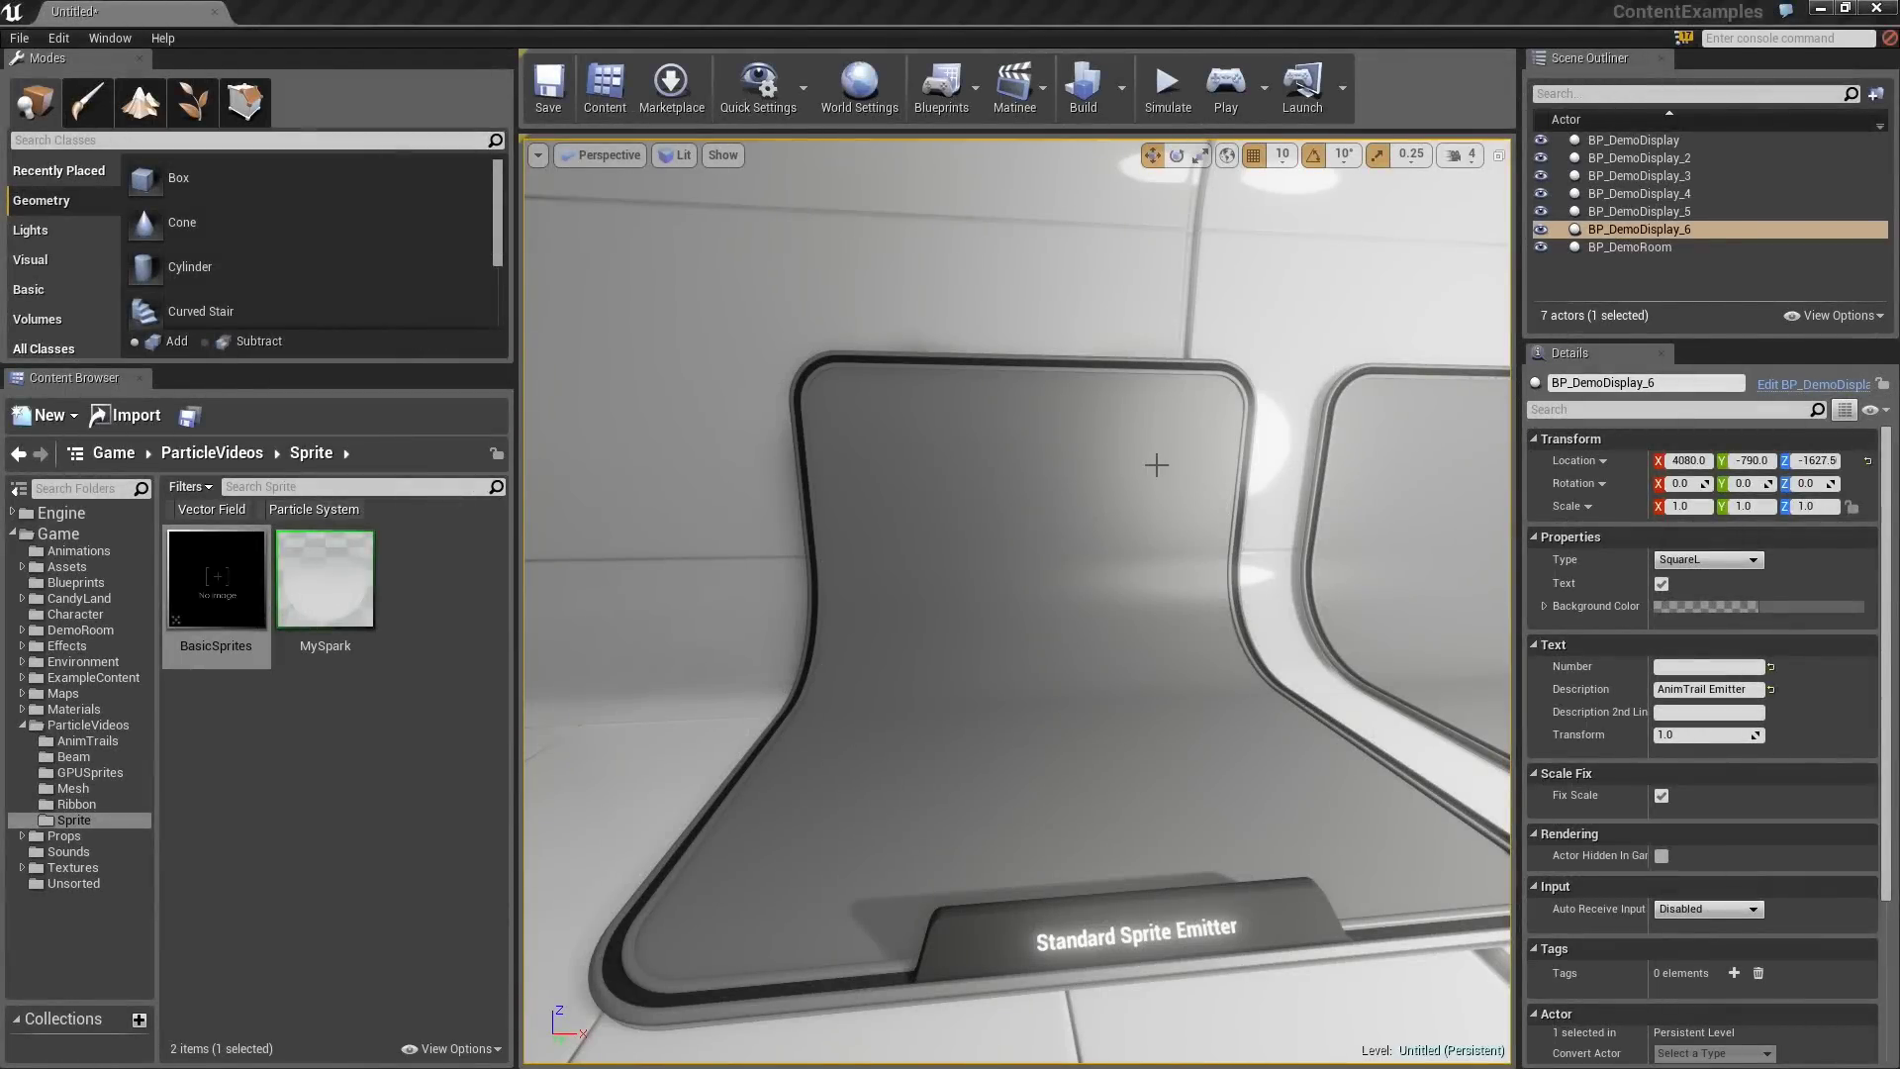
# - Collapse ParticleVideos and list the top-level Game folder's subfolders
pyautogui.click(22, 724)
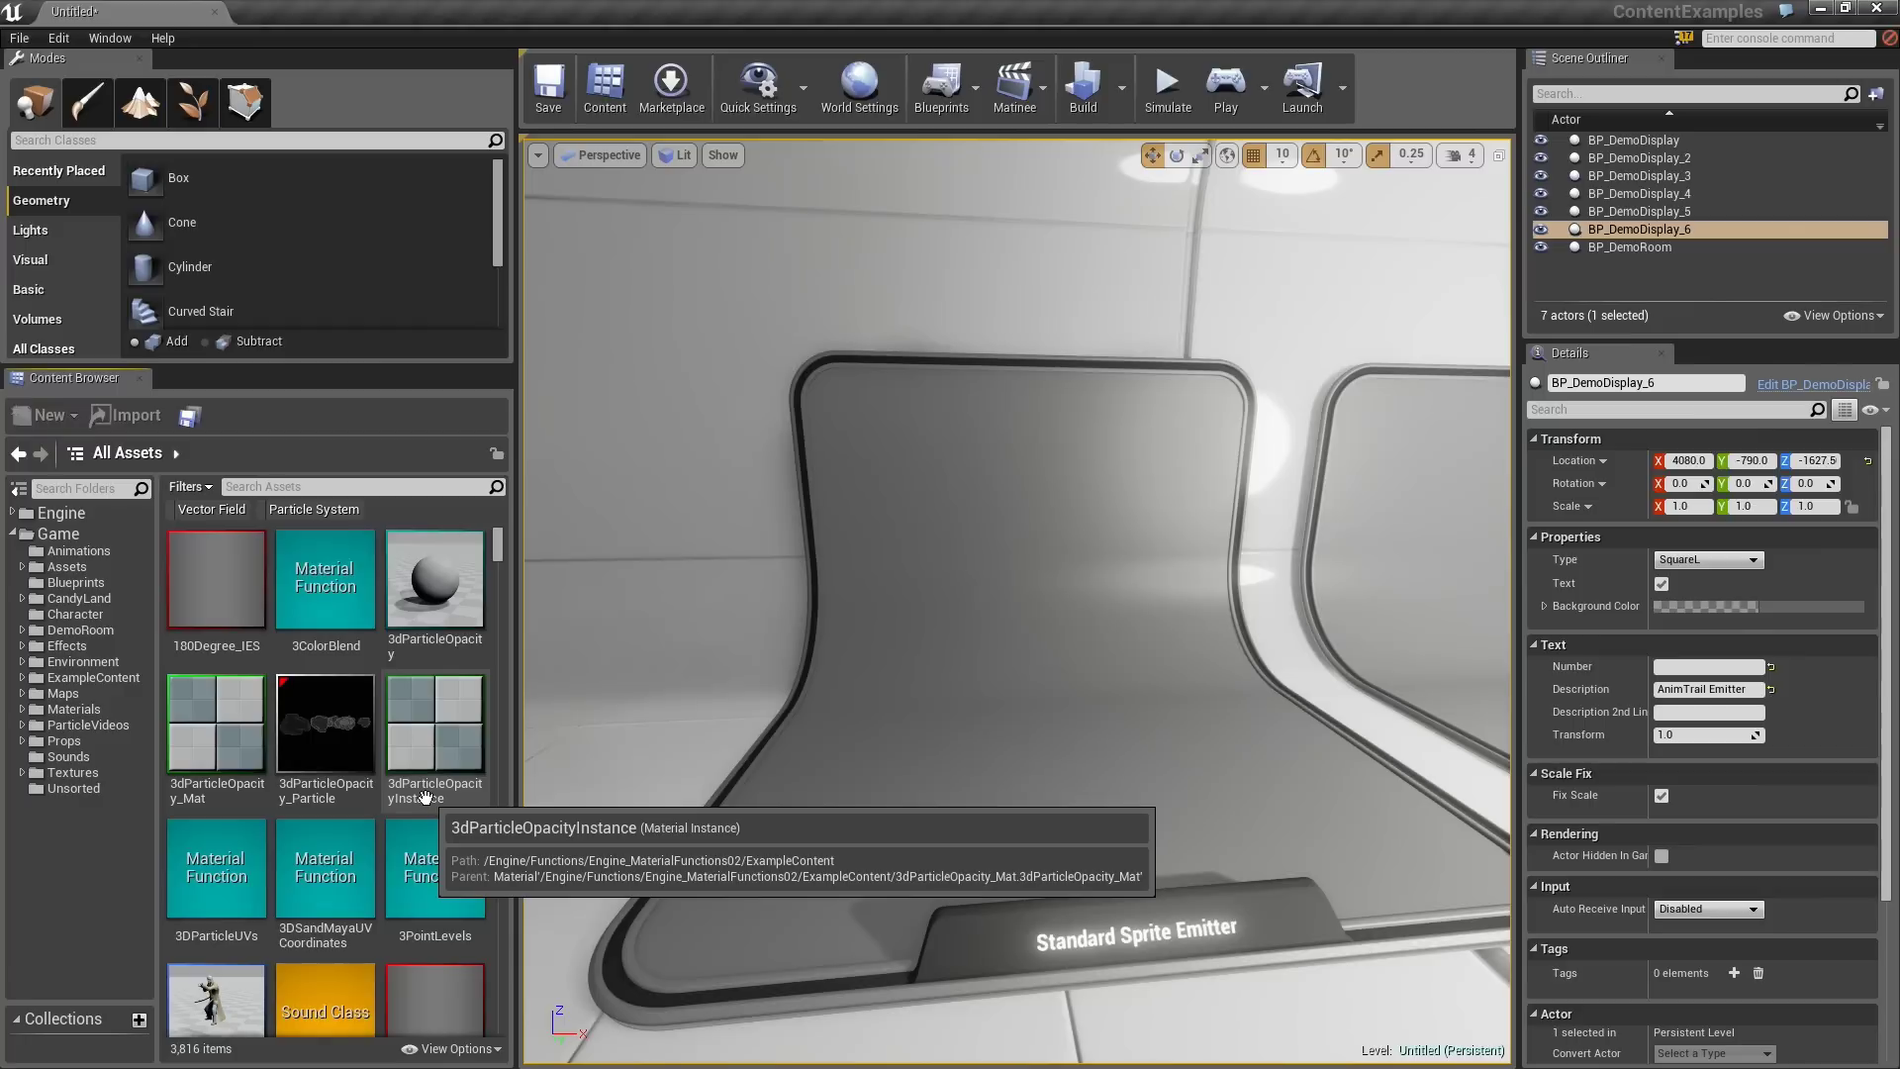
pyautogui.click(57, 535)
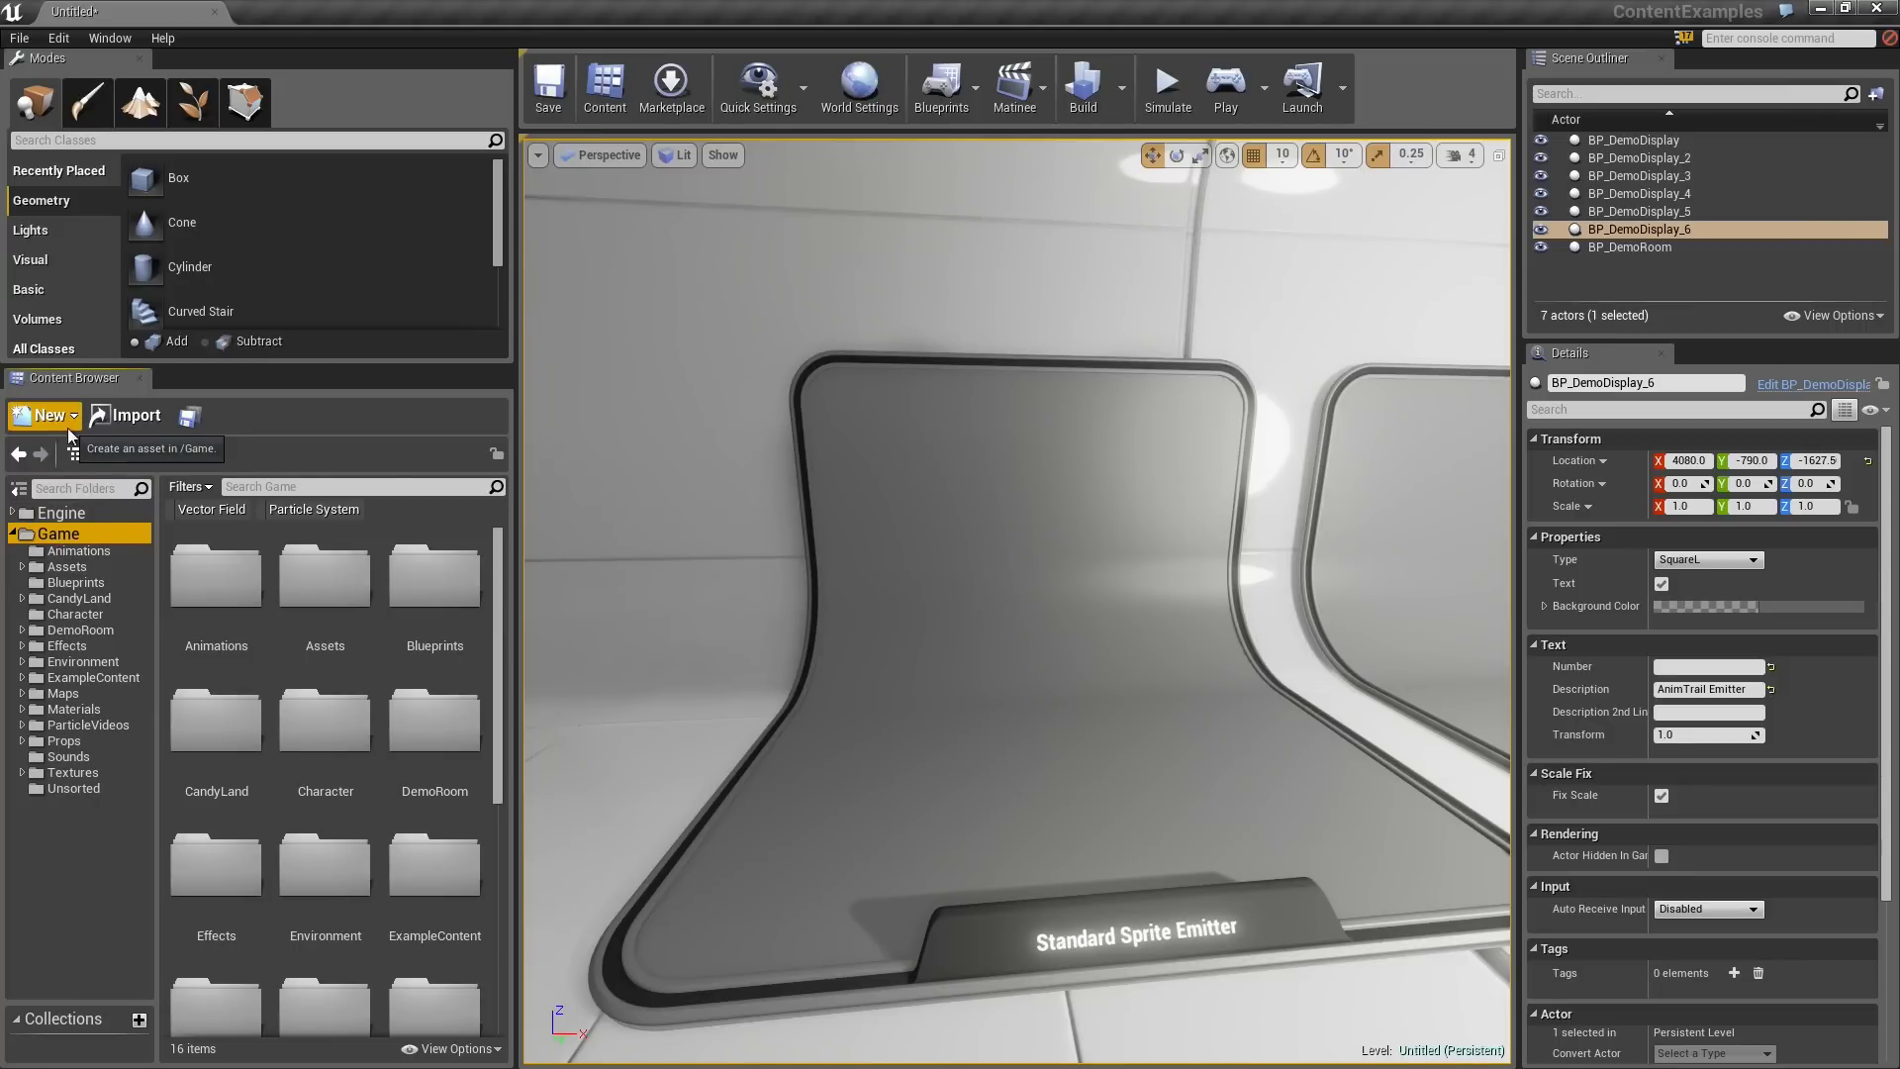
# - Create a MyParticleSystems folder under Game and open it
pyautogui.click(68, 424)
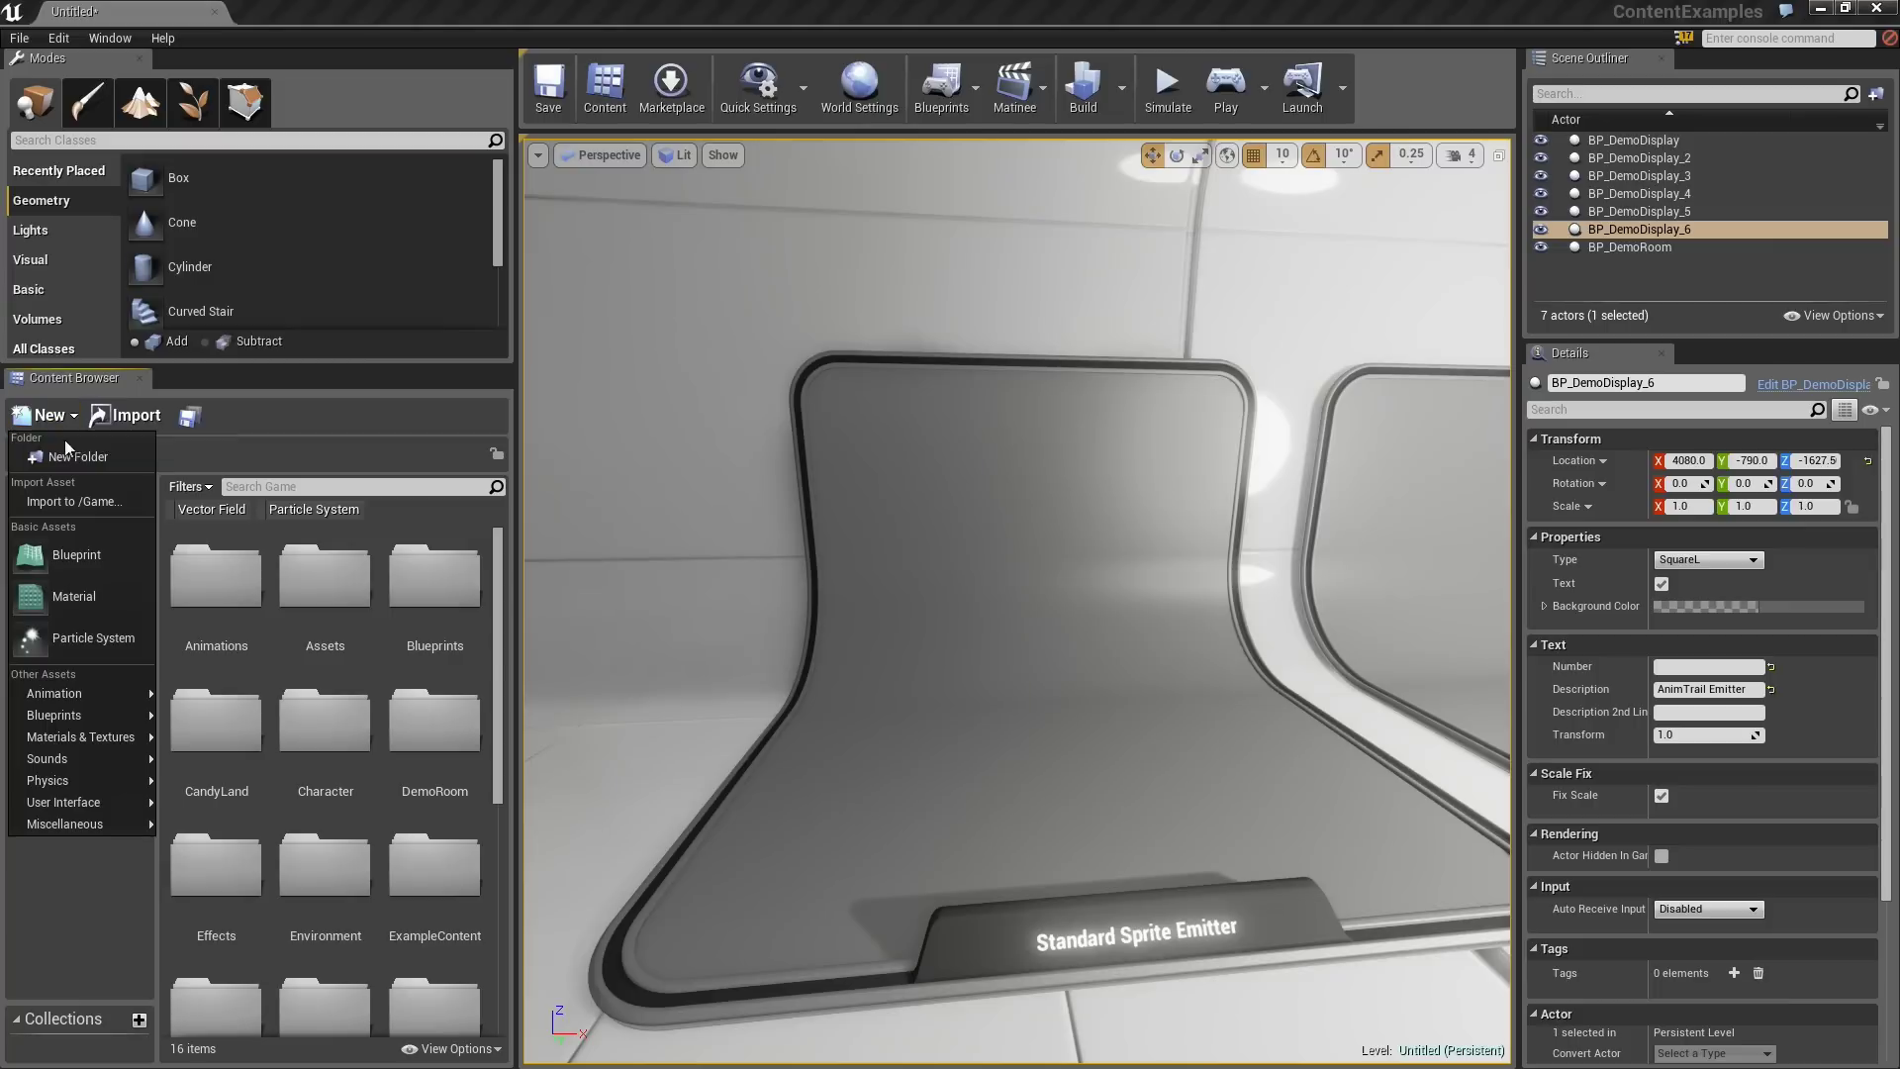
pyautogui.click(87, 459)
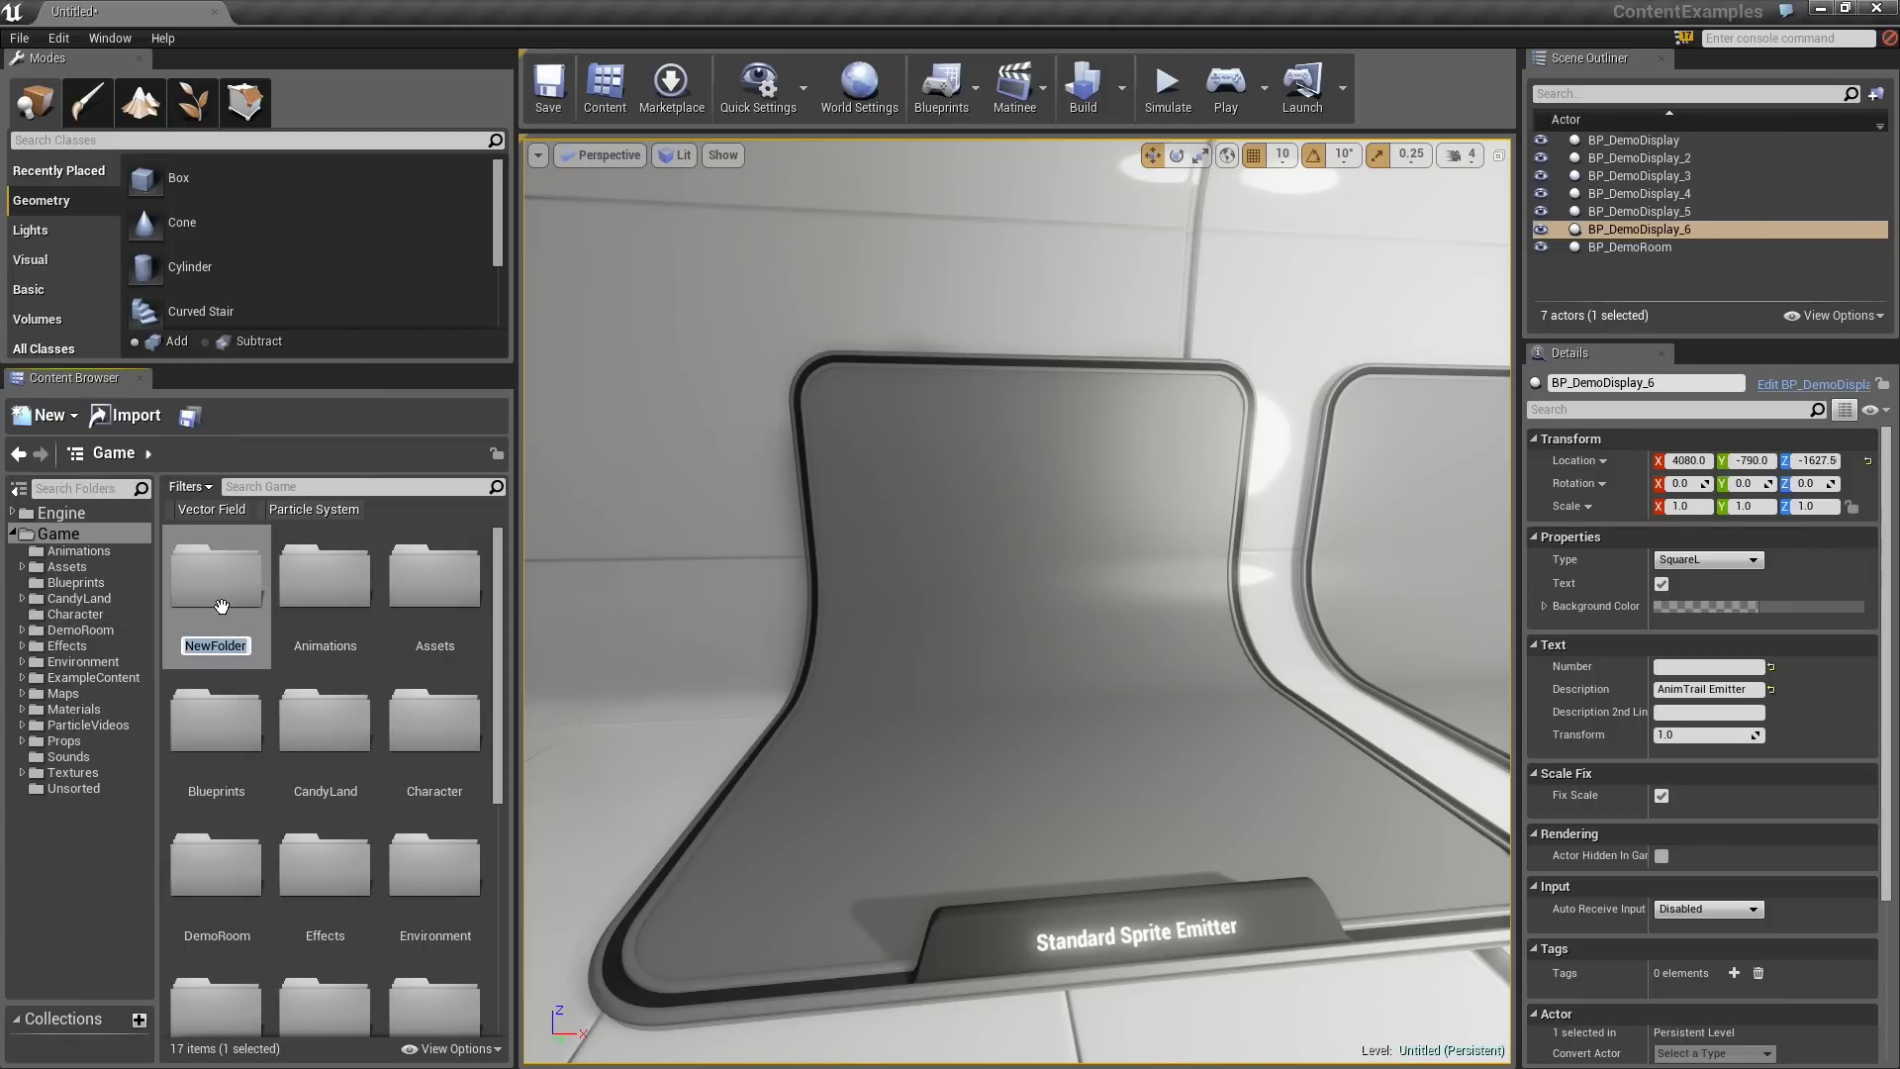
pyautogui.write('MyParticleSy')
pyautogui.write('stems')
pyautogui.press('Return')
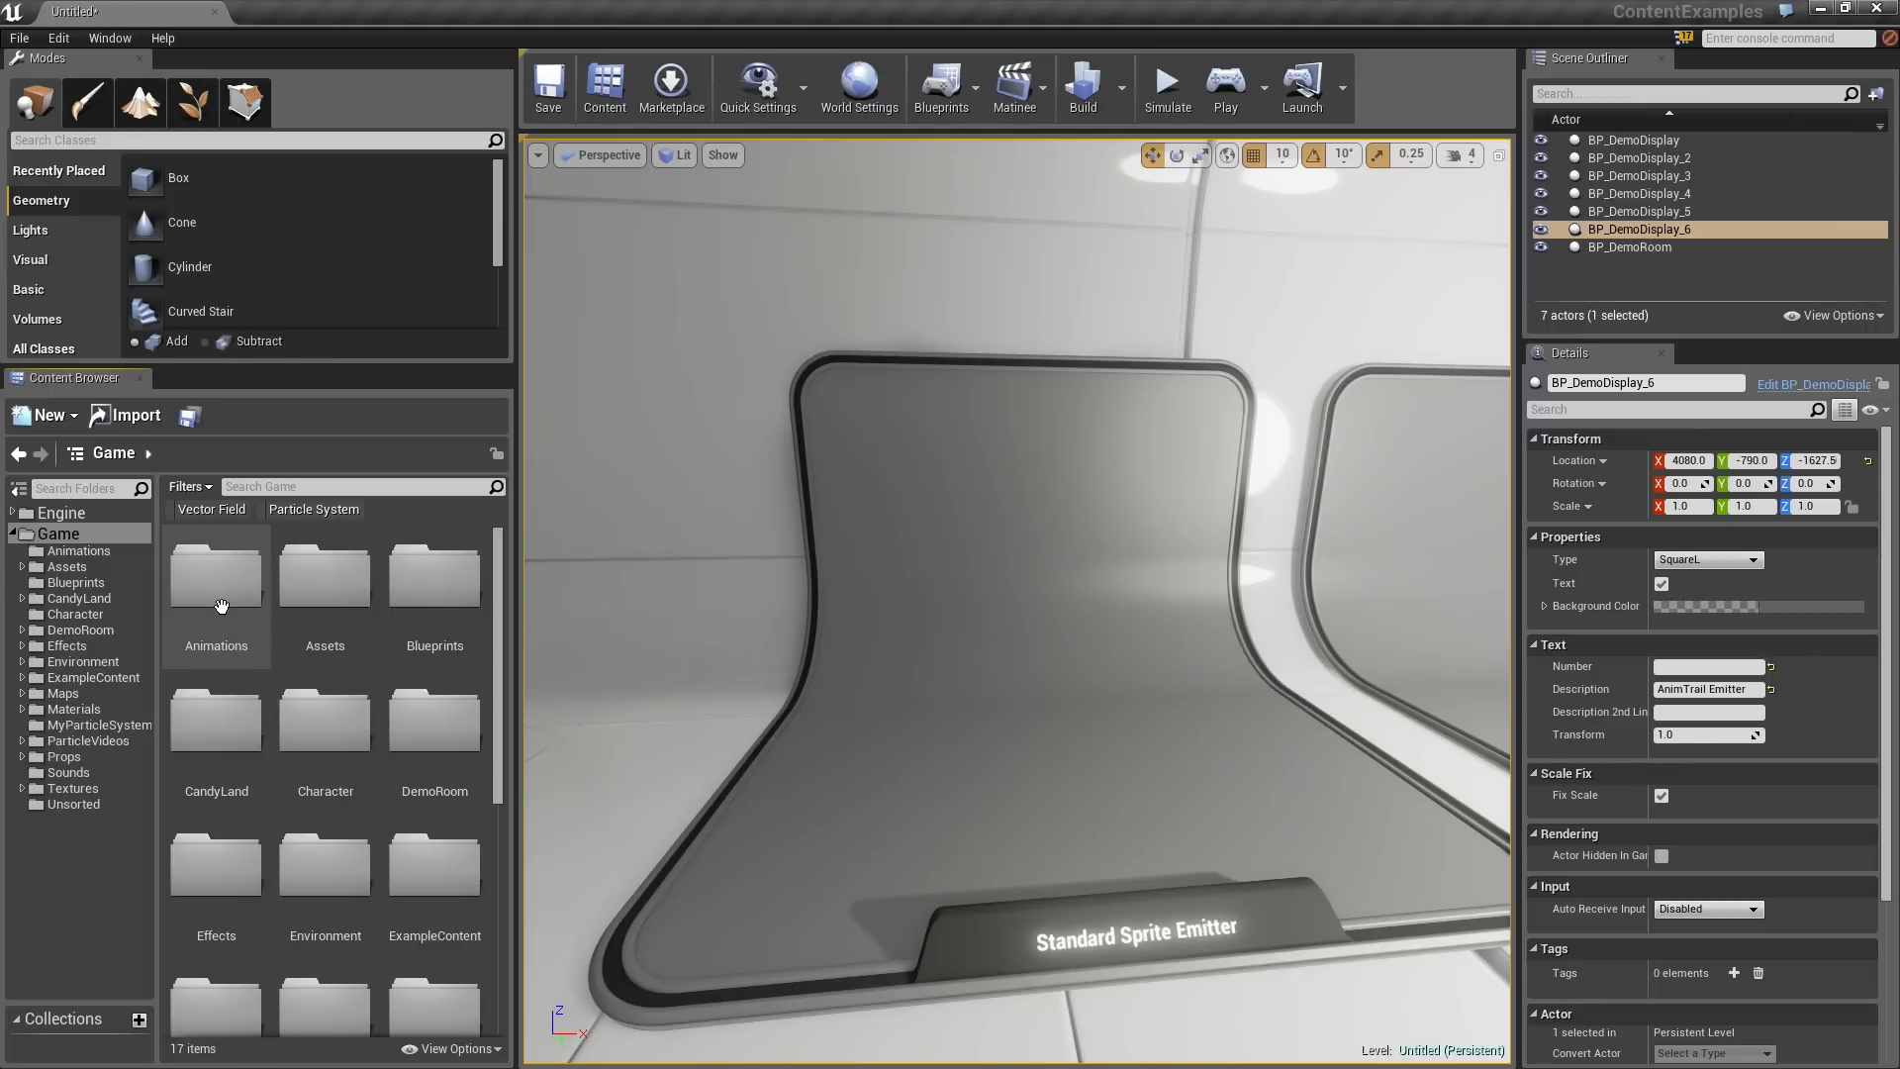
pyautogui.click(89, 726)
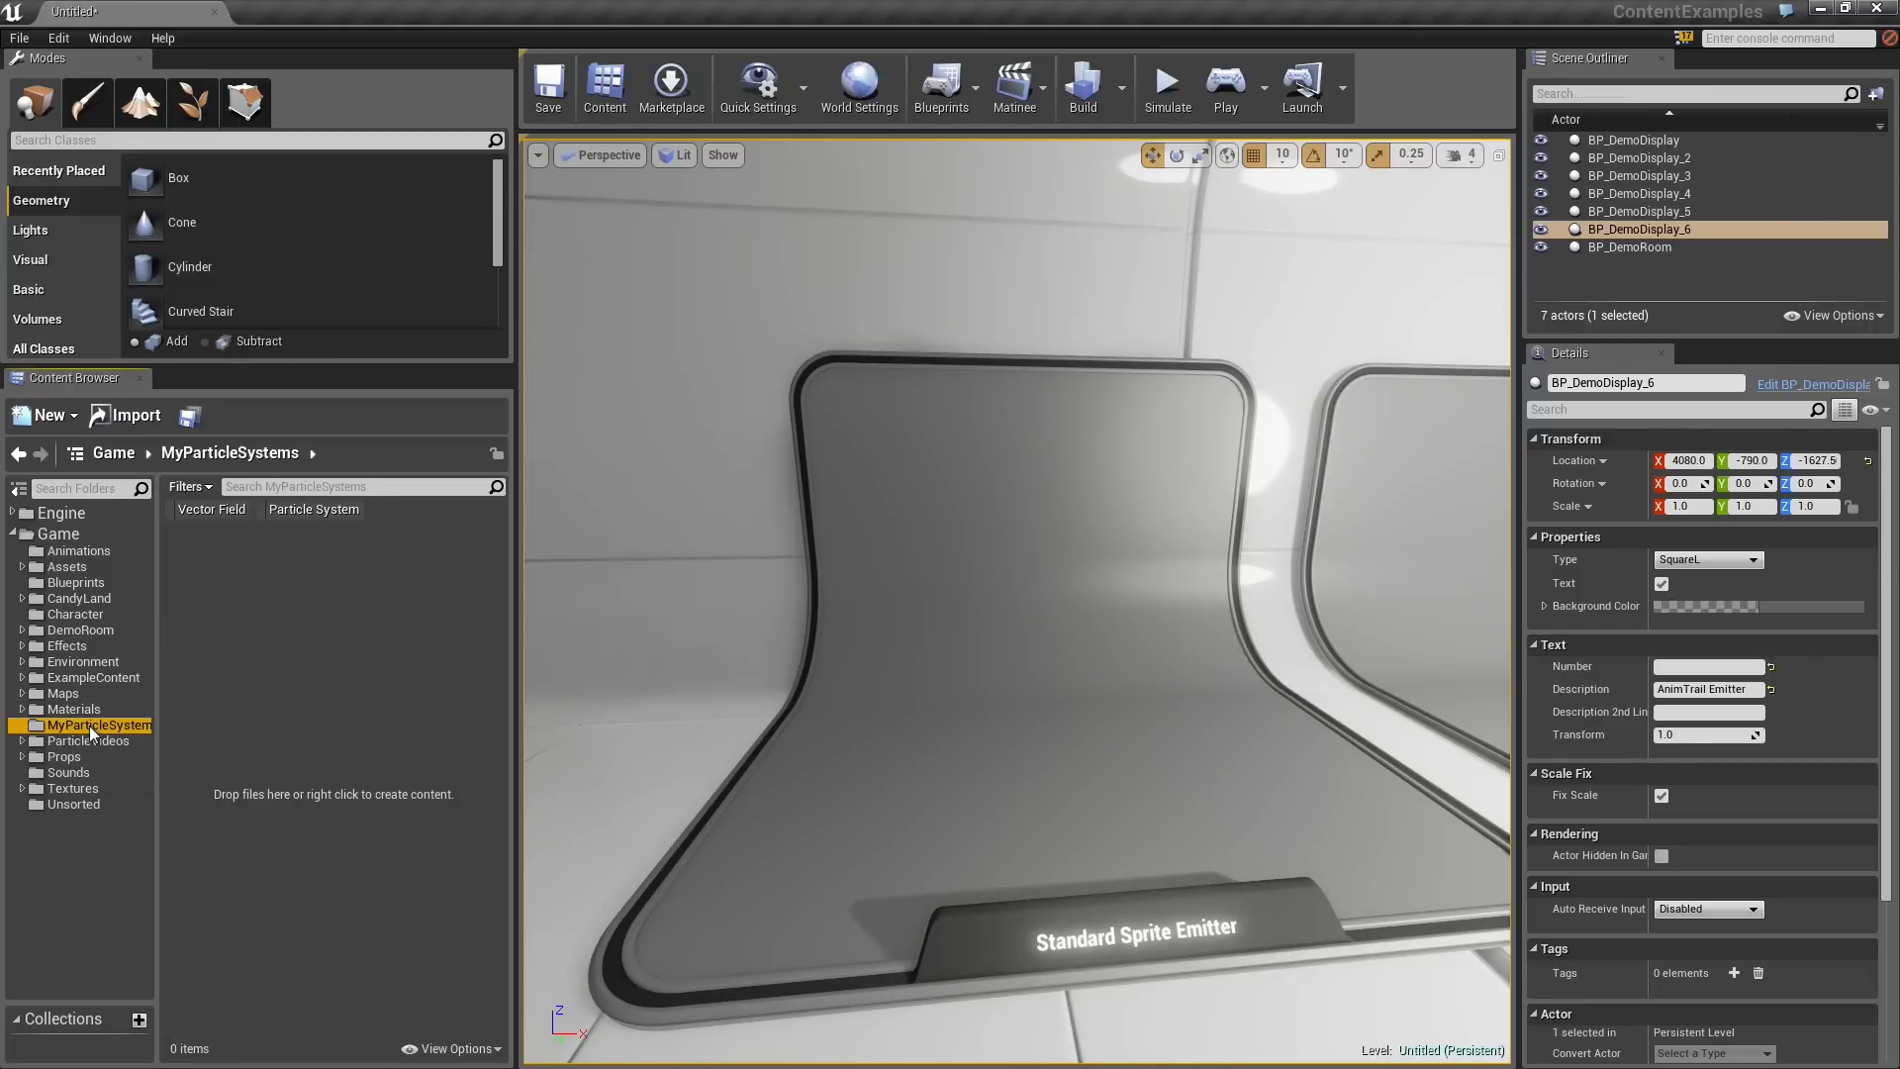
# - Create a Sprite subfolder inside MyParticleSystems and open it
pyautogui.click(69, 419)
pyautogui.click(69, 439)
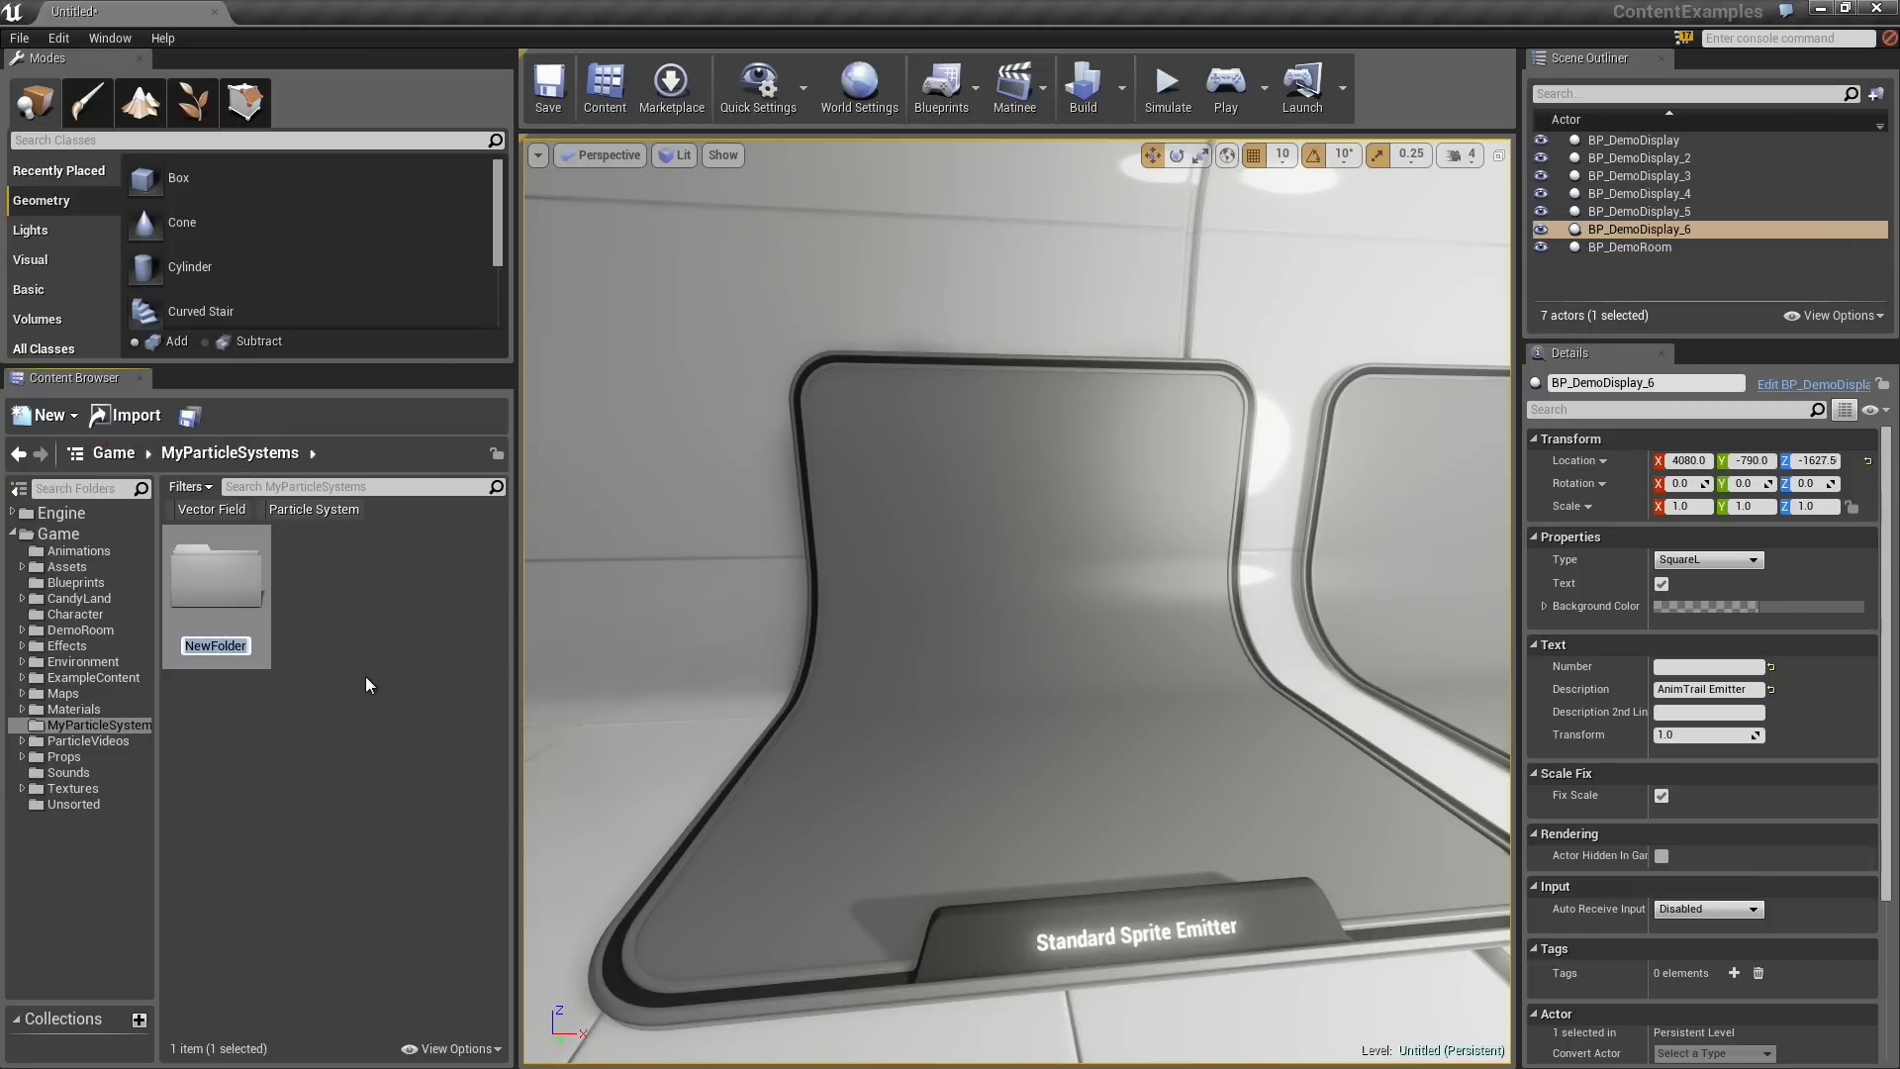
pyautogui.write('Sprite')
pyautogui.press('Return')
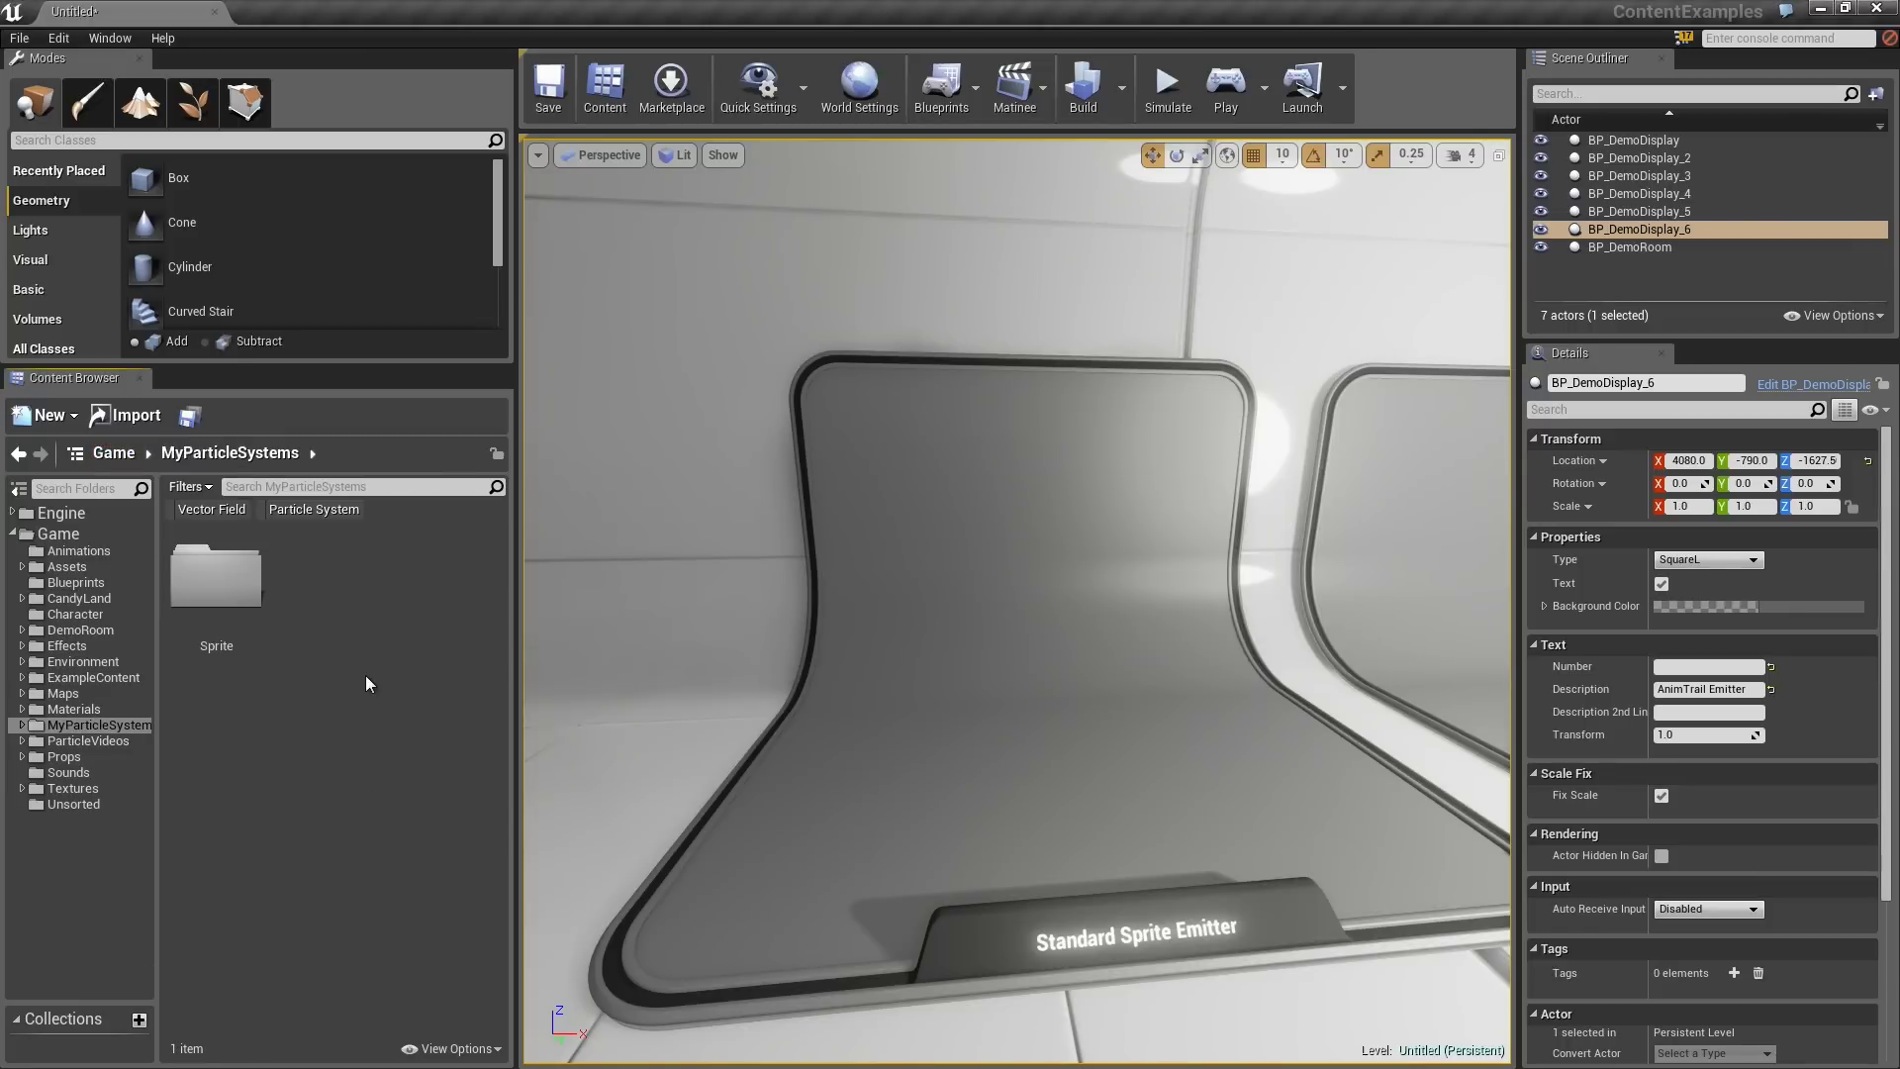
pyautogui.doubleClick(243, 582)
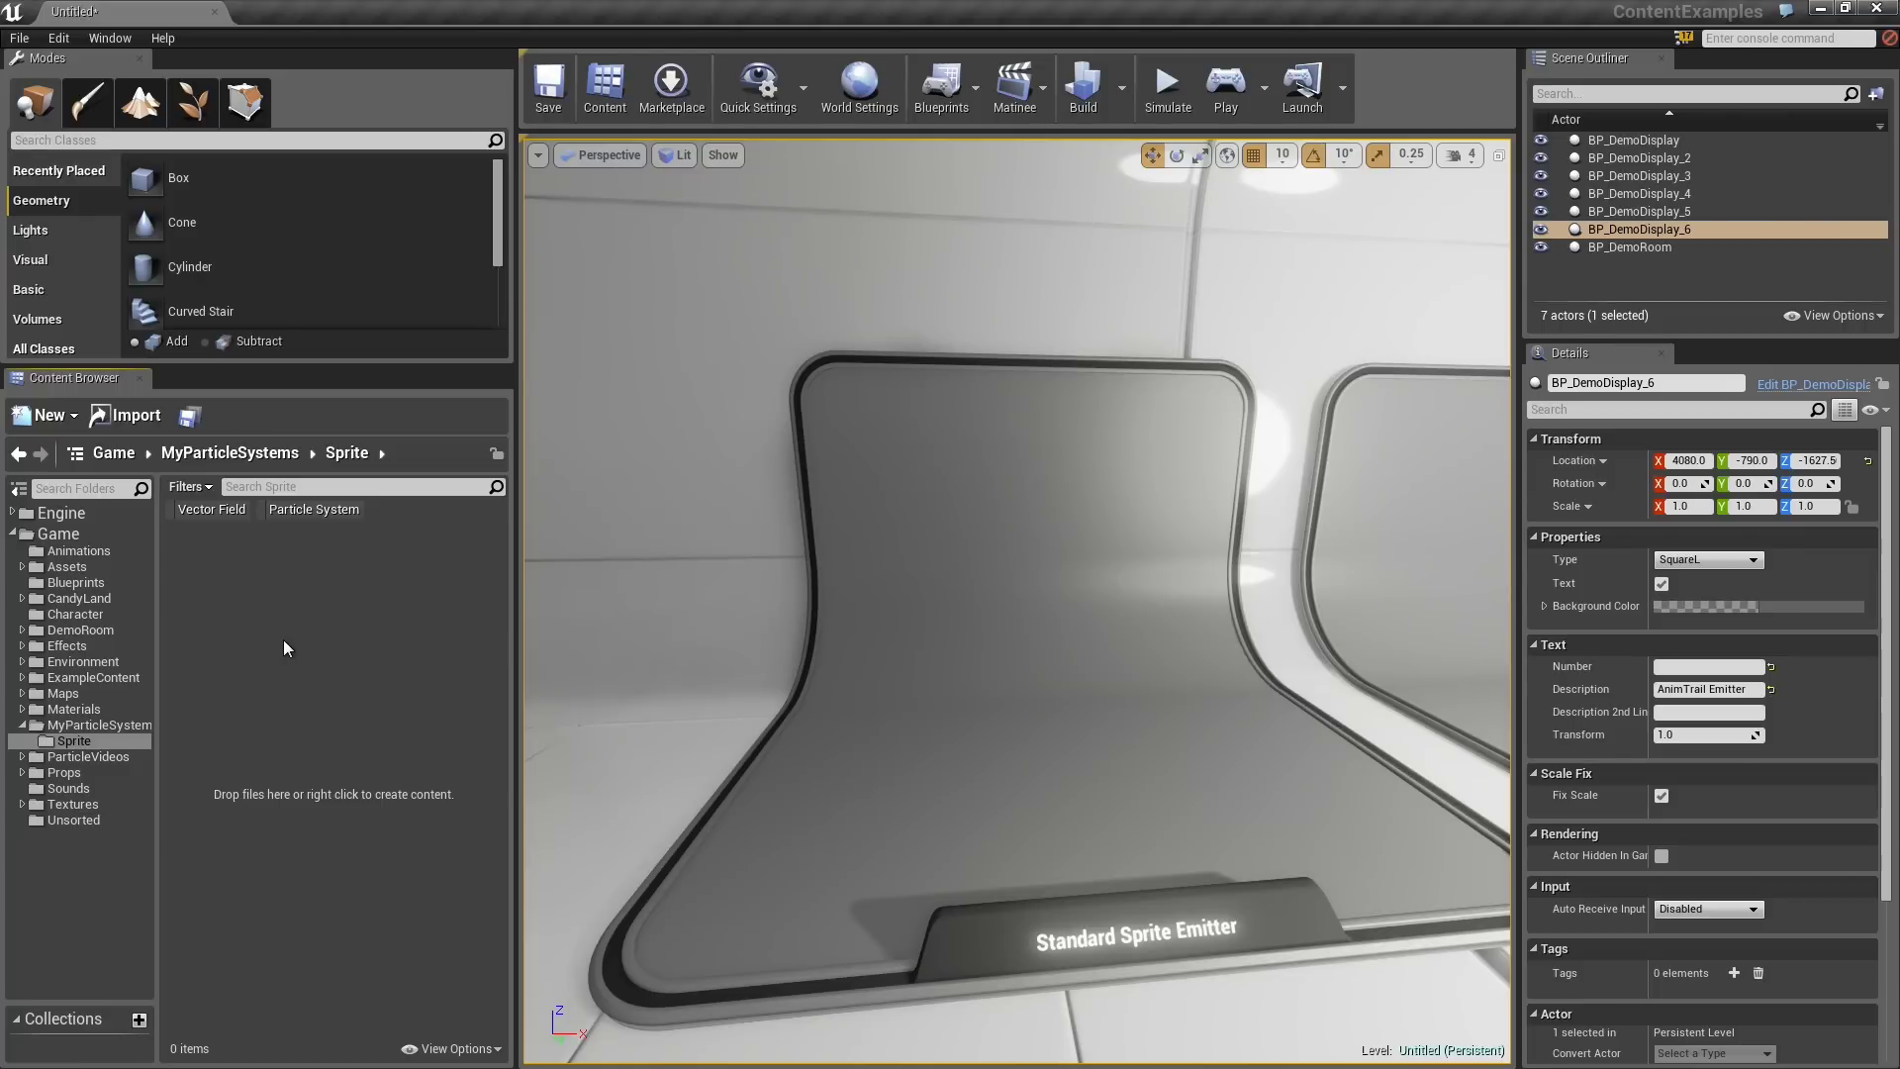
# - Create a new material named Mat_Sparks in the Sprite folder
pyautogui.rightClick(230, 578)
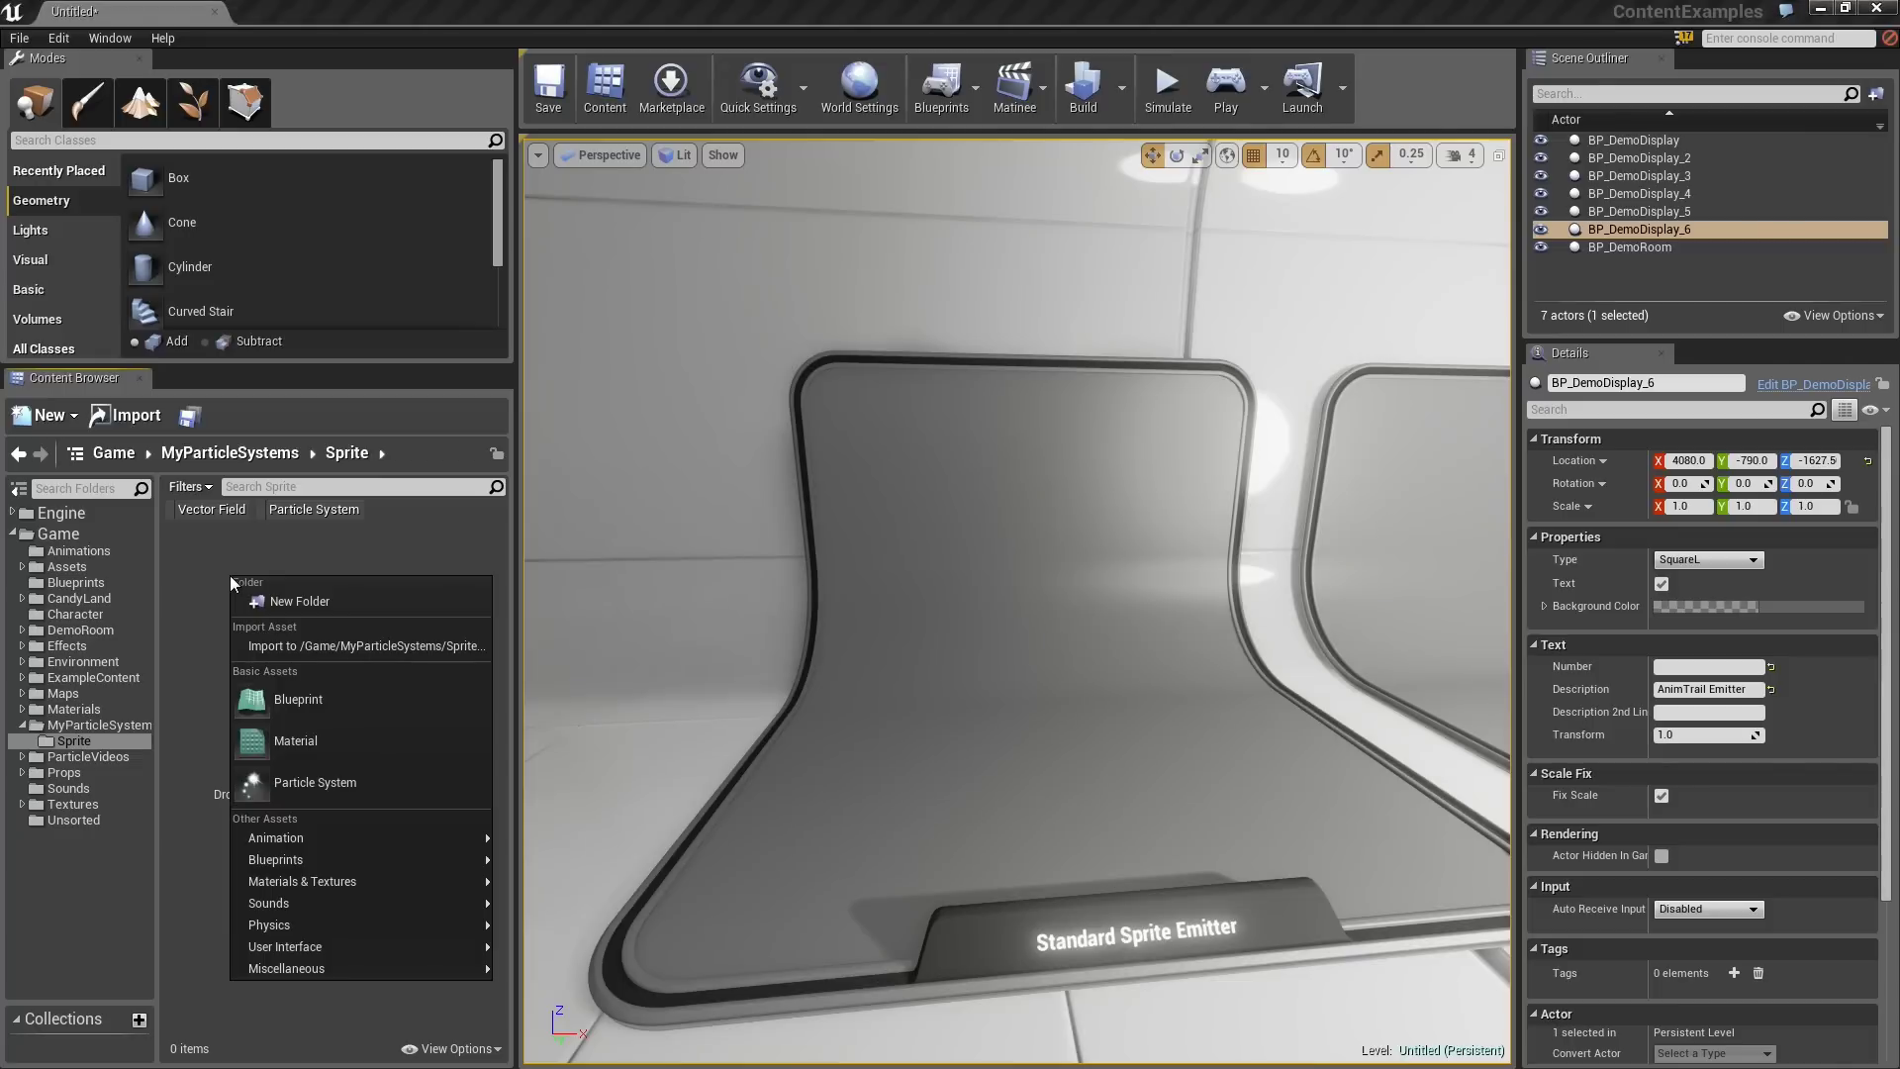
pyautogui.click(285, 711)
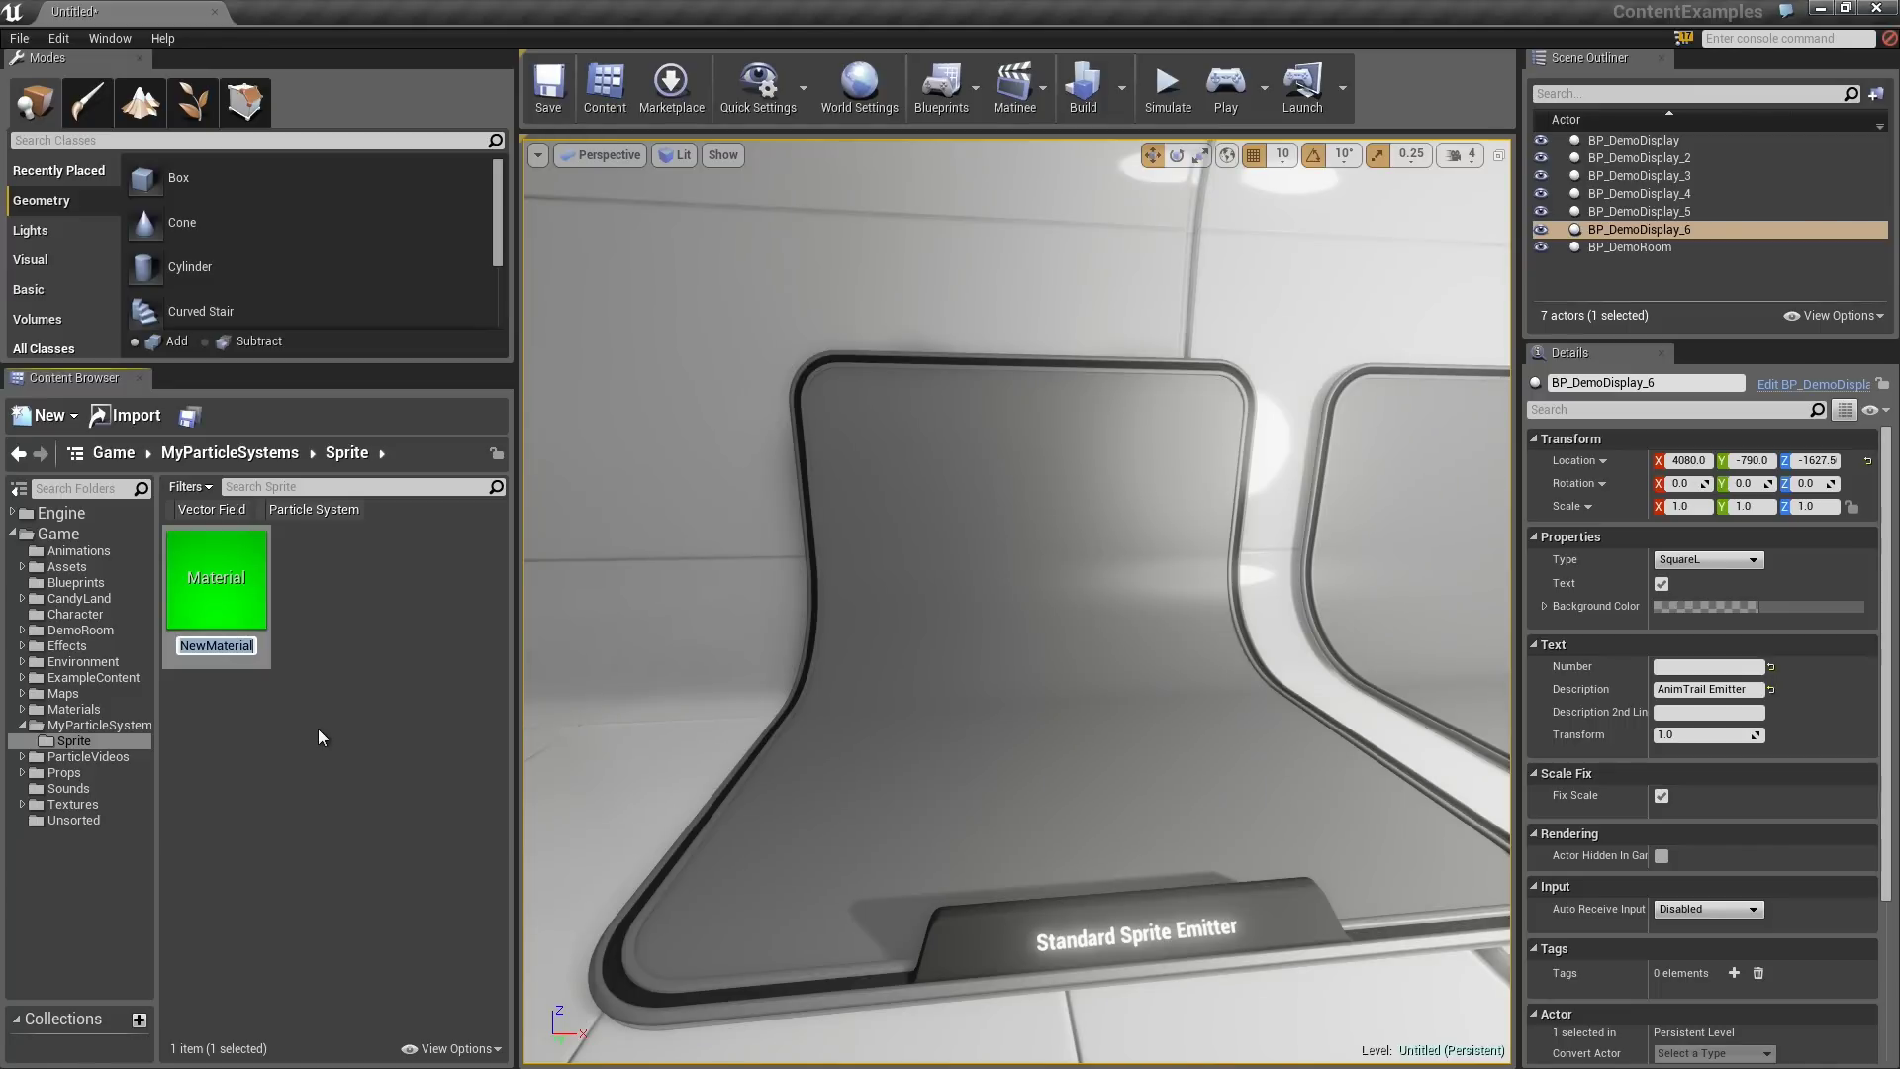
pyautogui.write('Mat_Sparks')
pyautogui.press('Return')
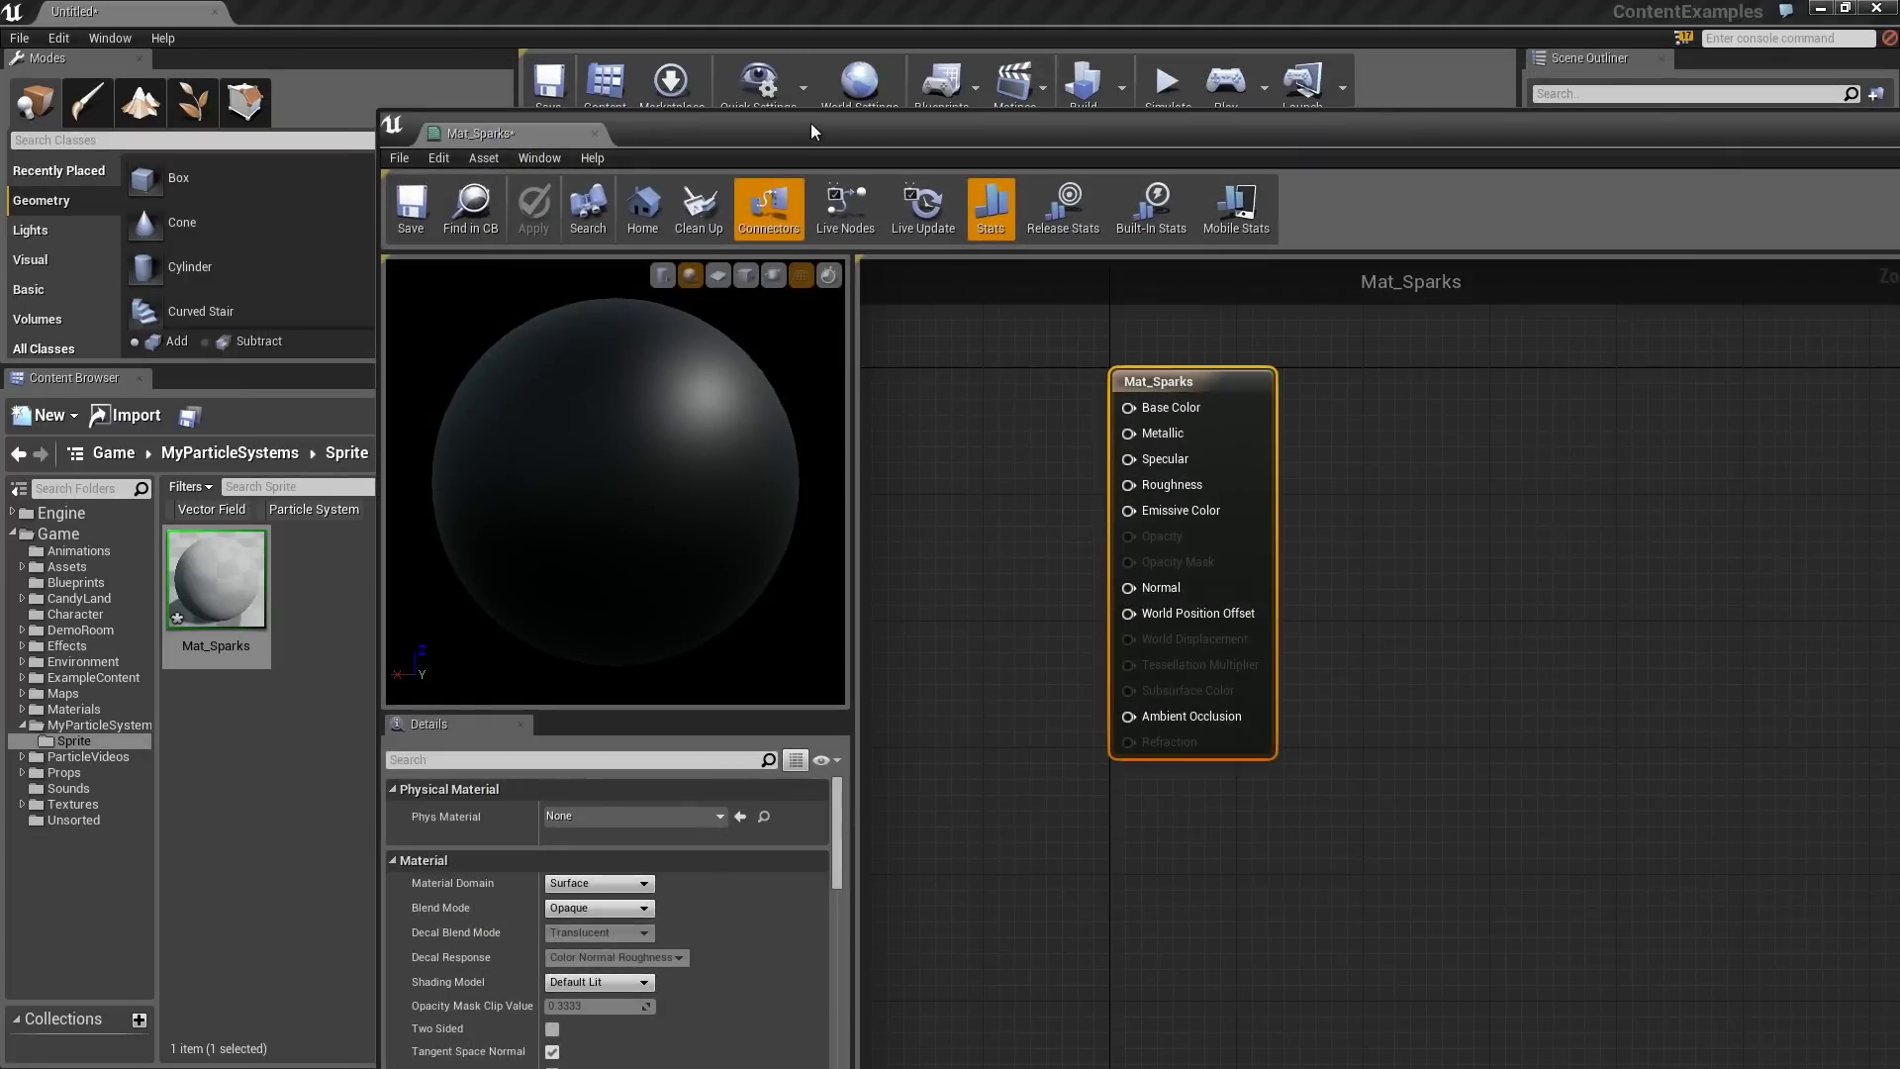
# - Maximize the material editor and set Blend Mode to Translucent and Shading Model to Unlit
pyautogui.doubleClick(812, 130)
pyautogui.moveTo(955, 476); pyautogui.dragTo(1391, 603, button='right')
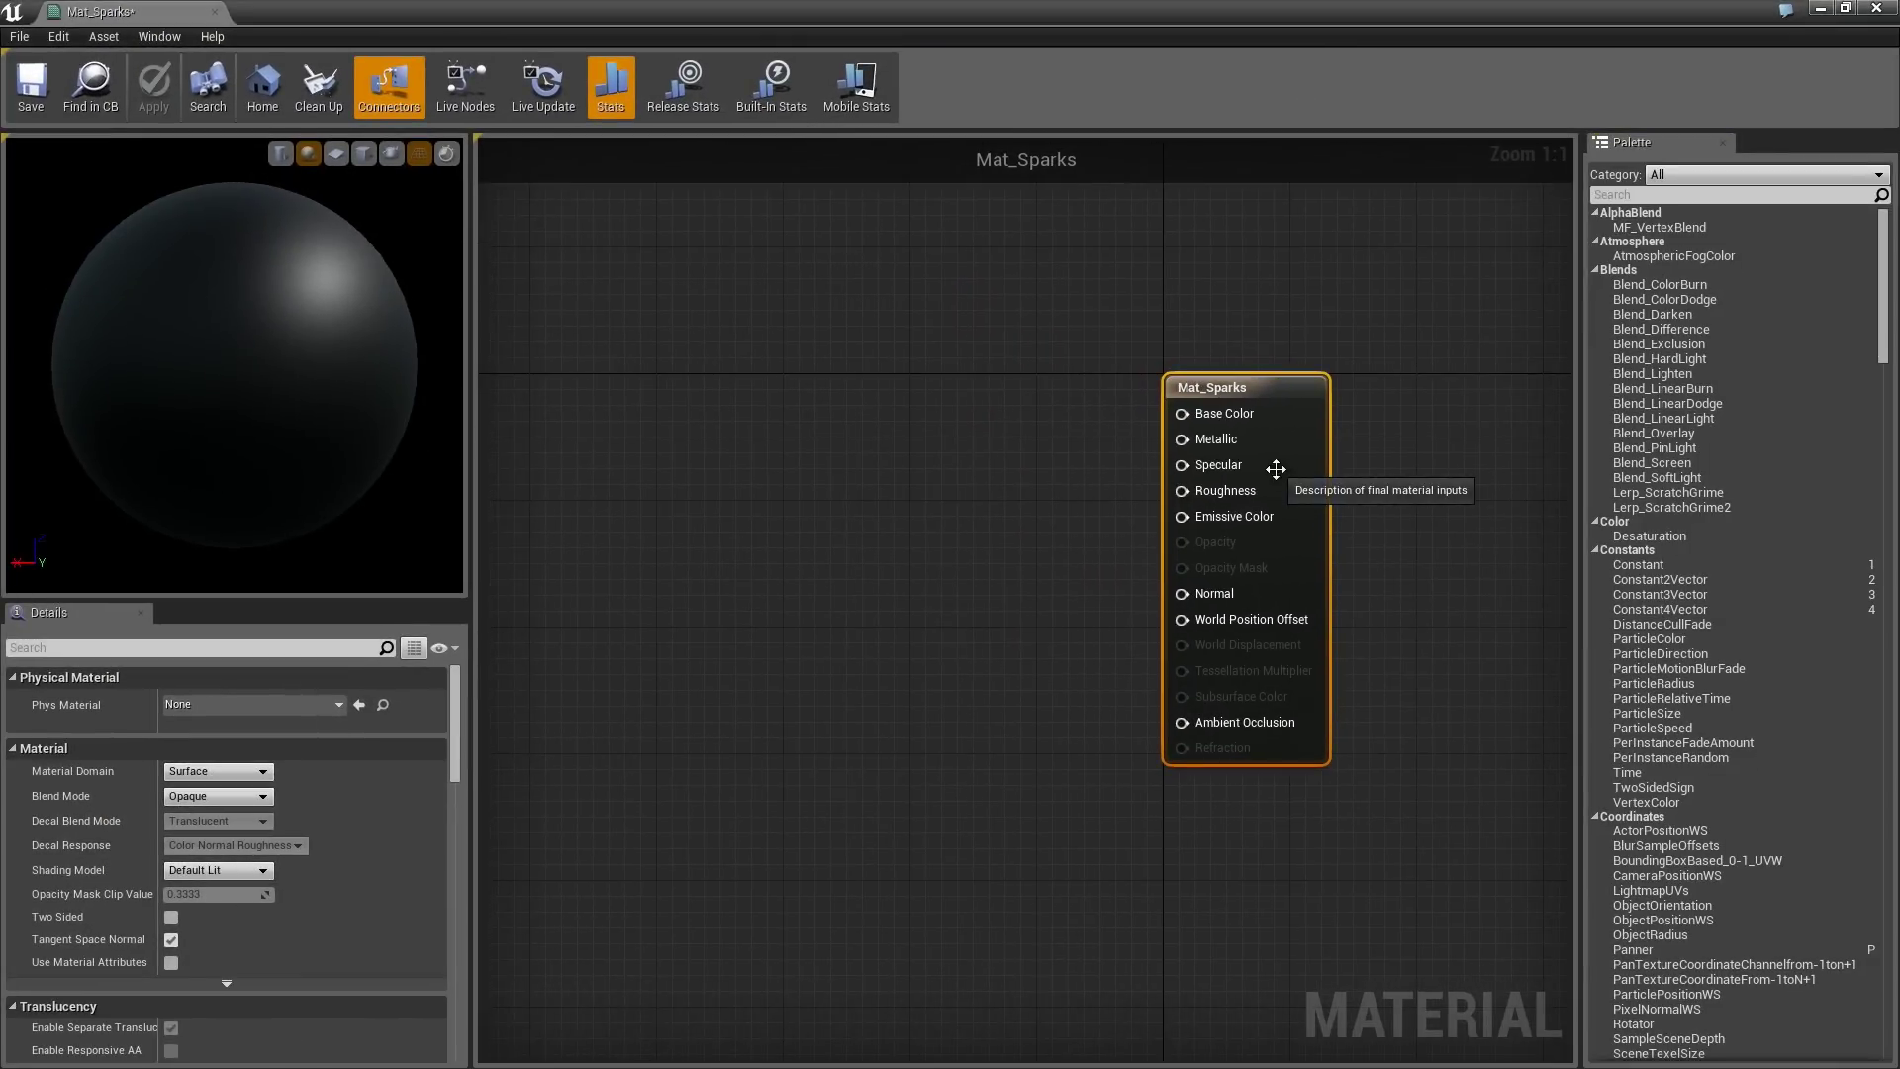
pyautogui.click(247, 797)
pyautogui.click(210, 836)
pyautogui.click(247, 871)
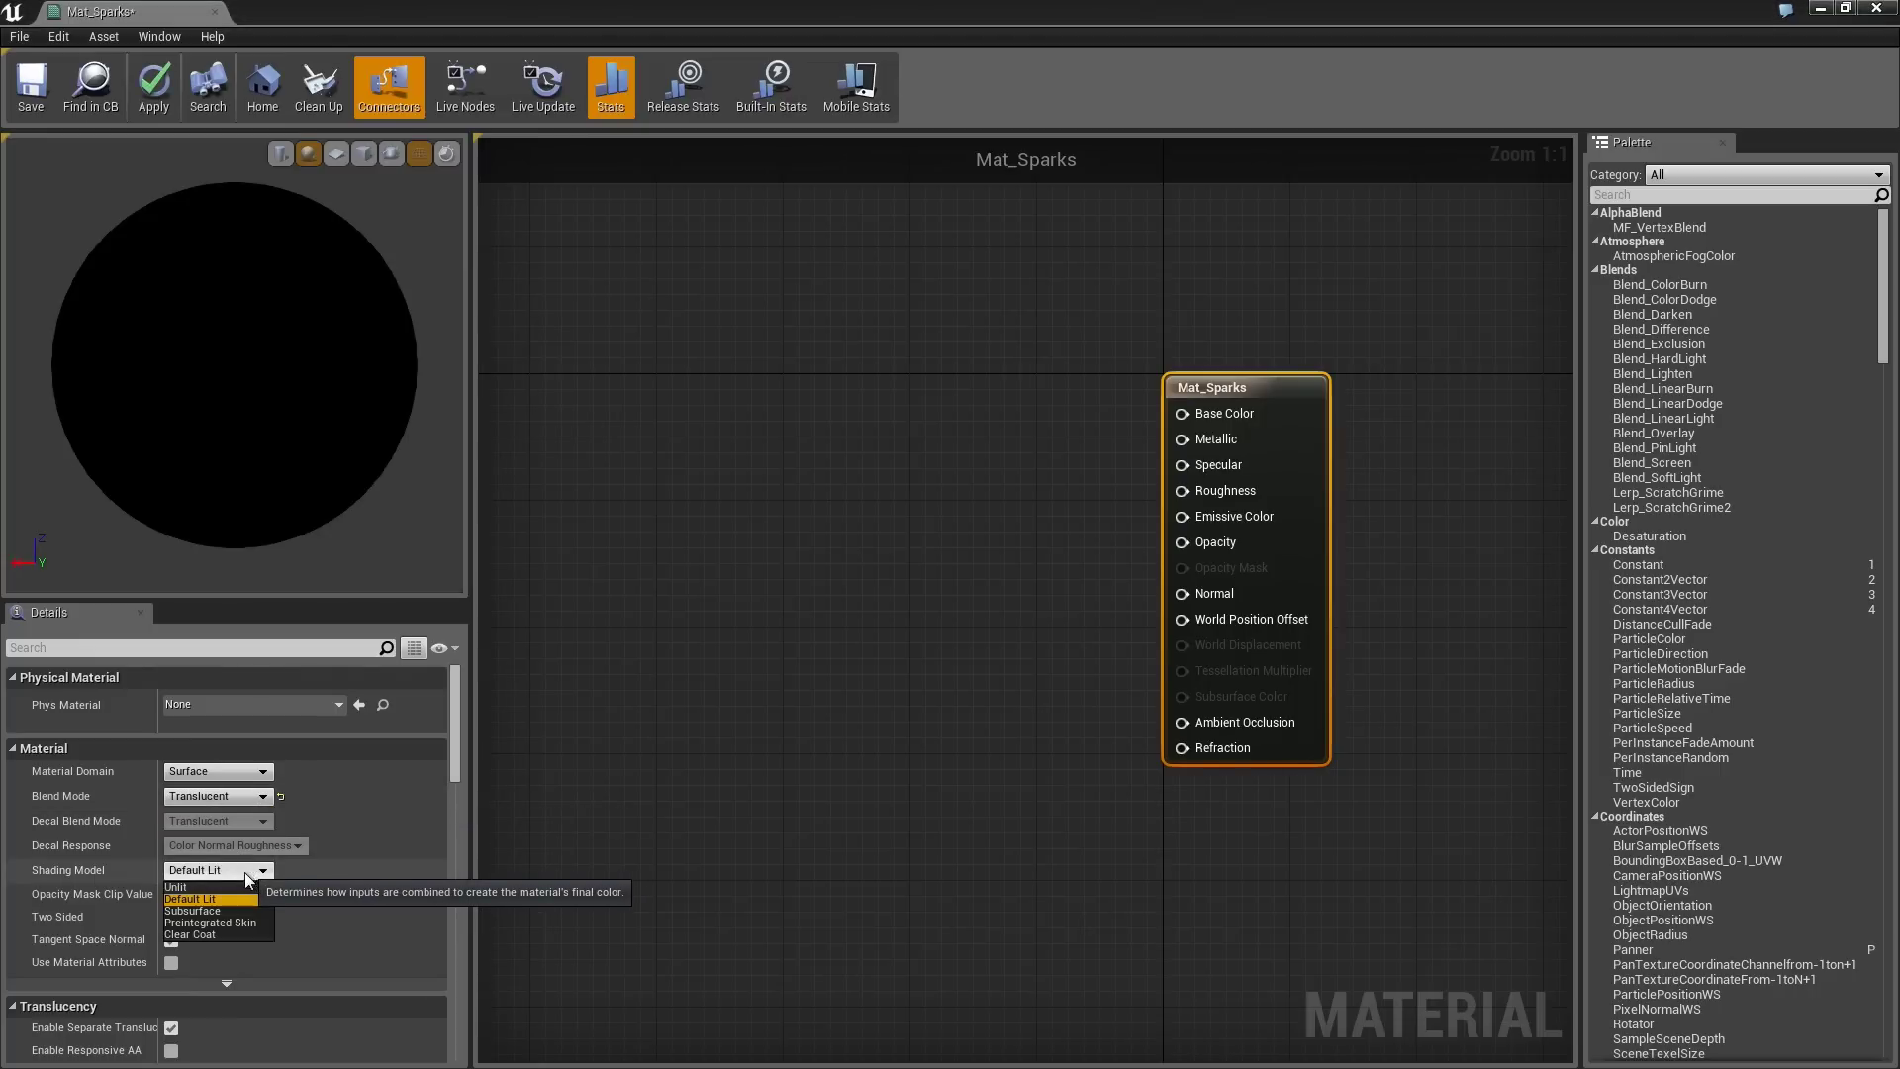
pyautogui.click(179, 887)
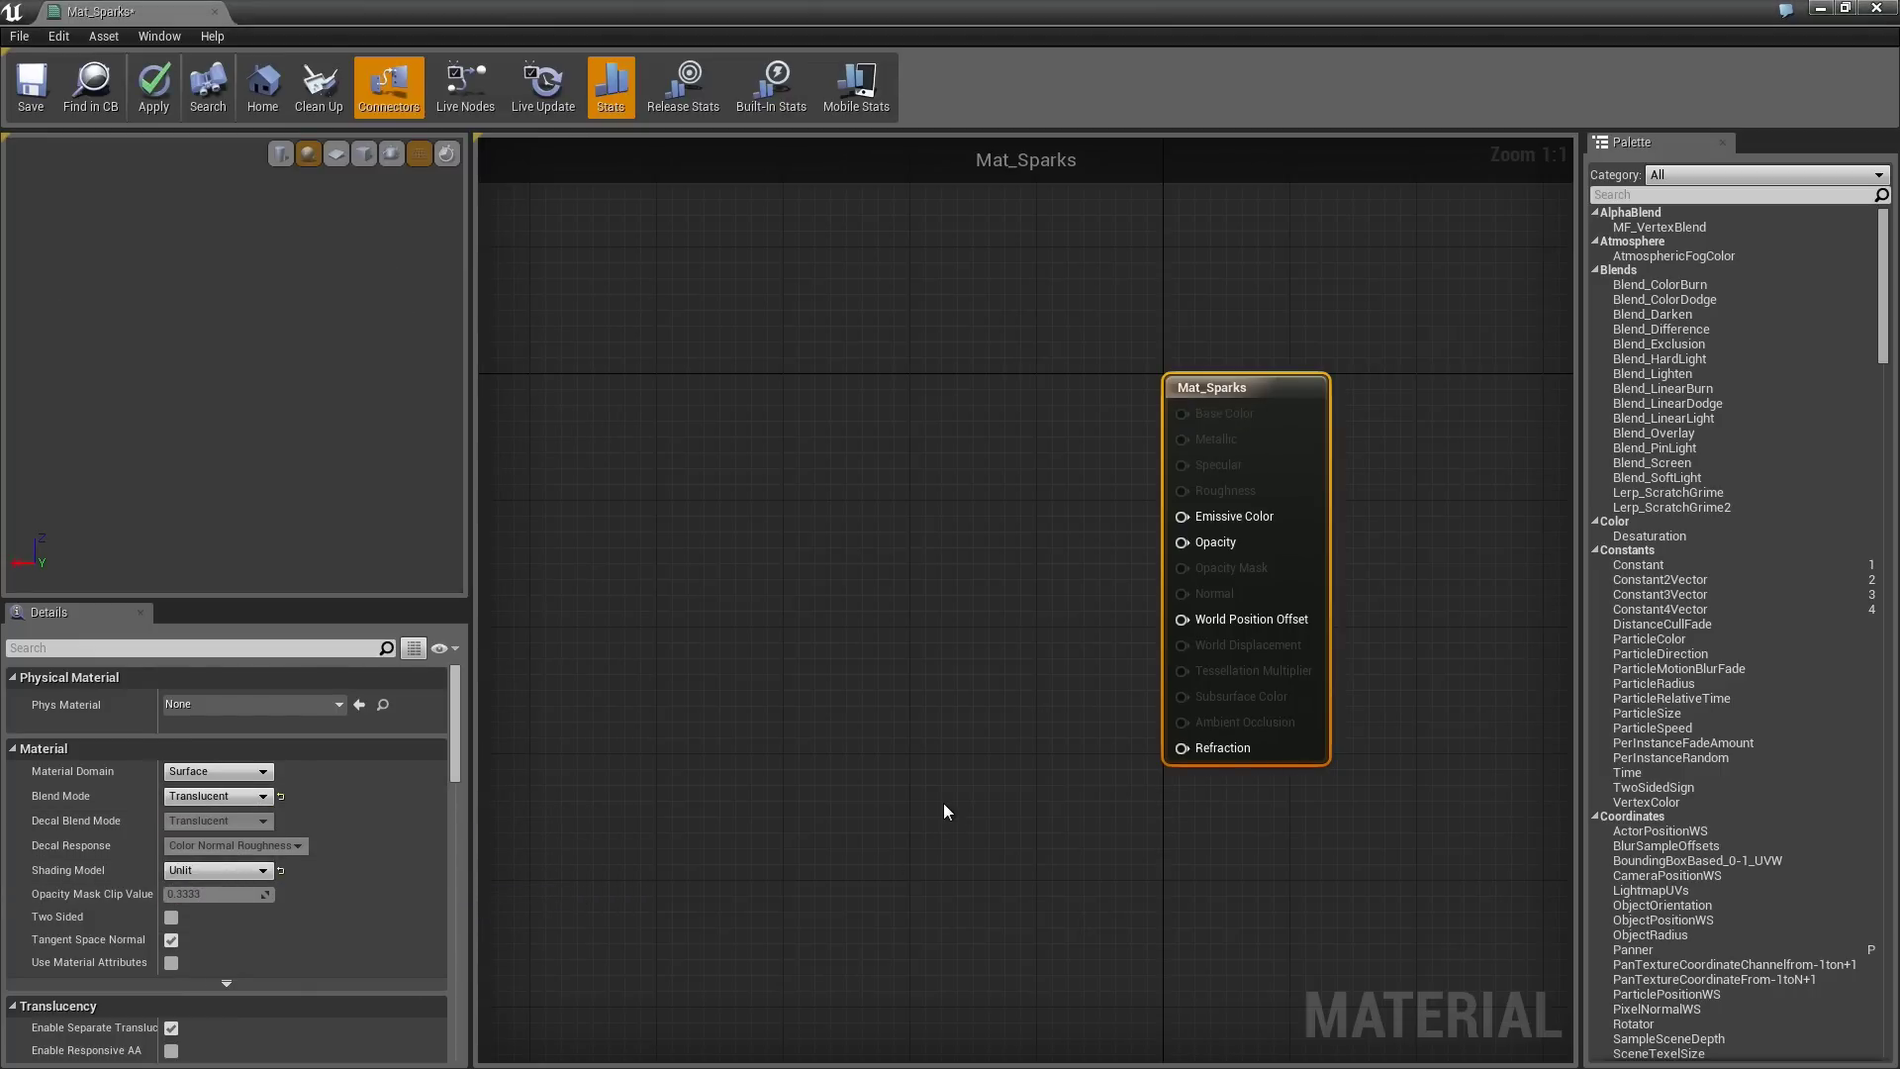
pyautogui.moveTo(897, 673); pyautogui.dragTo(975, 709, button='right')
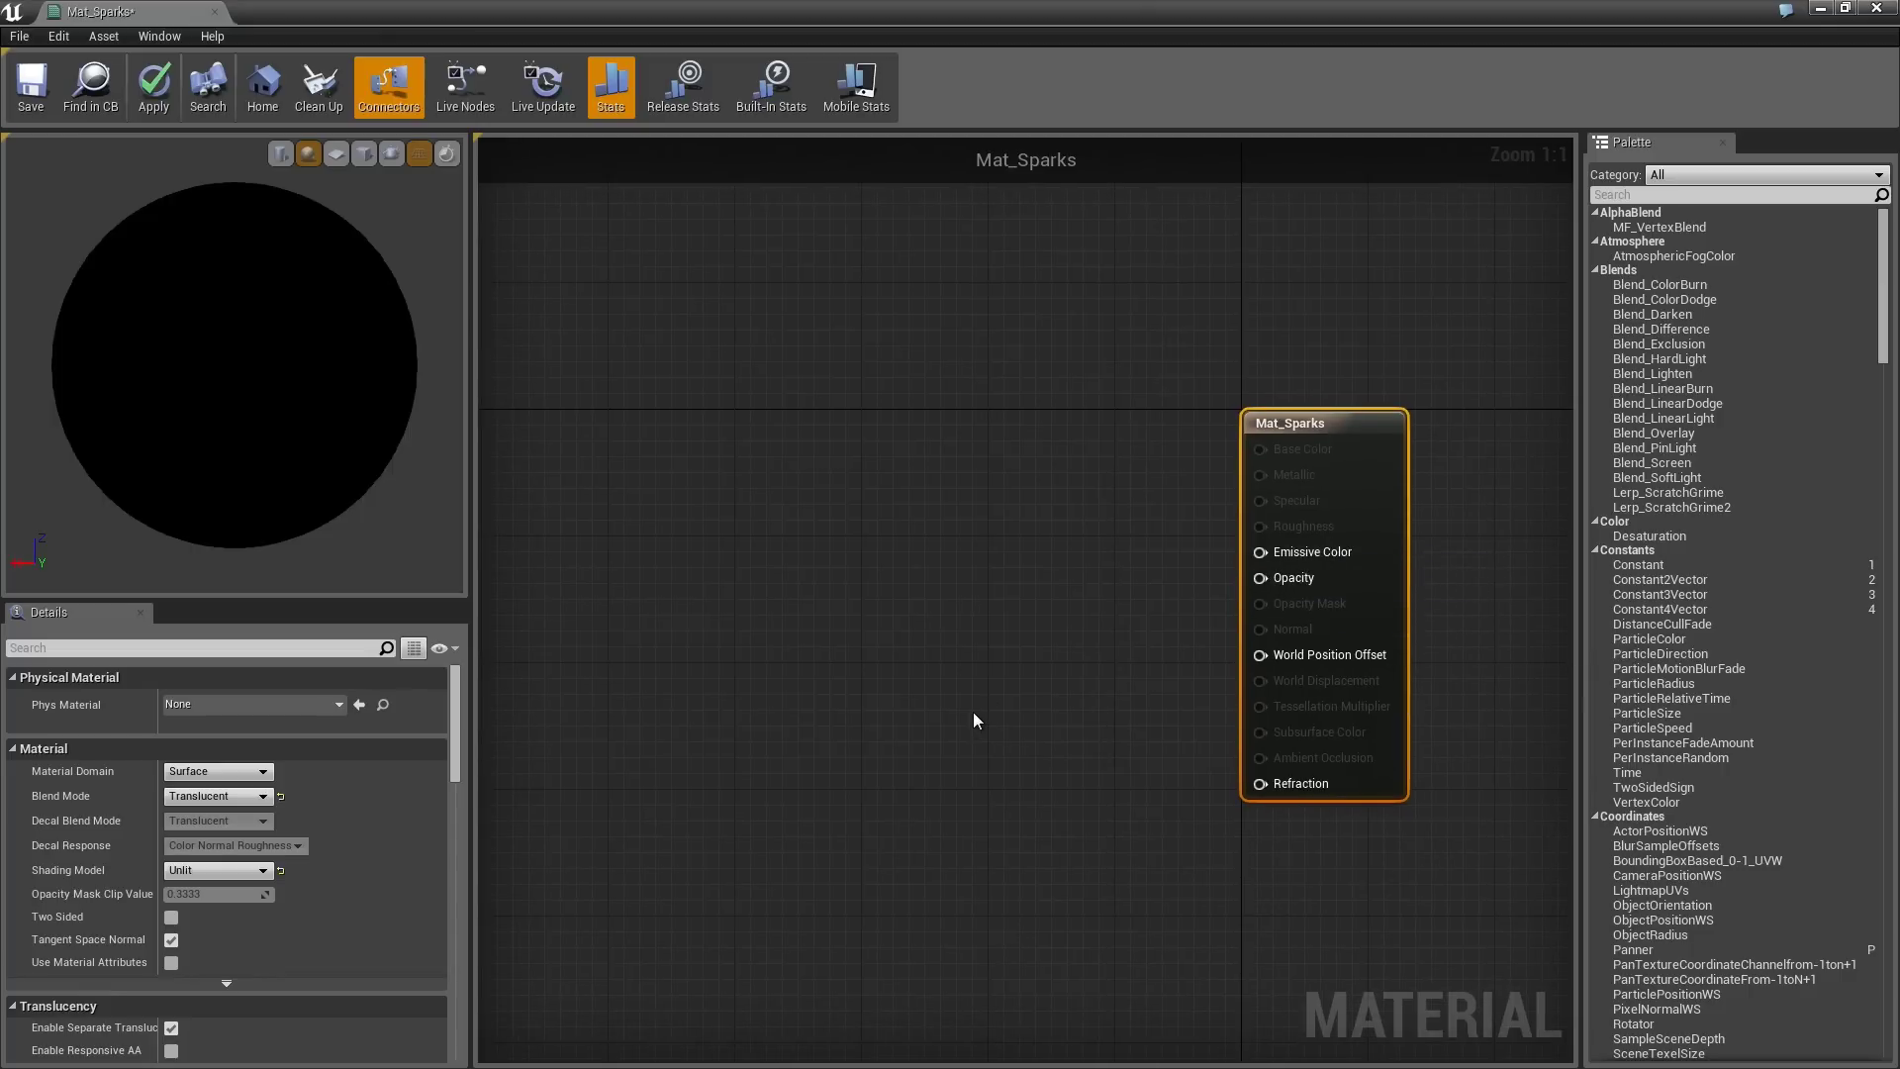
pyautogui.rightClick(712, 550)
pyautogui.click(671, 477)
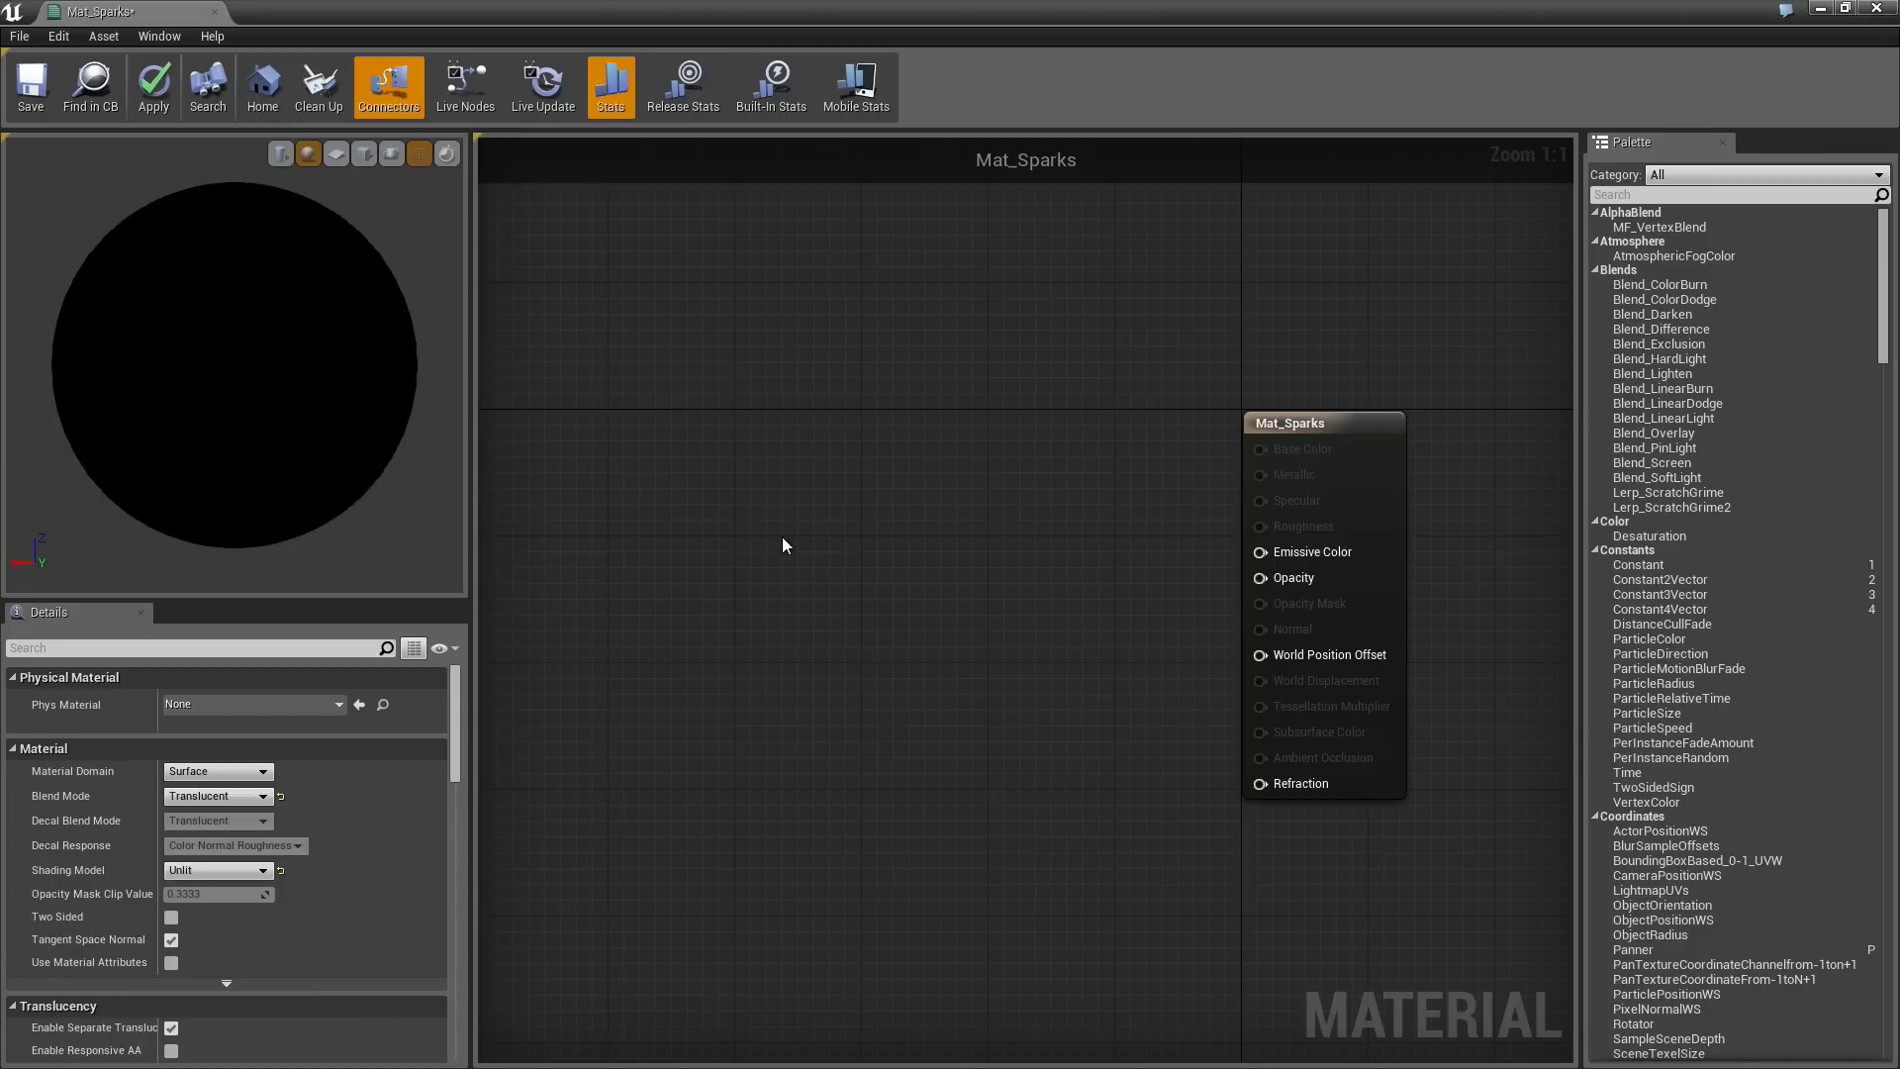
# - Add a RadialGradientExponential node and wire its output into Emissive Color
pyautogui.rightClick(749, 520)
pyautogui.write('radial')
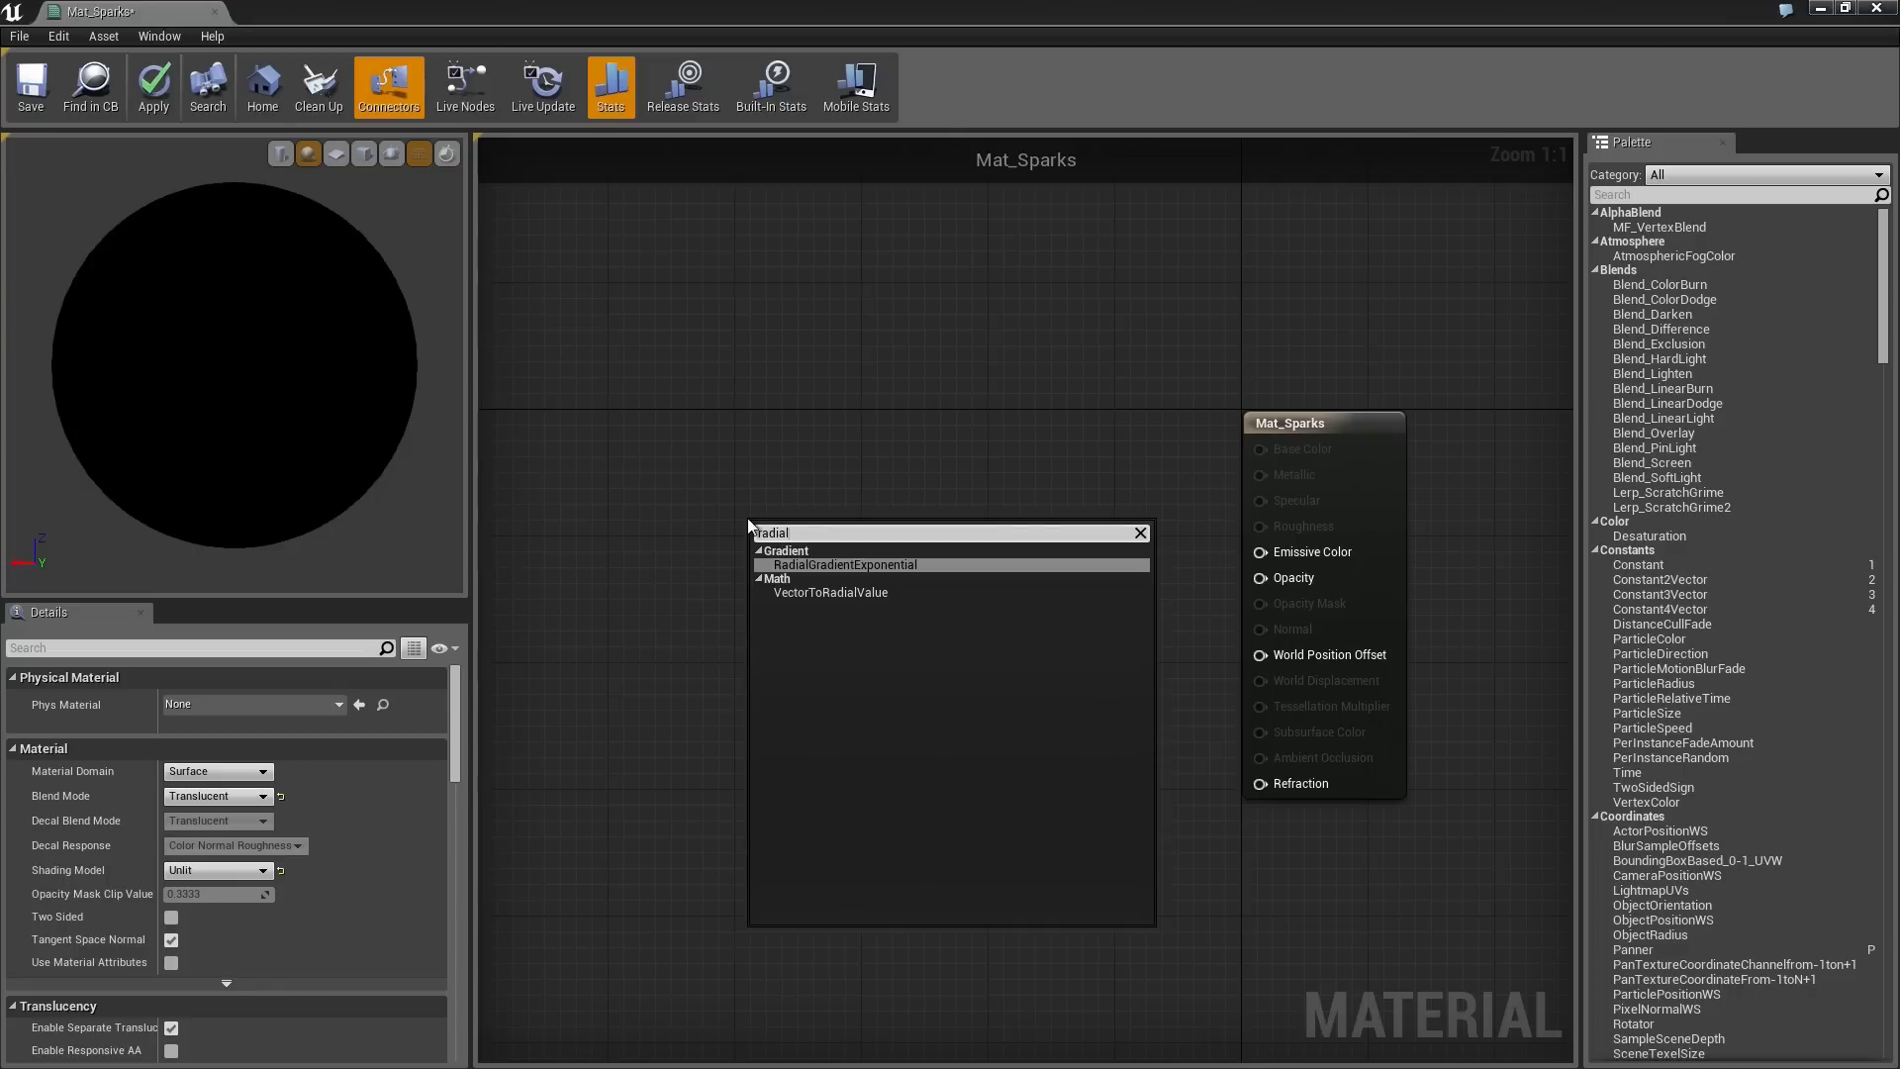
pyautogui.click(888, 564)
pyautogui.moveTo(894, 705); pyautogui.dragTo(989, 742, button='right')
pyautogui.moveTo(1020, 634); pyautogui.dragTo(708, 670)
pyautogui.moveTo(965, 805); pyautogui.dragTo(926, 610, button='right')
pyautogui.moveTo(1070, 589); pyautogui.dragTo(932, 593, button='right')
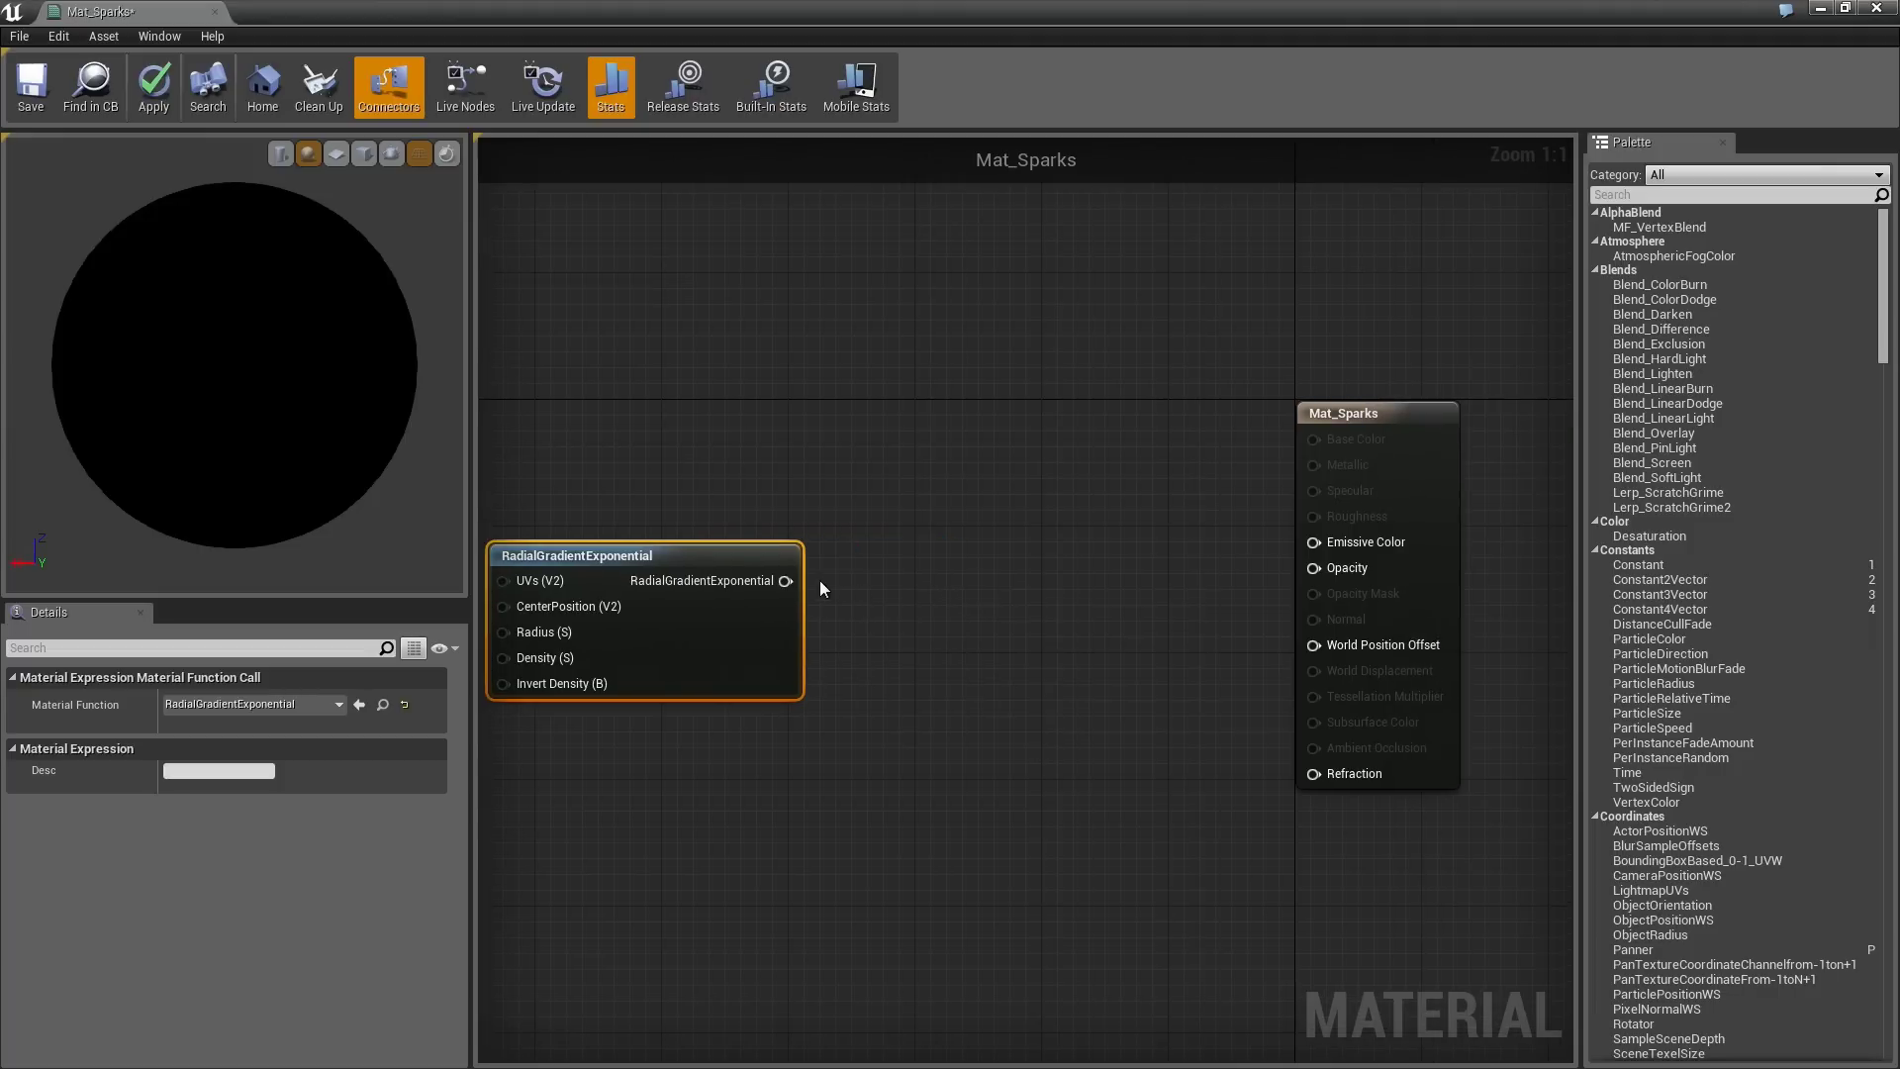
pyautogui.moveTo(788, 582)
pyautogui.mouseDown()
pyautogui.moveTo(1462, 593)
pyautogui.moveTo(1324, 543)
pyautogui.moveTo(1287, 574)
pyautogui.moveTo(786, 581)
pyautogui.mouseUp()
# - Switch the material preview to a plane to see the soft glowing disc
pyautogui.click(336, 154)
pyautogui.moveTo(199, 348); pyautogui.dragTo(227, 344)
pyautogui.moveTo(640, 367); pyautogui.dragTo(811, 400, button='right')
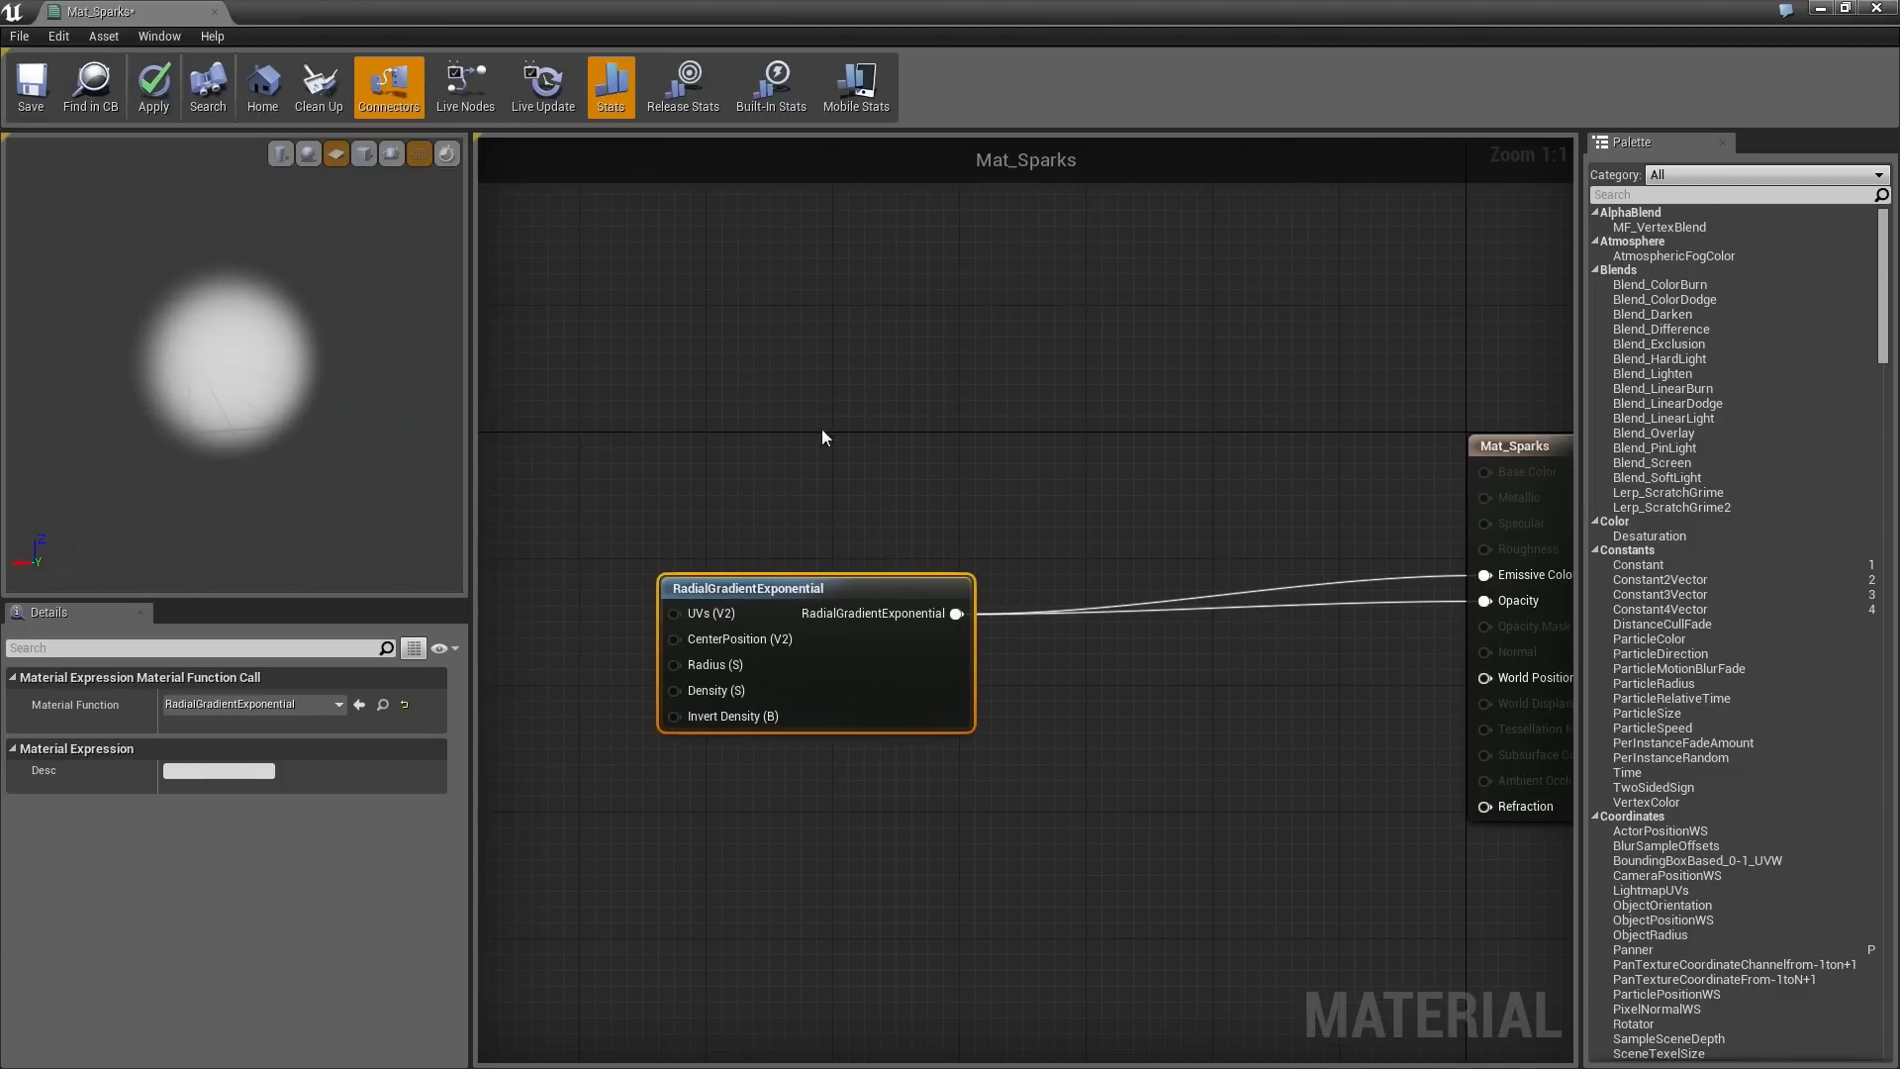
# - Add a Particle Color node and multiply its RGB by the radial gradient
pyautogui.rightClick(793, 355)
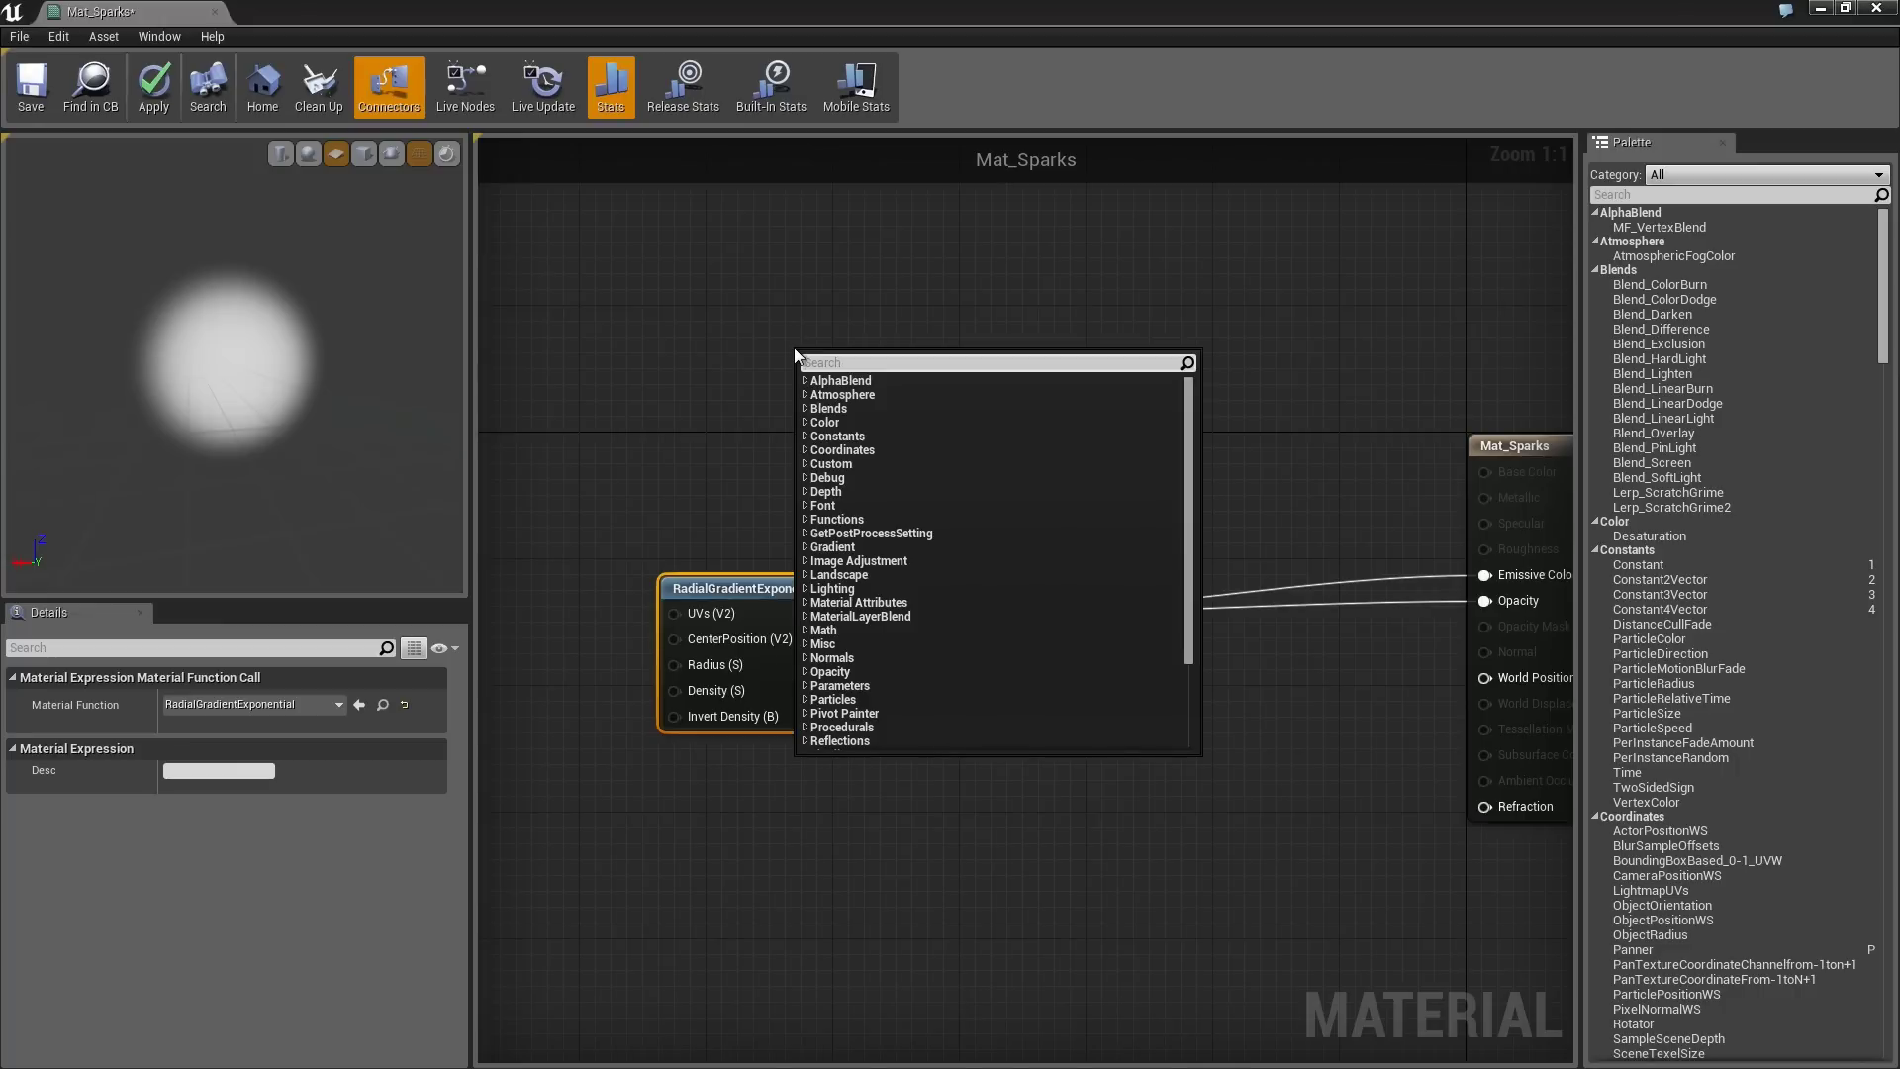
pyautogui.write('parti')
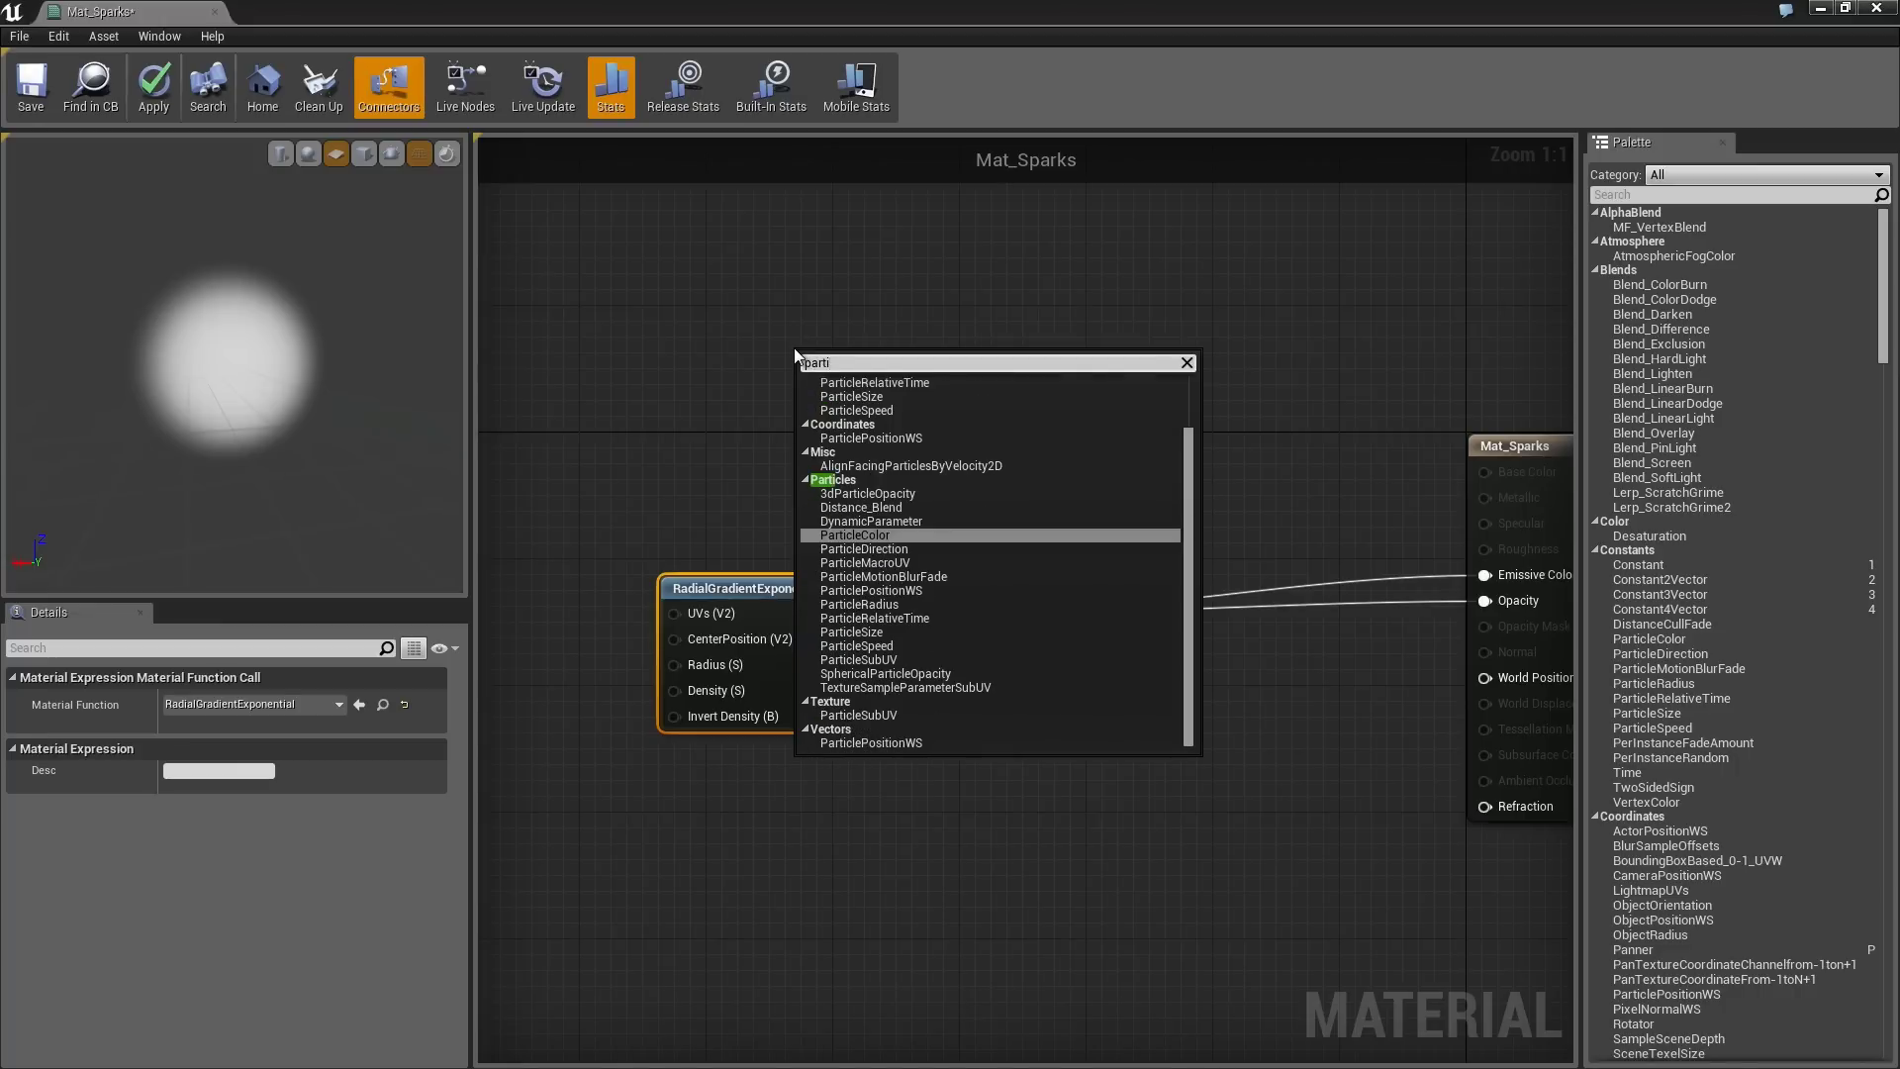
pyautogui.write('clecolor')
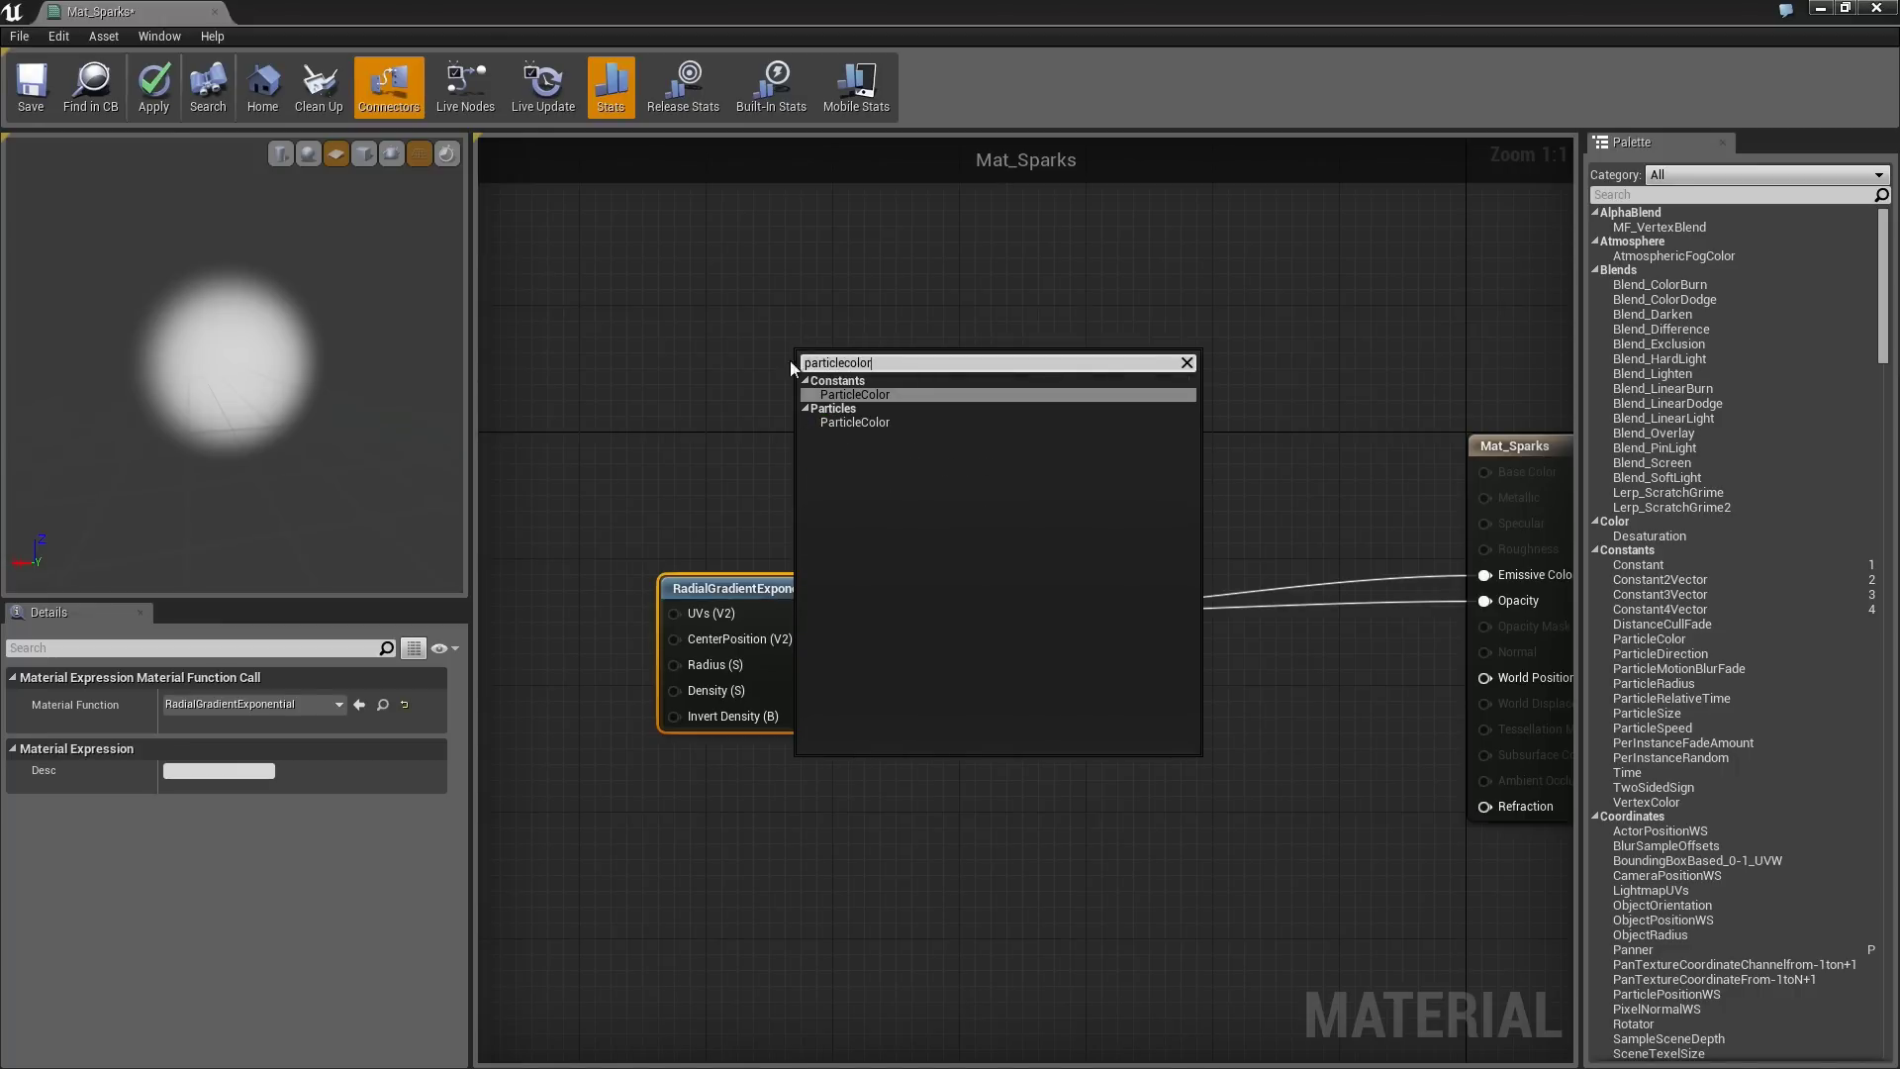
pyautogui.click(855, 422)
pyautogui.moveTo(887, 300); pyautogui.dragTo(723, 304, button='right')
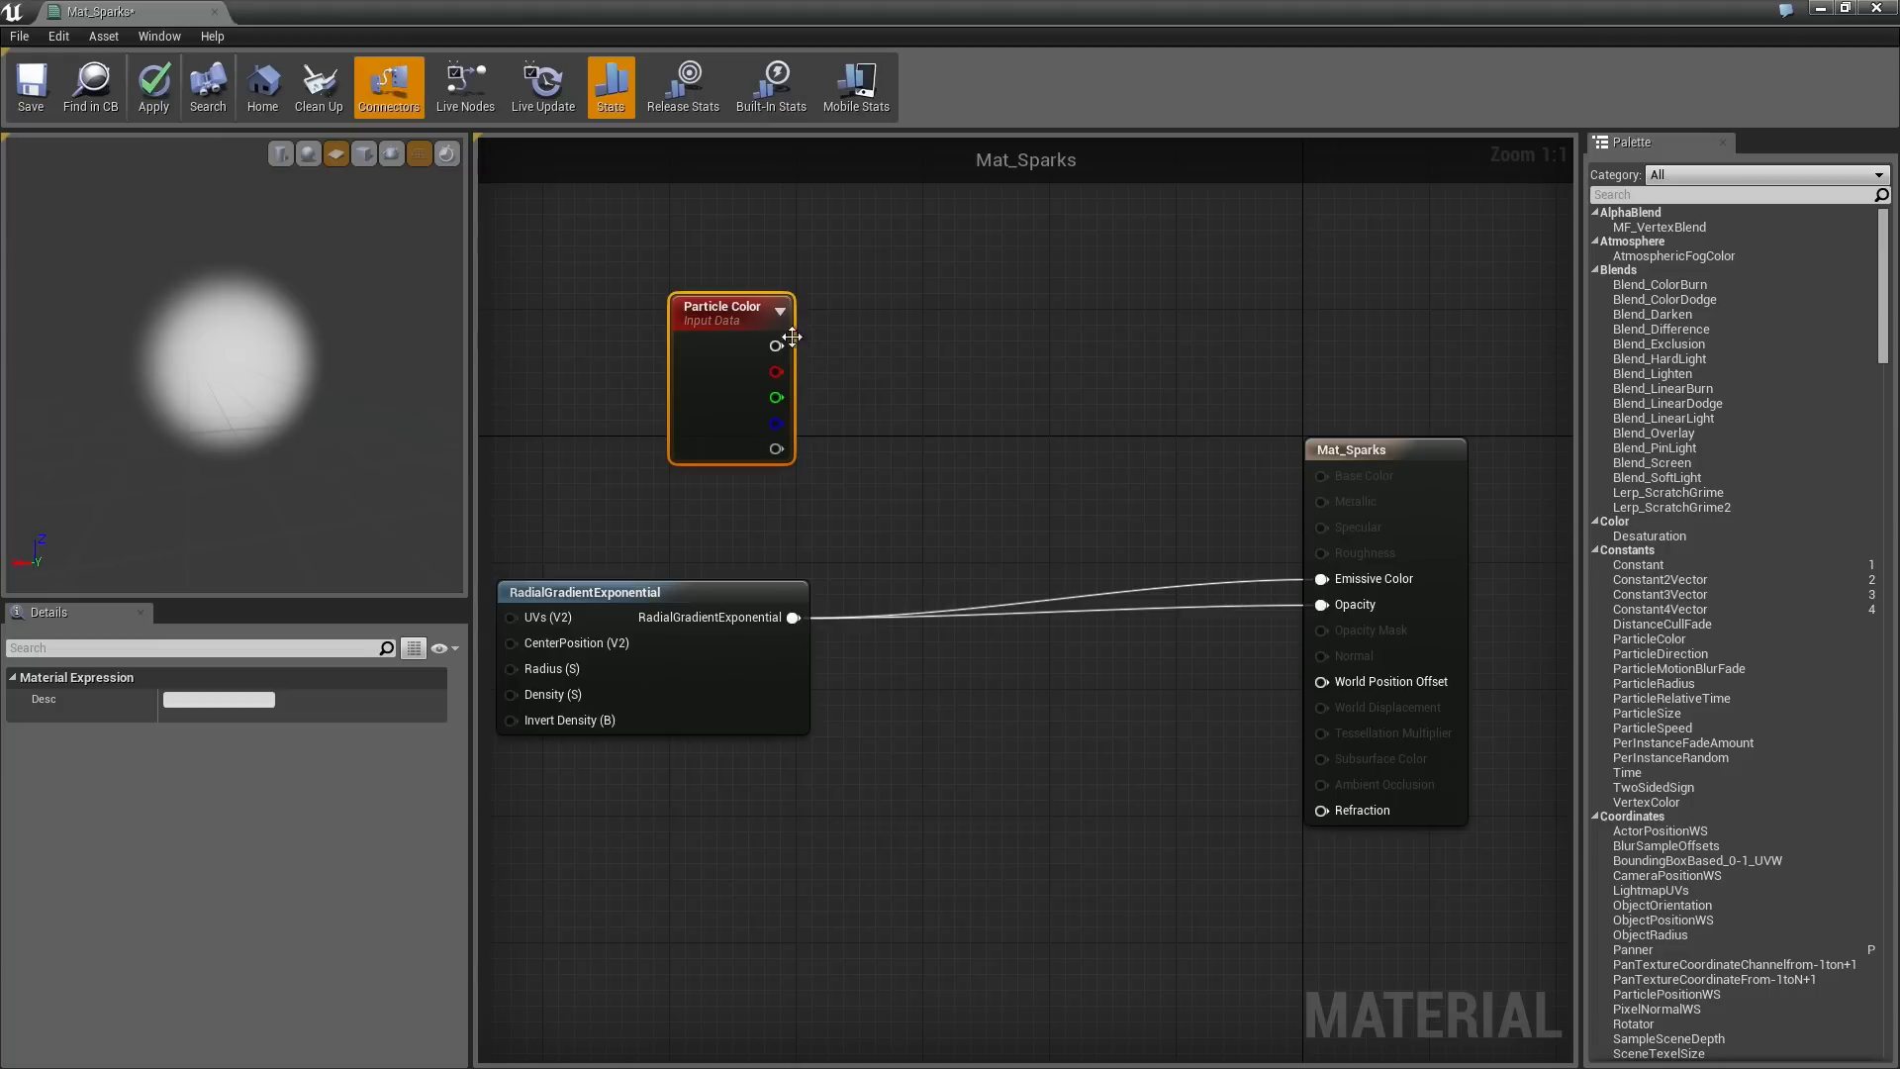
pyautogui.moveTo(777, 346); pyautogui.dragTo(950, 443)
pyautogui.write('ma')
pyautogui.press('BackSpace')
pyautogui.write('ult')
pyautogui.press('Return')
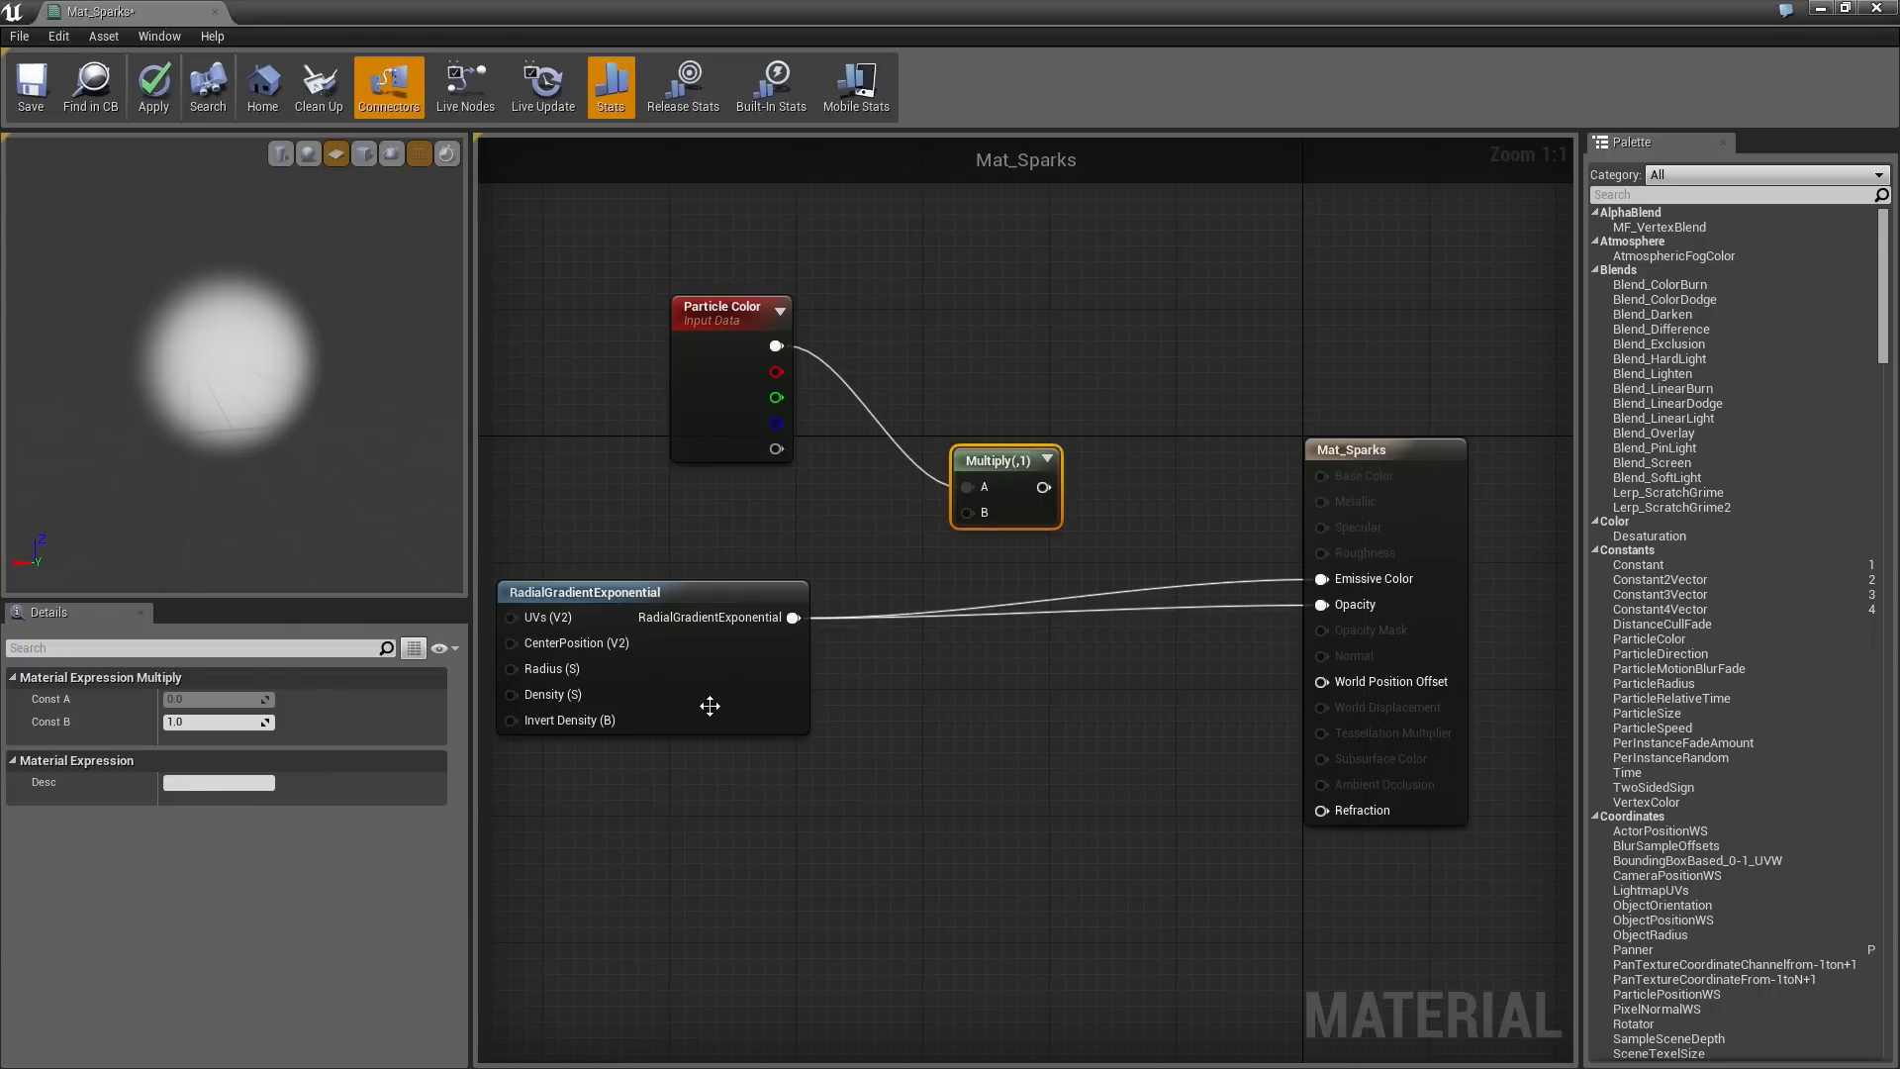
pyautogui.moveTo(793, 617); pyautogui.dragTo(1287, 584)
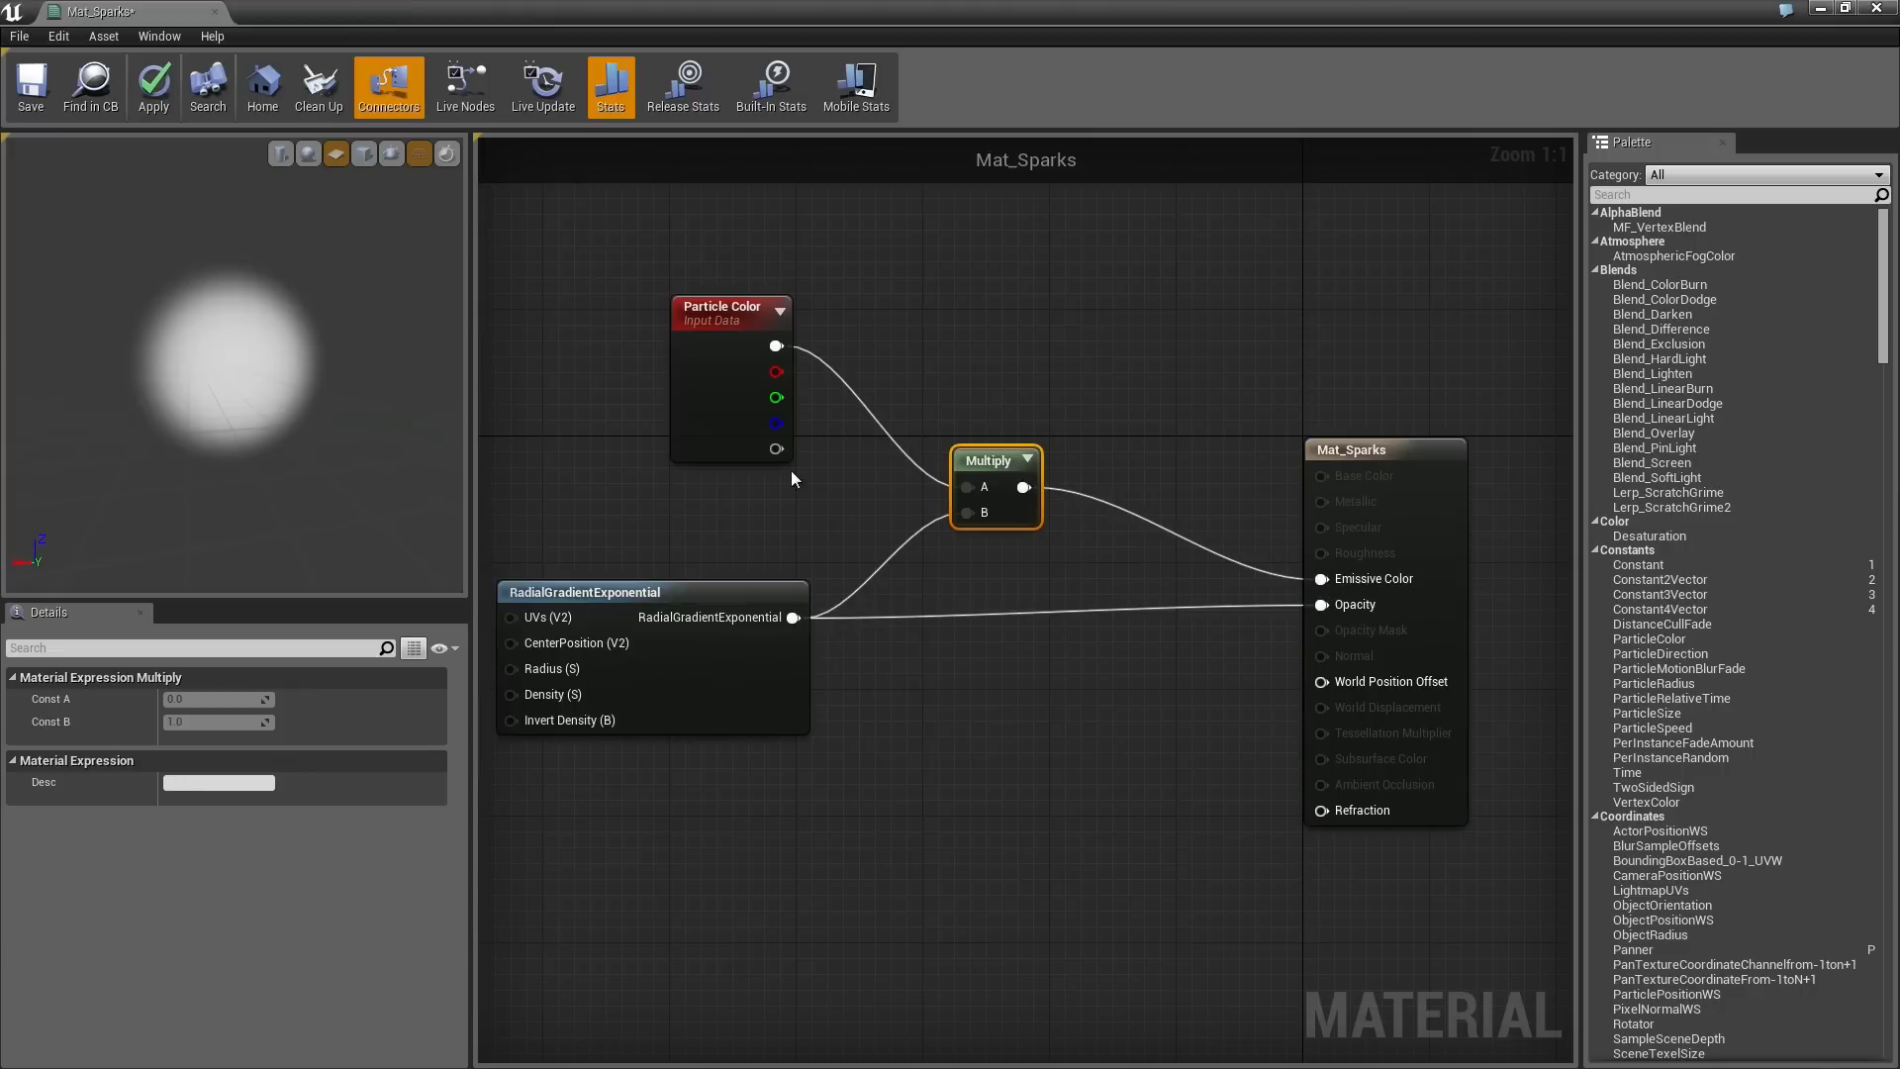
# - Multiply Particle Color's alpha by the gradient, arrange the nodes, and apply the material
pyautogui.moveTo(776, 448); pyautogui.dragTo(970, 695)
pyautogui.write('multiply')
pyautogui.press('Return')
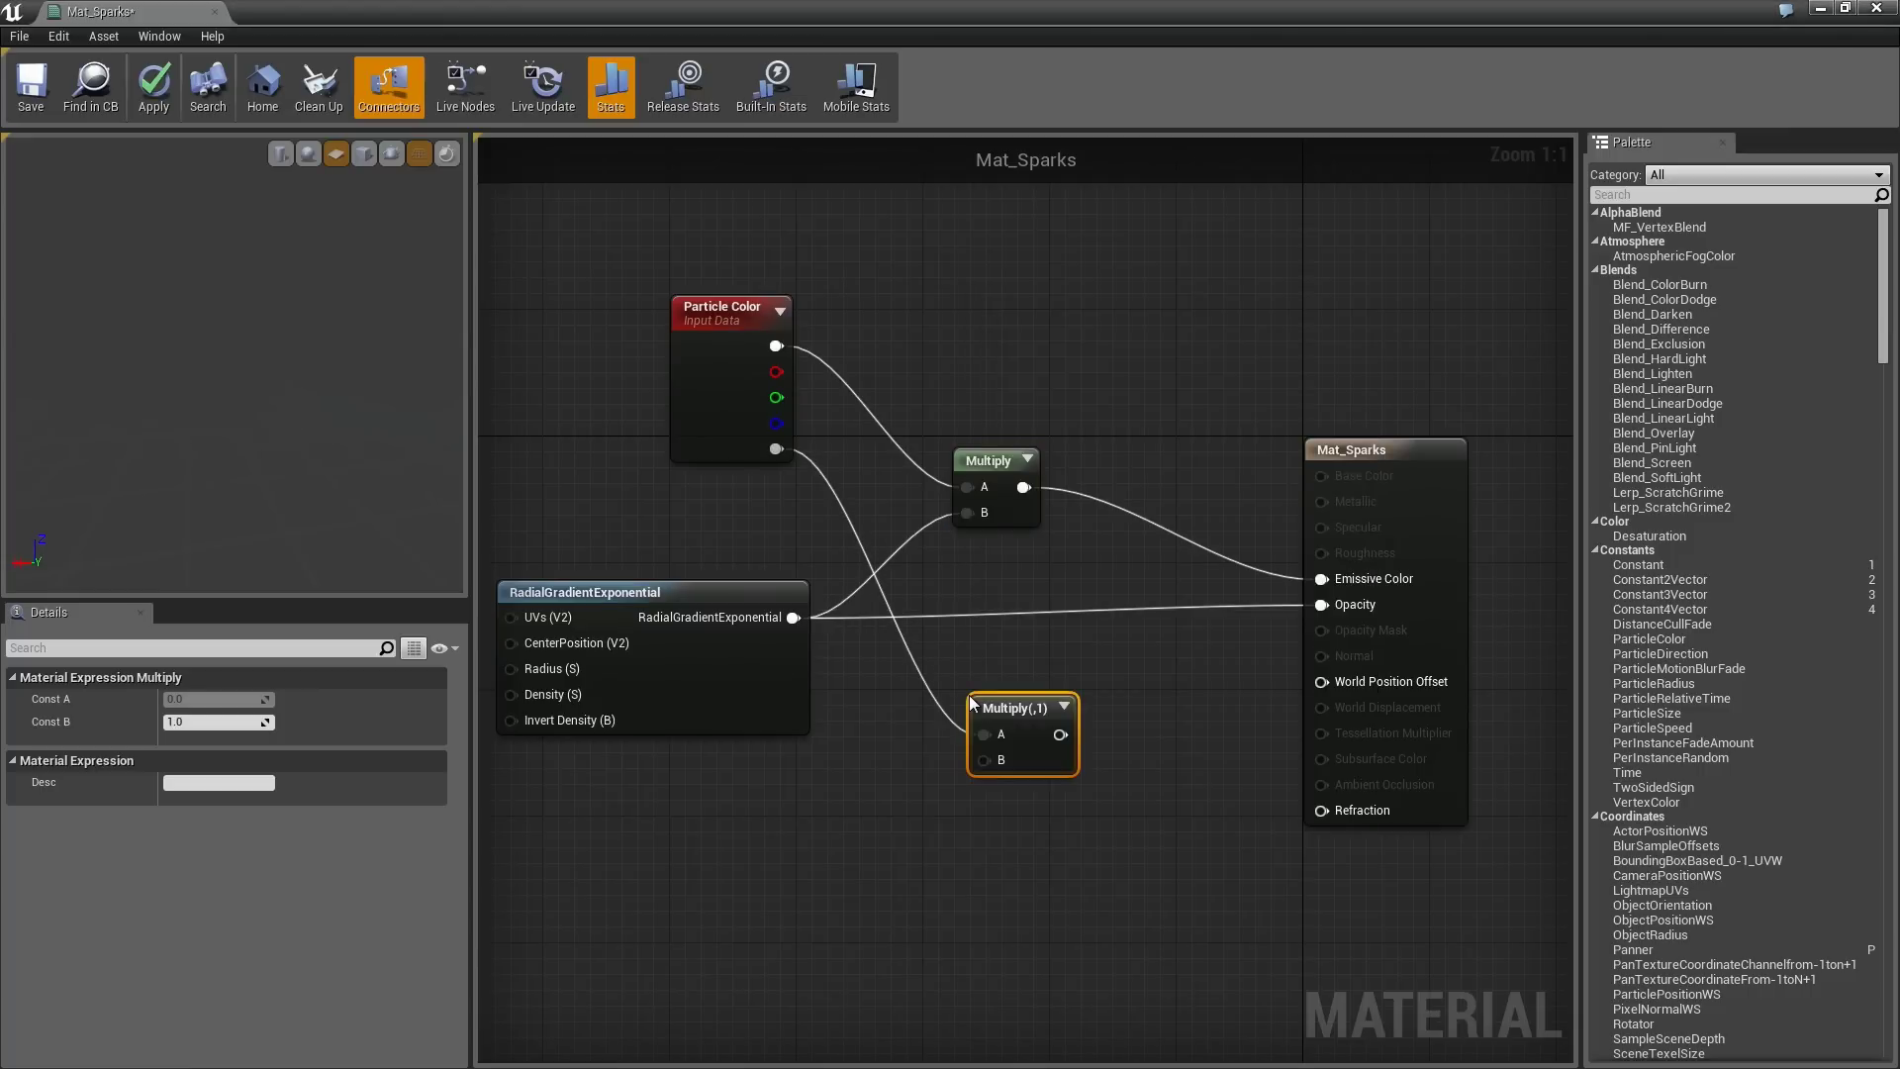
pyautogui.moveTo(793, 616); pyautogui.dragTo(1321, 605)
pyautogui.moveTo(989, 705); pyautogui.dragTo(1056, 605)
pyautogui.moveTo(1016, 465); pyautogui.dragTo(1094, 488)
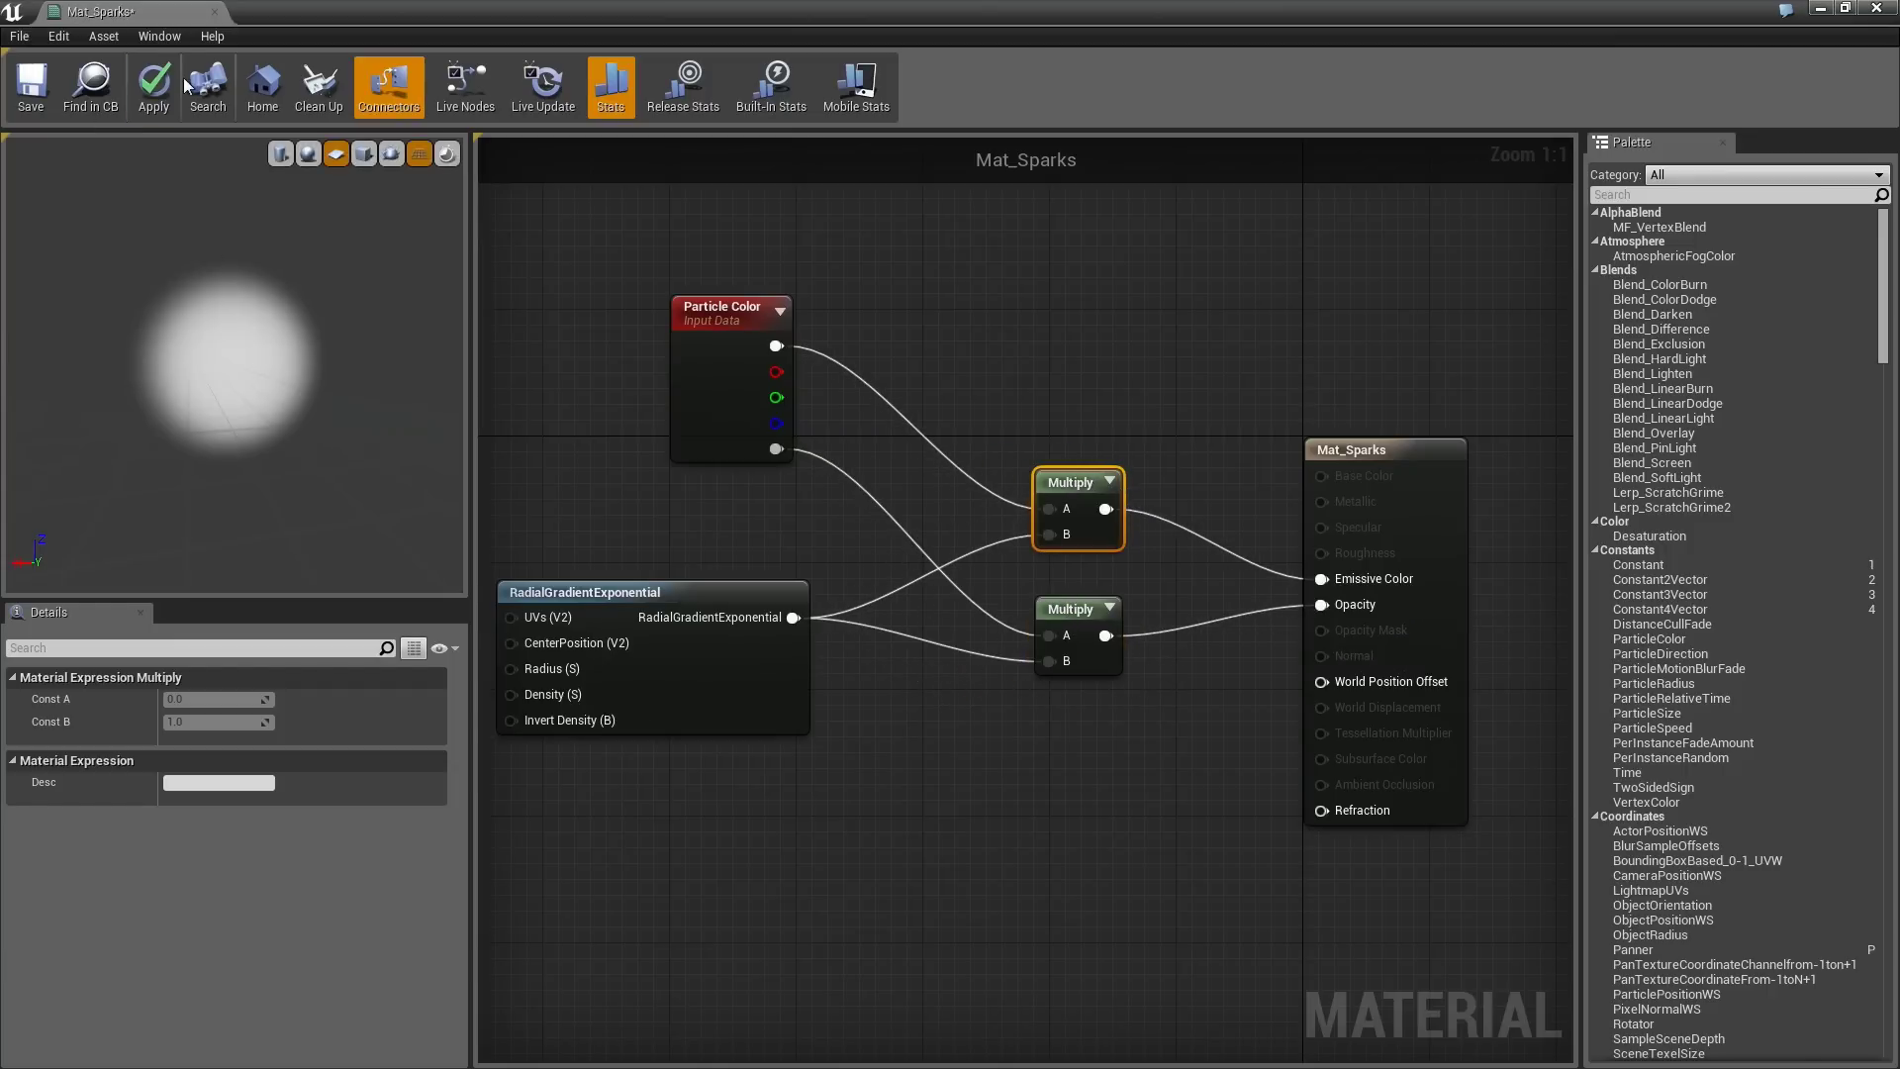
pyautogui.click(153, 85)
pyautogui.click(31, 84)
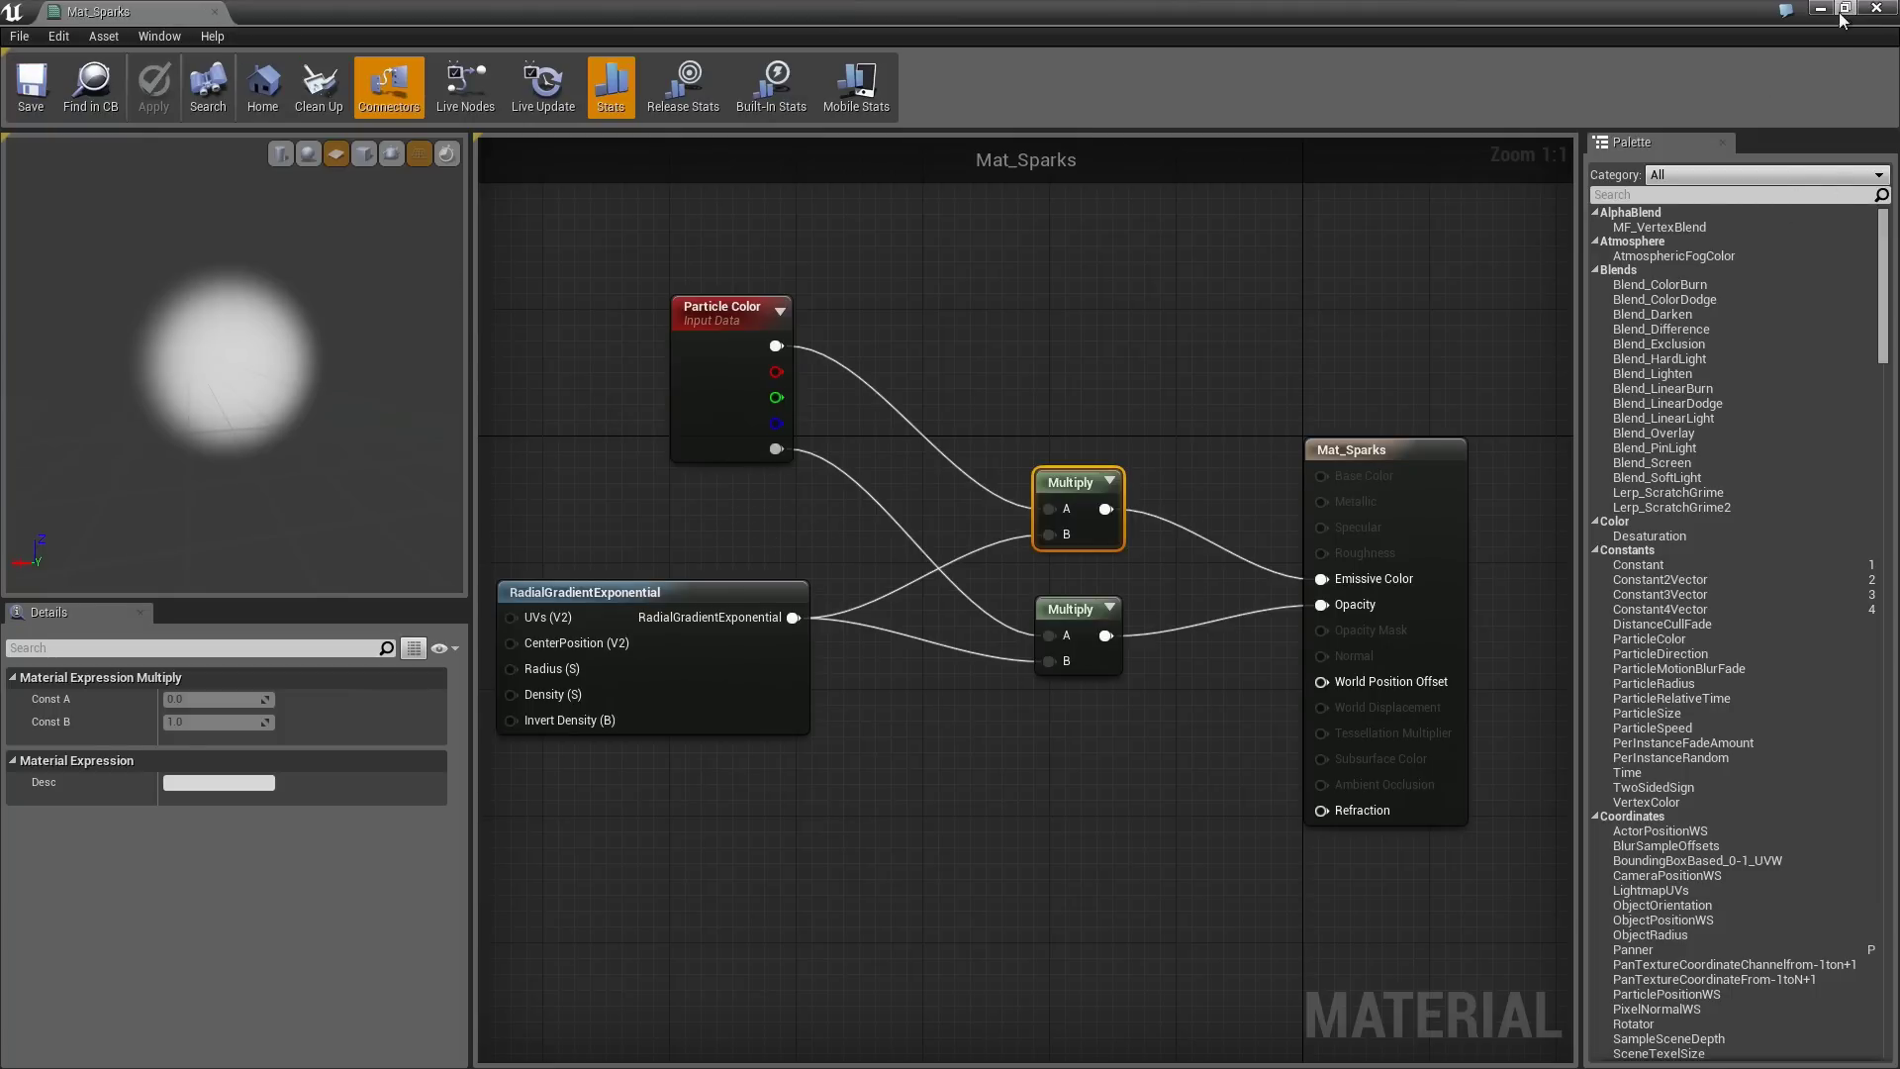
# - Create a P_Sparks particle system in the Sprite folder and open it in Cascade
pyautogui.click(1877, 8)
pyautogui.rightClick(320, 585)
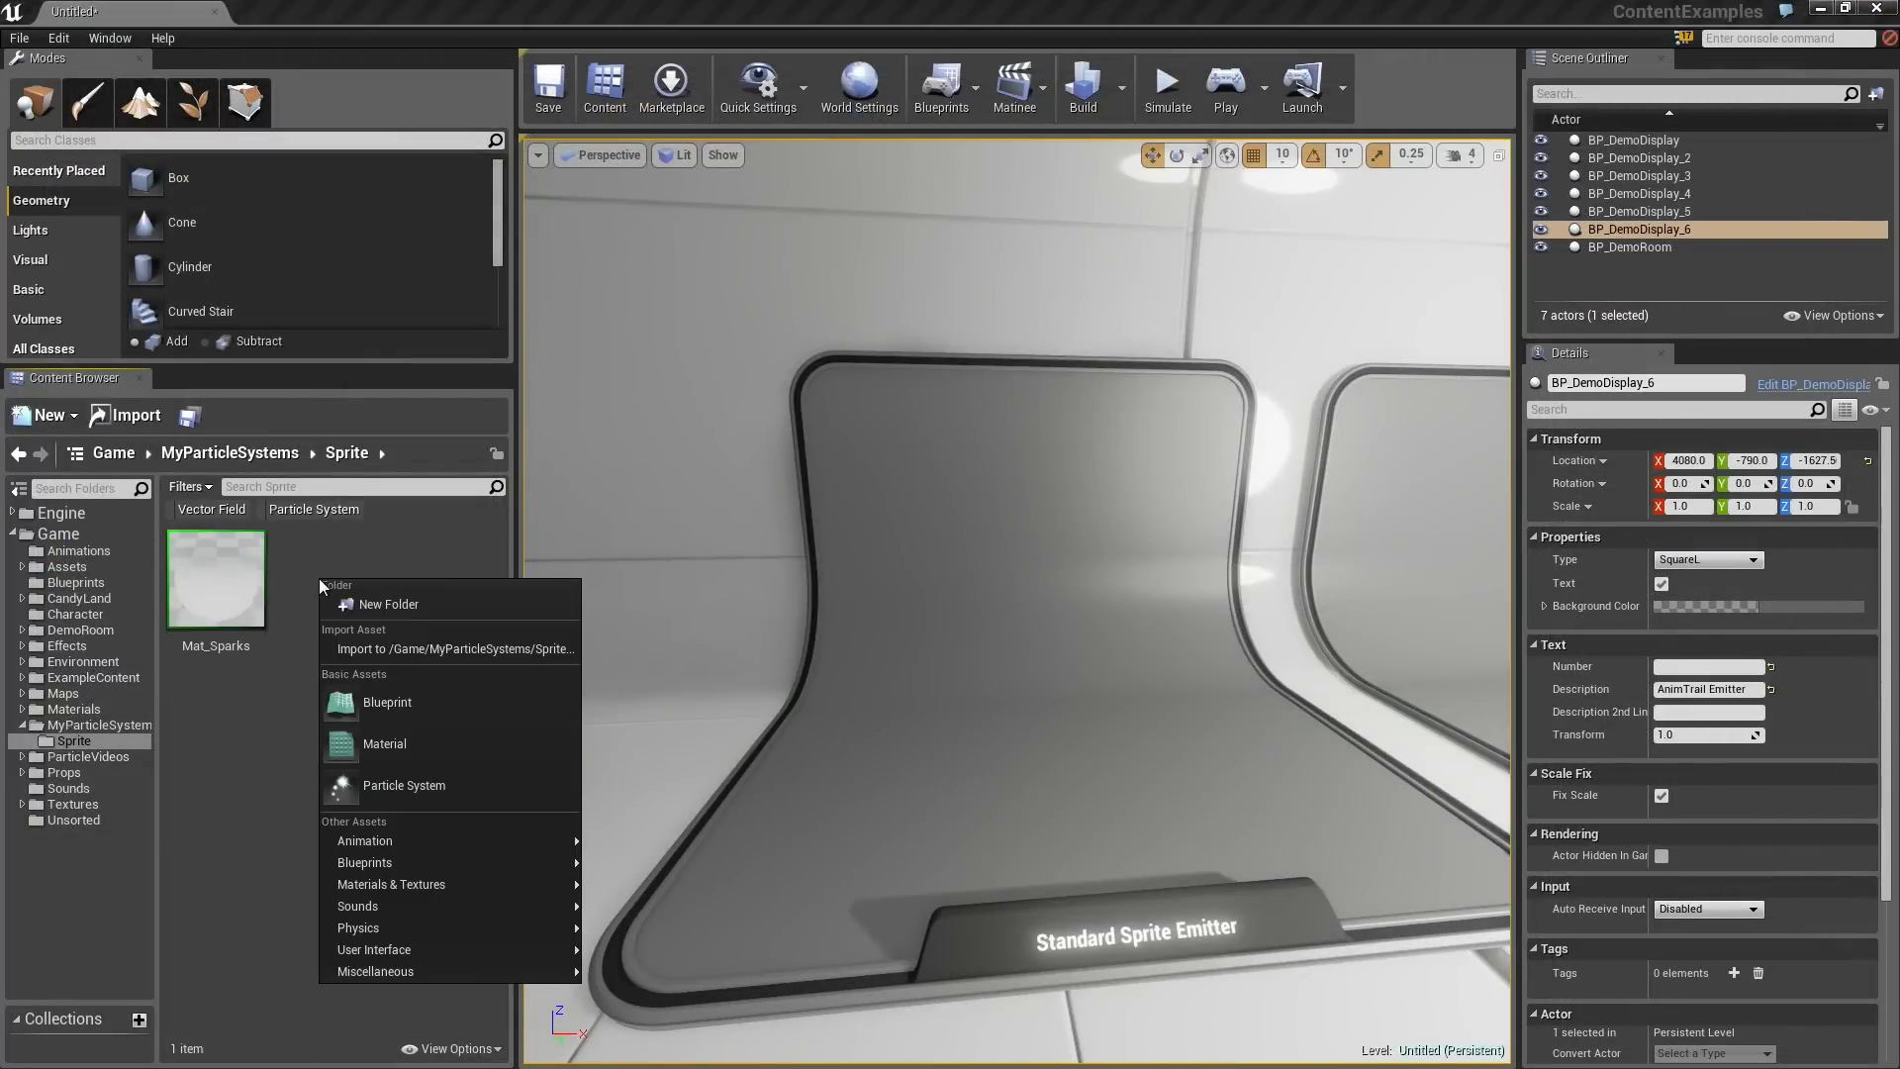
pyautogui.click(423, 789)
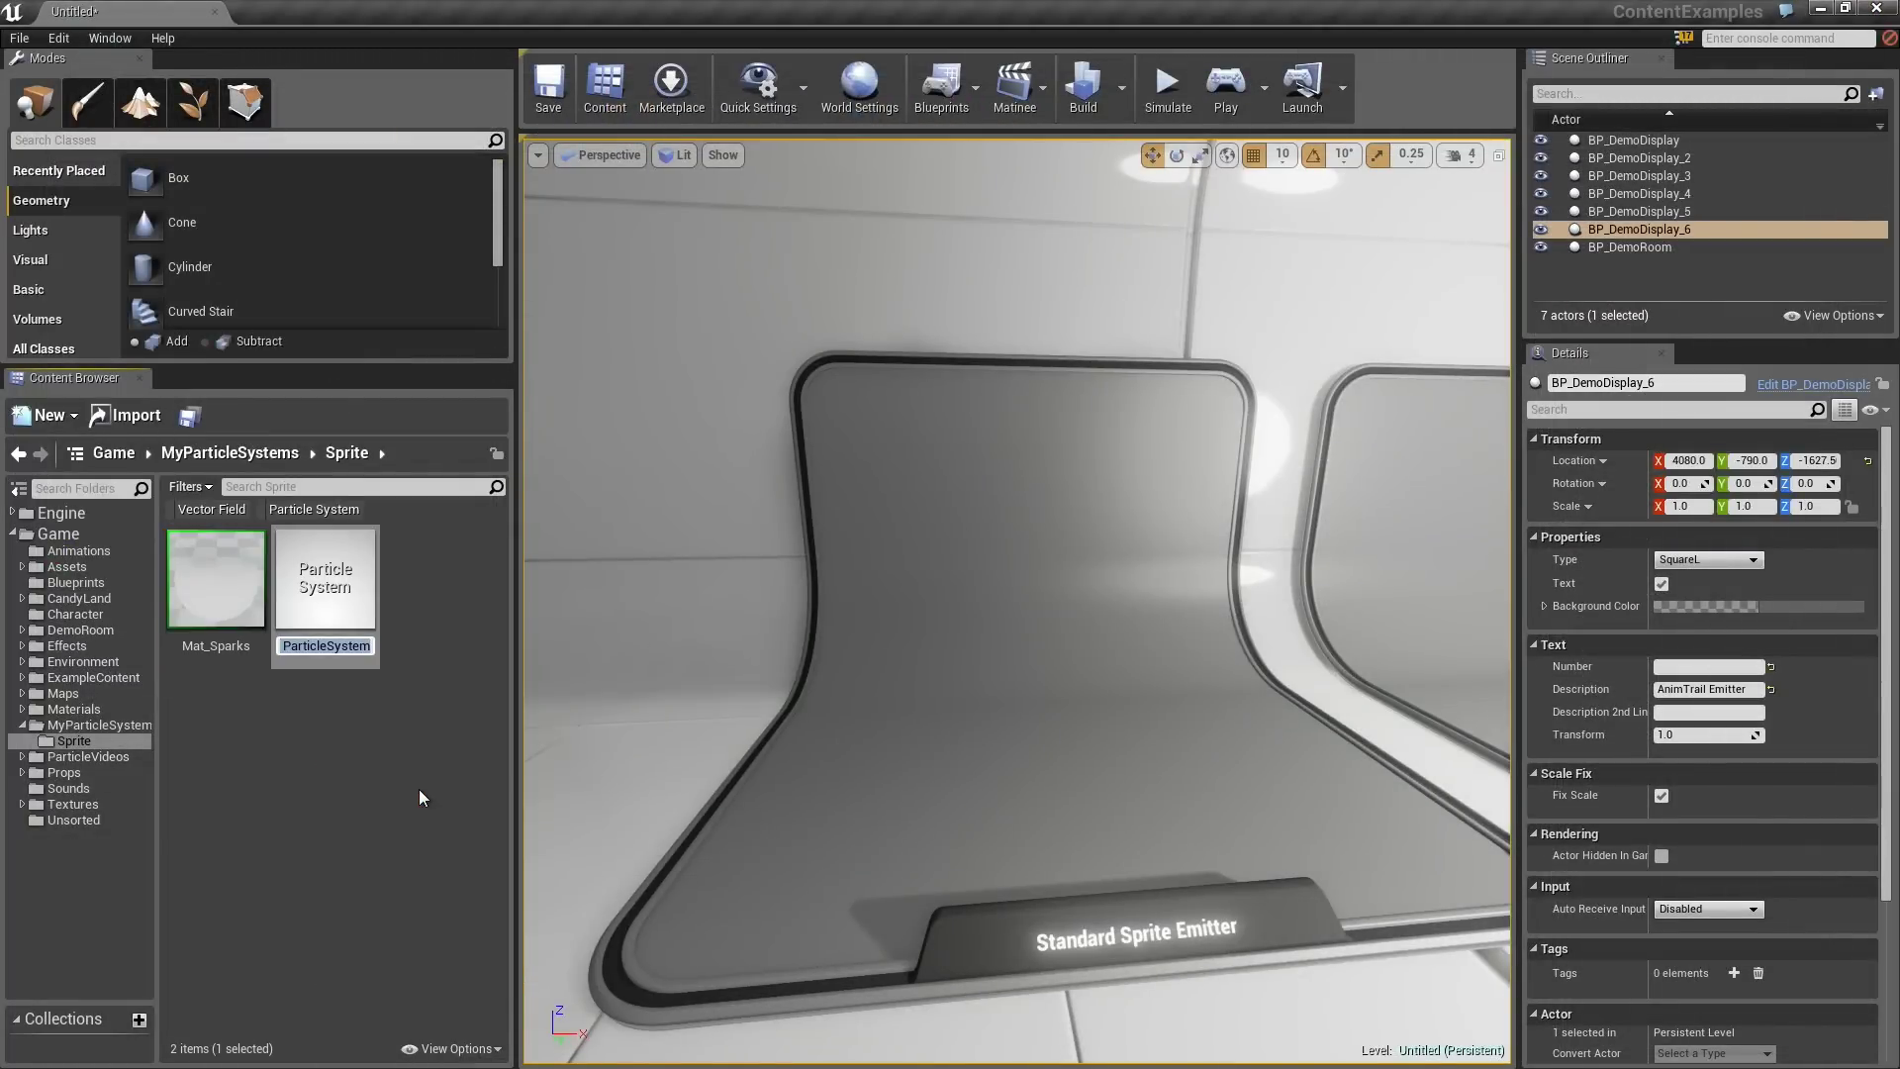
pyautogui.write('P_Sparks')
pyautogui.press('Return')
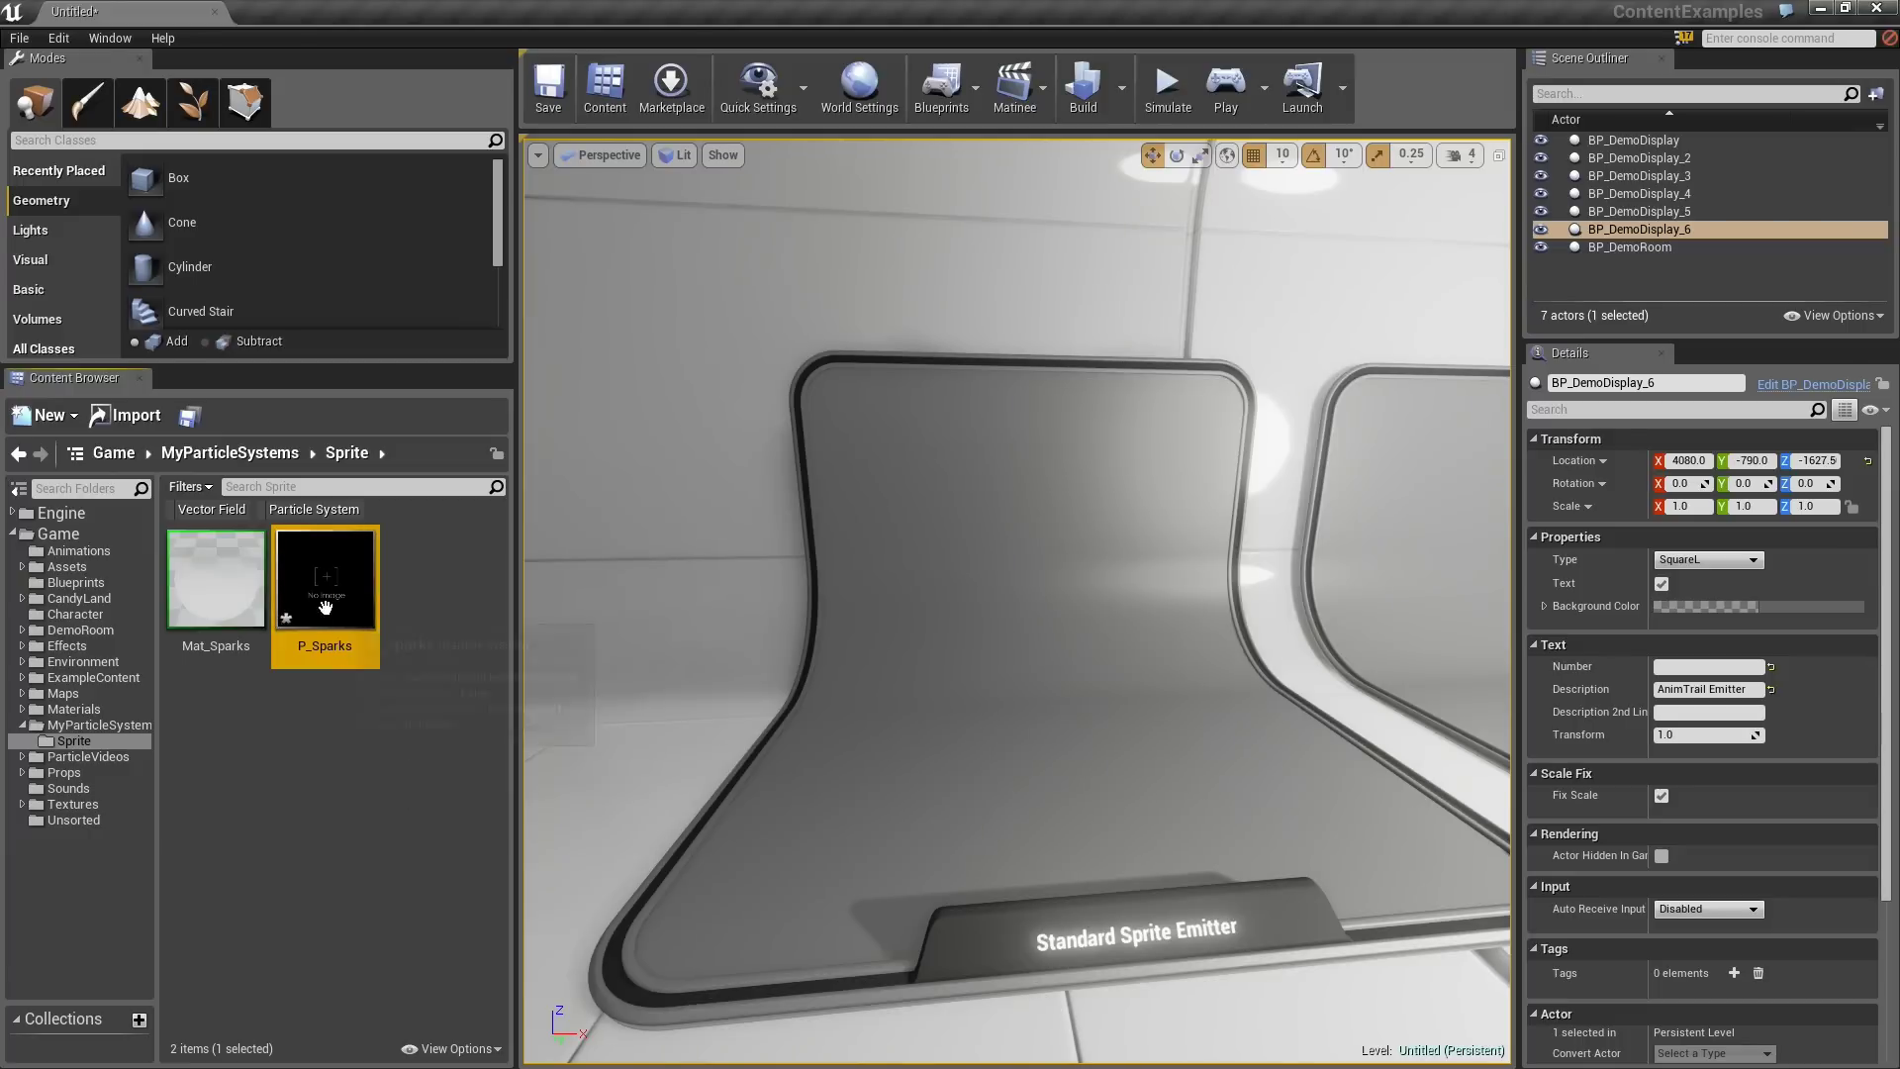
pyautogui.doubleClick(332, 610)
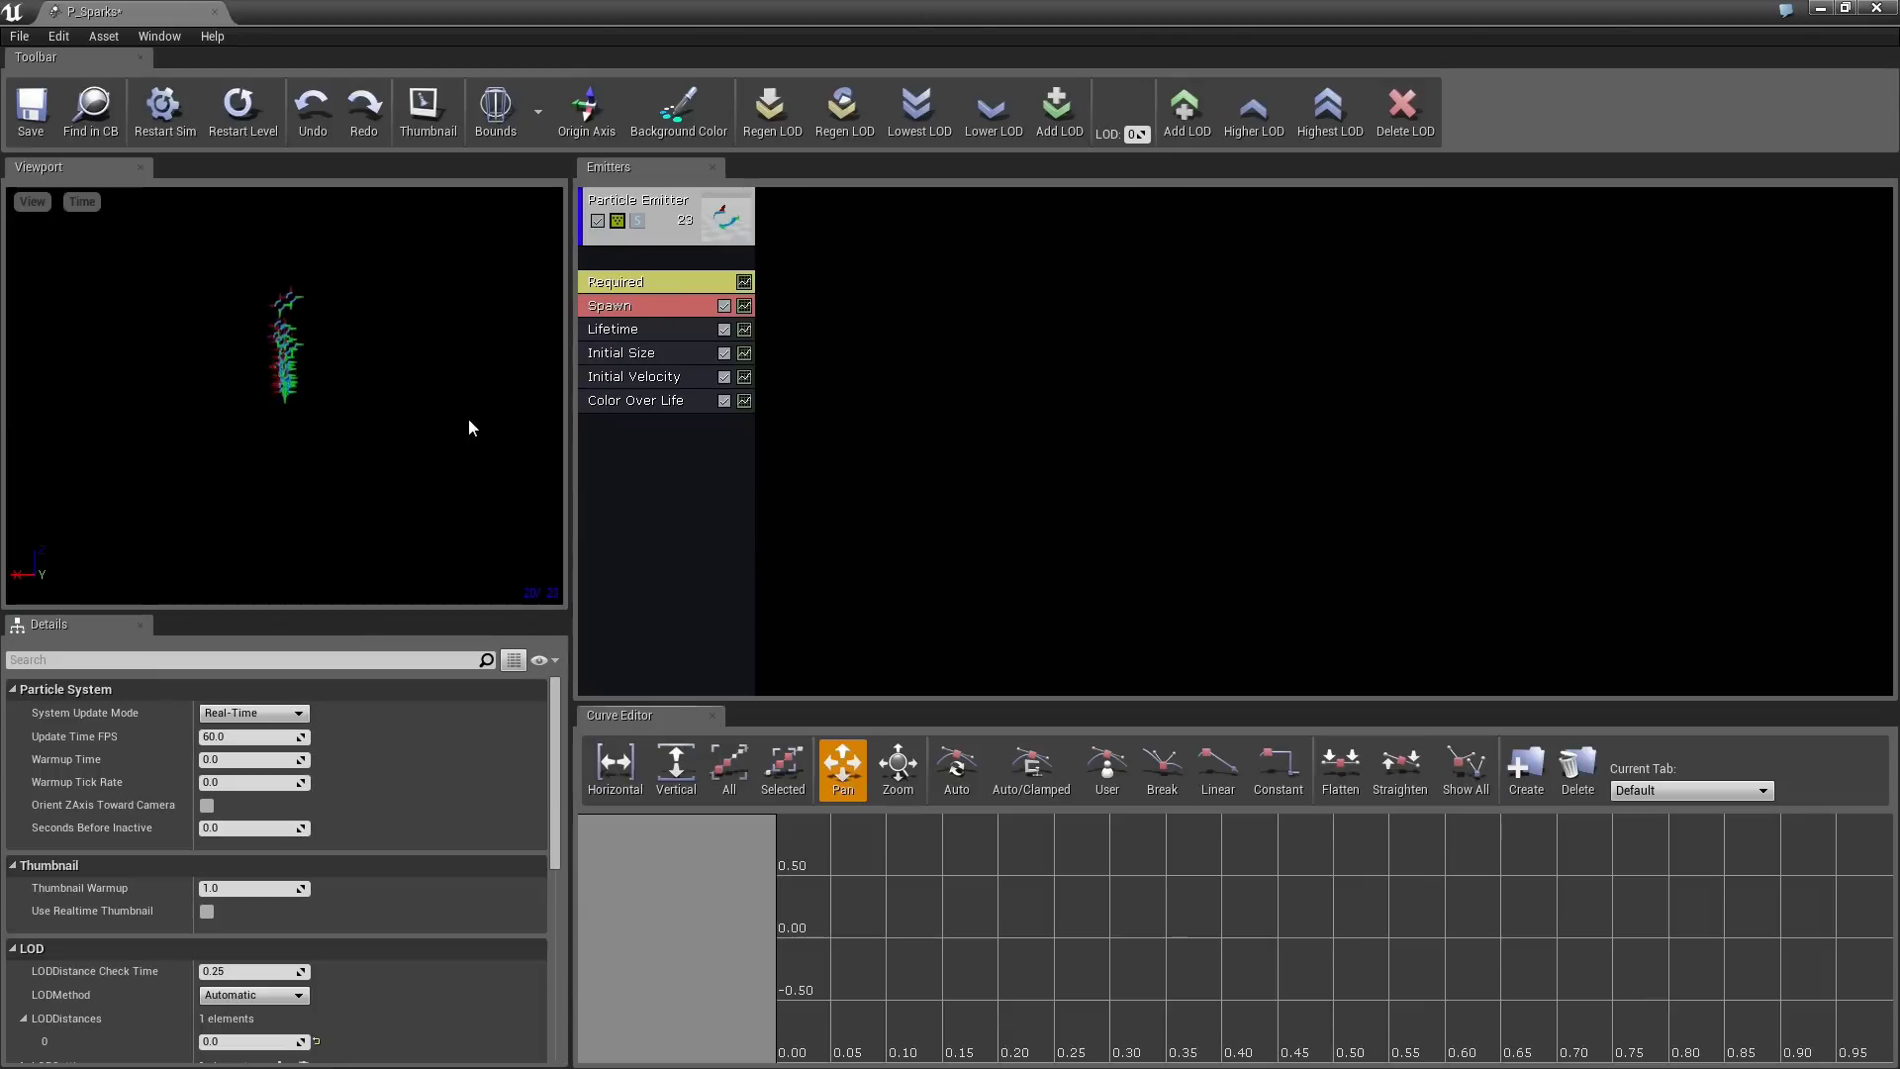
# - Zoom the Cascade preview and select the emitter's Required module
pyautogui.moveTo(467, 419)
pyautogui.mouseDown(button='right')
pyautogui.moveTo(467, 376)
pyautogui.moveTo(467, 430)
pyautogui.mouseUp(button='right')
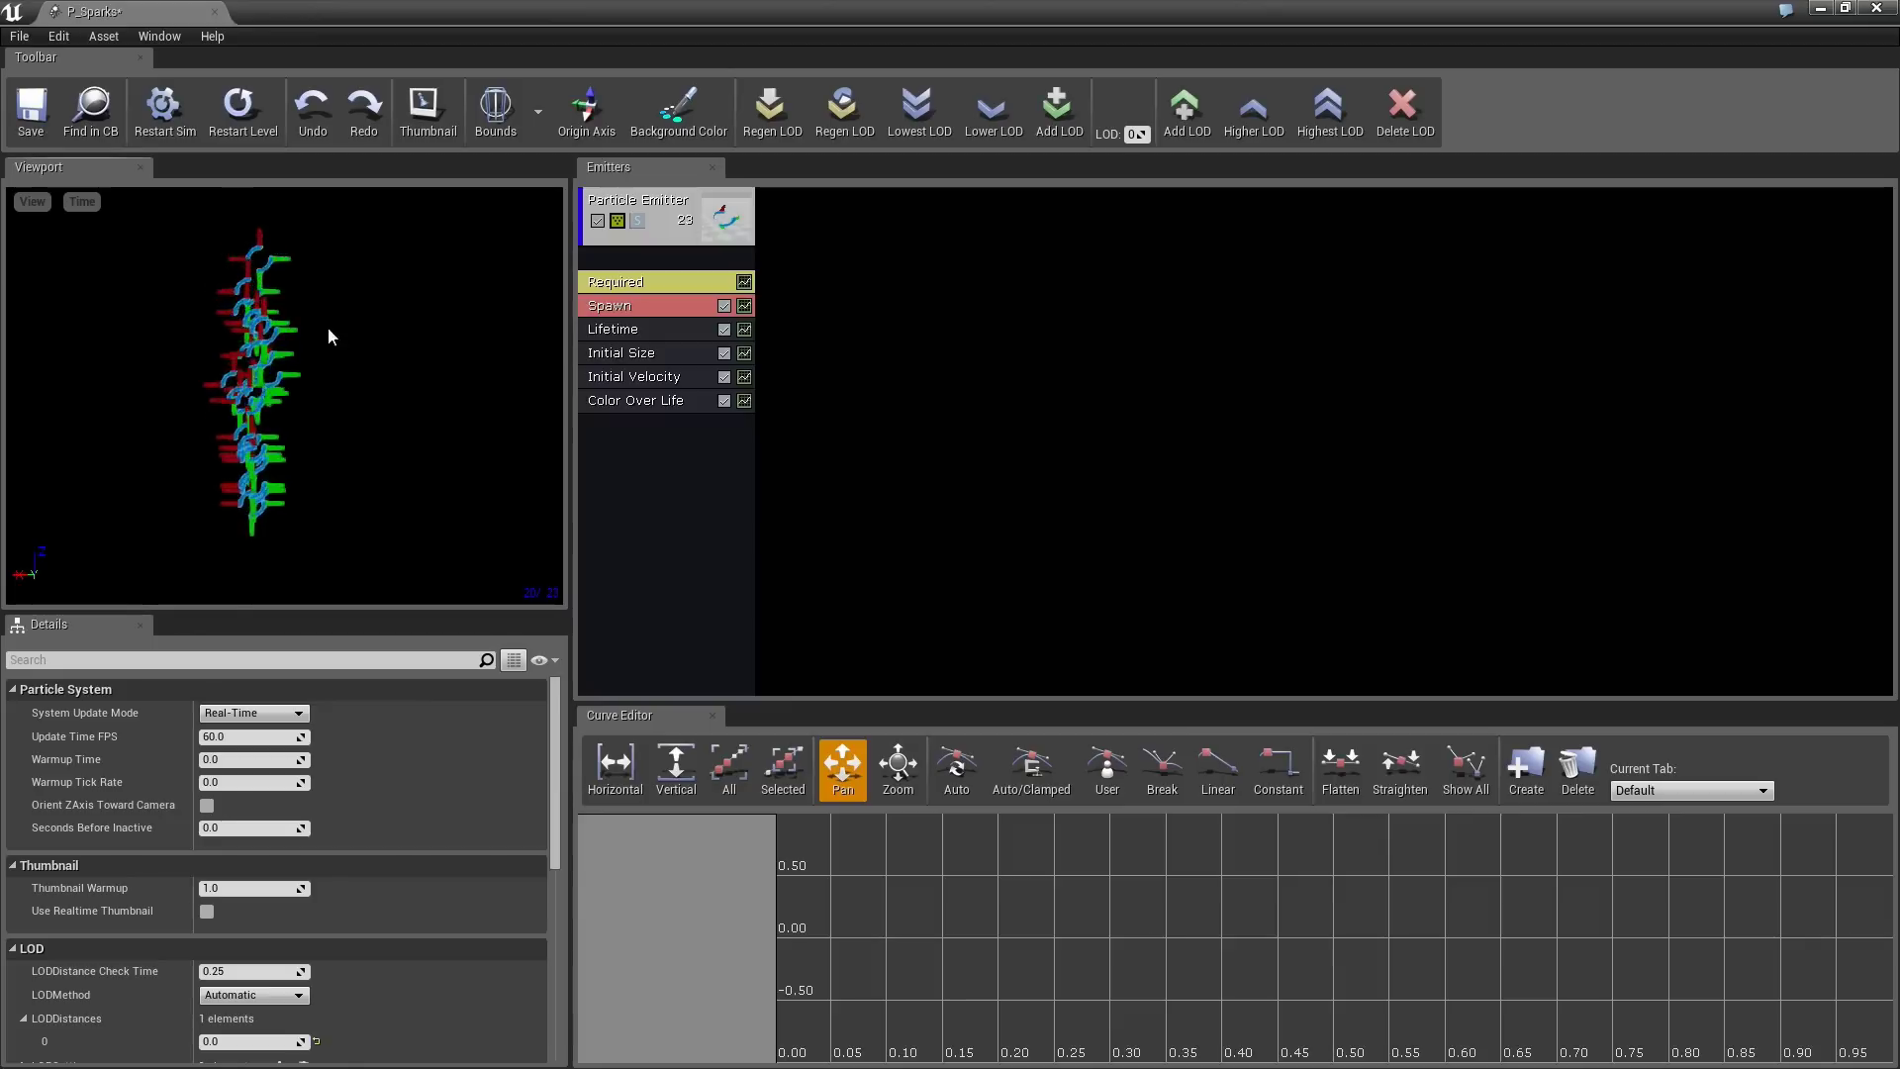
pyautogui.click(630, 287)
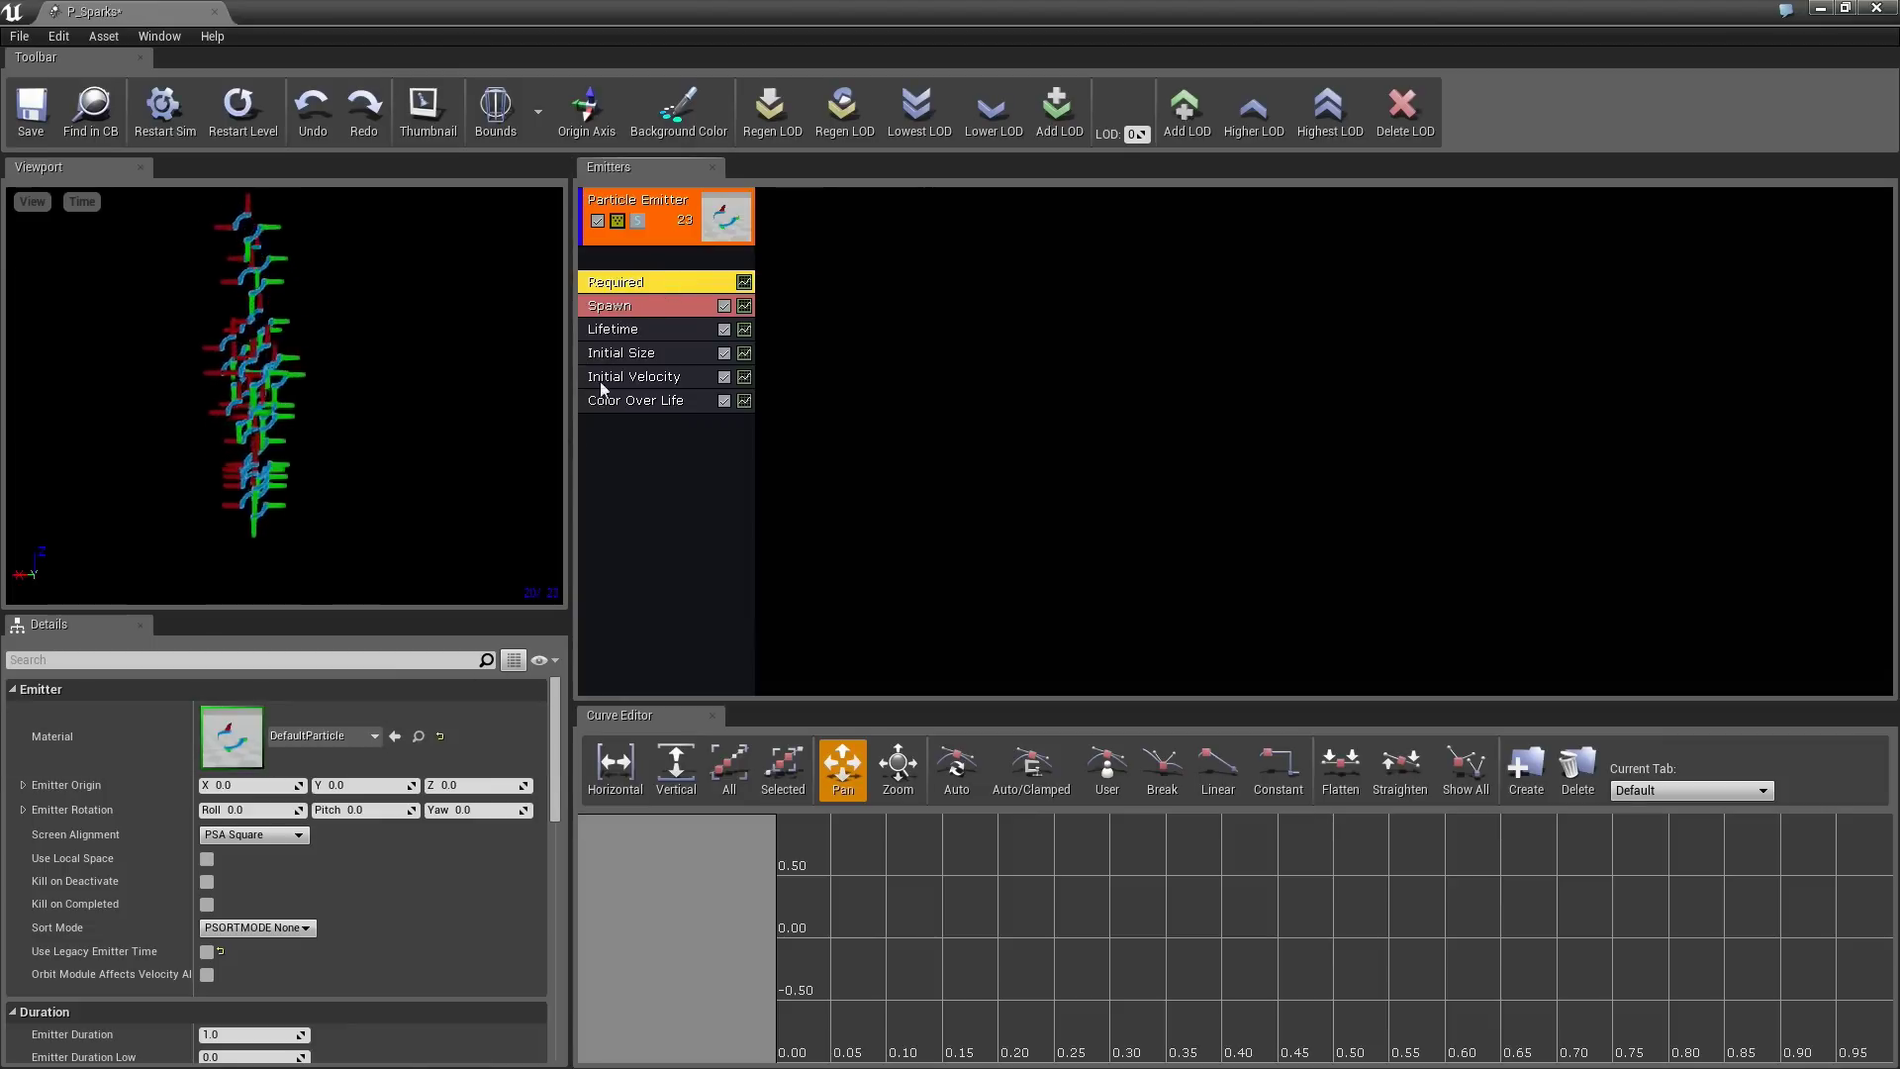
# - Assign Mat_Sparks as the emitter's material in the Required module
pyautogui.click(373, 737)
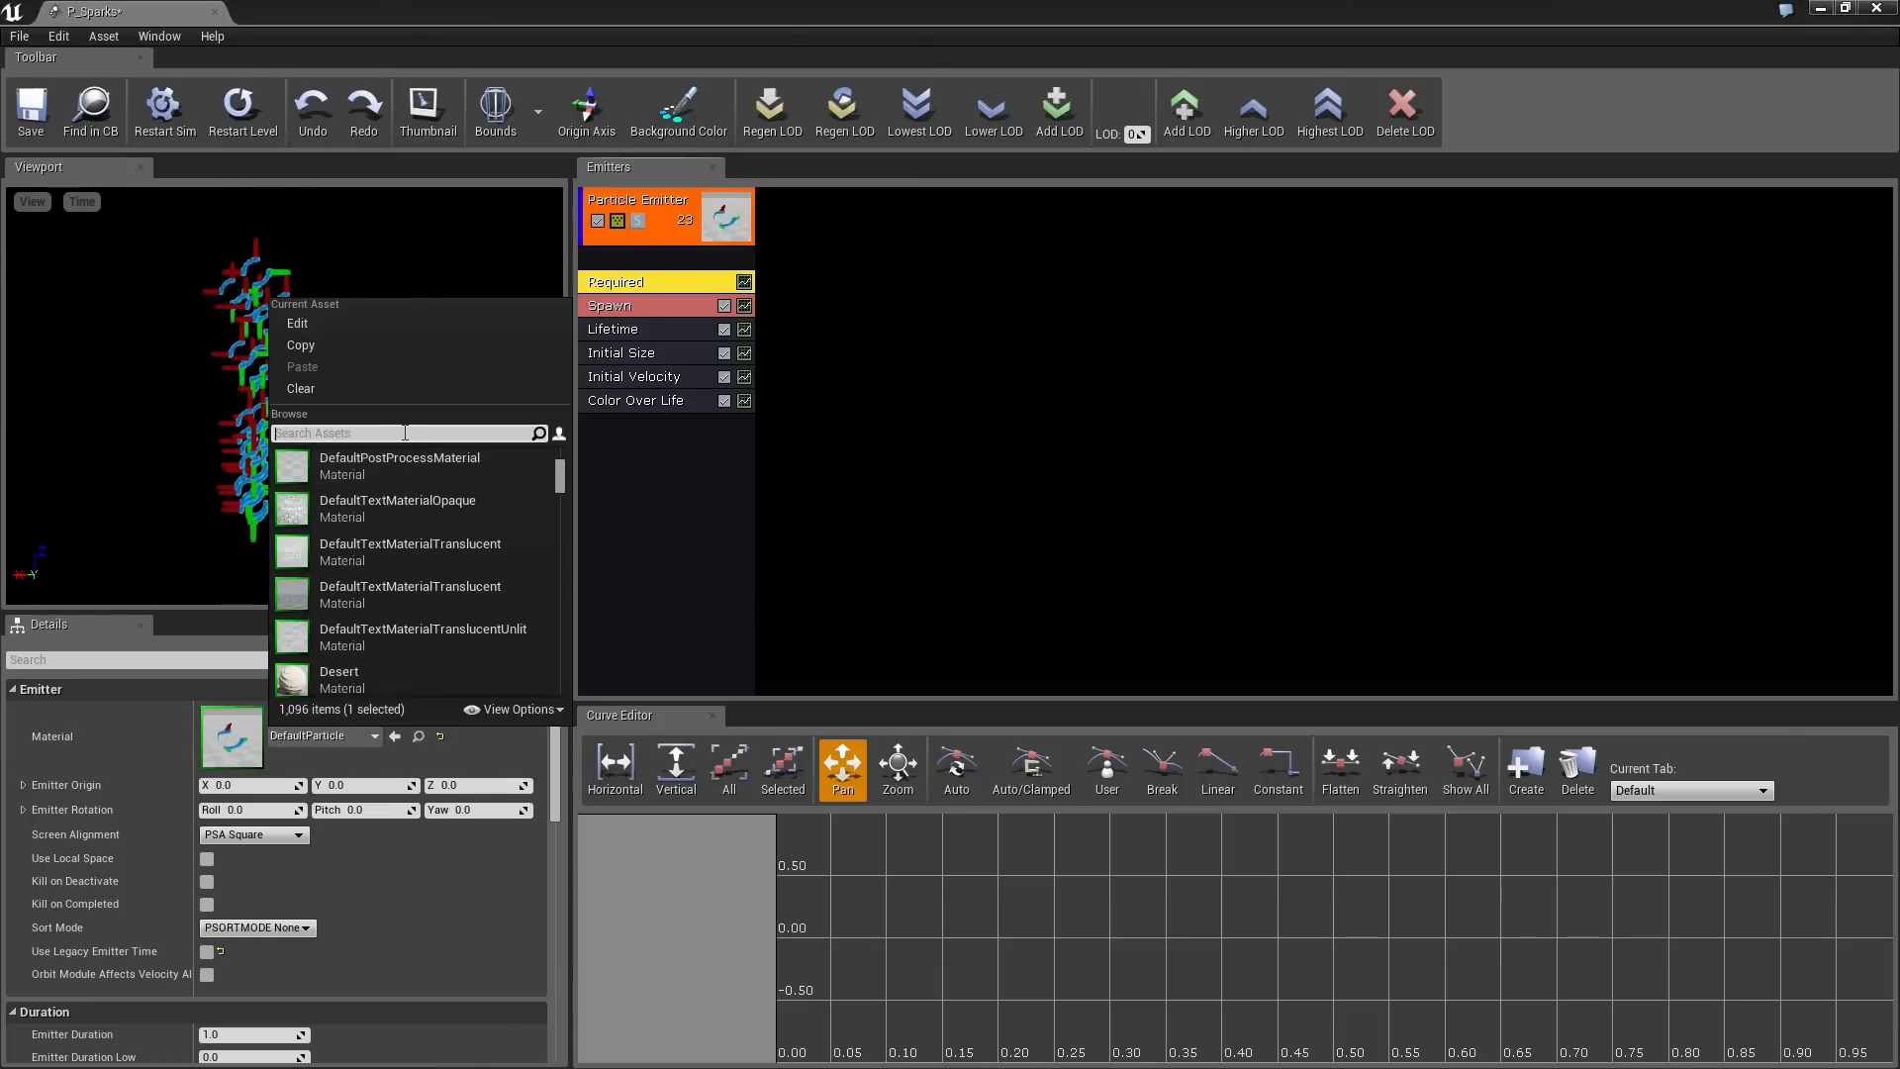
pyautogui.write('mat_spar')
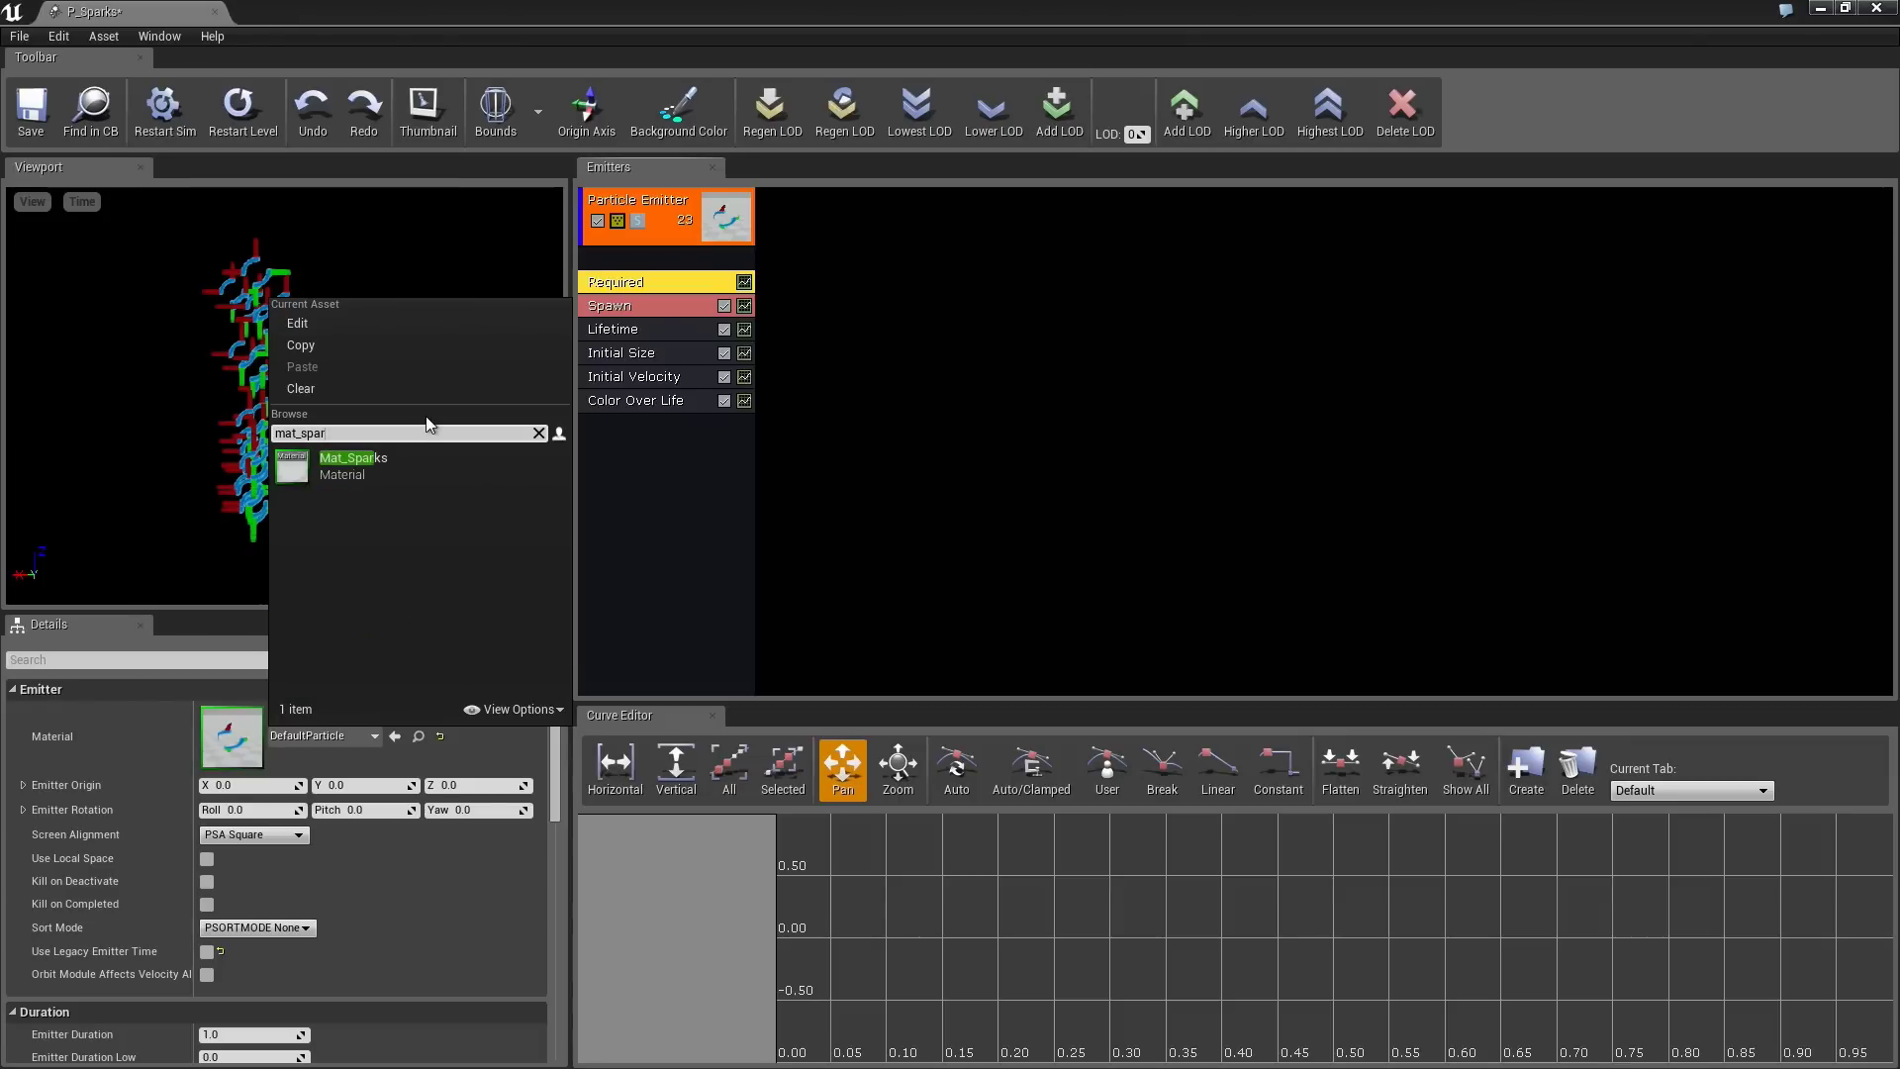
pyautogui.click(384, 459)
pyautogui.click(500, 589)
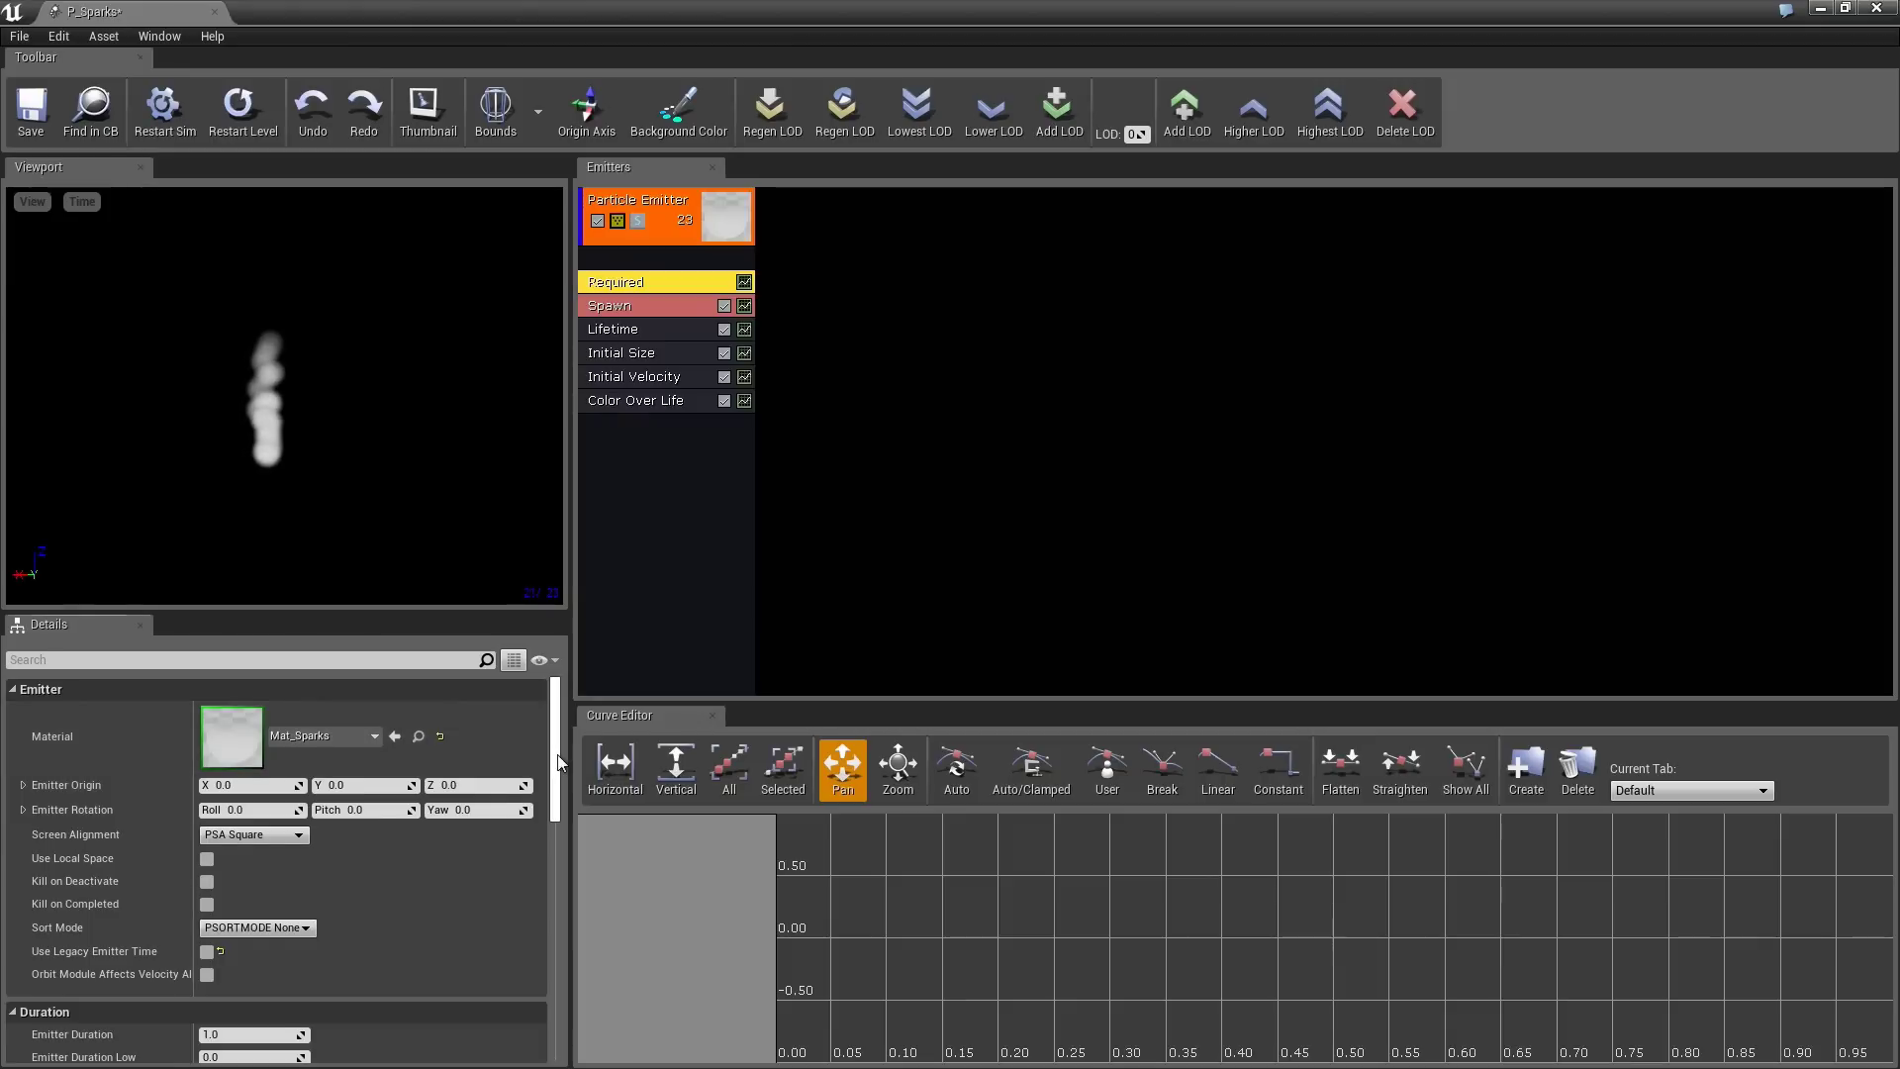
pyautogui.moveTo(559, 767)
pyautogui.mouseDown()
pyautogui.moveTo(560, 802)
pyautogui.moveTo(562, 751)
pyautogui.mouseUp()
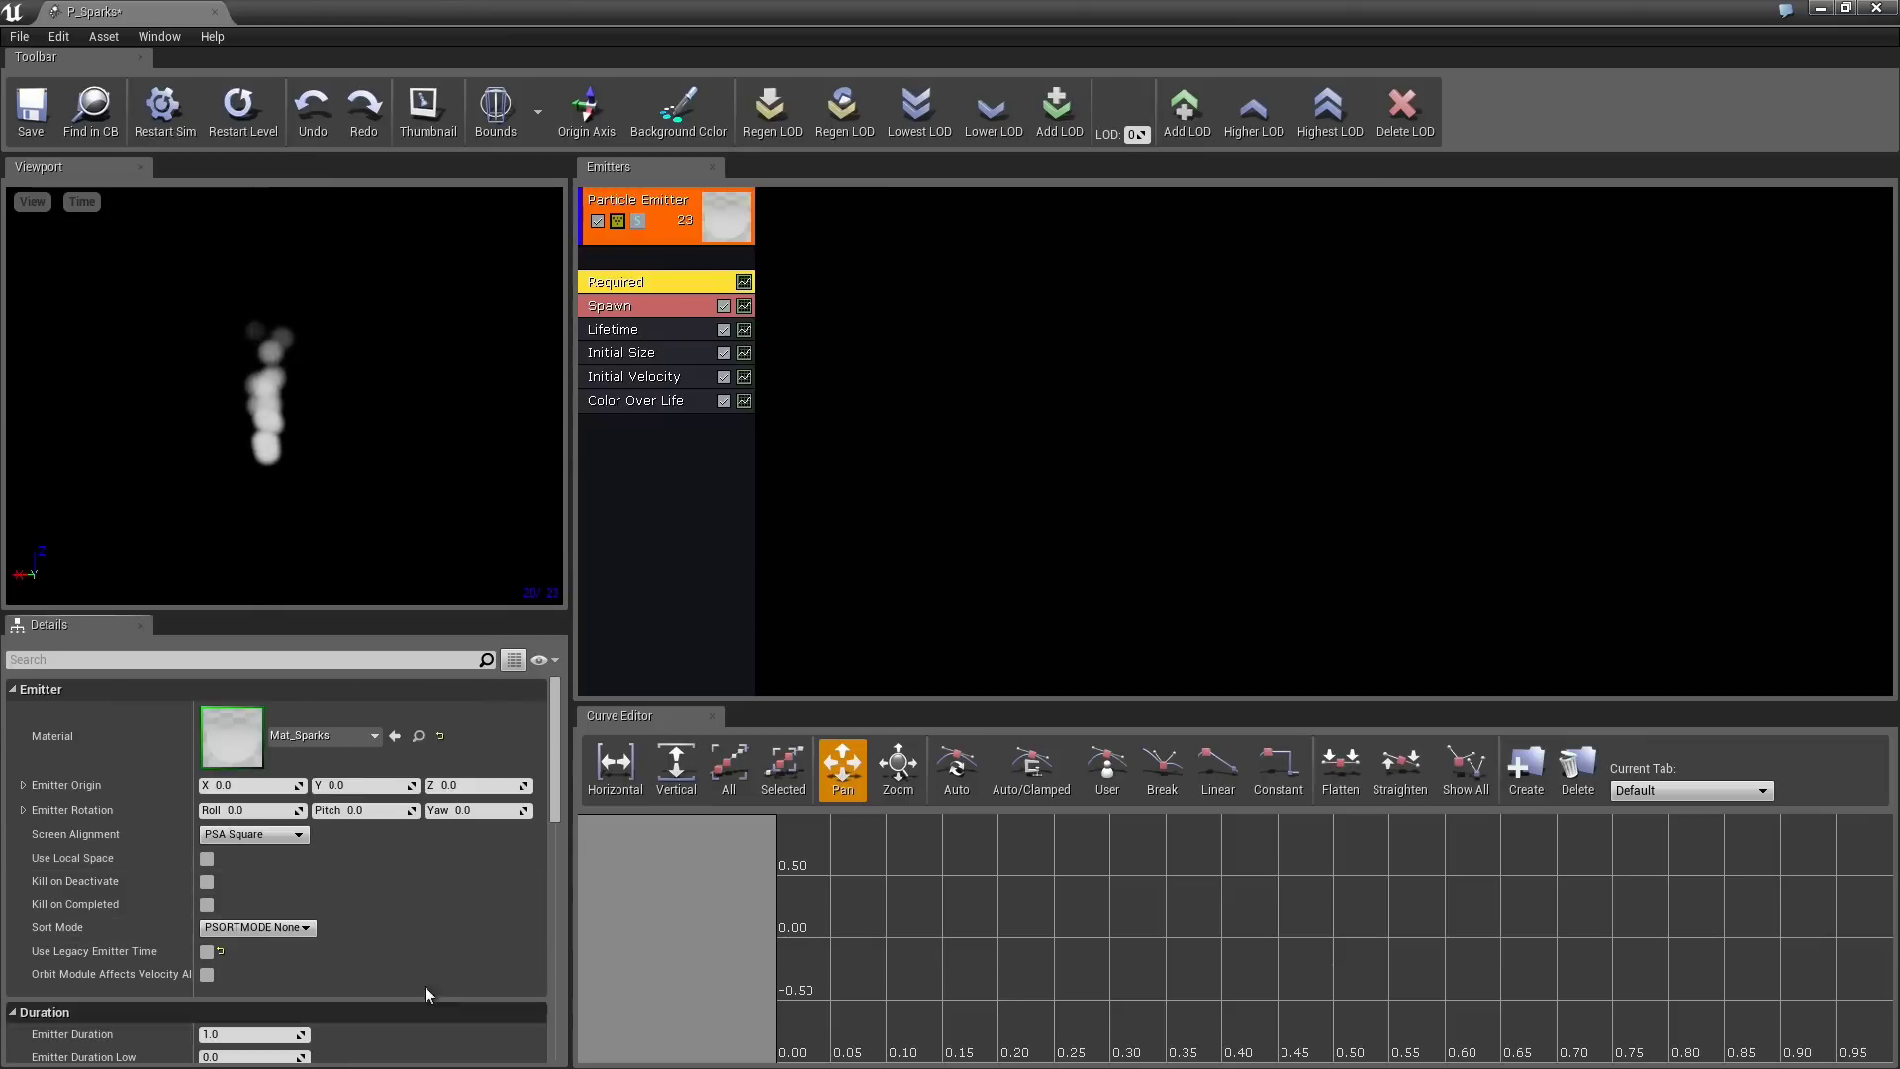
pyautogui.scroll(-5, 473, 952)
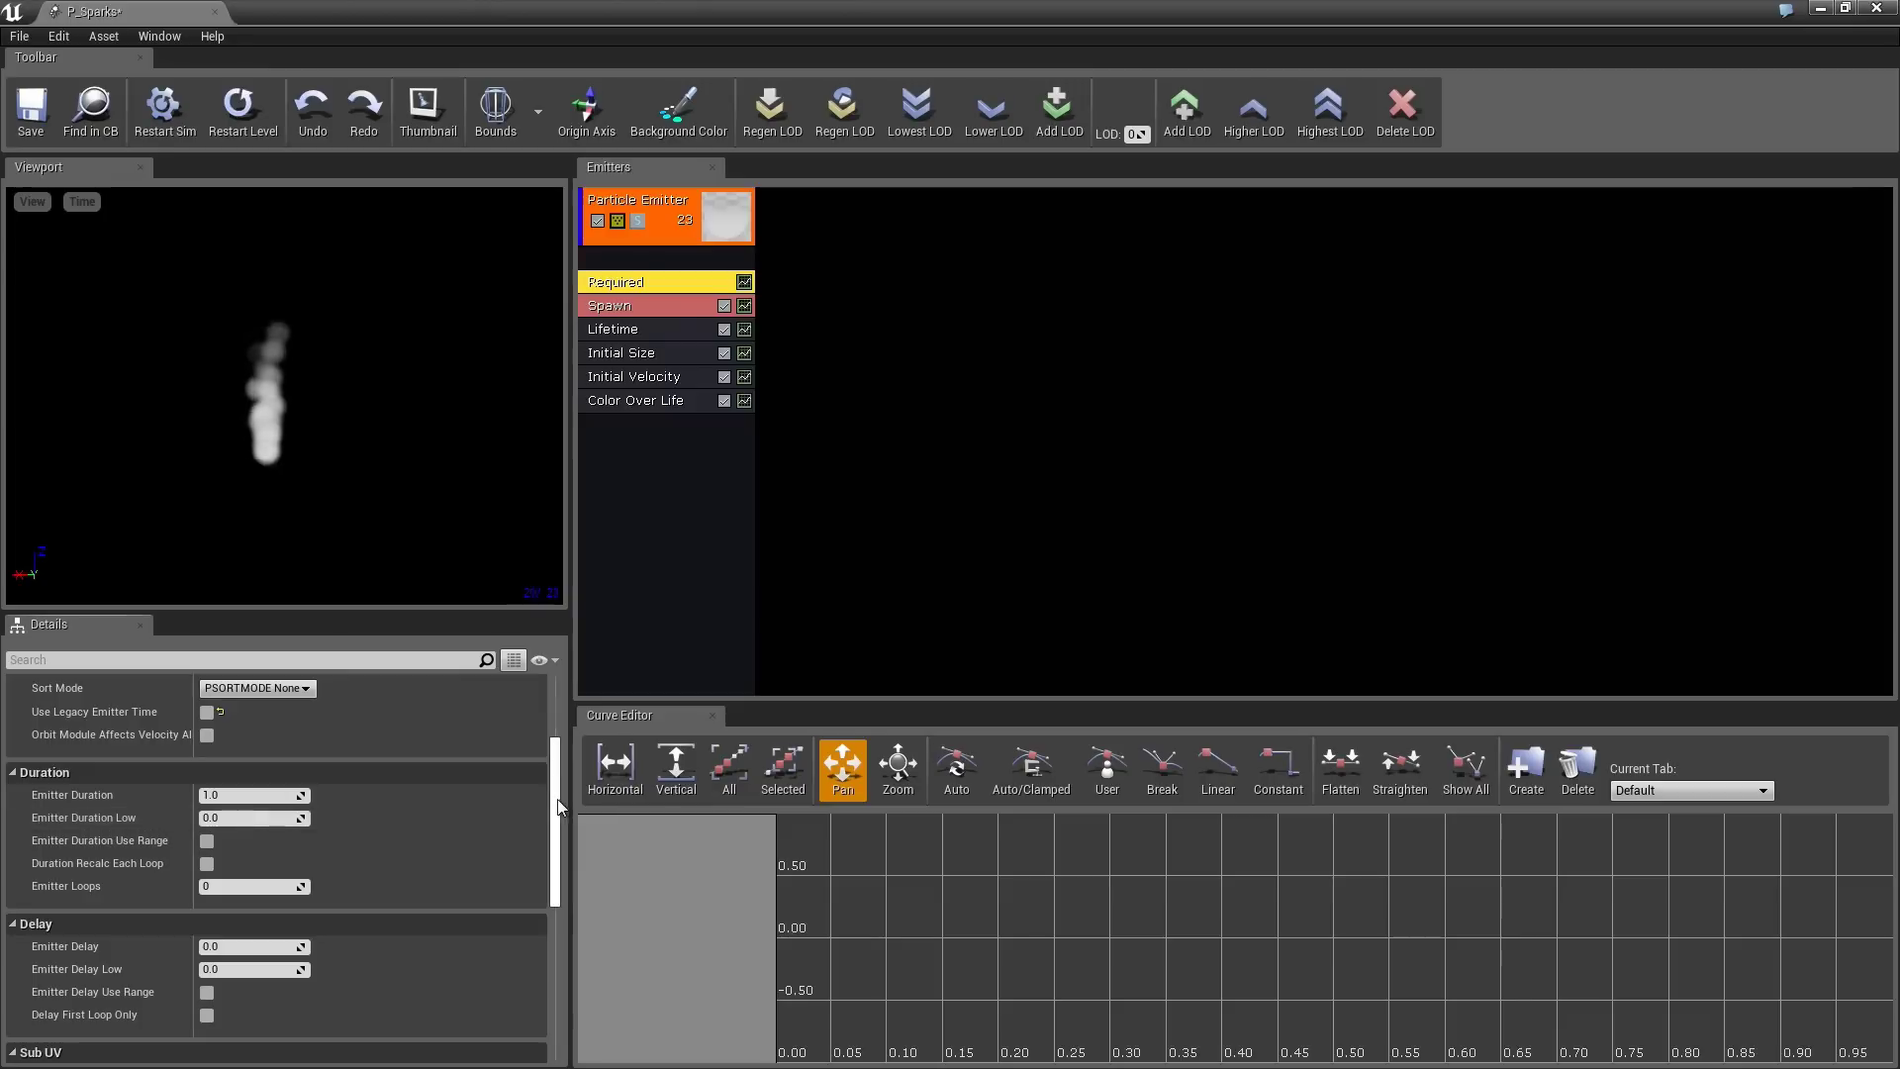
pyautogui.moveTo(556, 810); pyautogui.dragTo(556, 714)
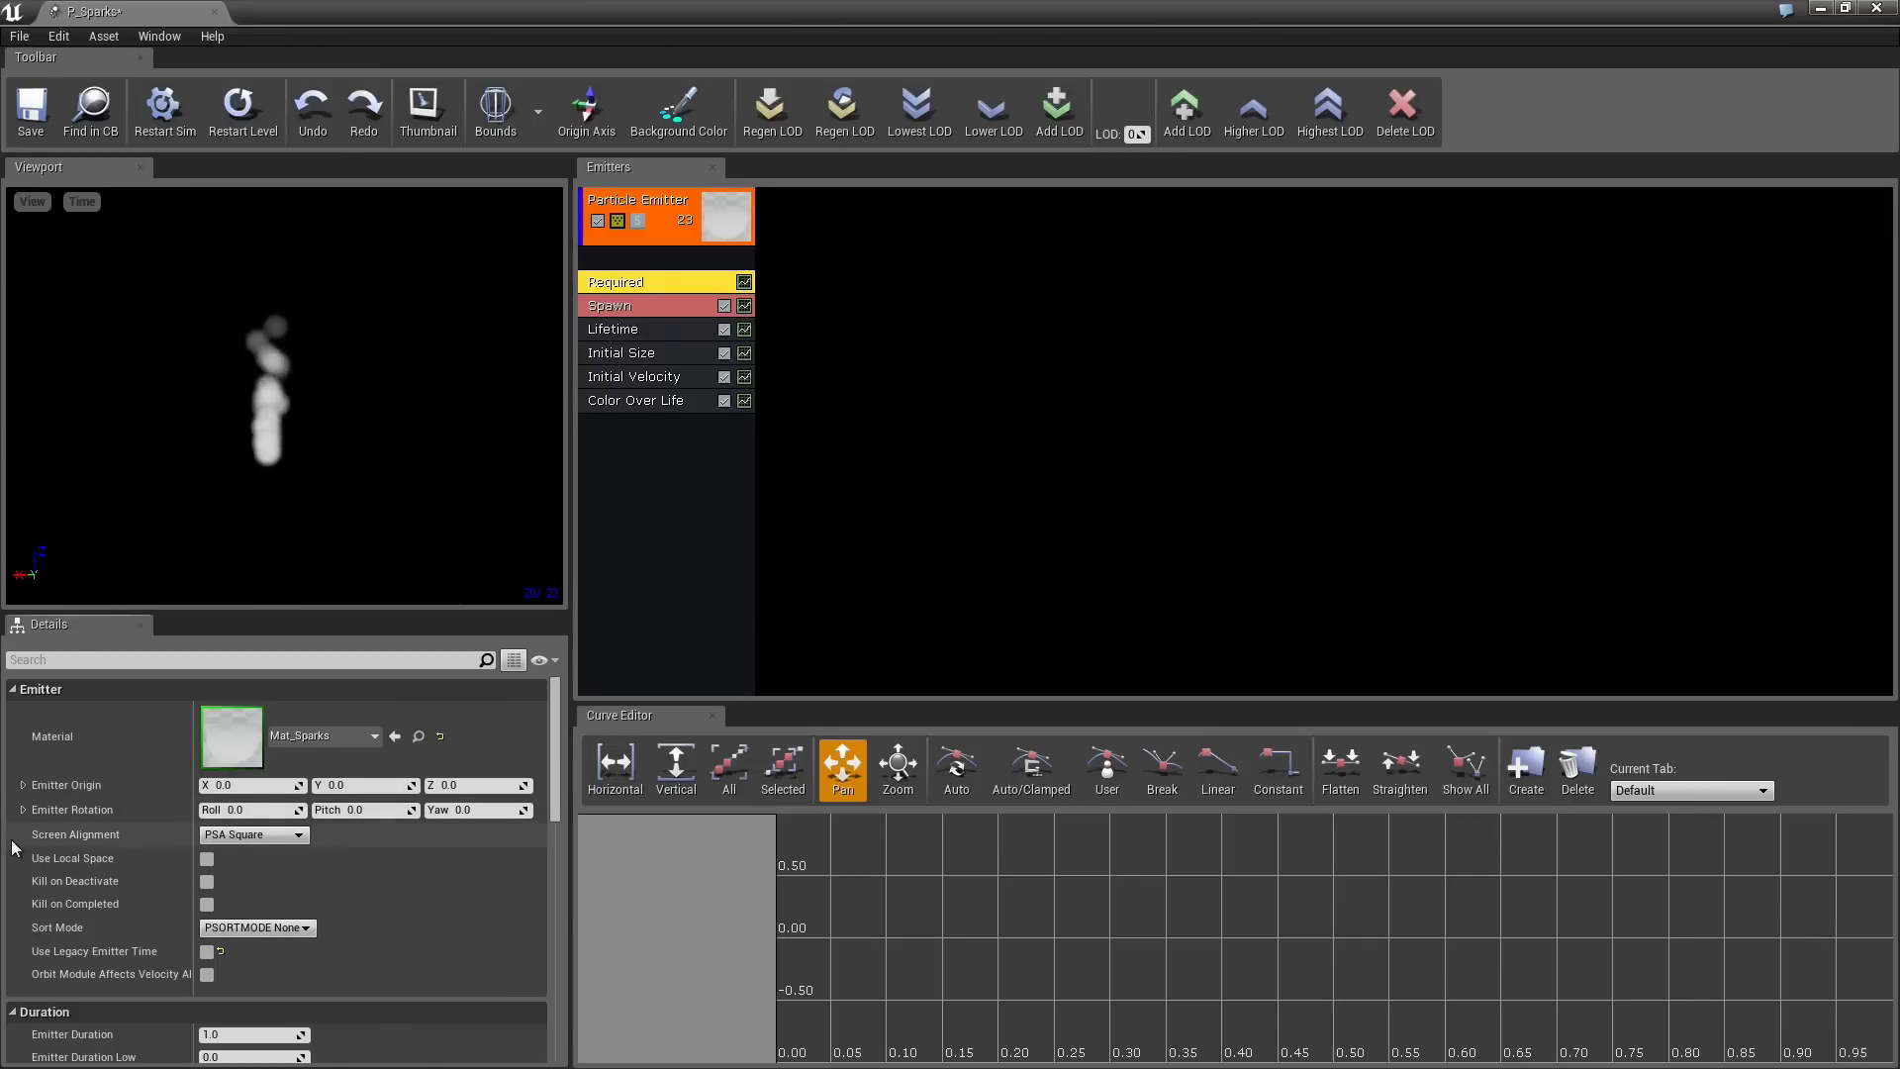
# - Set the Required module's Screen Alignment to PSA Velocity
pyautogui.moveTo(275, 837)
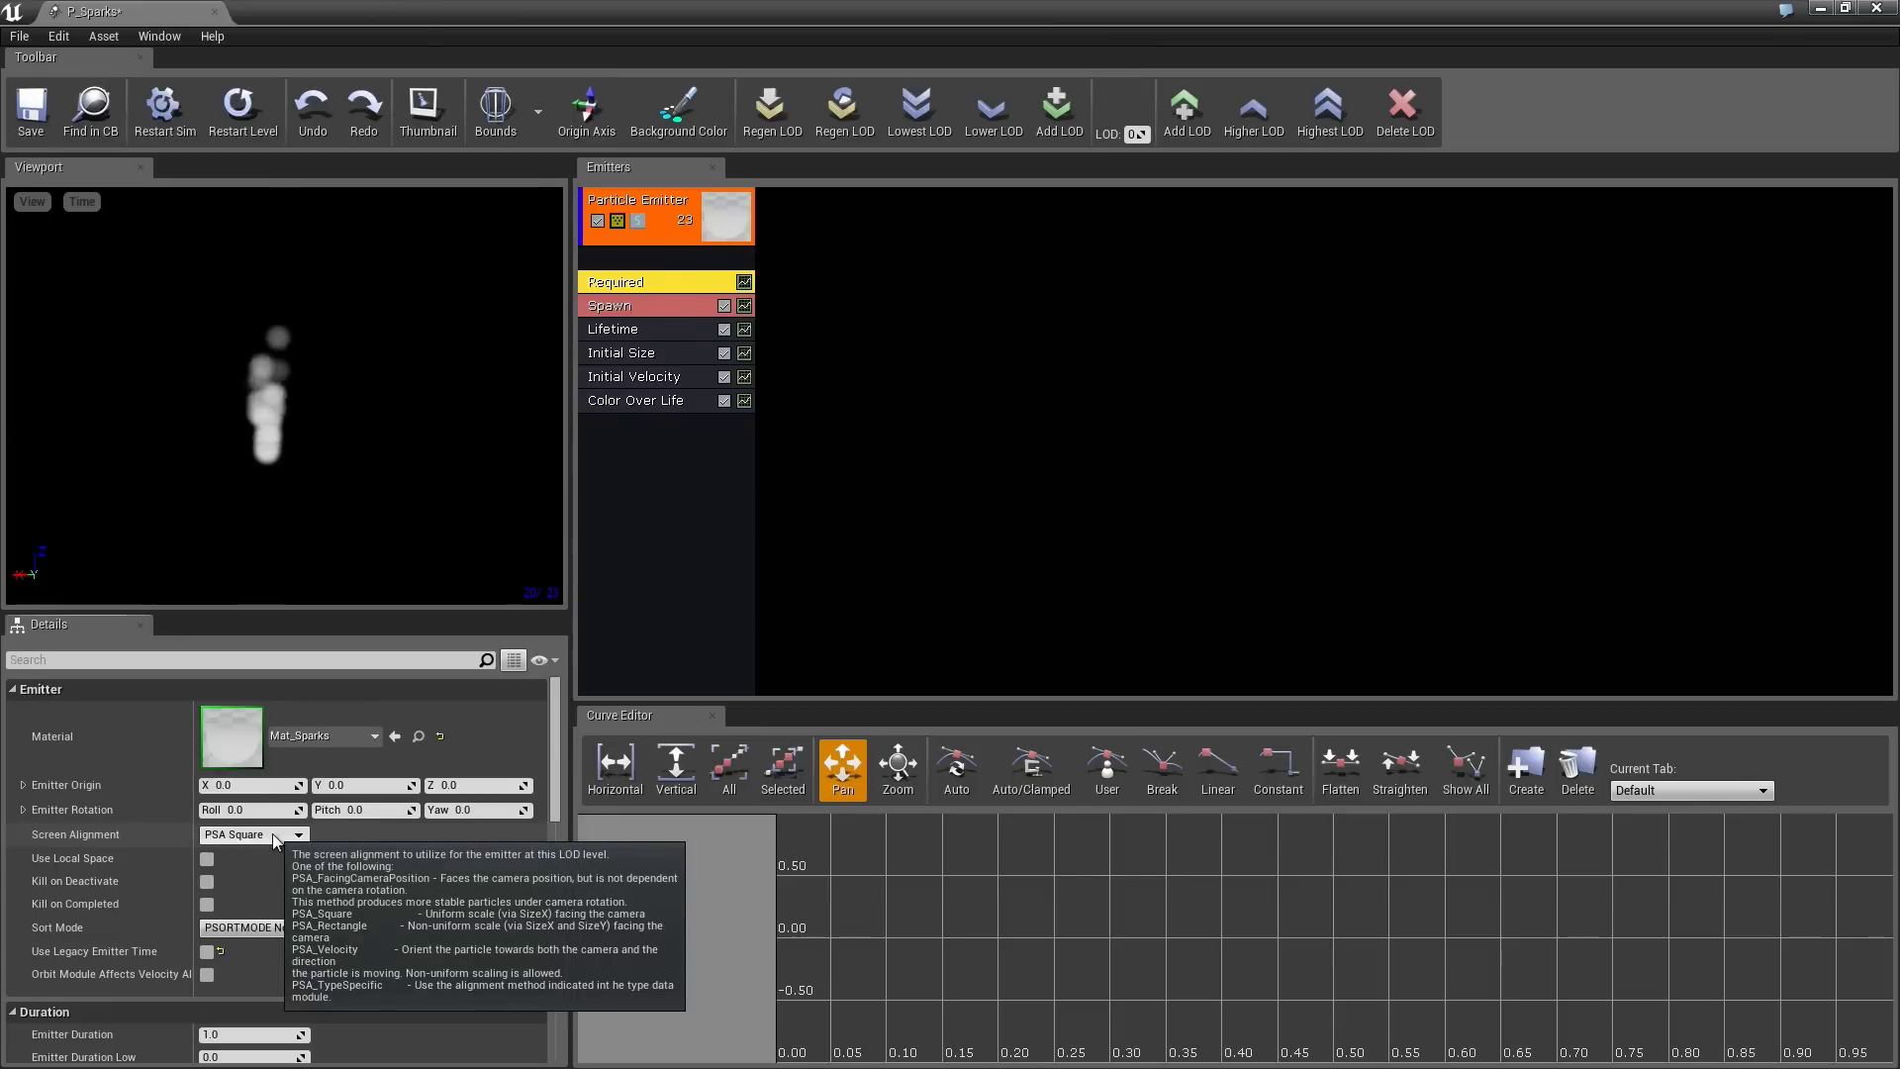
pyautogui.click(271, 834)
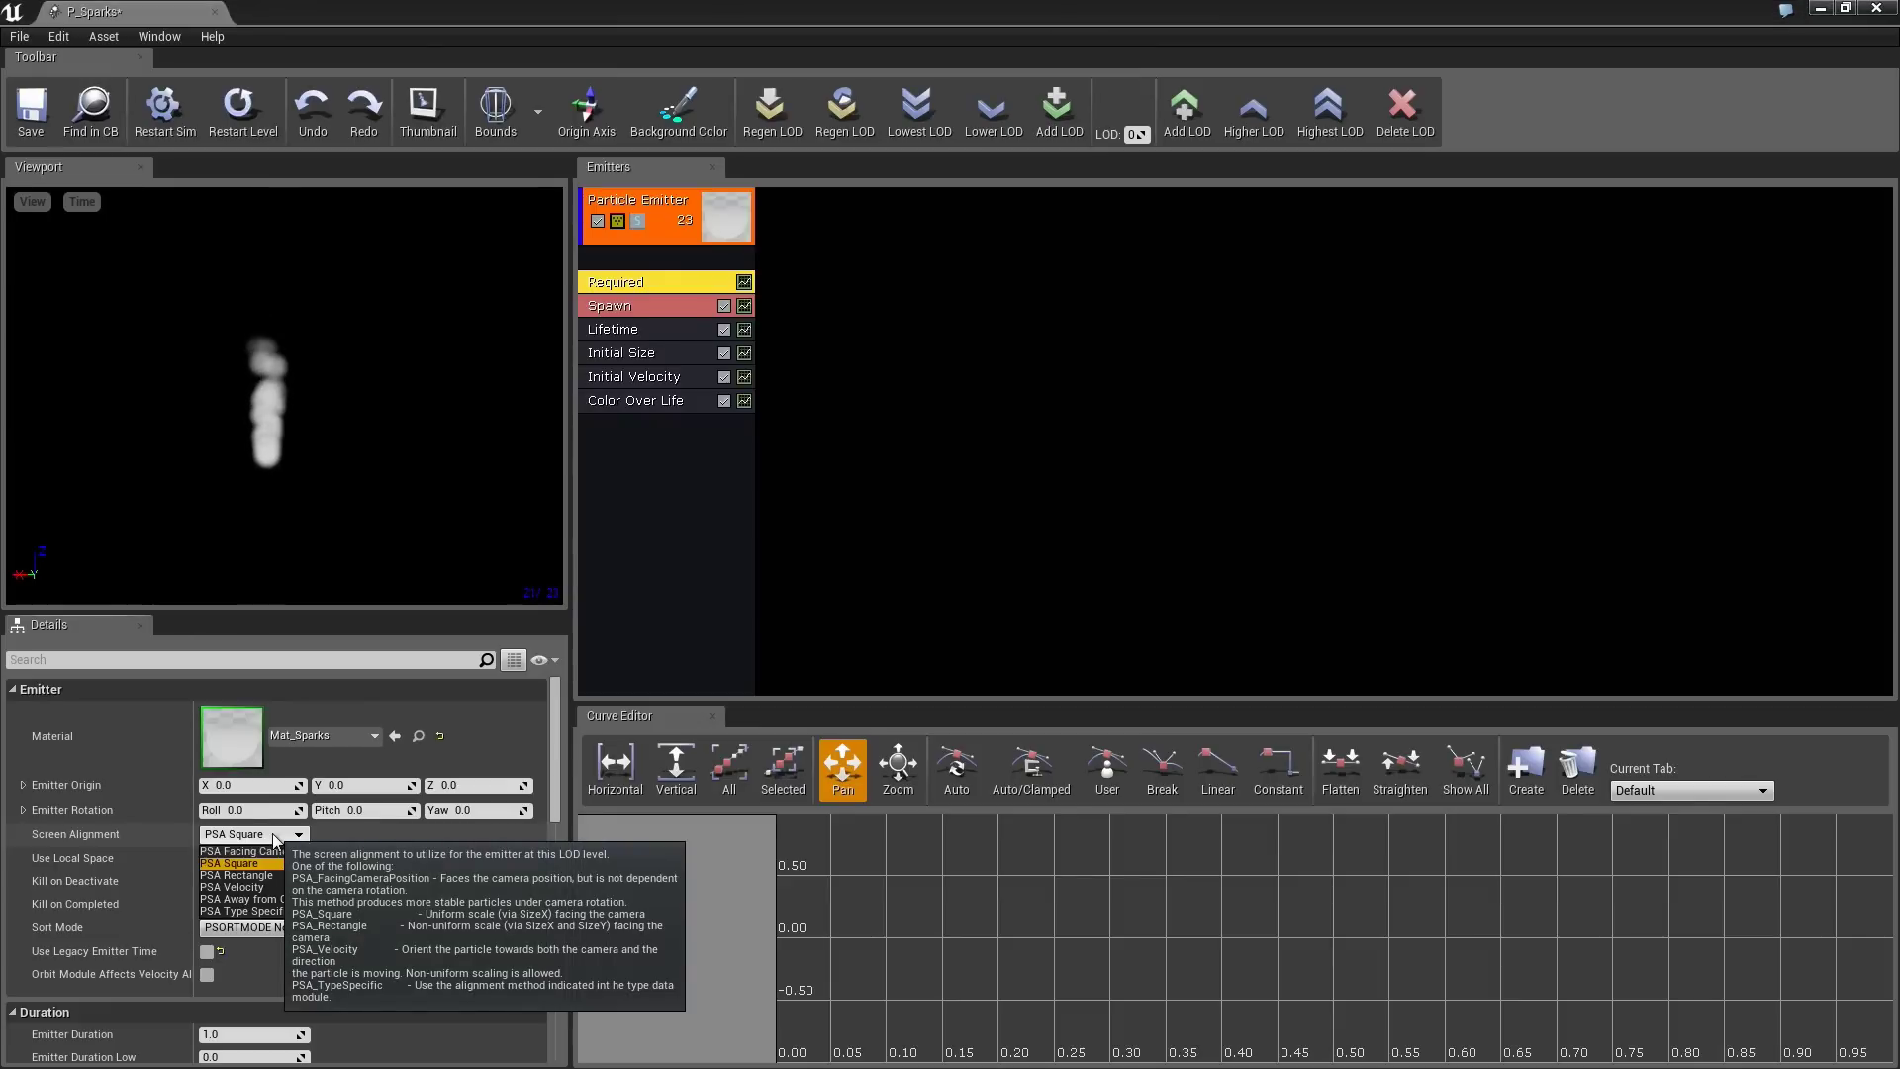
pyautogui.click(259, 888)
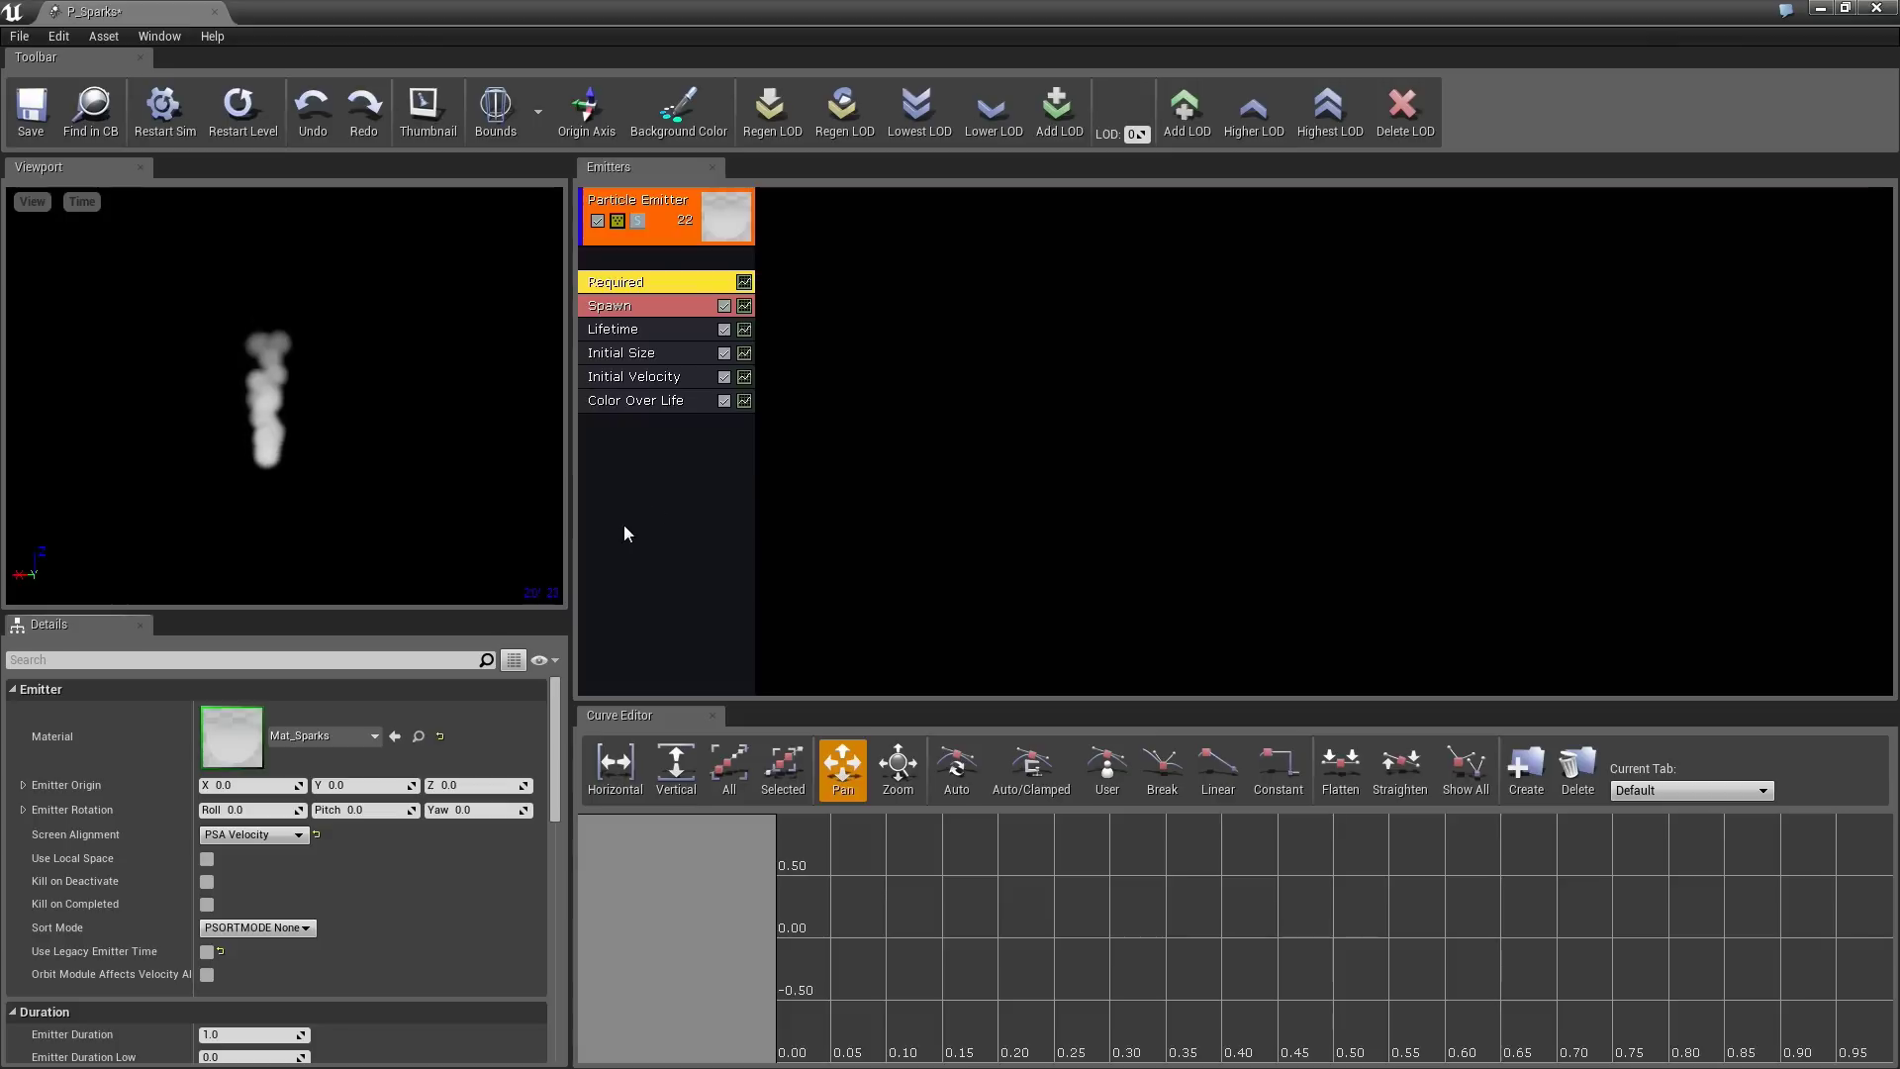
pyautogui.click(643, 353)
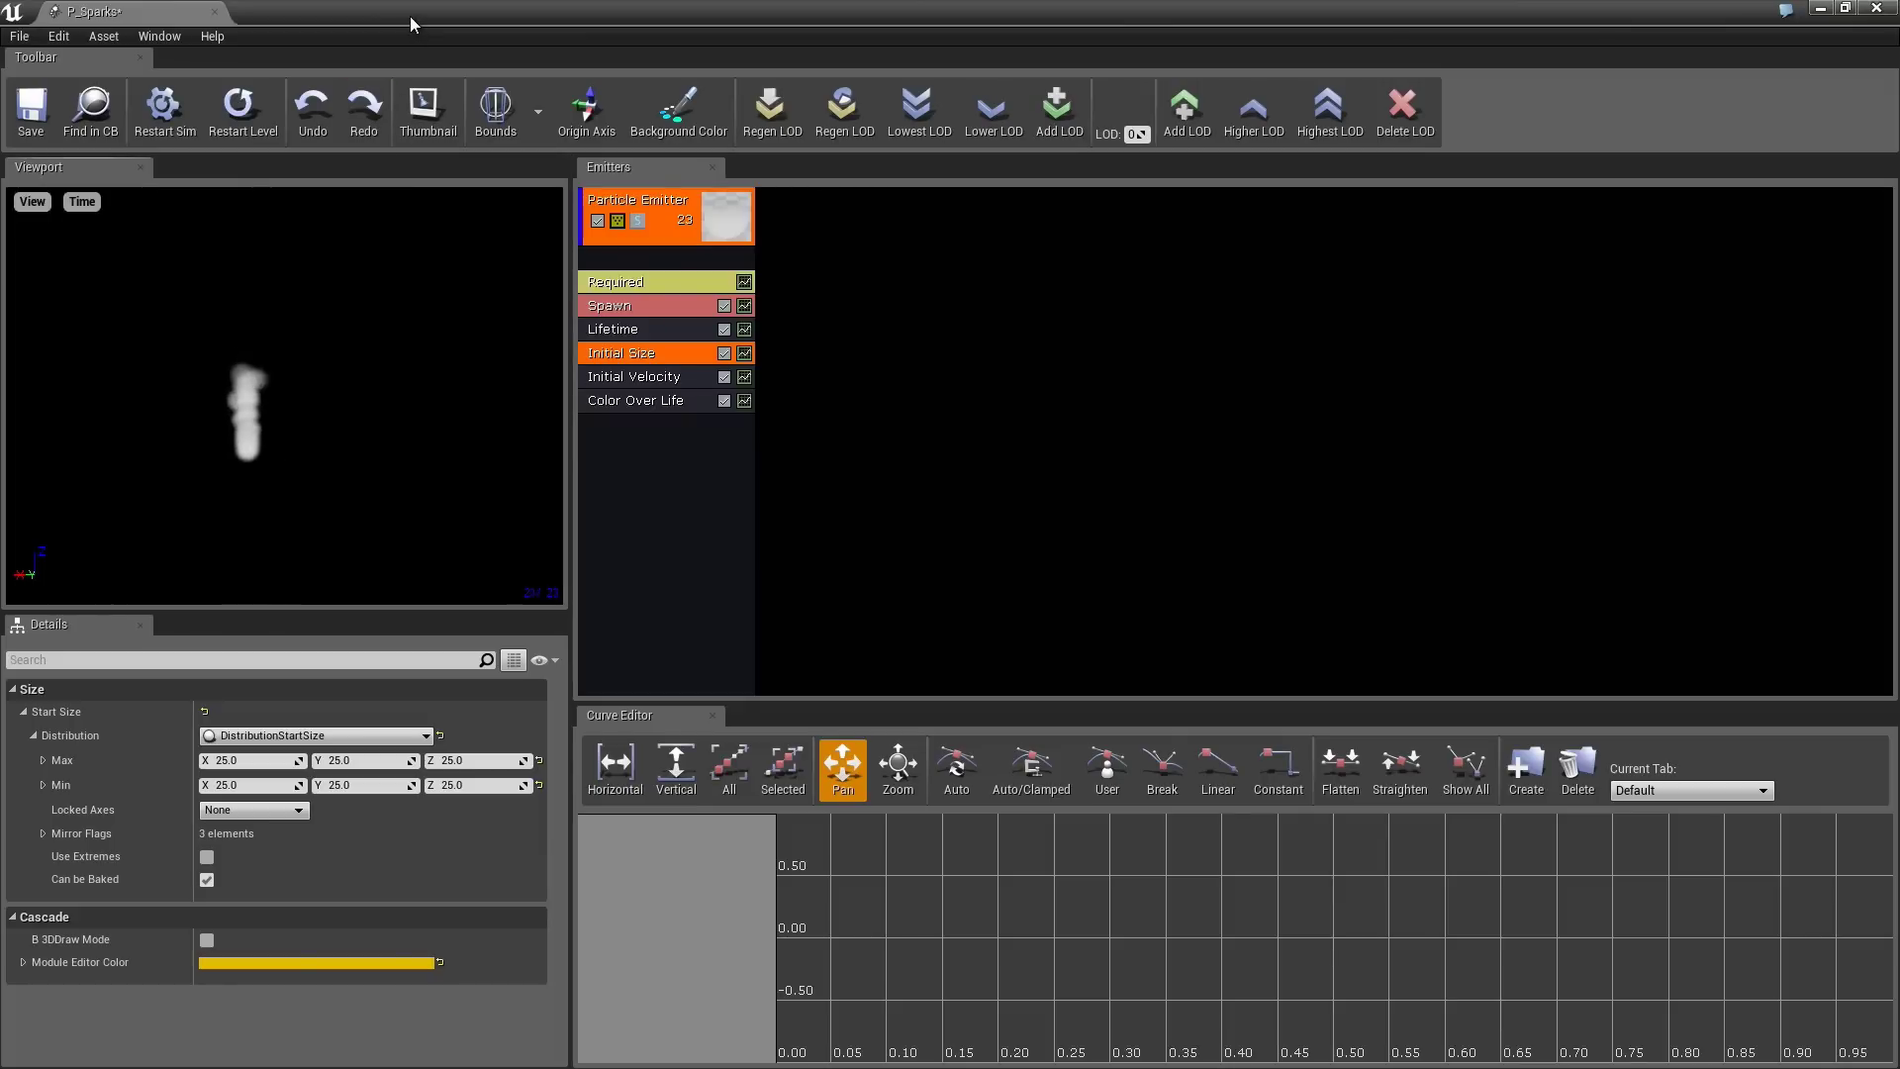
# - Drag P_Sparks from the Content Browser into the level in front of the display, then re-maximize Cascade
pyautogui.doubleClick(437, 18)
pyautogui.moveTo(437, 18); pyautogui.dragTo(1564, 150)
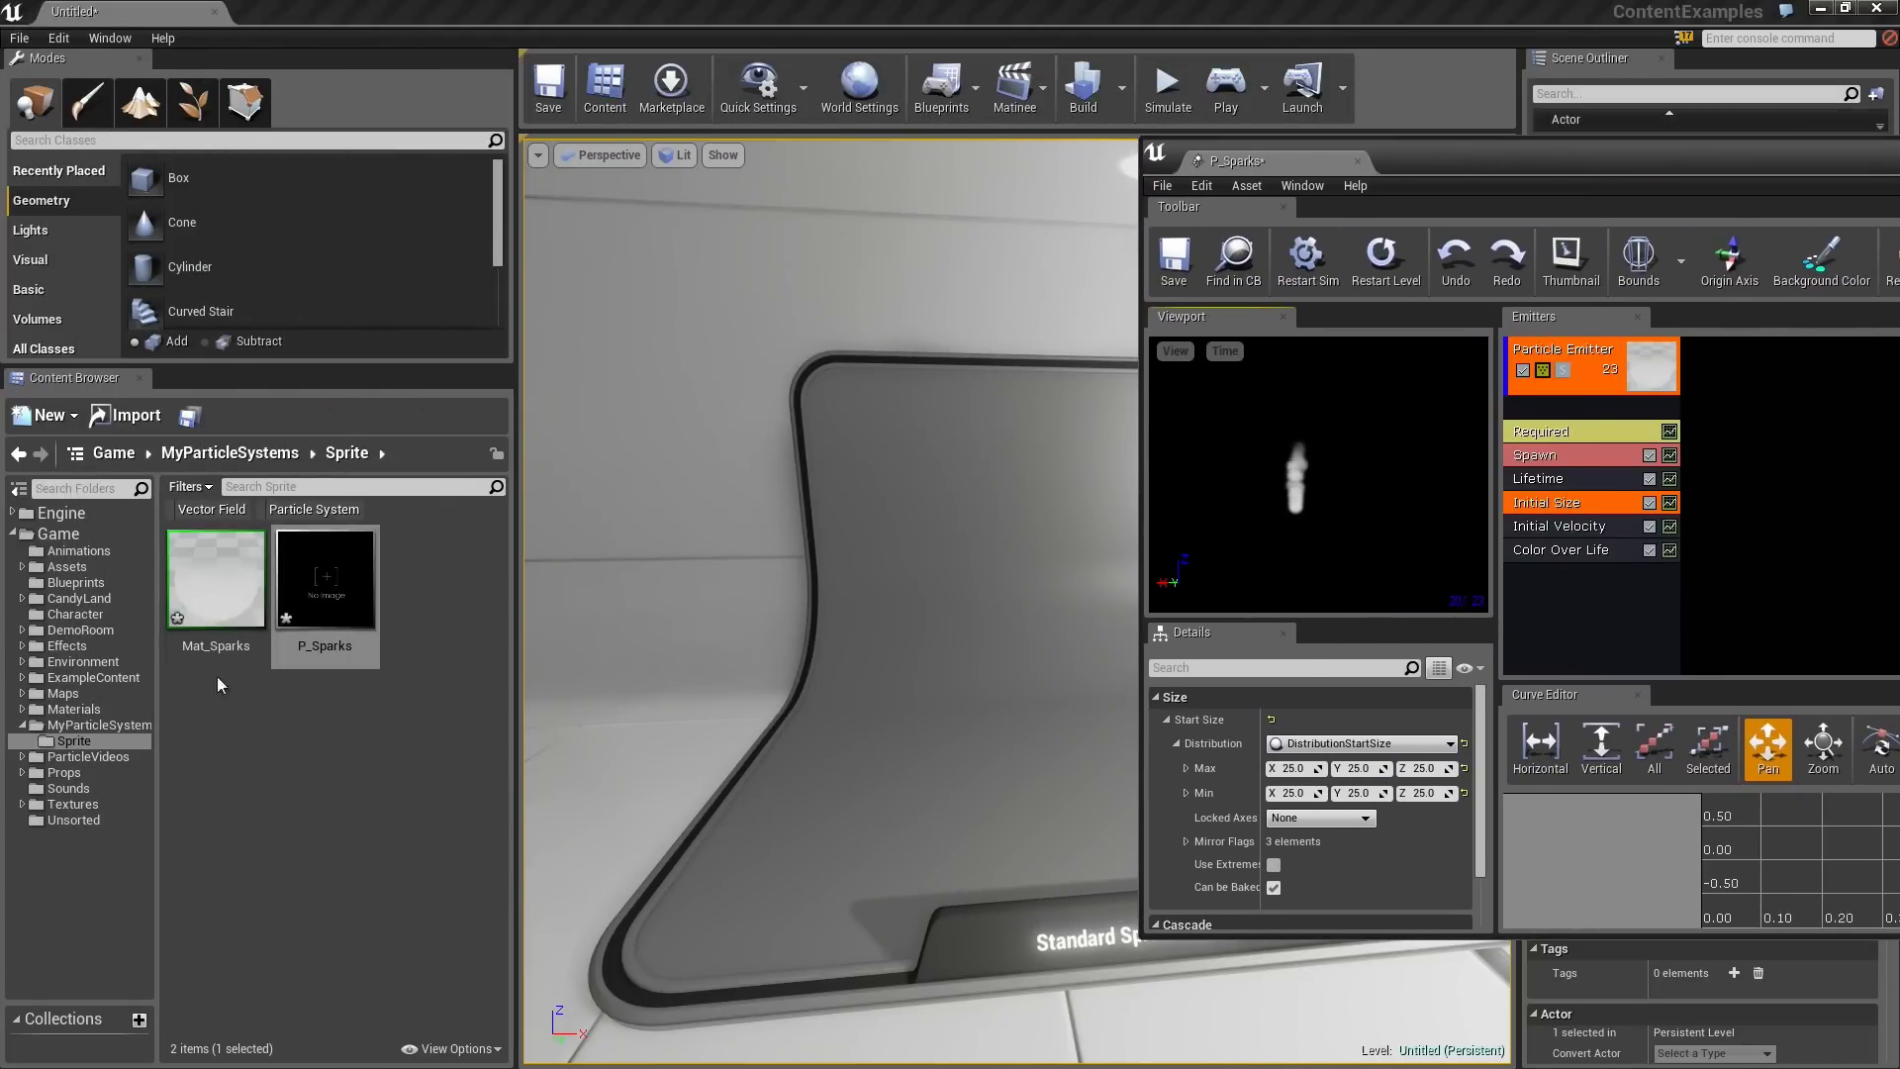
pyautogui.moveTo(1447, 161); pyautogui.dragTo(1629, 190)
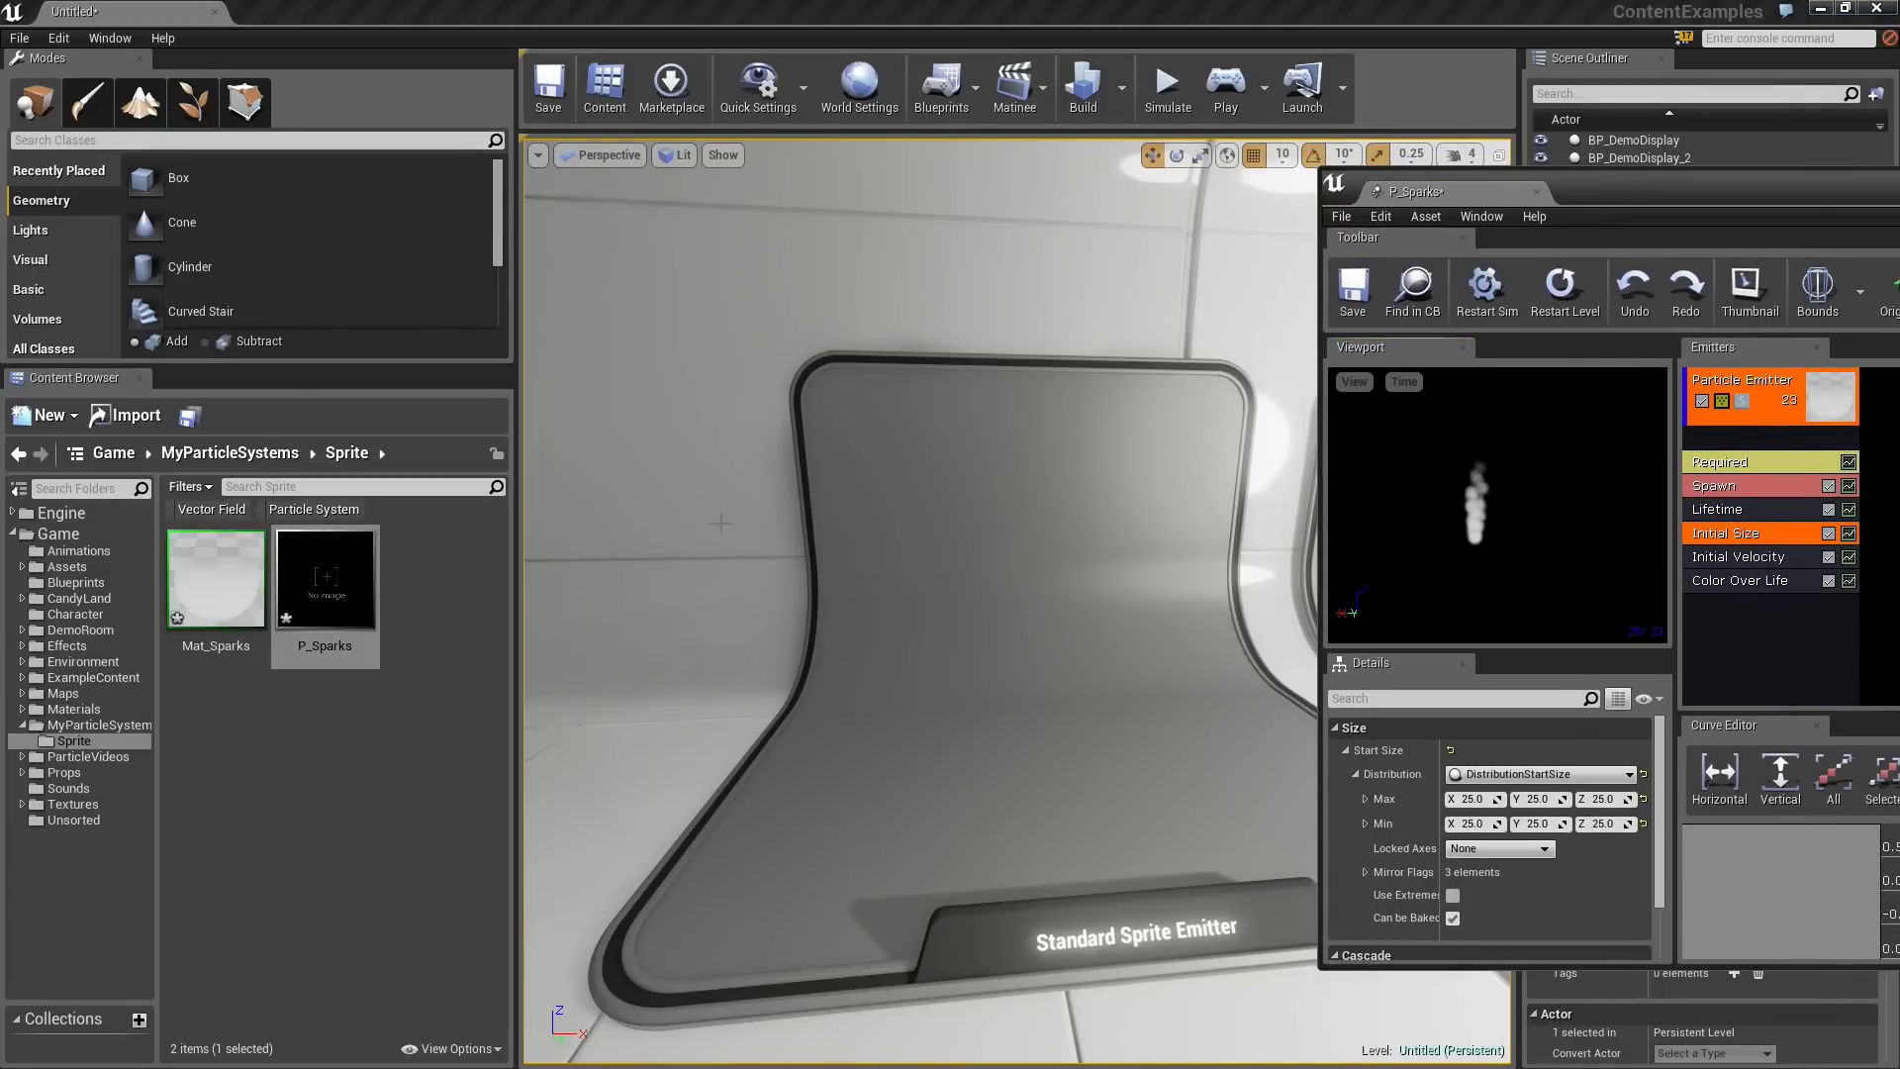
pyautogui.moveTo(333, 577); pyautogui.dragTo(1023, 619)
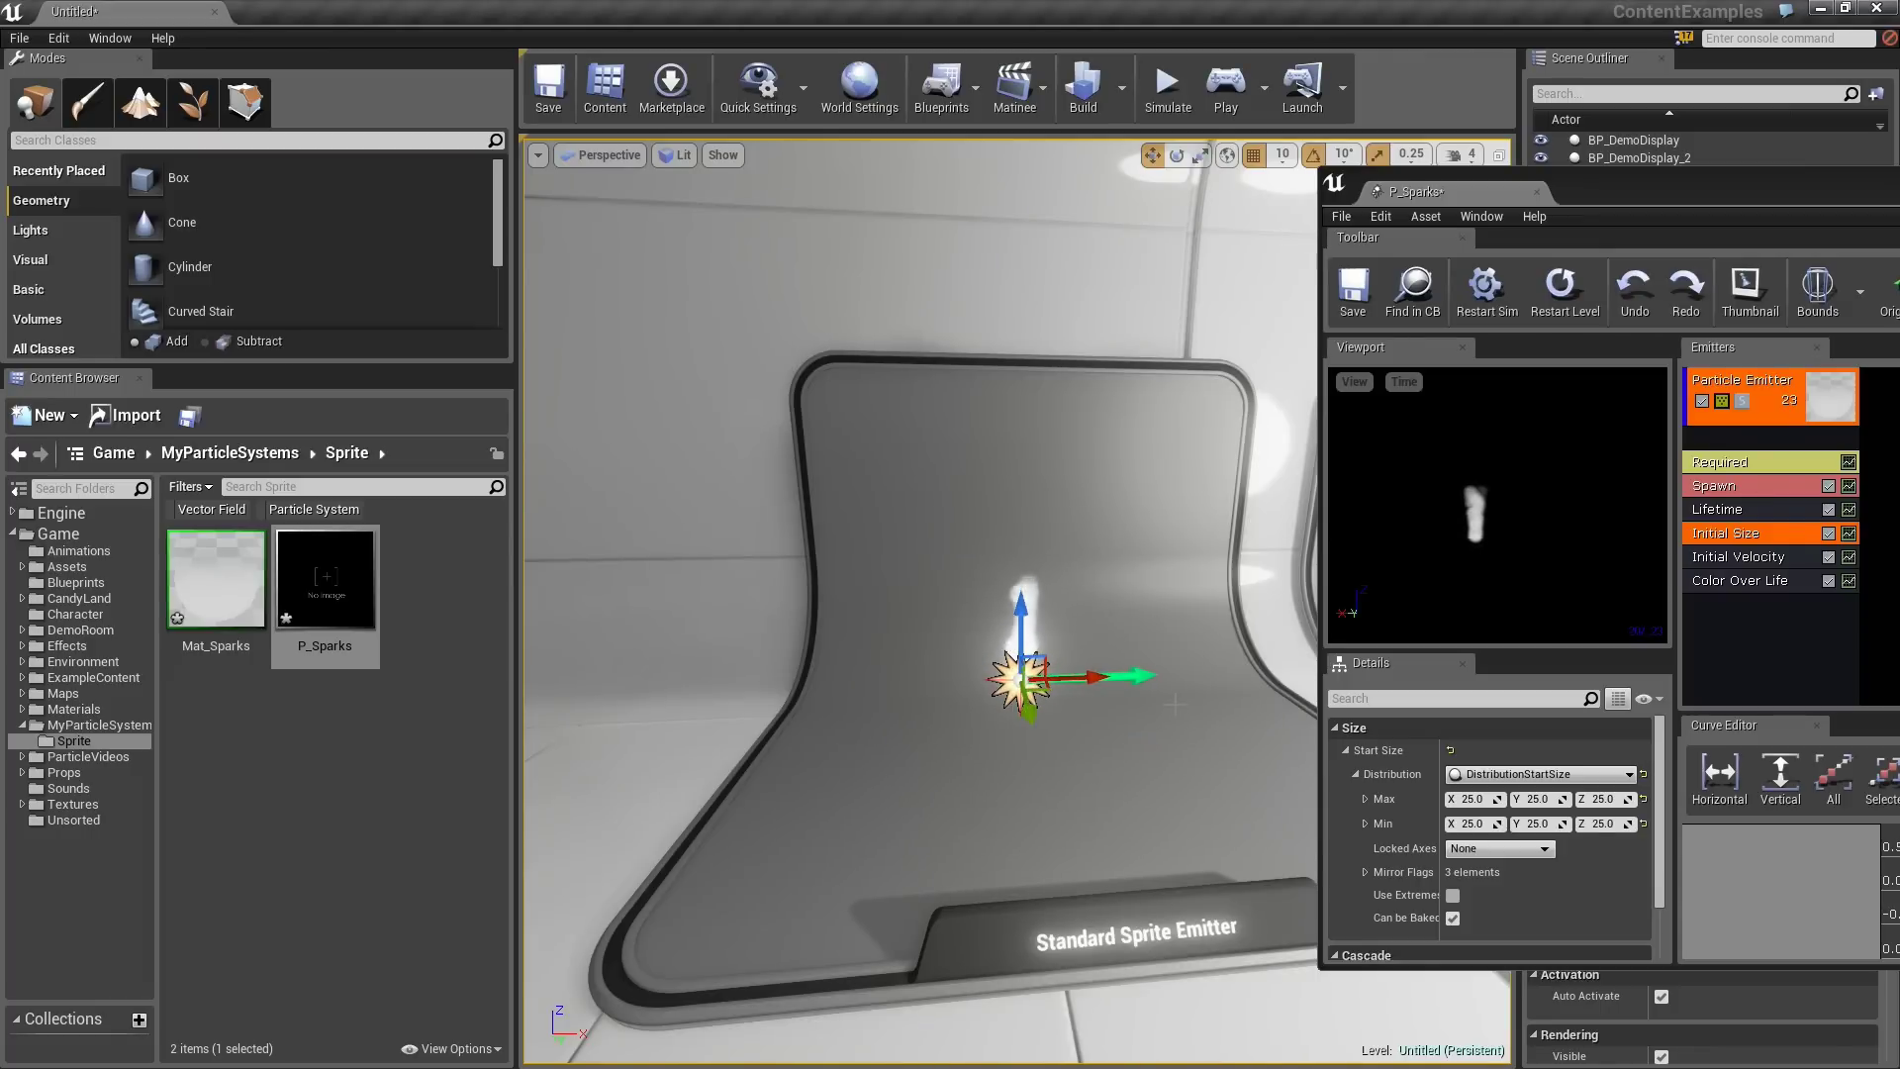
pyautogui.moveTo(1666, 194); pyautogui.dragTo(637, 156)
pyautogui.doubleClick(637, 156)
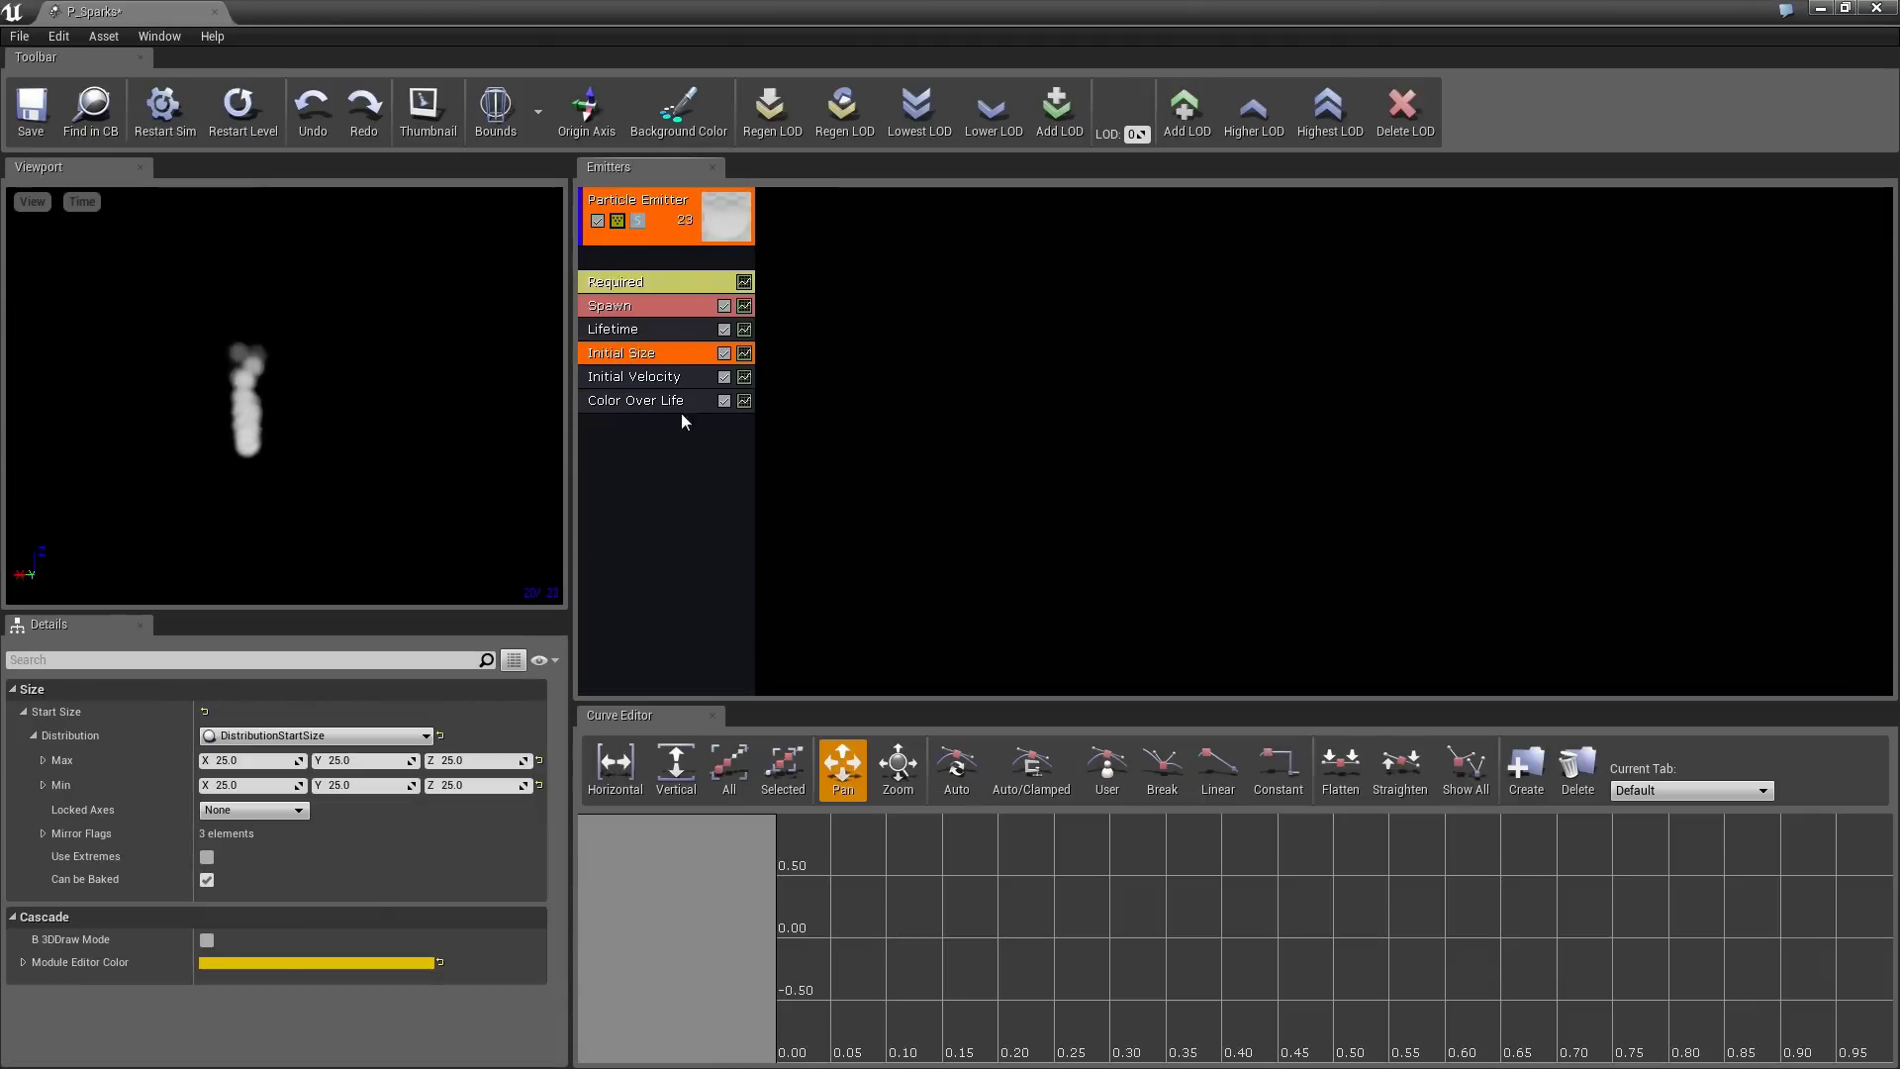
# - Set Initial Size Start Size Max X/Y/Z to 4 and Min X/Y/Z to 2
pyautogui.click(247, 760)
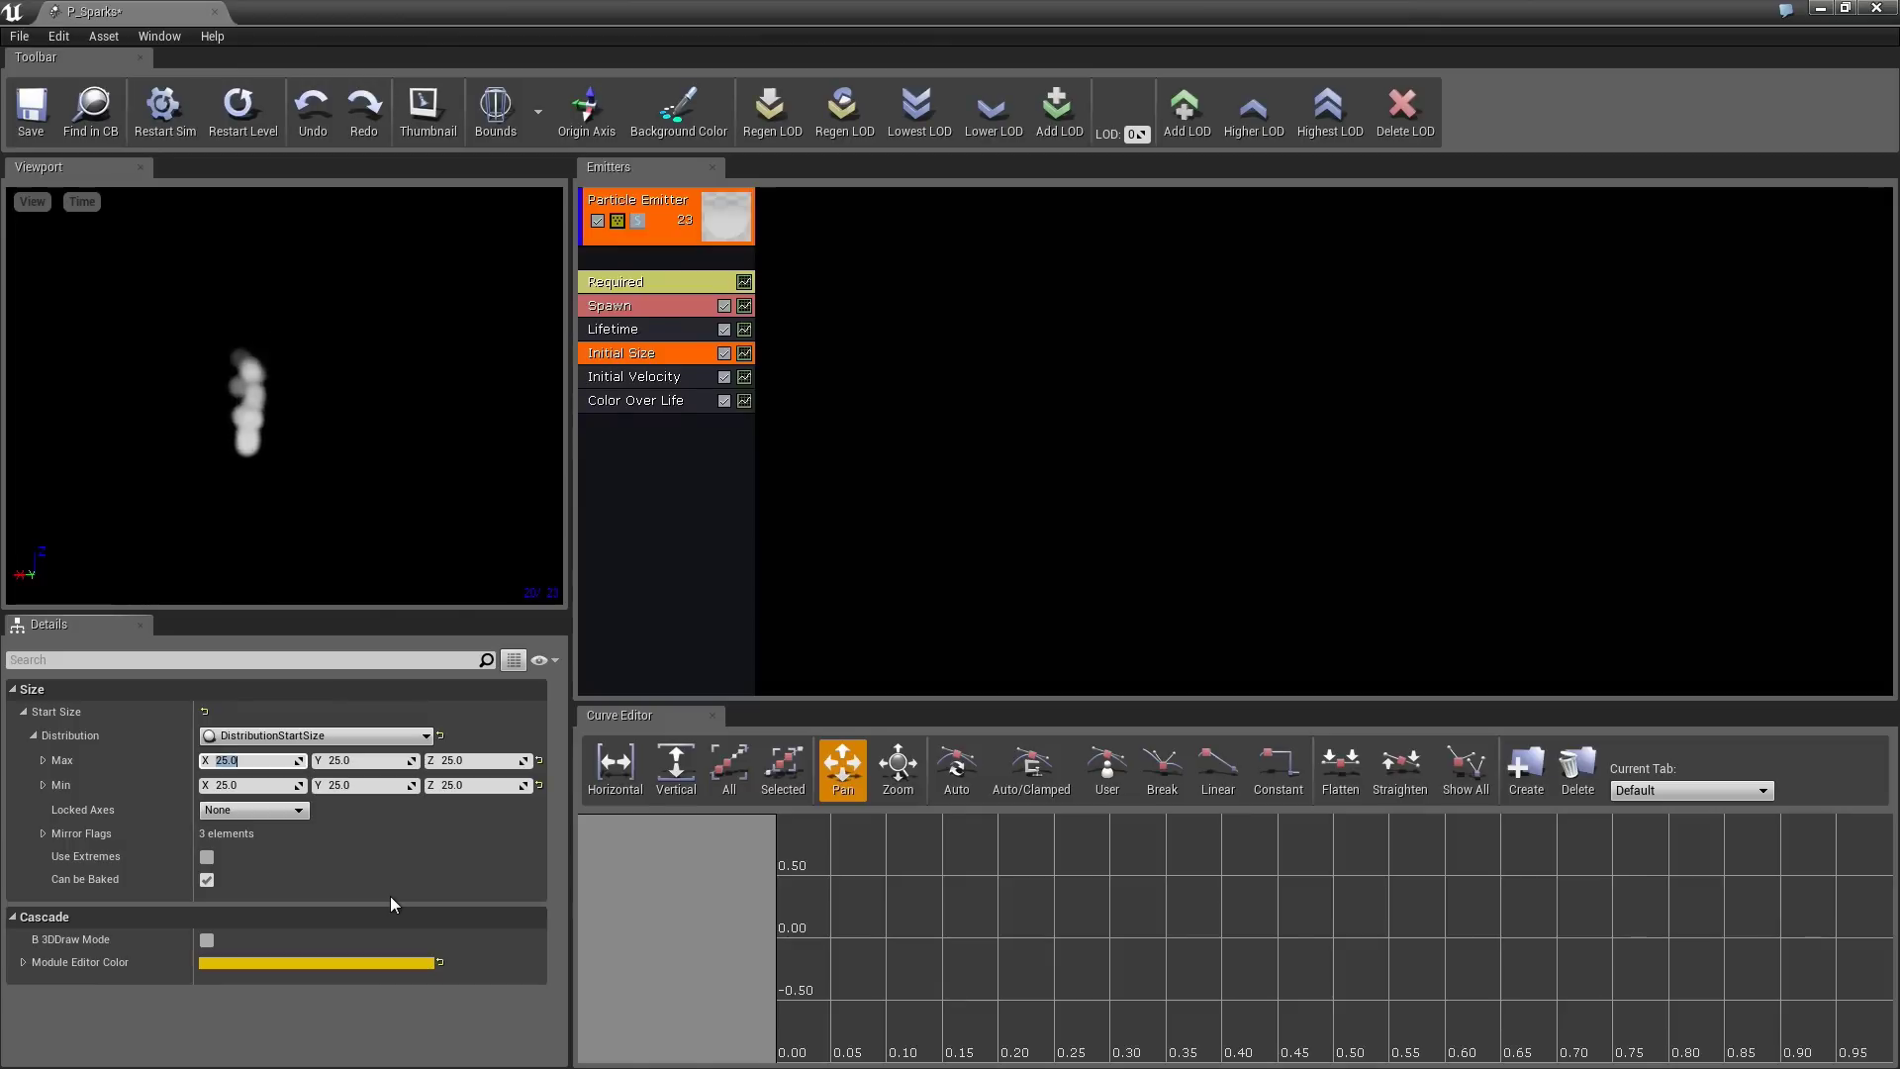
pyautogui.write('4')
pyautogui.press('Tab')
pyautogui.write('4')
pyautogui.press('Tab')
pyautogui.write('4')
pyautogui.press('Tab')
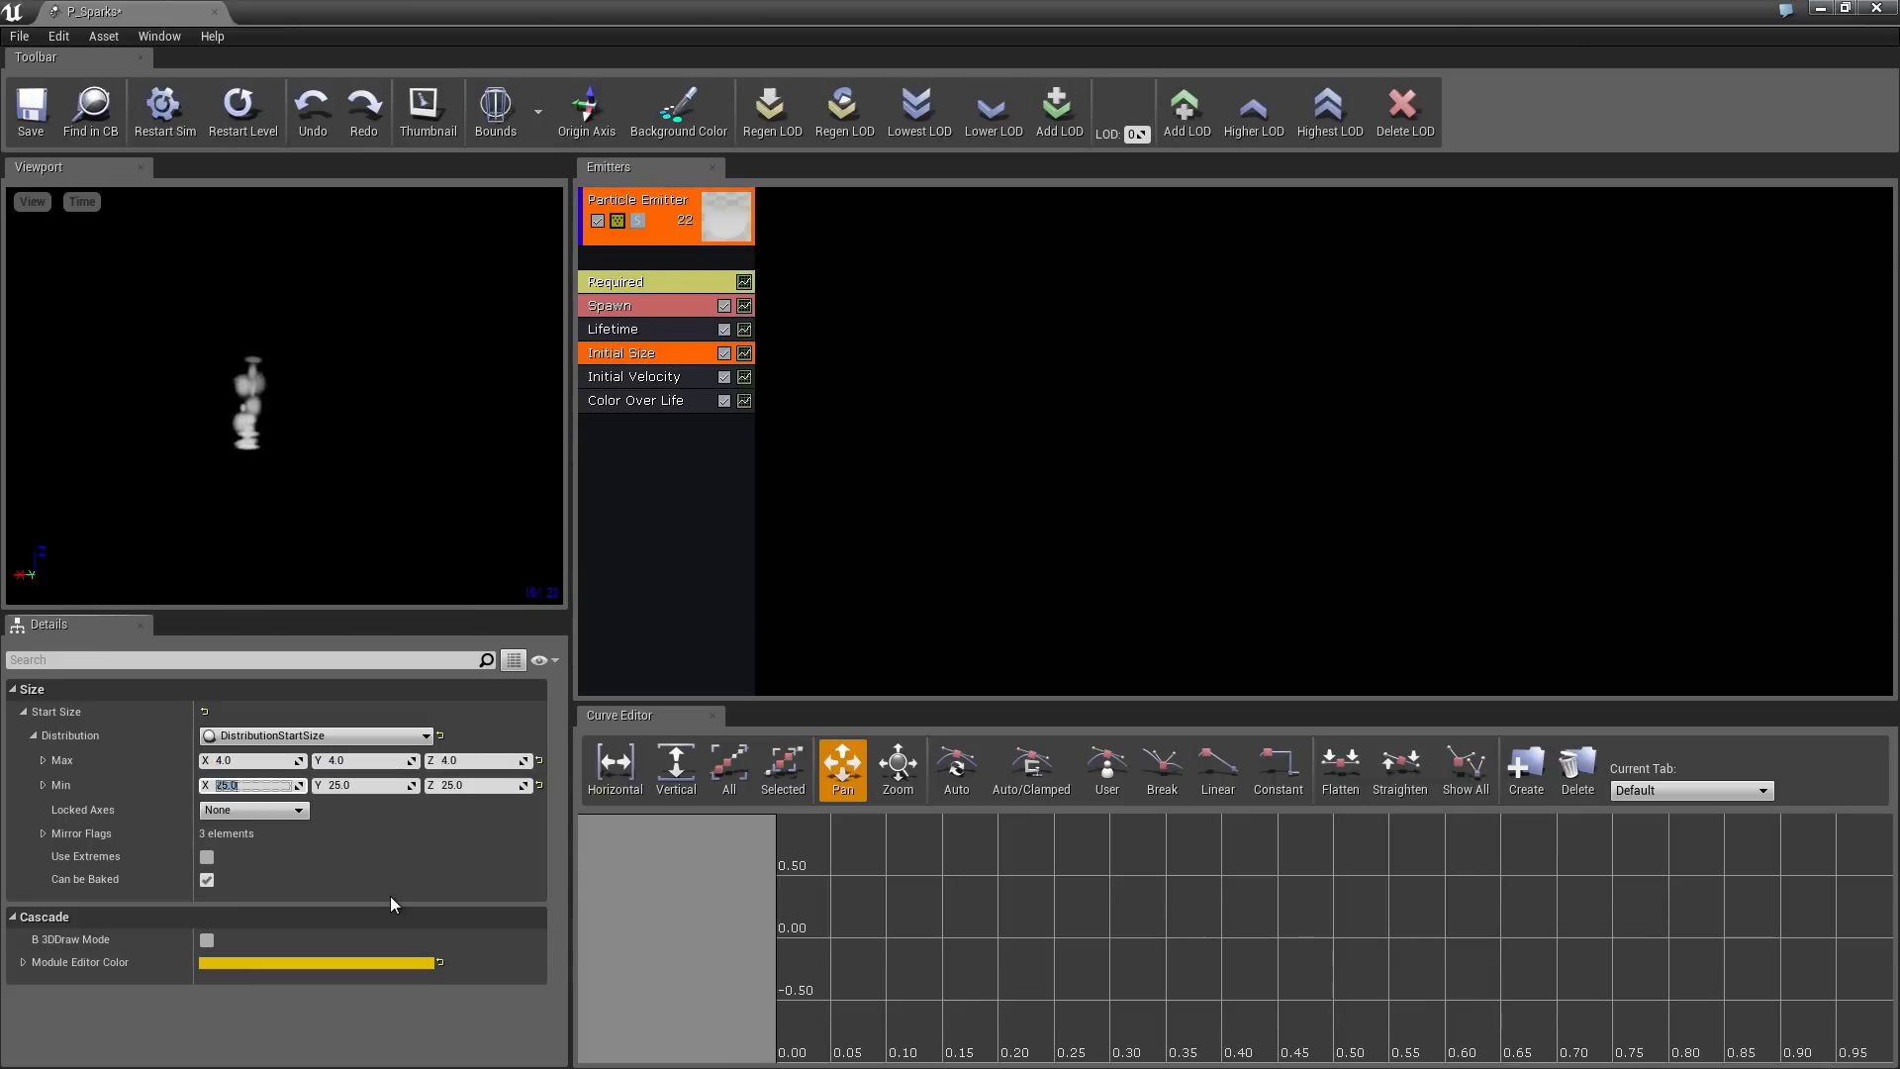
pyautogui.write('2')
pyautogui.press('Tab')
pyautogui.write('2')
pyautogui.press('Tab')
pyautogui.write('2')
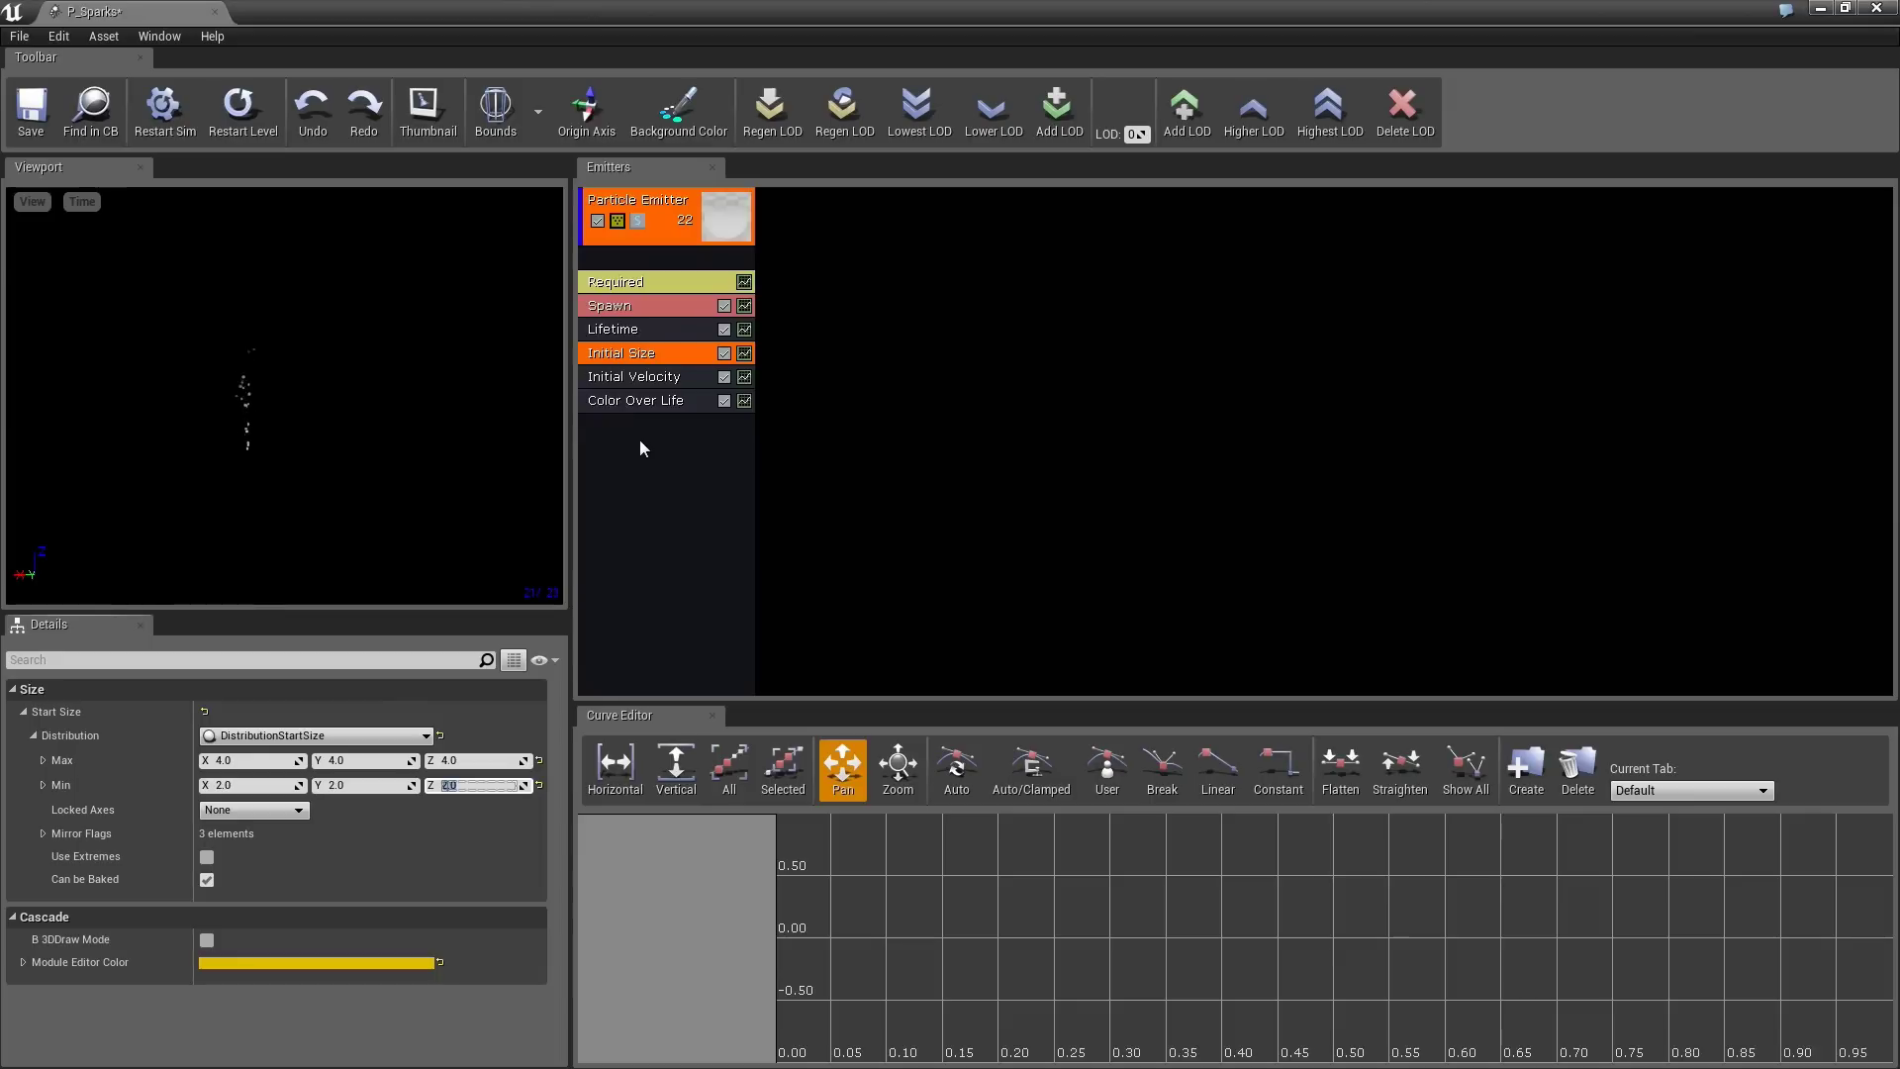
# - Add an Initial Location module, place it above Color Over Life, and select it
pyautogui.rightClick(640, 442)
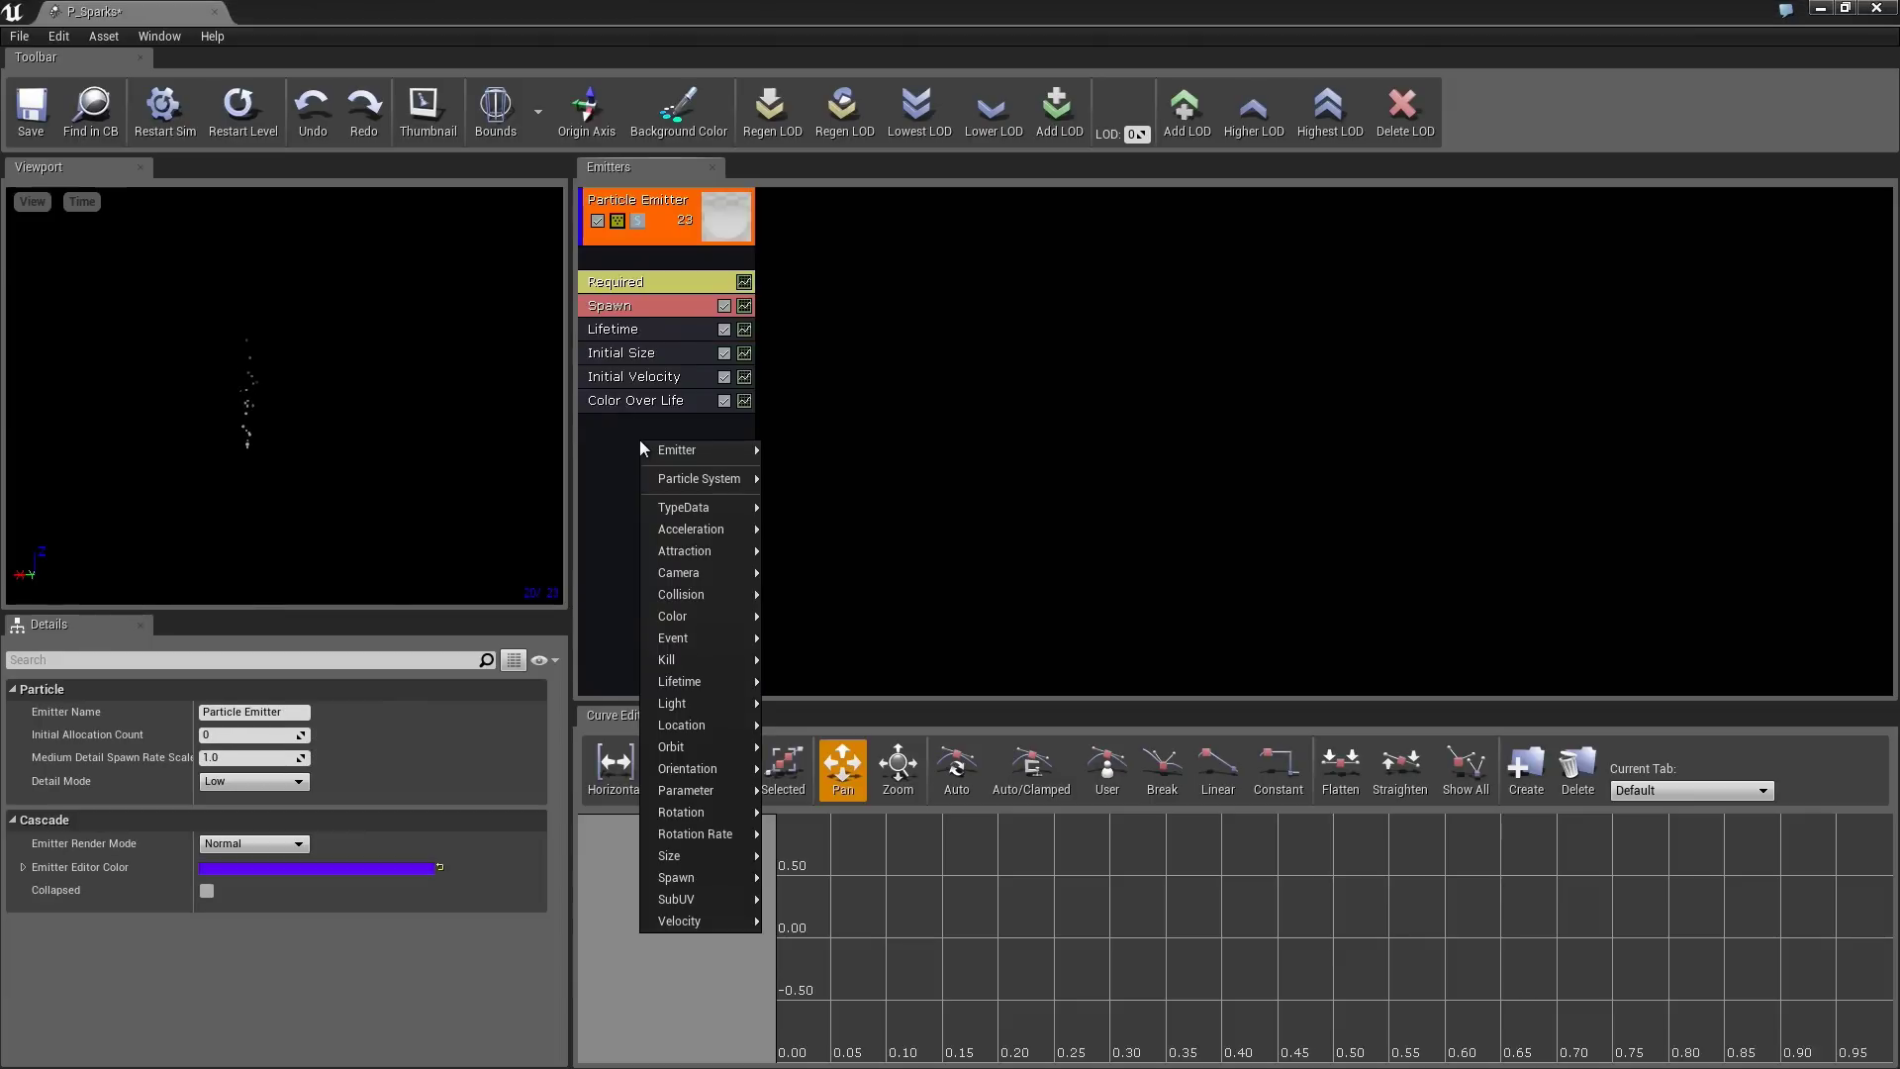
pyautogui.moveTo(679, 725)
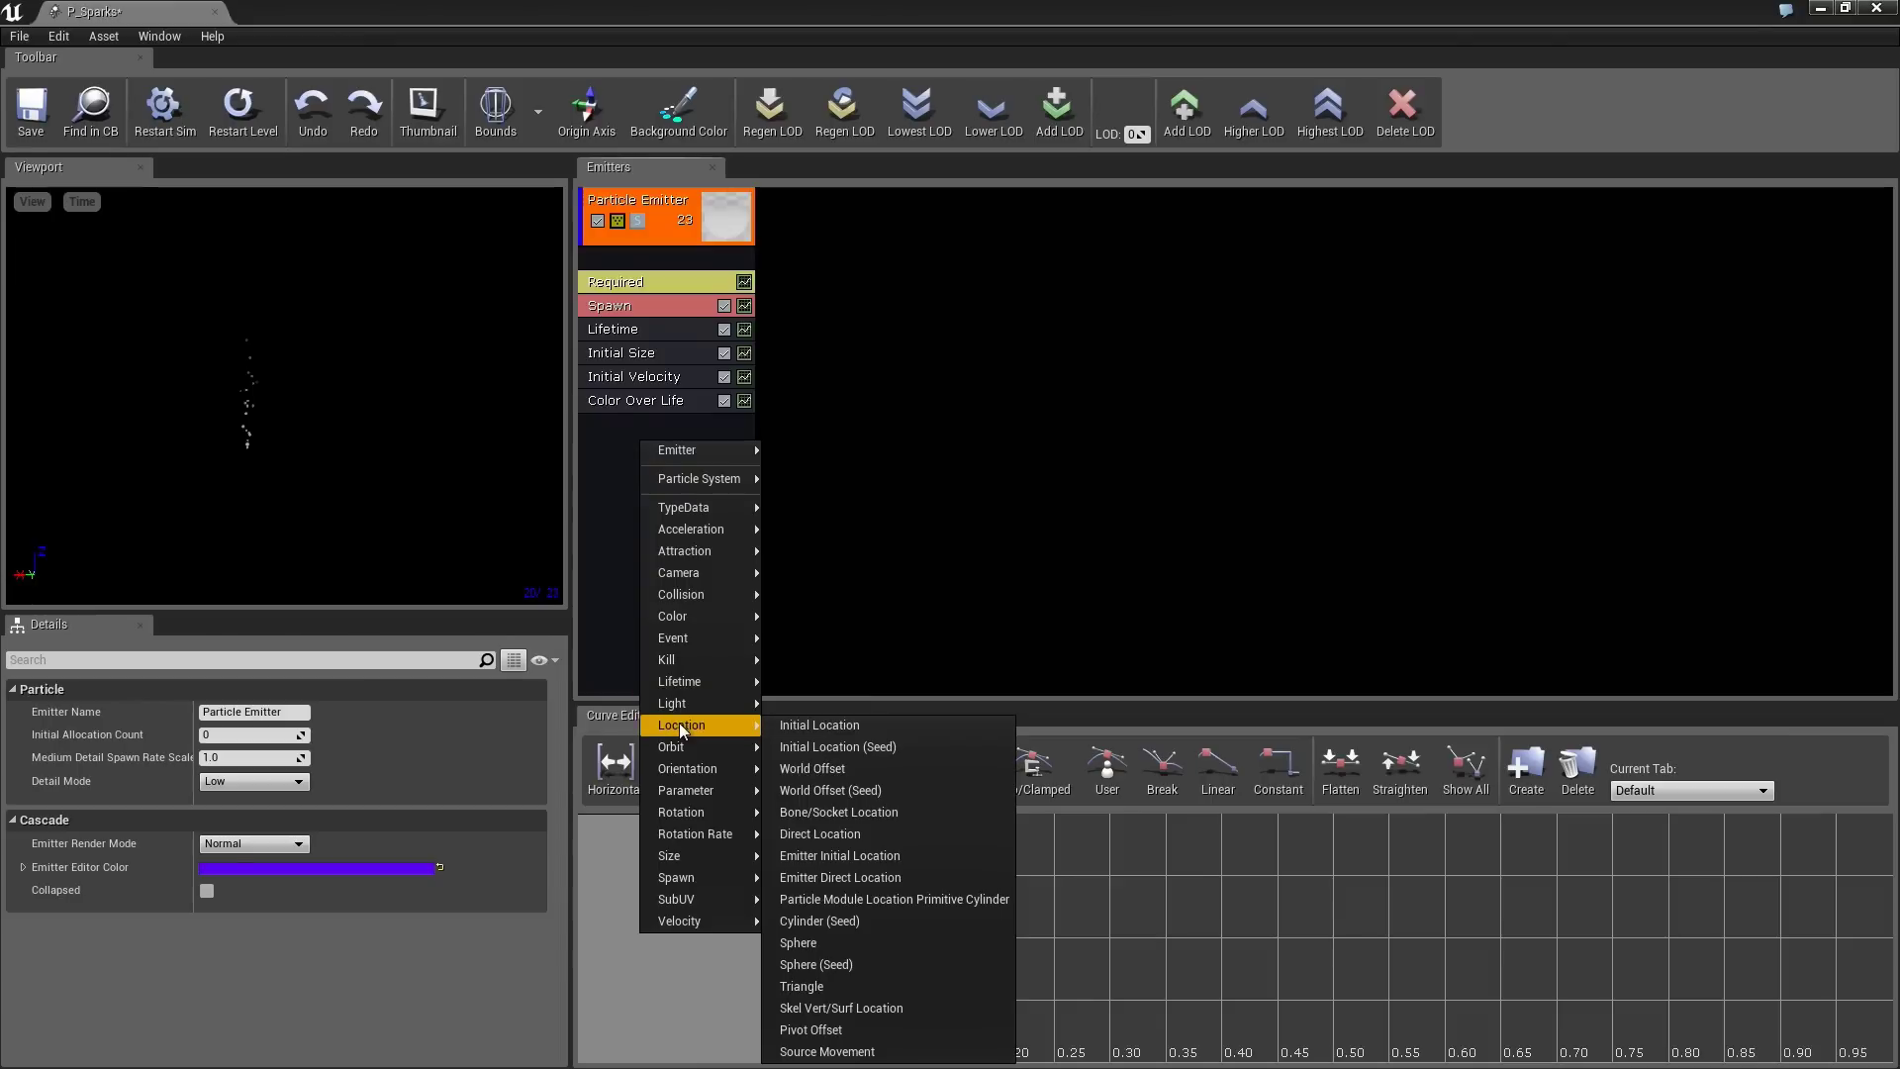
pyautogui.click(819, 727)
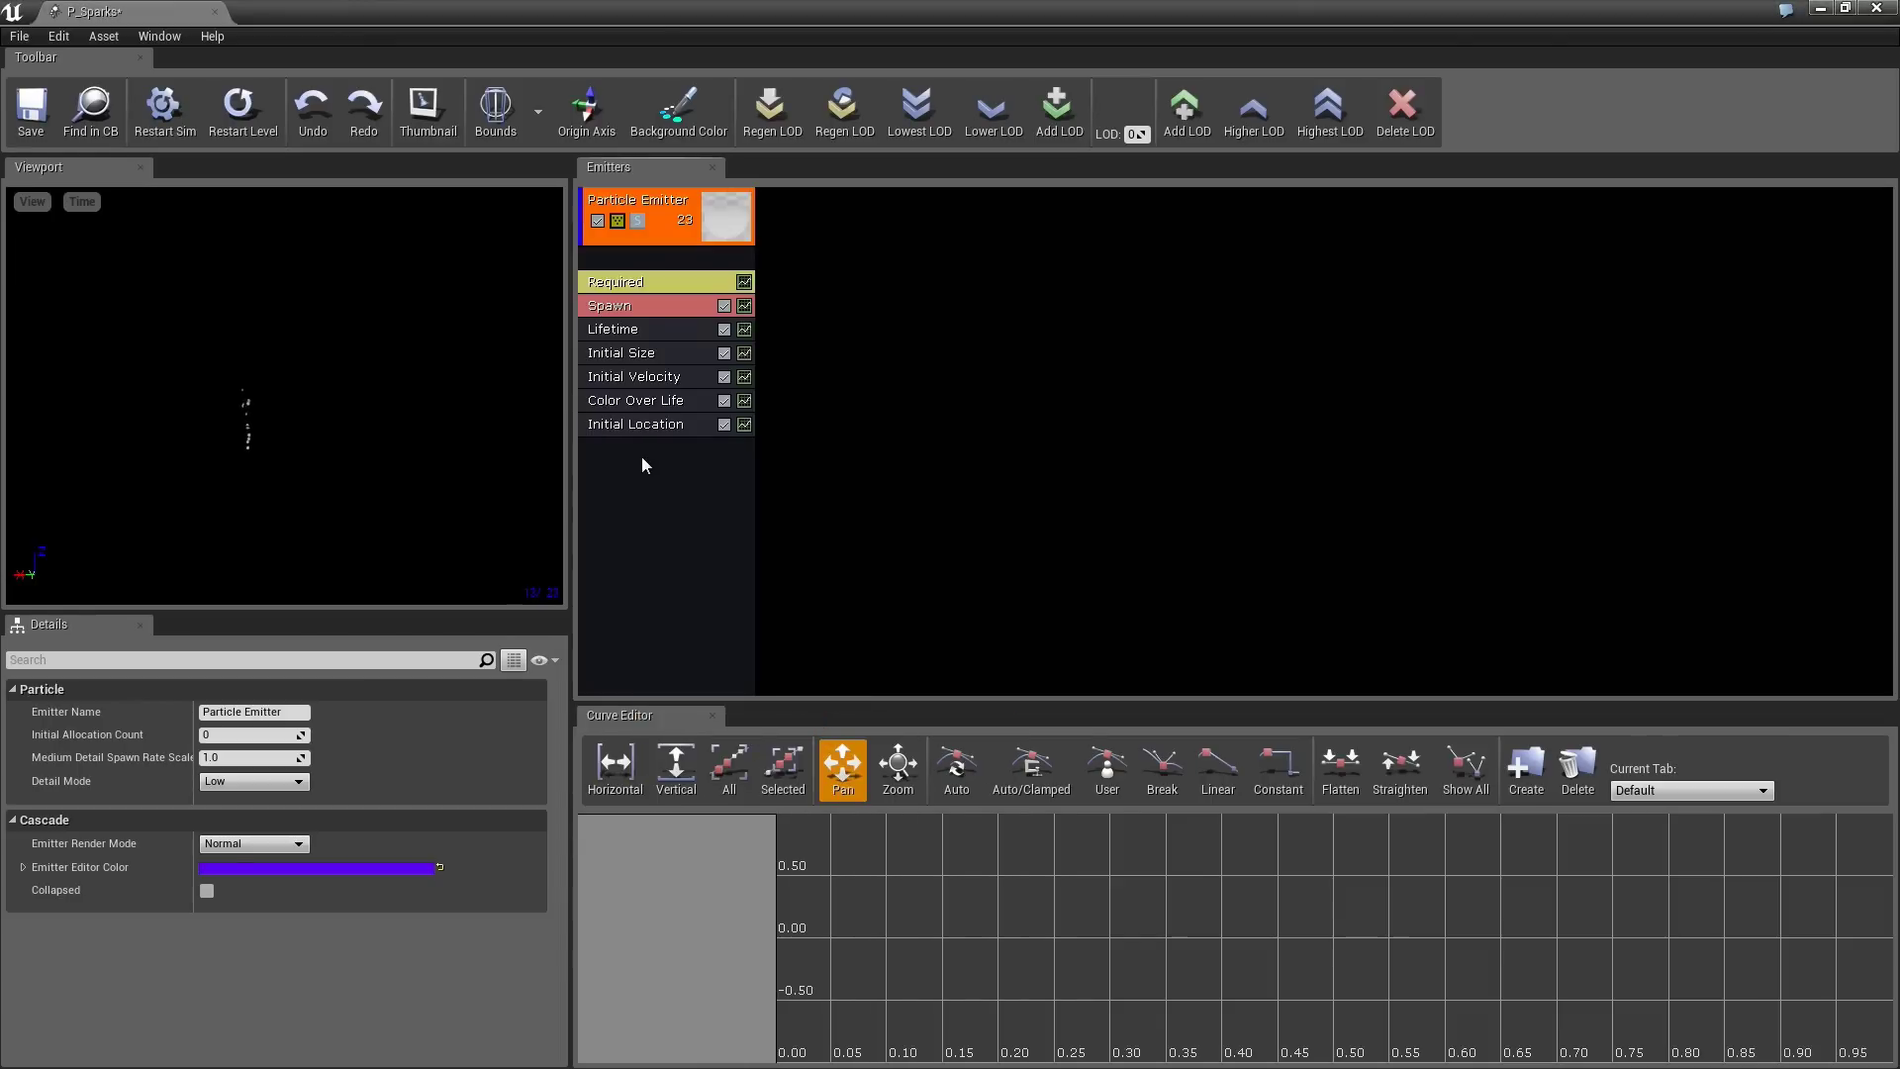
pyautogui.moveTo(620, 424); pyautogui.dragTo(620, 354)
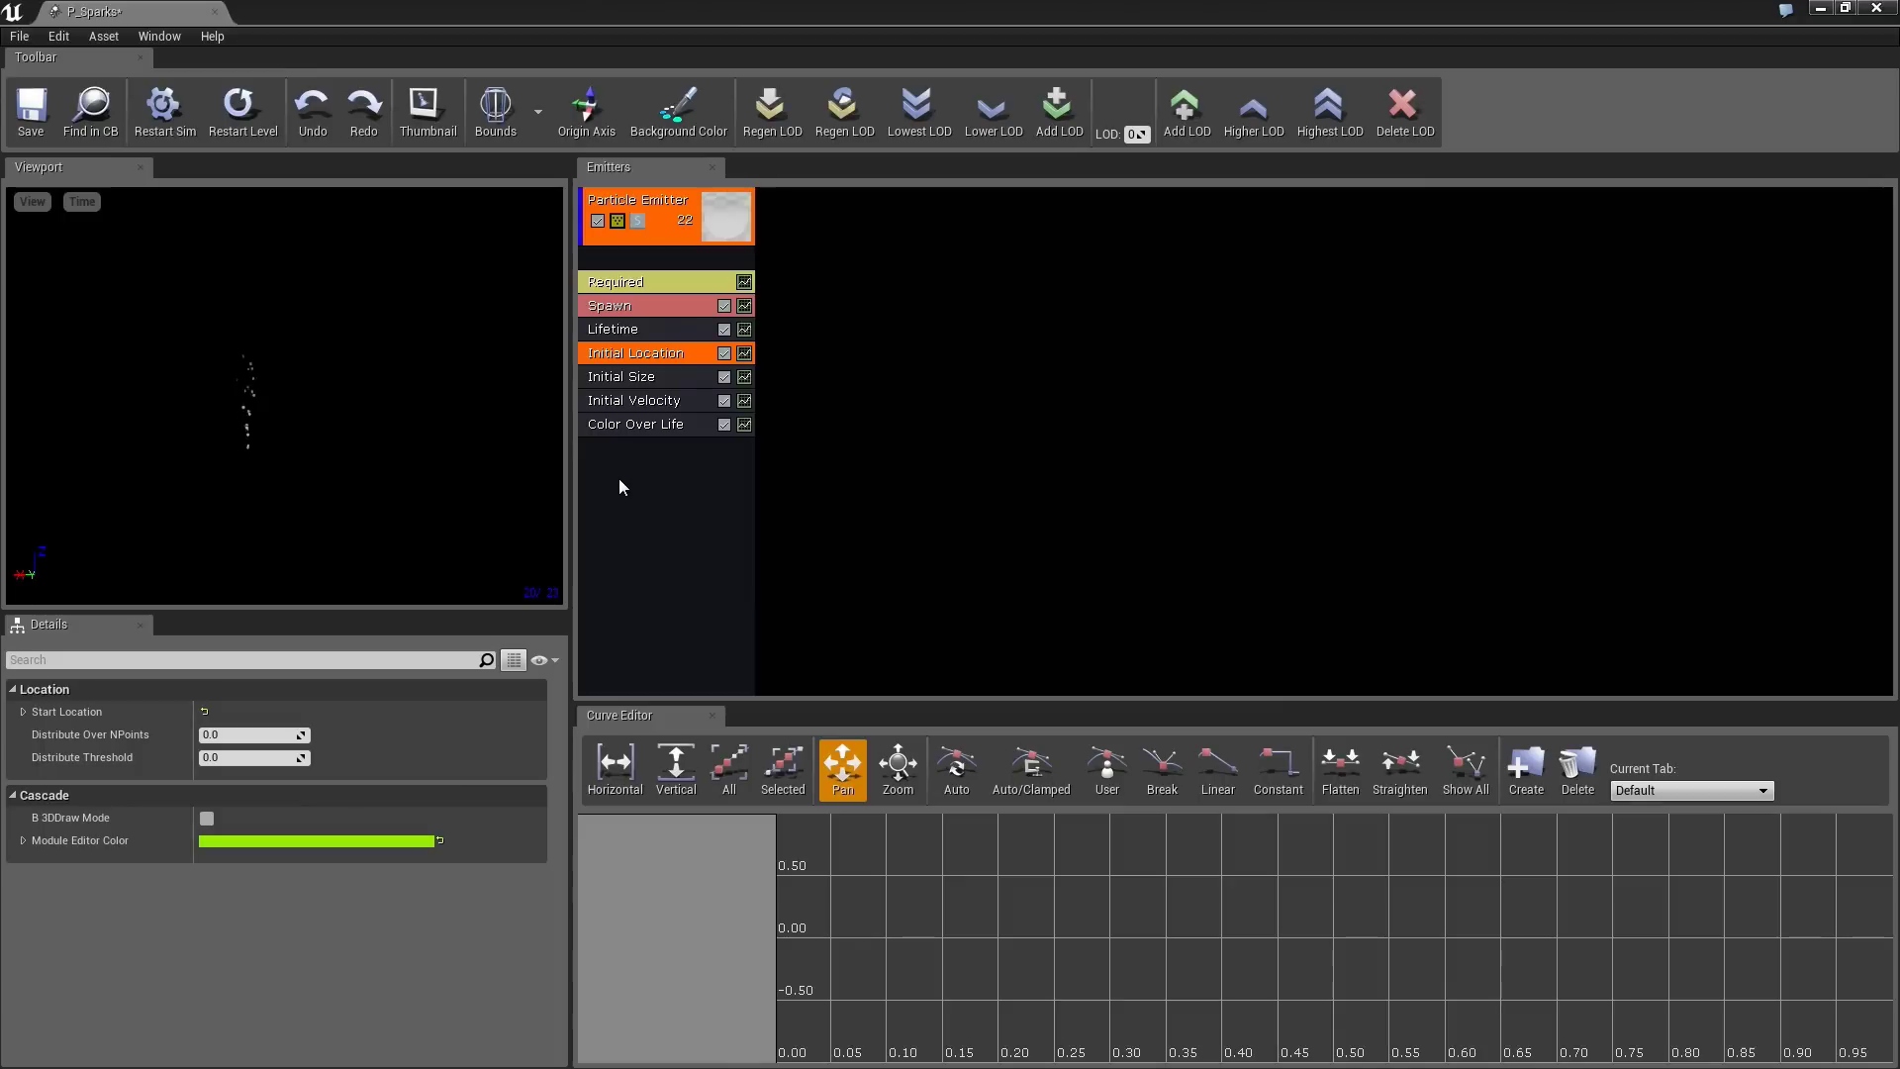
pyautogui.click(633, 357)
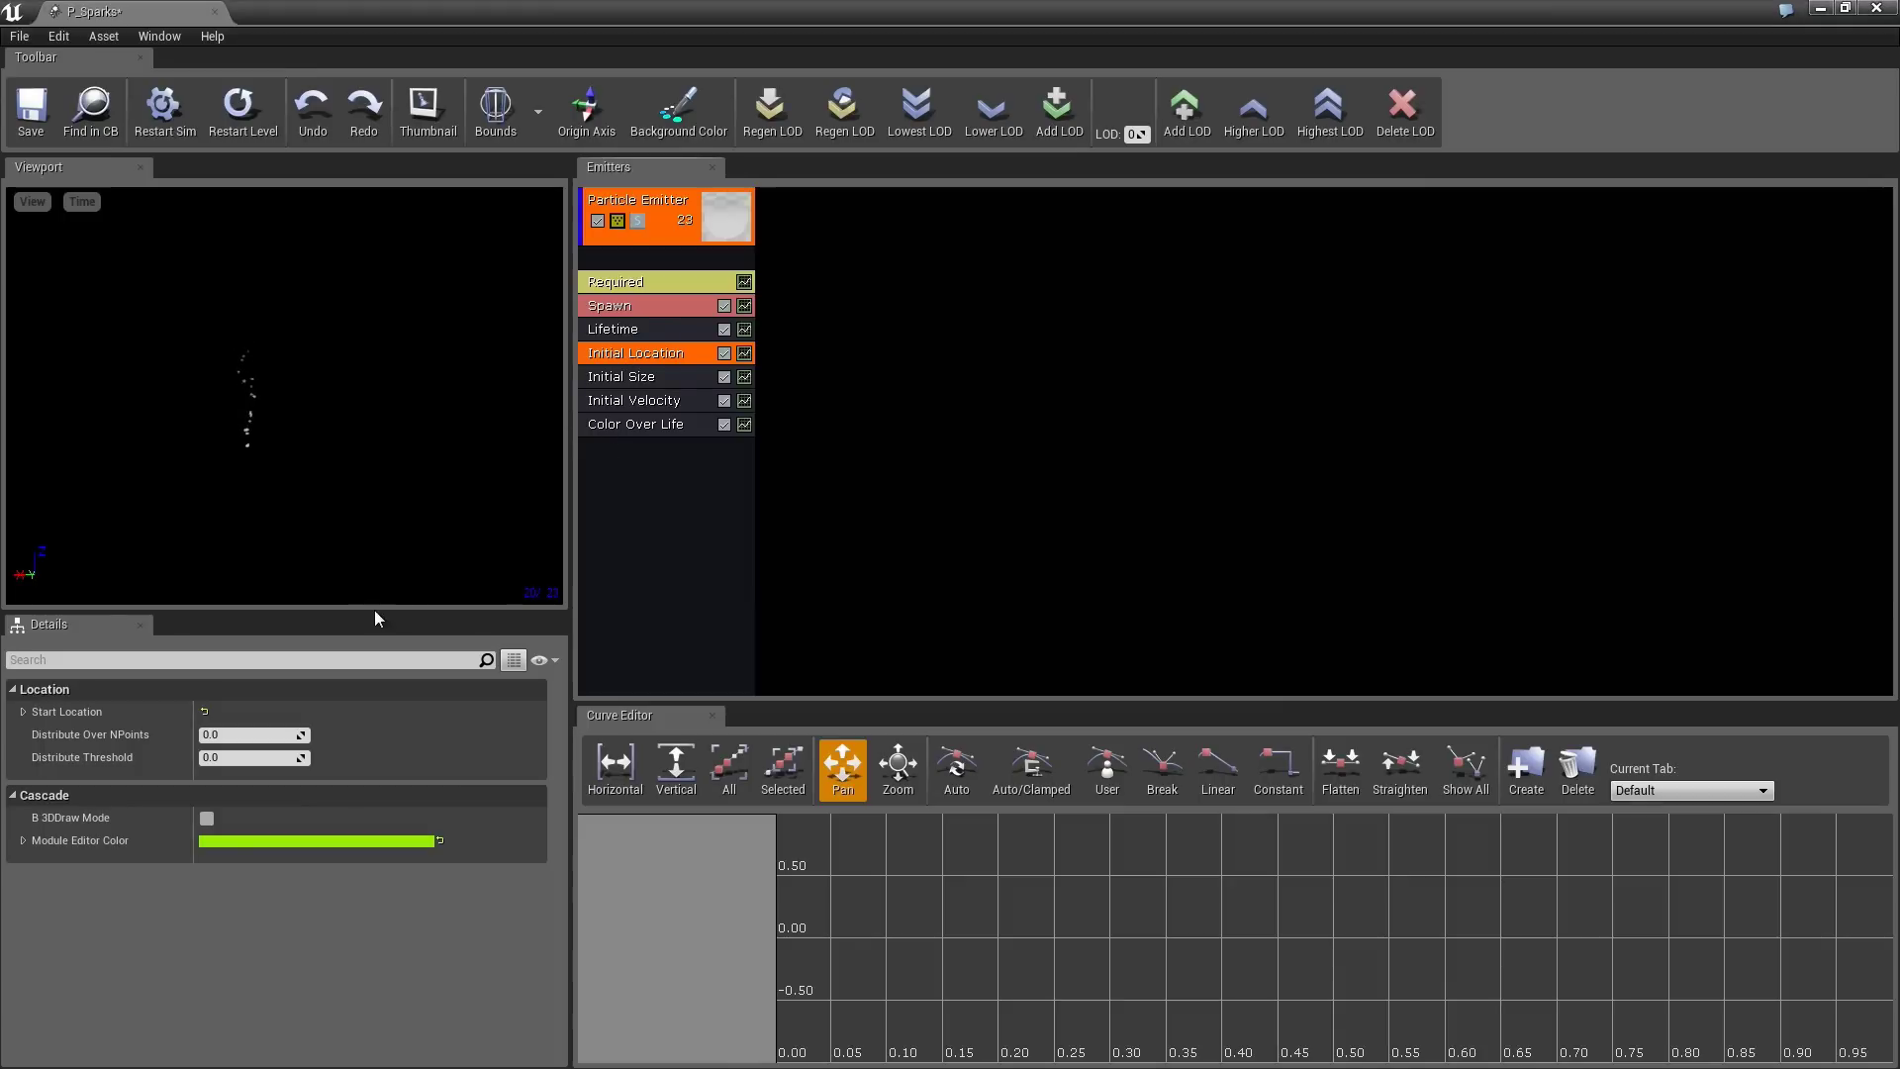
# - Expand the Start Location distribution and set Min X, Y and Z to -20
pyautogui.click(23, 712)
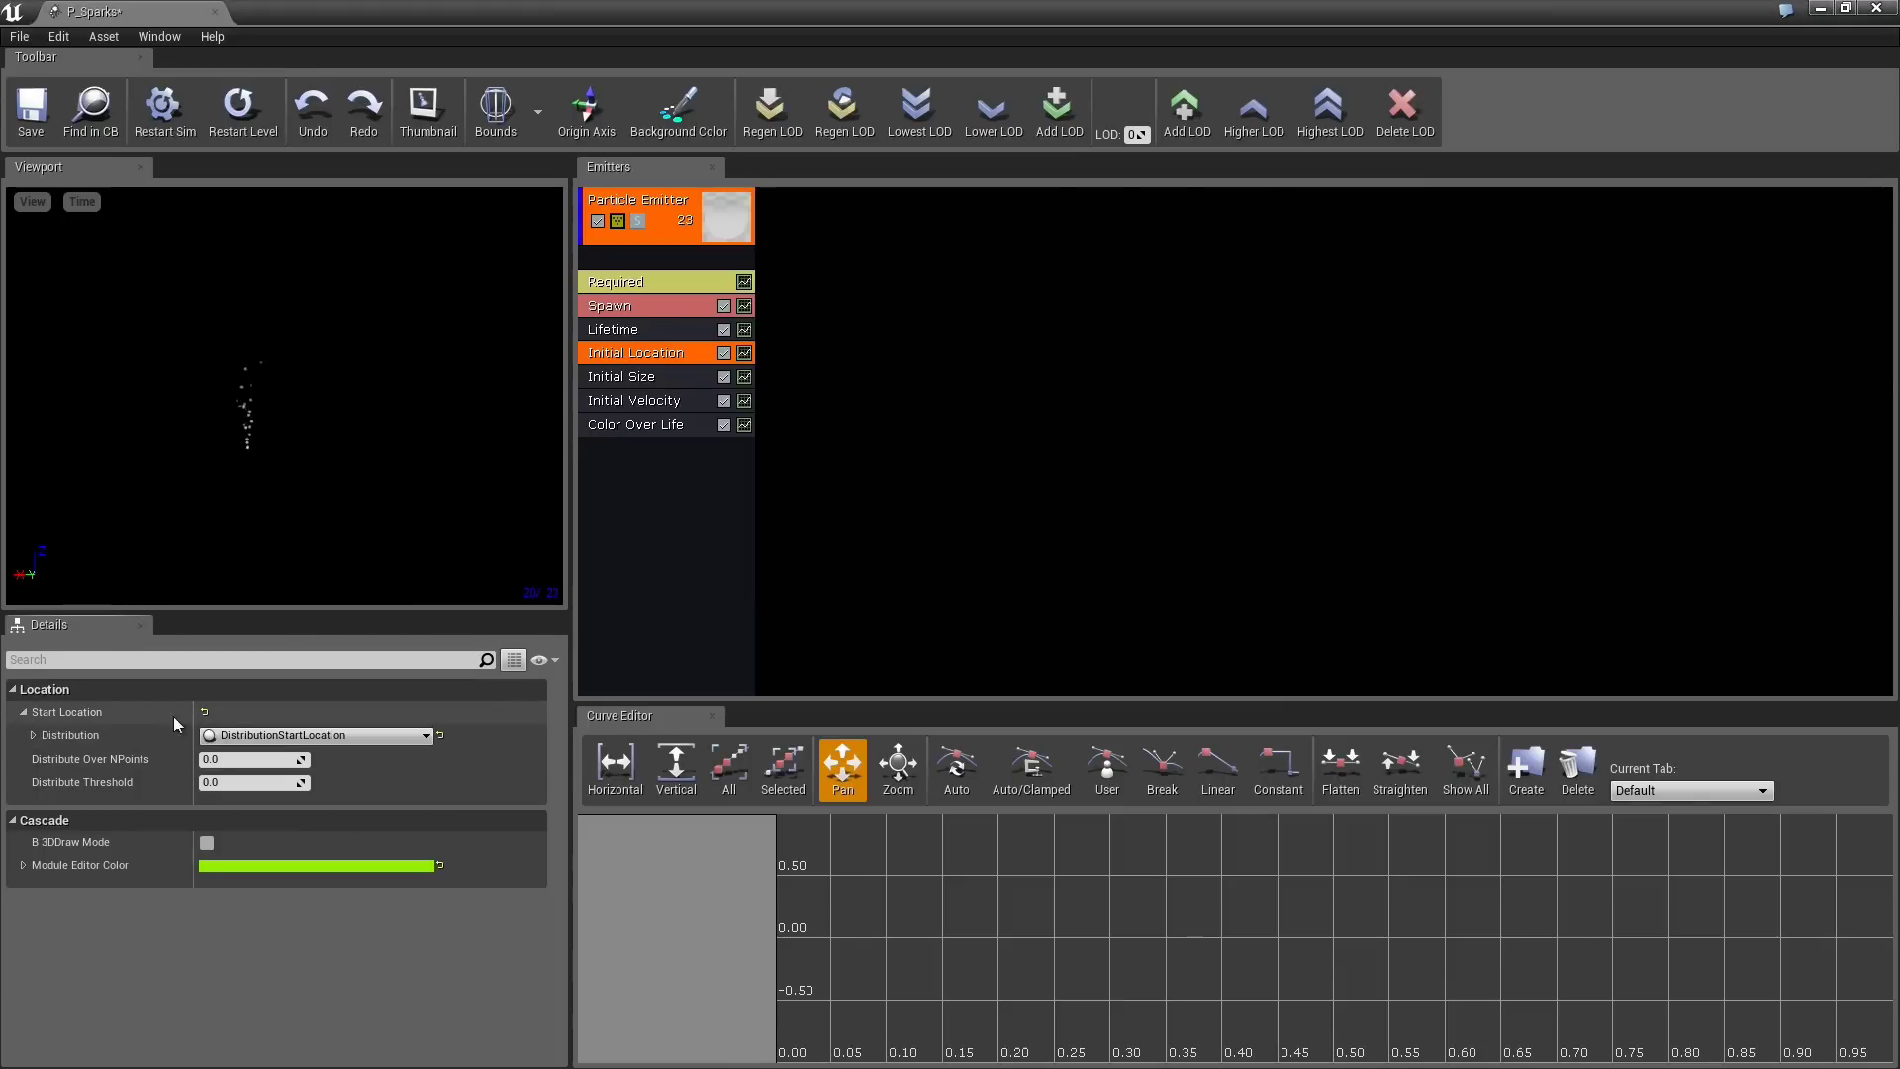
pyautogui.click(32, 736)
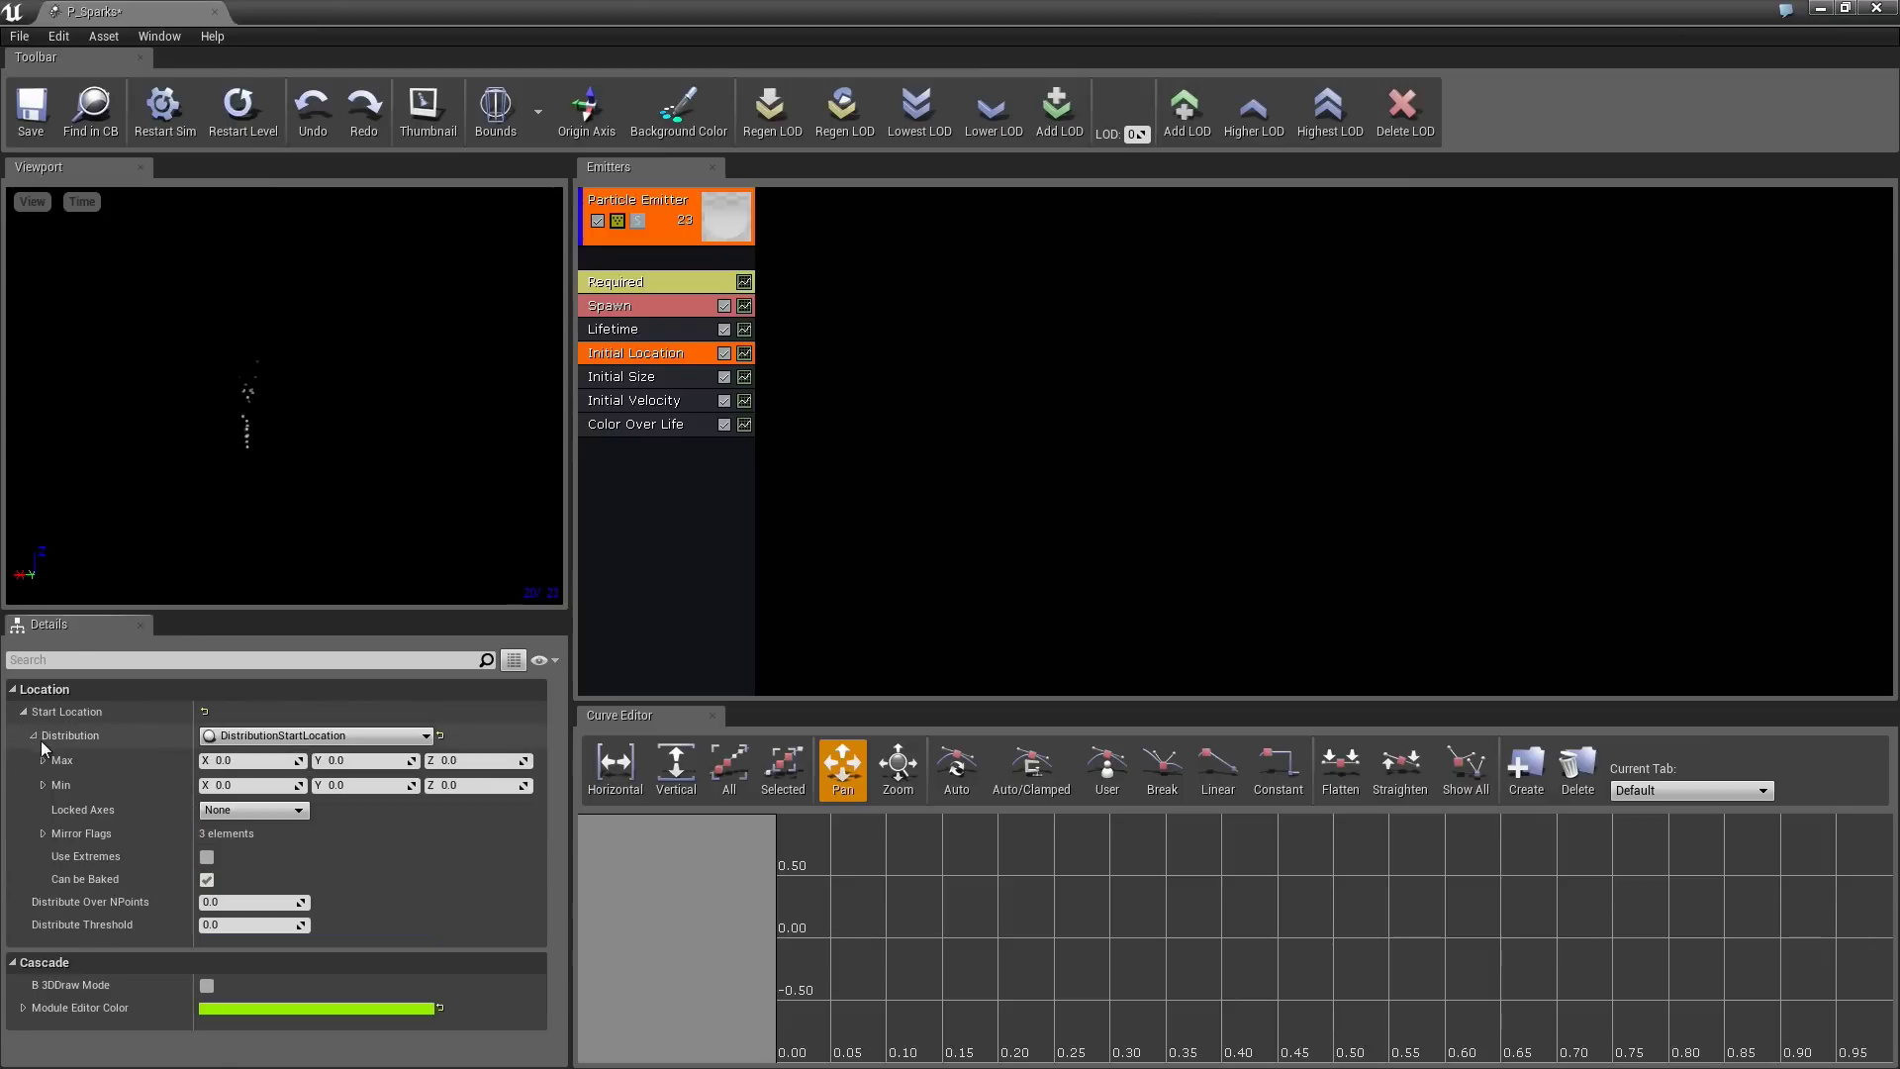
pyautogui.click(252, 785)
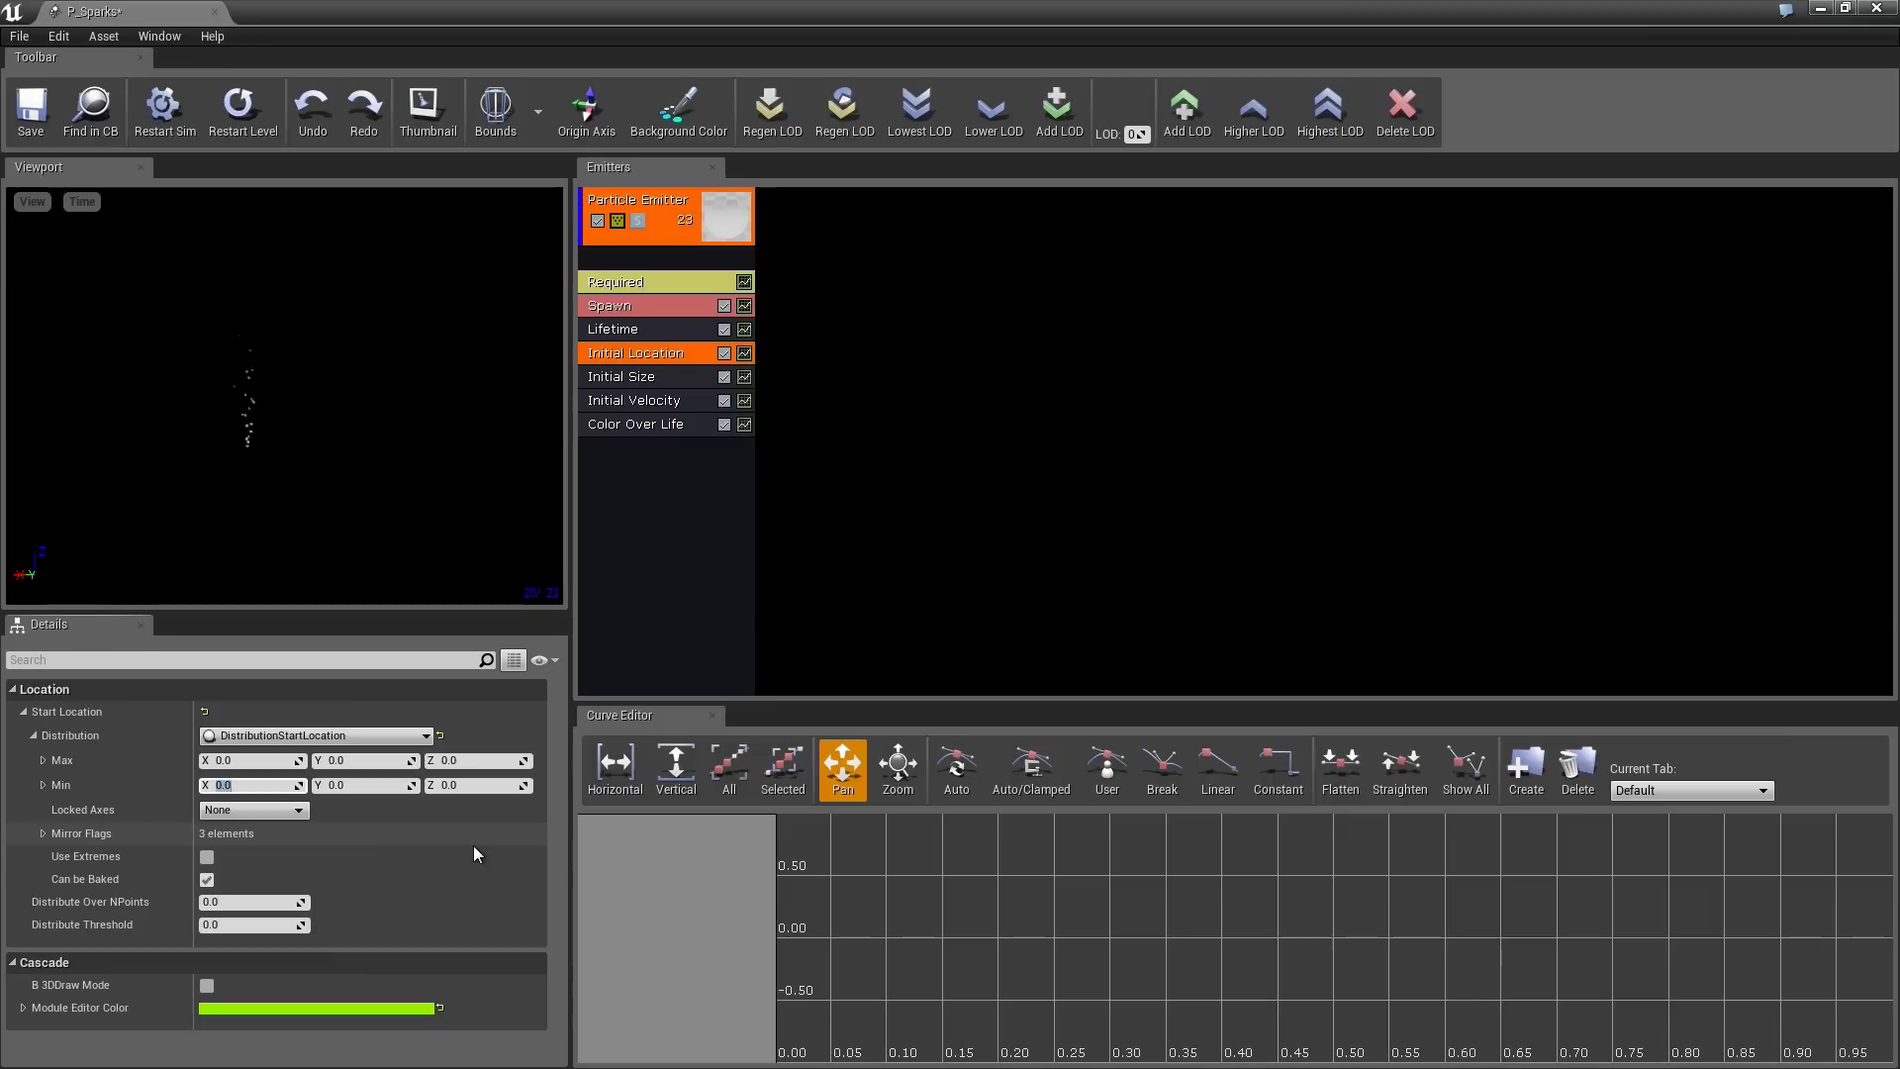
pyautogui.write('-20')
pyautogui.press('Tab')
pyautogui.write('20')
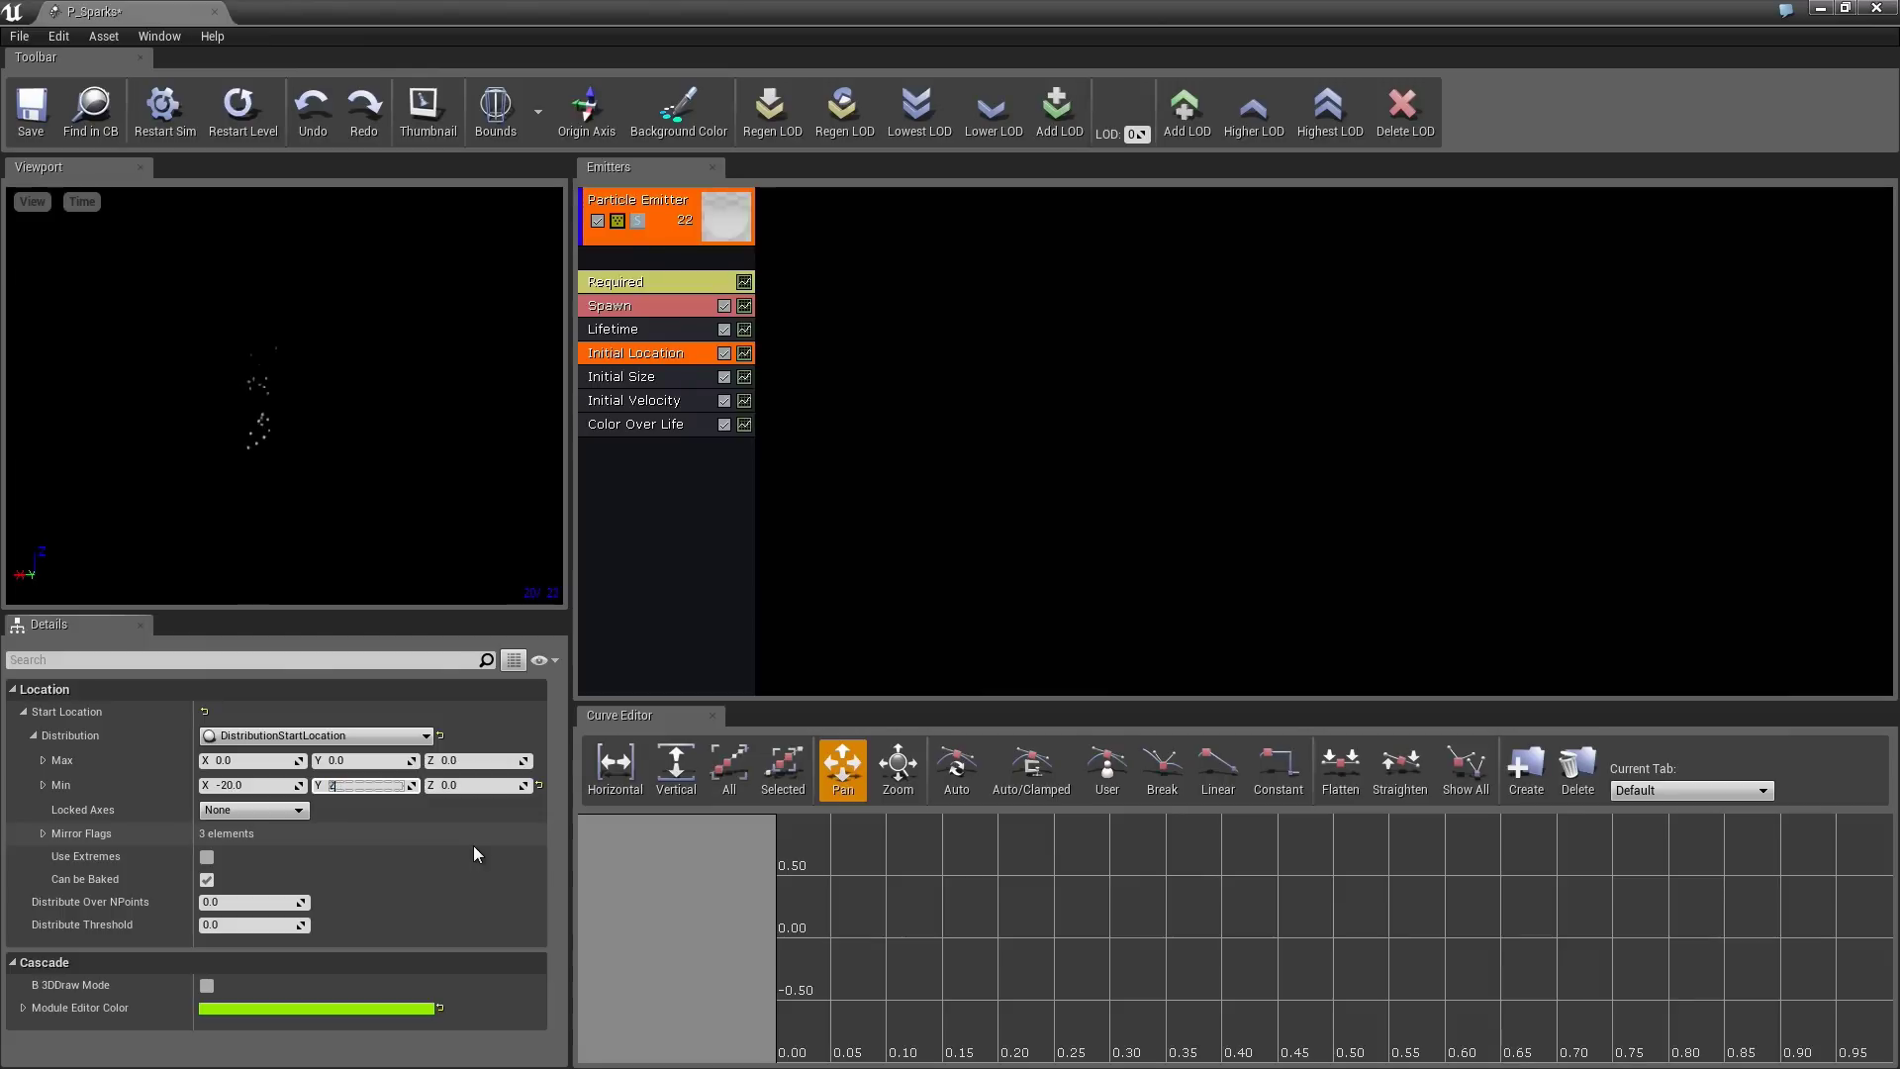
pyautogui.press('BackSpace')
pyautogui.write('-20')
pyautogui.press('Tab')
pyautogui.write('-20')
# - Set Start Location Max X, Y and Z to 20, then move Cascade aside to view the emitter
pyautogui.click(243, 760)
pyautogui.write('20')
pyautogui.press('Tab')
pyautogui.write('20')
pyautogui.press('Tab')
pyautogui.write('20')
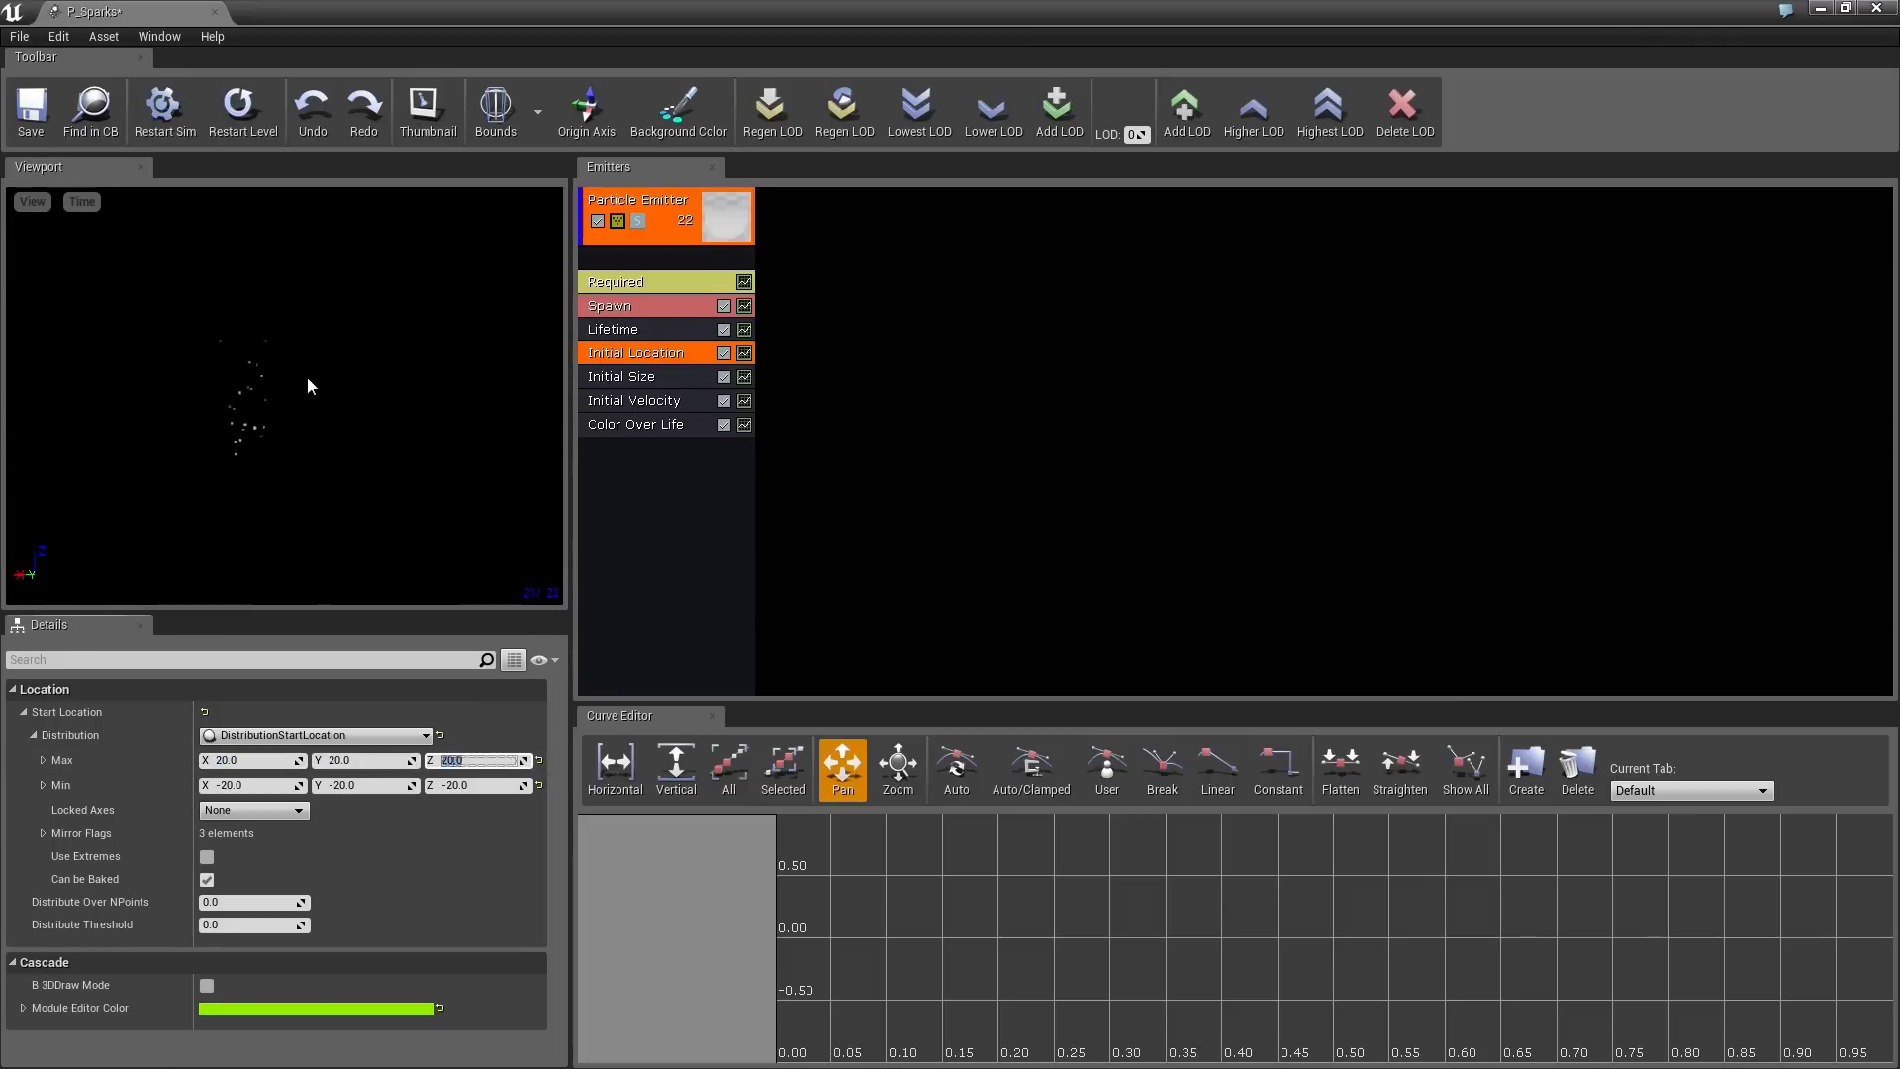
pyautogui.click(319, 406)
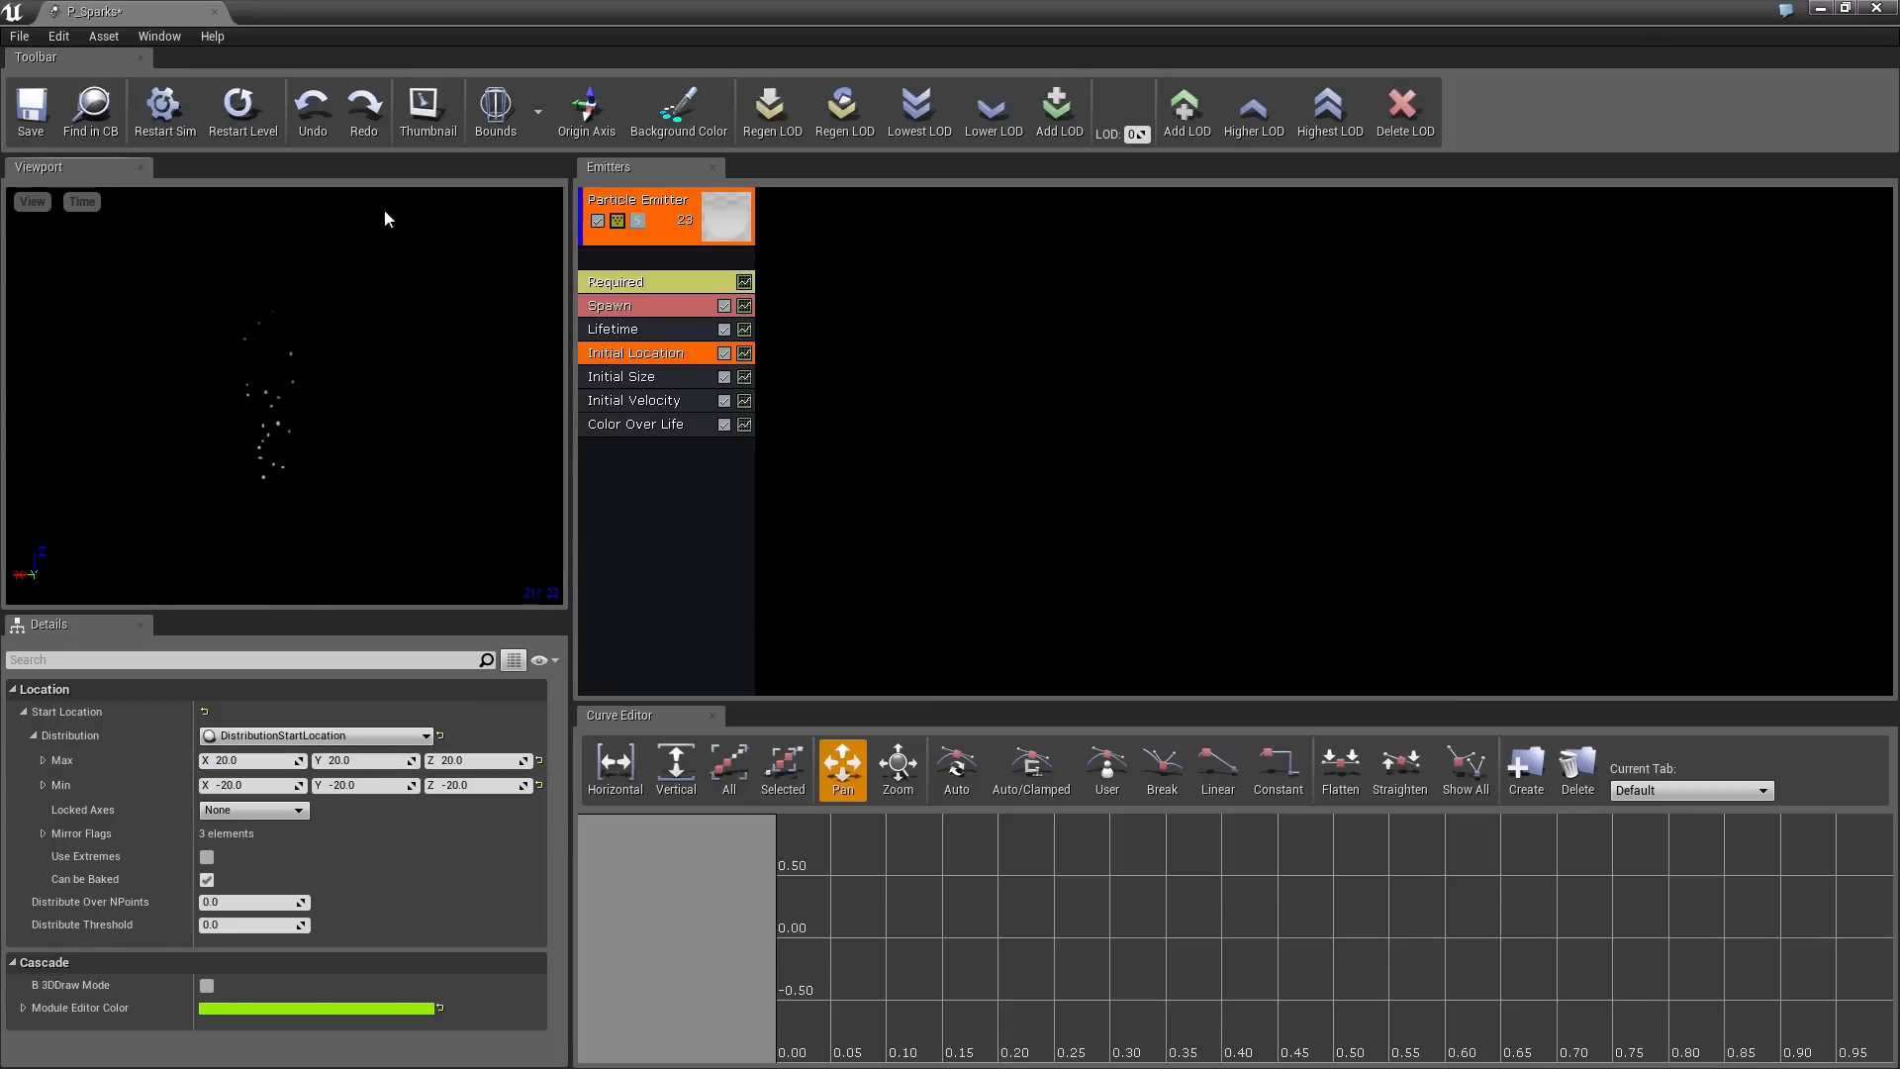
pyautogui.moveTo(303, 8); pyautogui.dragTo(1548, 165)
pyautogui.moveTo(1196, 639); pyautogui.dragTo(1190, 565)
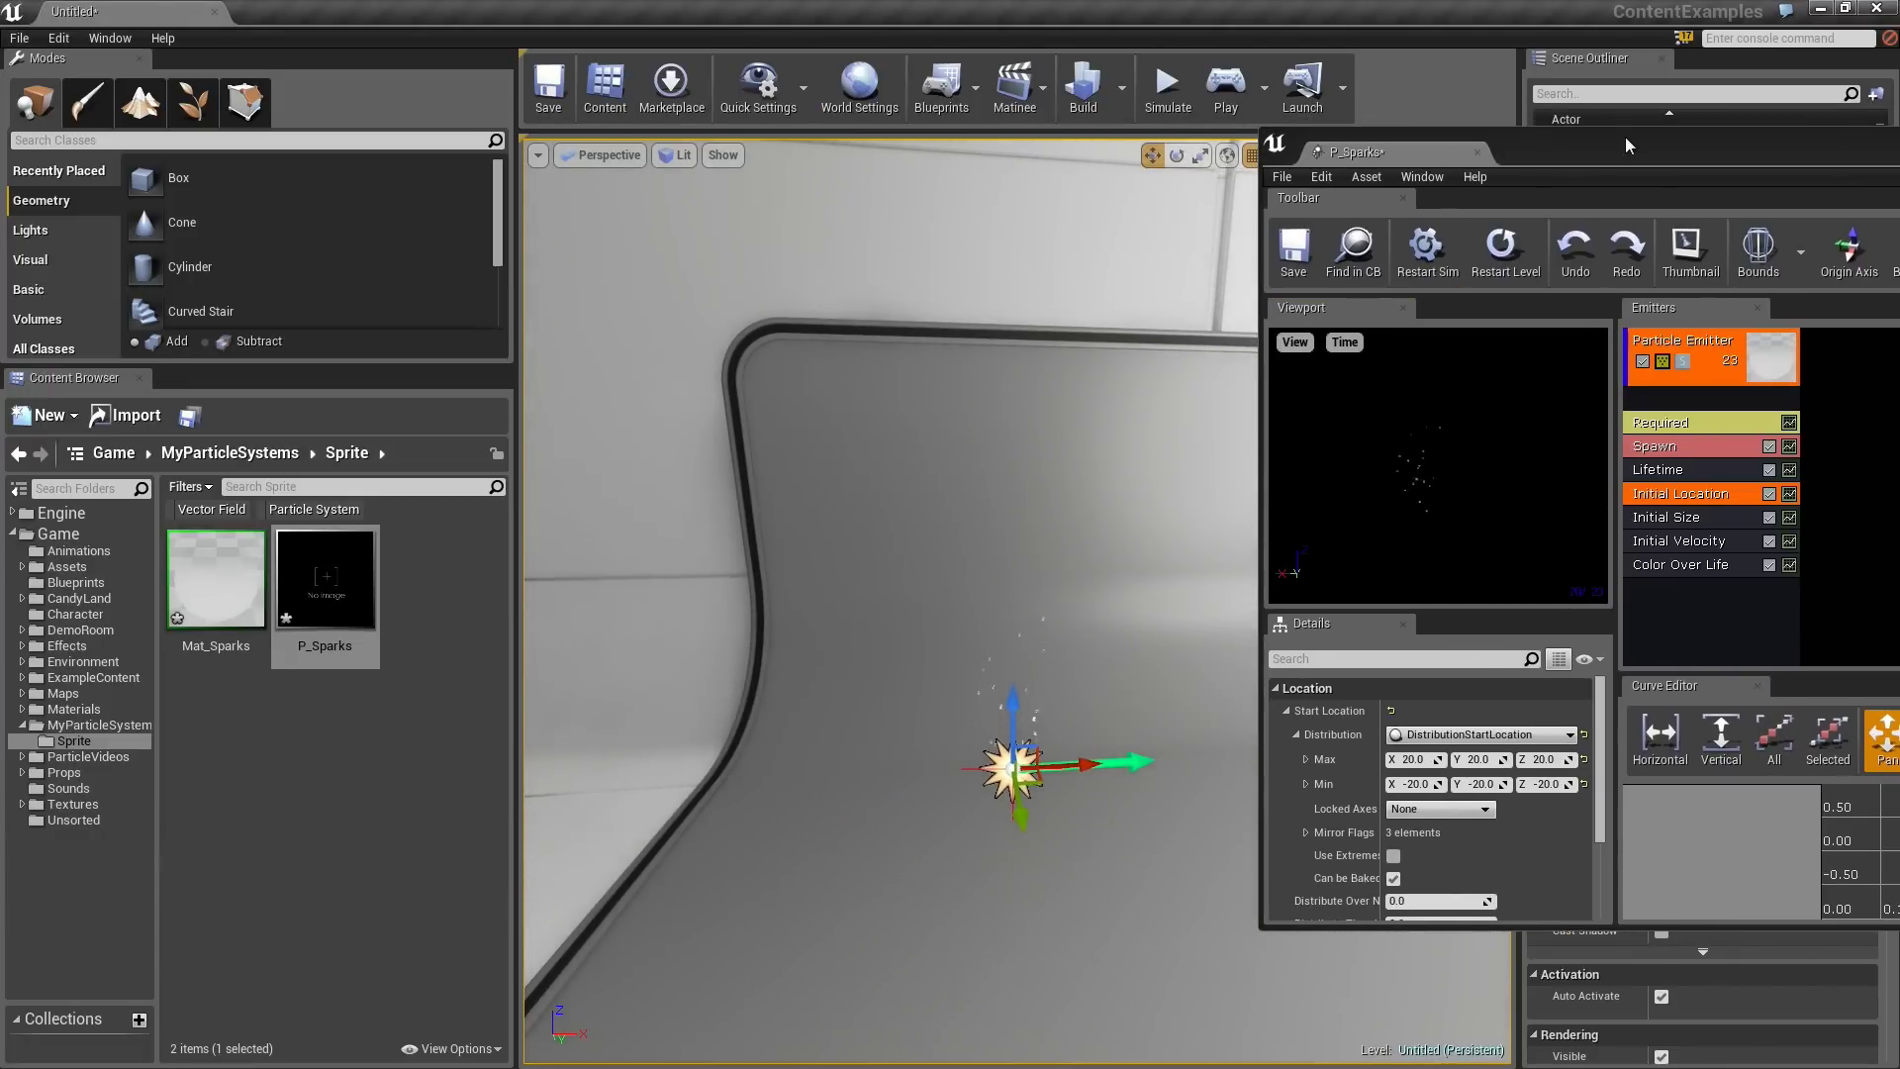
pyautogui.moveTo(1630, 148); pyautogui.dragTo(671, 151)
# - Select Initial Velocity and set Start Velocity Max X to 200 and Min X to 100
pyautogui.doubleClick(671, 150)
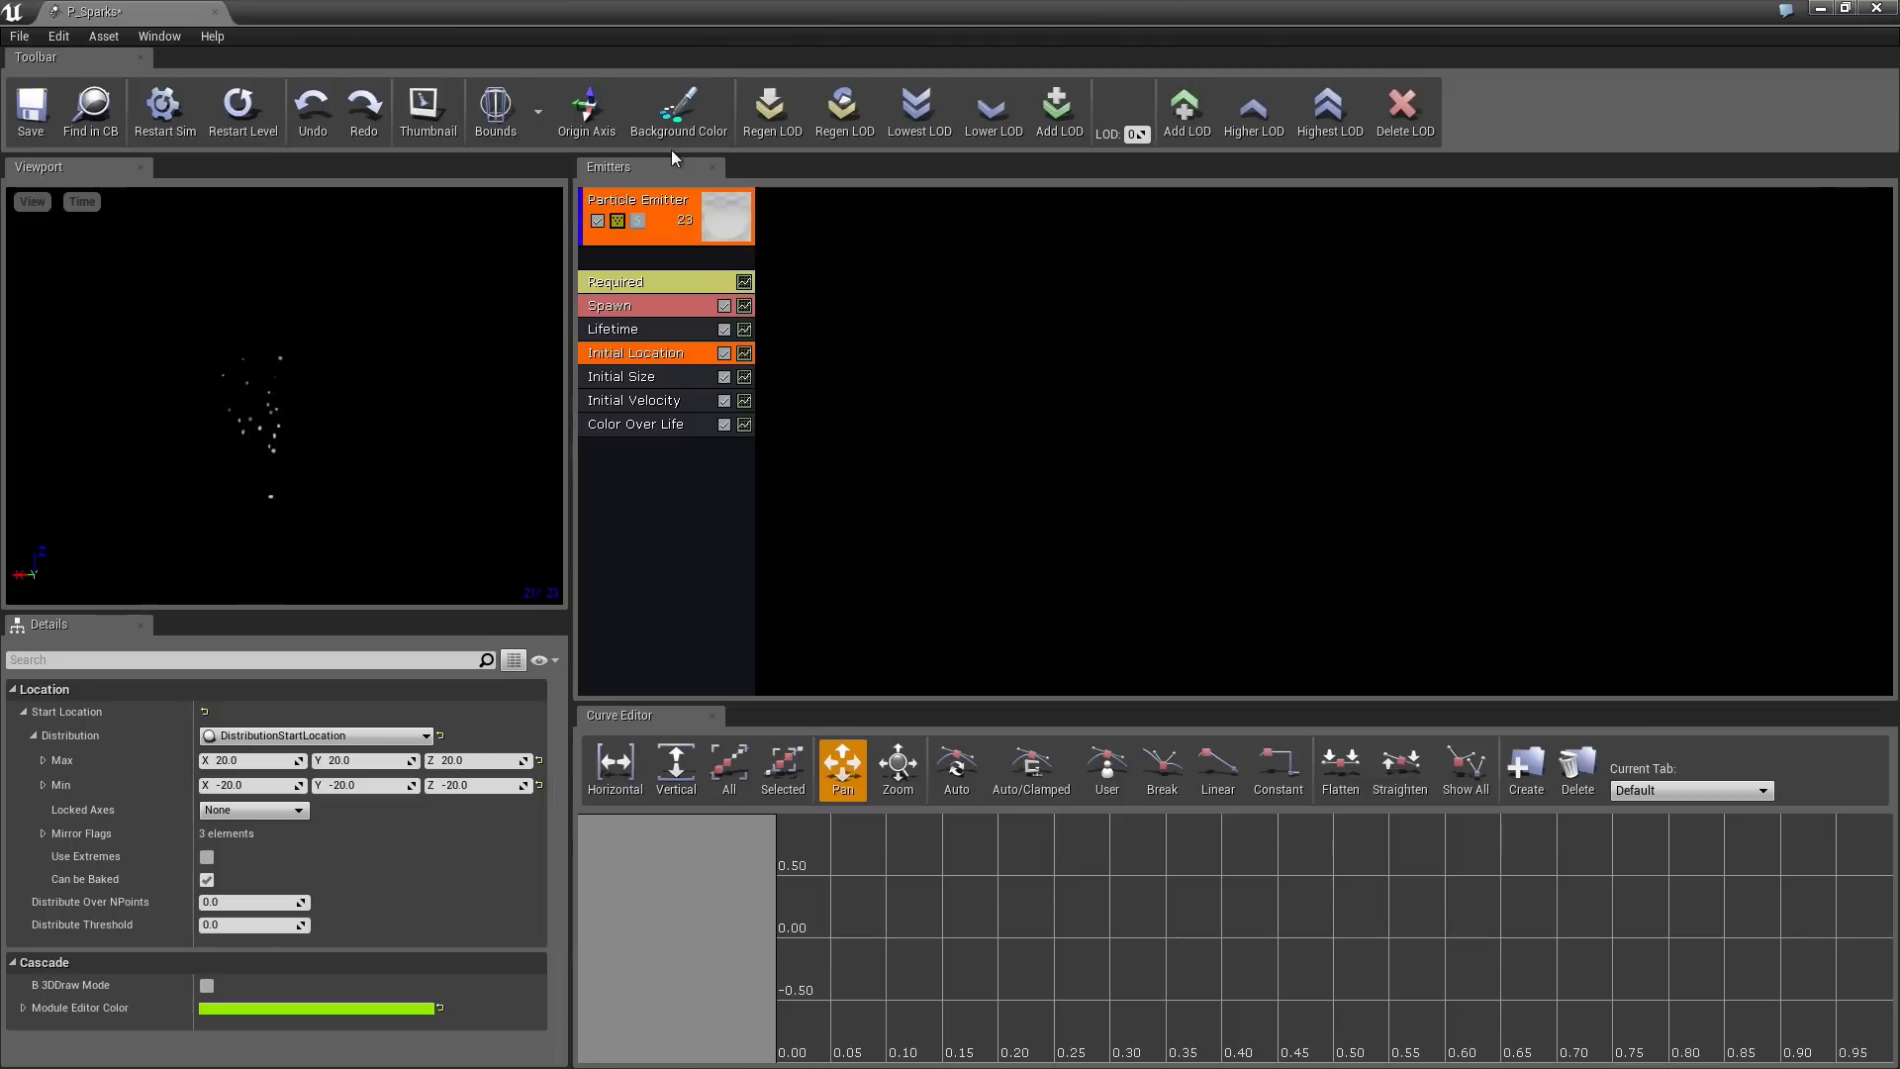
pyautogui.click(638, 402)
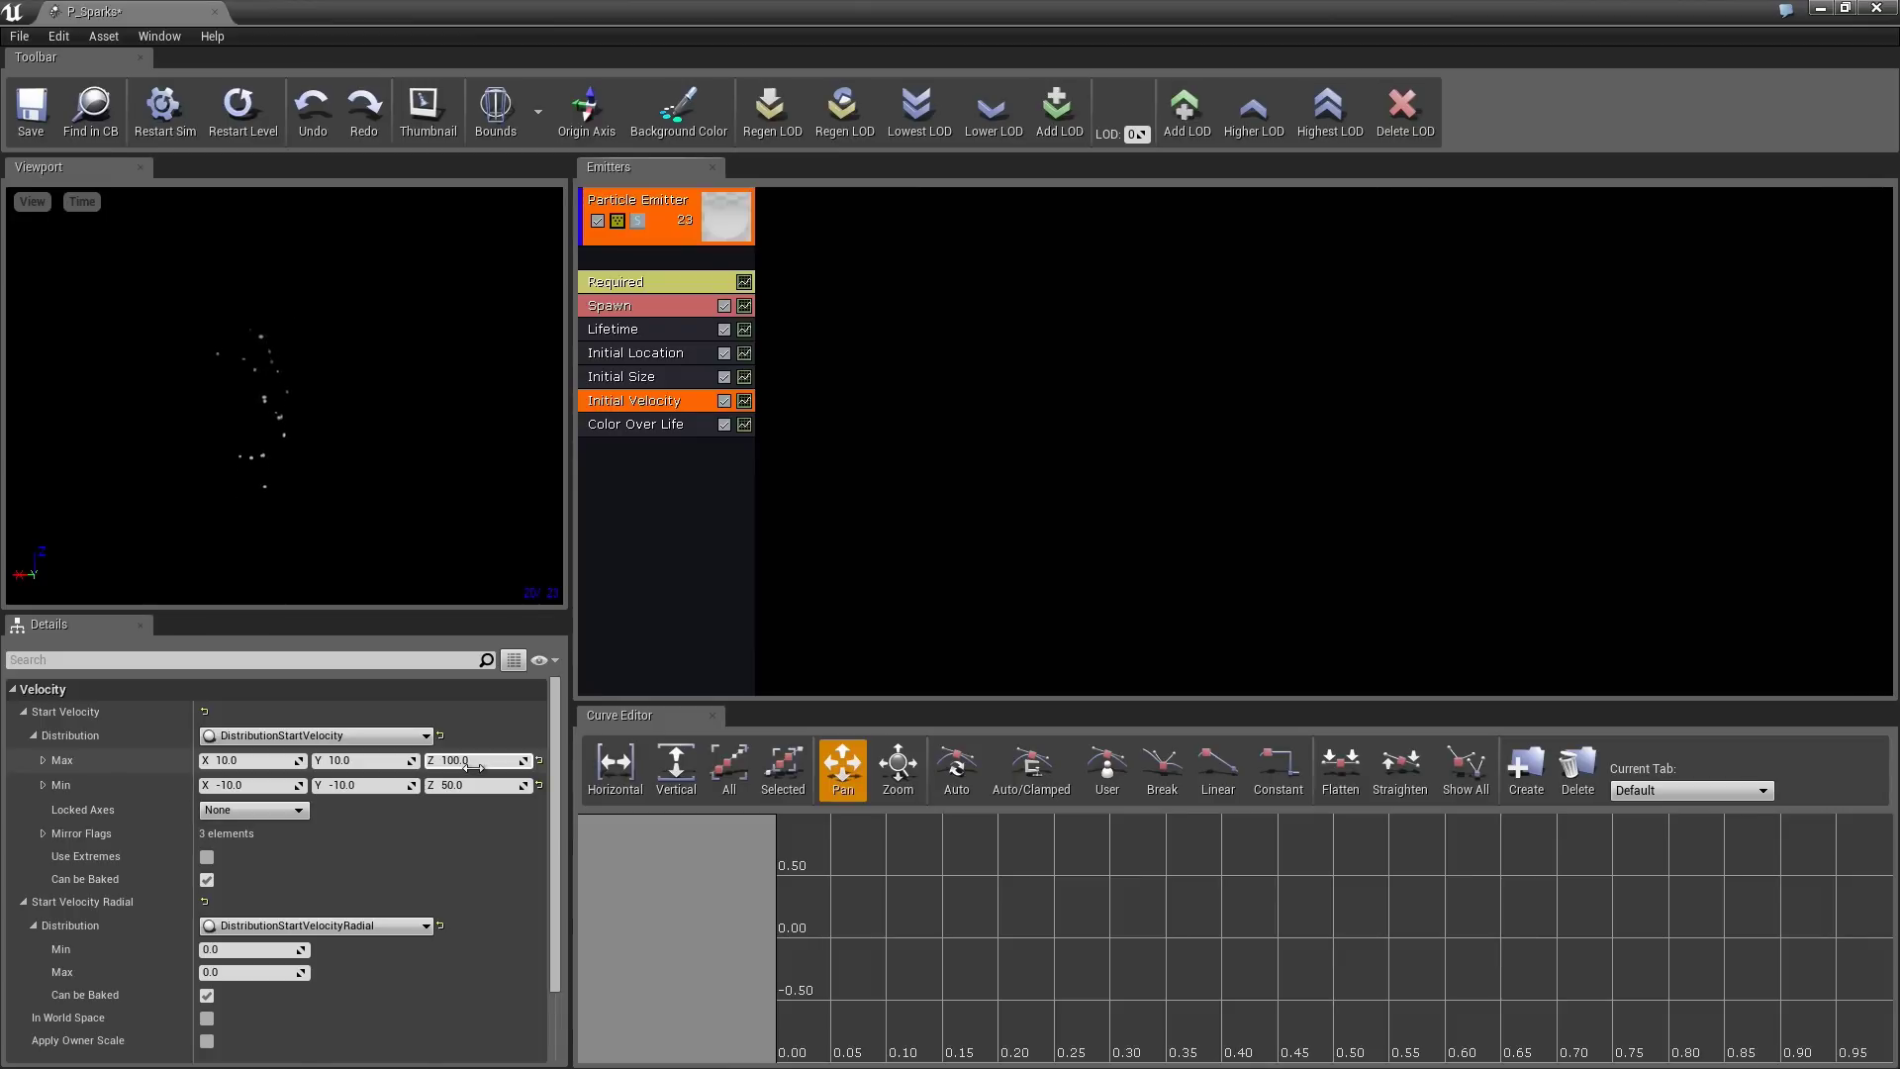
pyautogui.click(248, 760)
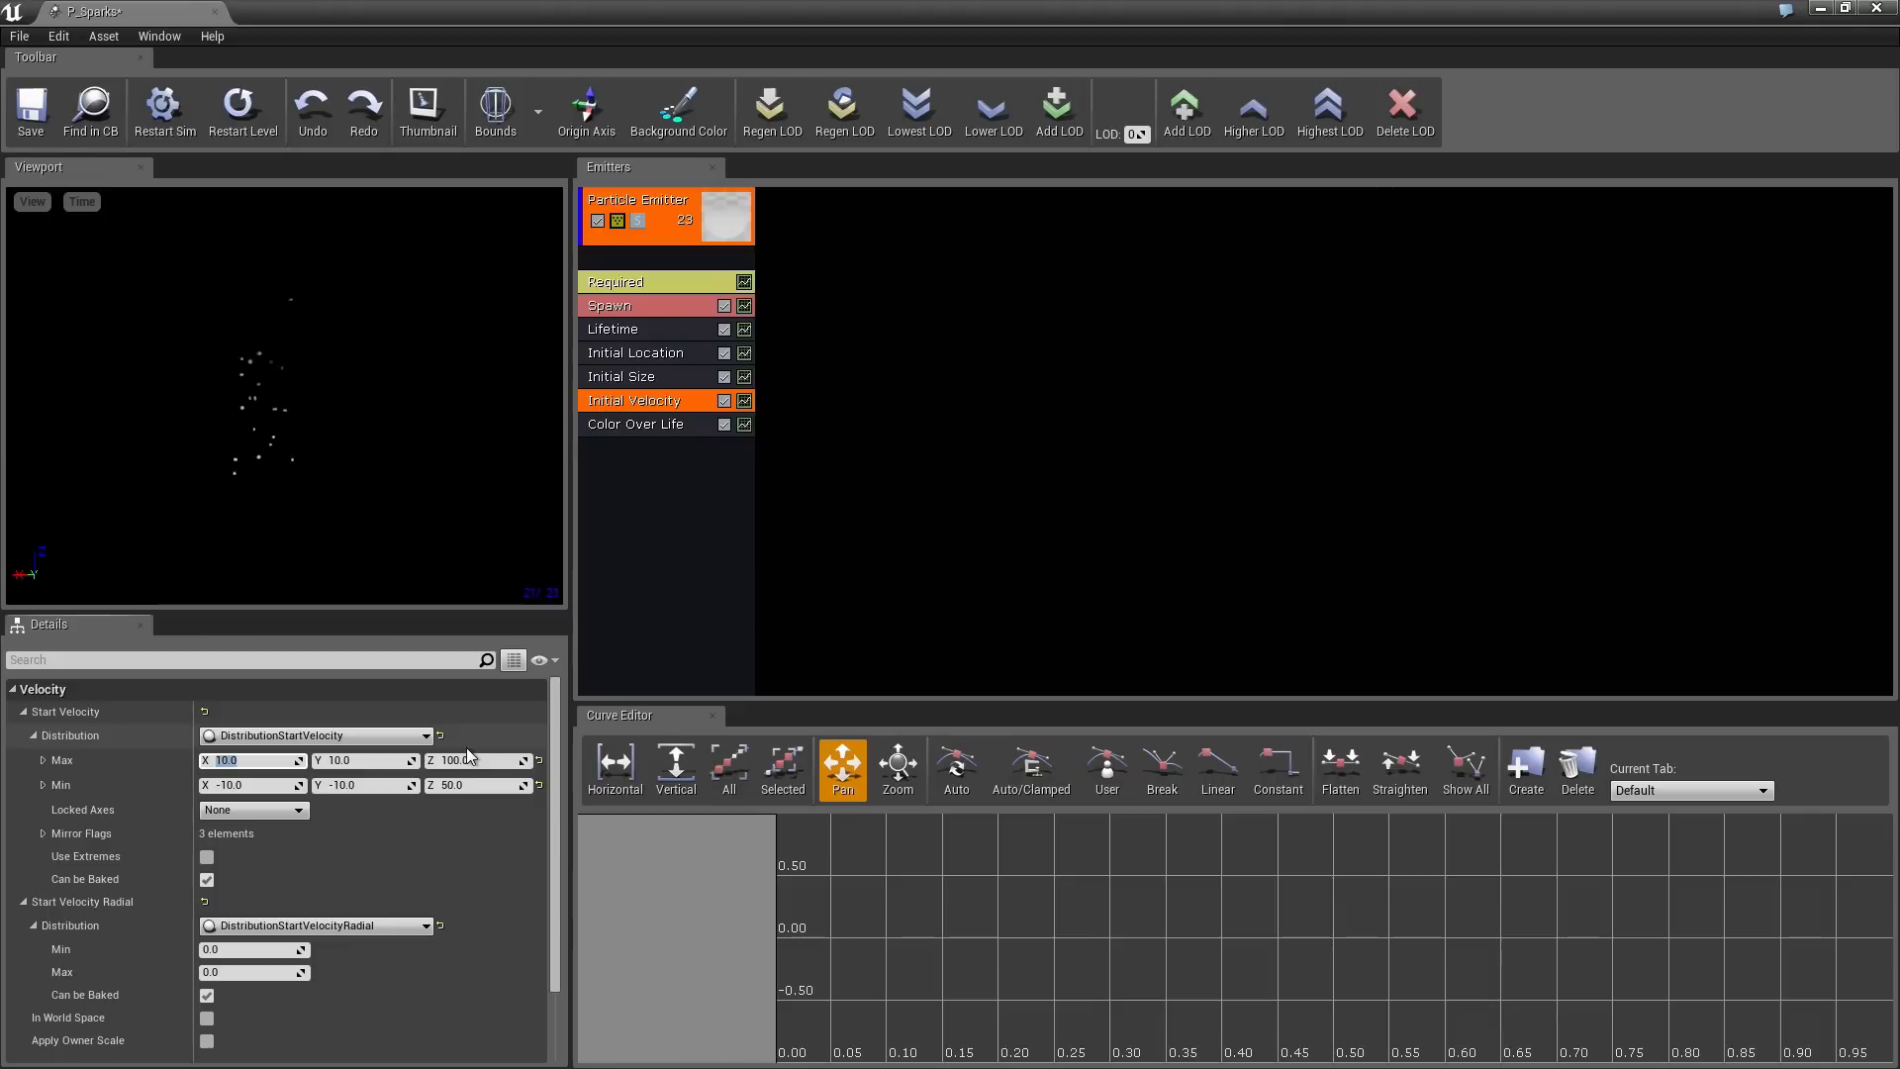
pyautogui.write('200')
pyautogui.press('Tab')
pyautogui.press('Tab')
pyautogui.press('Tab')
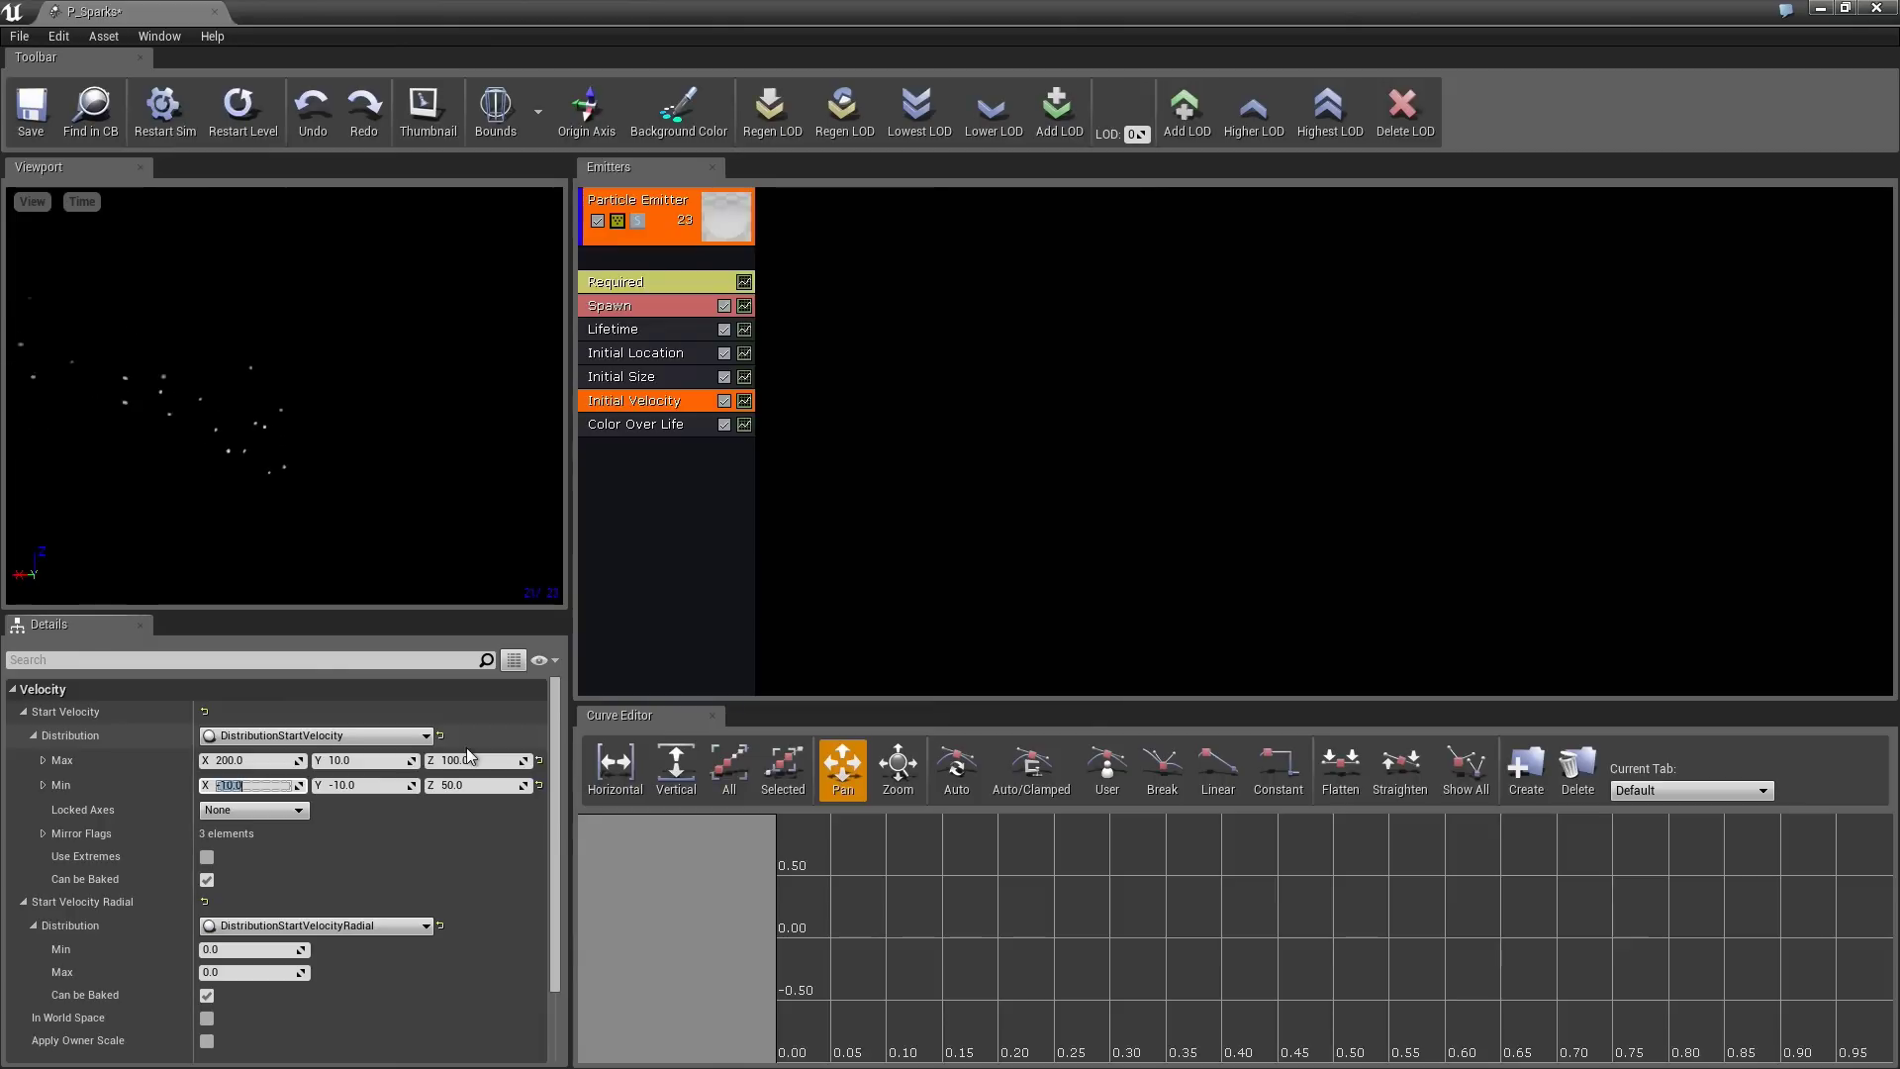
pyautogui.write('100')
pyautogui.press('Tab')
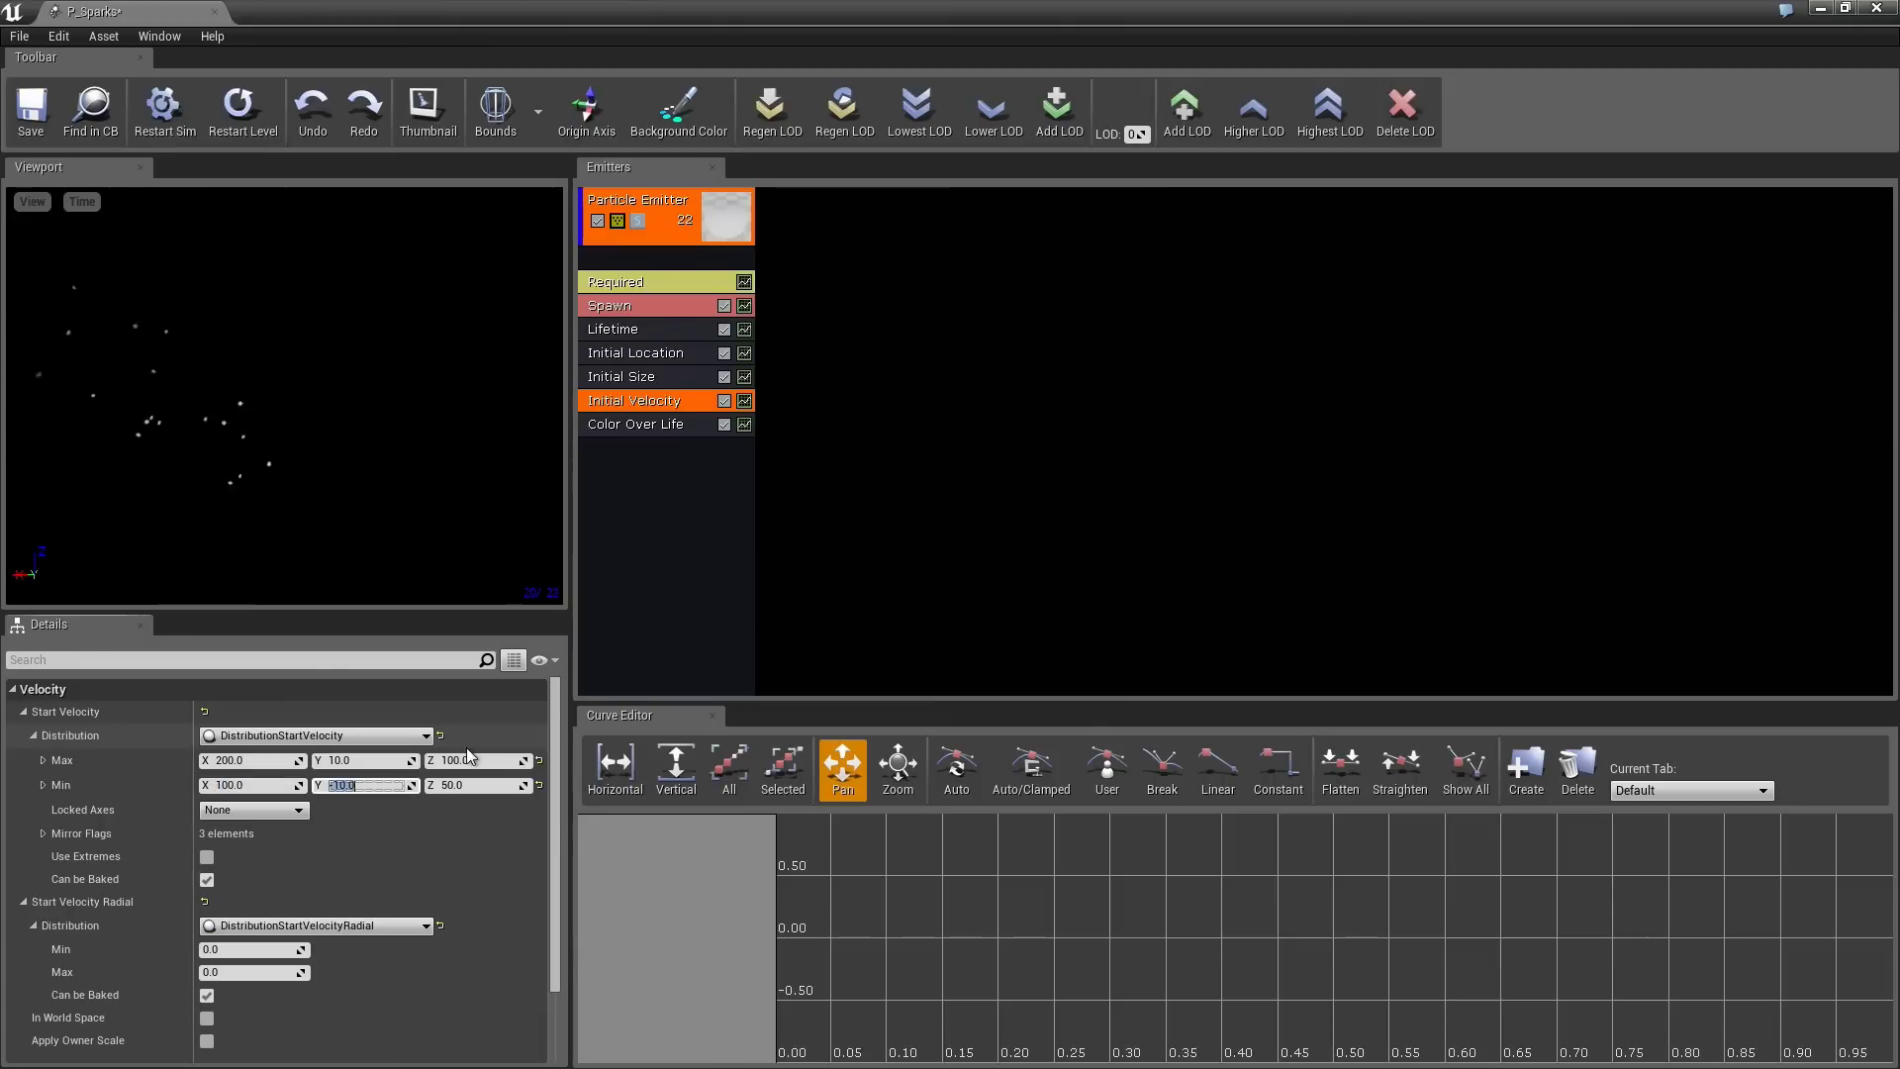
pyautogui.press('Return')
# - Set Start Velocity Max Y and Z to 20 and Min Y and Z to -20
pyautogui.click(478, 767)
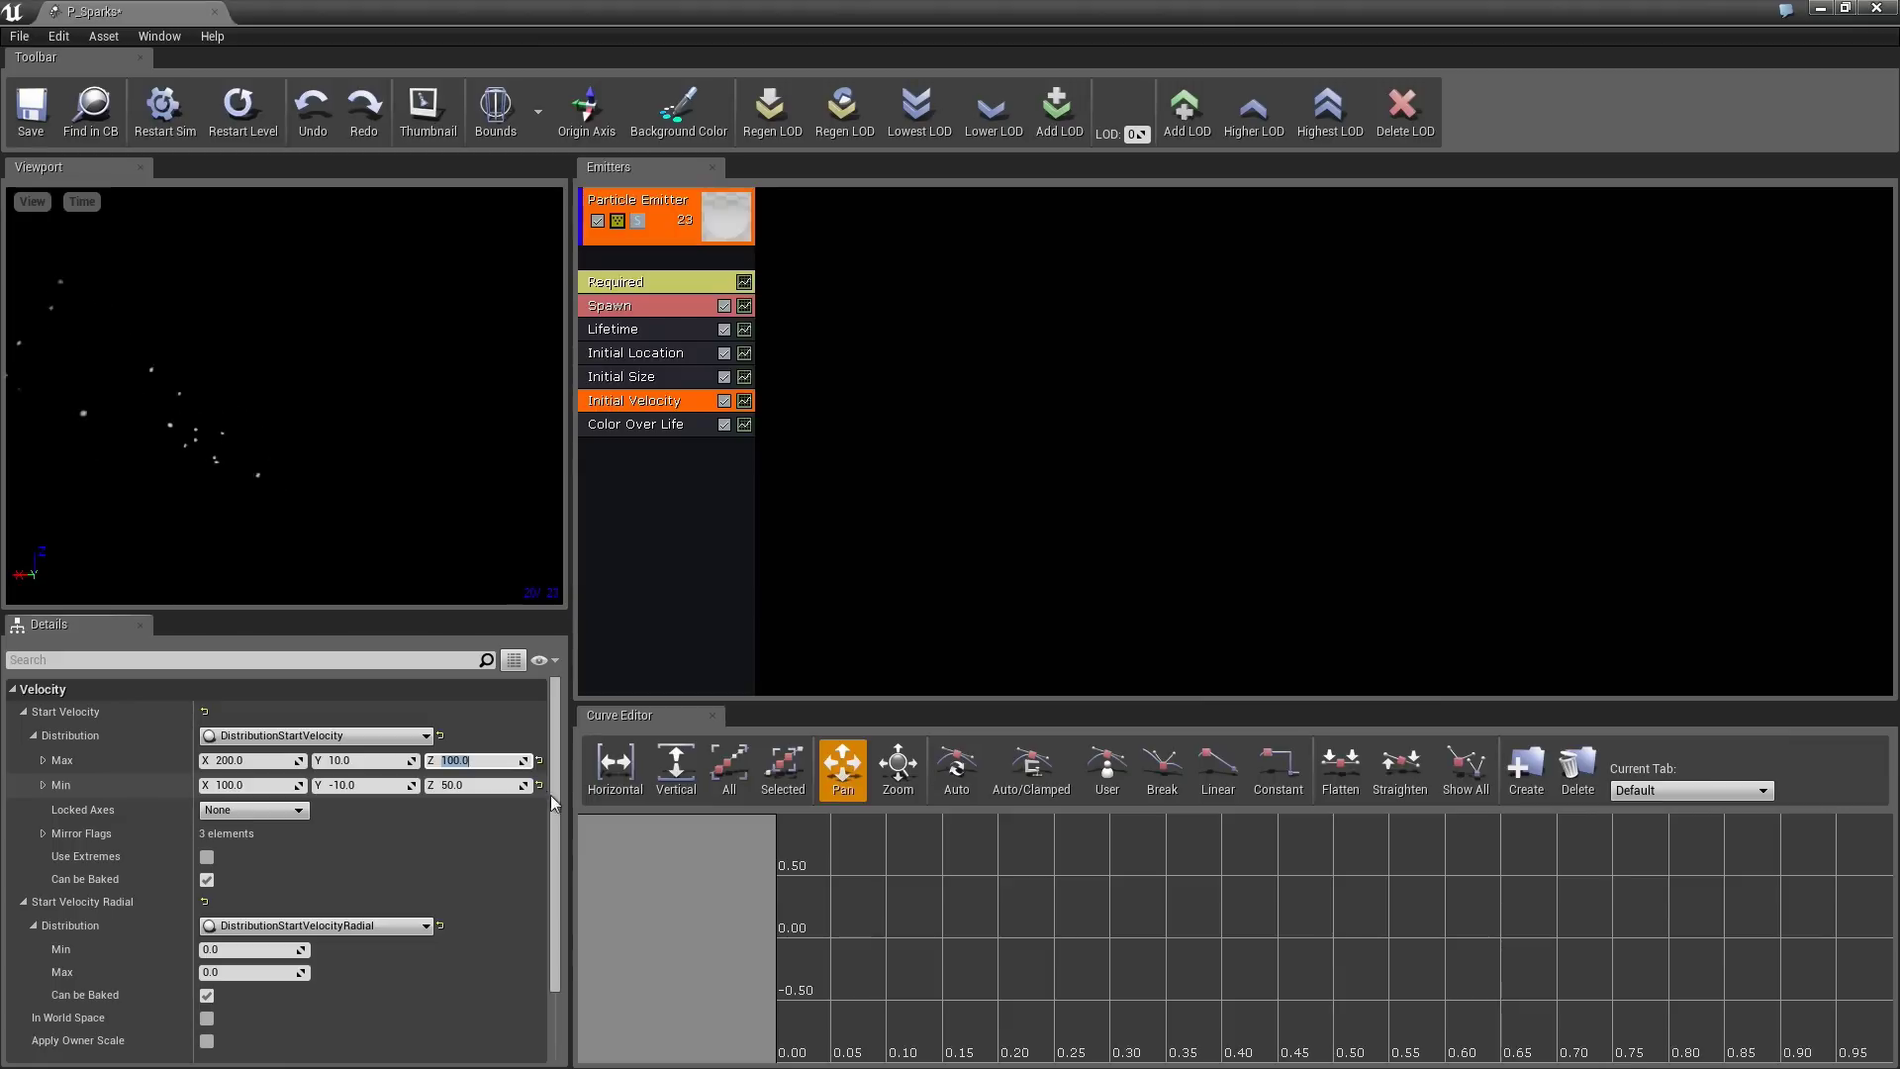
pyautogui.click(407, 763)
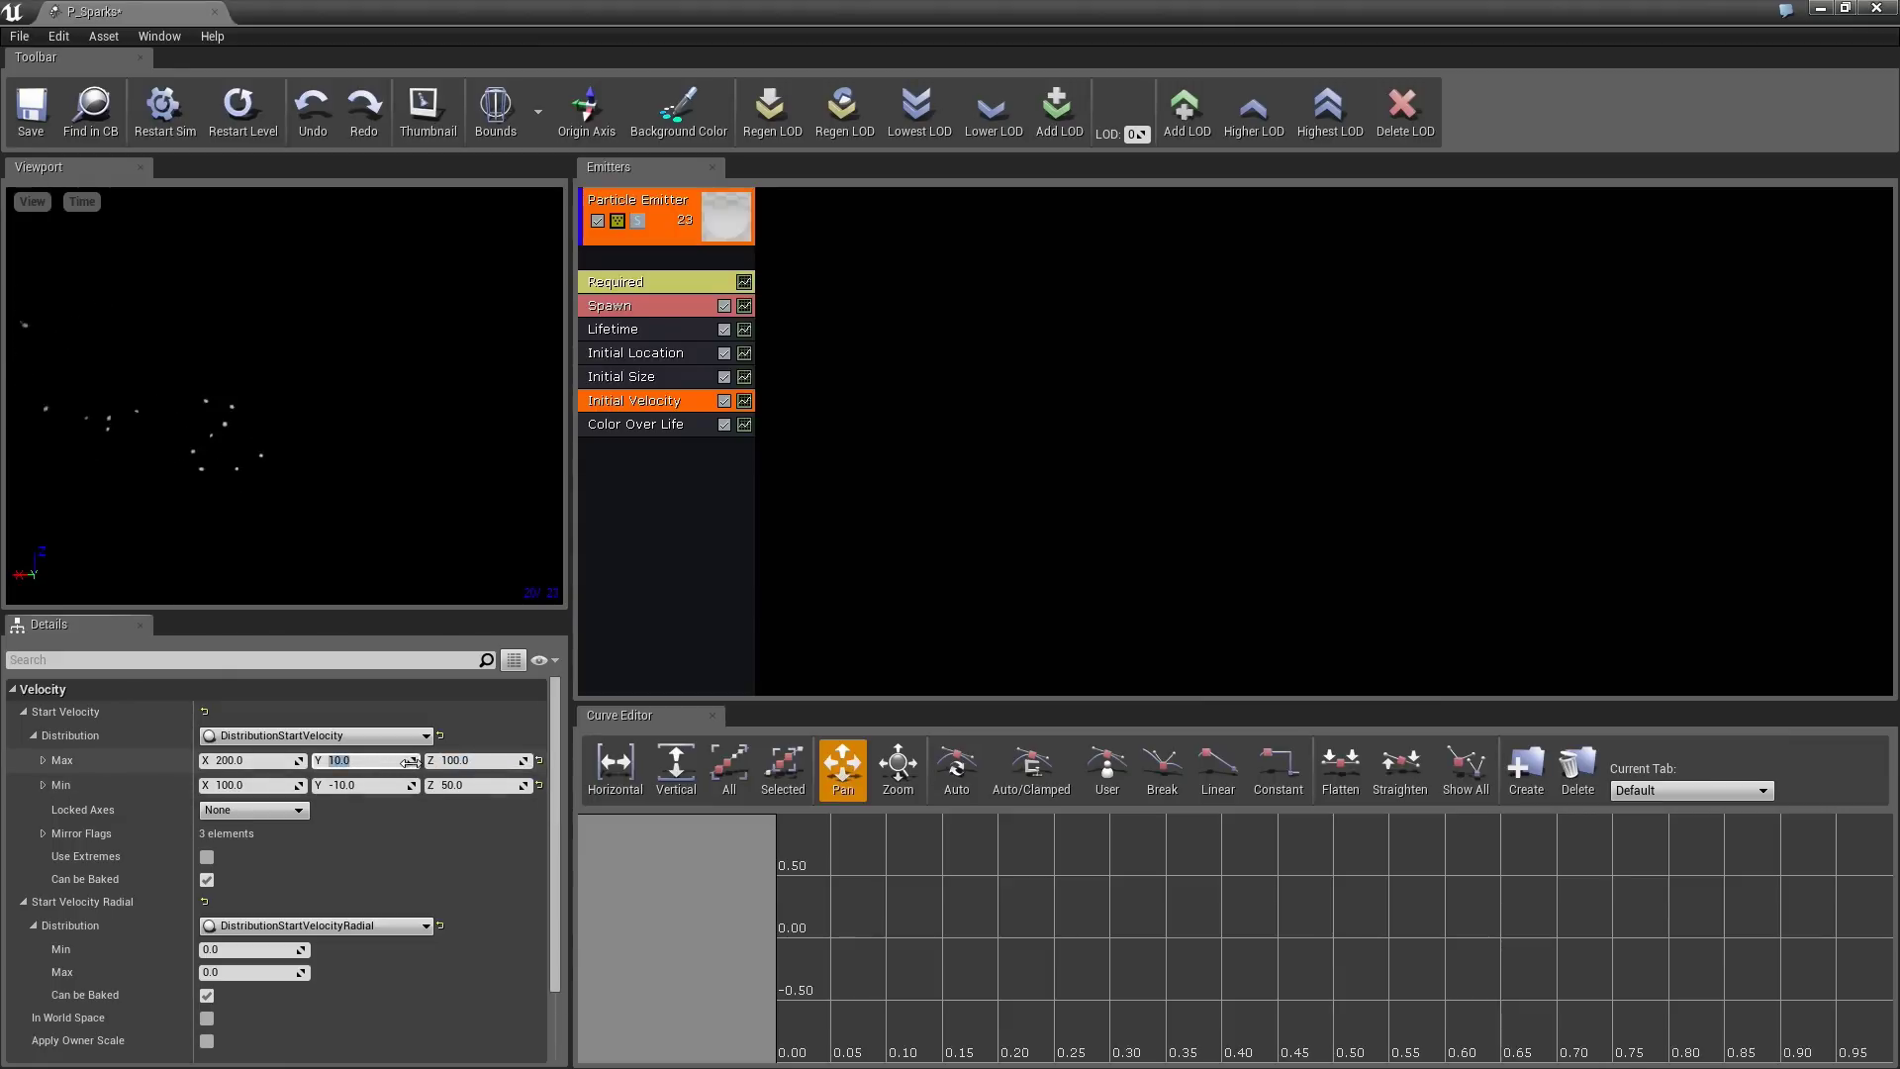
pyautogui.write('20')
pyautogui.press('Tab')
pyautogui.write('20')
pyautogui.press('Tab')
pyautogui.press('Tab')
pyautogui.write('-20')
pyautogui.press('Tab')
pyautogui.write('-20')
# - Raise the placed P_Sparks emitter up onto the wall with the move gizmo
pyautogui.moveTo(366, 19); pyautogui.dragTo(1899, 260)
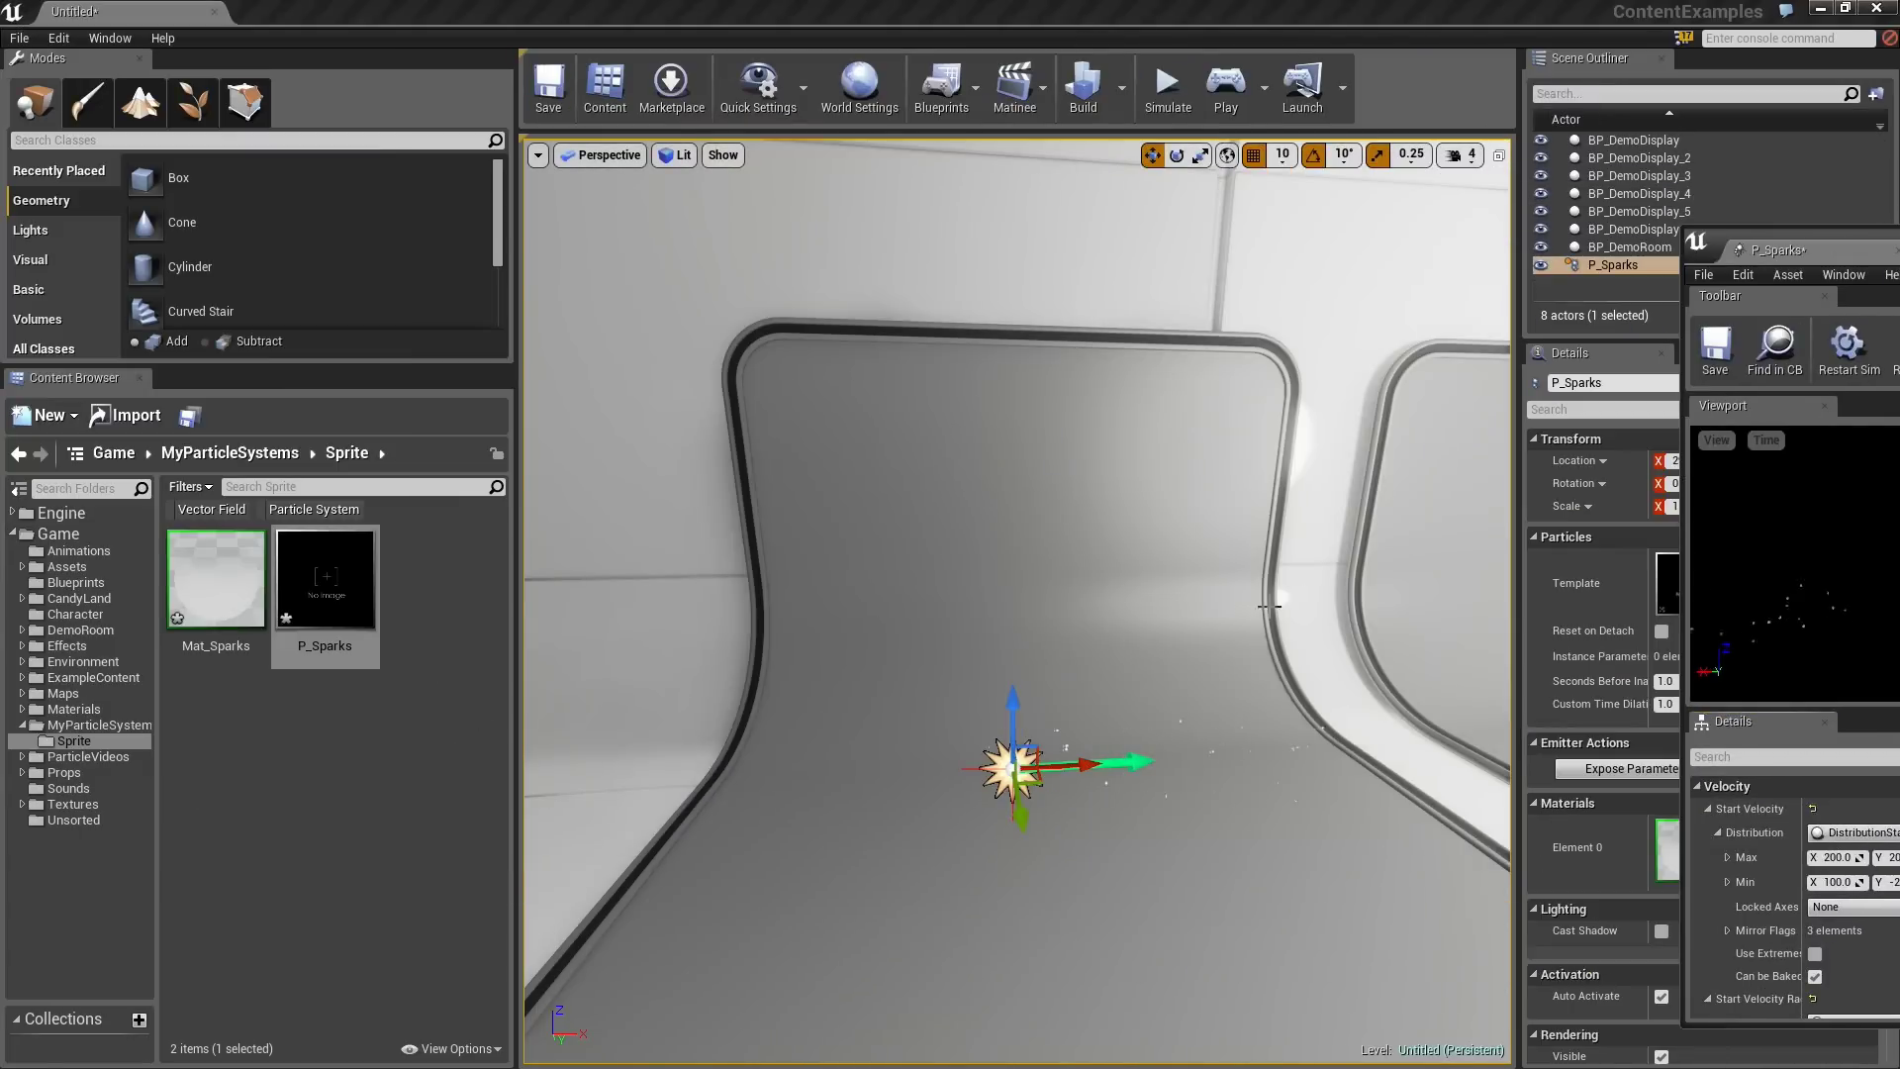
pyautogui.click(1034, 743)
pyautogui.moveTo(1034, 743); pyautogui.dragTo(756, 473)
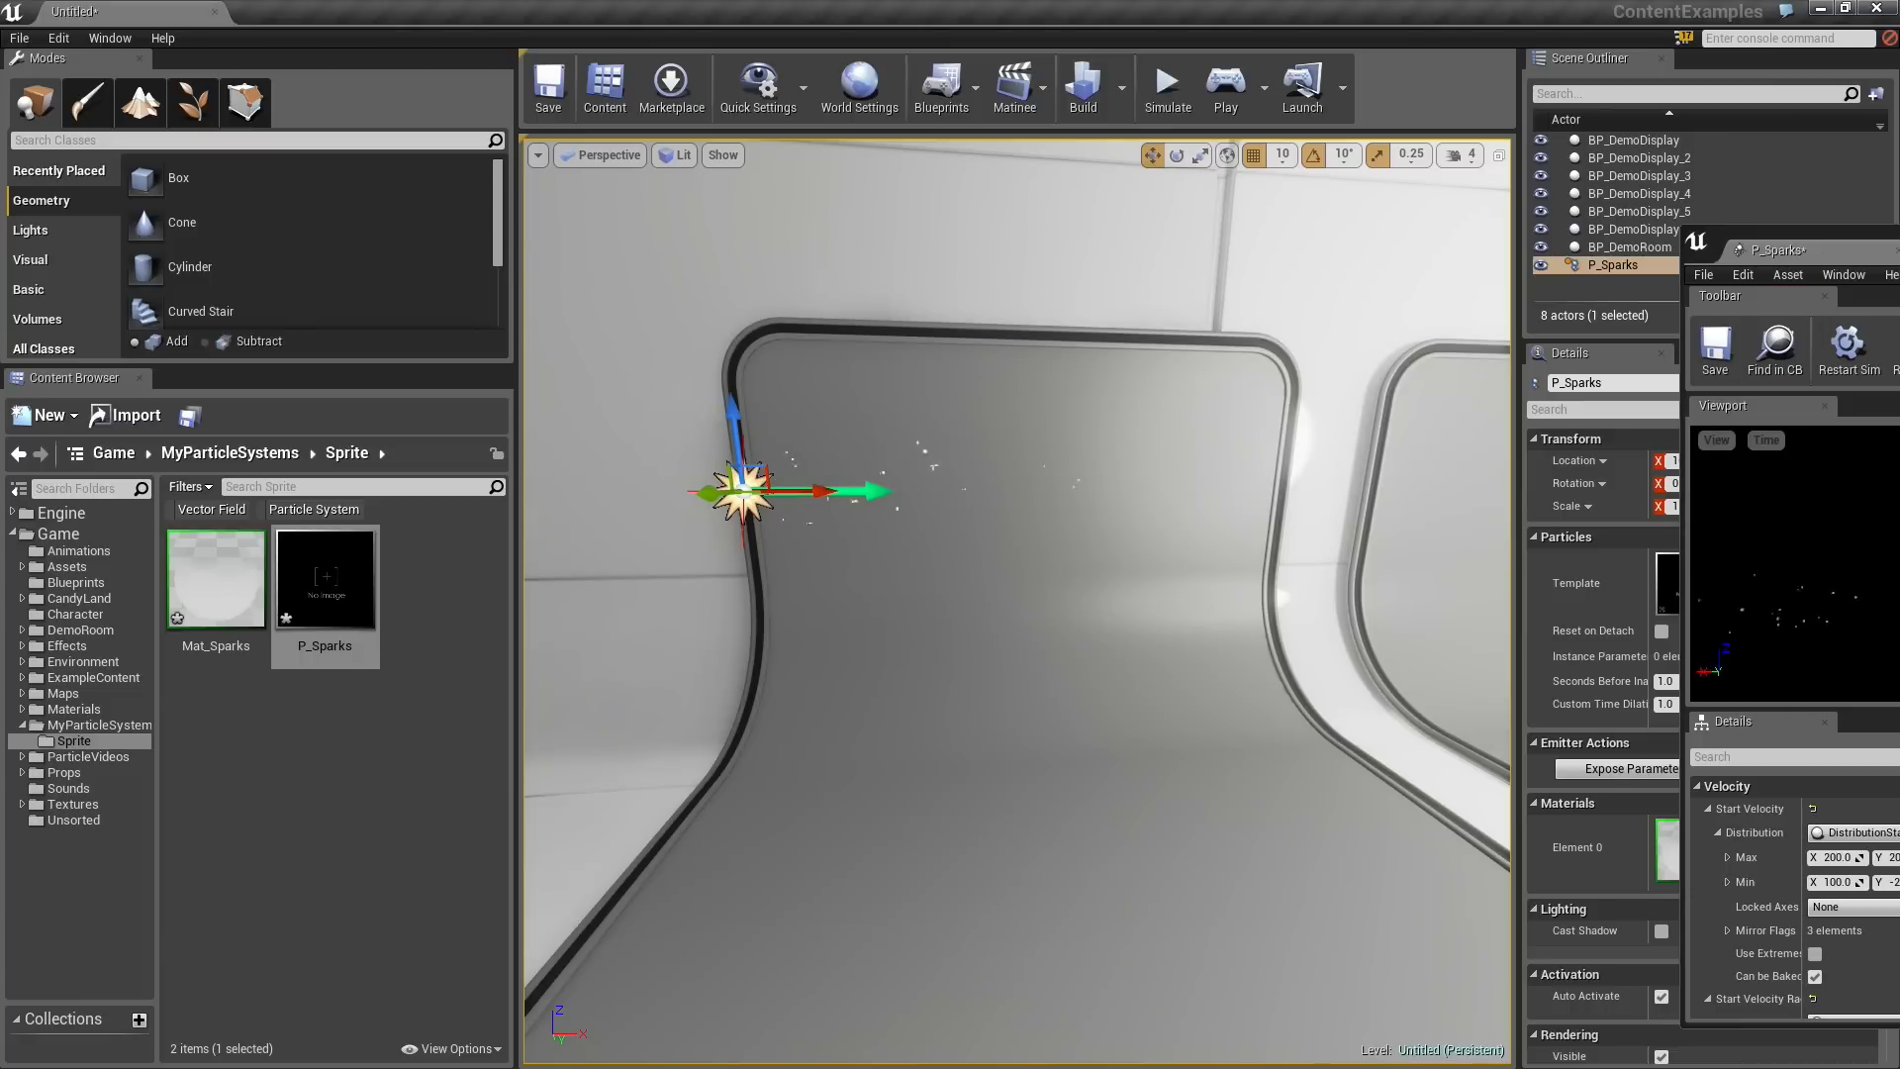
# - Snap Cascade to the right half beside the level and widen its preview panes
pyautogui.moveTo(1781, 249); pyautogui.dragTo(1090, 176)
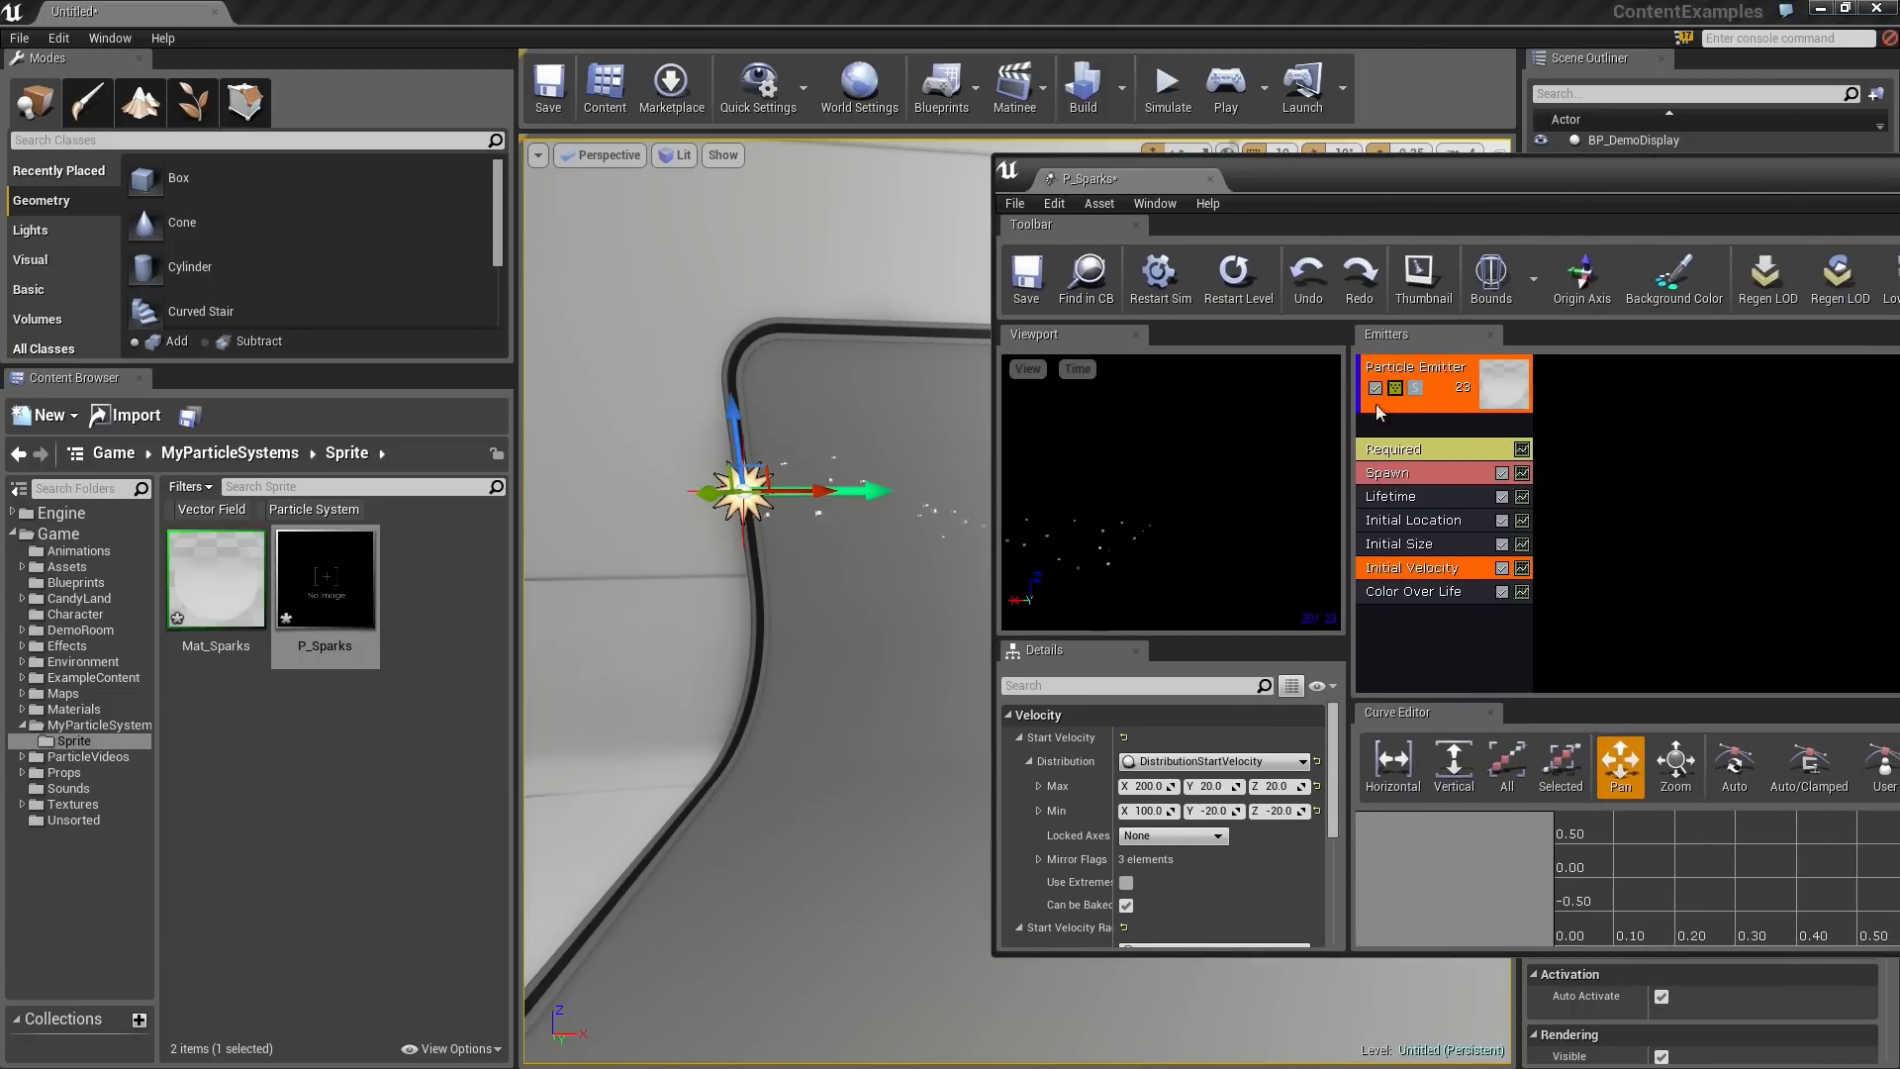
pyautogui.moveTo(811, 693)
pyautogui.mouseDown(button='right')
pyautogui.moveTo(891, 692)
pyautogui.moveTo(821, 693)
pyautogui.mouseUp(button='right')
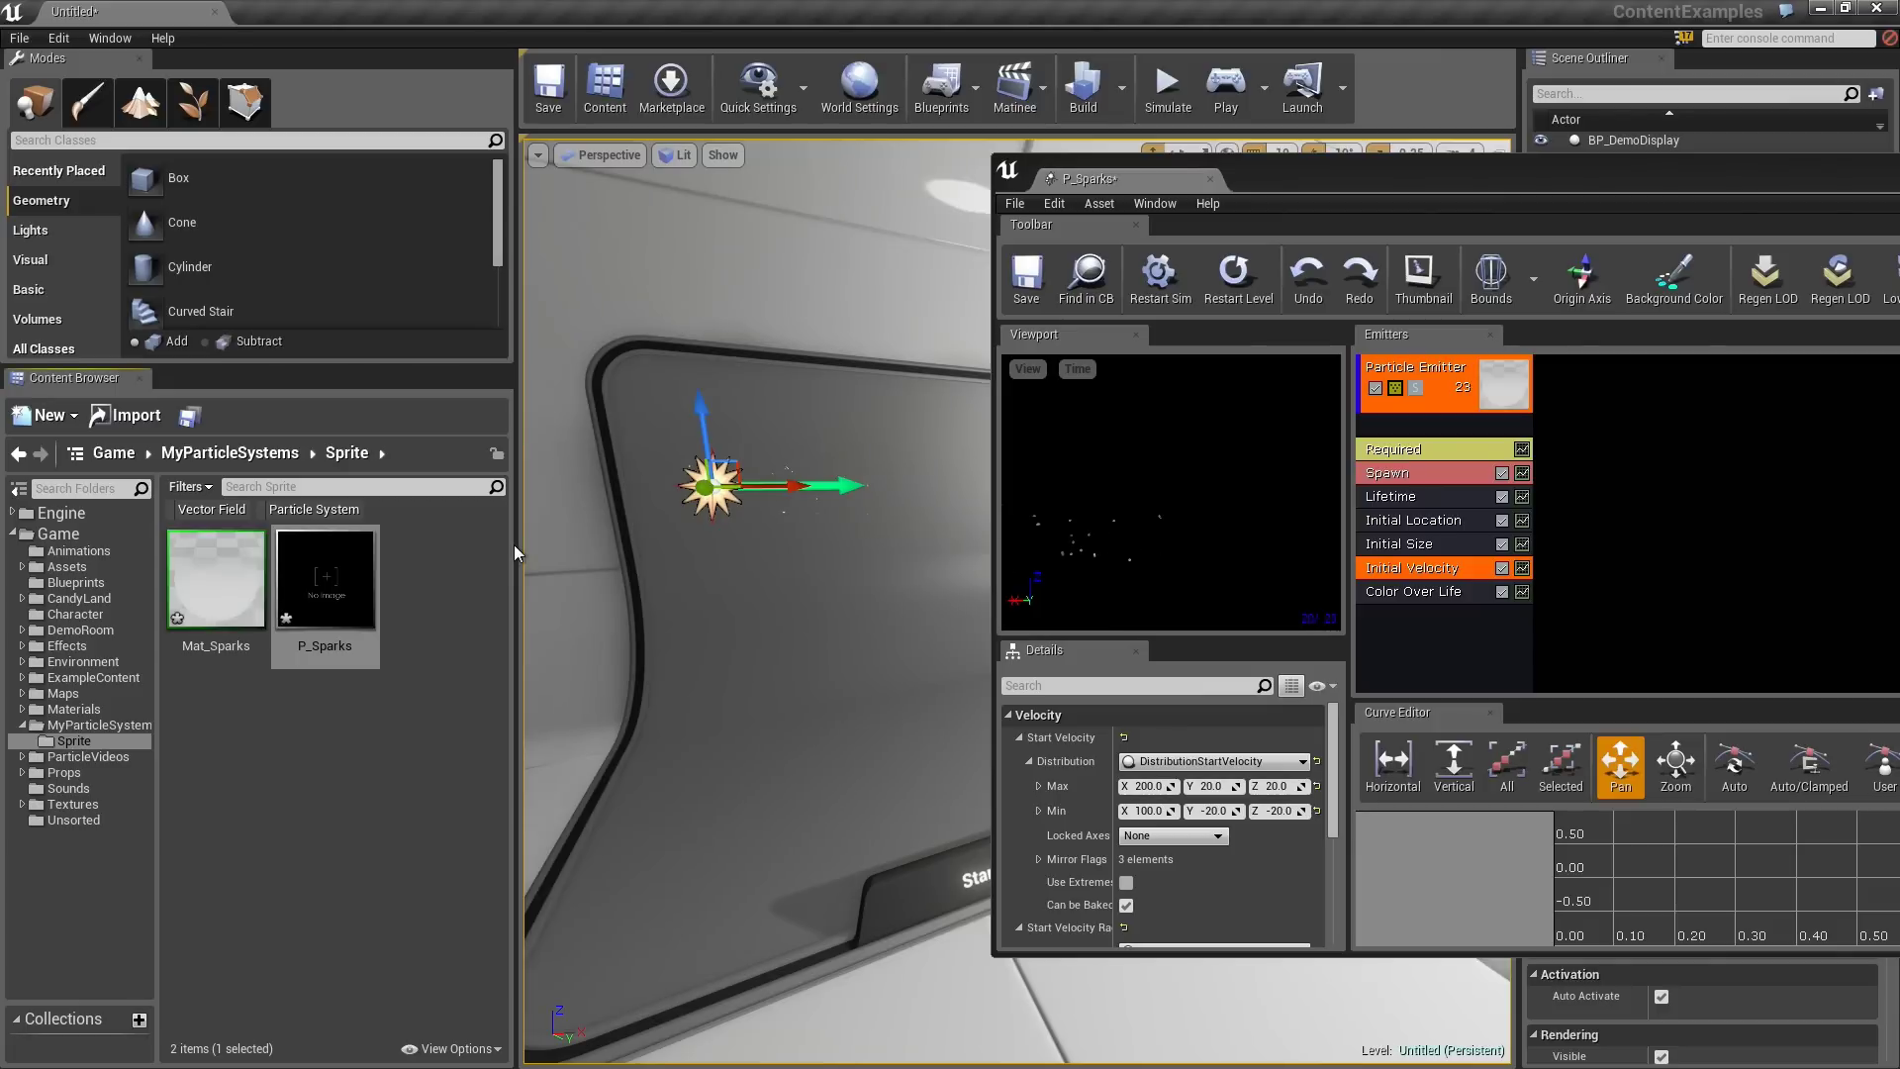
pyautogui.moveTo(514, 553); pyautogui.dragTo(166, 552)
pyautogui.moveTo(1465, 170); pyautogui.dragTo(924, 97)
pyautogui.press('super+Right')
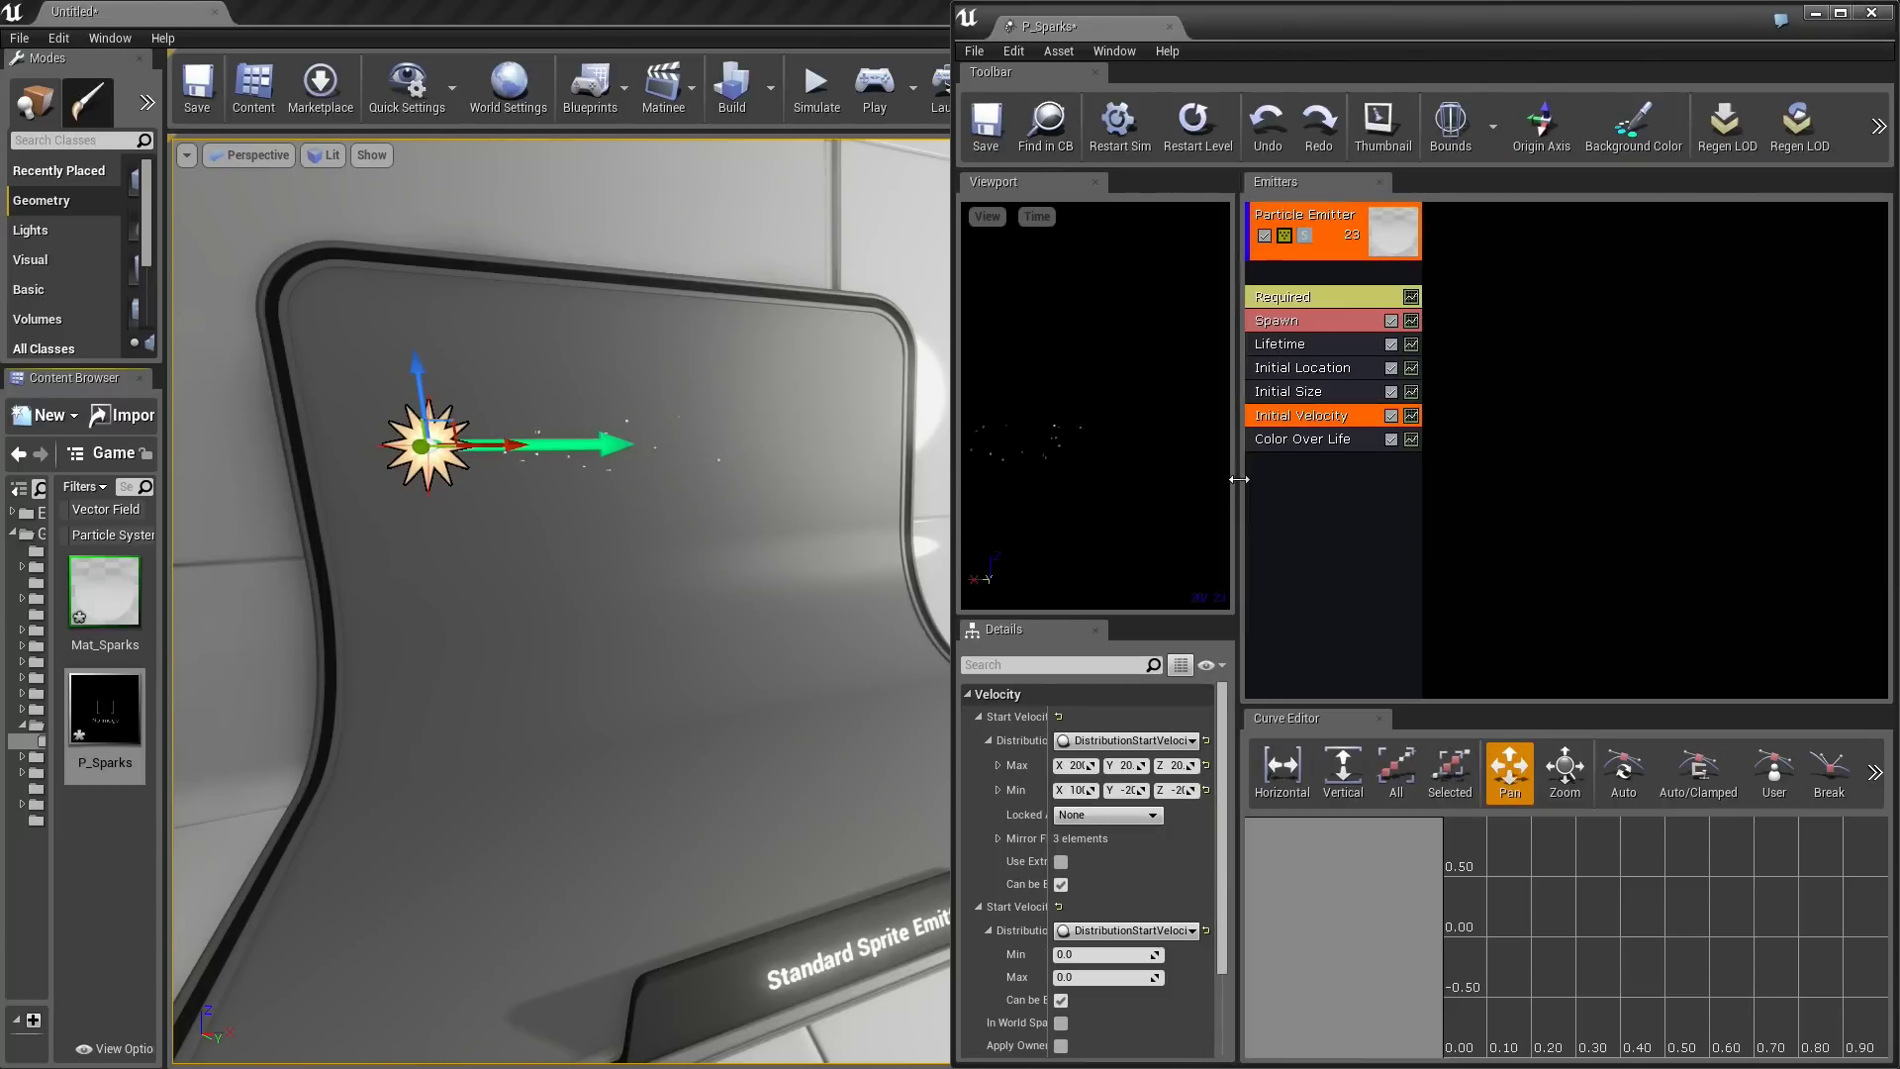
pyautogui.moveTo(1237, 536); pyautogui.dragTo(1494, 533)
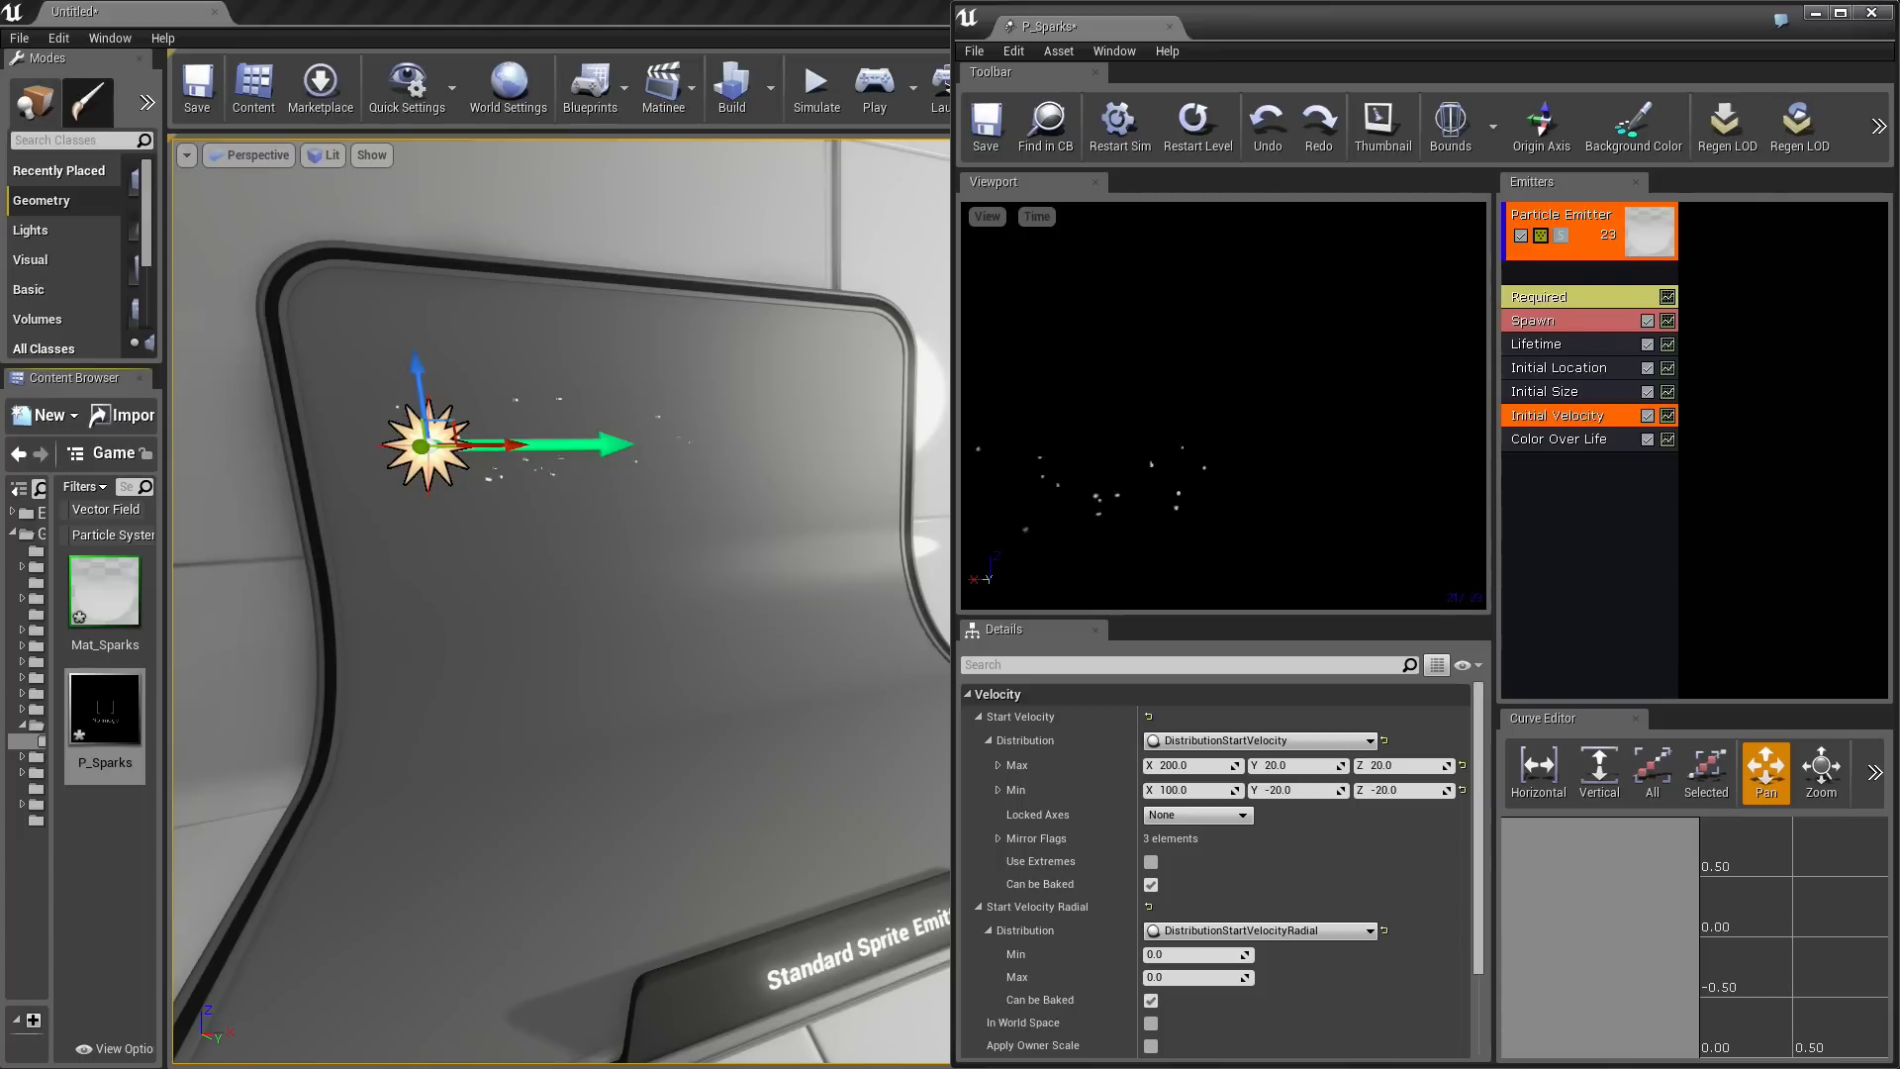
pyautogui.scroll(-1, 458, 526)
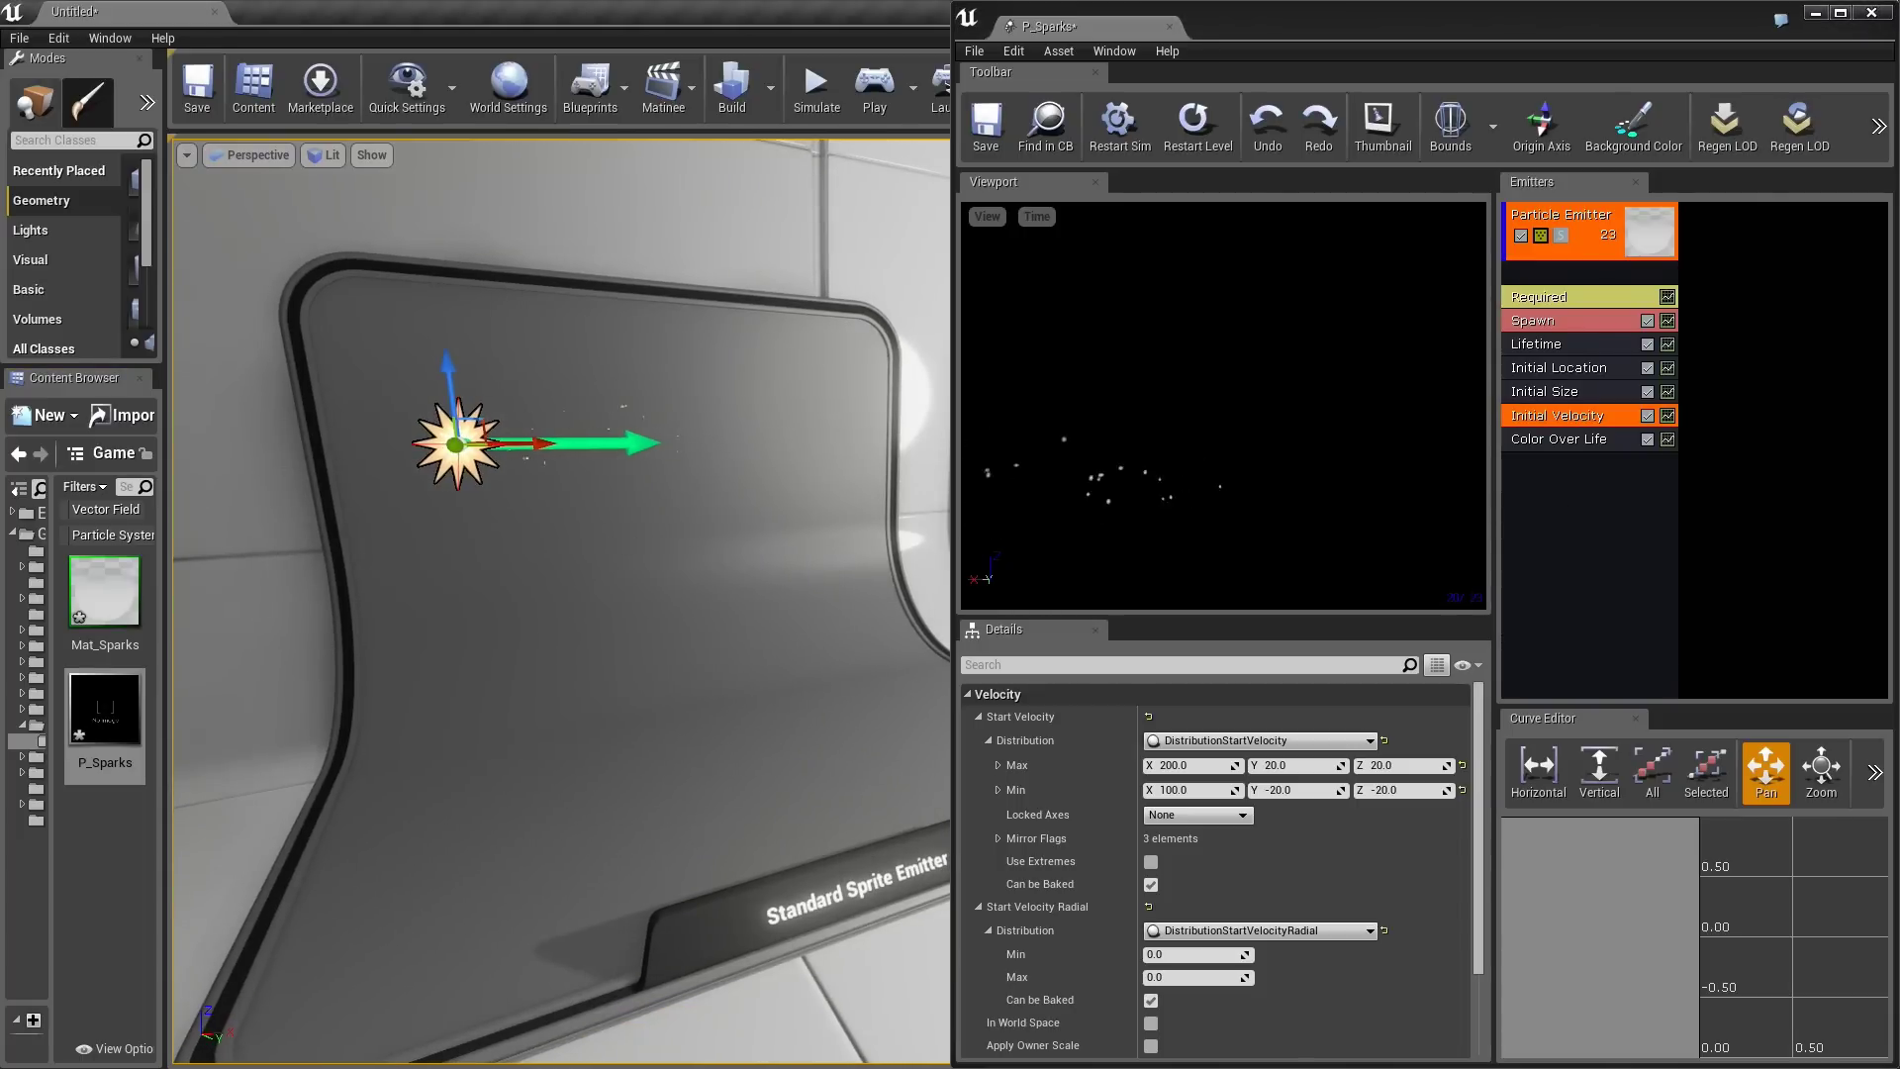
pyautogui.moveTo(1228, 396); pyautogui.dragTo(1376, 396)
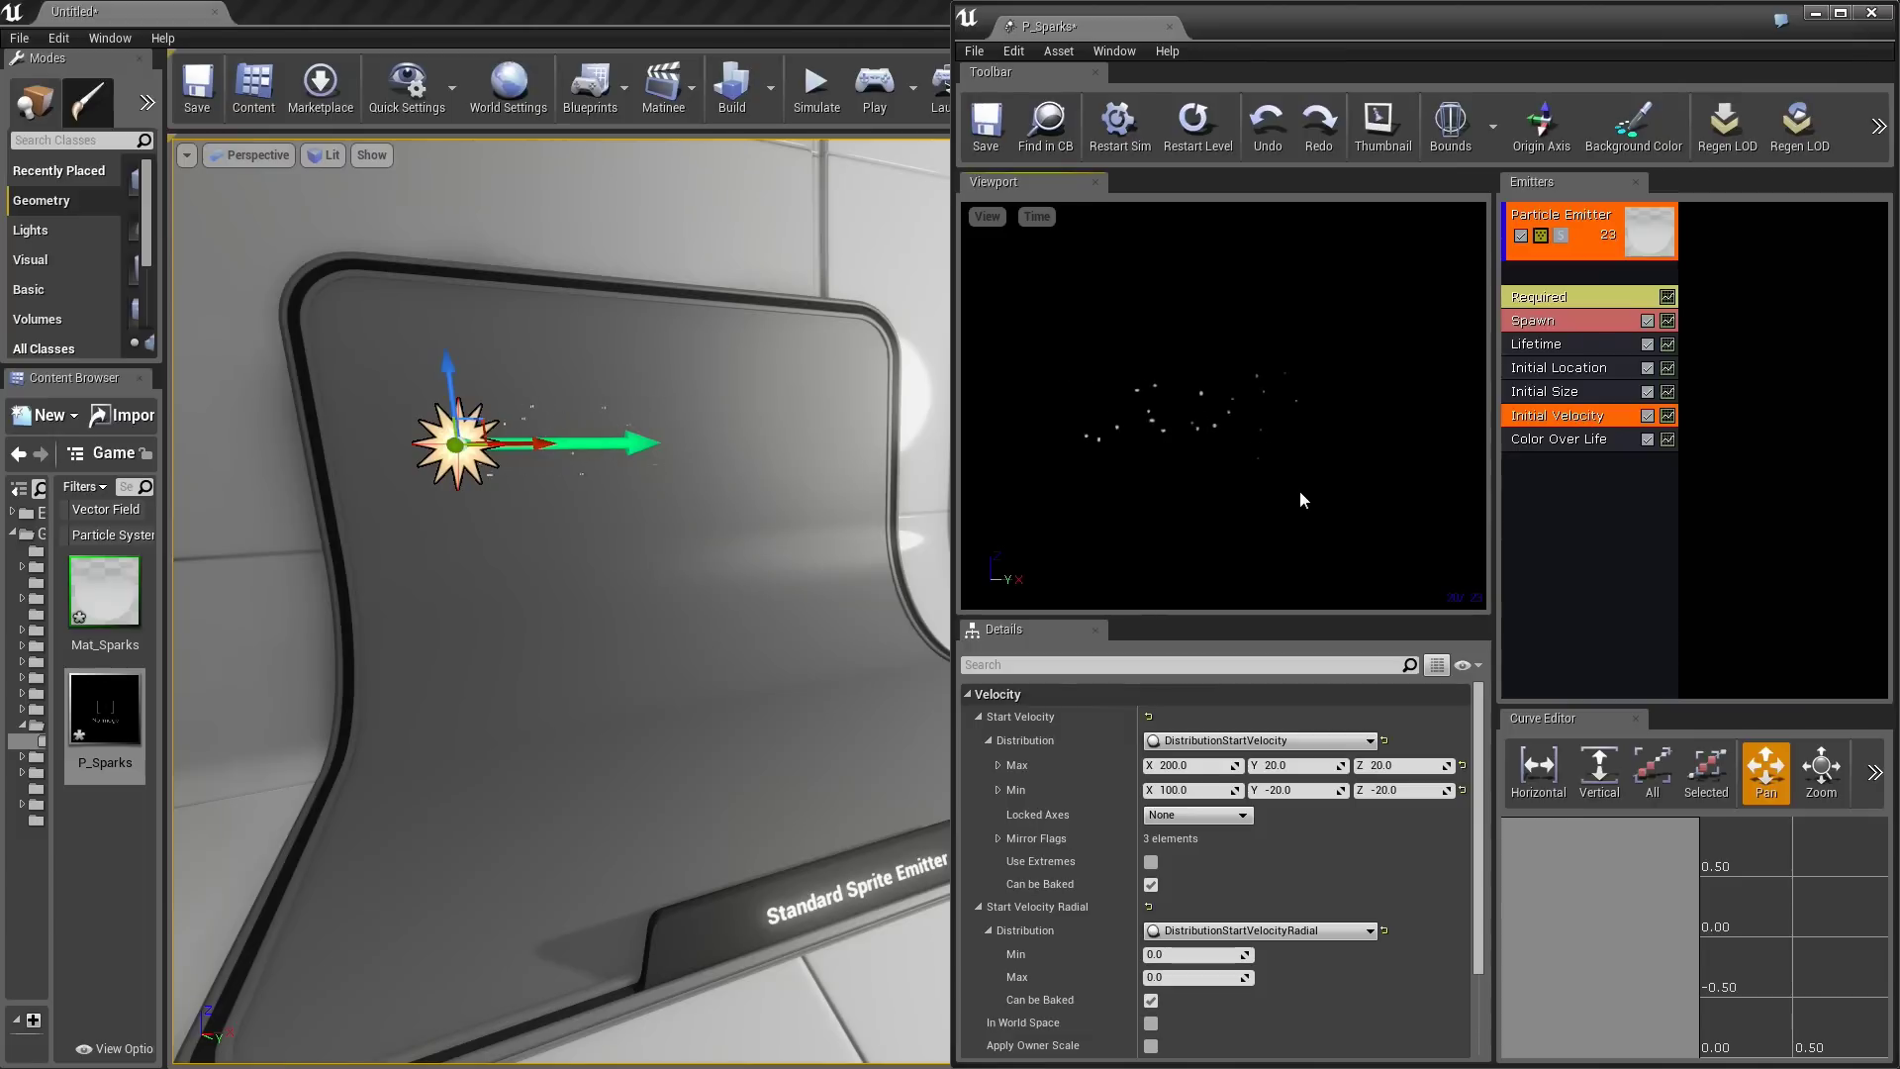
# - Set the Lifetime distribution Min to 4 and edit its Max, giving a 4.0–5.0 second range
pyautogui.click(1560, 342)
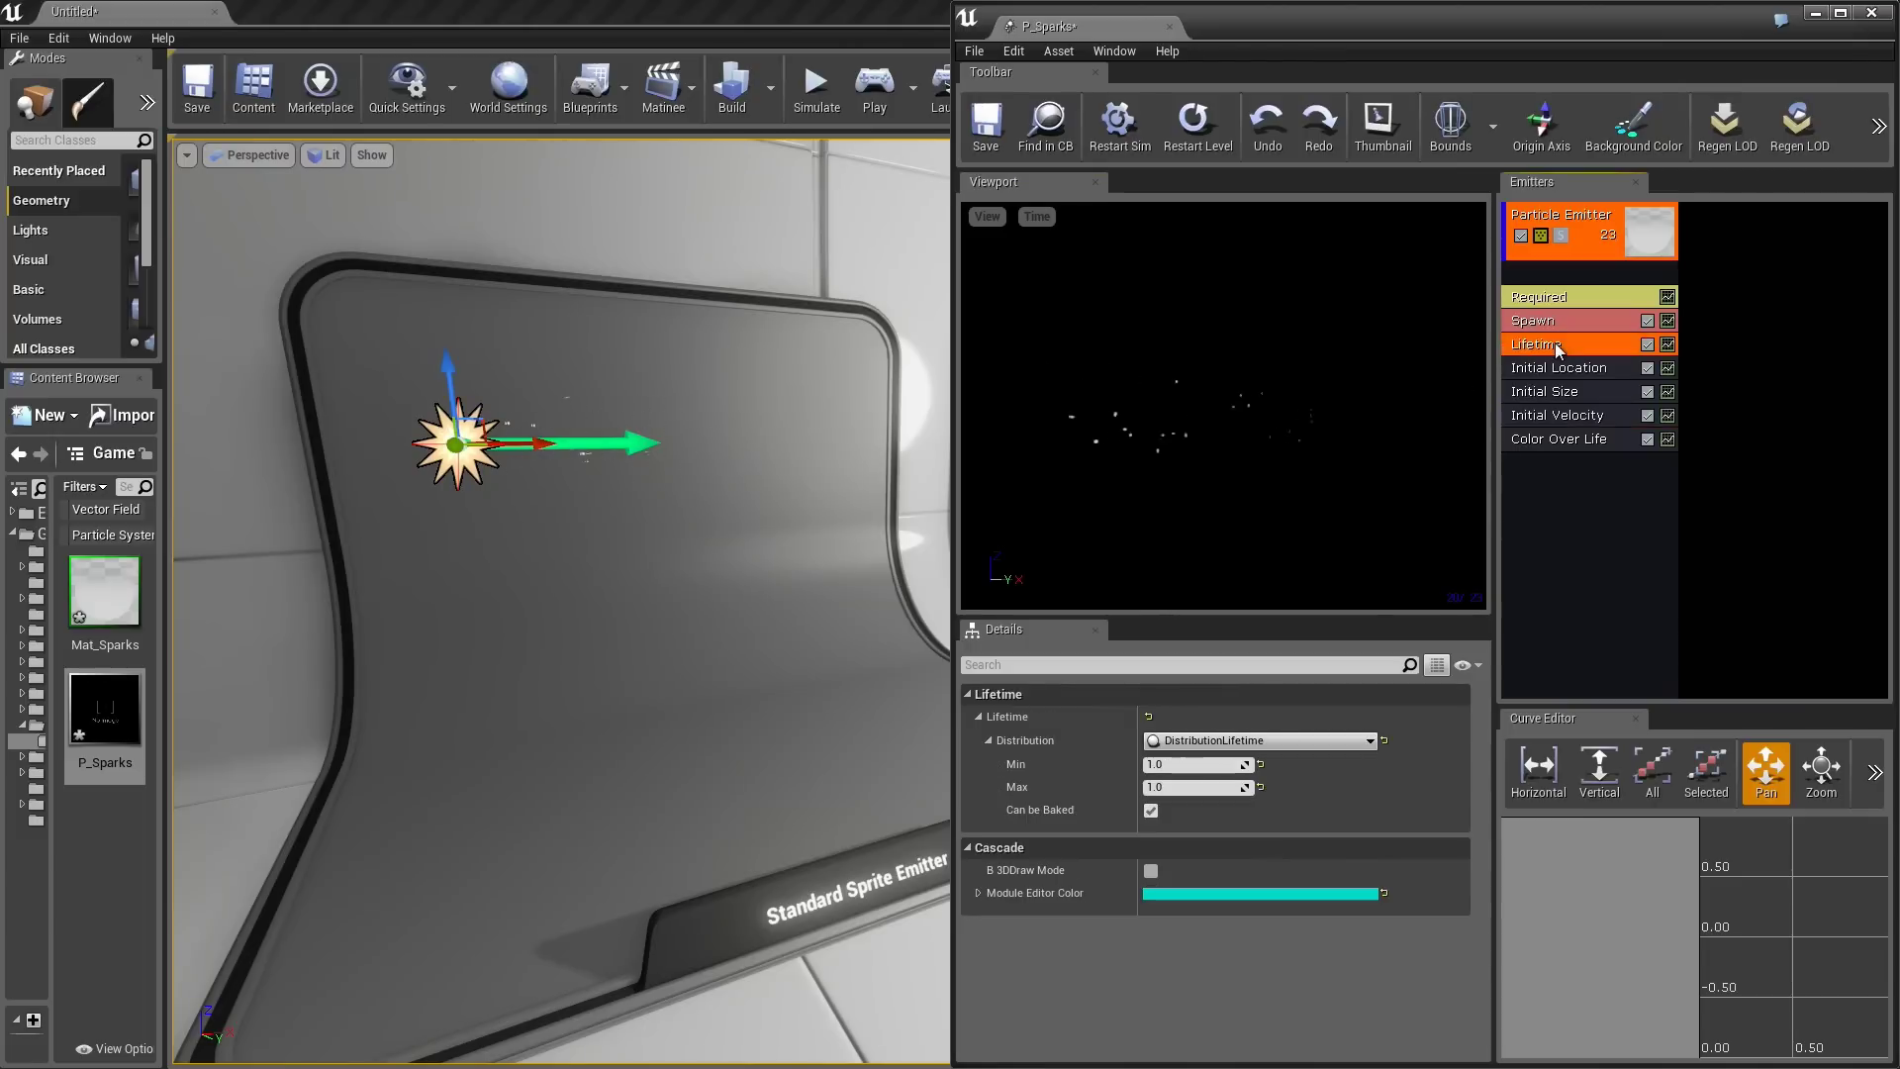
pyautogui.click(1170, 765)
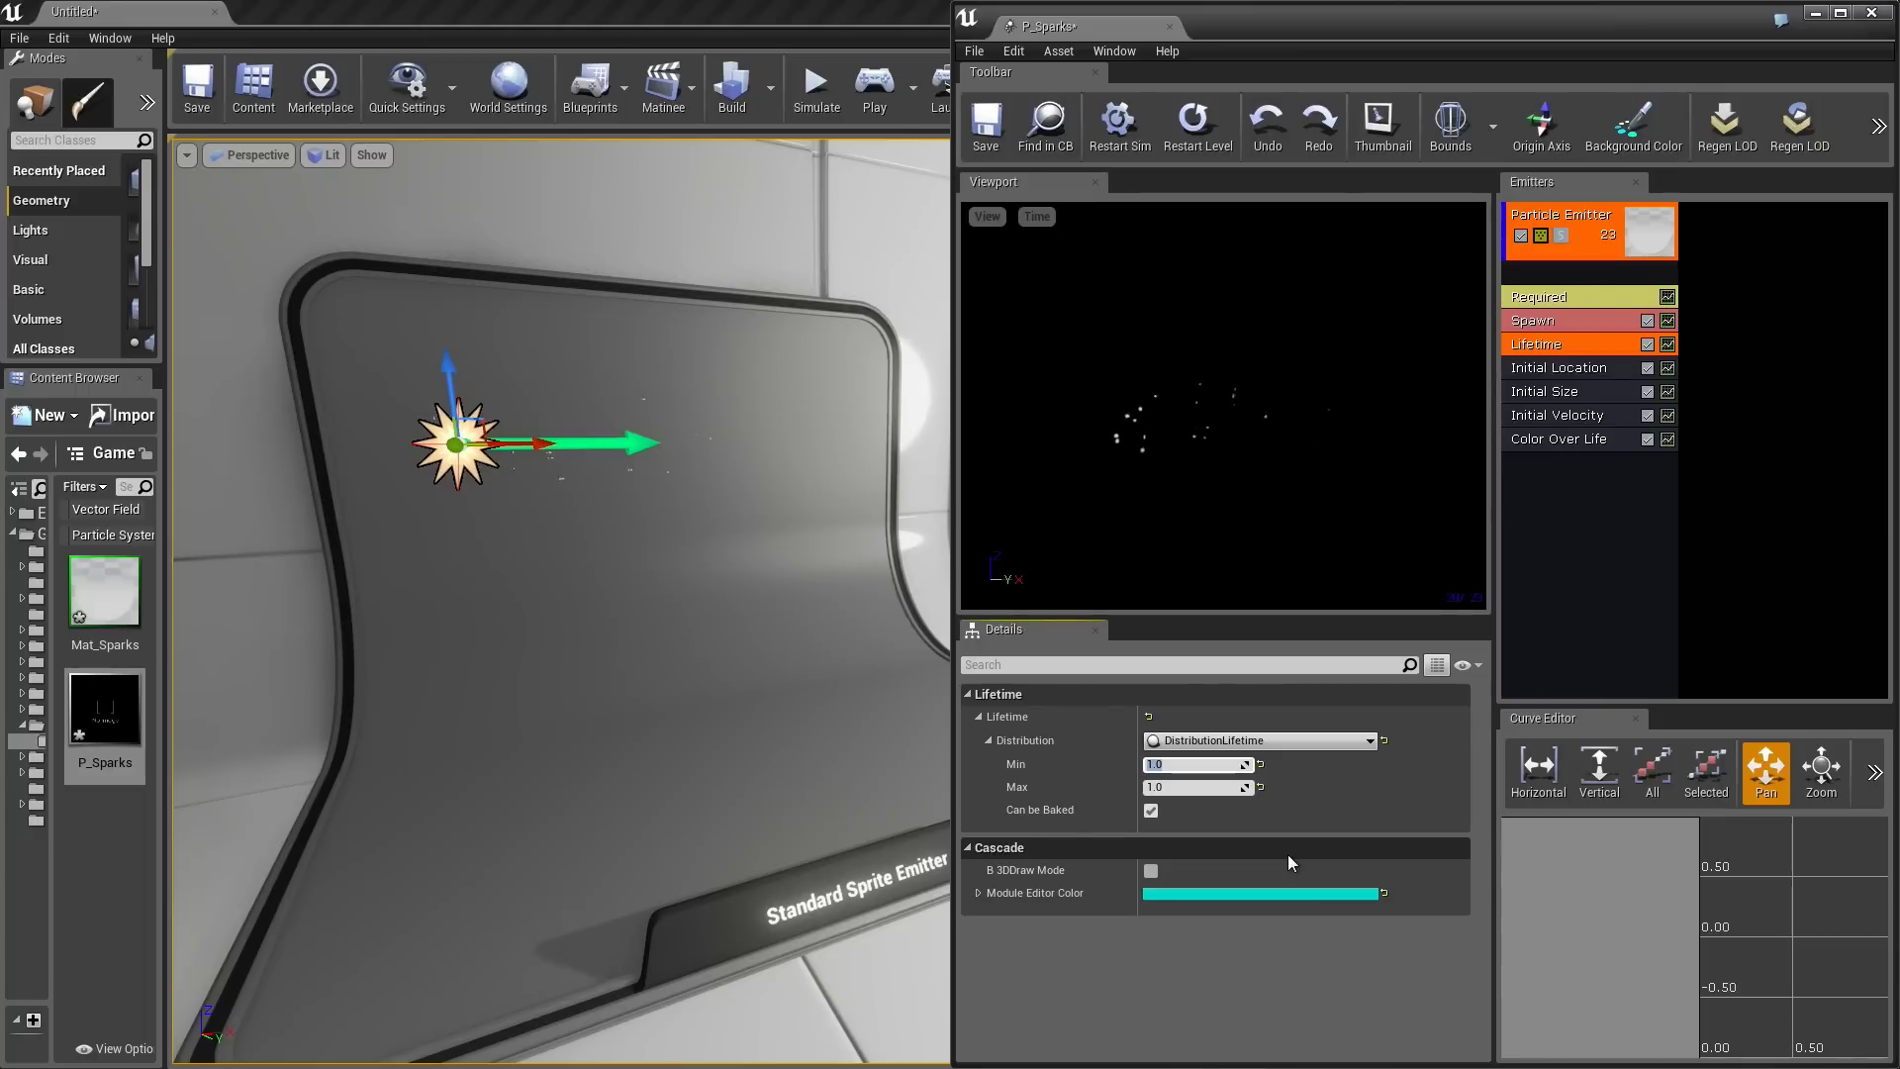
pyautogui.write('4')
pyautogui.press('Tab')
pyautogui.write('8.0')
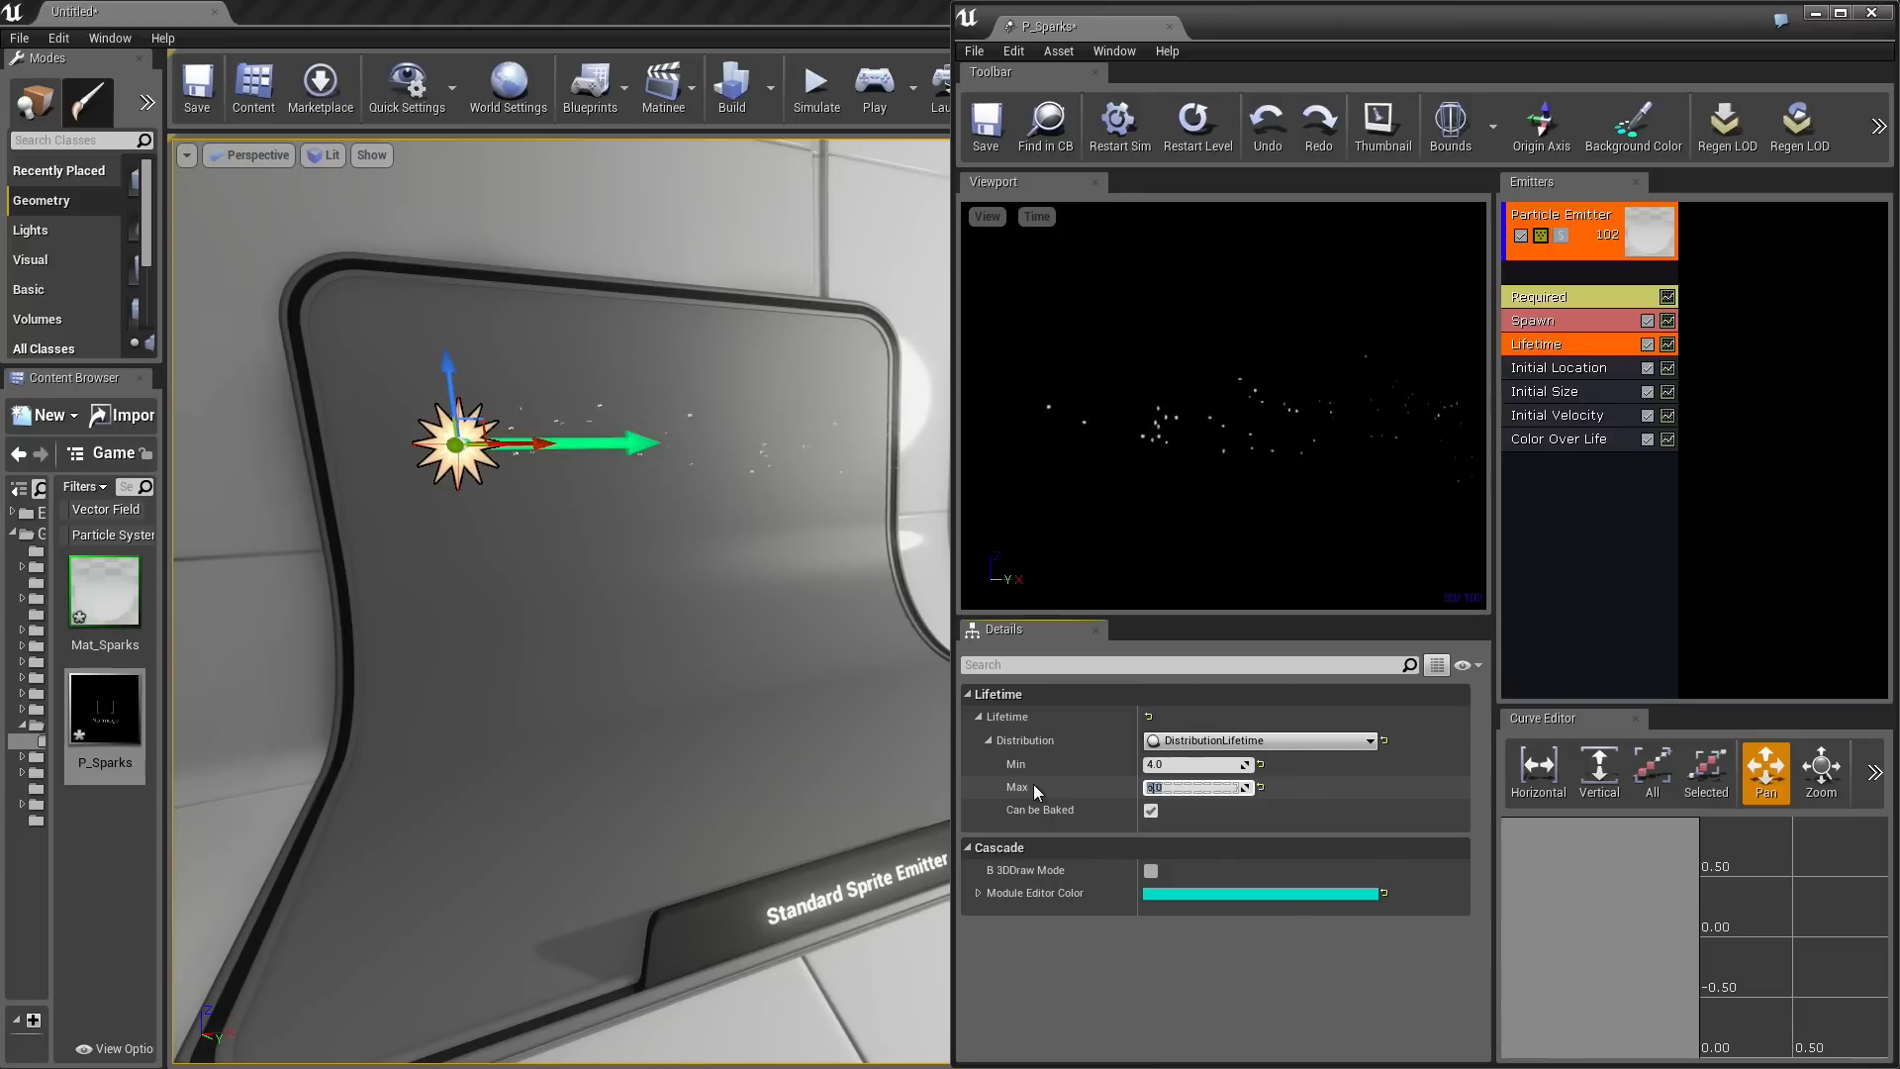
pyautogui.click(1560, 416)
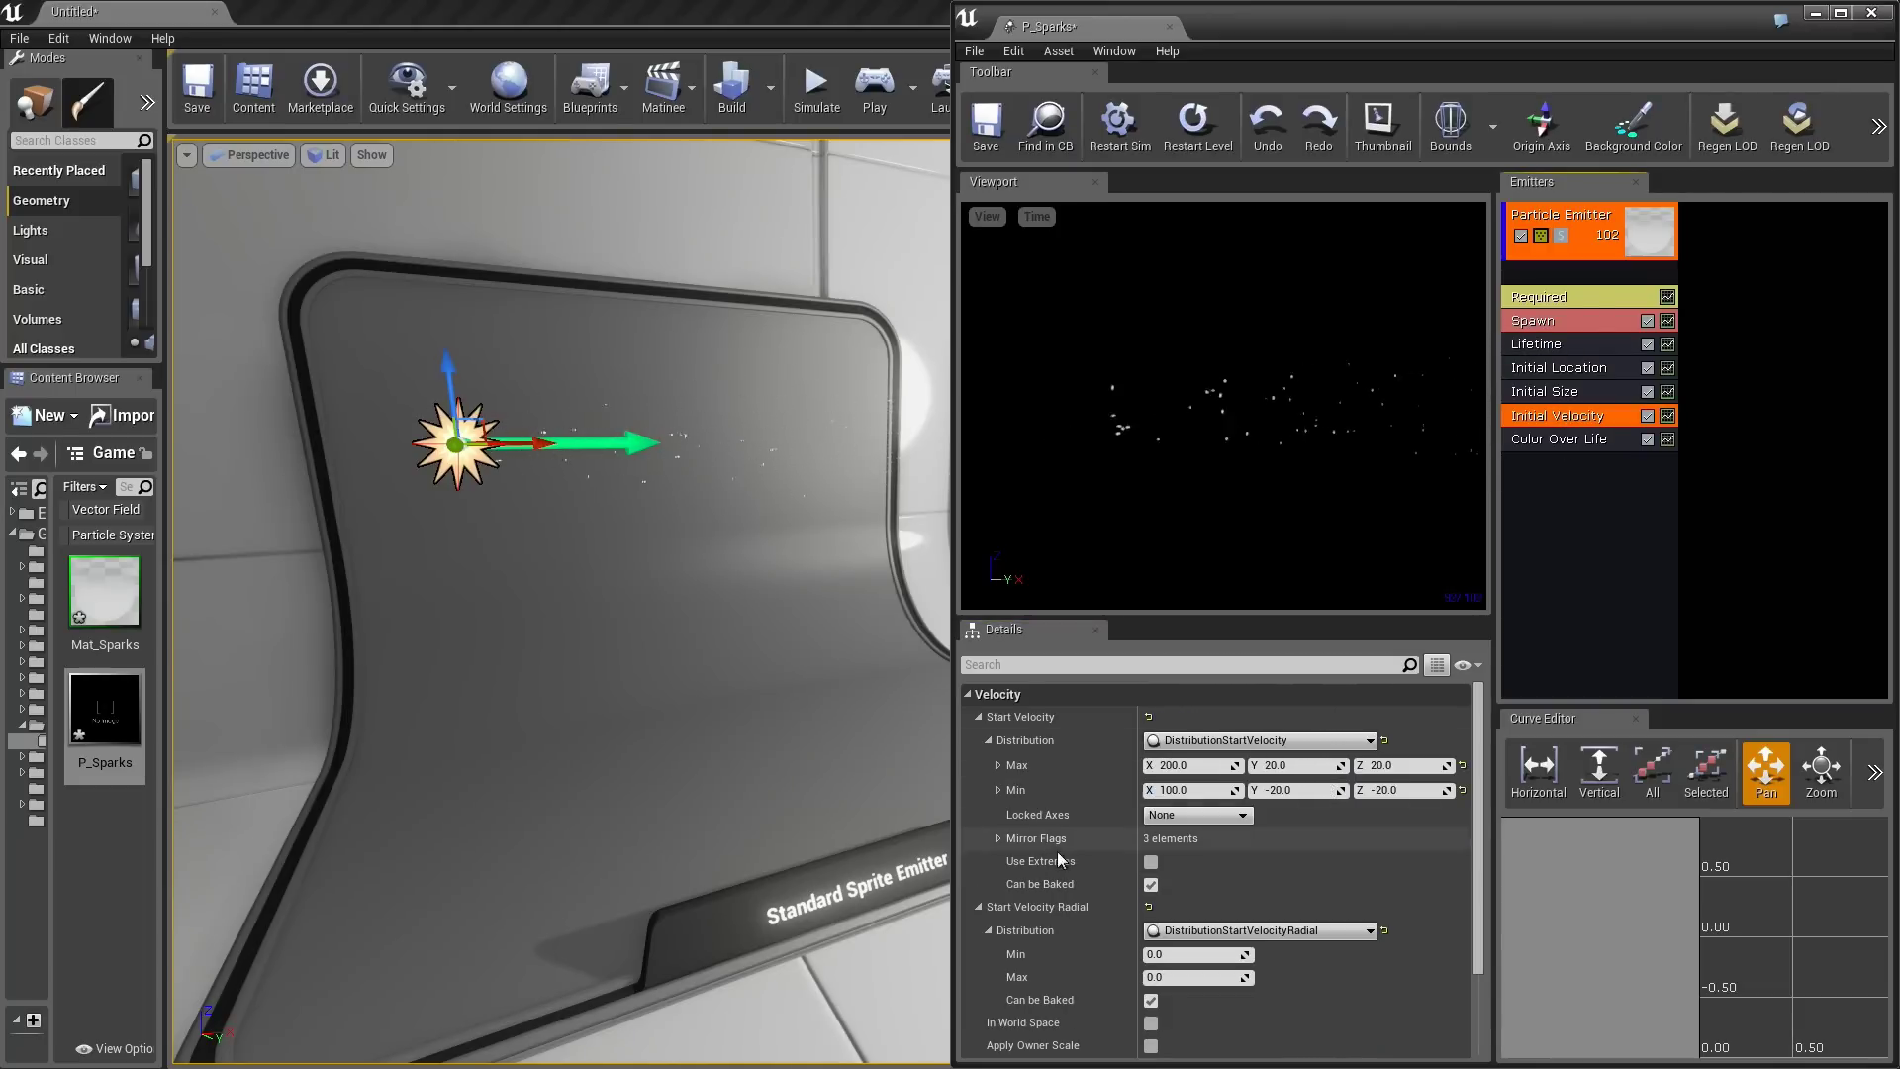
pyautogui.click(1570, 346)
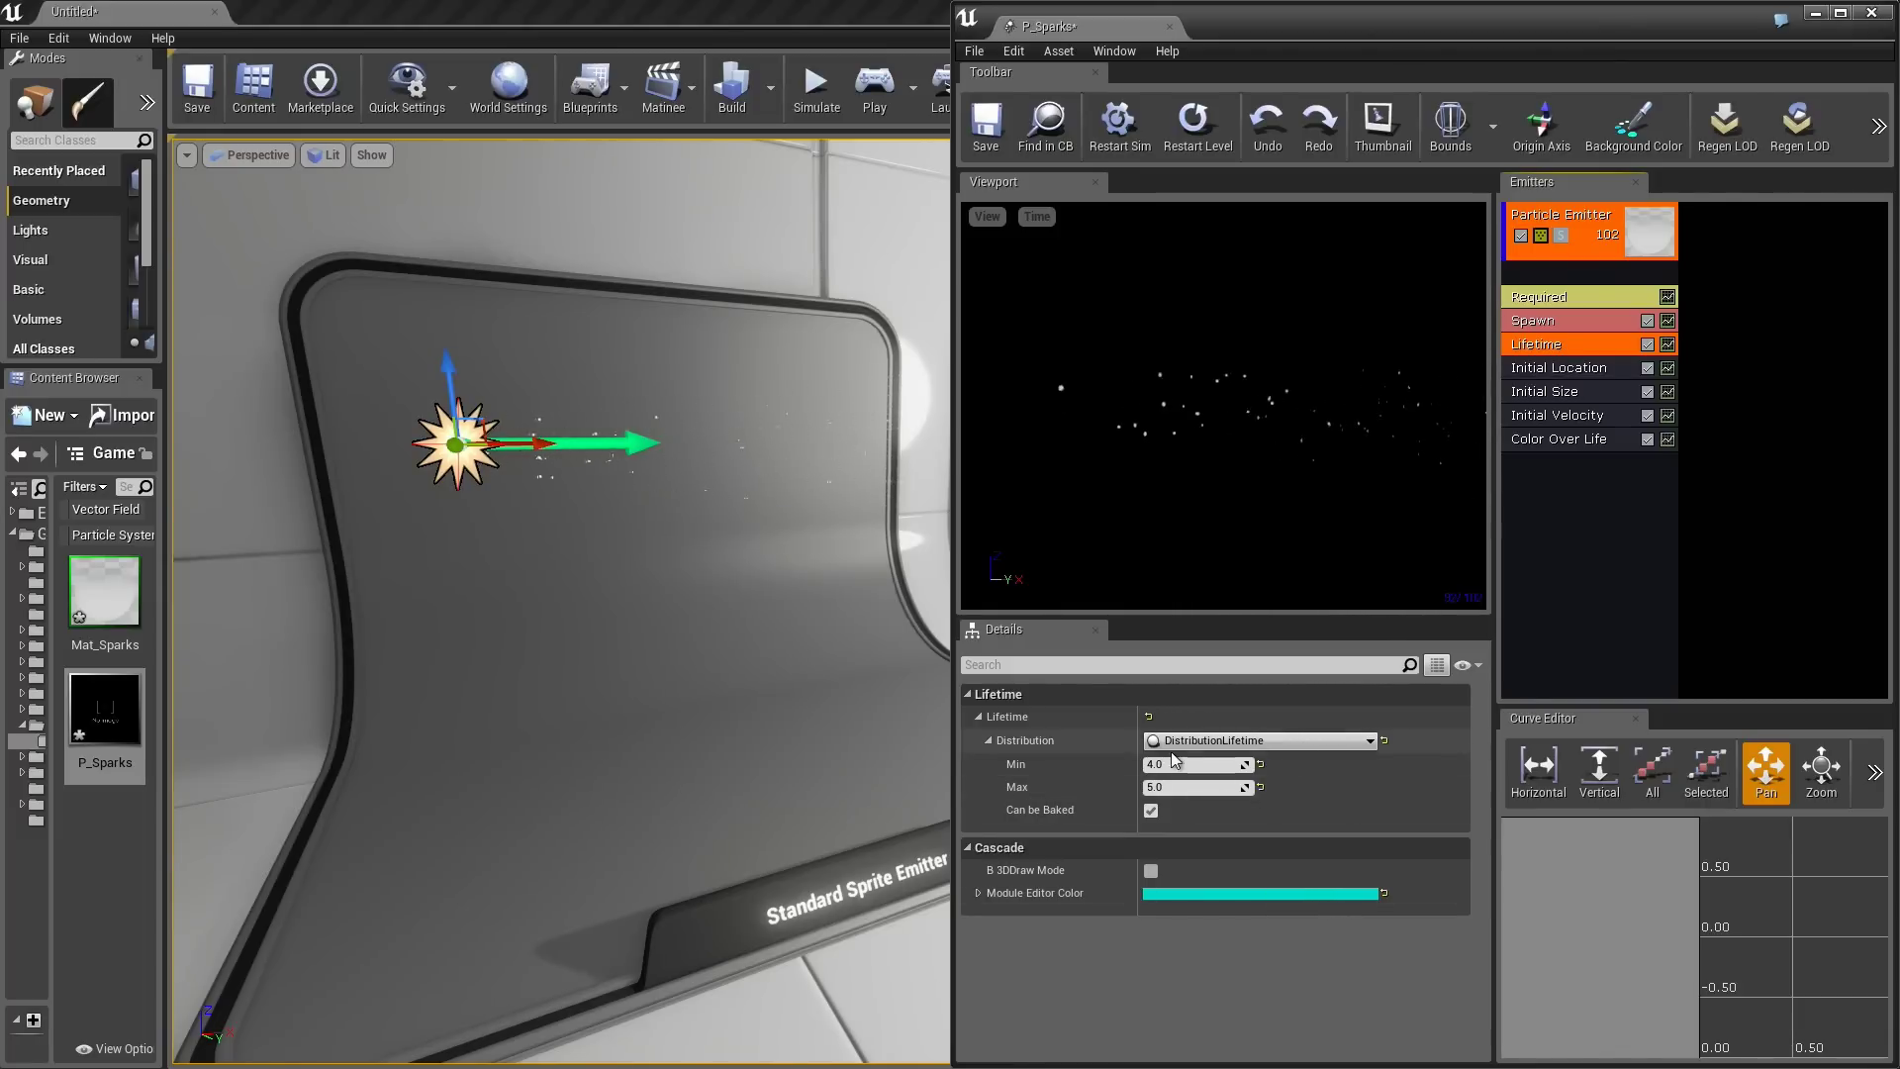
pyautogui.moveTo(693, 594); pyautogui.dragTo(776, 594, button='right')
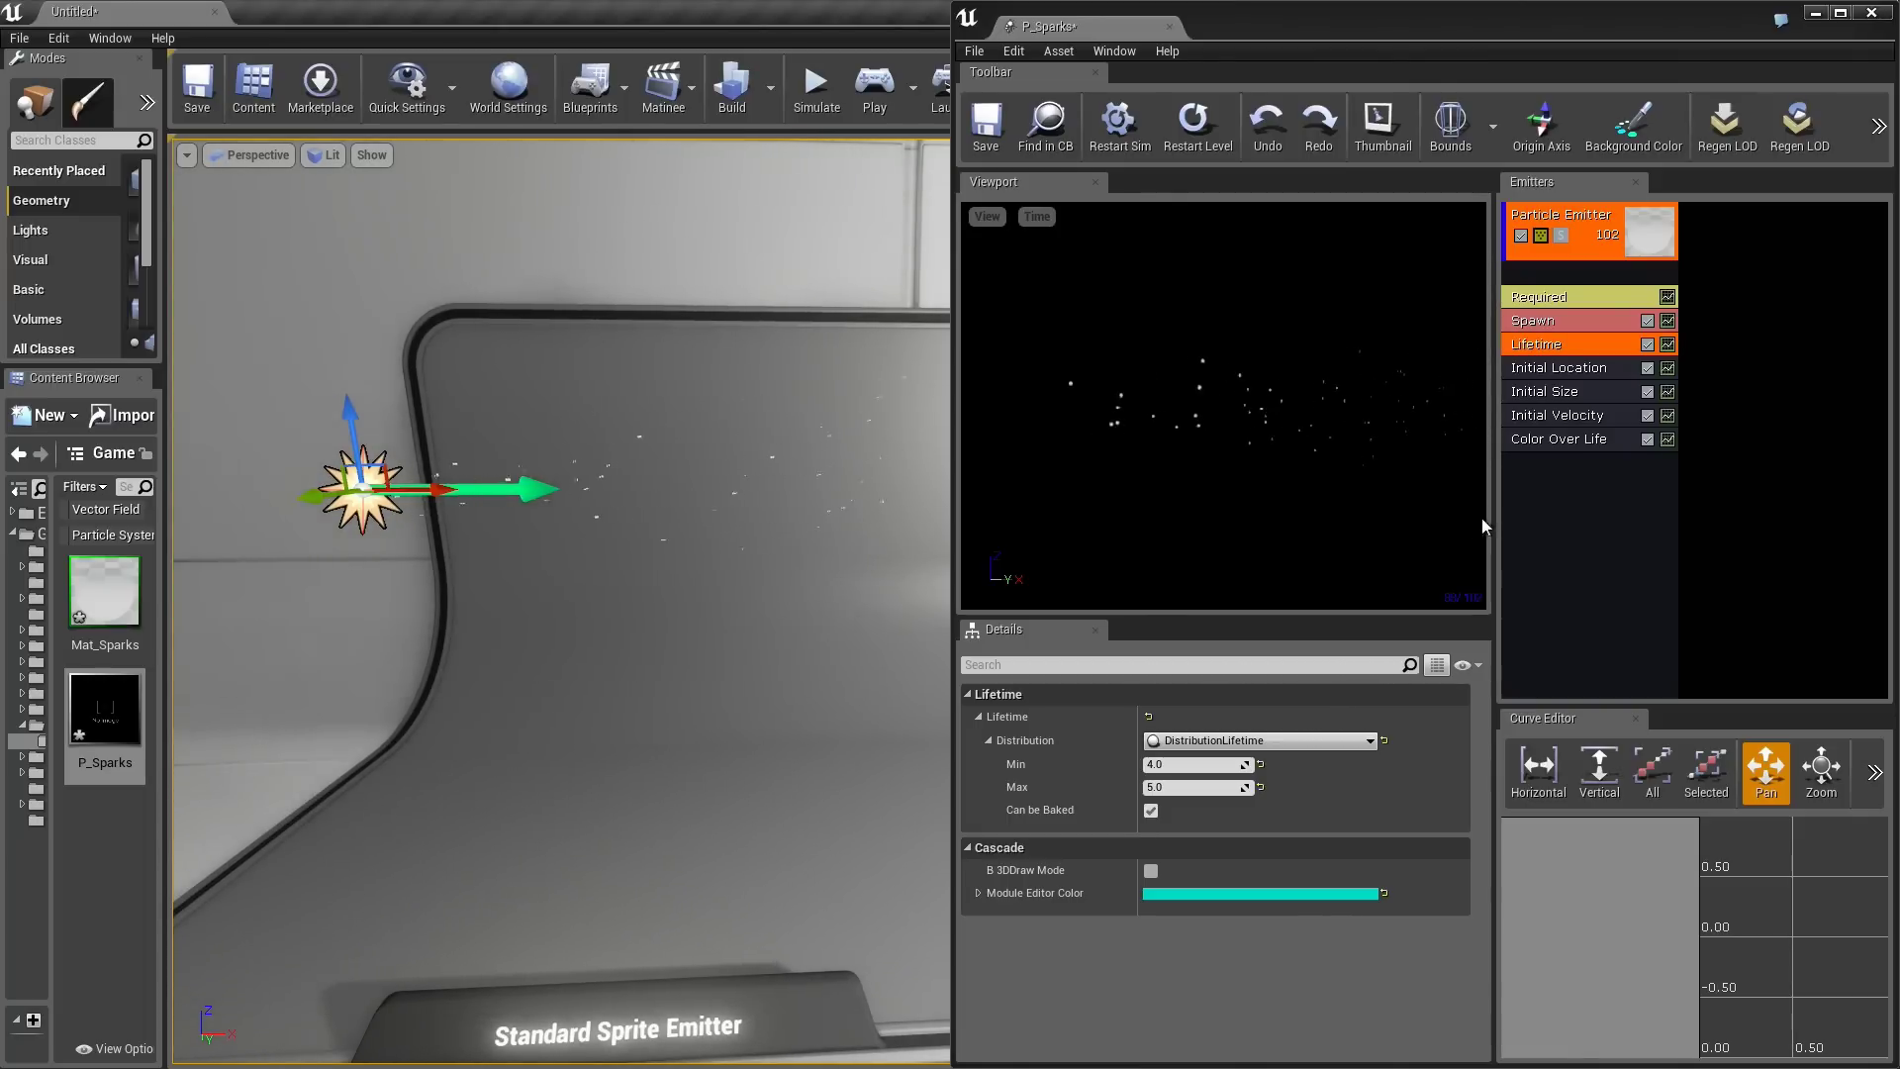
# - Add a Const Acceleration module with Z set to -980, and shift the emitter along Y
pyautogui.rightClick(1535, 466)
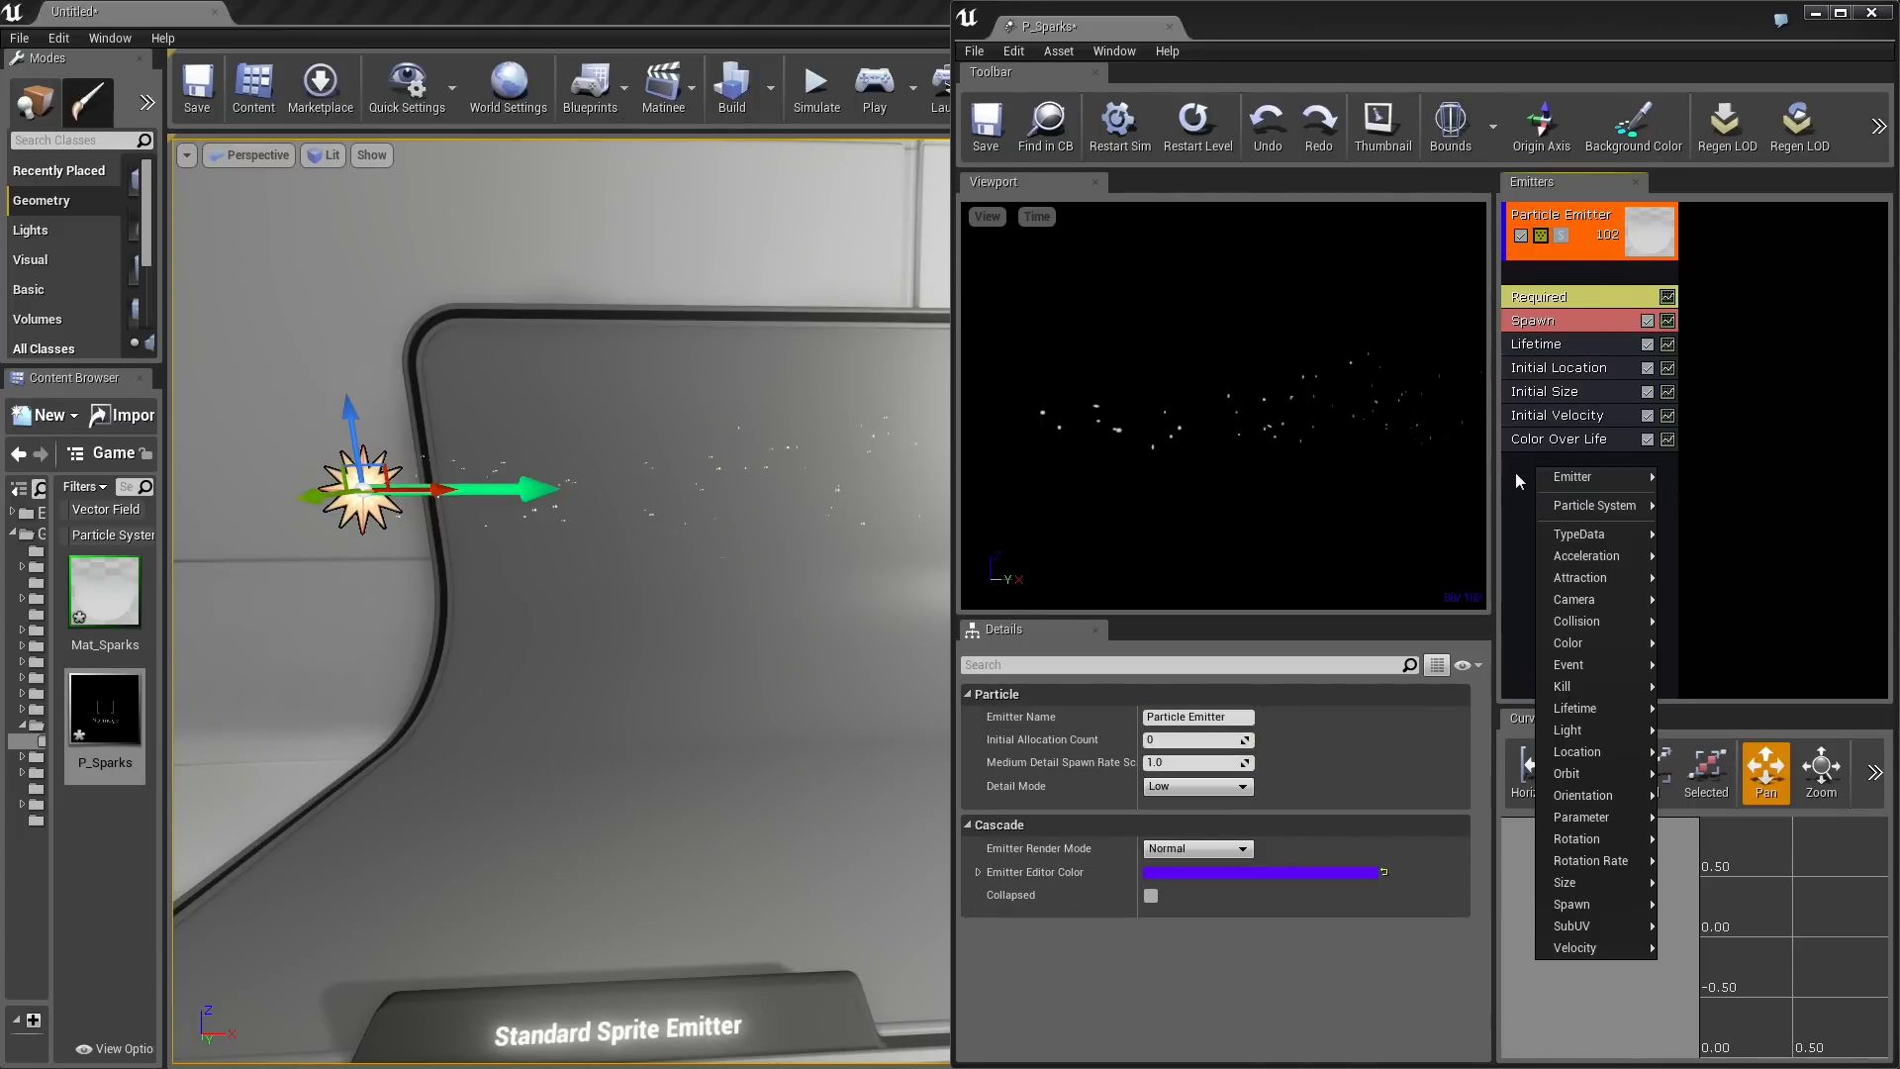
pyautogui.rightClick(1519, 473)
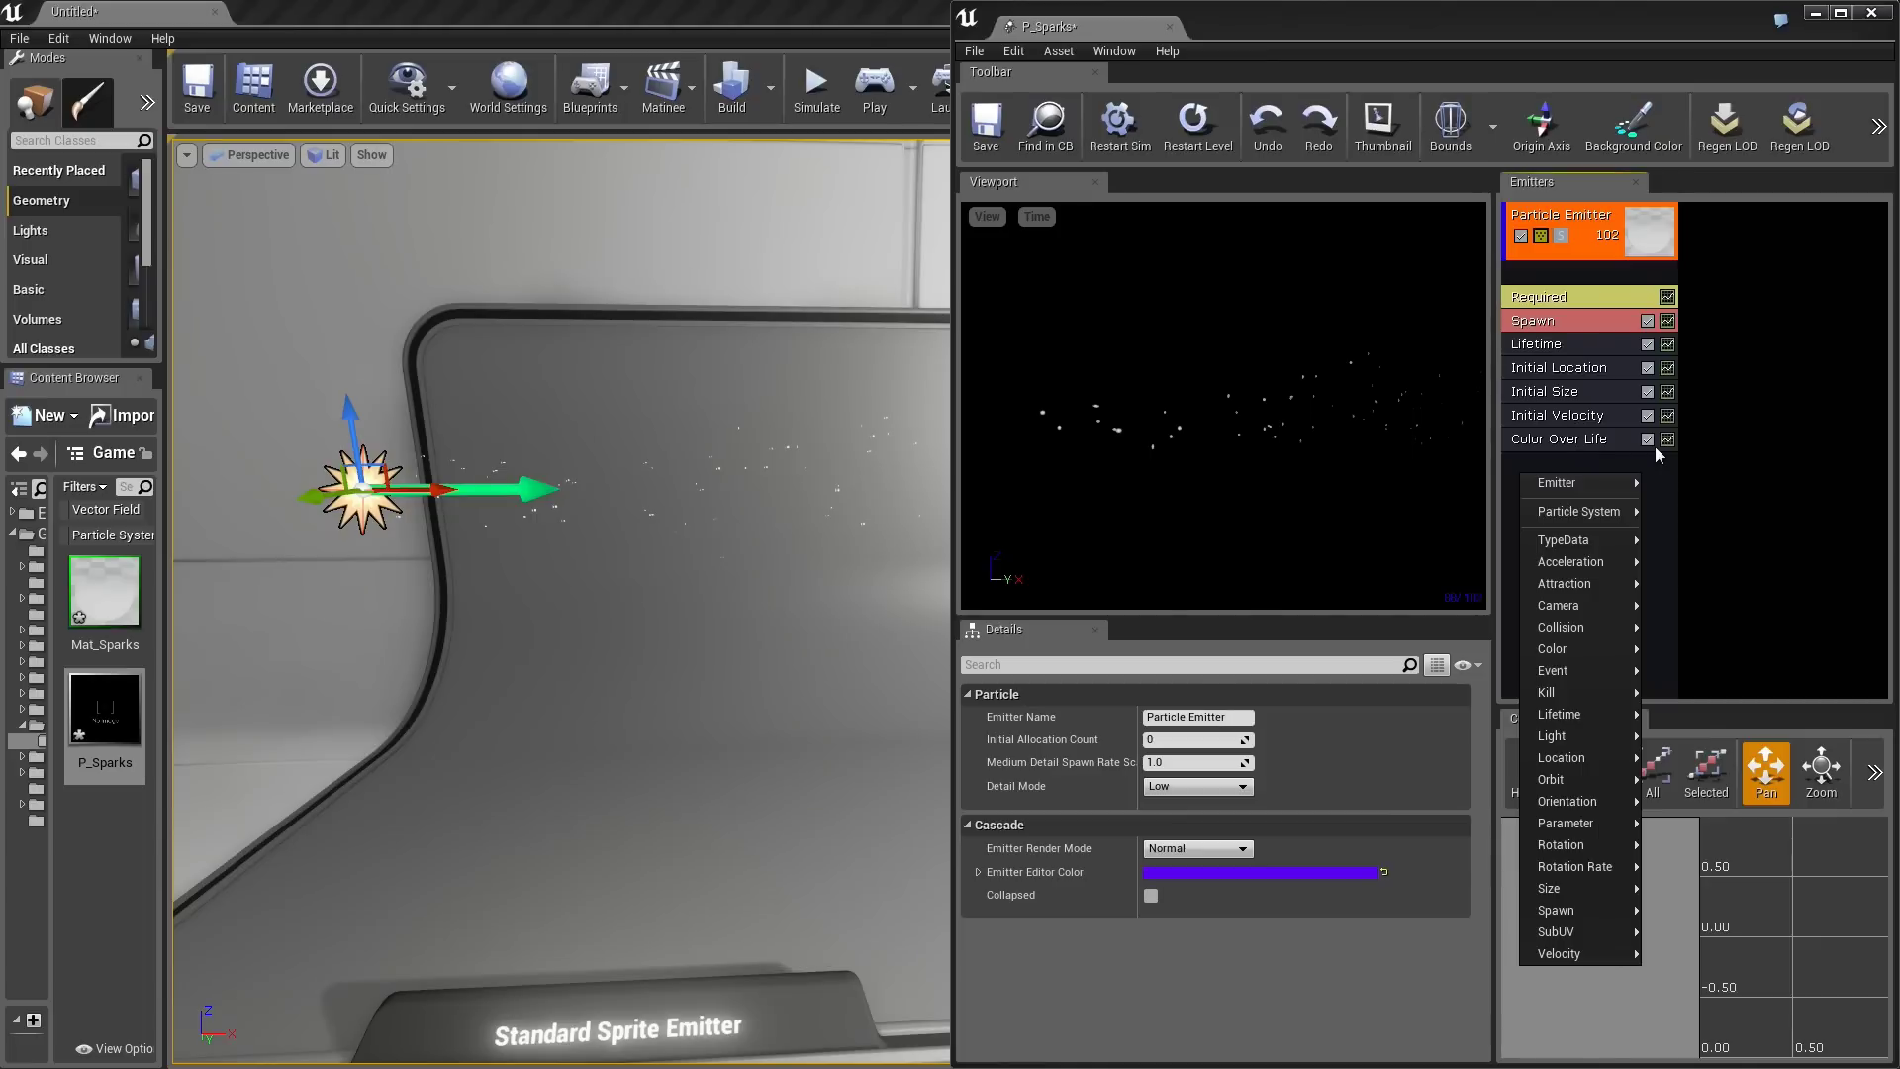
pyautogui.moveTo(1576, 566)
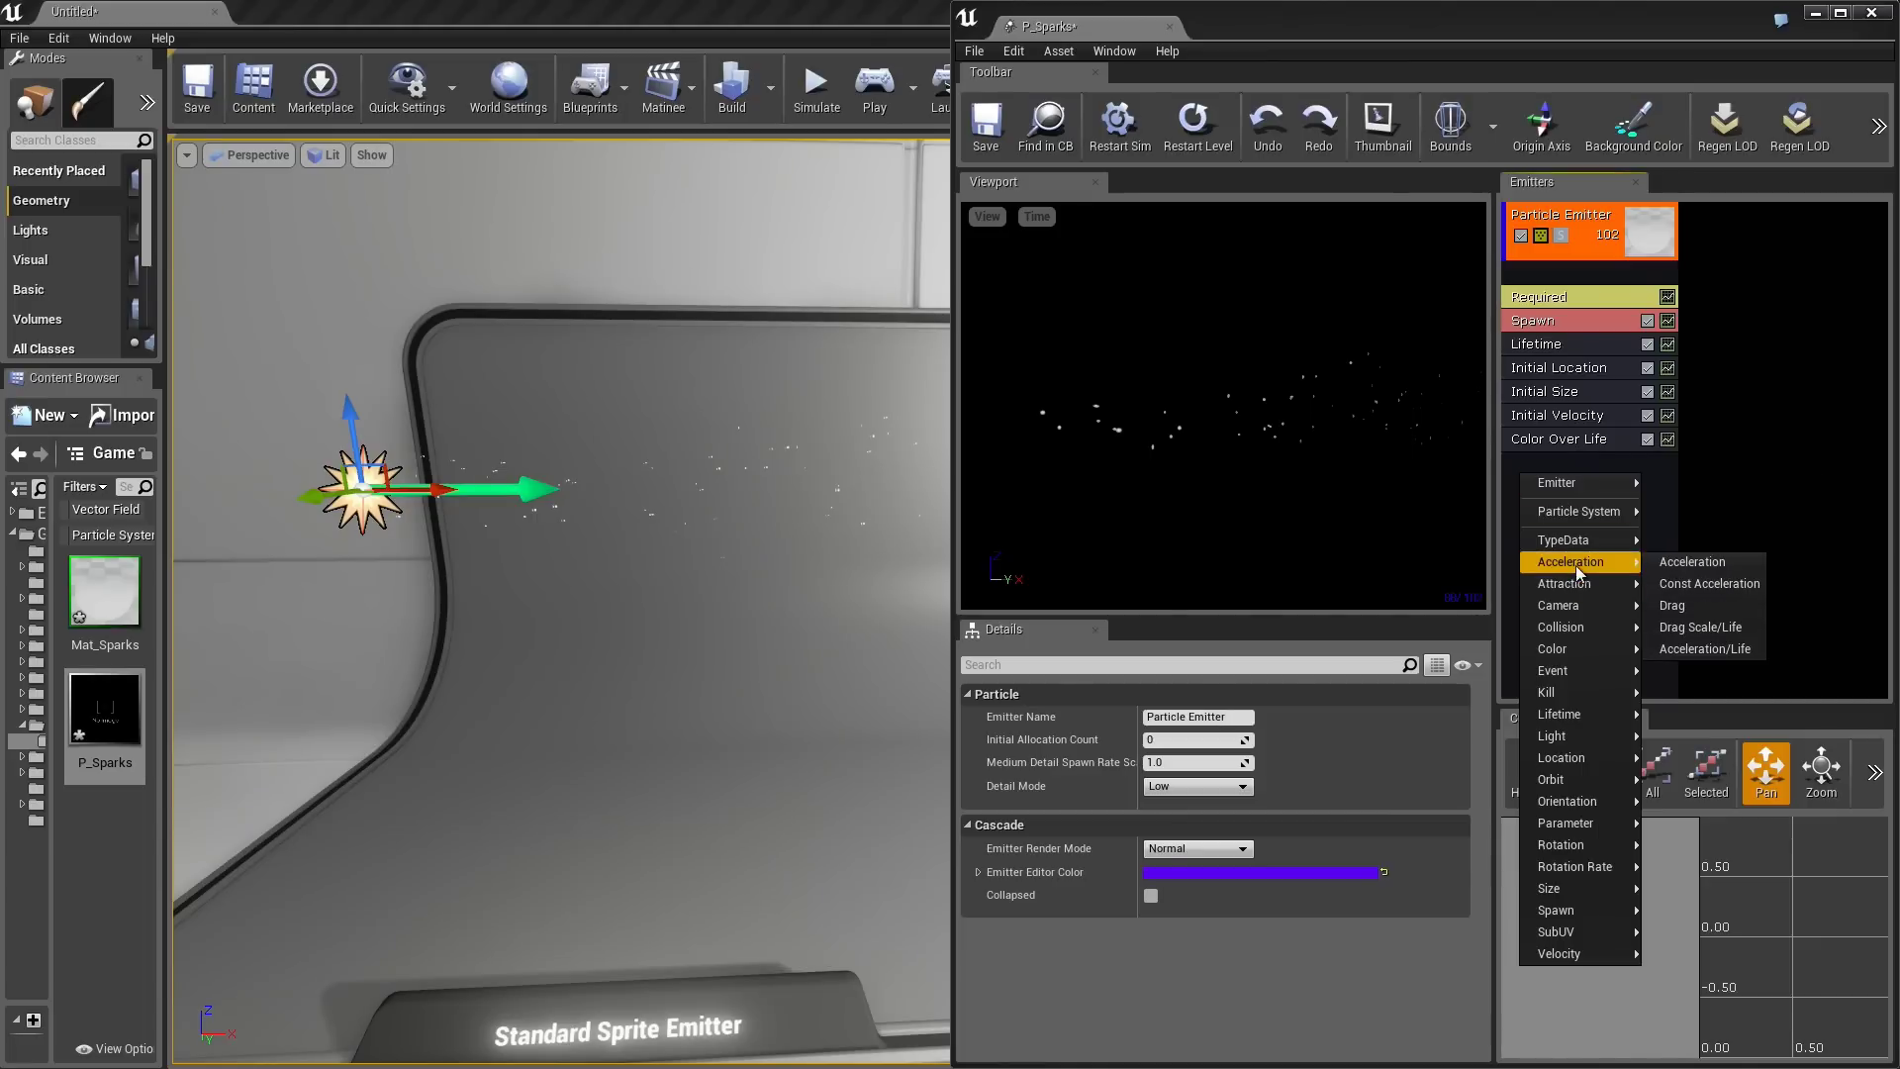
pyautogui.click(1698, 584)
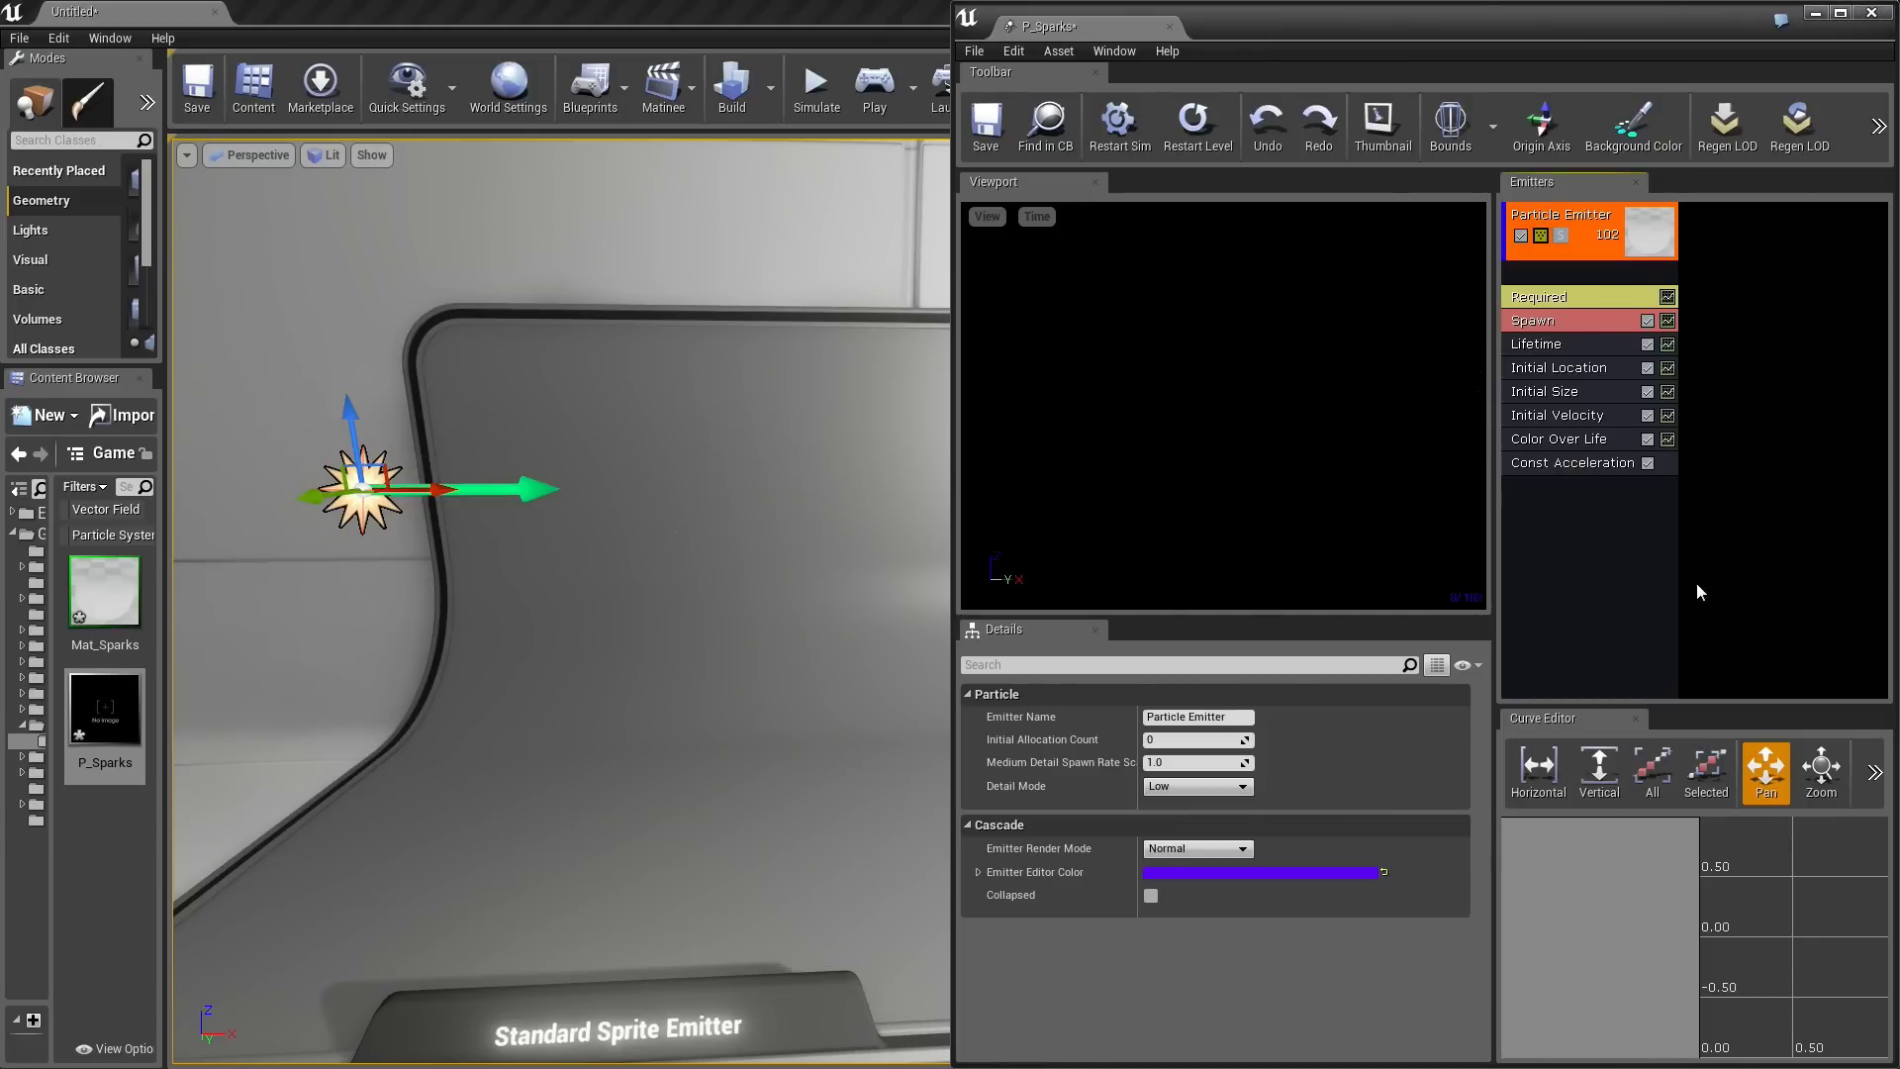
pyautogui.click(1549, 464)
pyautogui.click(1403, 718)
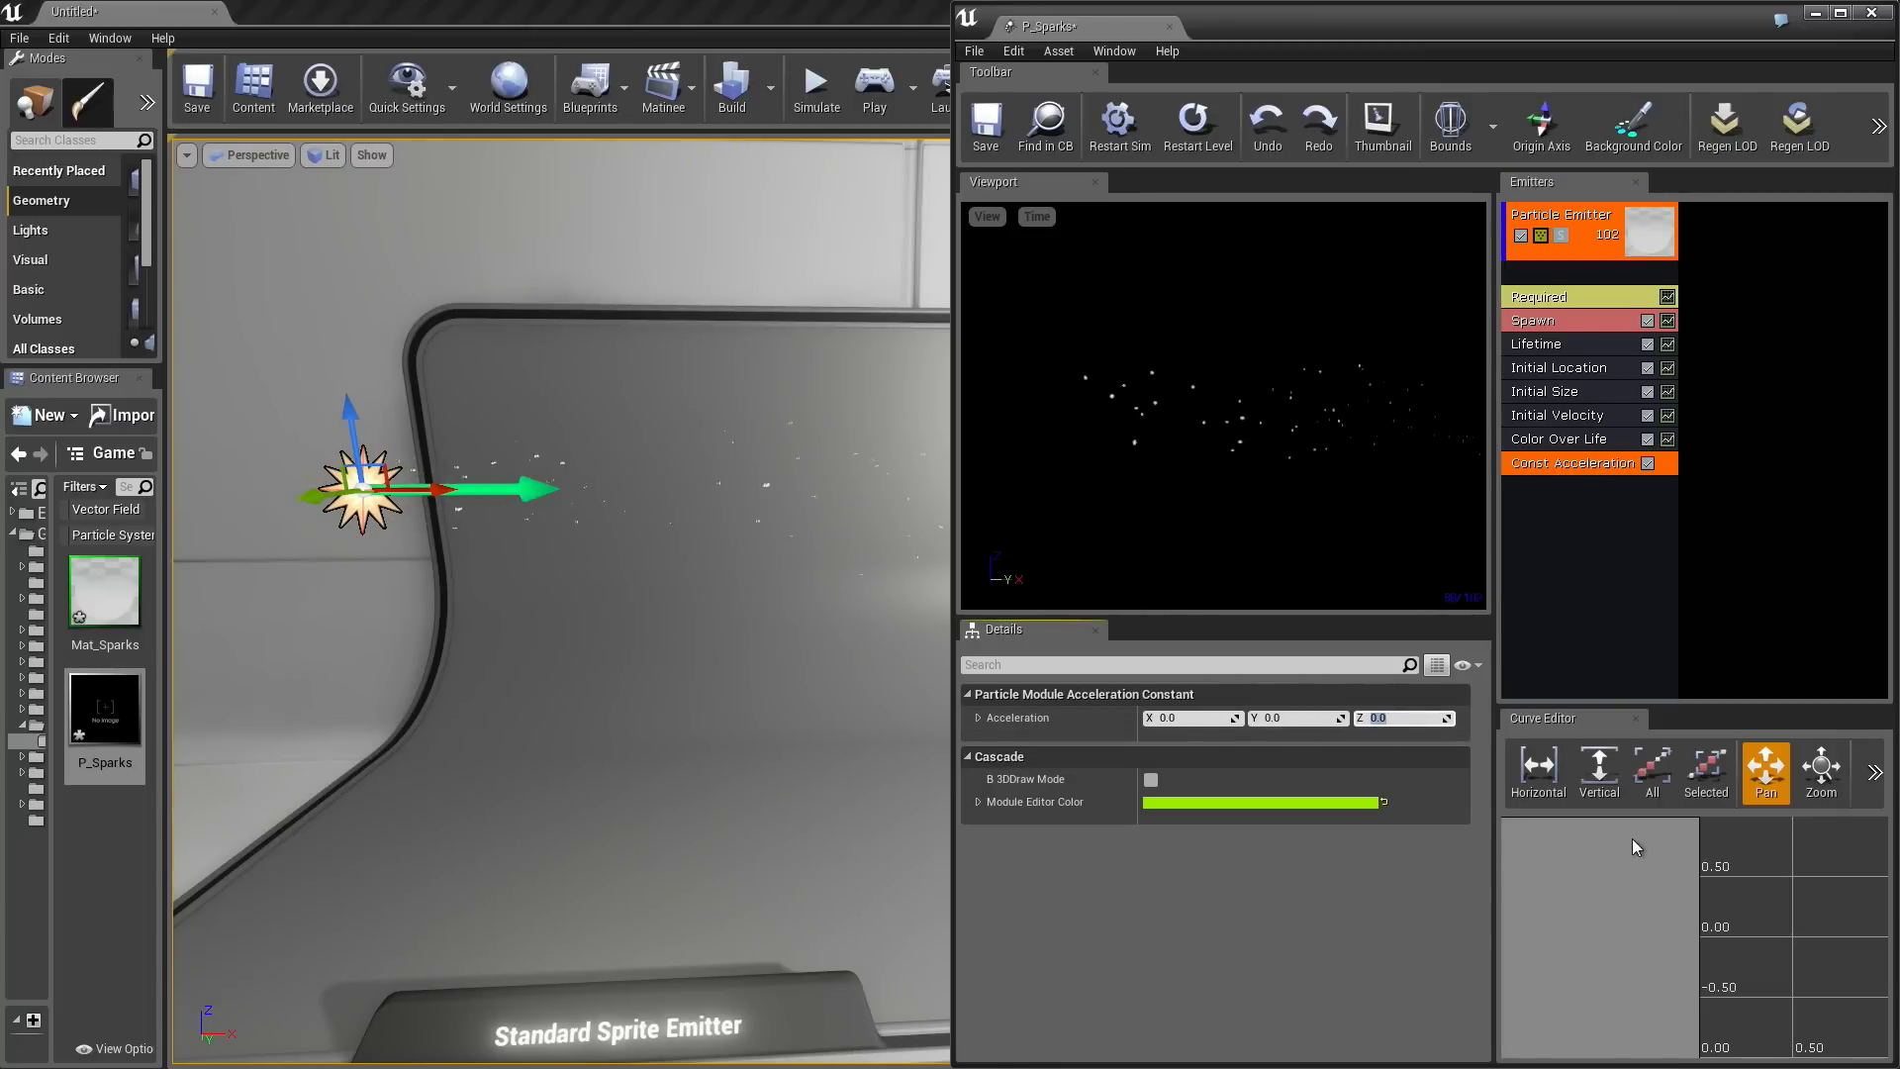
pyautogui.write('-980')
pyautogui.press('Return')
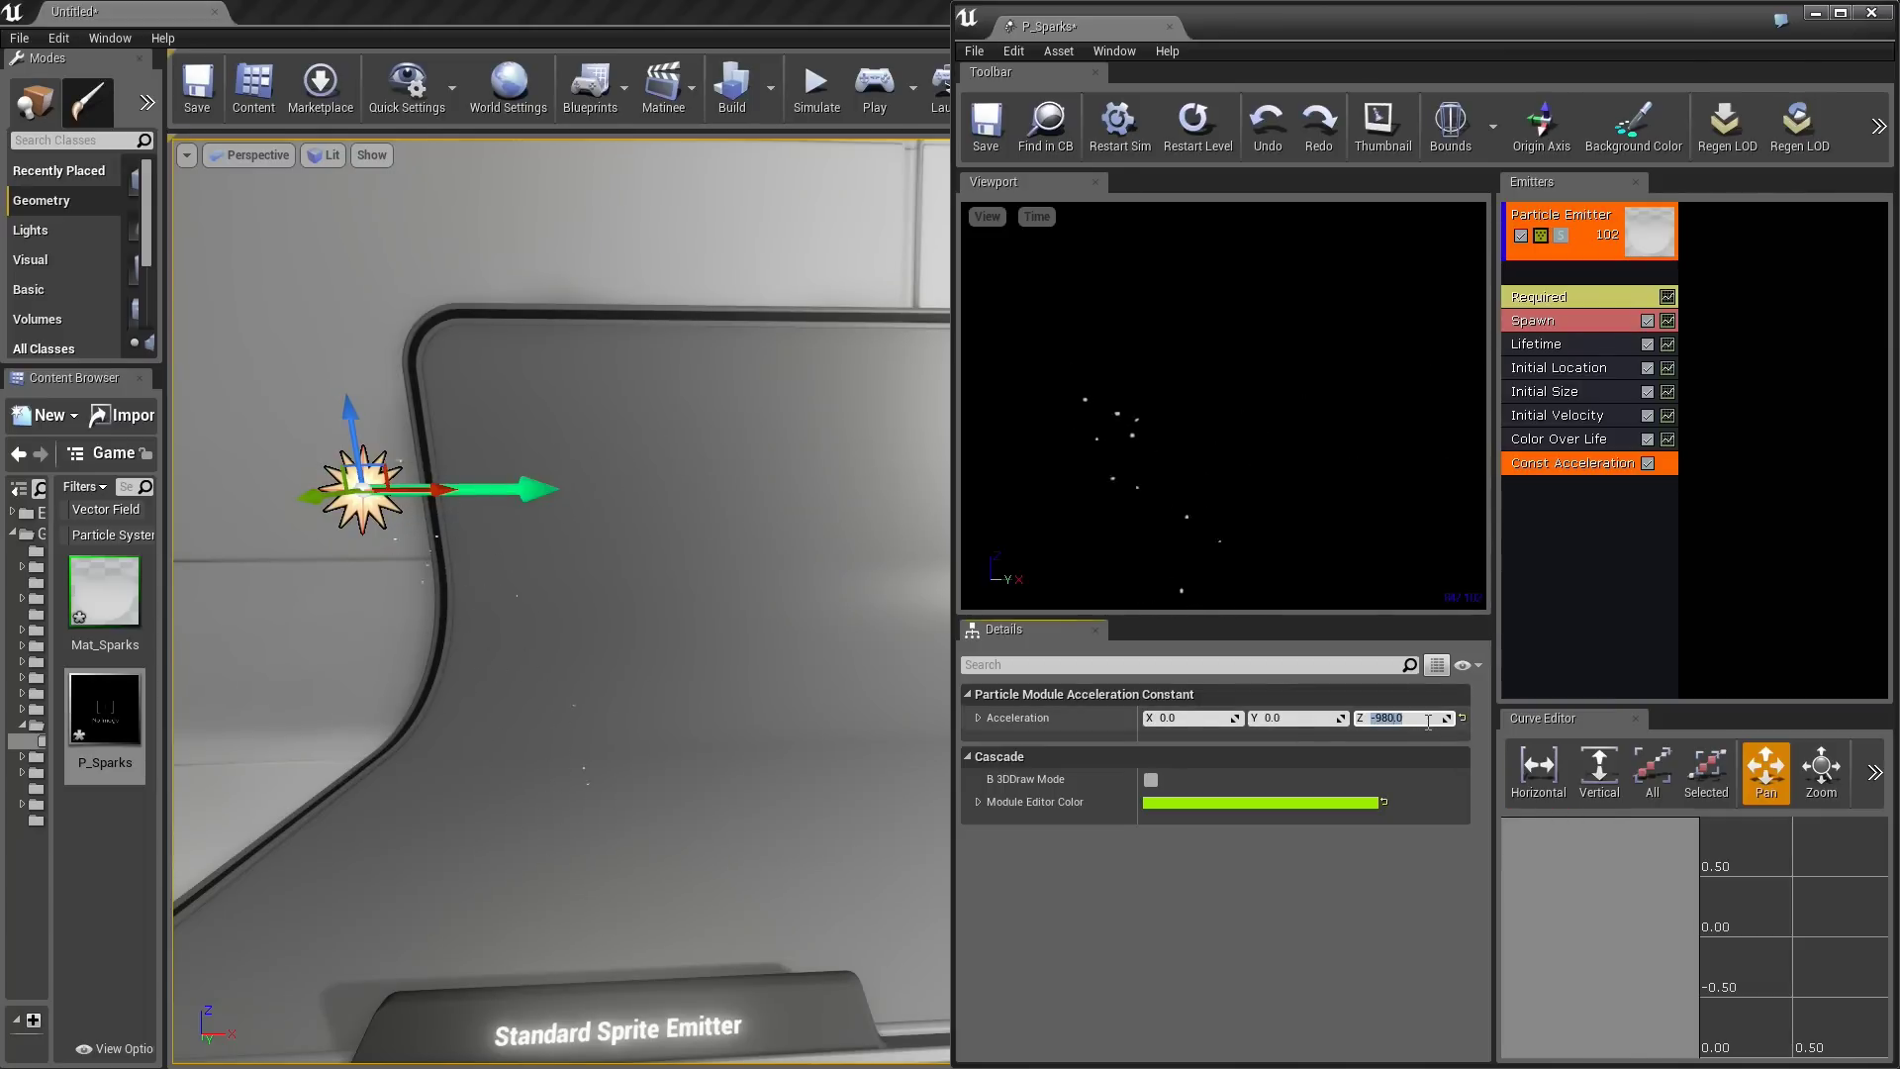
pyautogui.moveTo(443, 485); pyautogui.dragTo(609, 478)
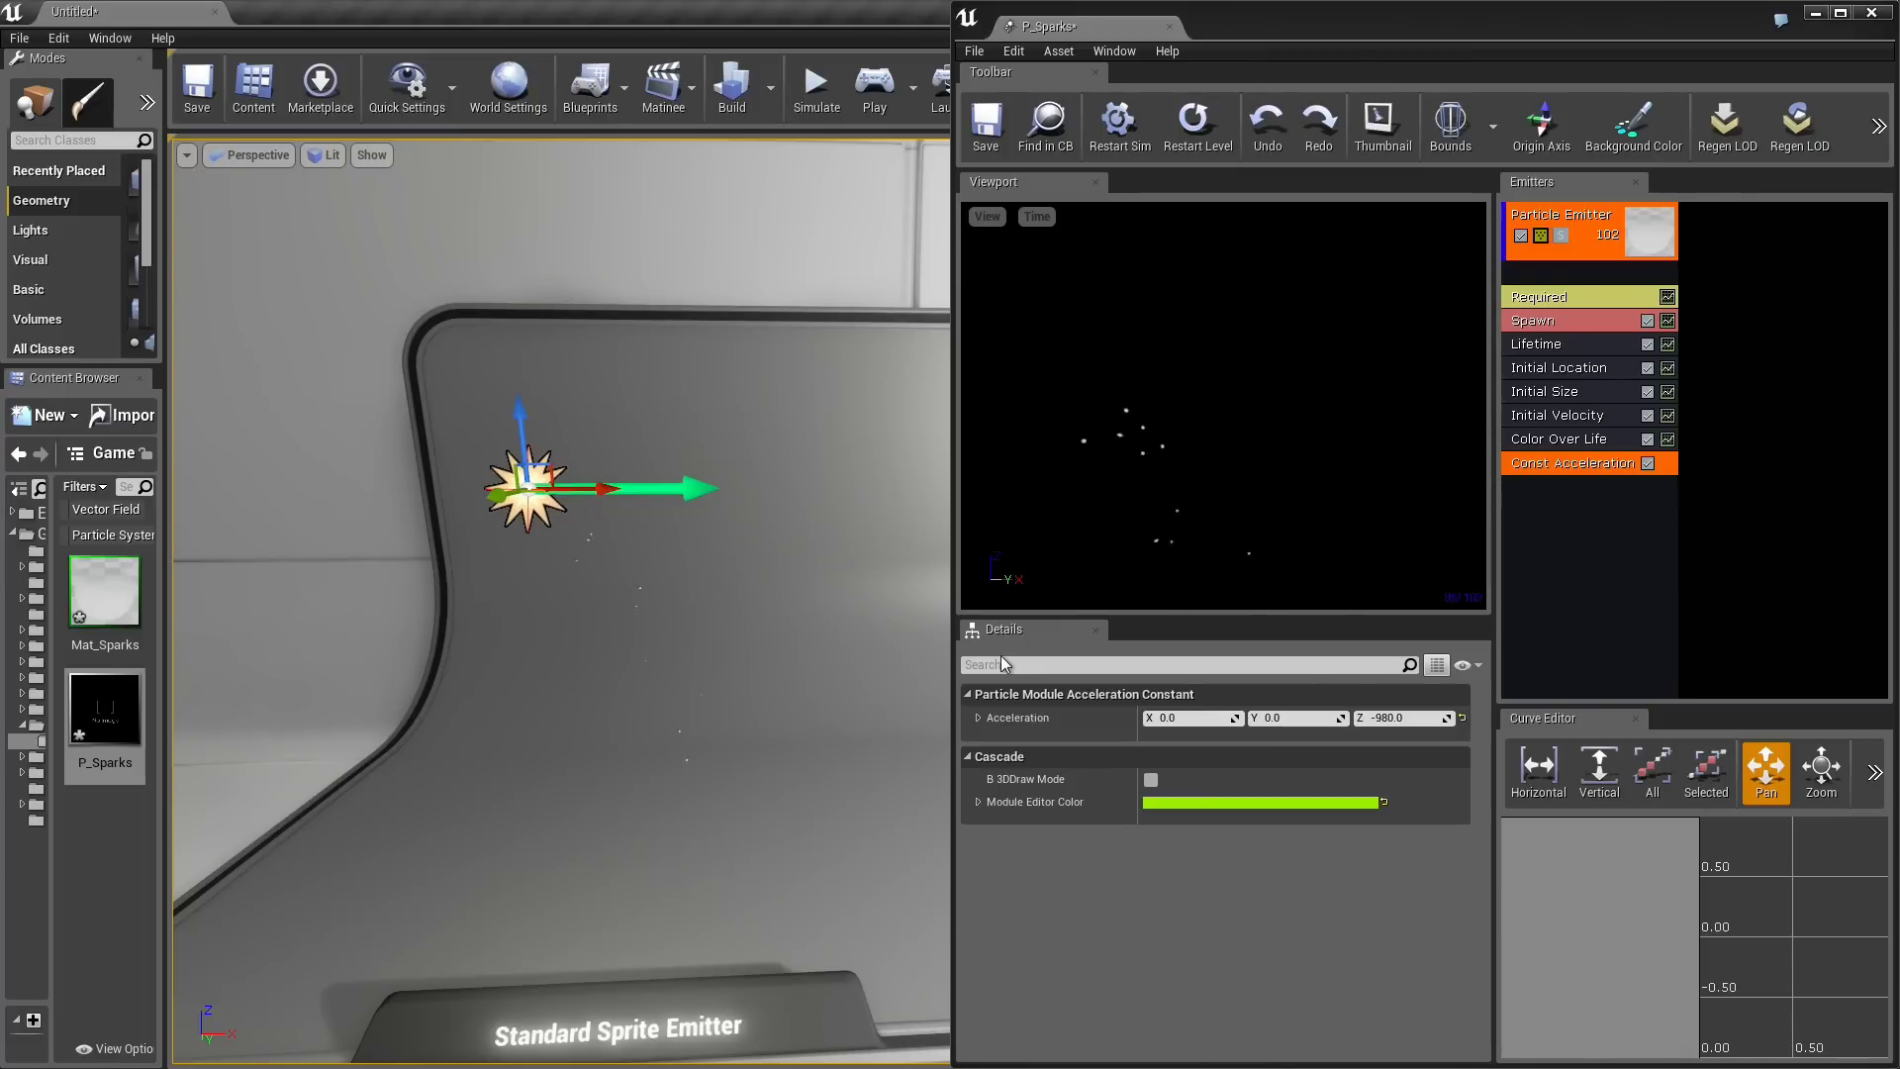
# - Set the Spawn module's constant rate to 300, then change it to 50
pyautogui.click(1550, 322)
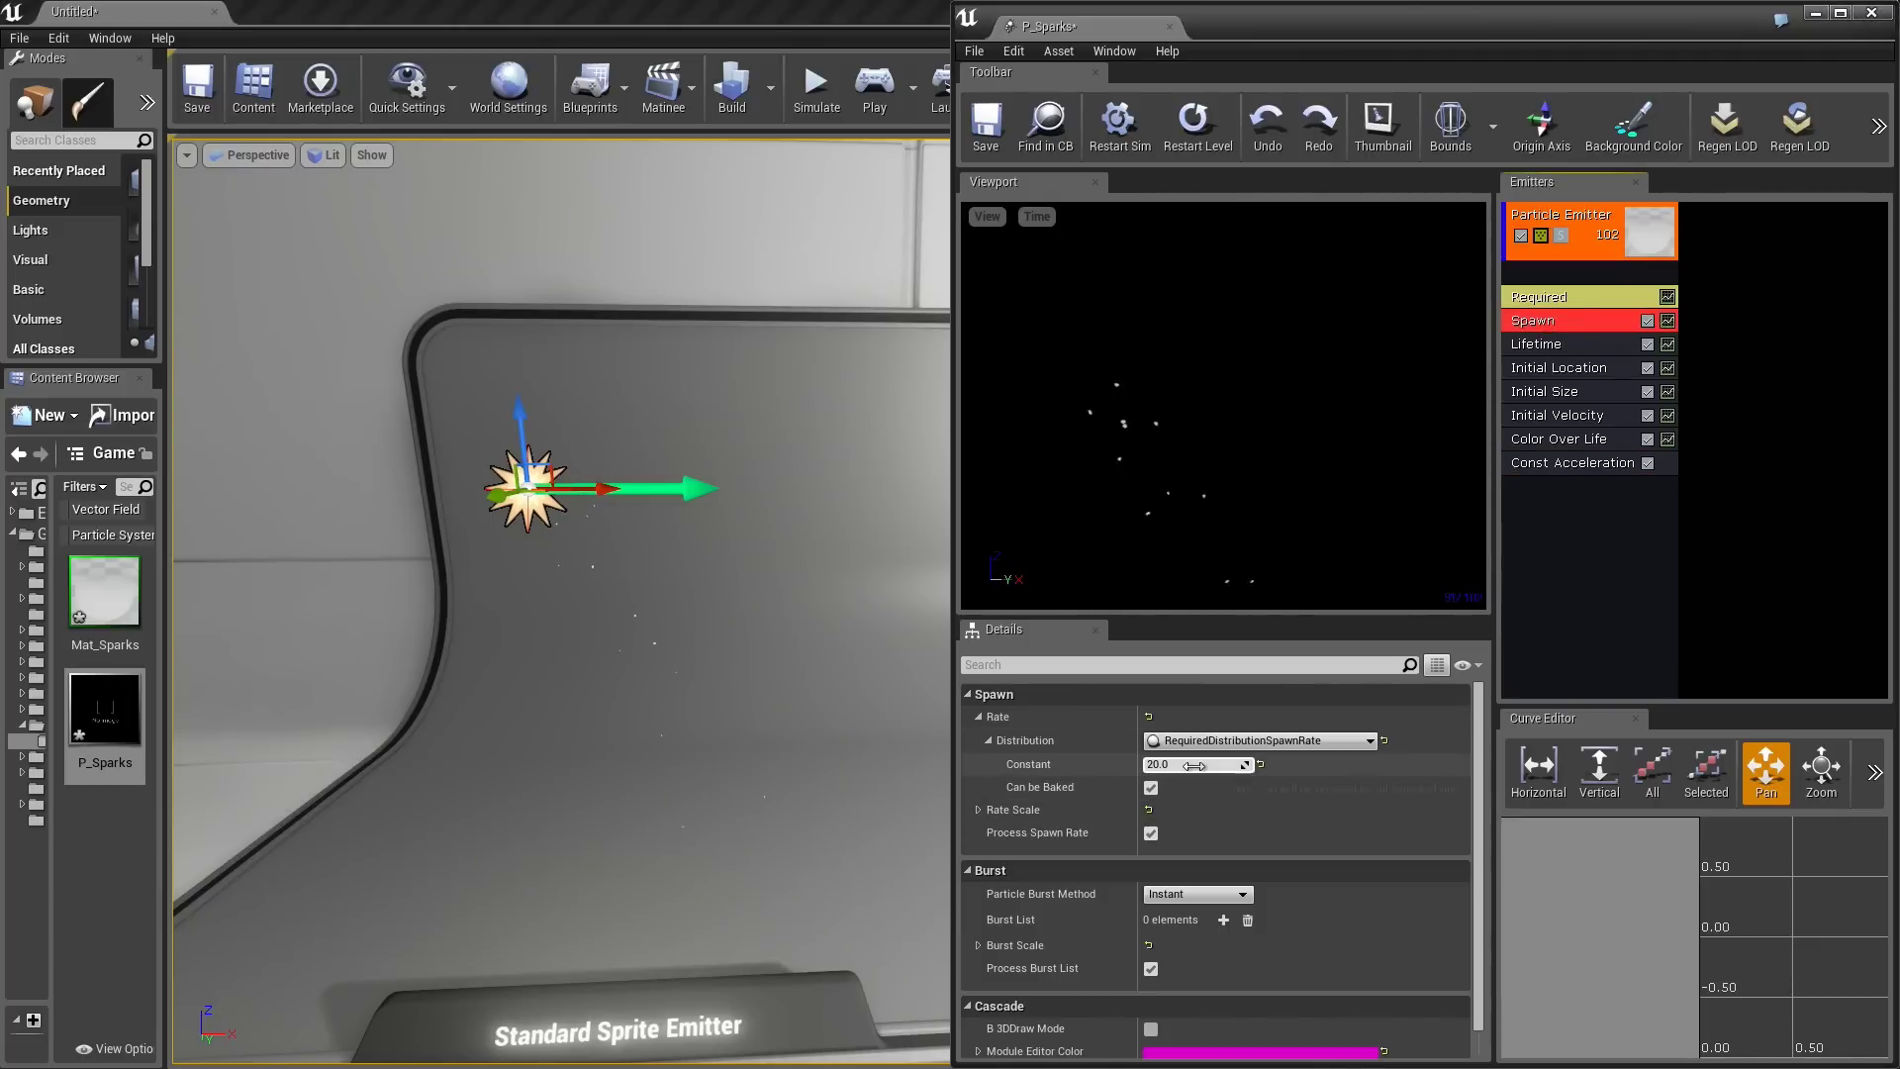
pyautogui.click(1194, 765)
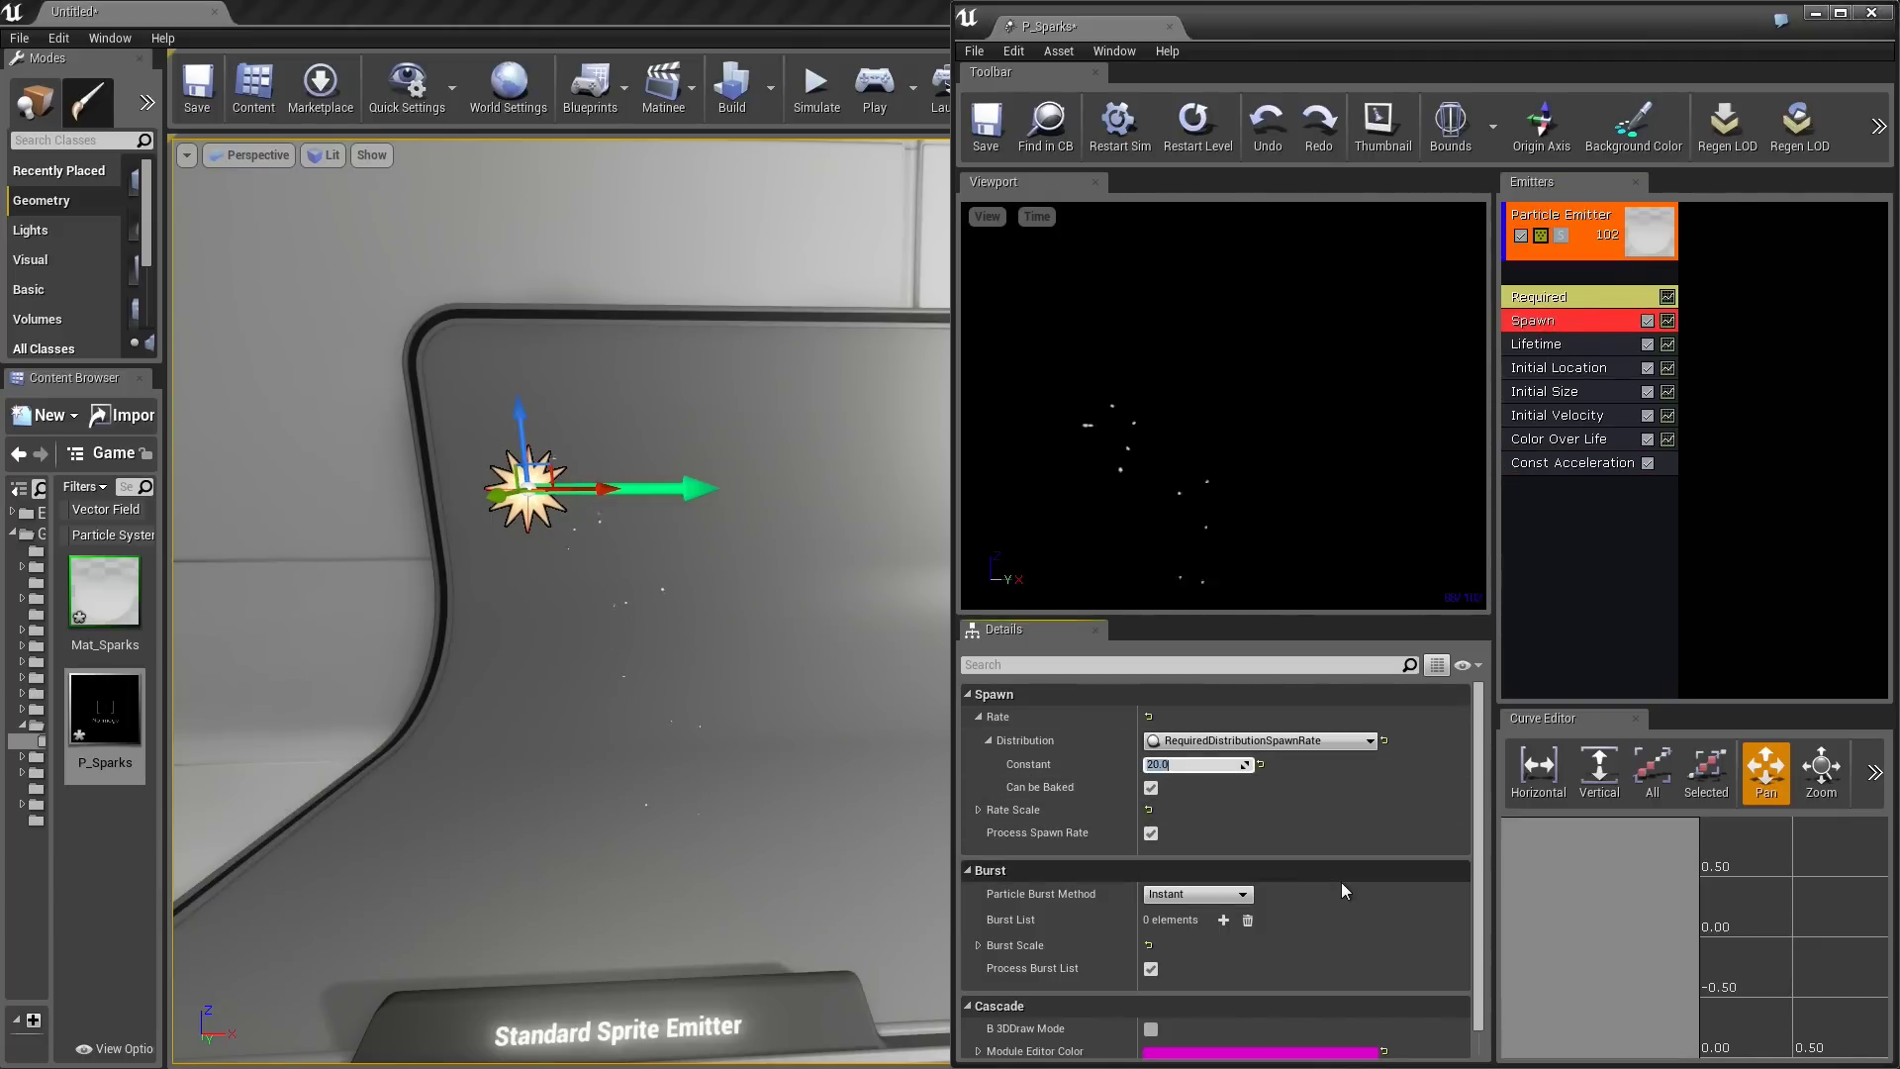
pyautogui.write('300')
pyautogui.press('Return')
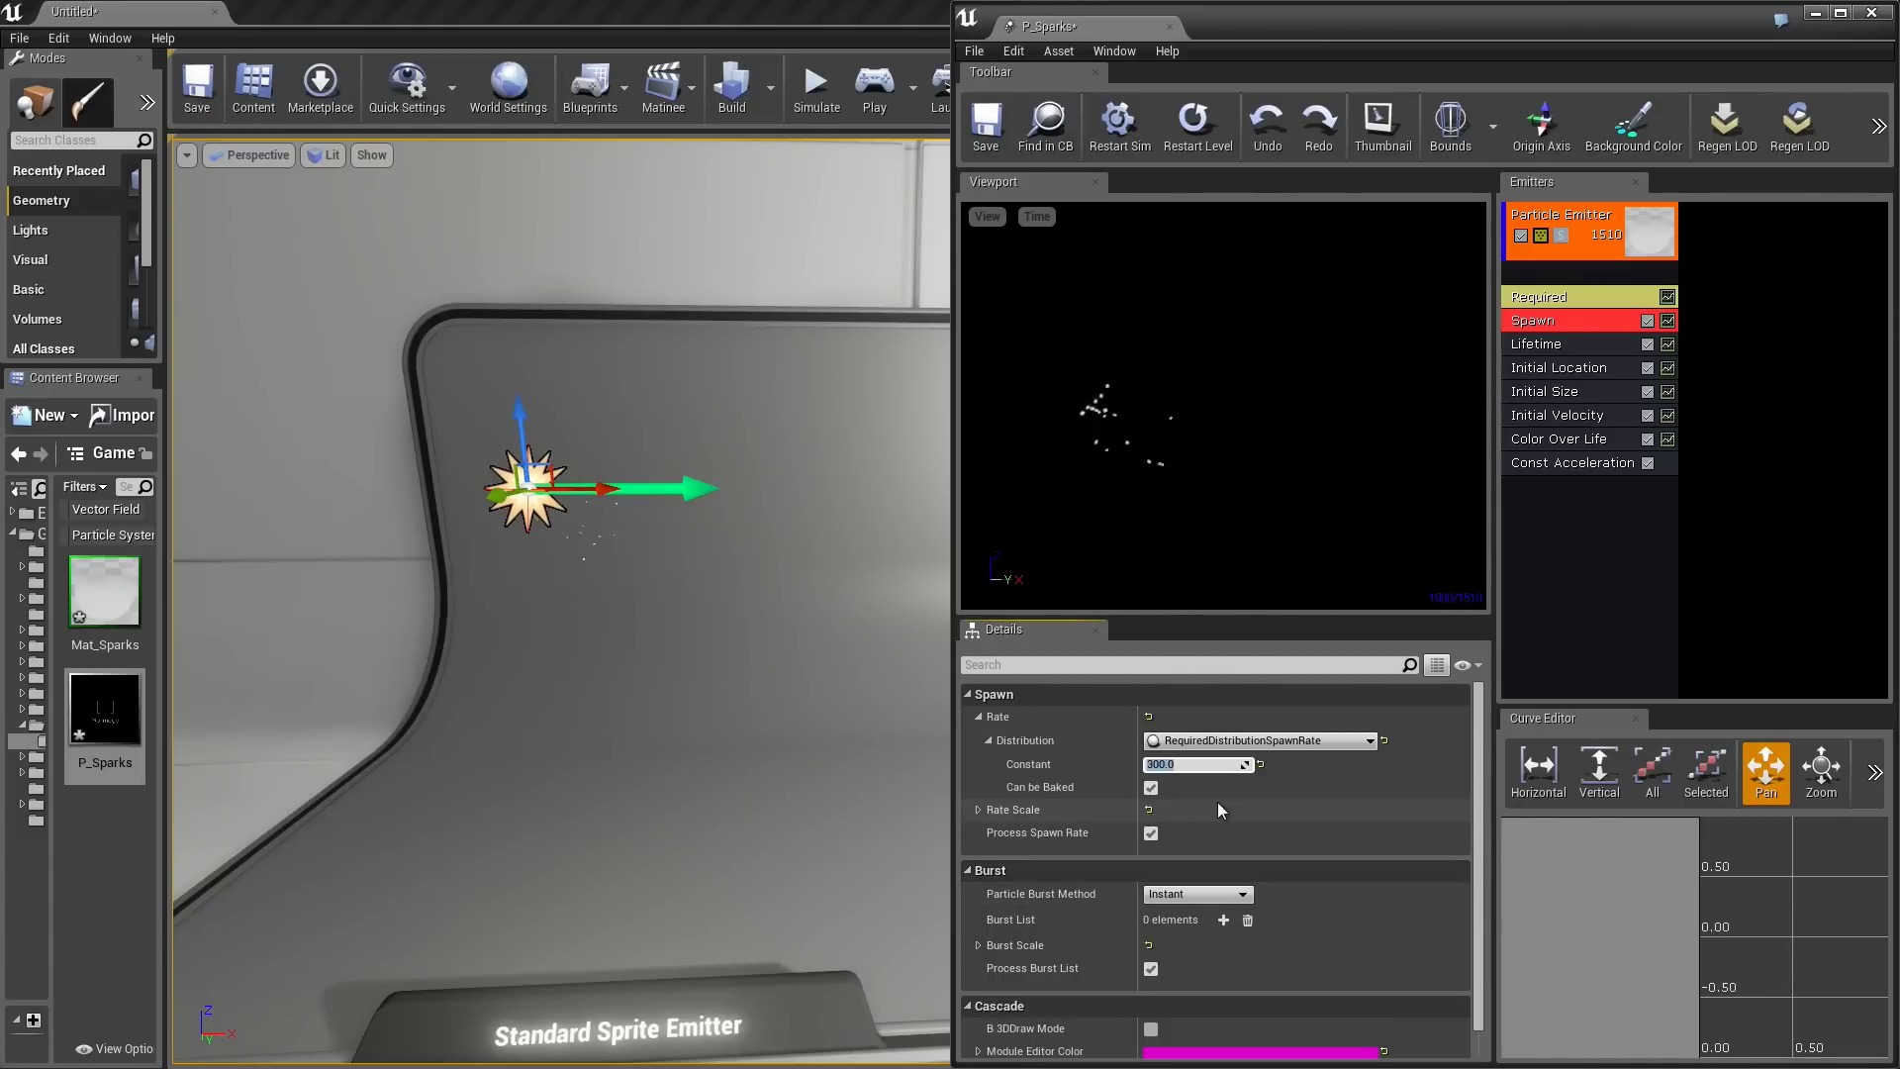
pyautogui.write('50')
pyautogui.press('Return')
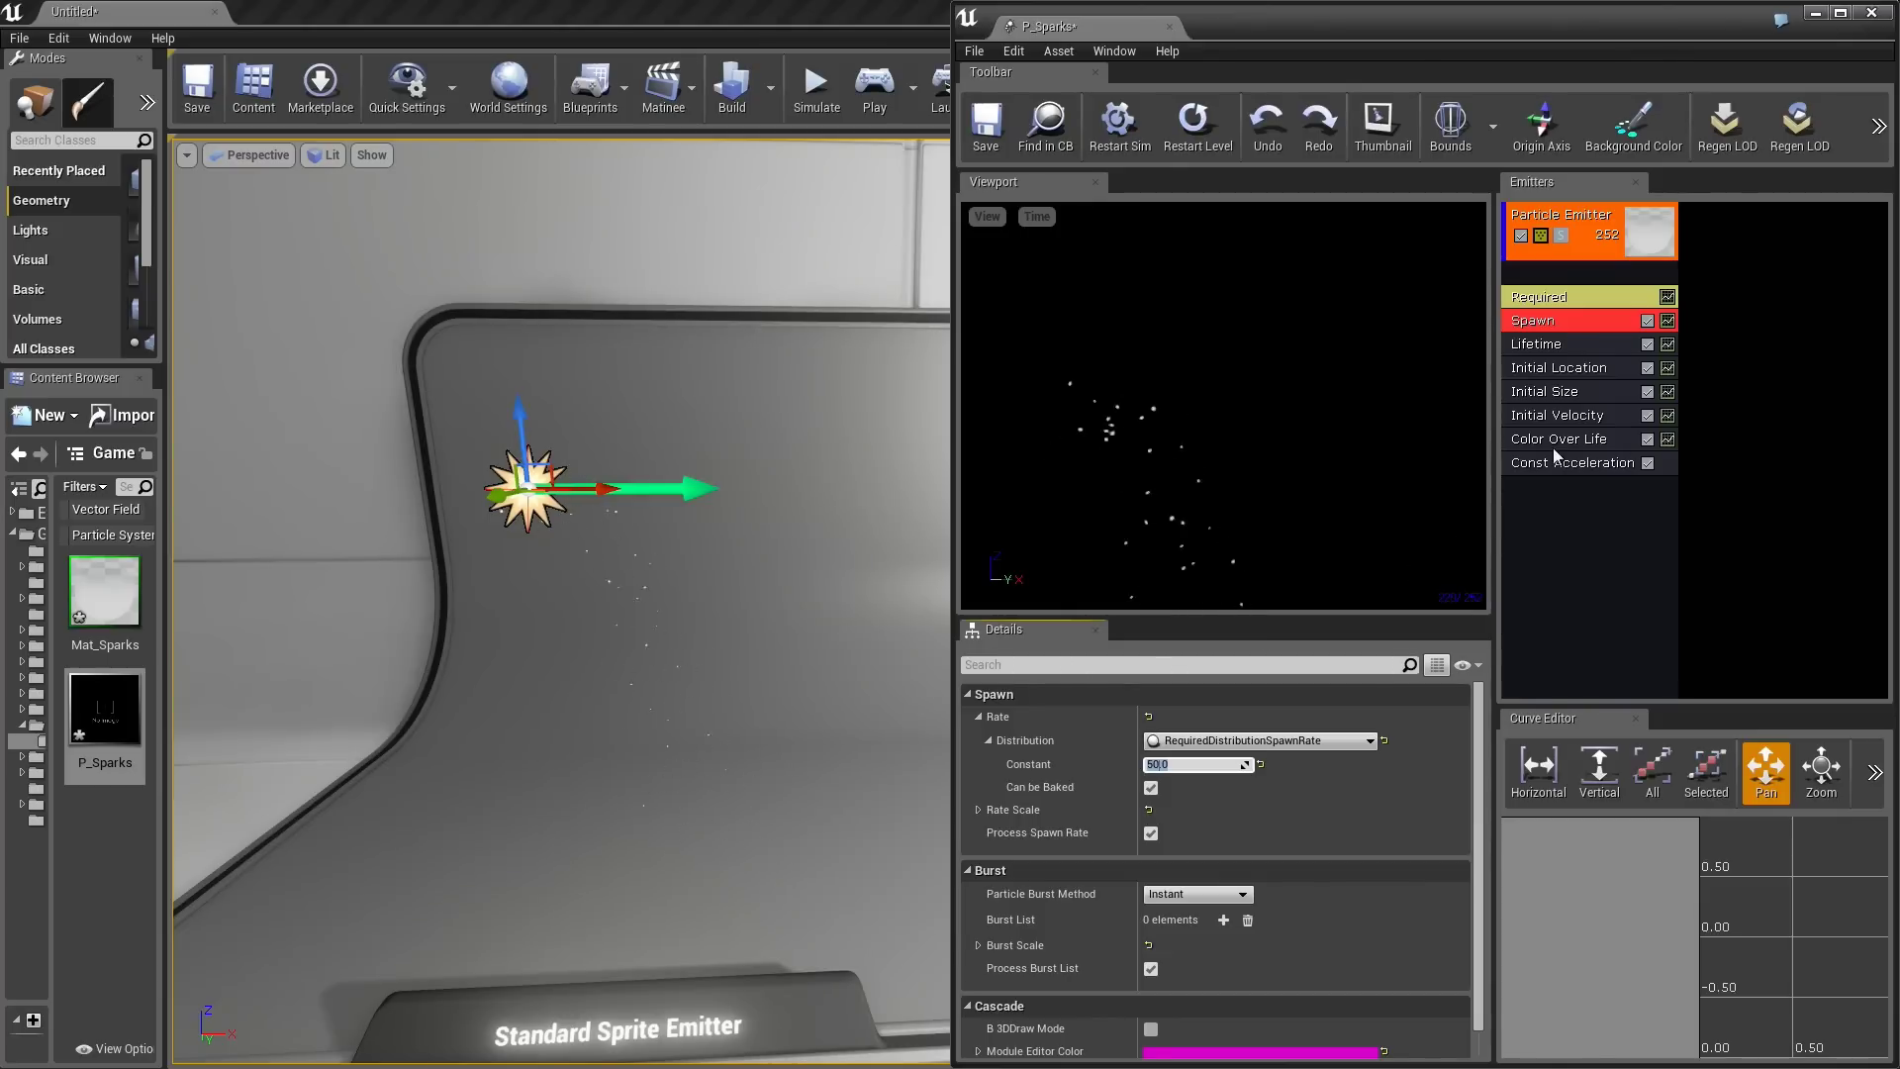
# - Maximize Cascade, enlarge the curve editor, and display the Color Over Life colour and alpha curves
pyautogui.doubleClick(1471, 32)
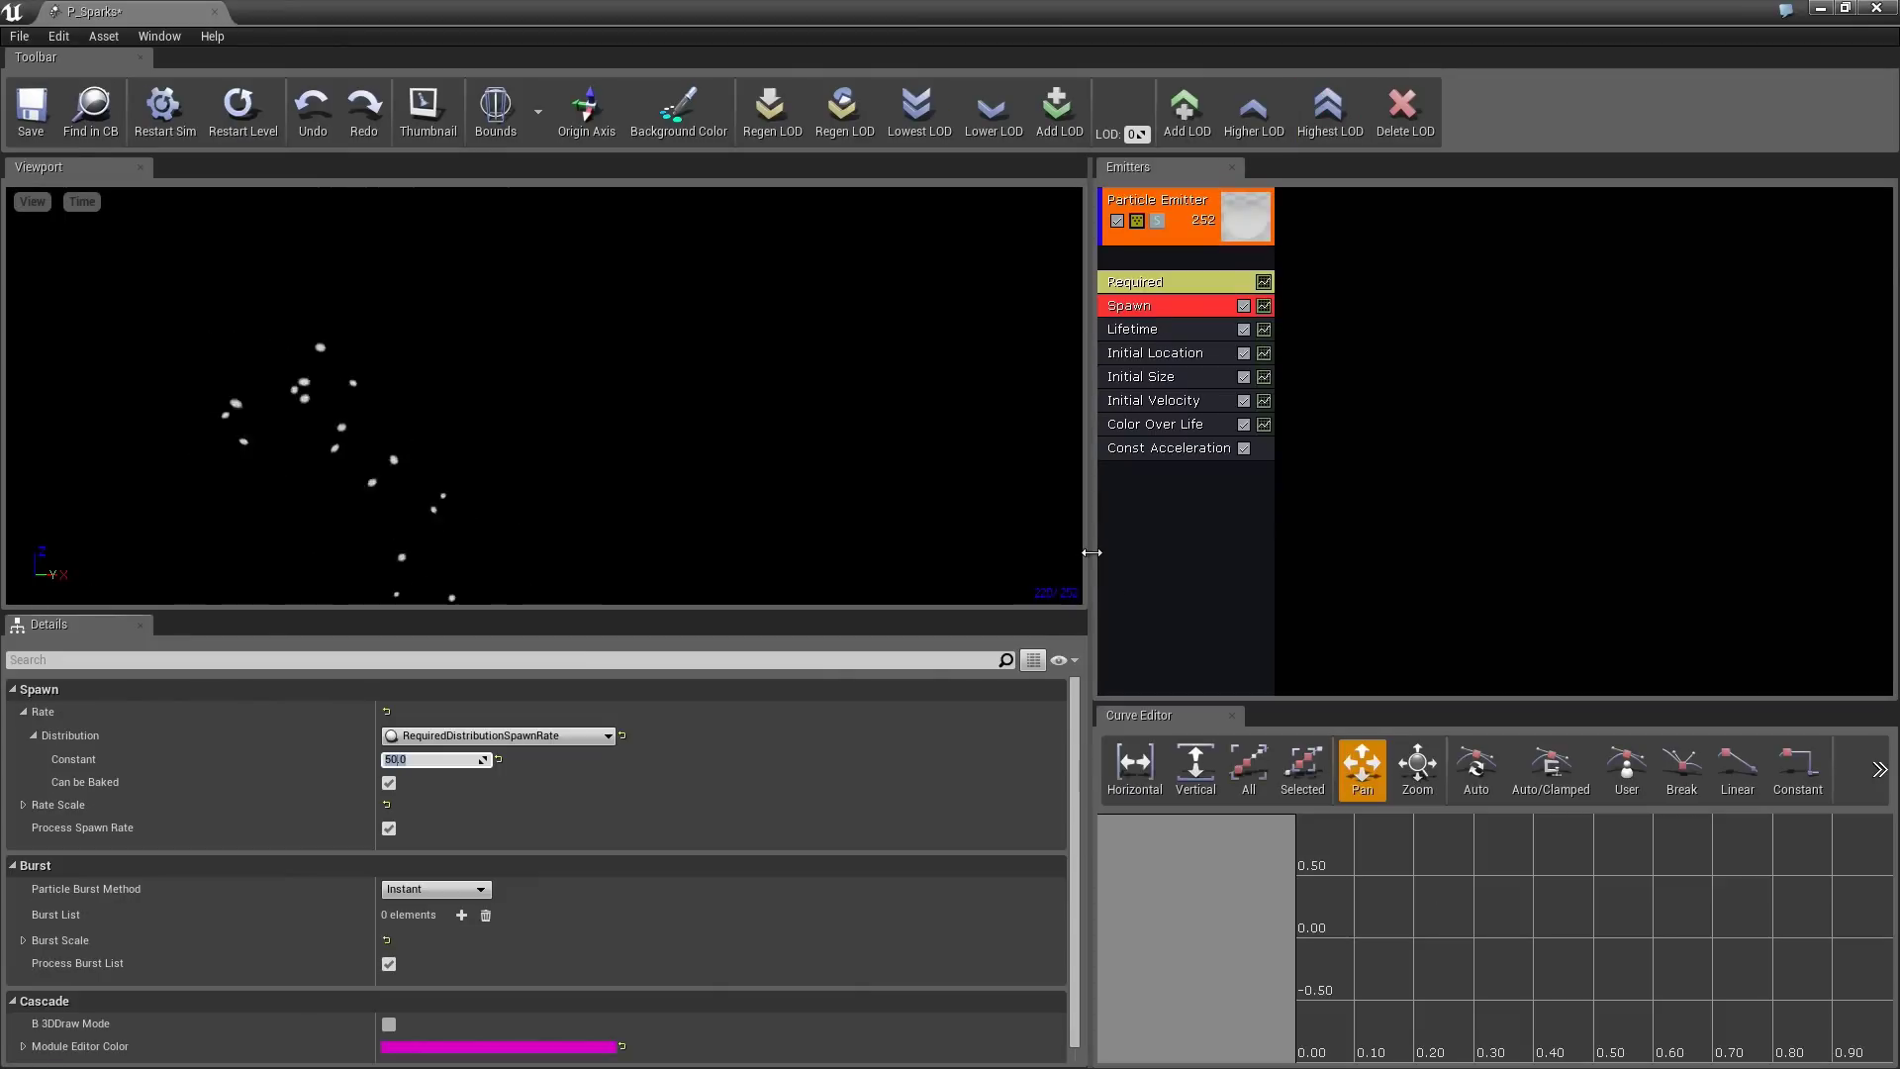
pyautogui.moveTo(1091, 553); pyautogui.dragTo(523, 554)
pyautogui.moveTo(821, 701); pyautogui.dragTo(950, 515)
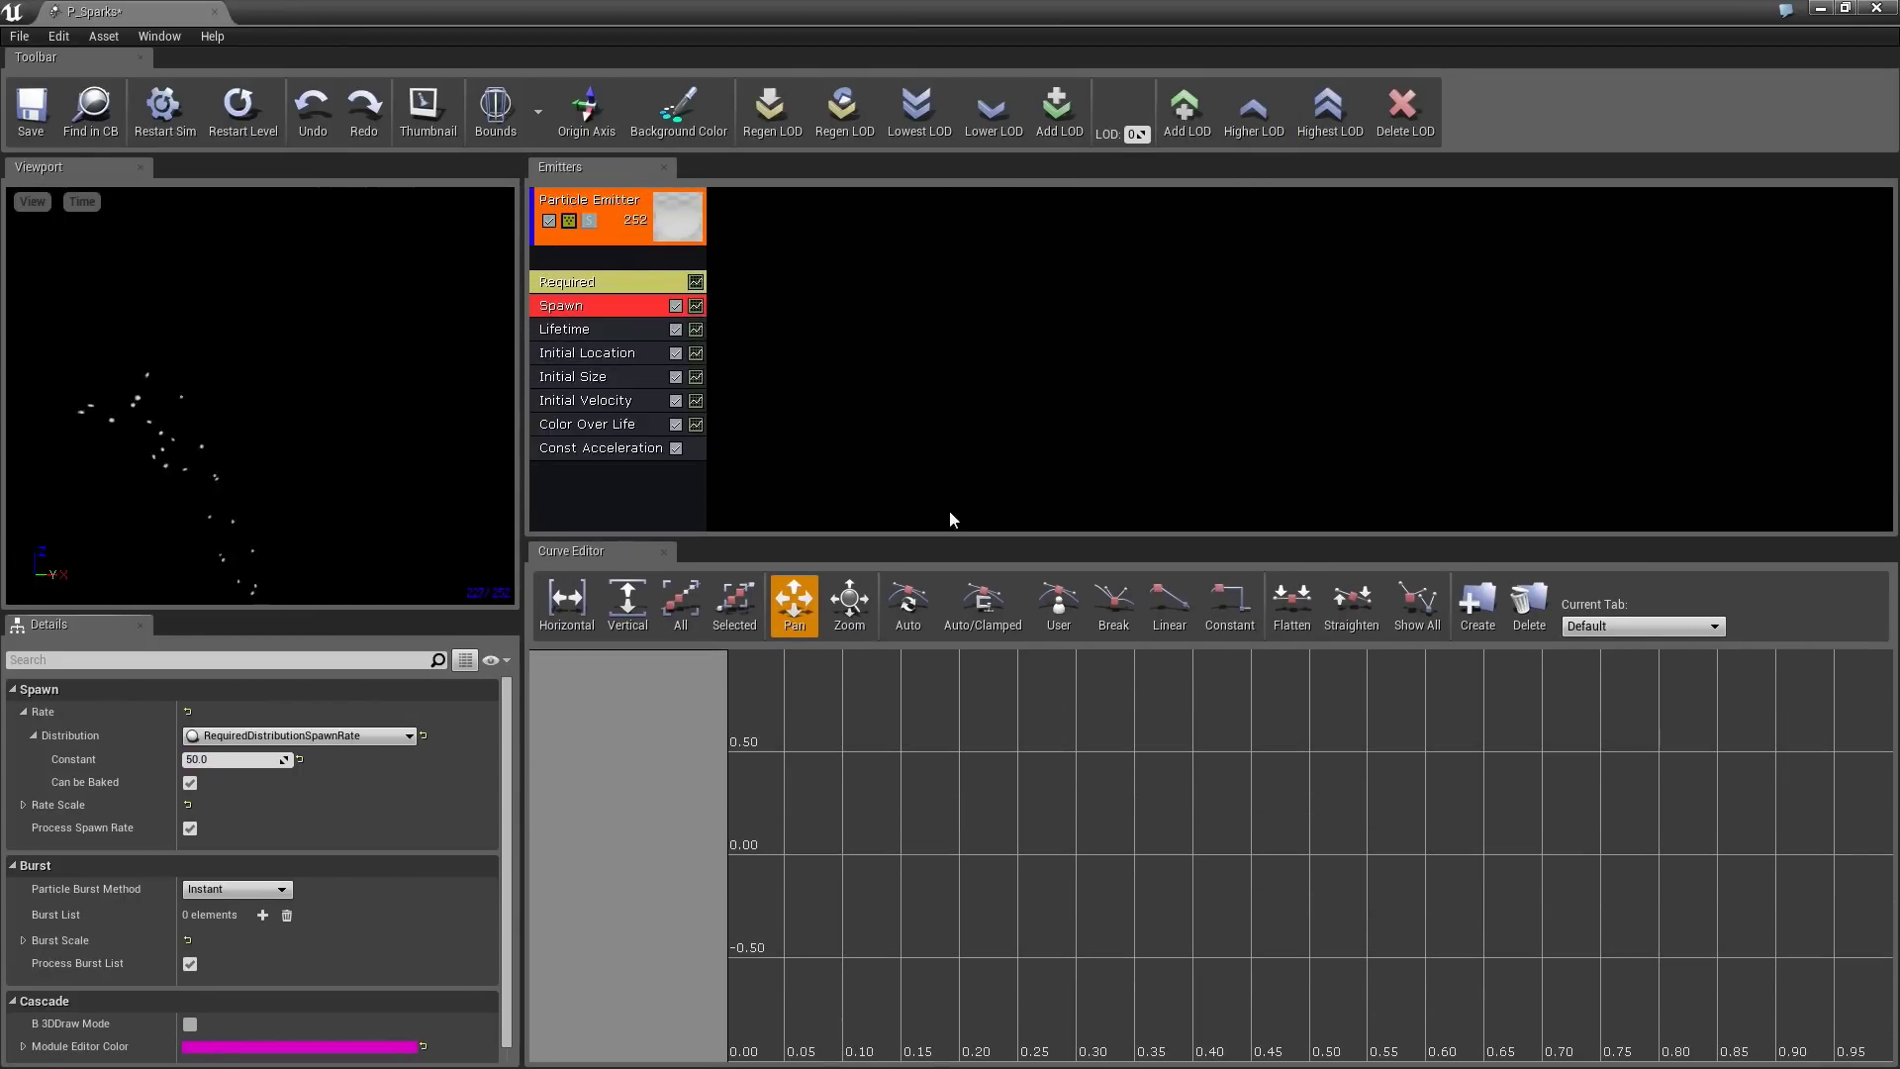
pyautogui.click(578, 426)
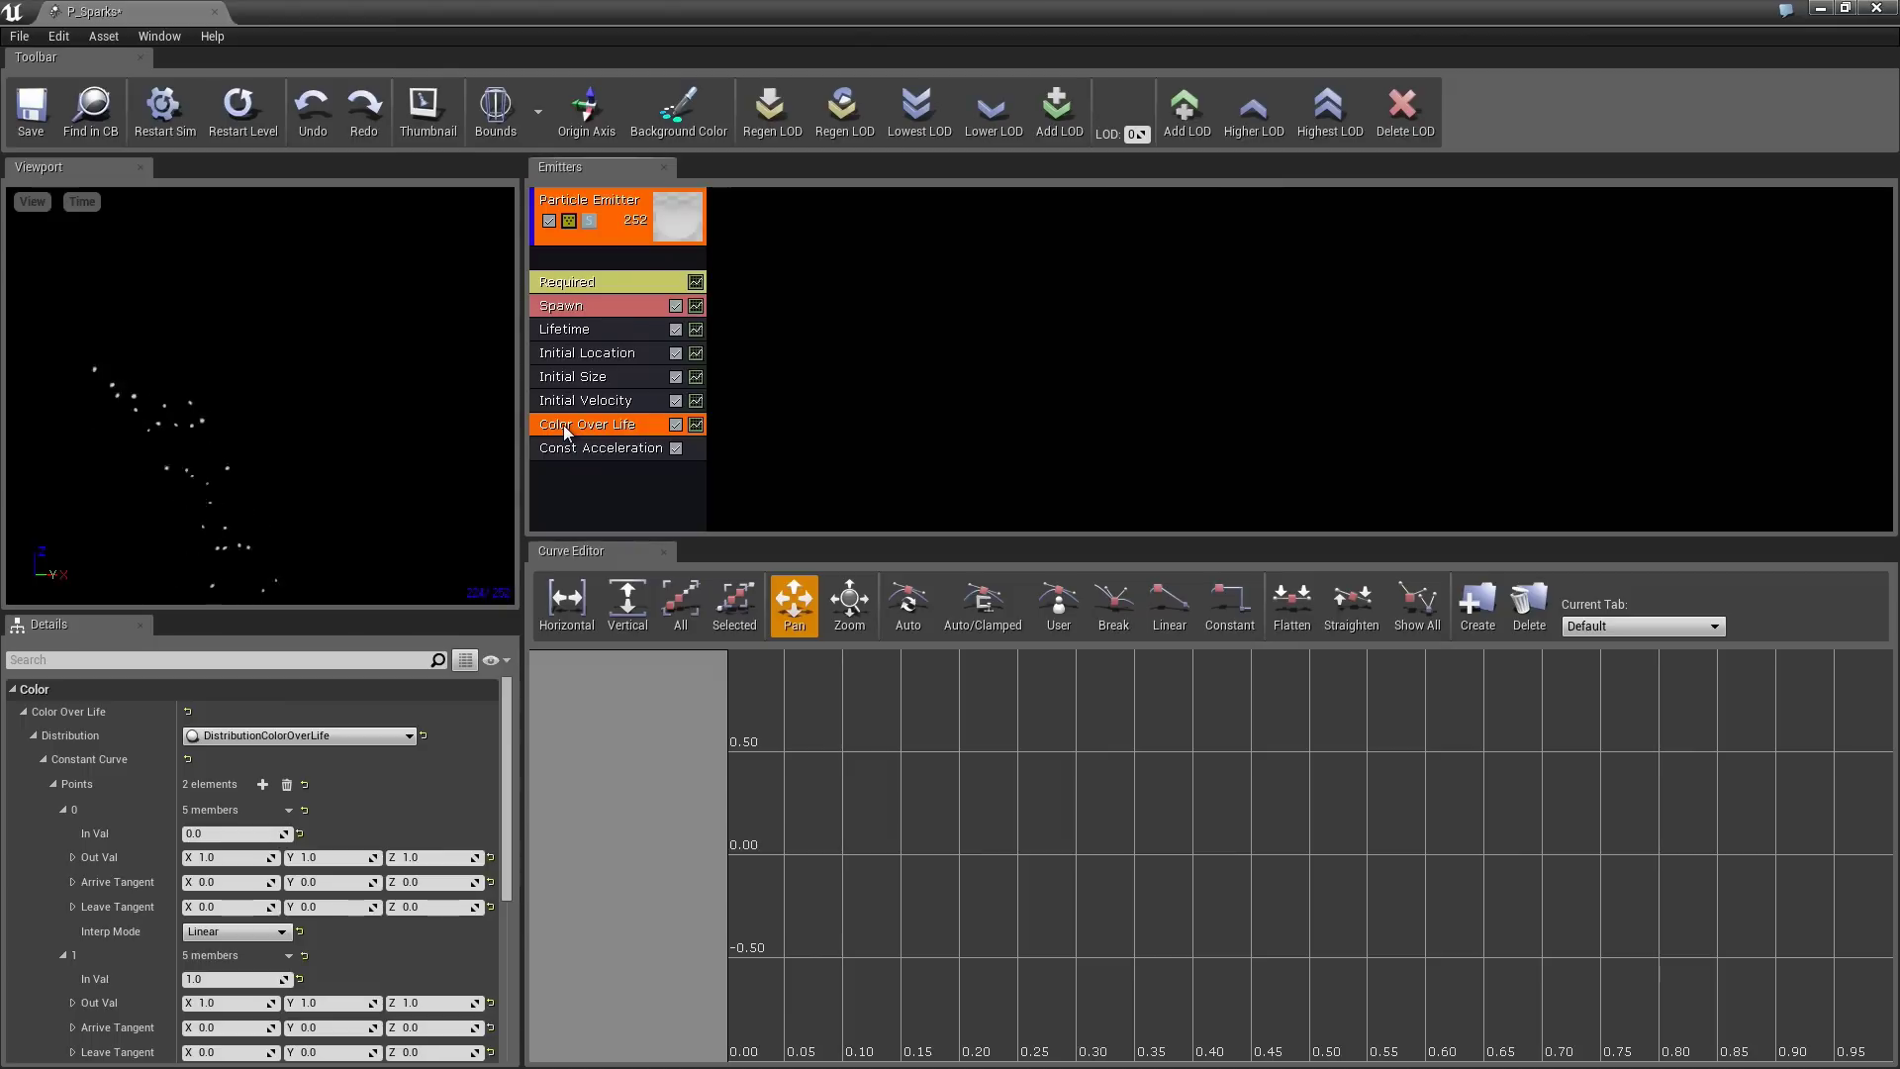
pyautogui.click(698, 424)
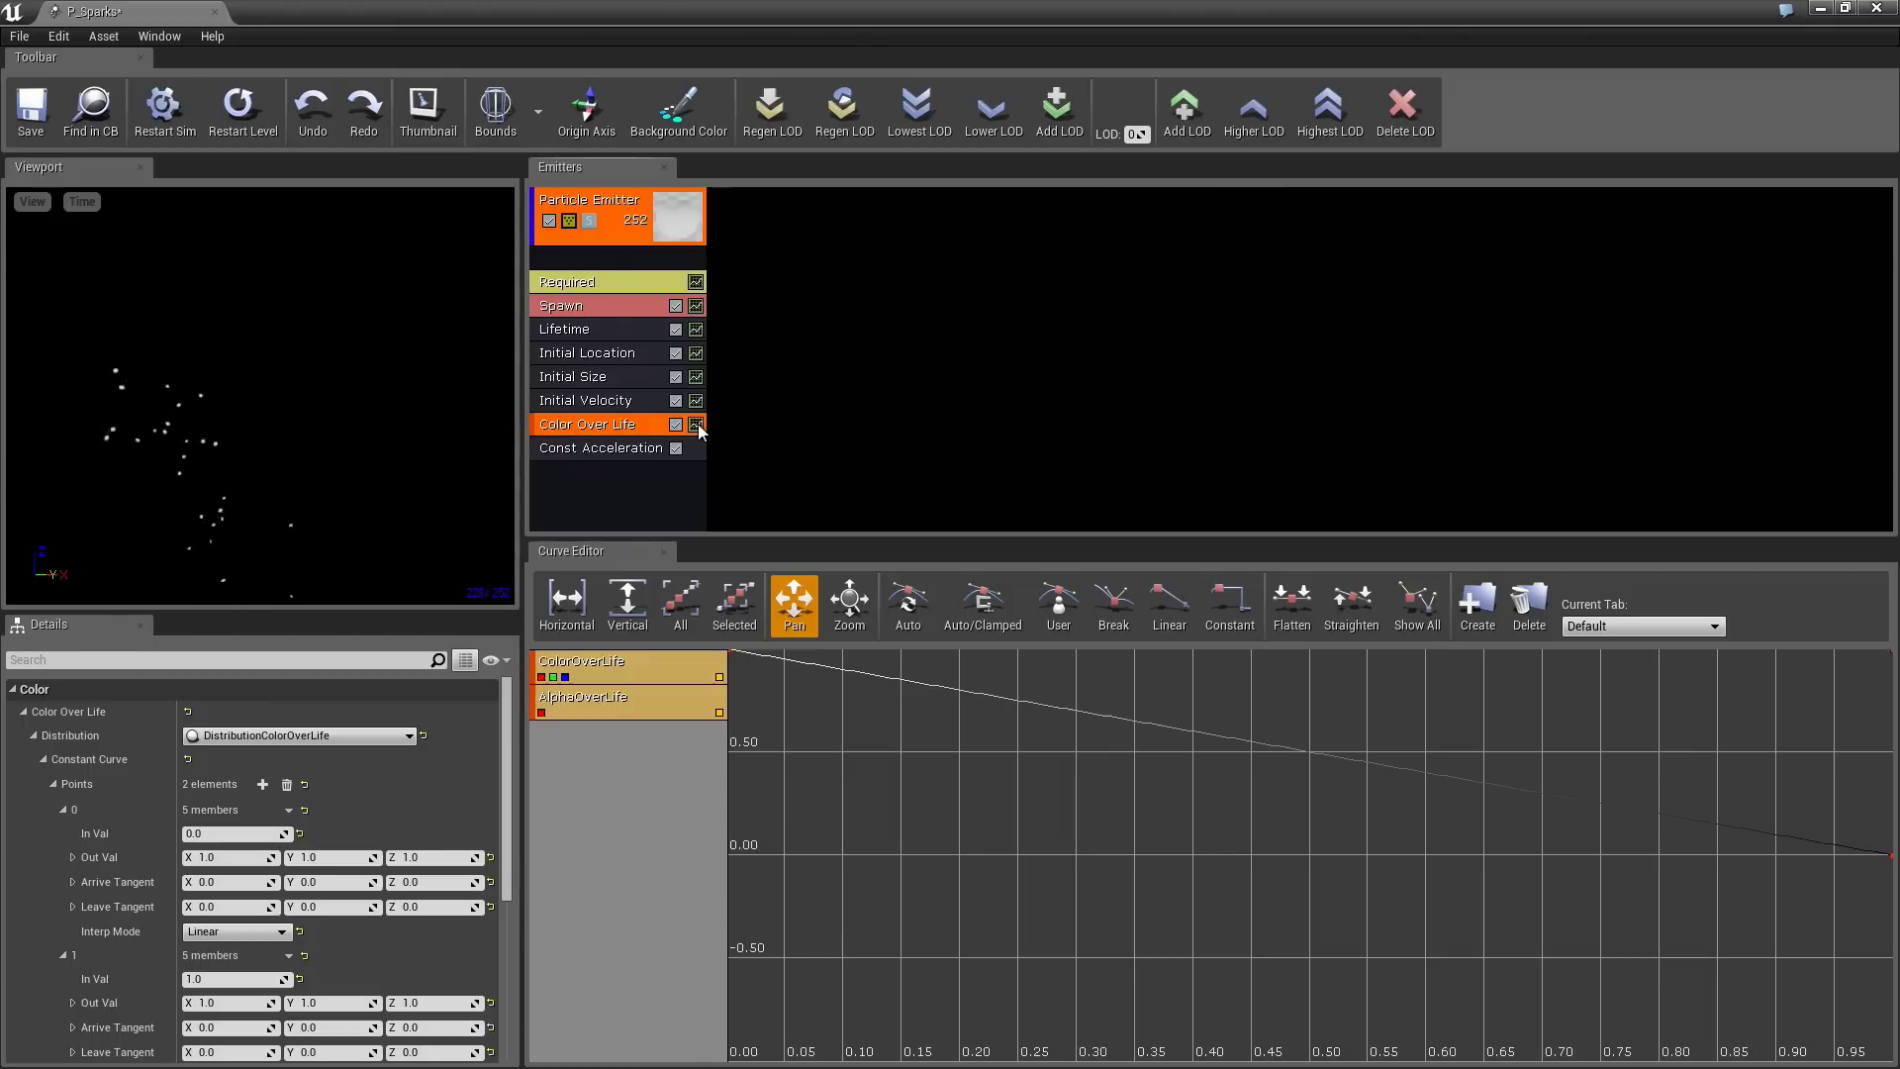
pyautogui.rightClick(891, 757)
pyautogui.moveTo(891, 757); pyautogui.dragTo(951, 842)
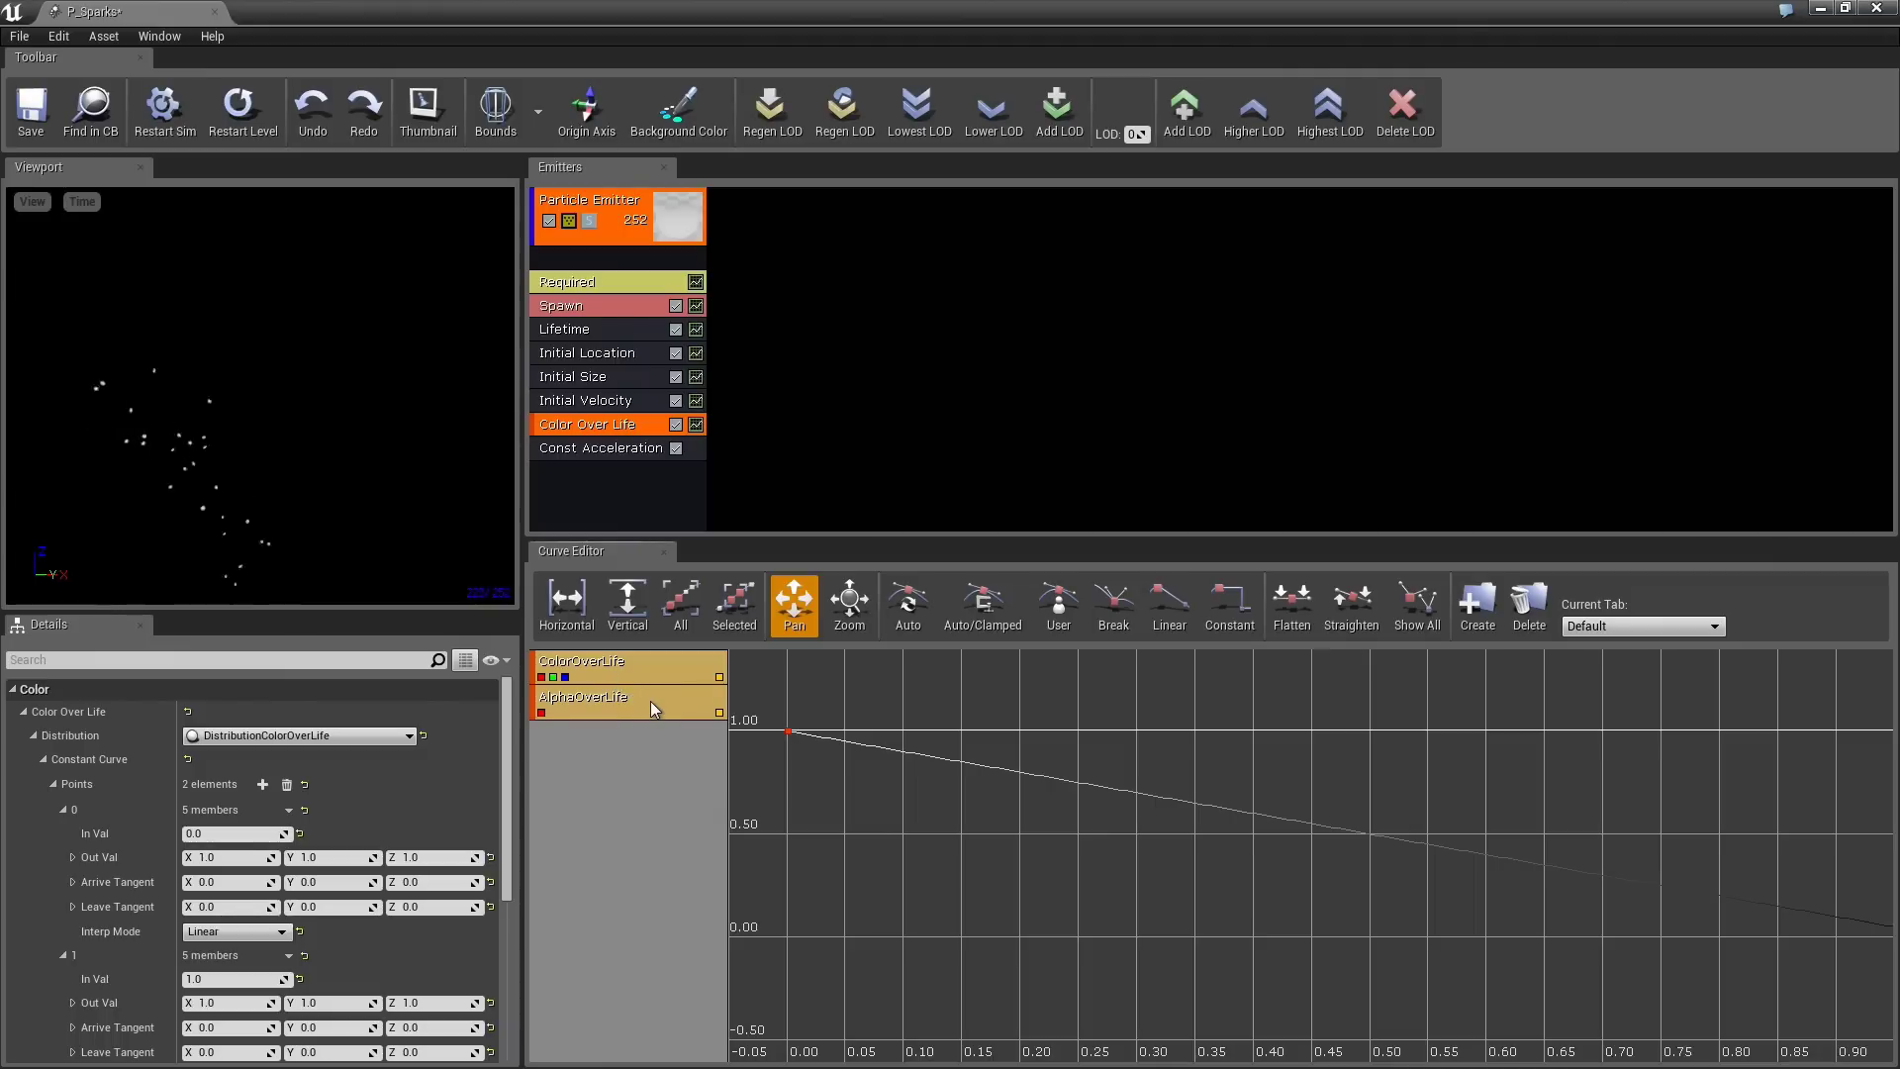
# - Hide the AlphaOverLife curve in the Curve Editor
pyautogui.click(720, 713)
pyautogui.click(718, 713)
pyautogui.click(718, 713)
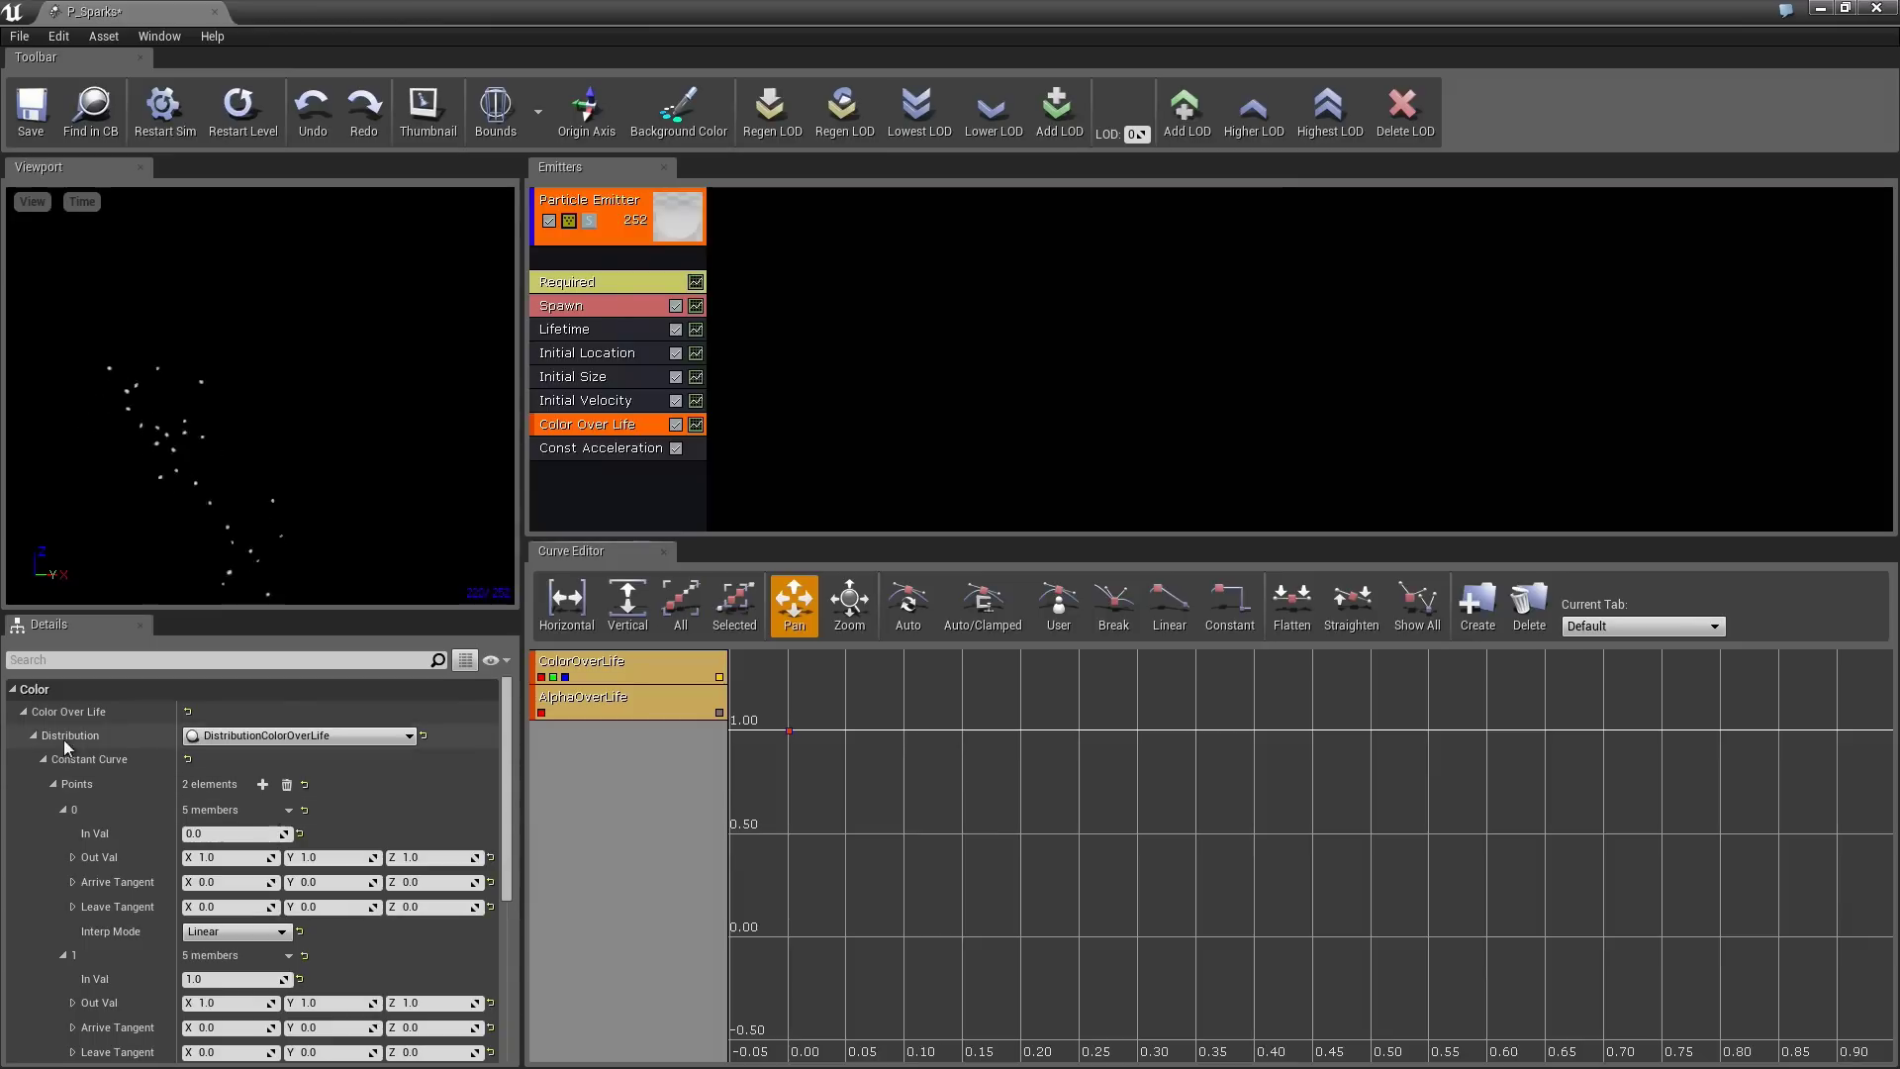
# - Add a test key on the ColorOverLife curve, then delete it
pyautogui.scroll(-2, 508, 804)
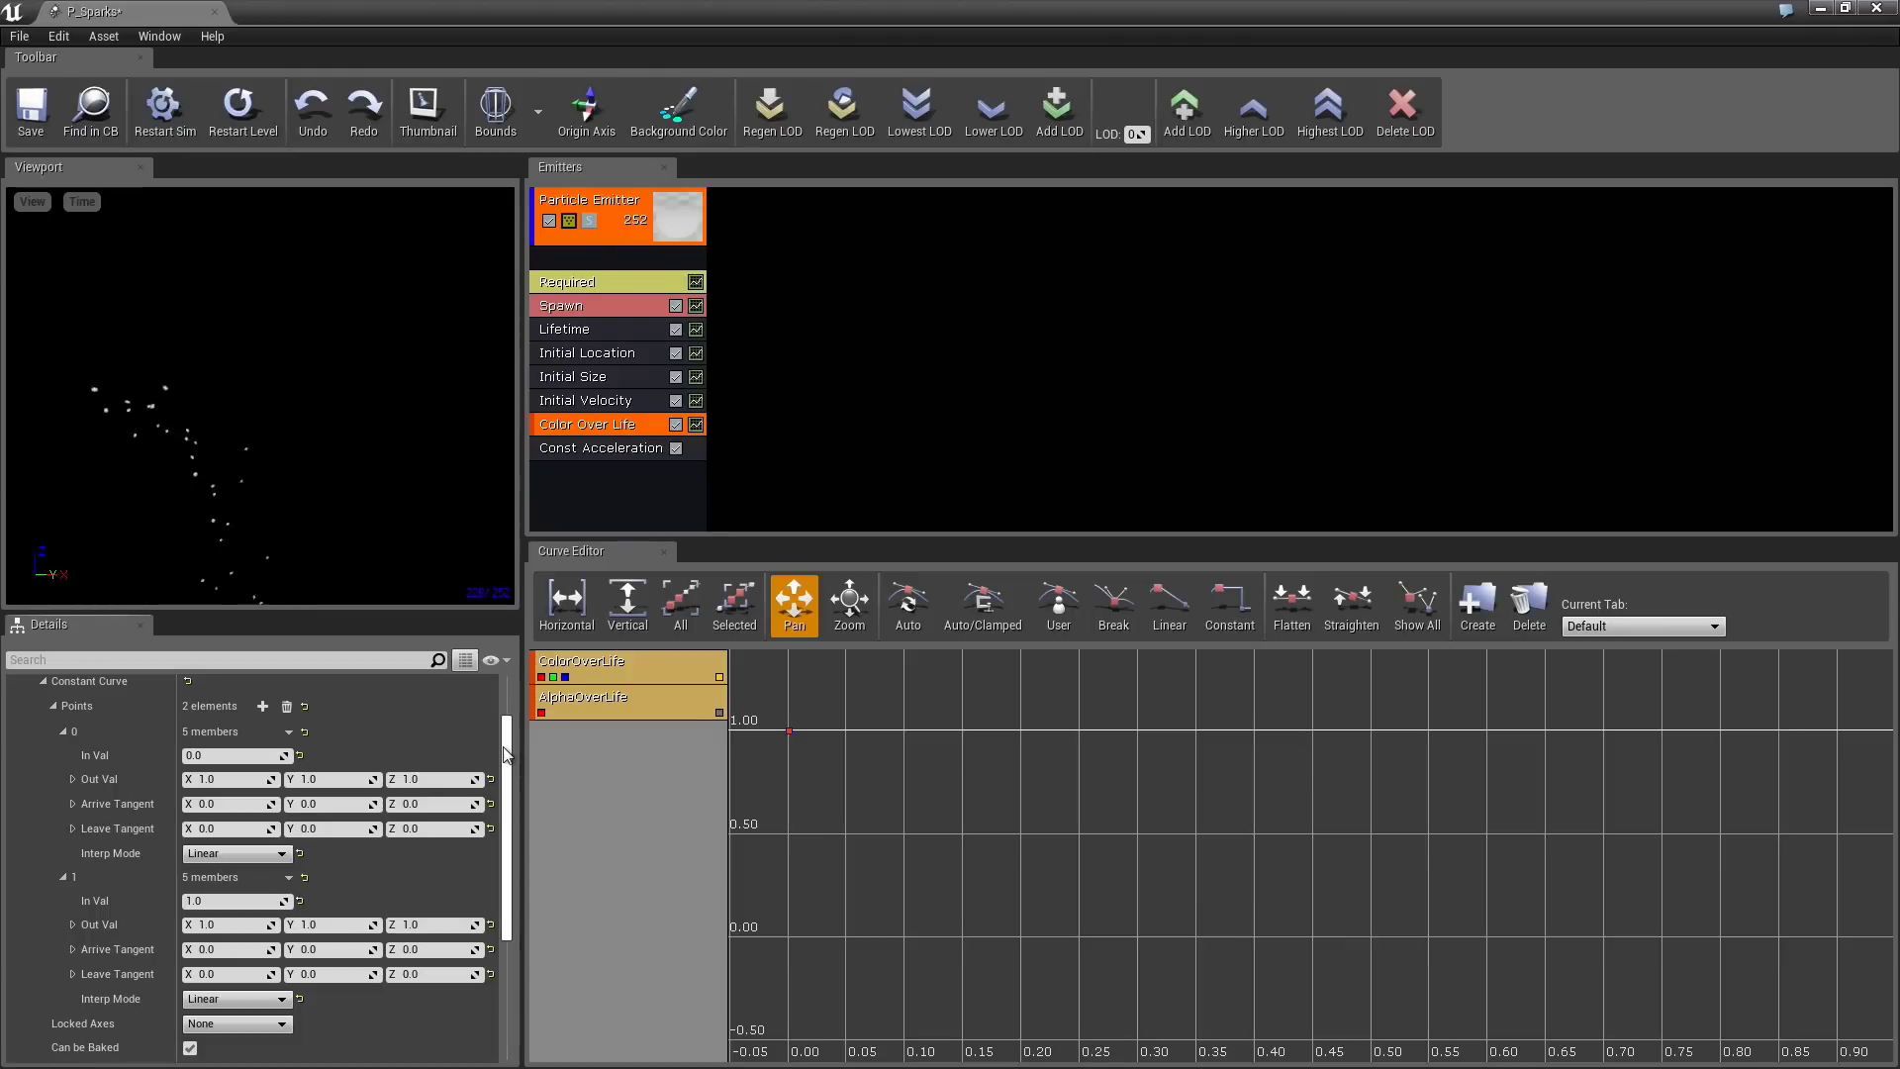
pyautogui.keyDown('ctrl'); pyautogui.click(995, 732); pyautogui.keyUp('ctrl')
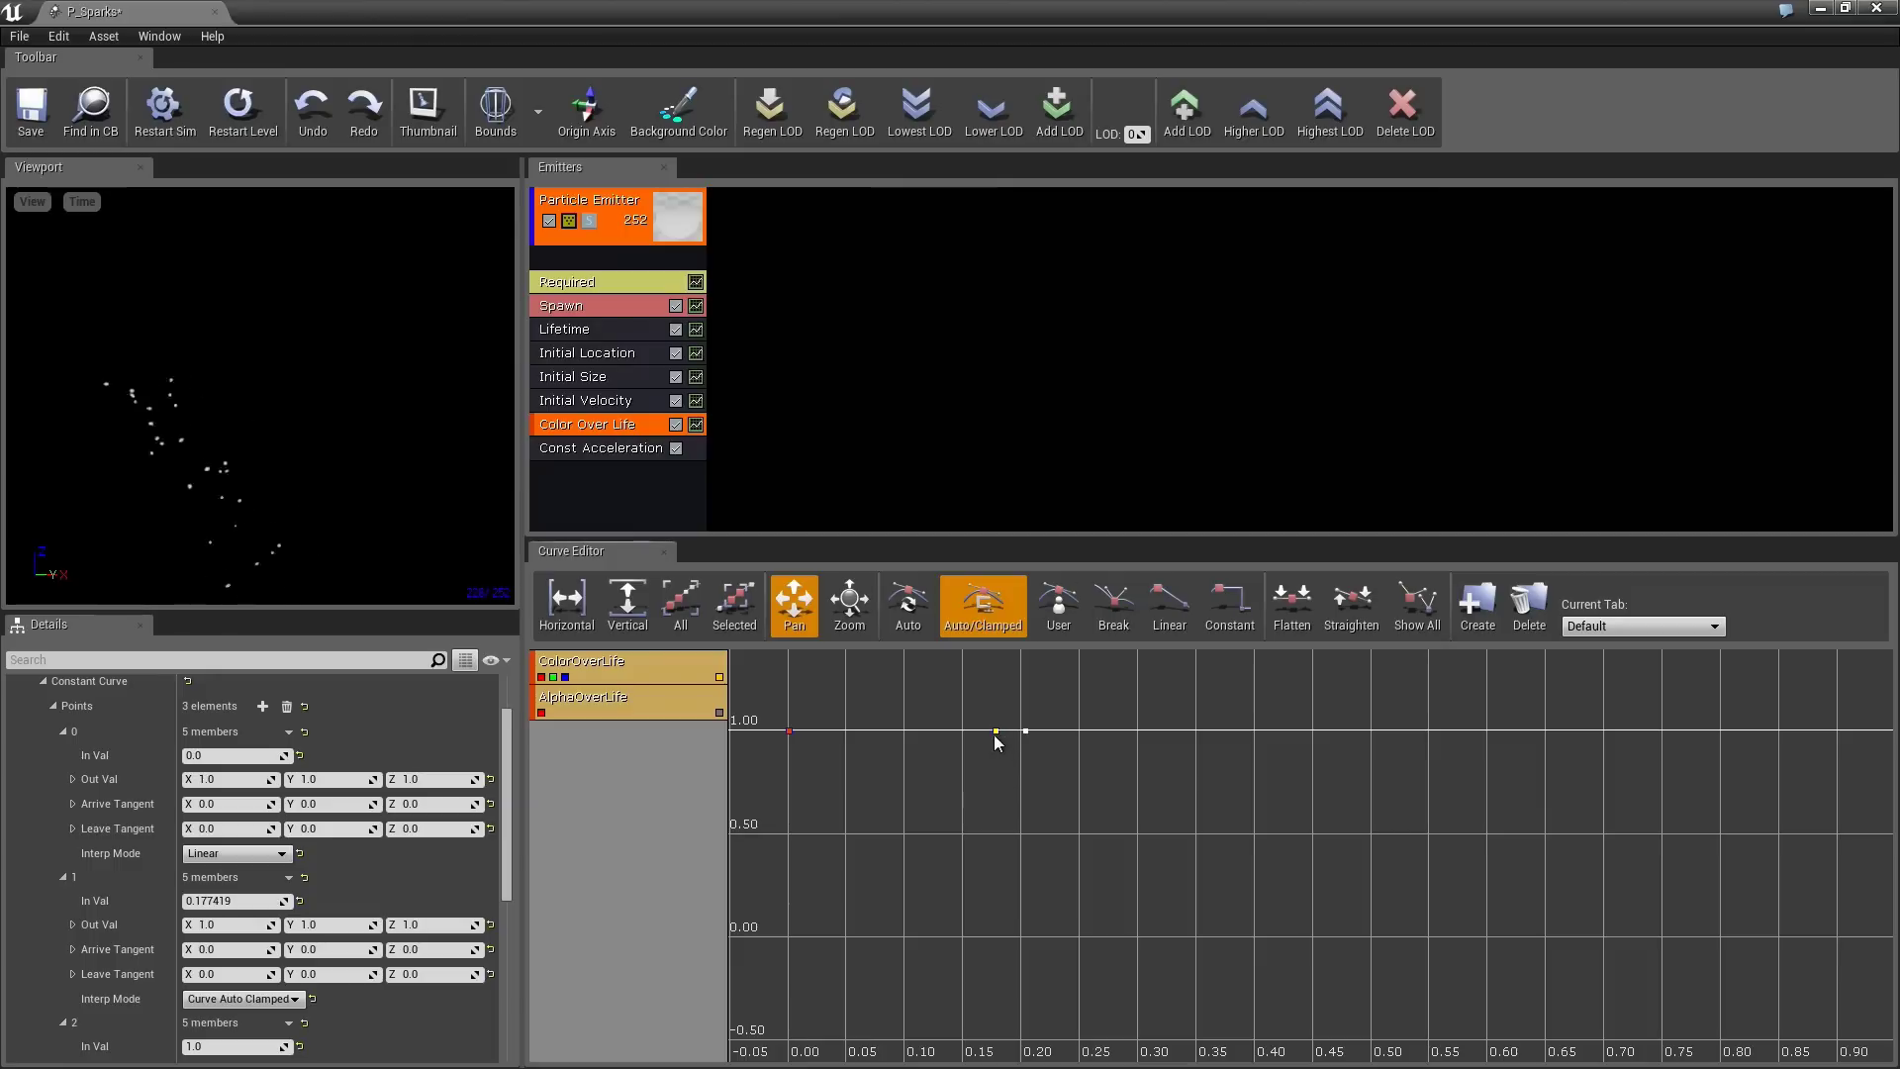
pyautogui.click(1025, 731)
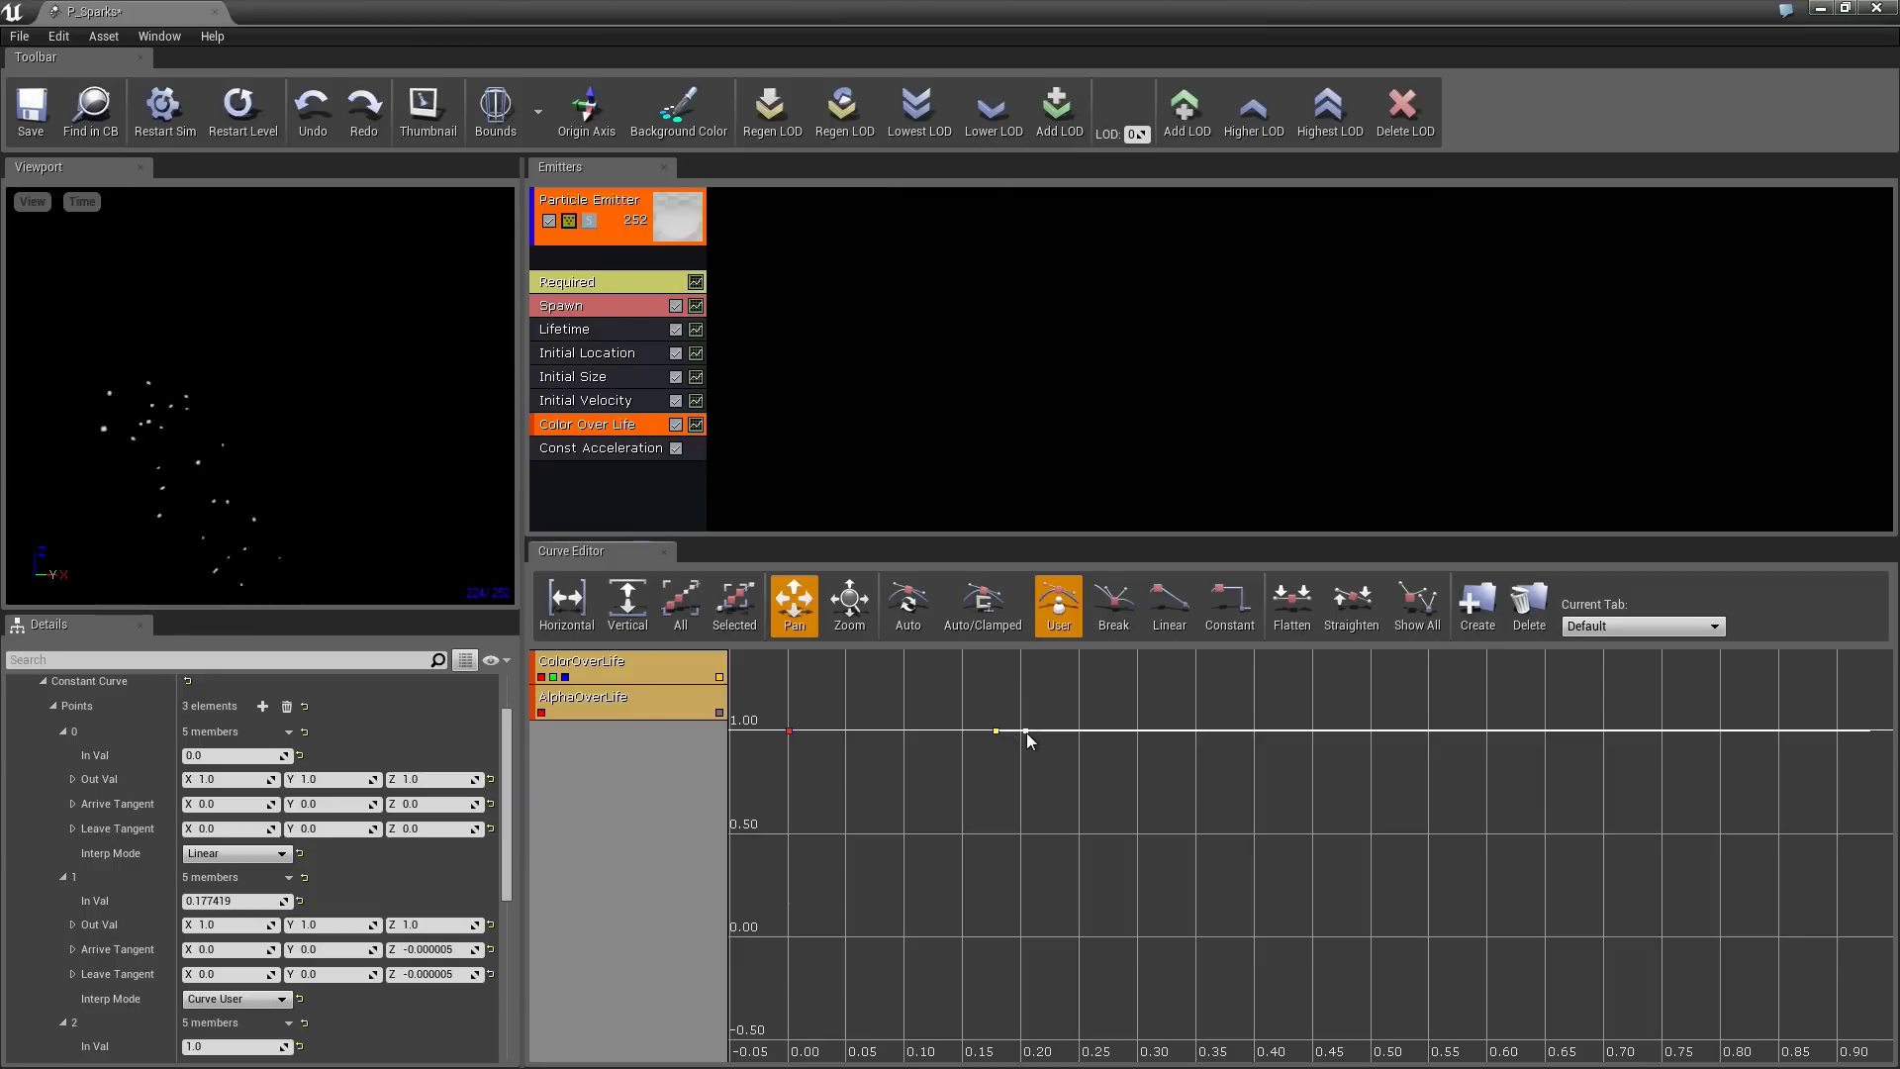
pyautogui.press('Delete')
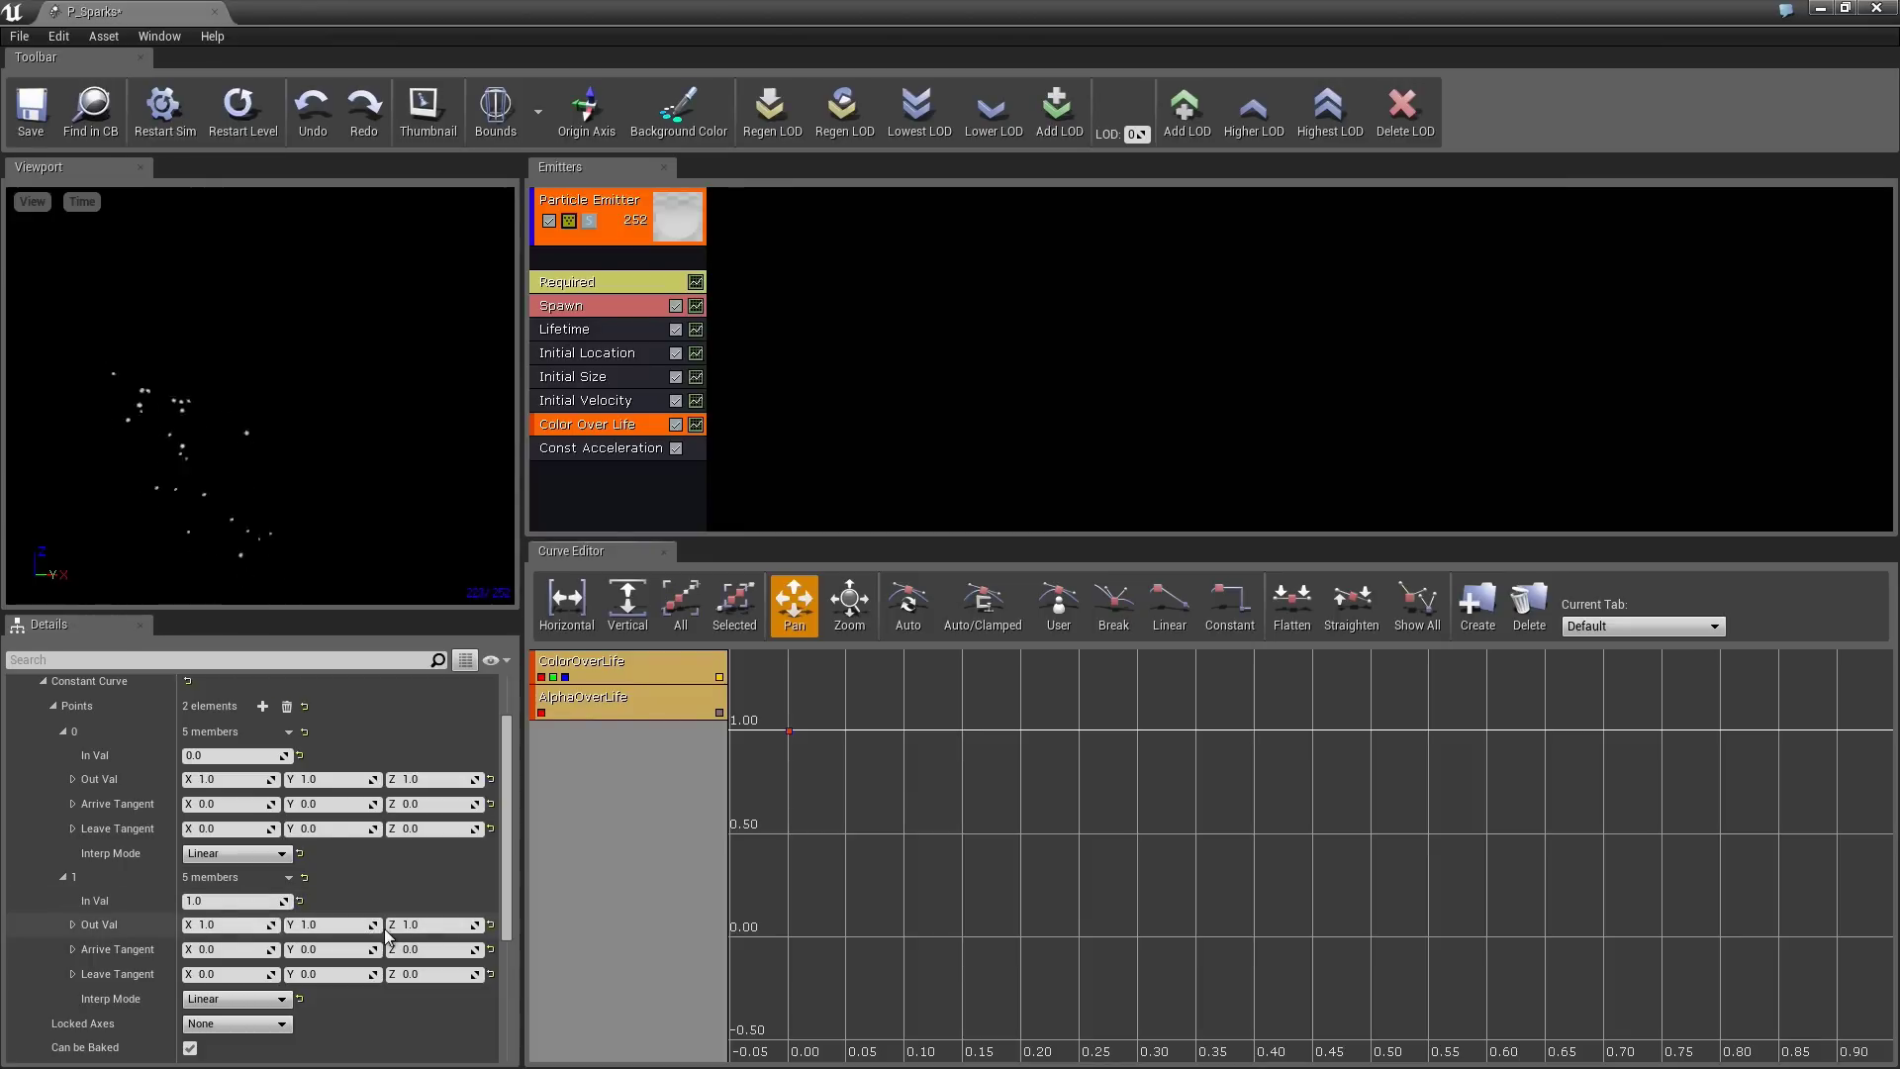
# - Set the Color Over Life start colour to red 30 and green 10
pyautogui.click(234, 781)
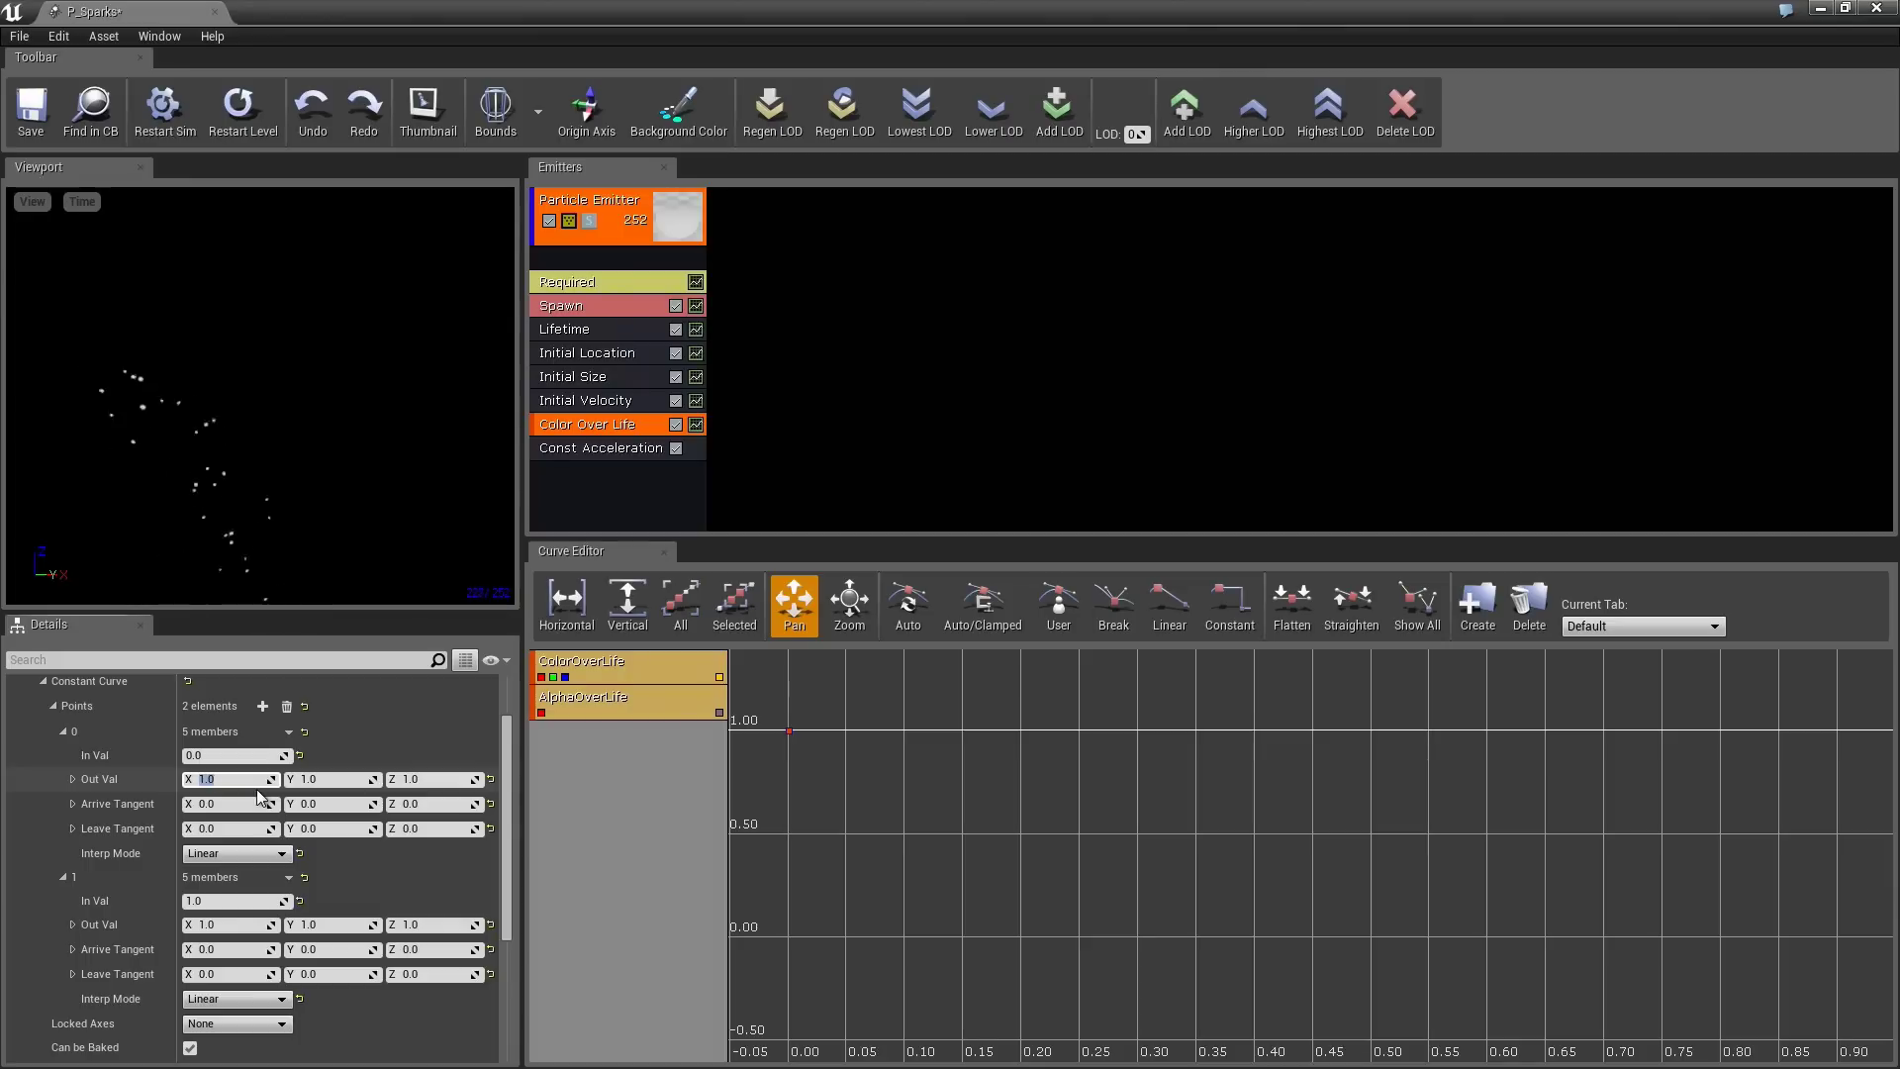
pyautogui.write('30')
pyautogui.press('Tab')
pyautogui.write('3')
pyautogui.press('Tab')
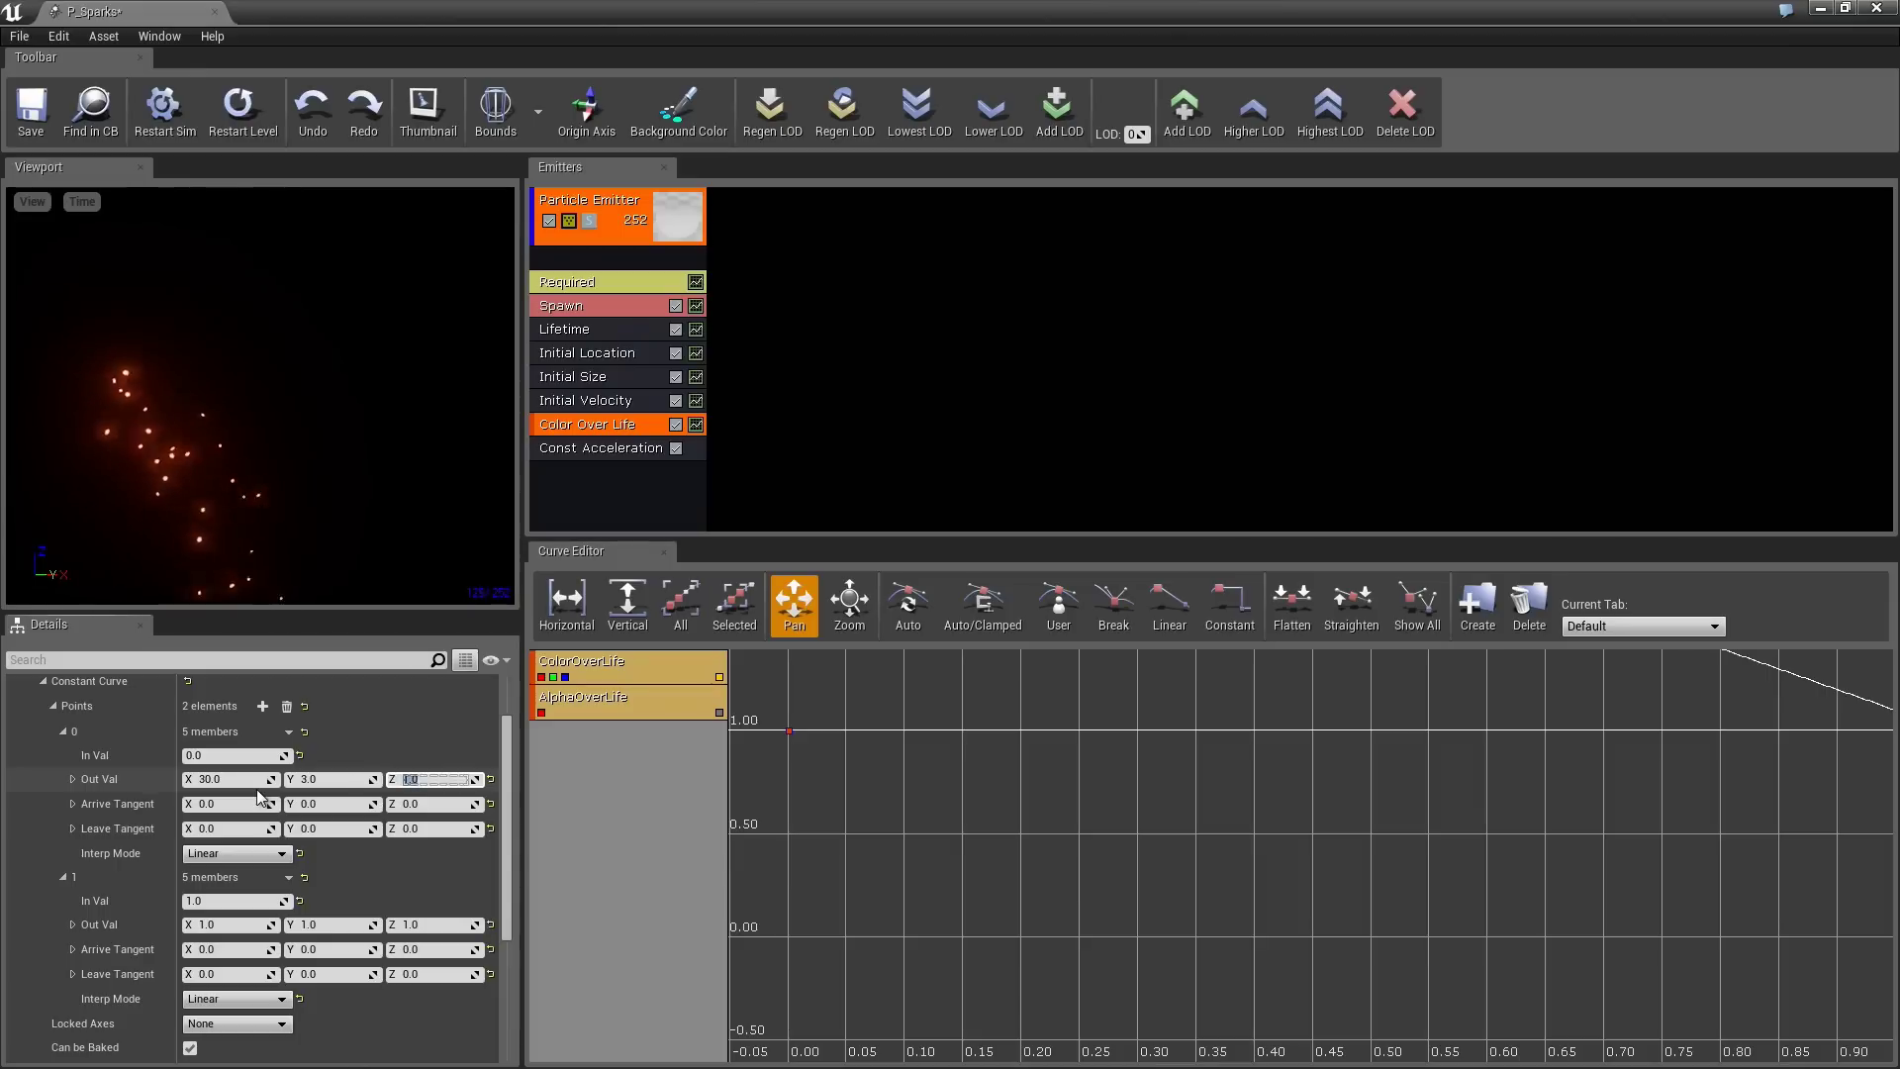
pyautogui.click(329, 780)
pyautogui.write('10')
pyautogui.press('Return')
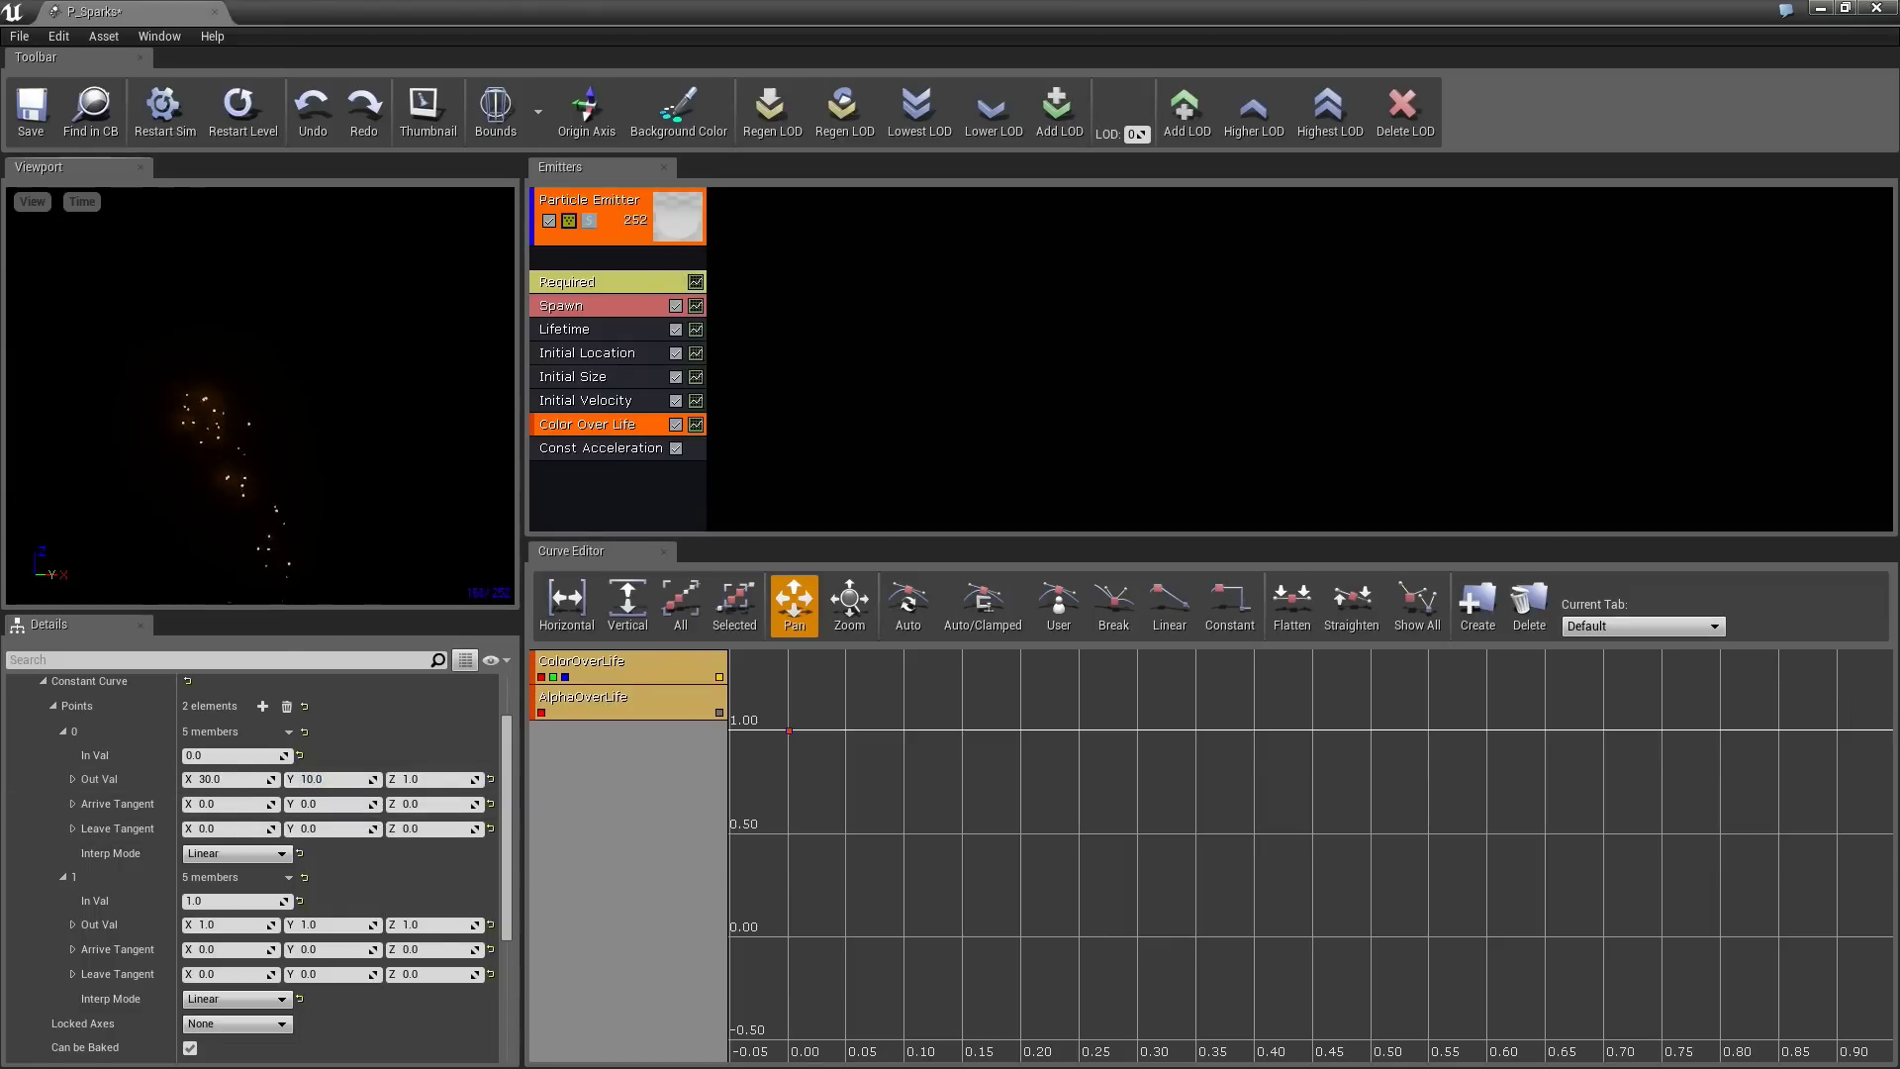
pyautogui.click(299, 513)
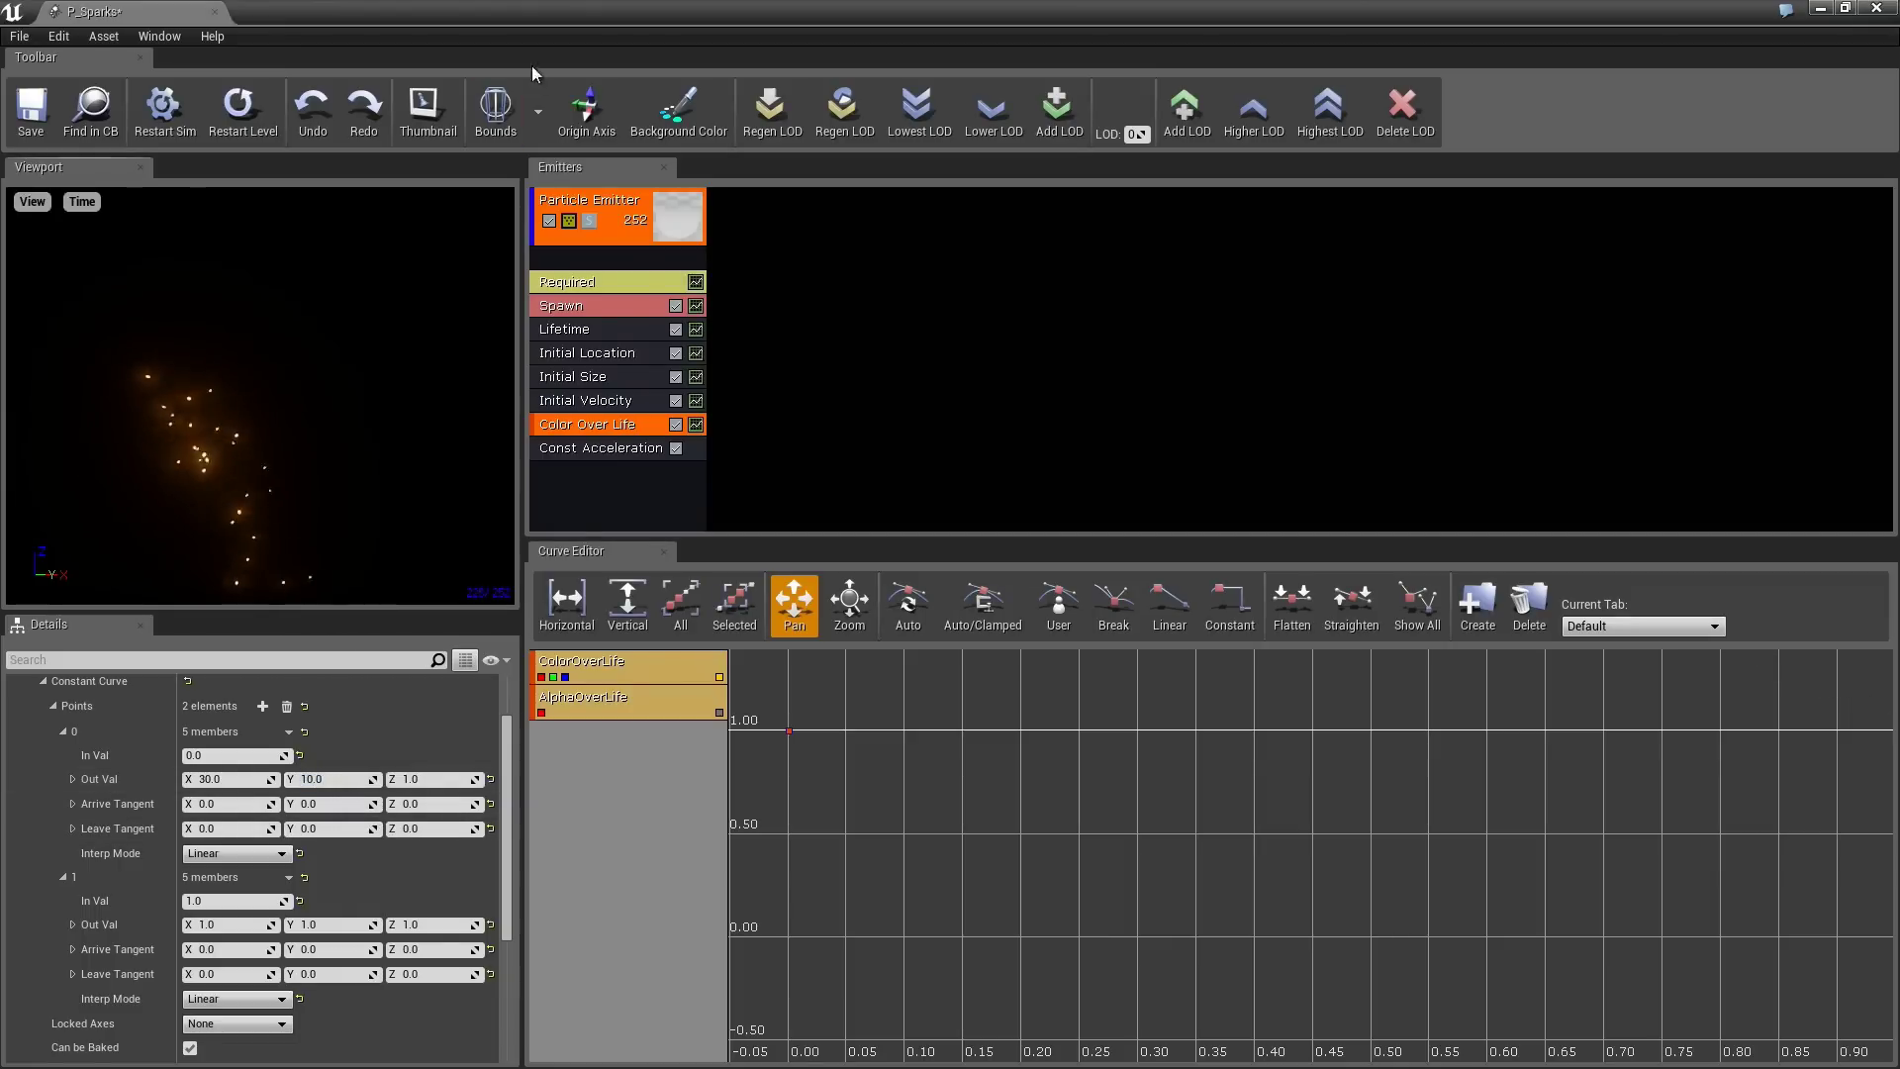
# - Set the Color Over Life end colour to Y 5 and Z 25
pyautogui.moveTo(446, 8); pyautogui.dragTo(1458, 154)
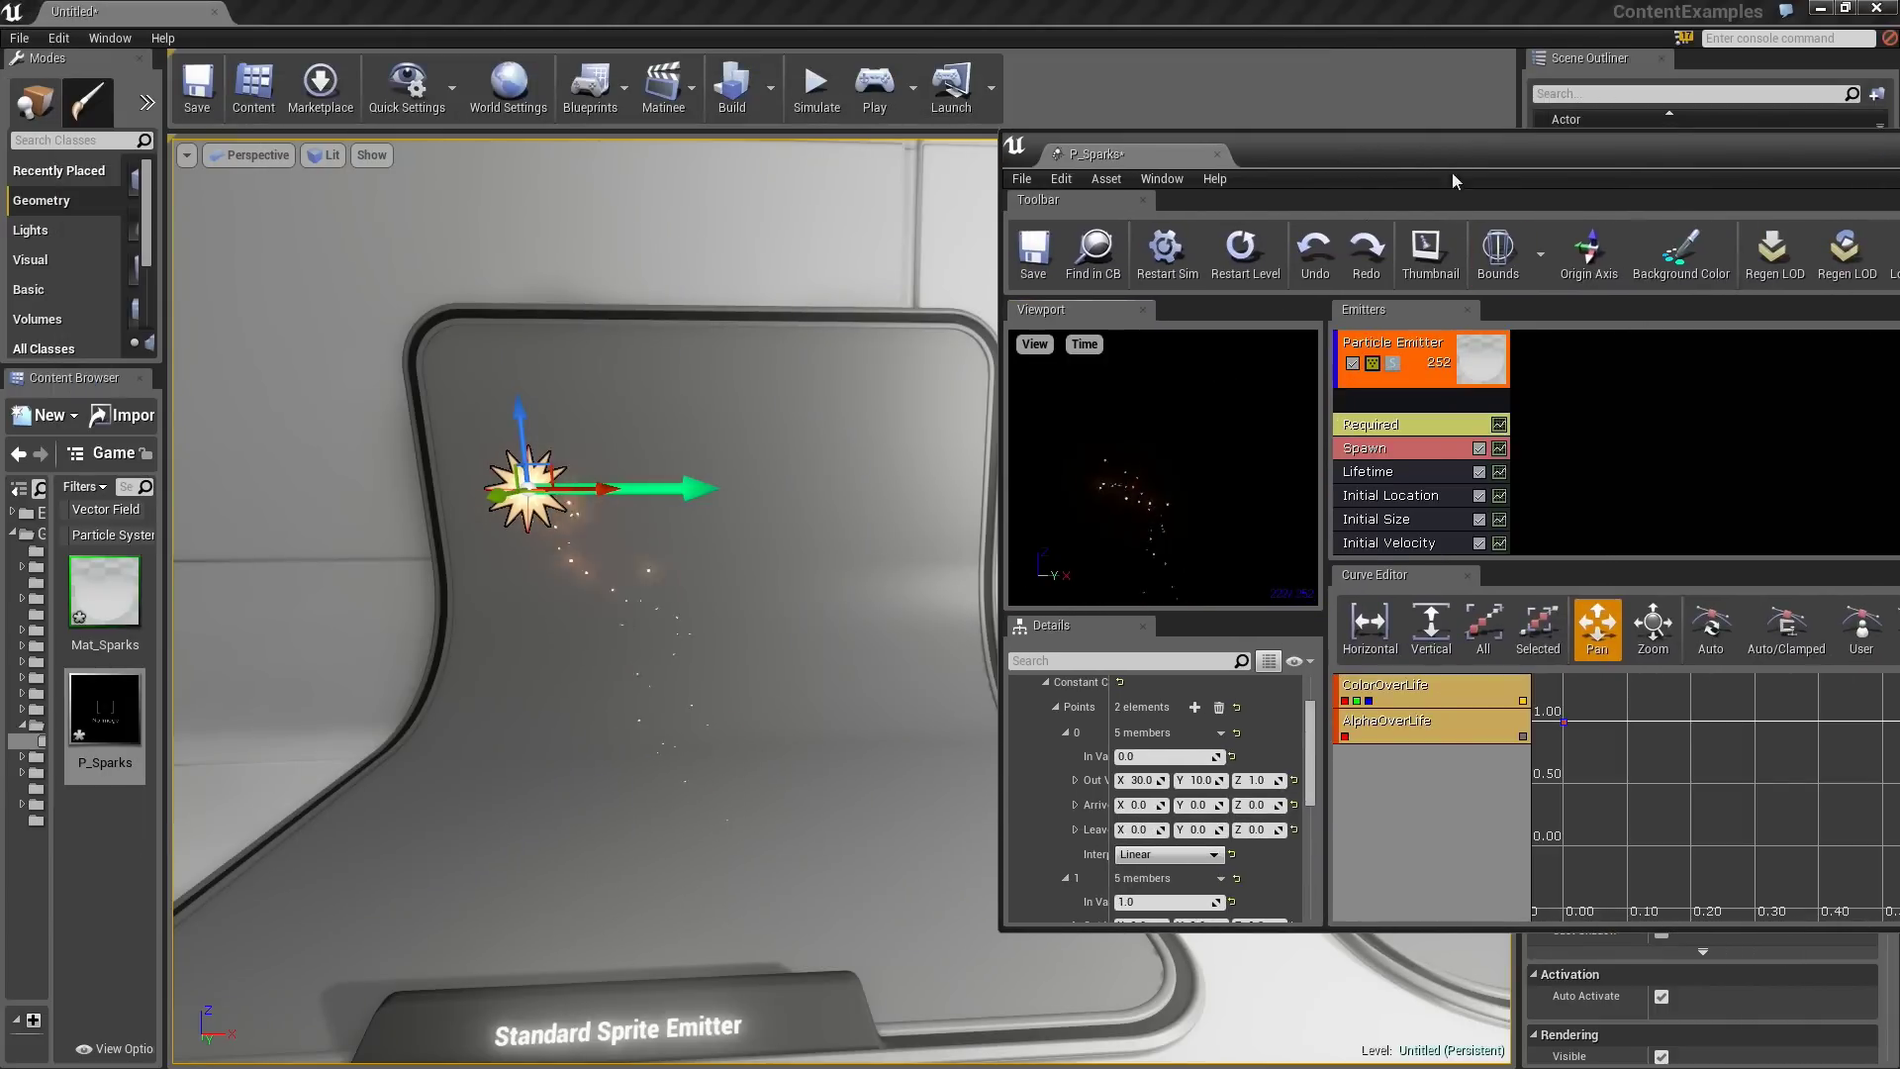
pyautogui.moveTo(1451, 144); pyautogui.dragTo(717, 133)
pyautogui.doubleClick(717, 133)
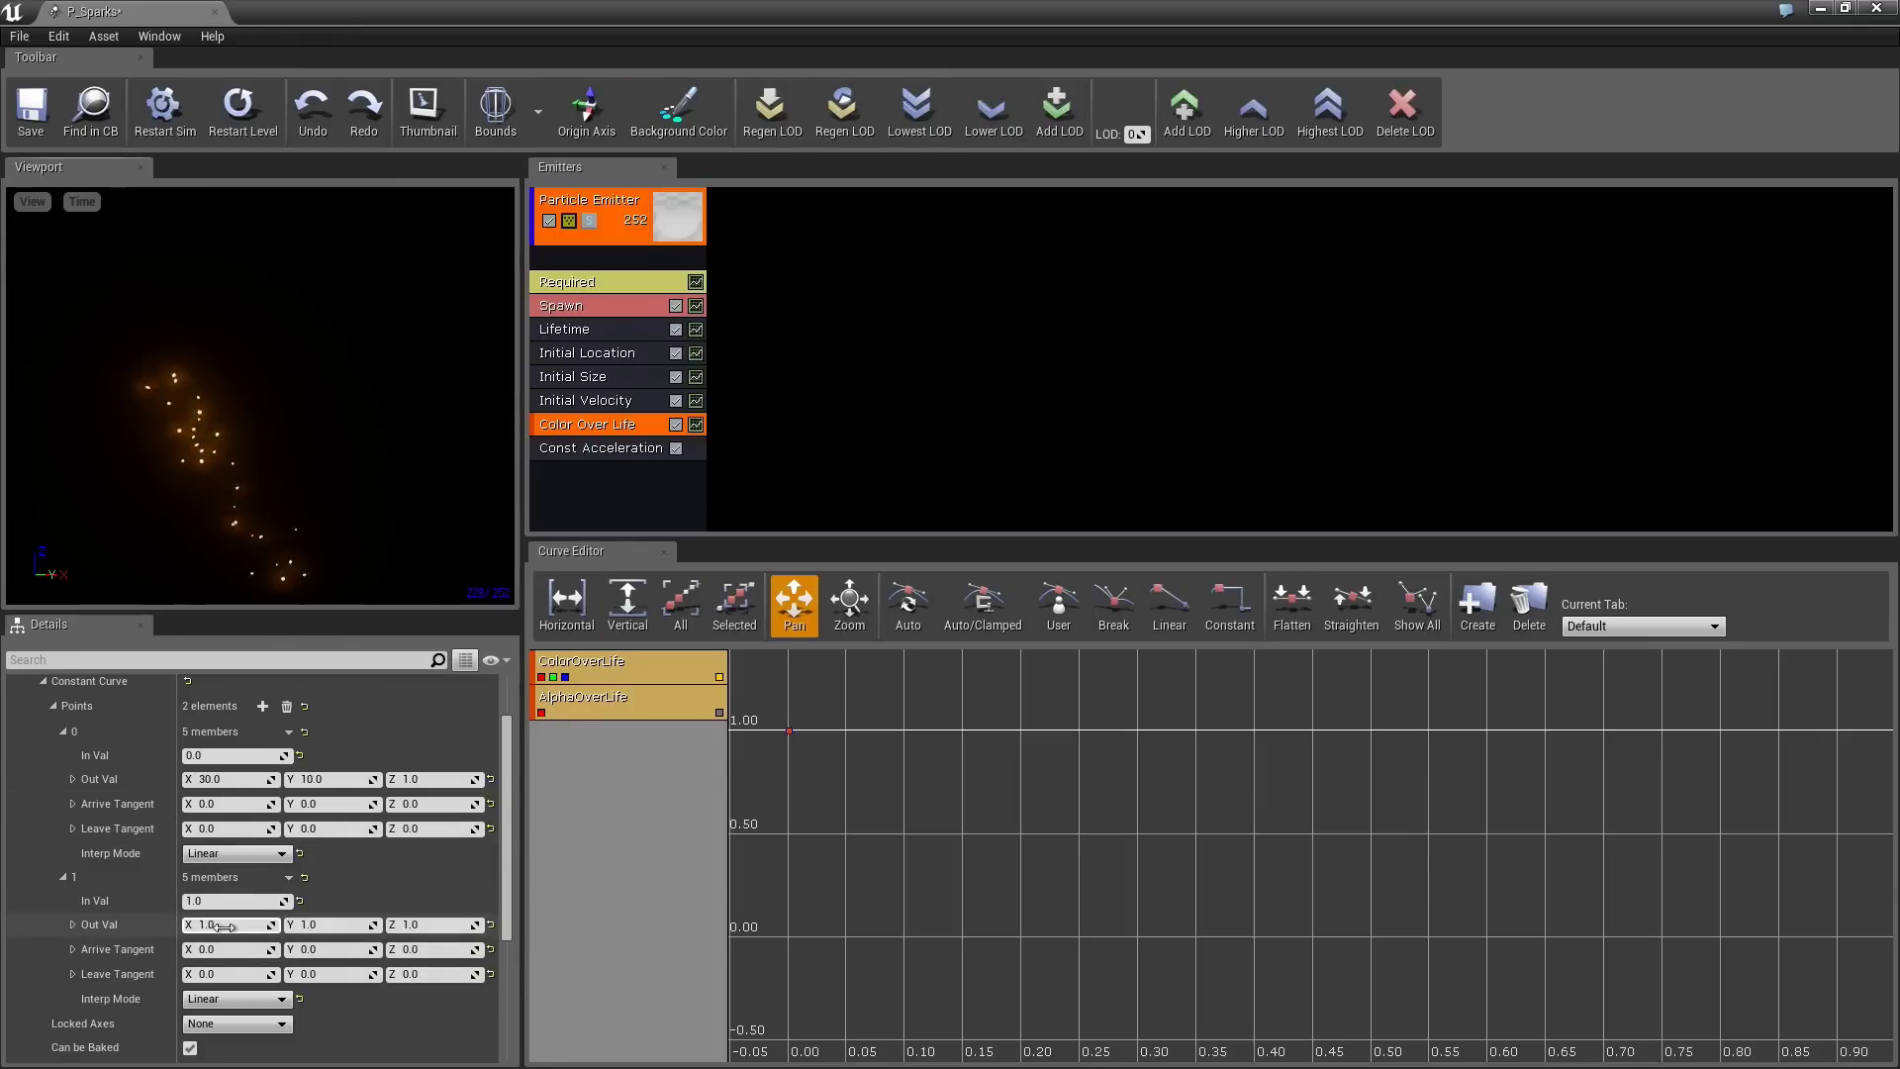
pyautogui.click(223, 926)
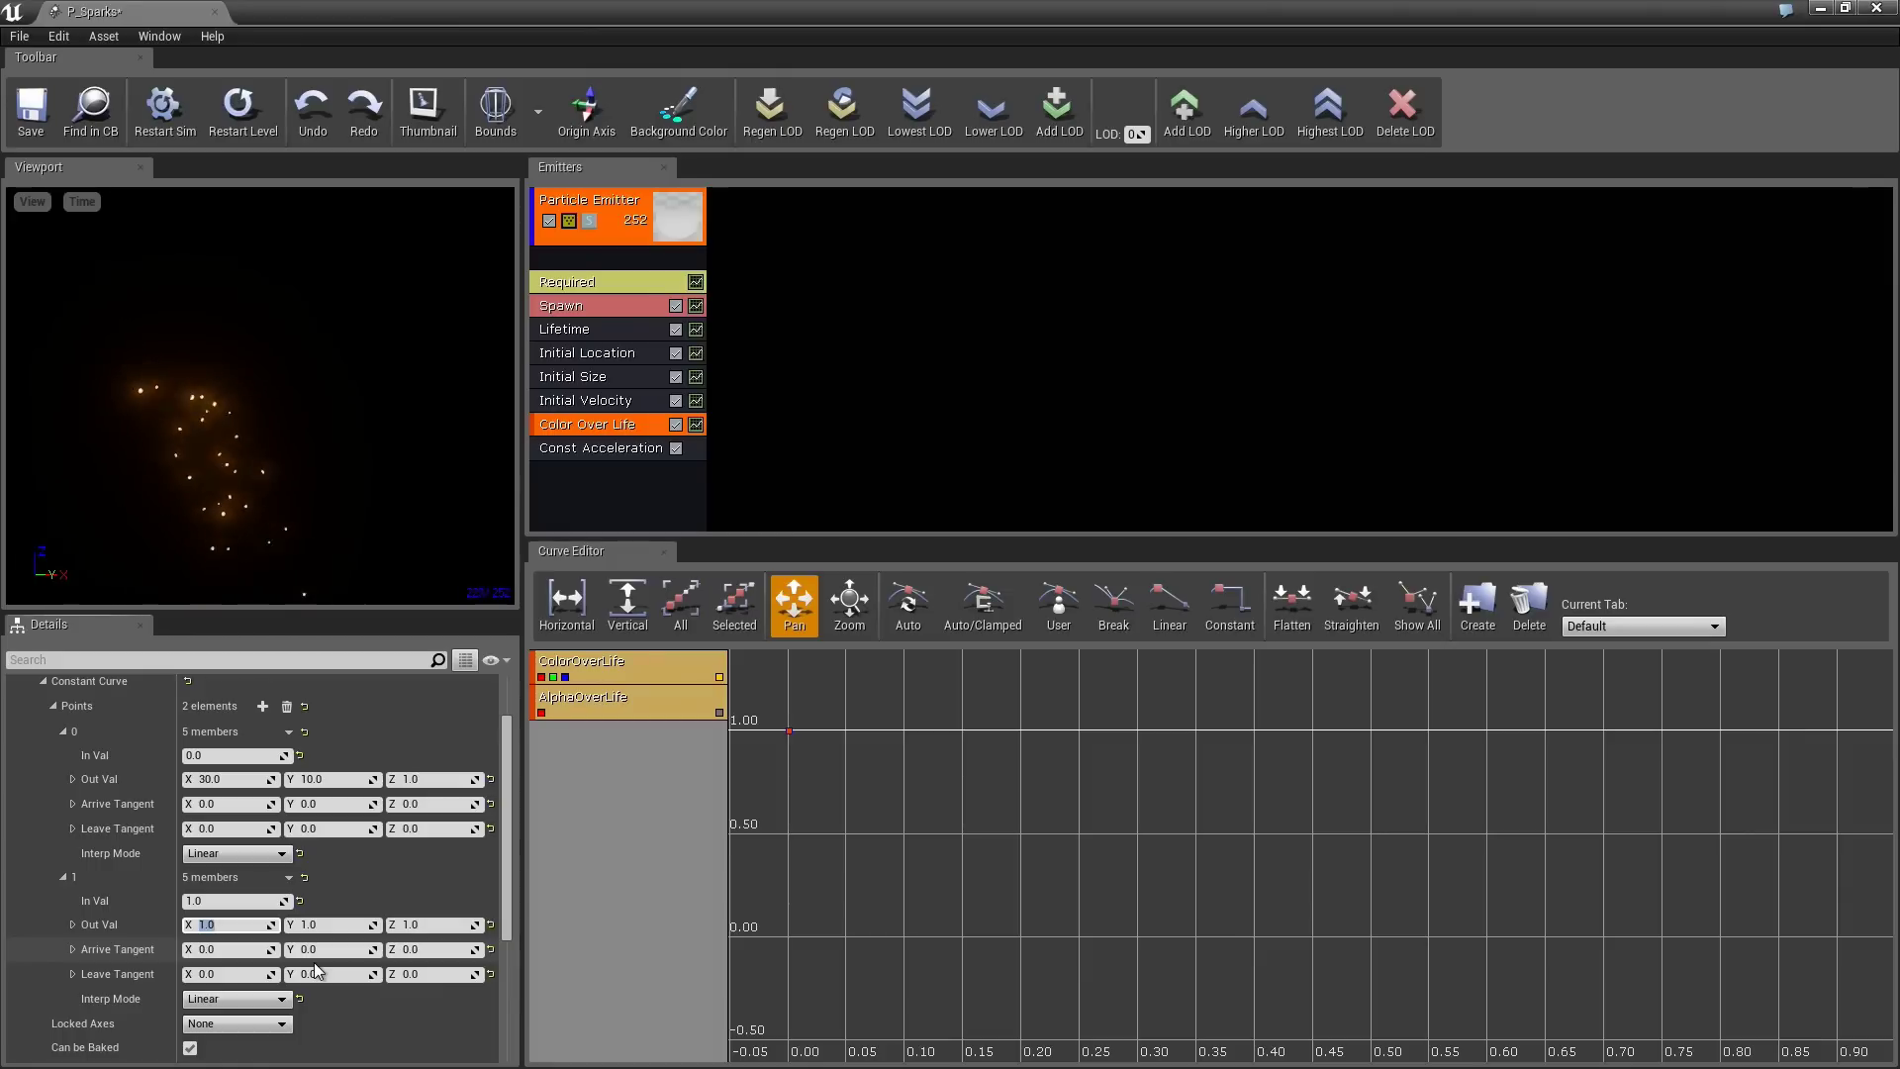
pyautogui.press('Tab')
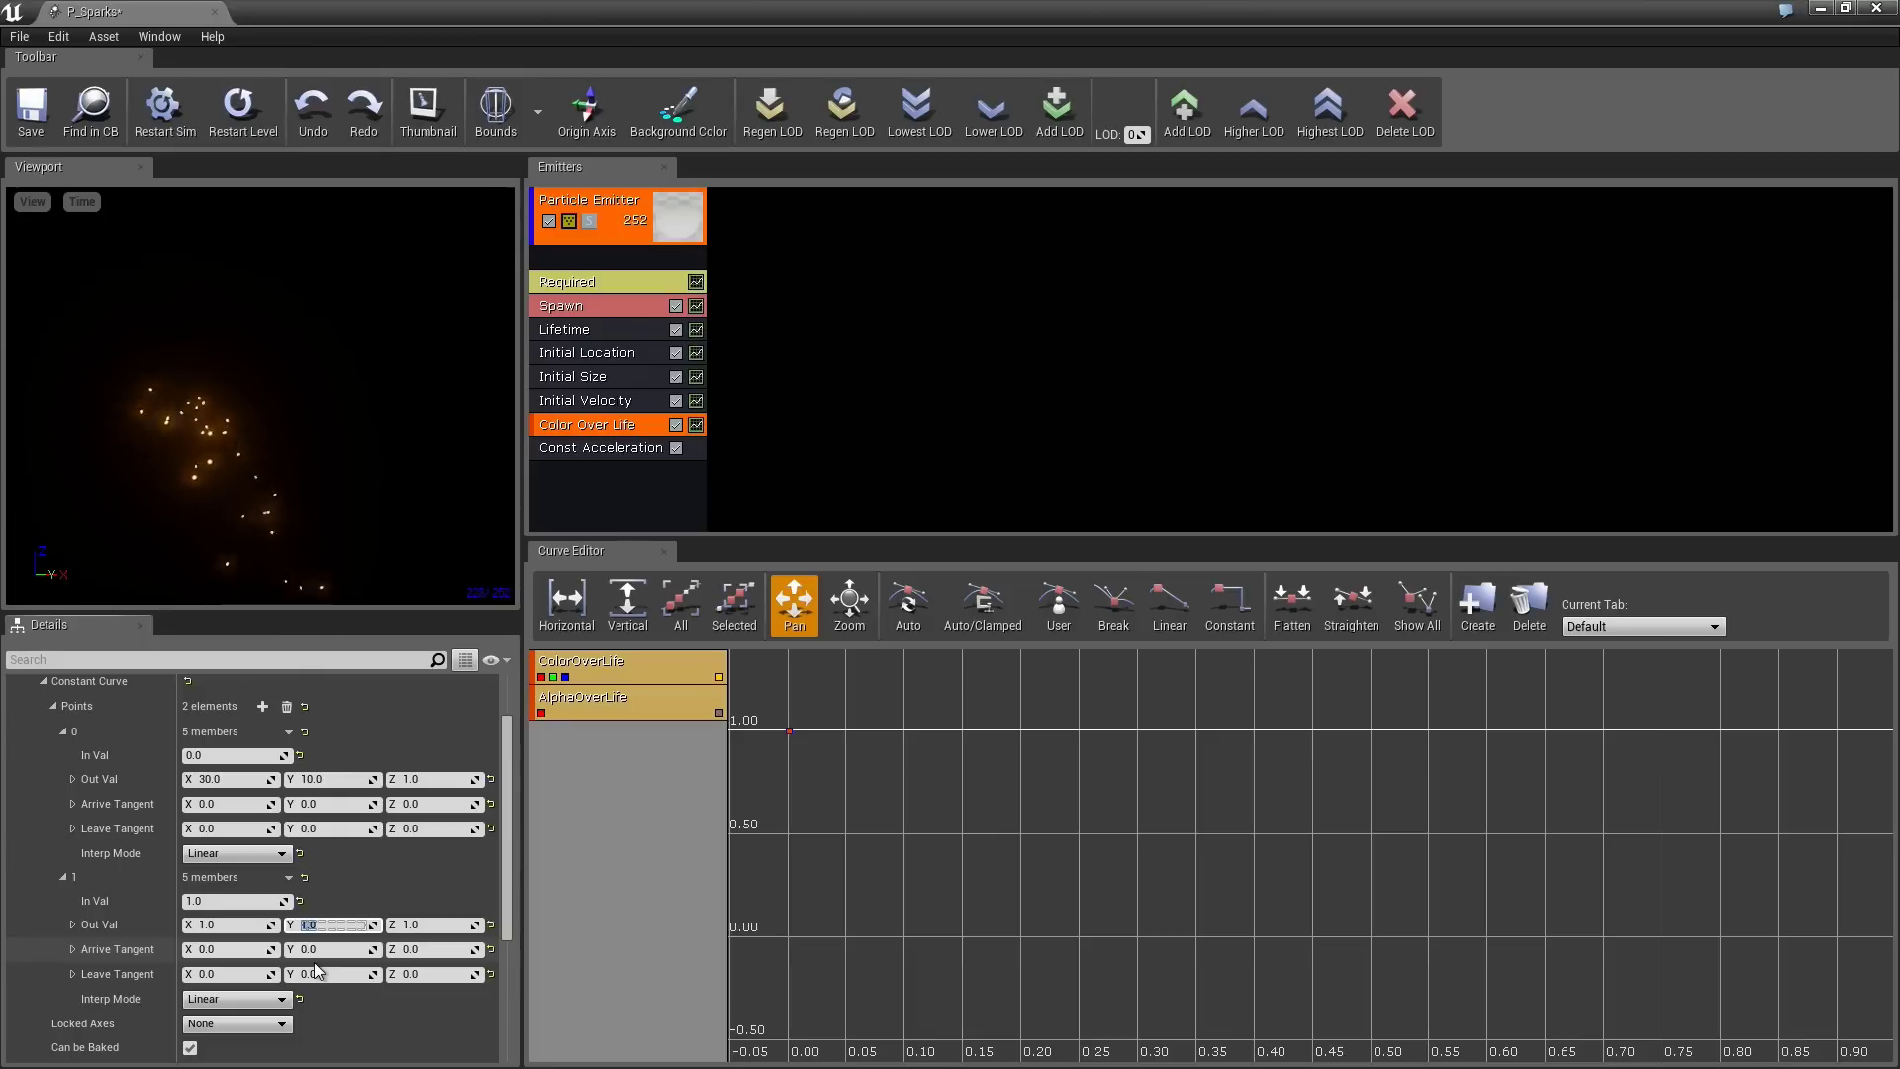
pyautogui.write('5')
pyautogui.press('Tab')
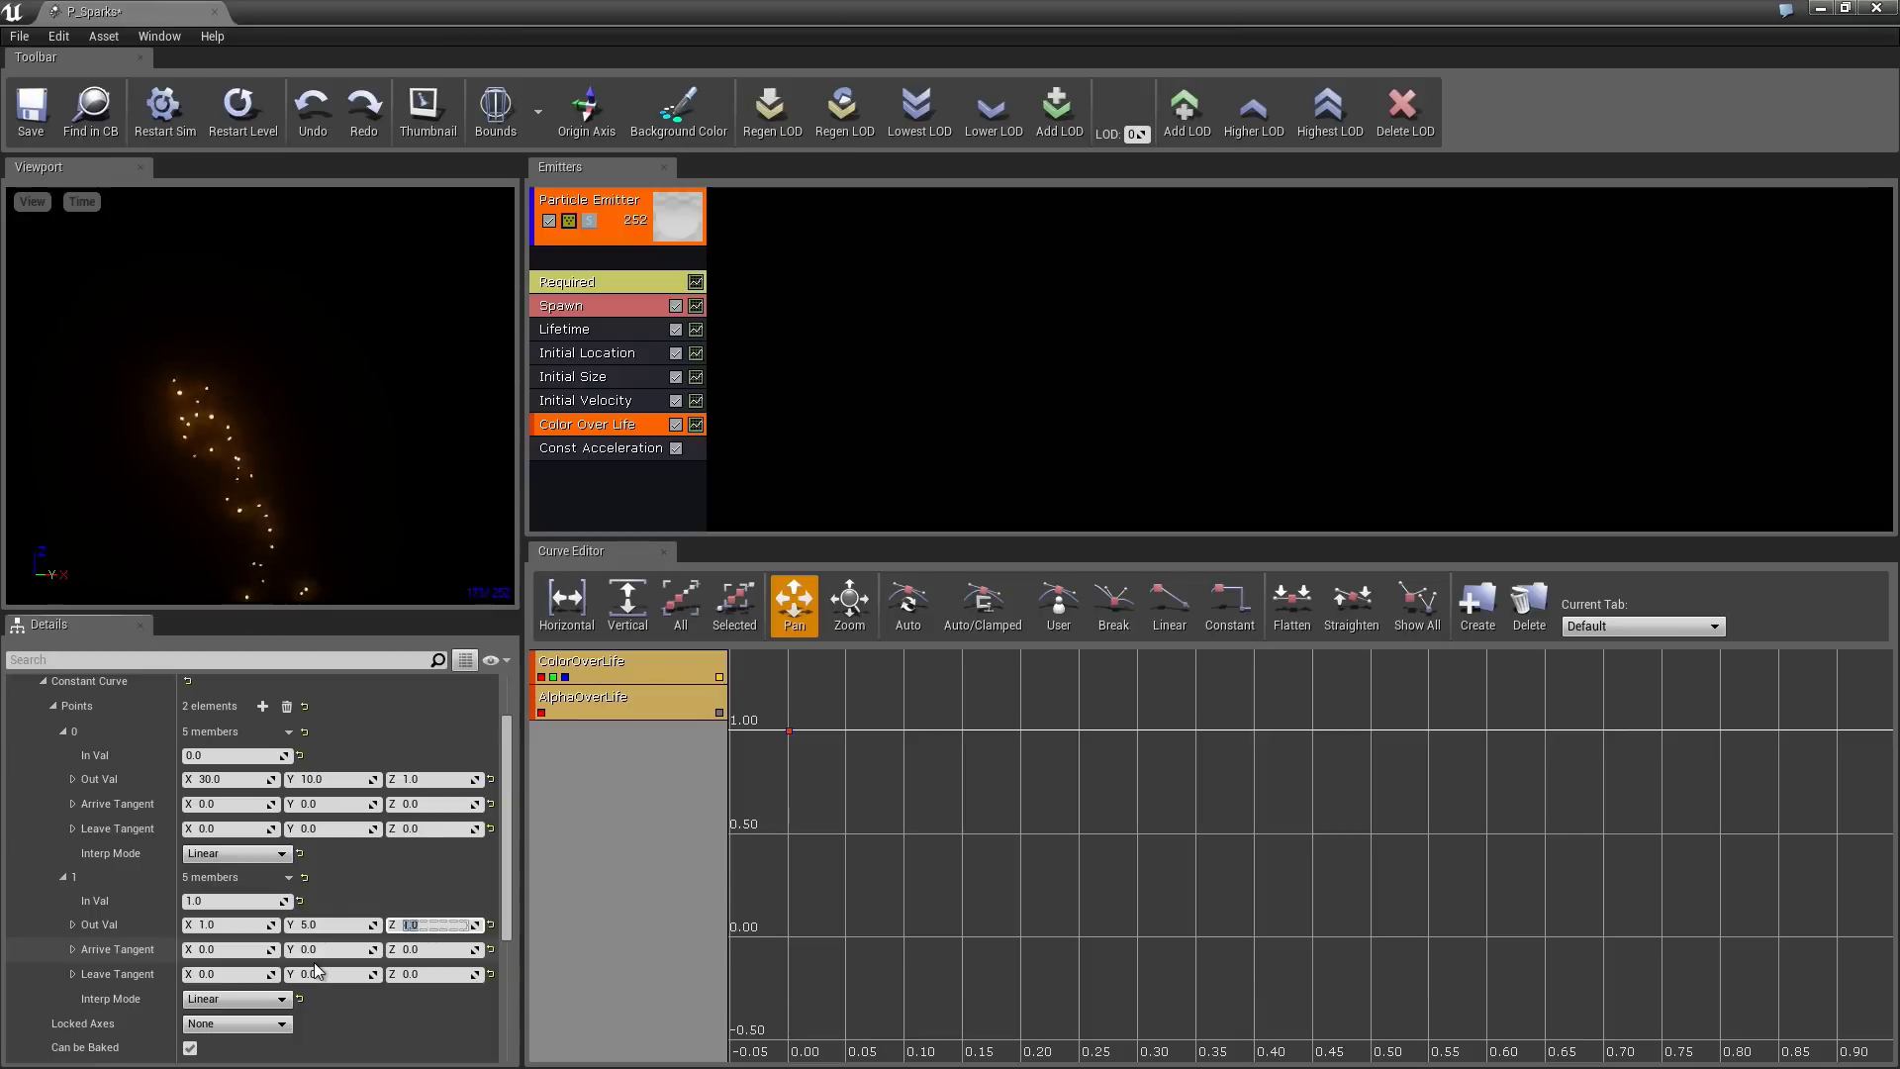
pyautogui.write('25')
pyautogui.press('Return')
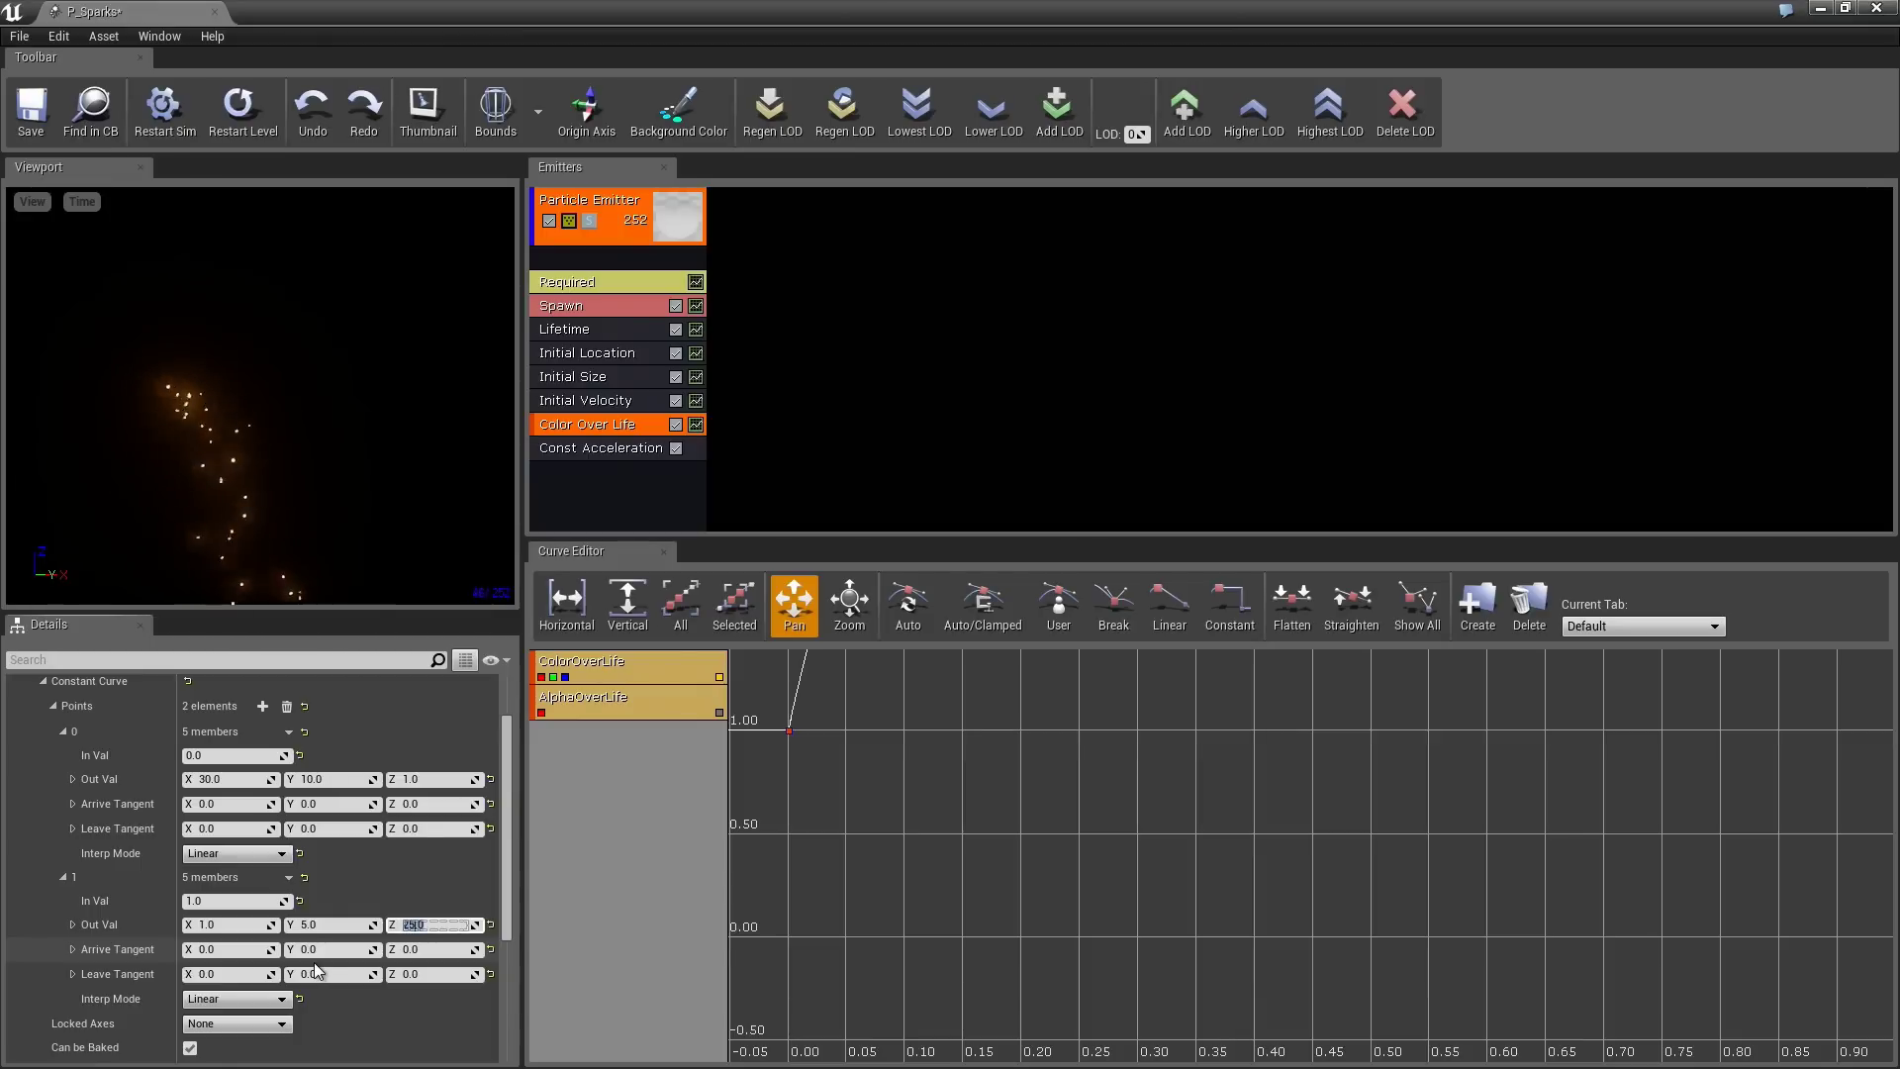
pyautogui.click(324, 454)
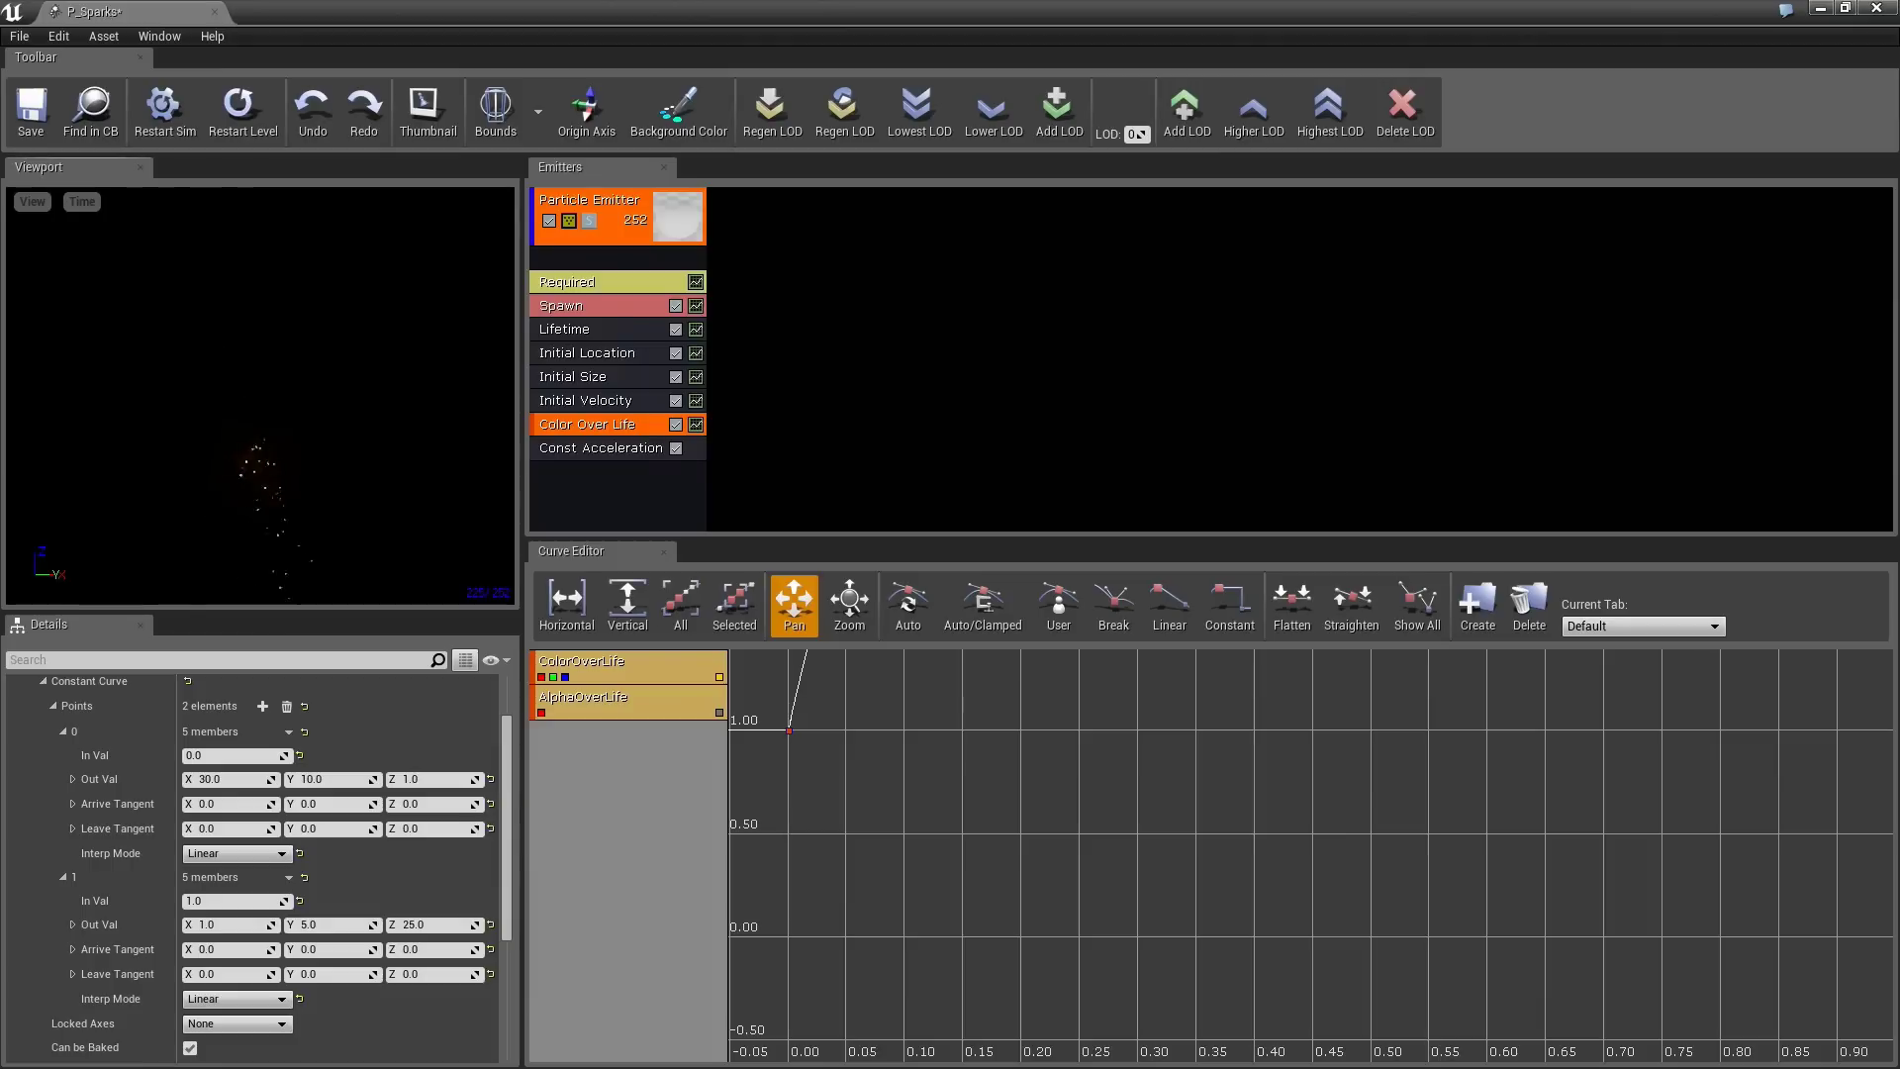
# - Set the Lifetime module to Min 1 and Max 2
pyautogui.click(428, 109)
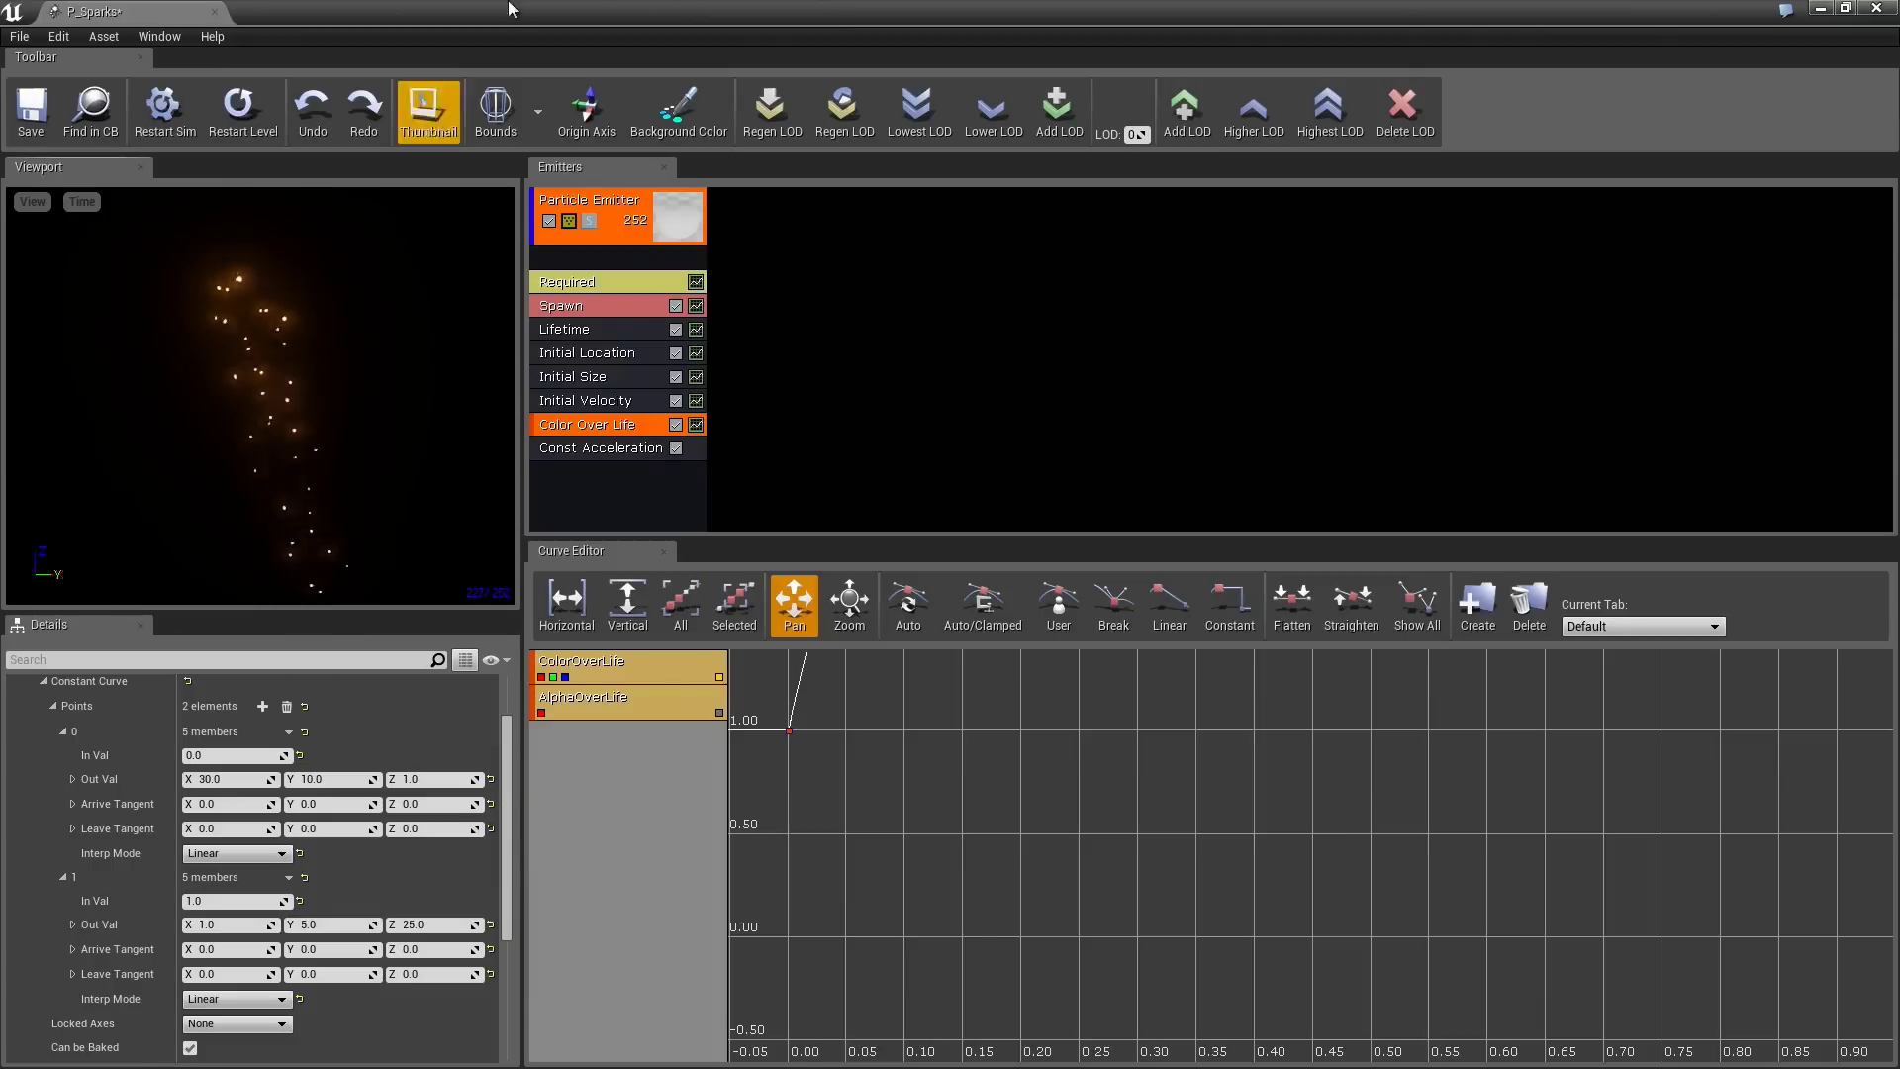
pyautogui.click(600, 330)
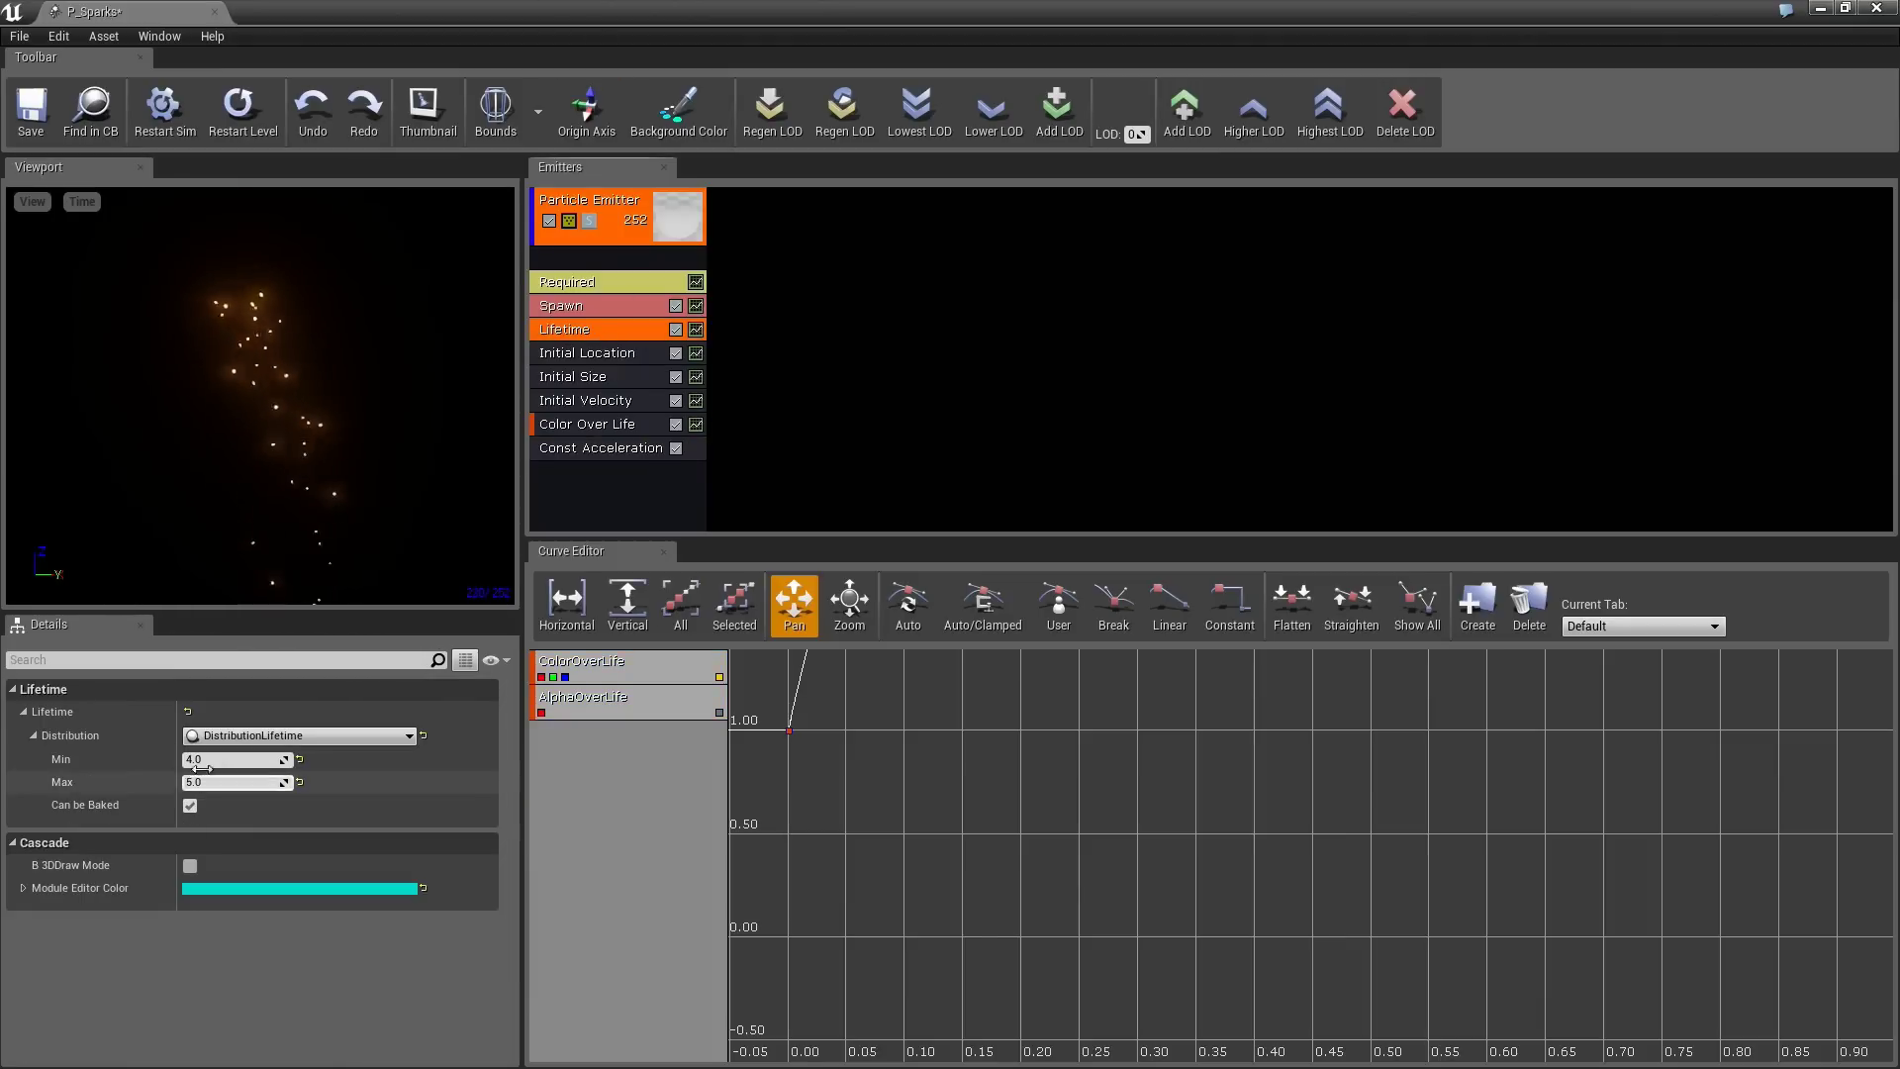
pyautogui.click(233, 759)
pyautogui.write('1')
pyautogui.press('Tab')
pyautogui.write('2')
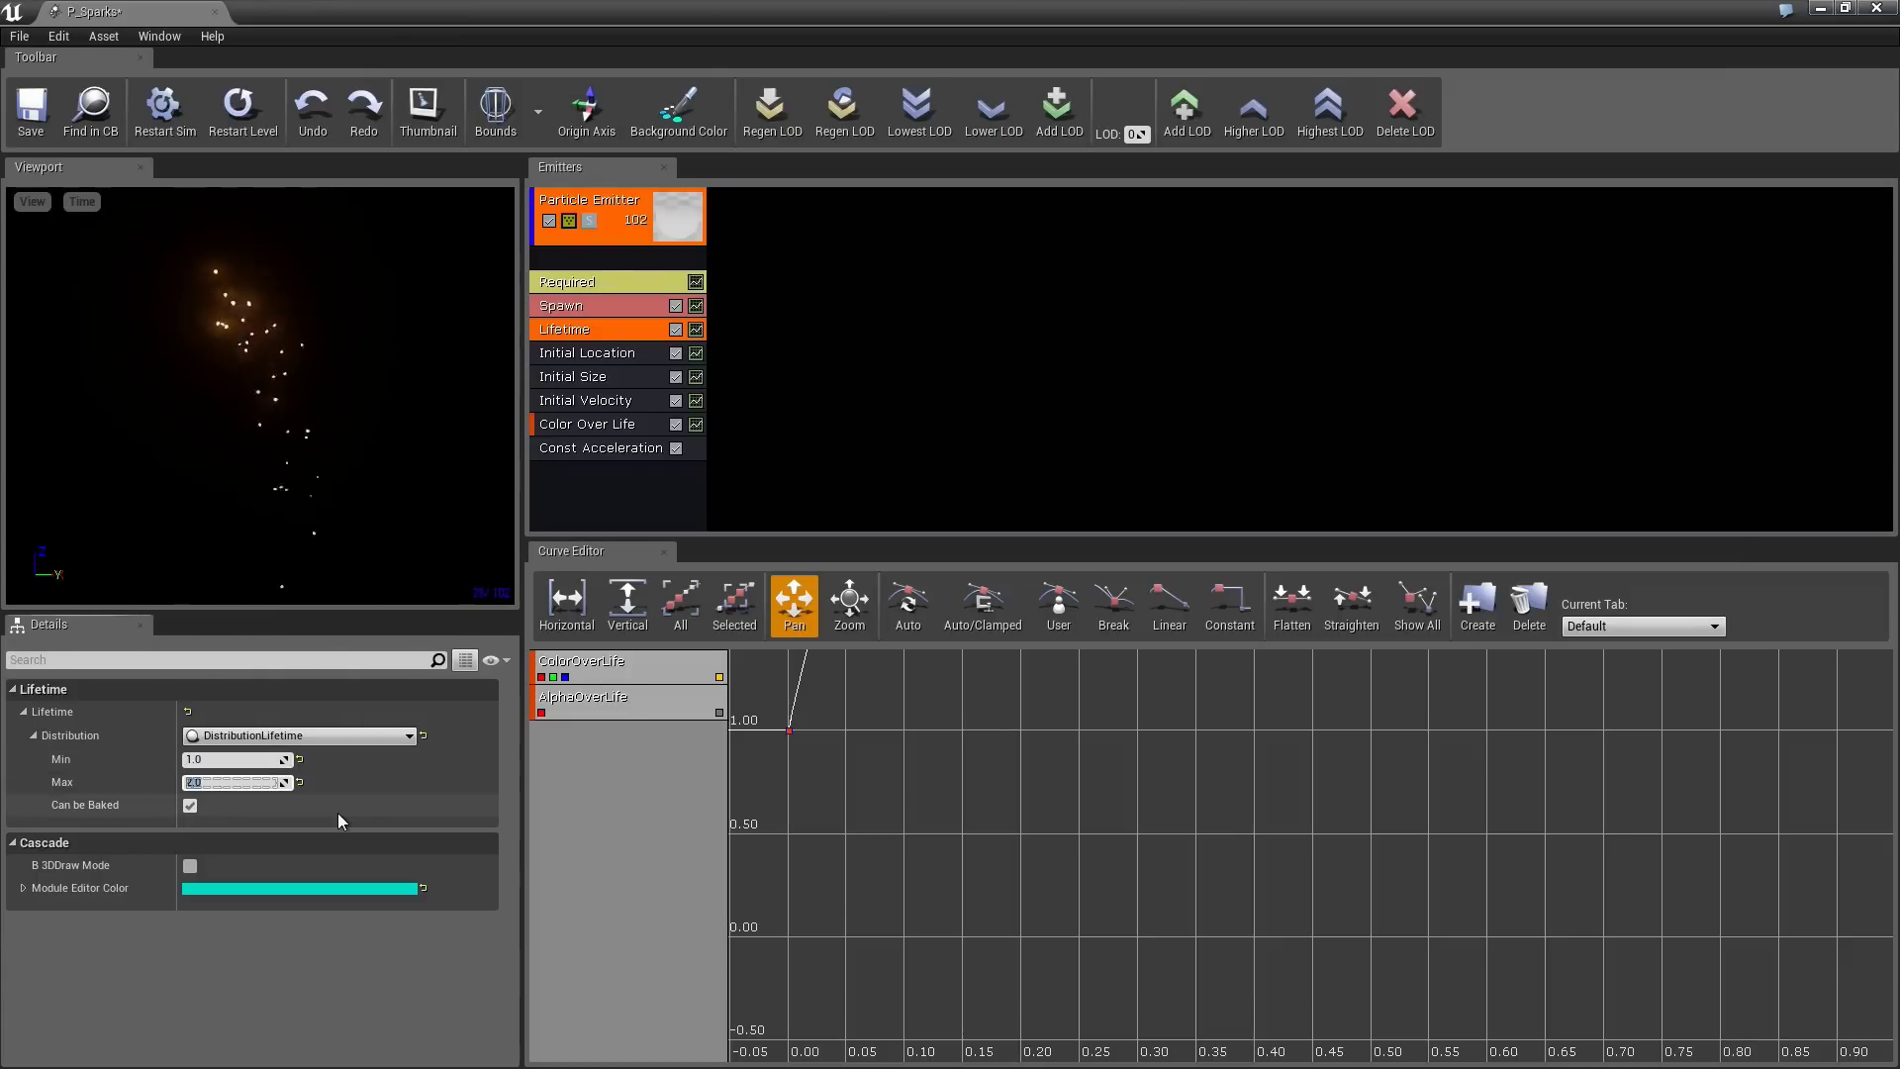
pyautogui.press('Return')
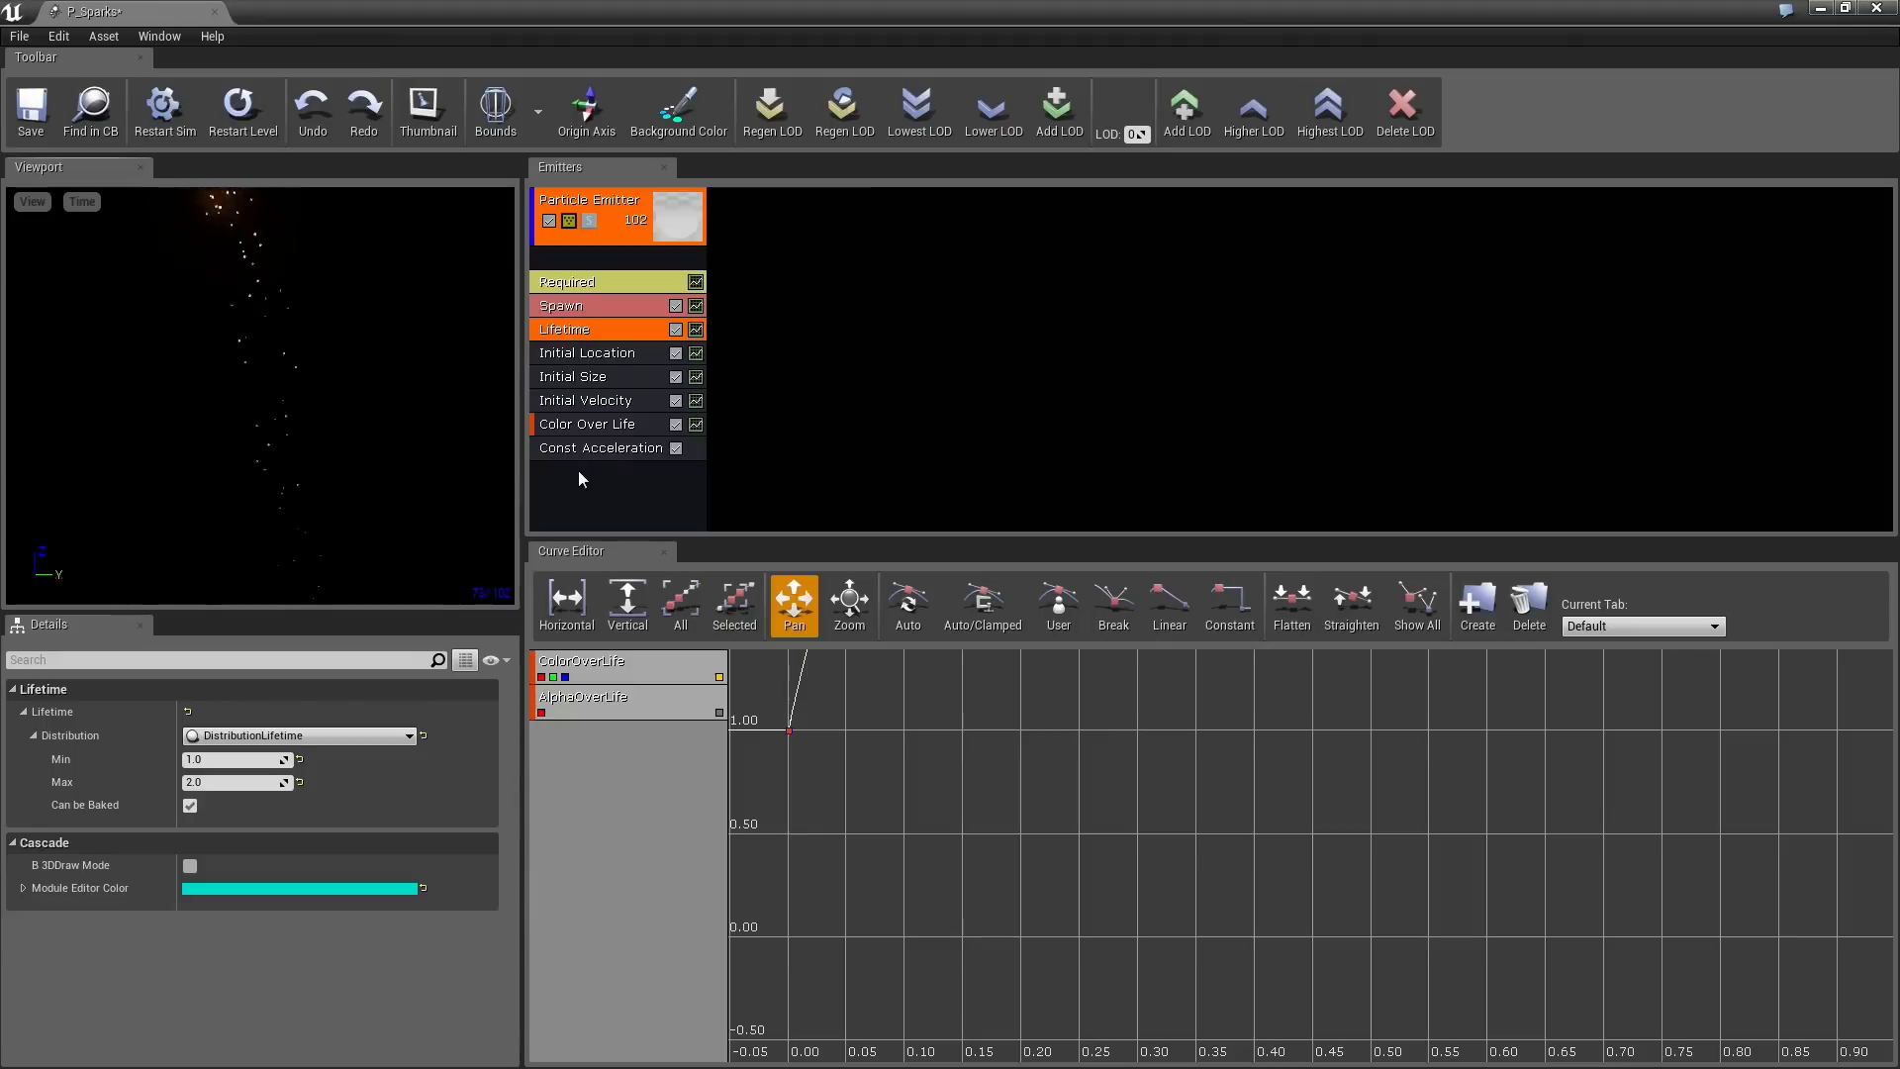
# - Raise the Color Over Life end colour to Z 40 and Y 20, then reveal the level
pyautogui.click(592, 424)
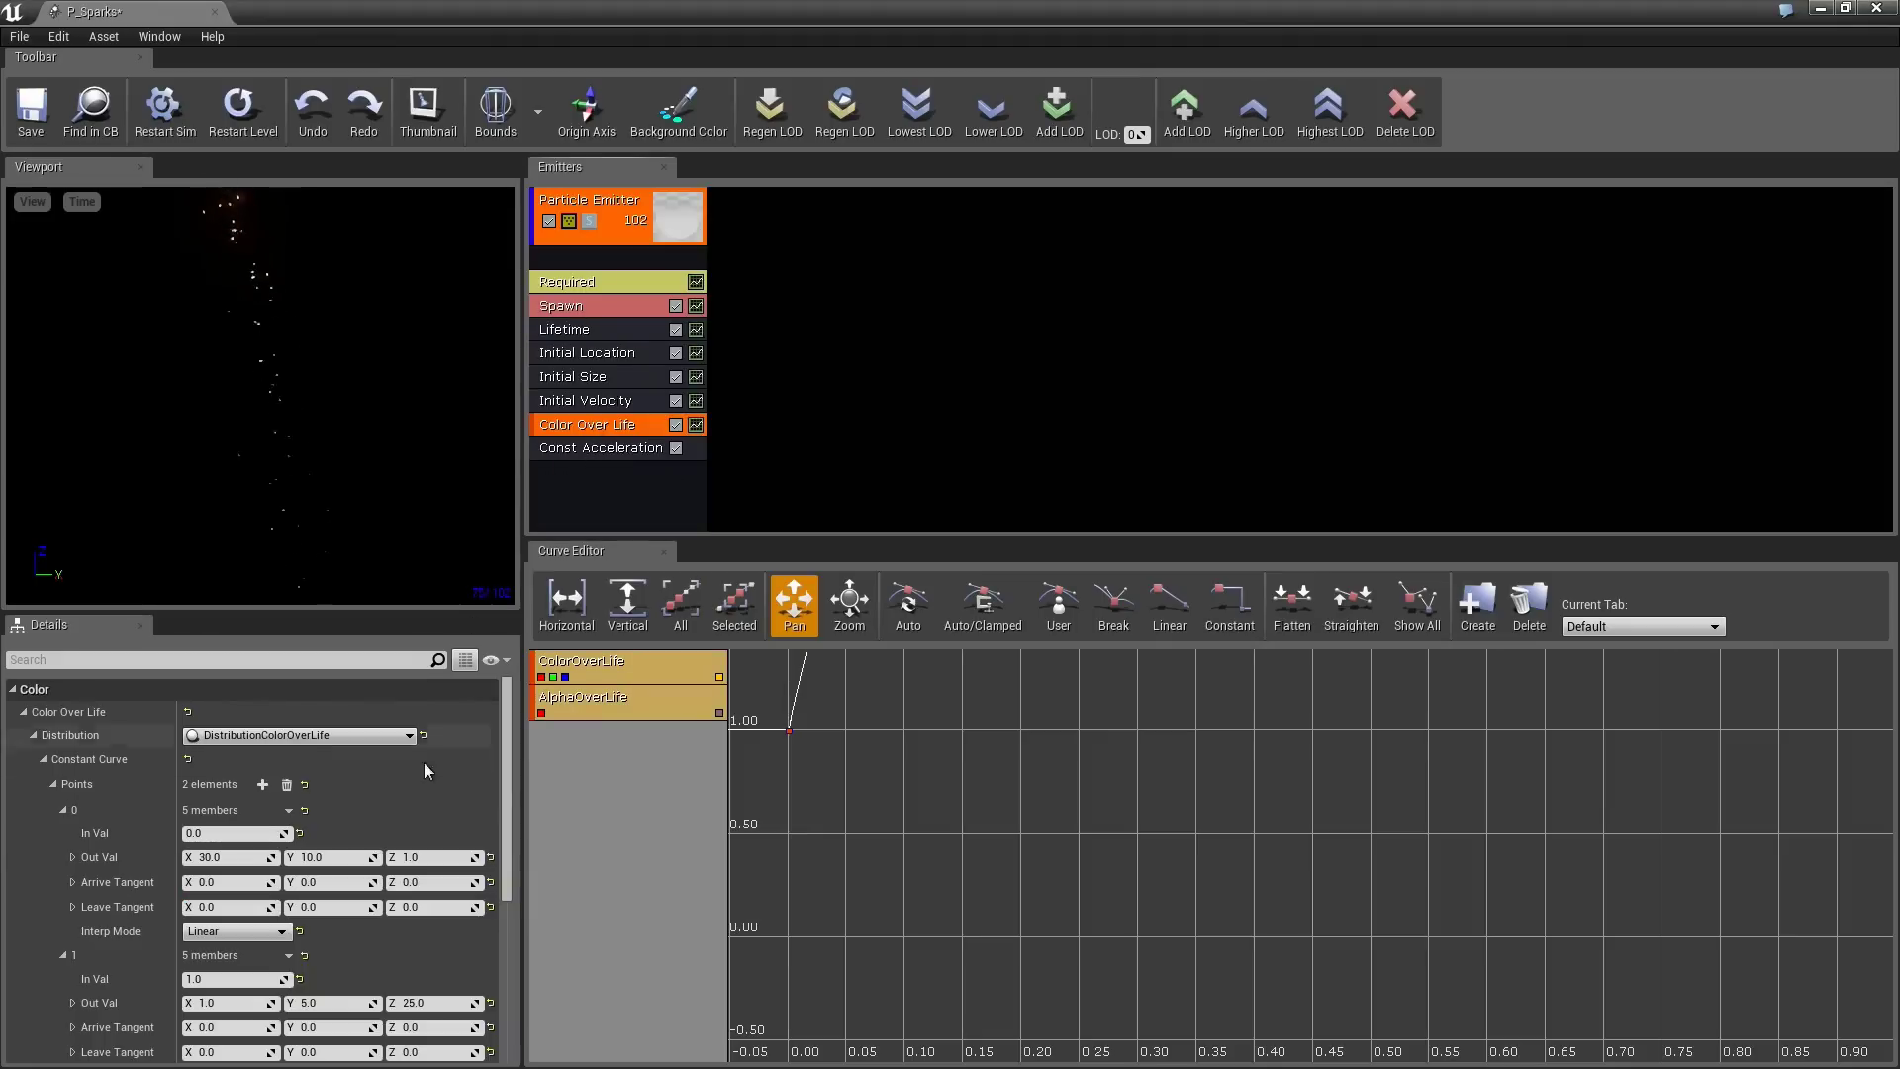
pyautogui.click(426, 1003)
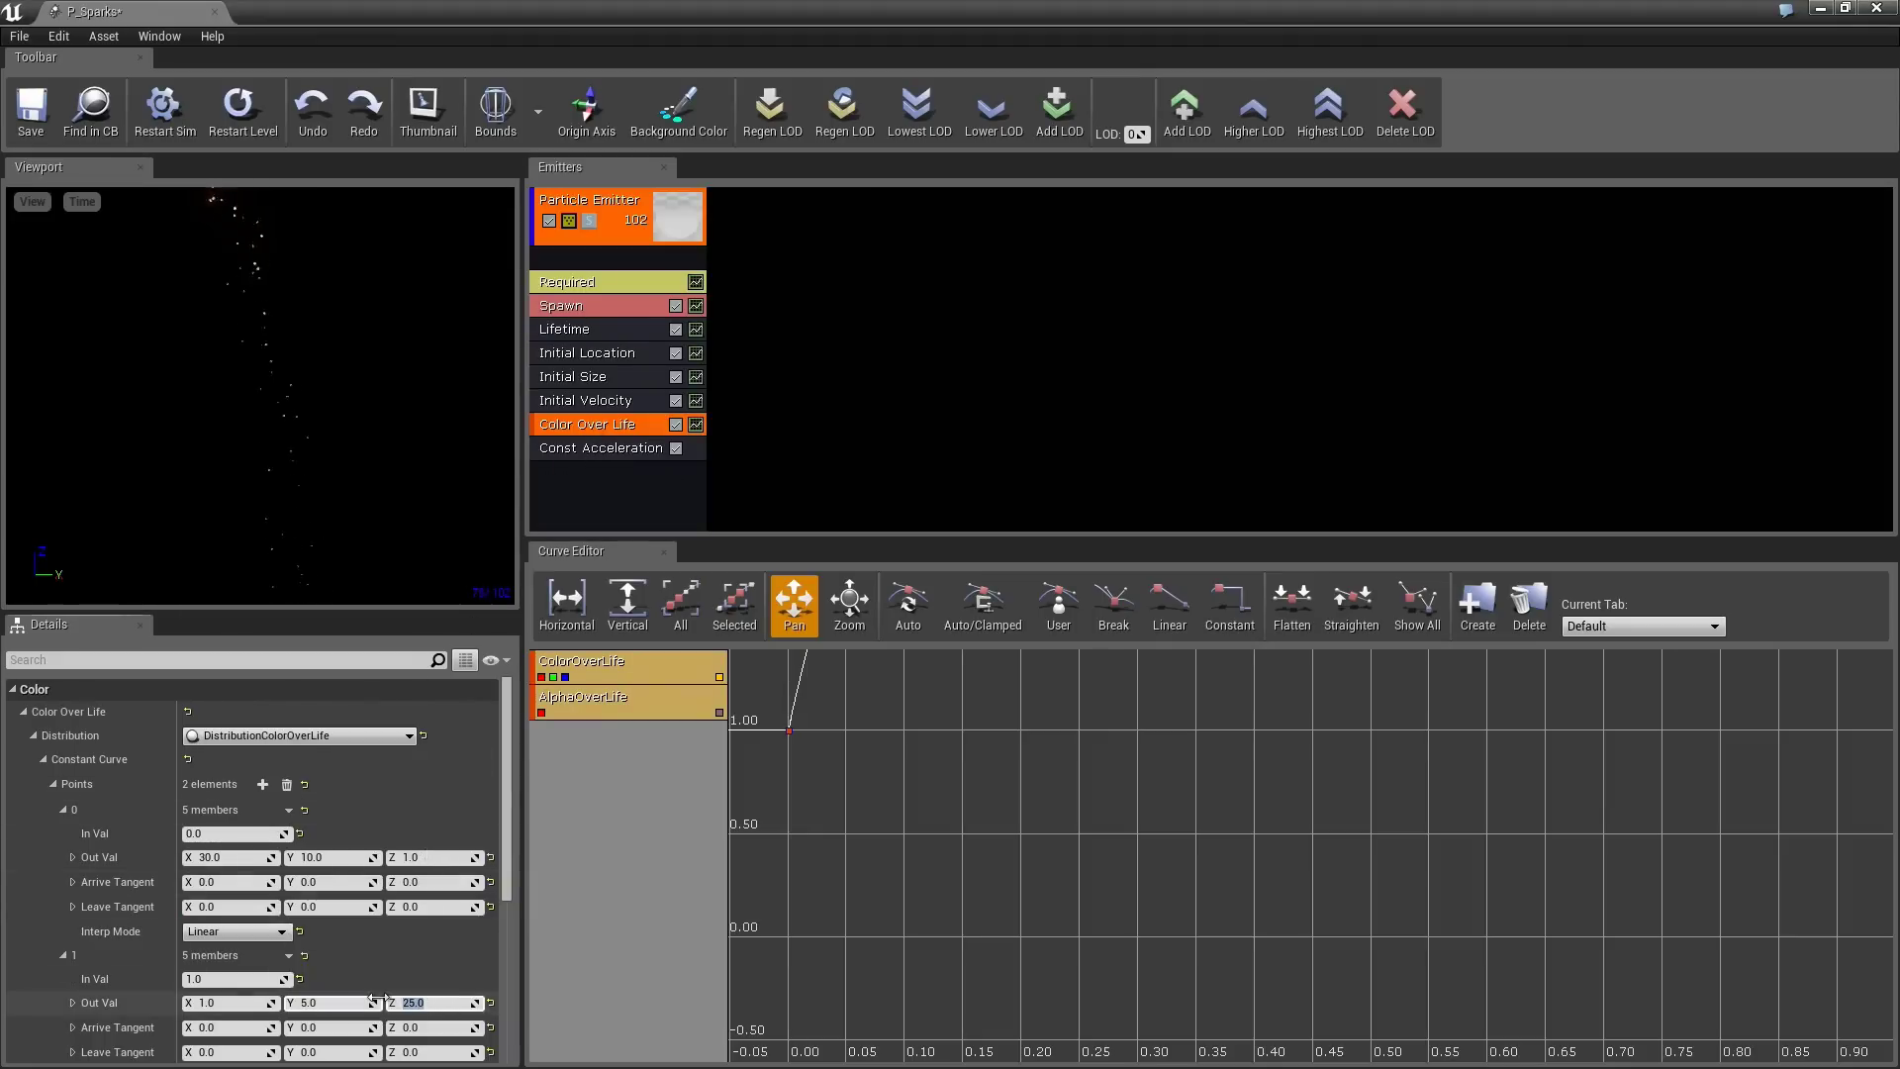
pyautogui.write('40')
pyautogui.press('Return')
pyautogui.click(334, 1002)
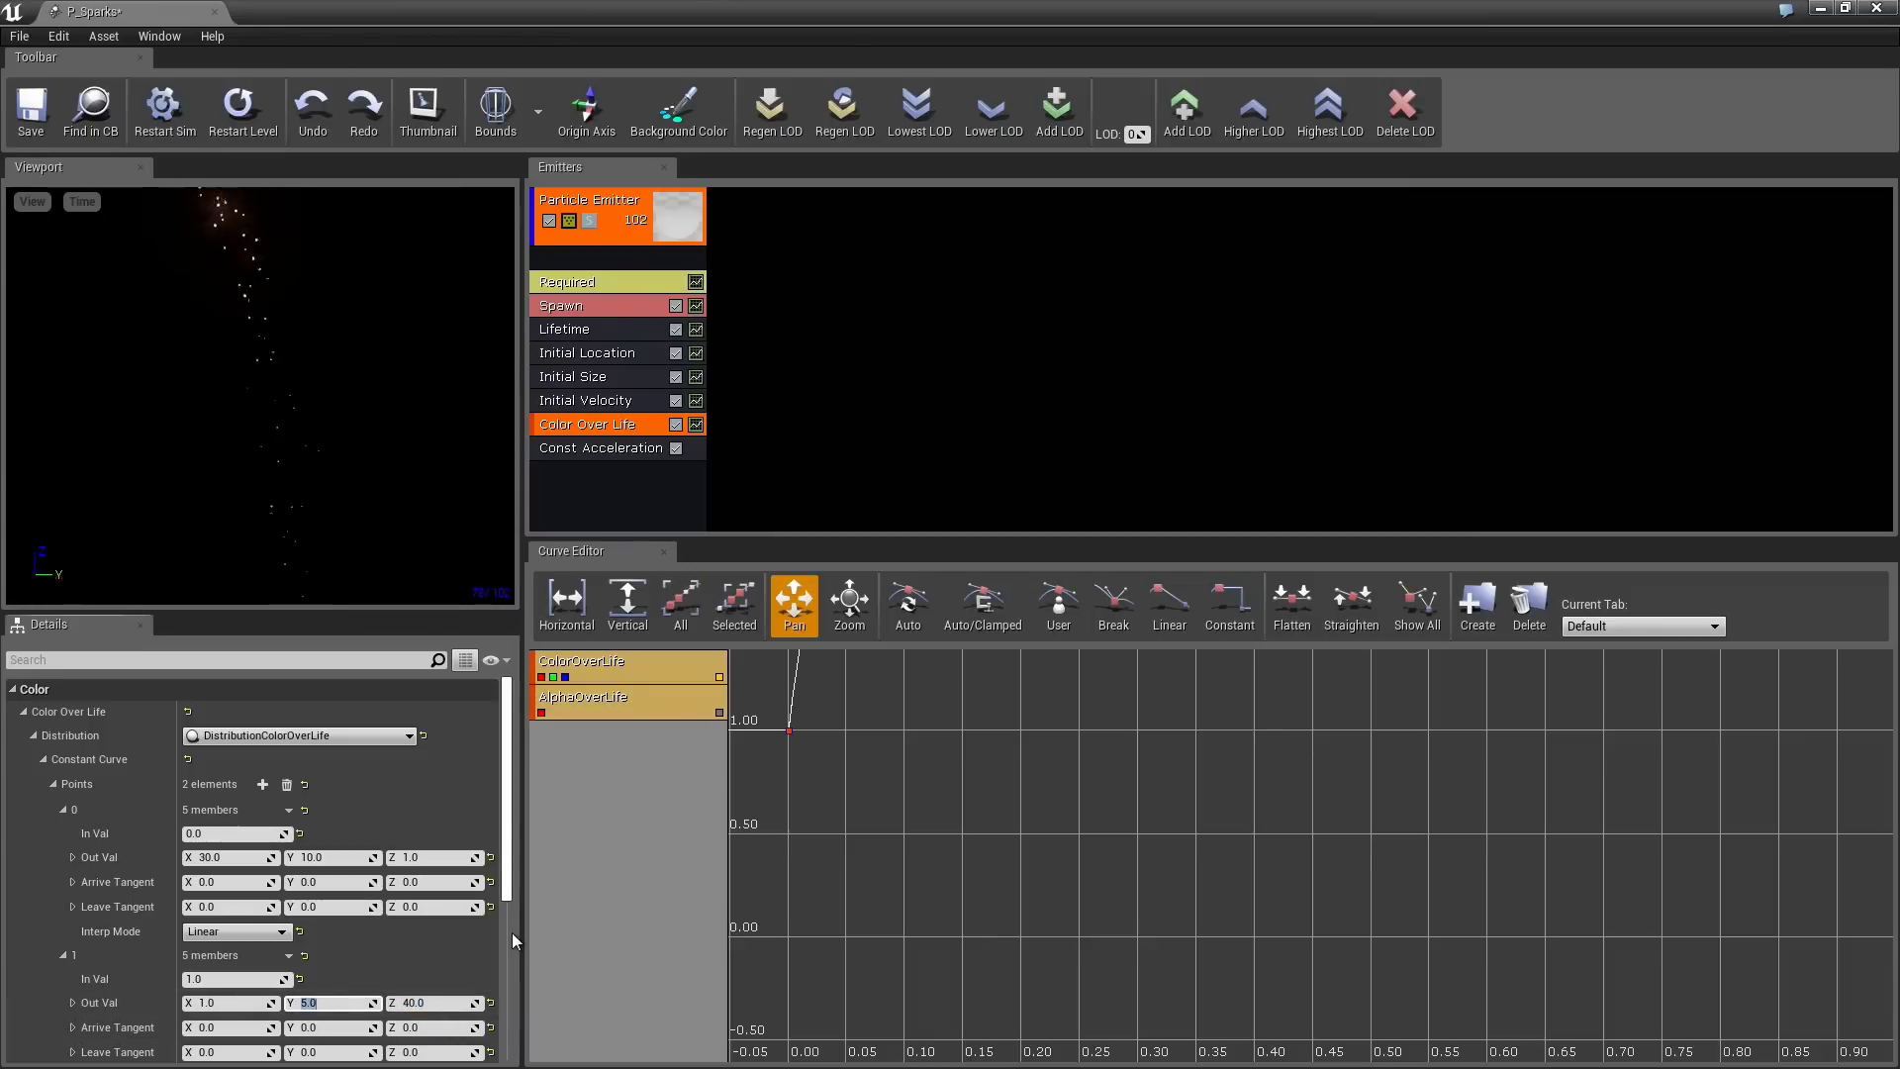
pyautogui.write('20')
pyautogui.press('Return')
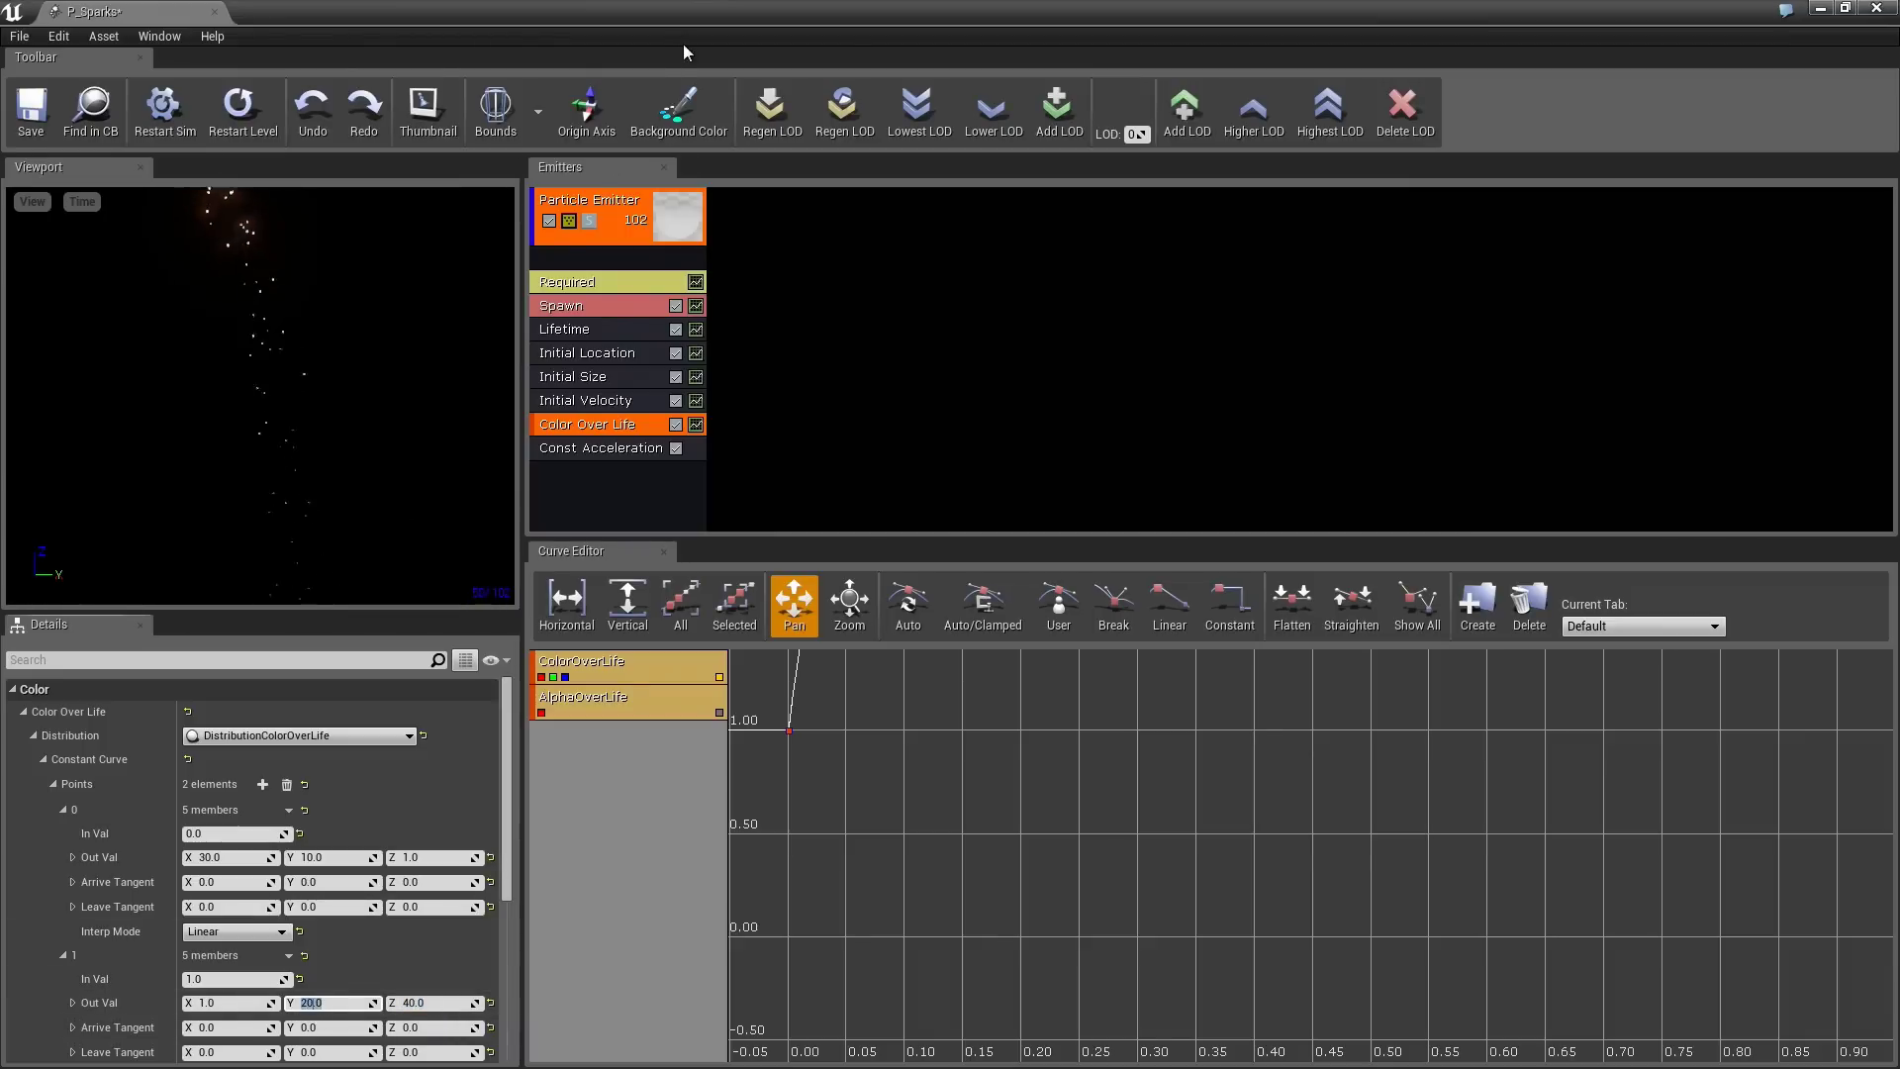
pyautogui.moveTo(669, 35); pyautogui.dragTo(1899, 198)
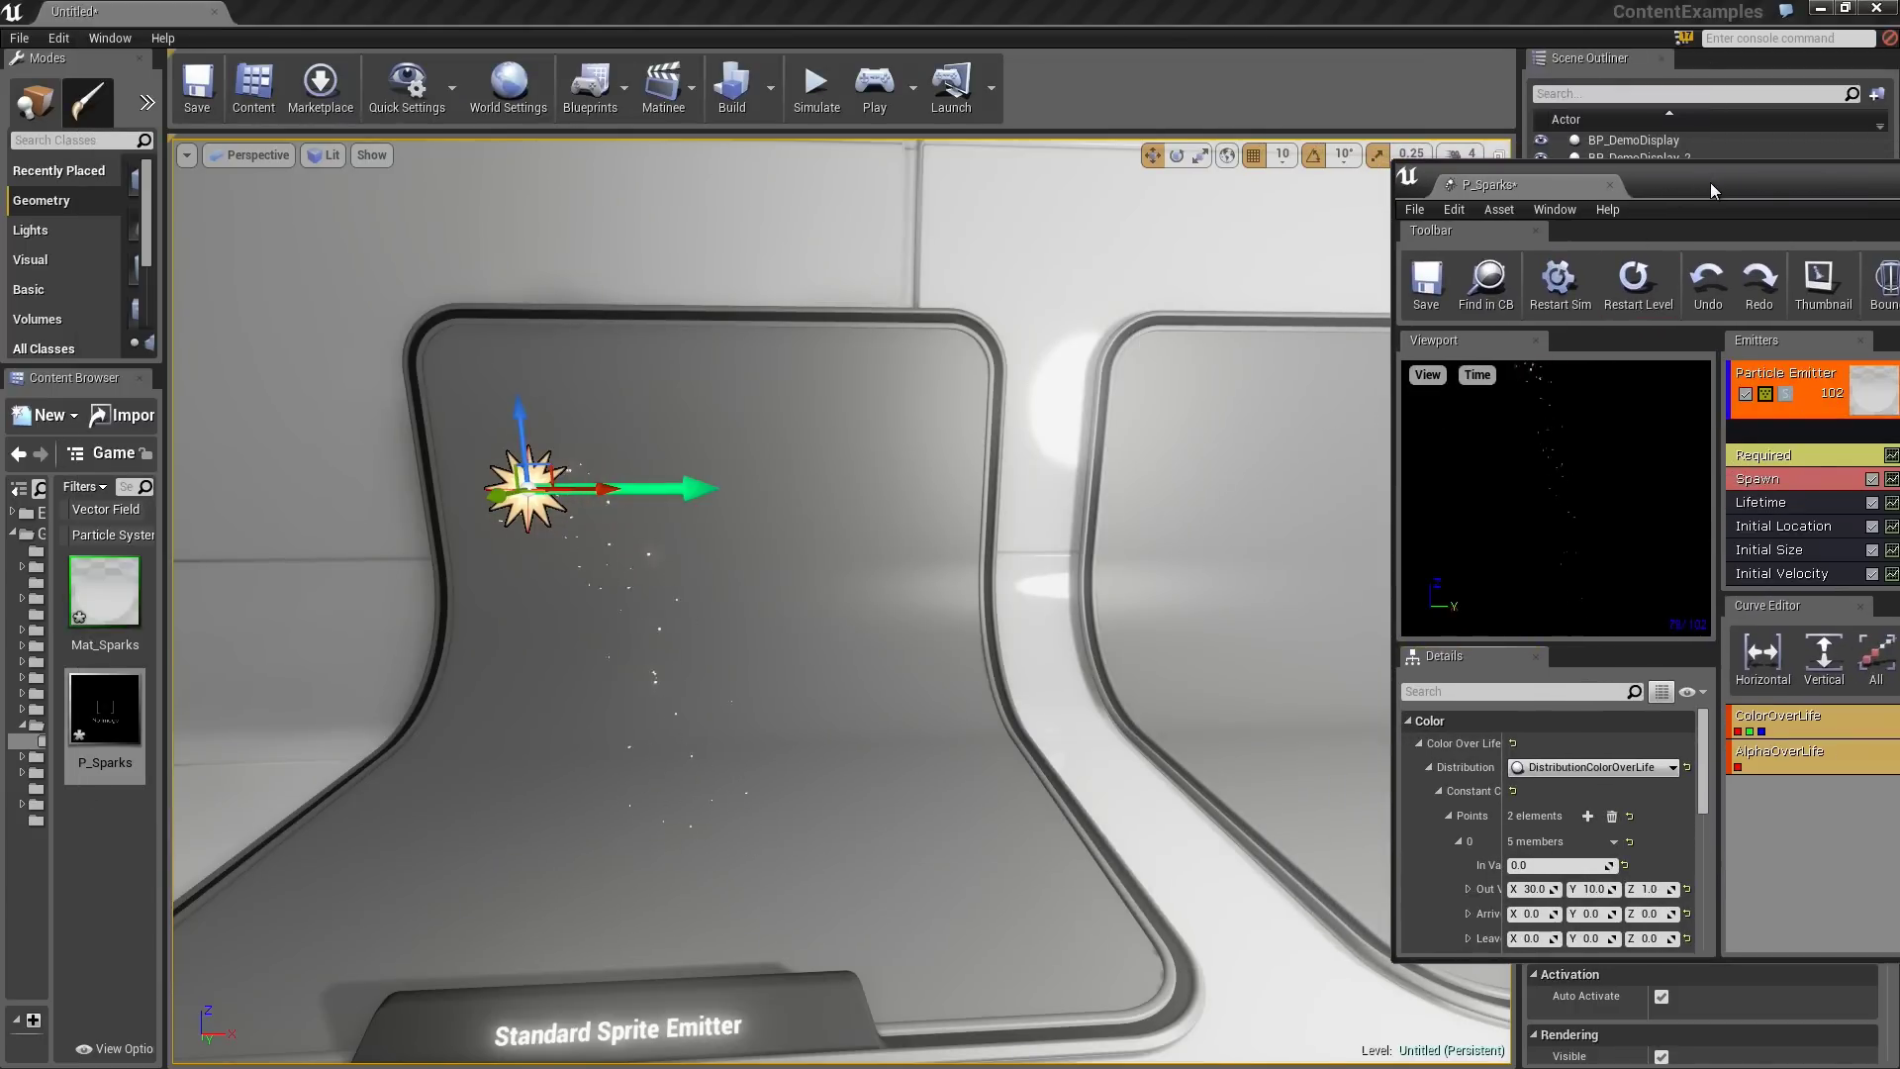
# - Set the Initial Size maximum to 6 on X, Y and Z
pyautogui.moveTo(1710, 182); pyautogui.dragTo(857, 134)
pyautogui.doubleClick(984, 139)
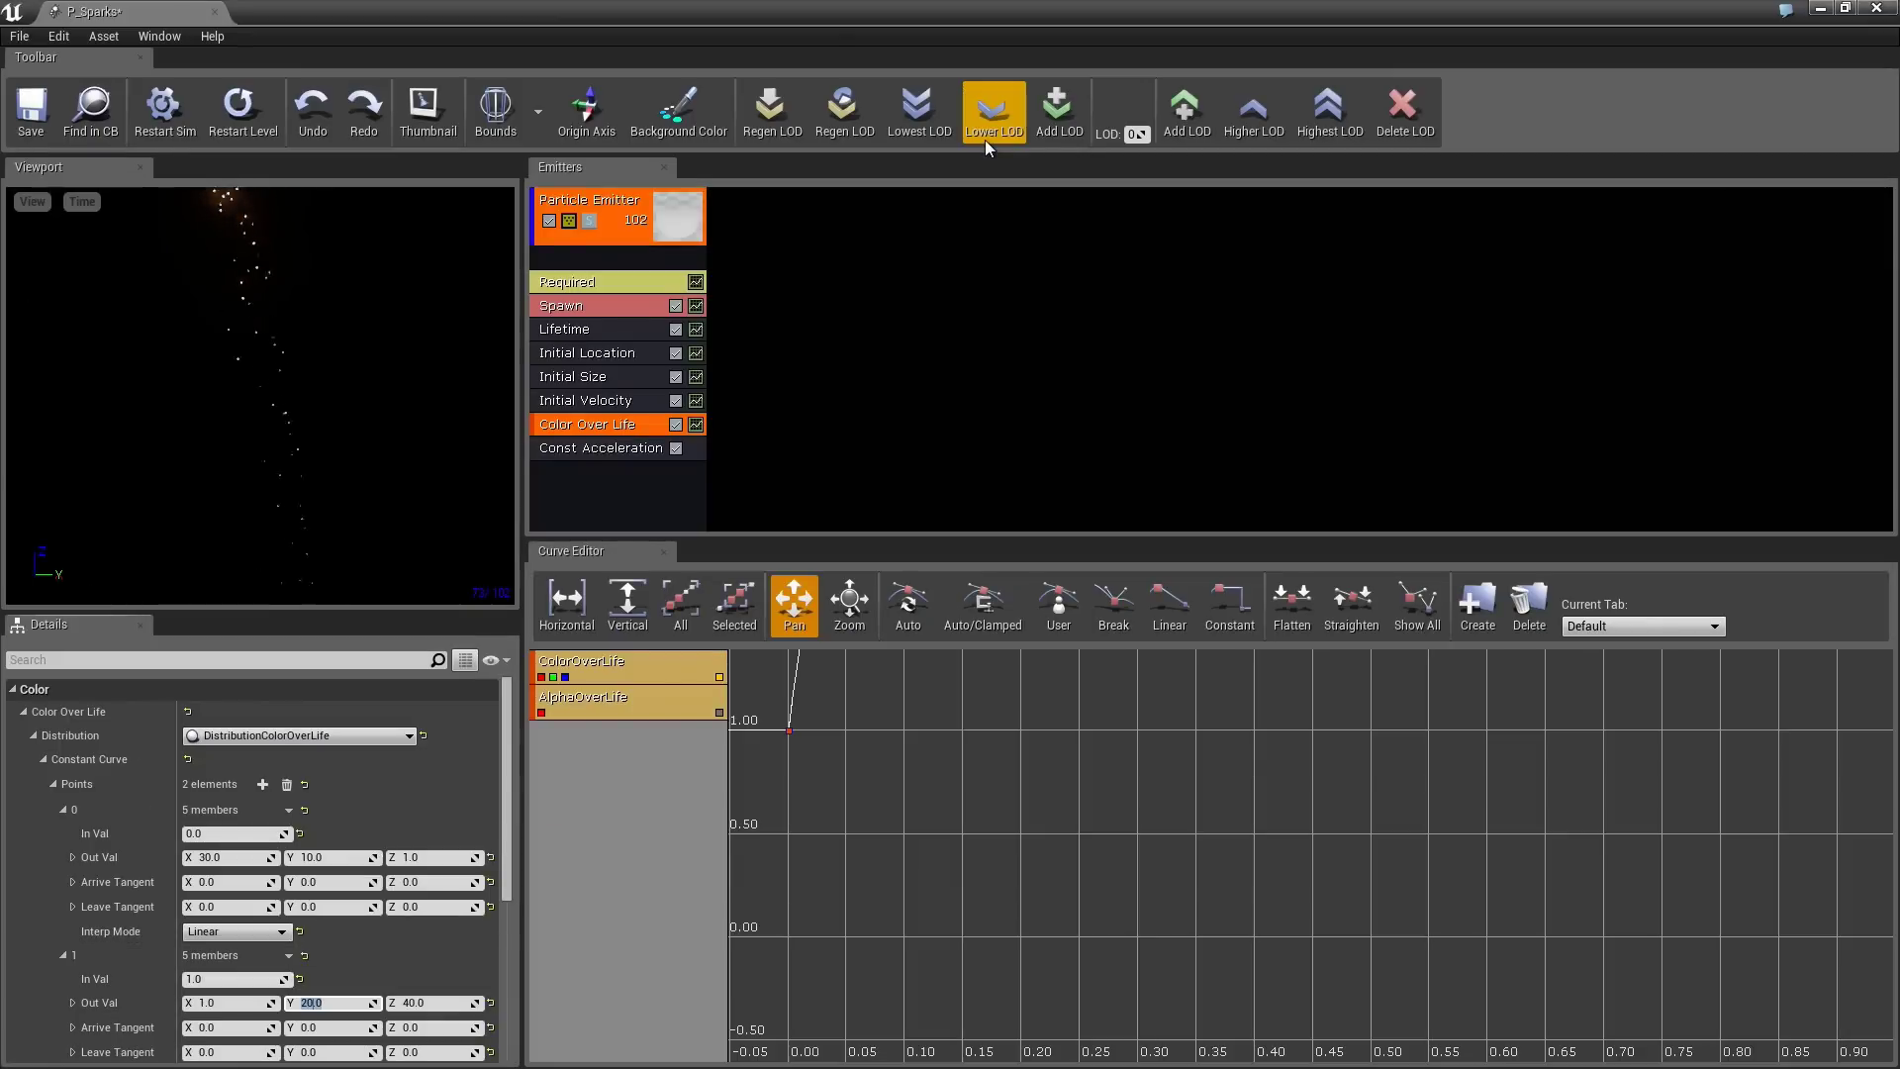
pyautogui.click(590, 374)
pyautogui.click(231, 762)
pyautogui.write('6')
pyautogui.press('Tab')
pyautogui.write('6')
pyautogui.press('Tab')
pyautogui.write('6')
pyautogui.press('Tab')
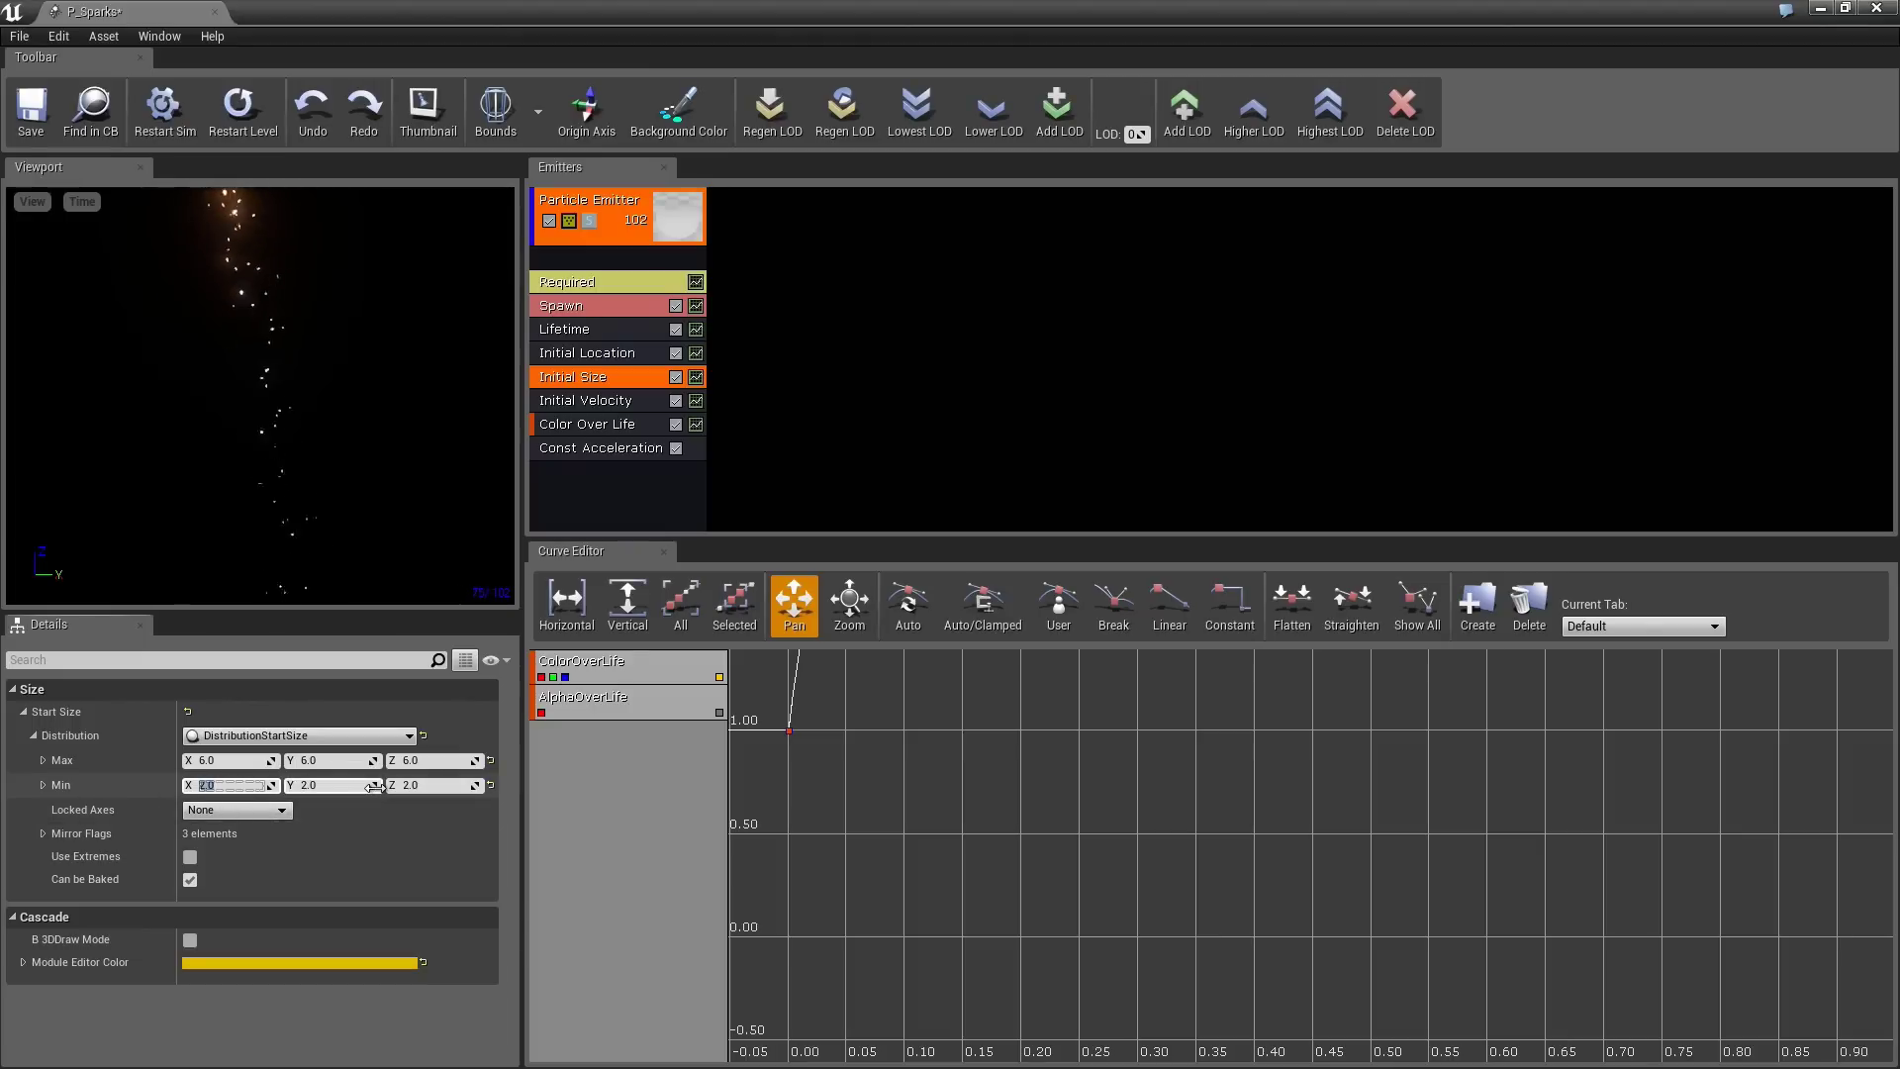
# - Set the Initial Size minimum to 4 on X, Y and Z and preview over the level
pyautogui.write('4')
pyautogui.press('Tab')
pyautogui.write('4')
pyautogui.press('Tab')
pyautogui.write('4')
pyautogui.moveTo(515, 10); pyautogui.dragTo(1511, 162)
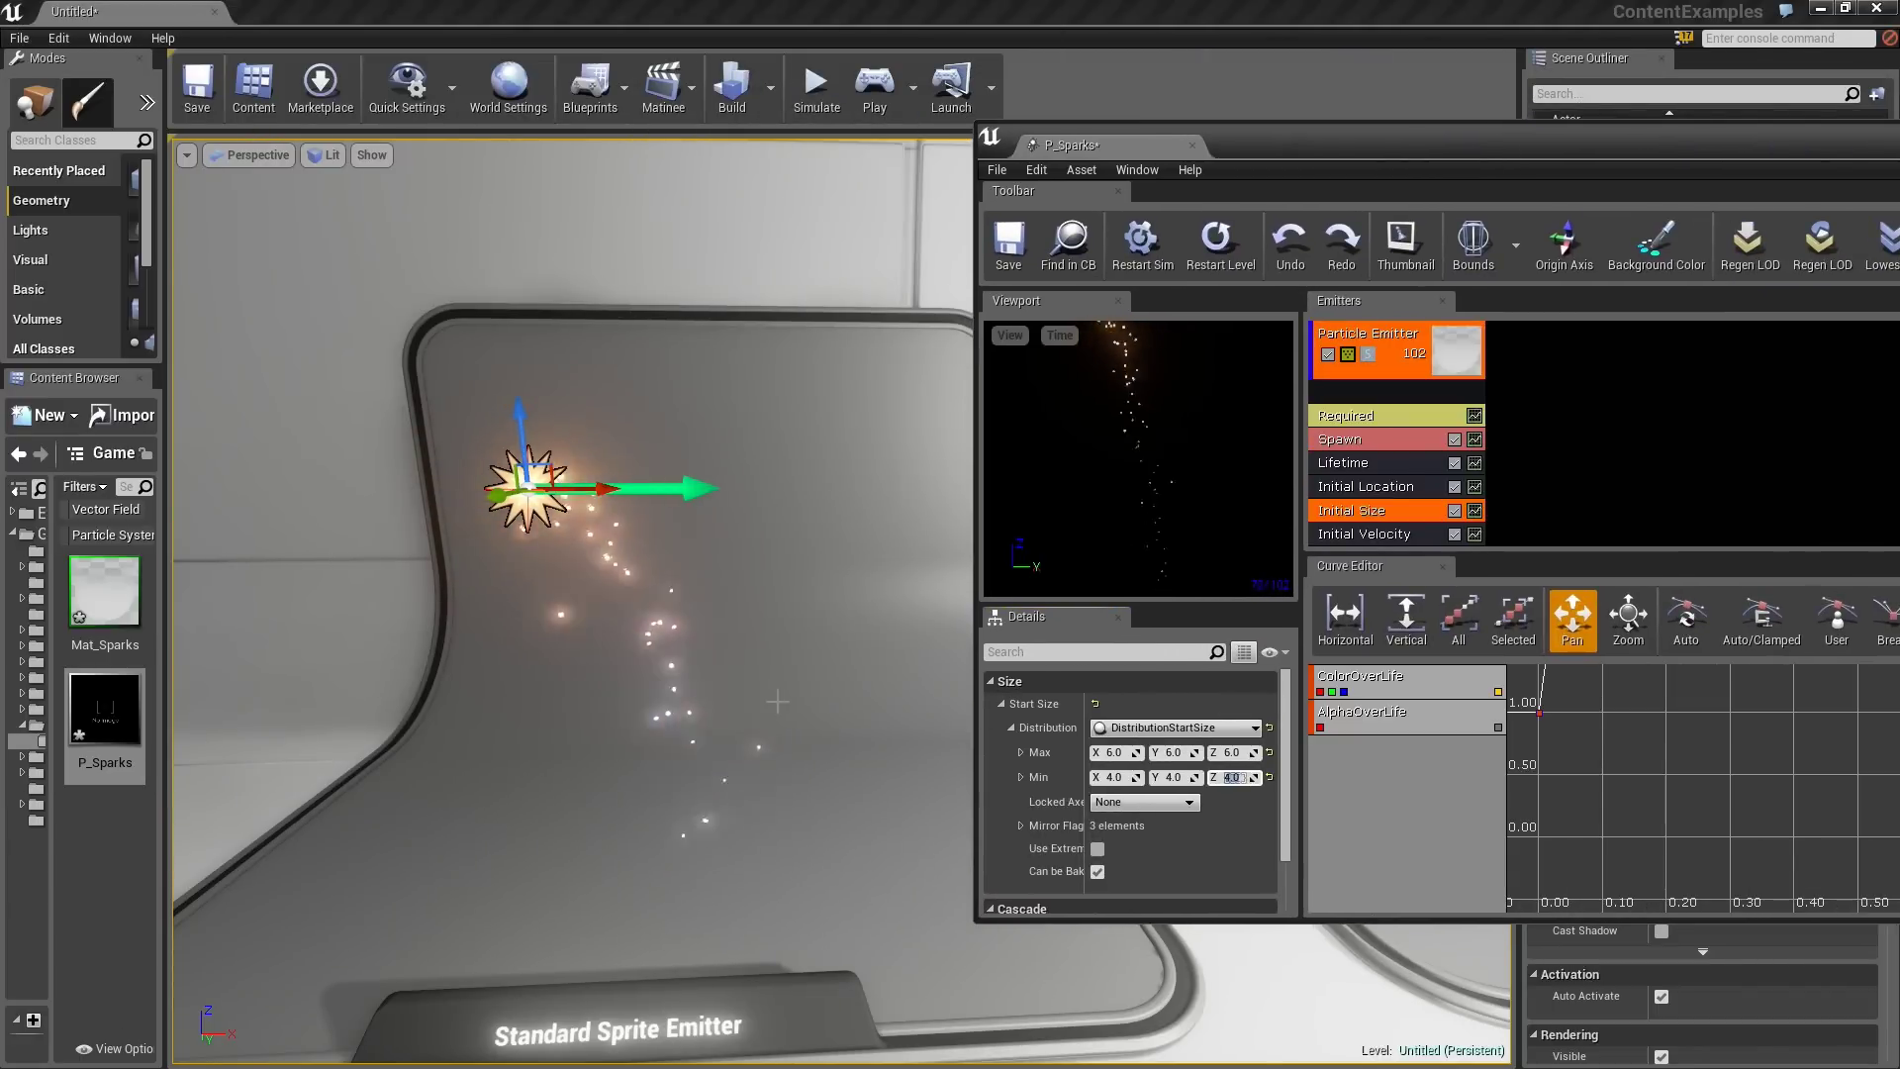
pyautogui.moveTo(1380, 140); pyautogui.dragTo(1121, 92)
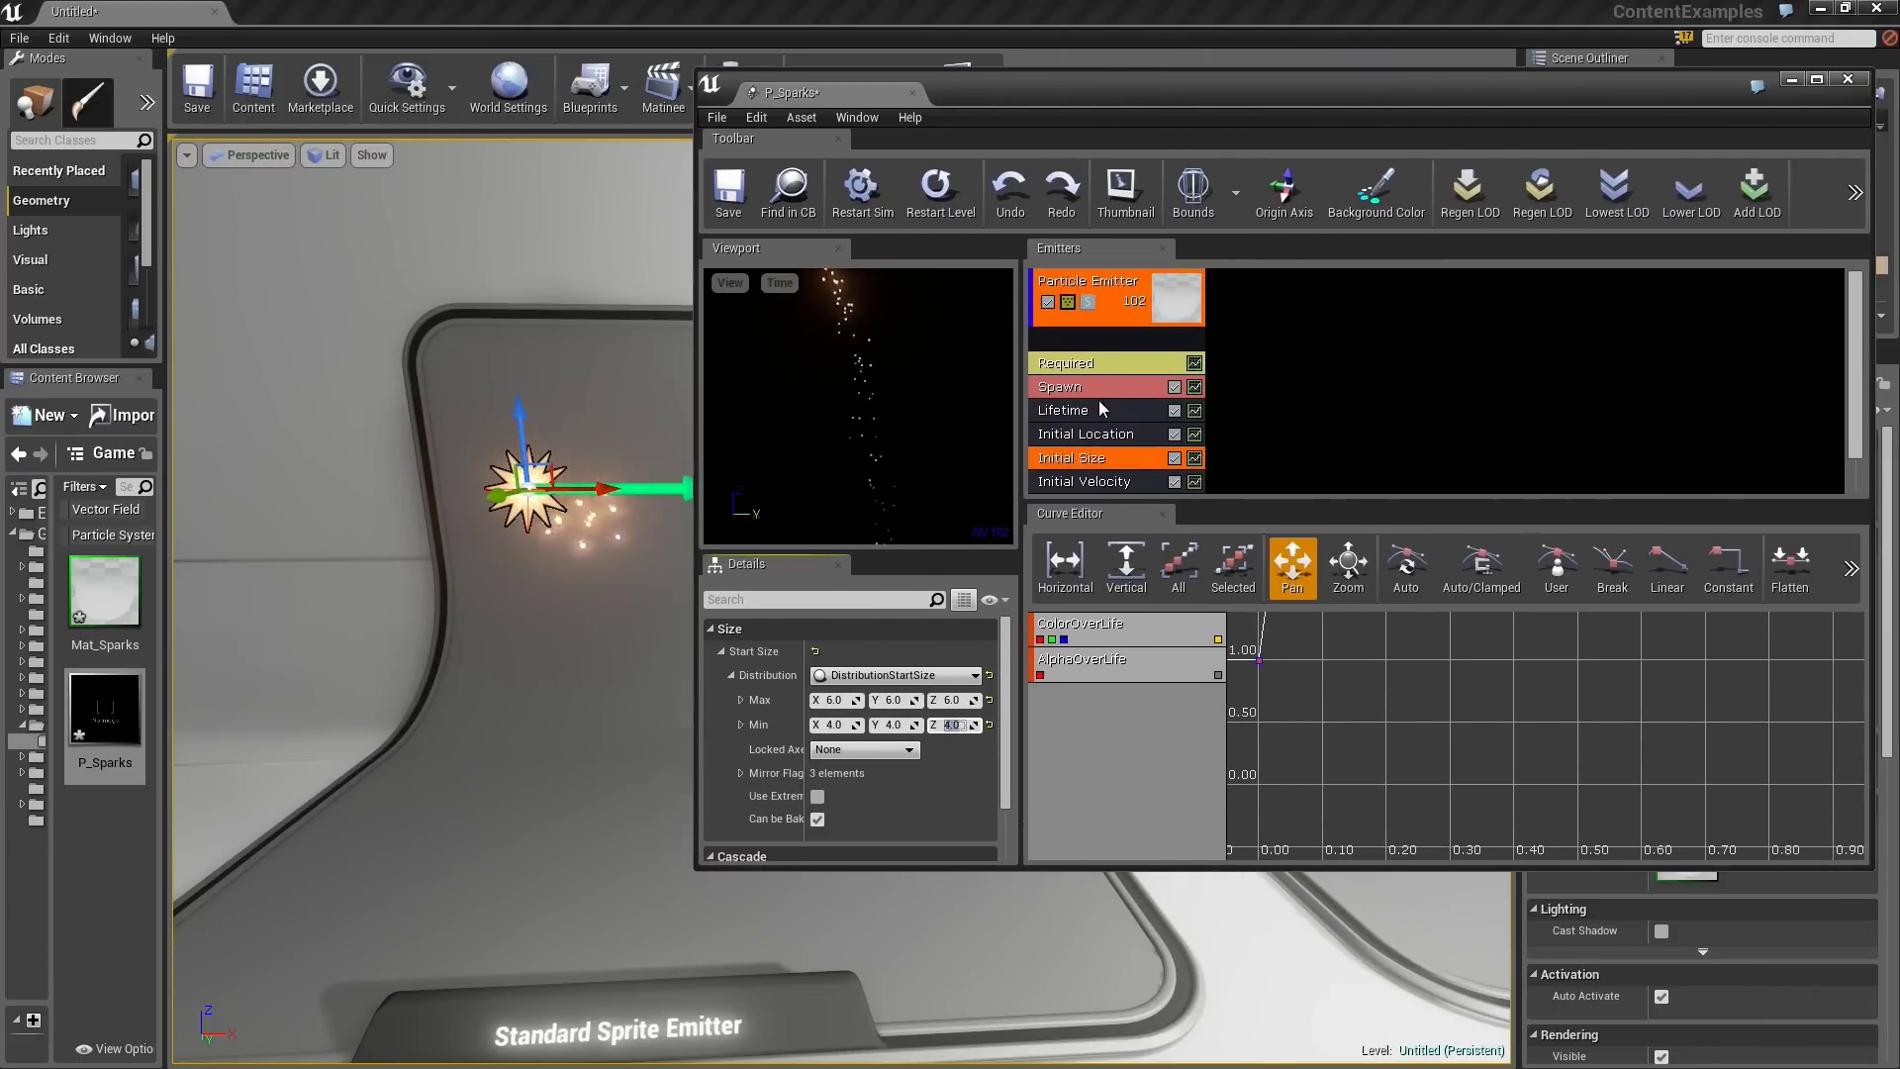
# - Set the Lifetime maximum to 1.0 so it matches the minimum
pyautogui.click(1097, 410)
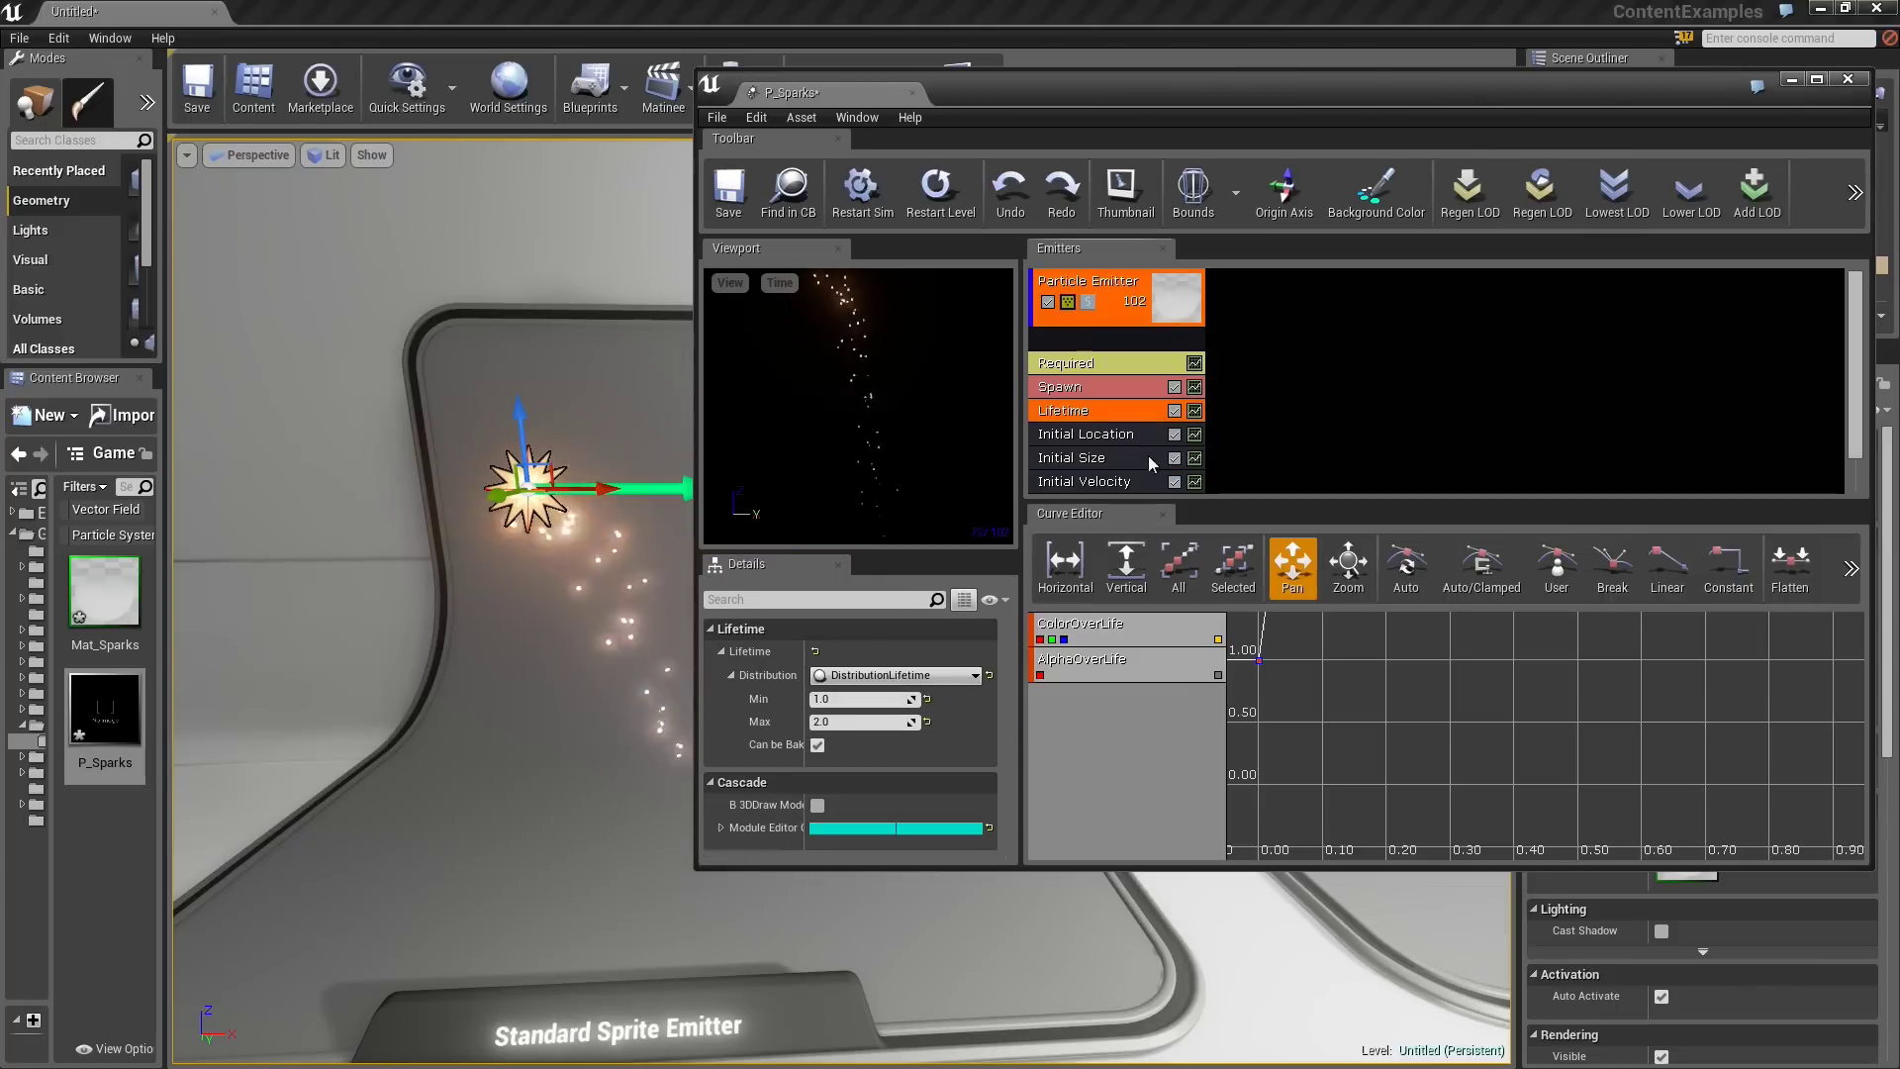
pyautogui.click(856, 699)
pyautogui.click(860, 722)
pyautogui.write('1.0')
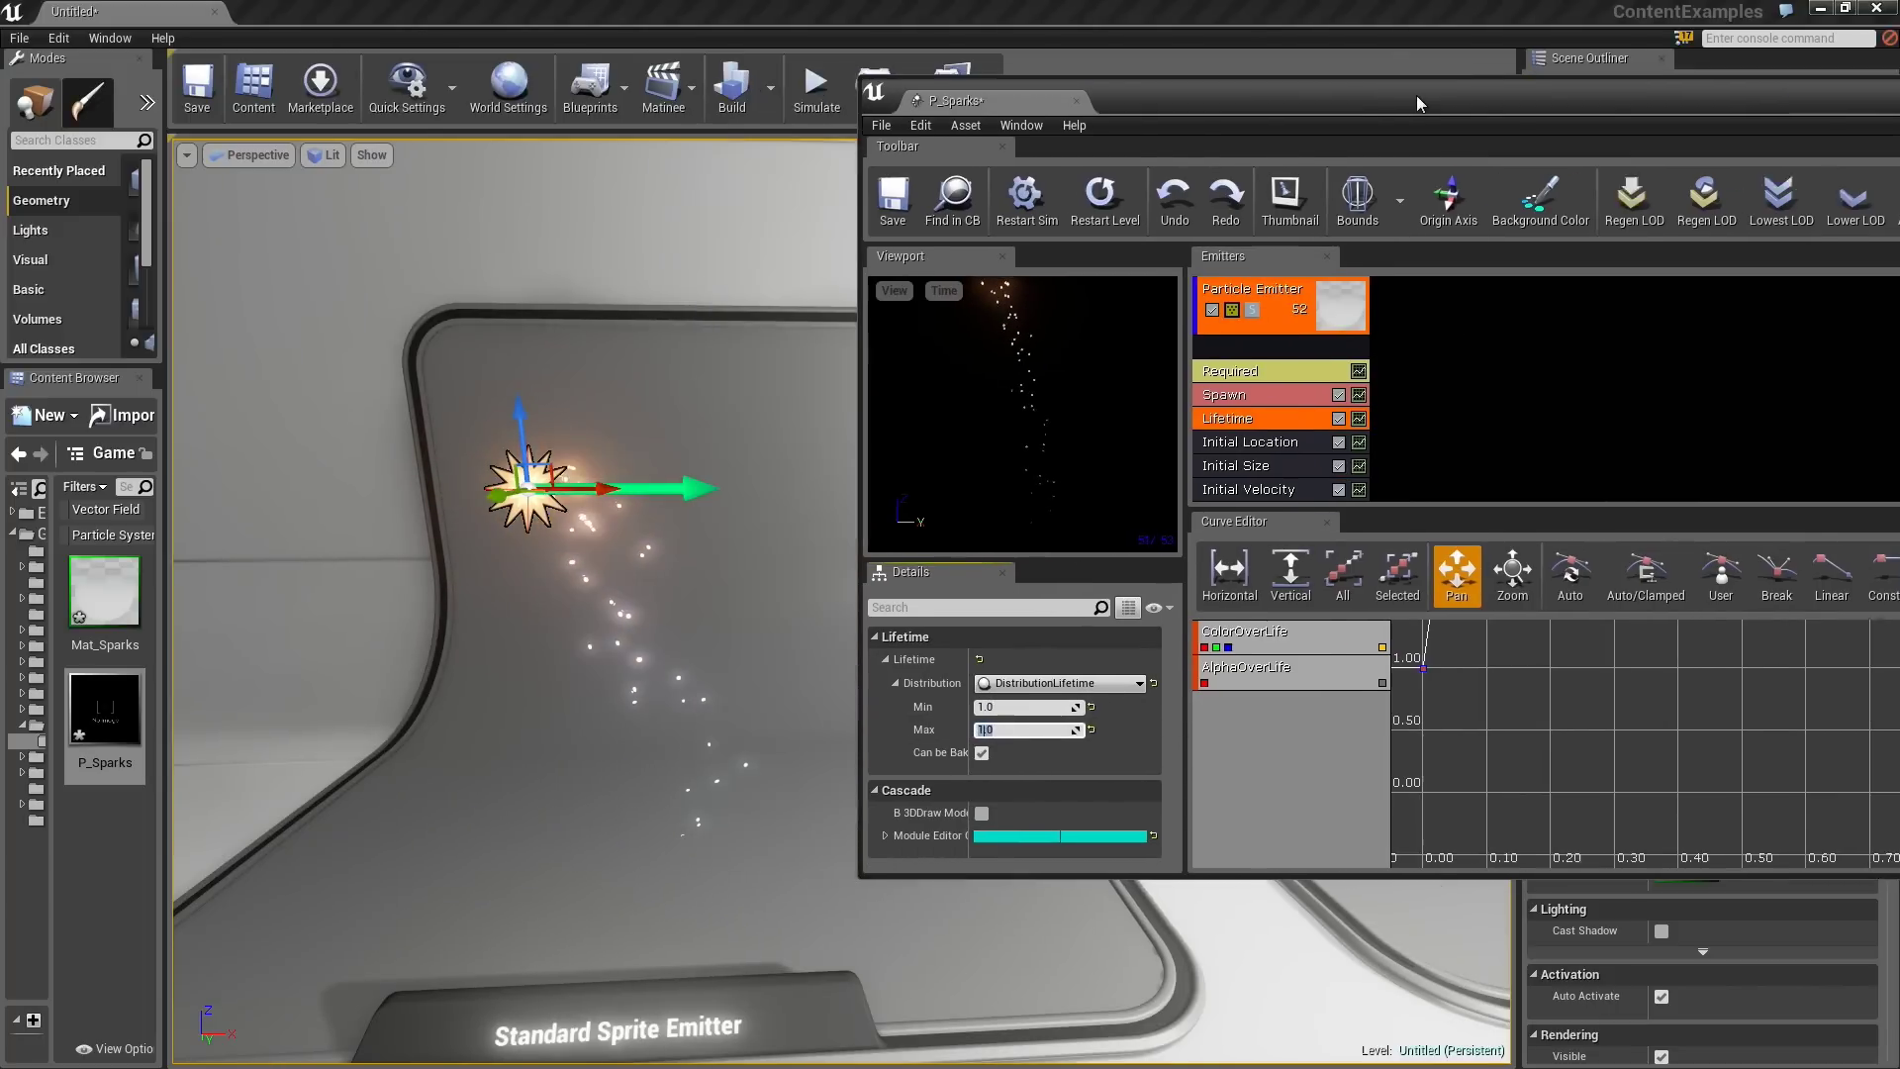
# - Move and enlarge the Cascade window and lower the splitter to give the module list more room
pyautogui.moveTo(1257, 94); pyautogui.dragTo(1534, 102)
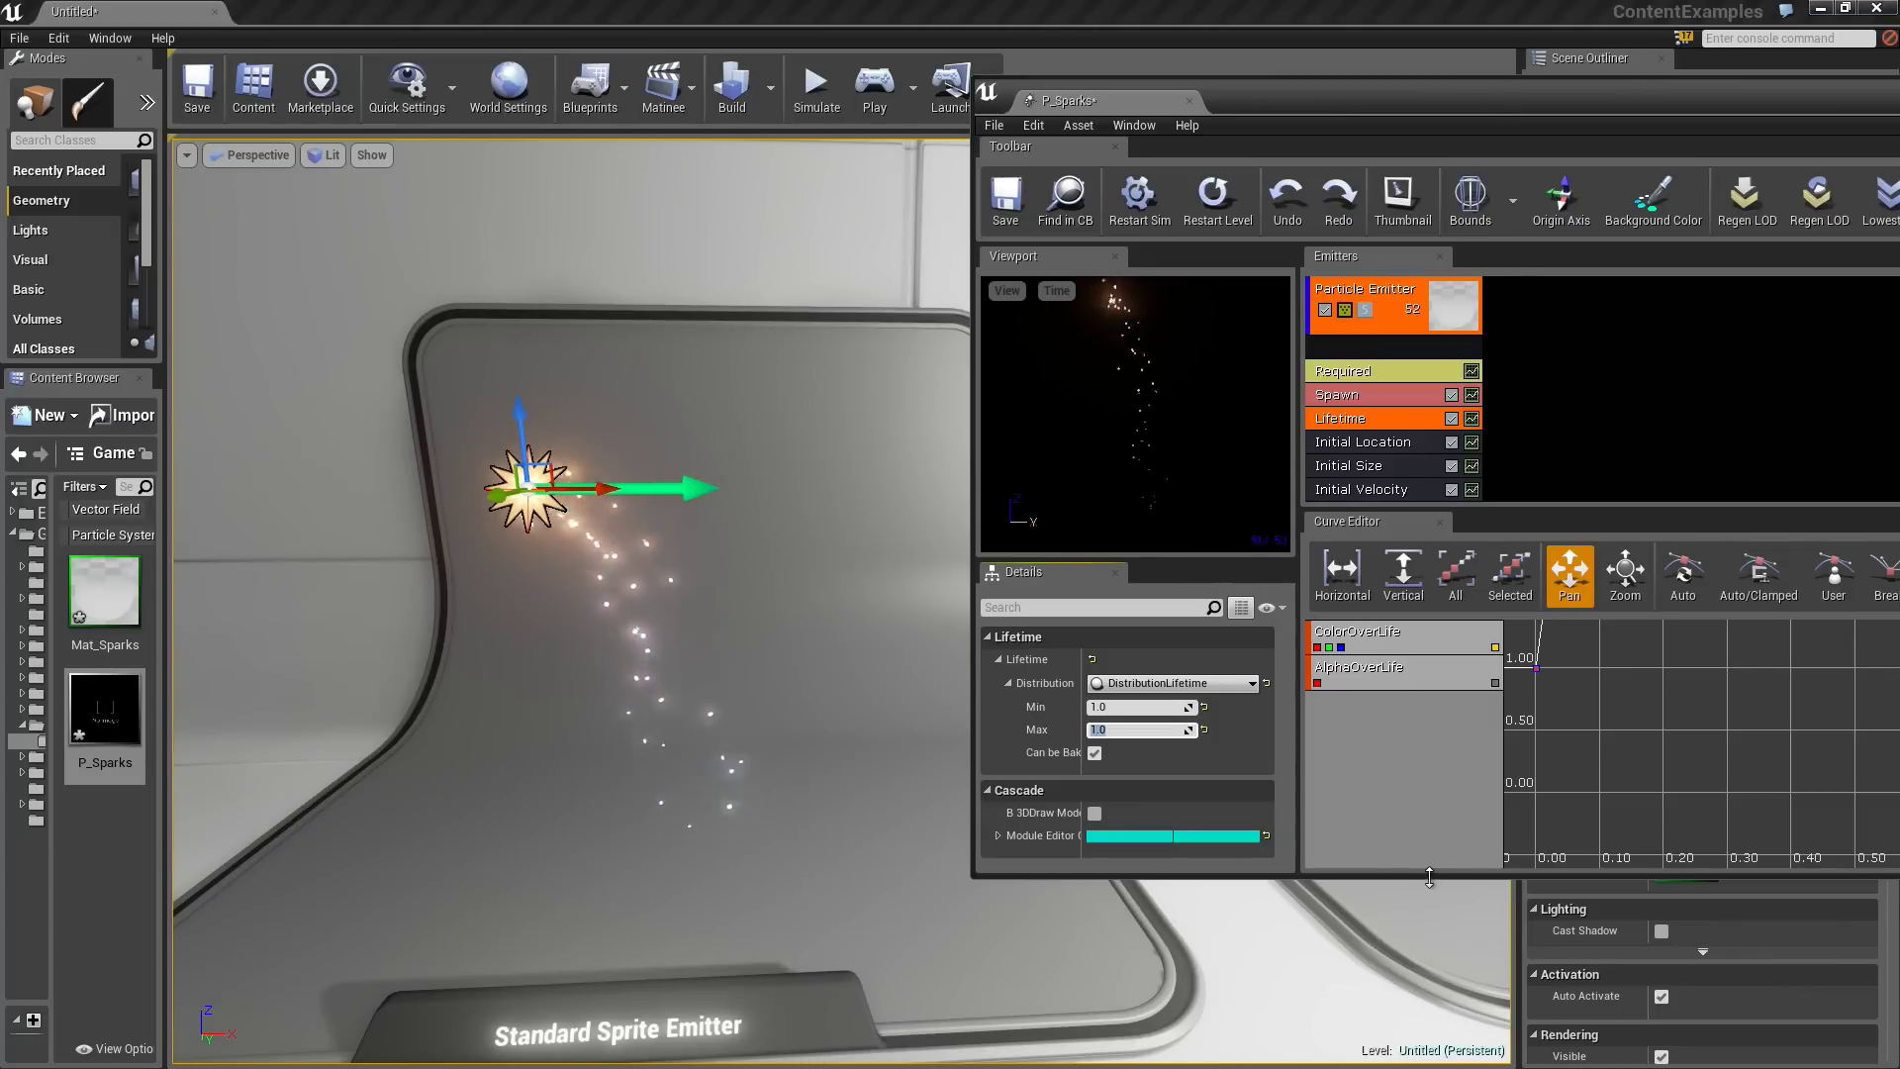
pyautogui.moveTo(1432, 876); pyautogui.dragTo(1432, 1035)
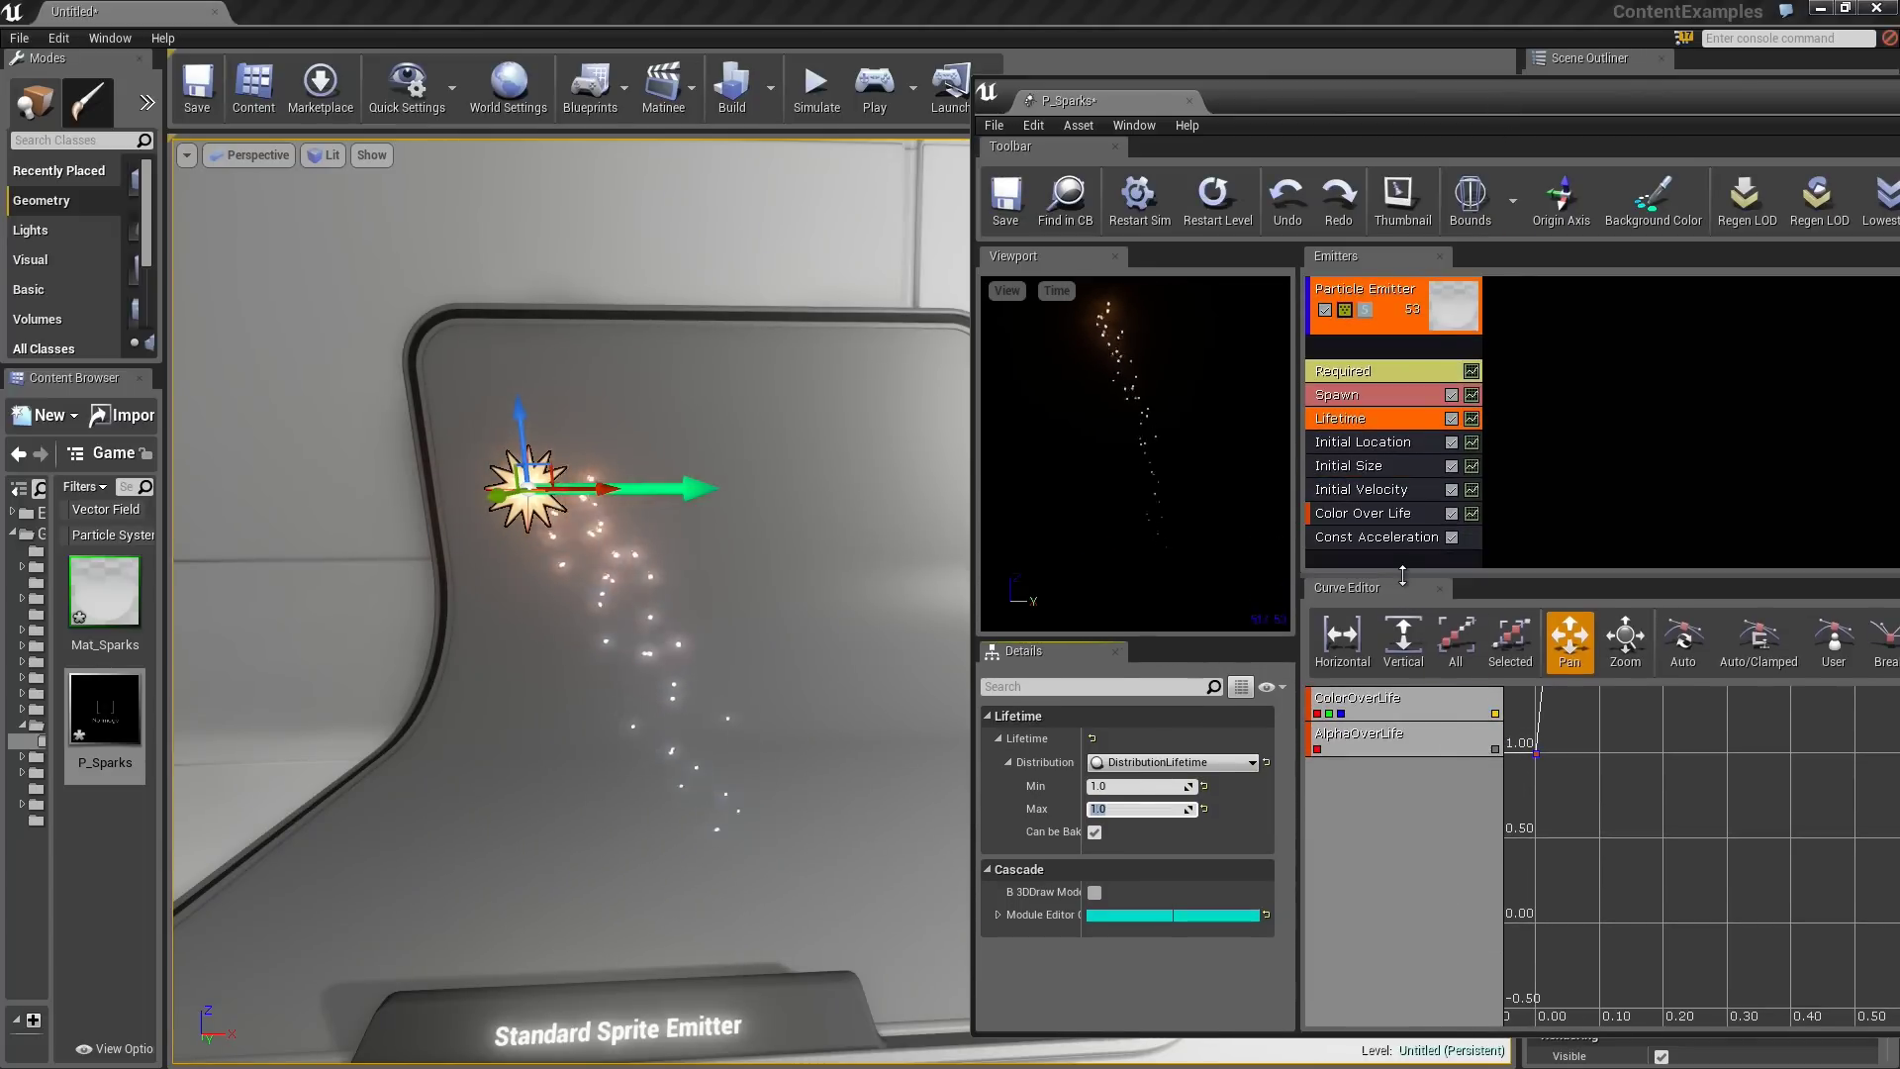
pyautogui.moveTo(1404, 572); pyautogui.dragTo(1404, 723)
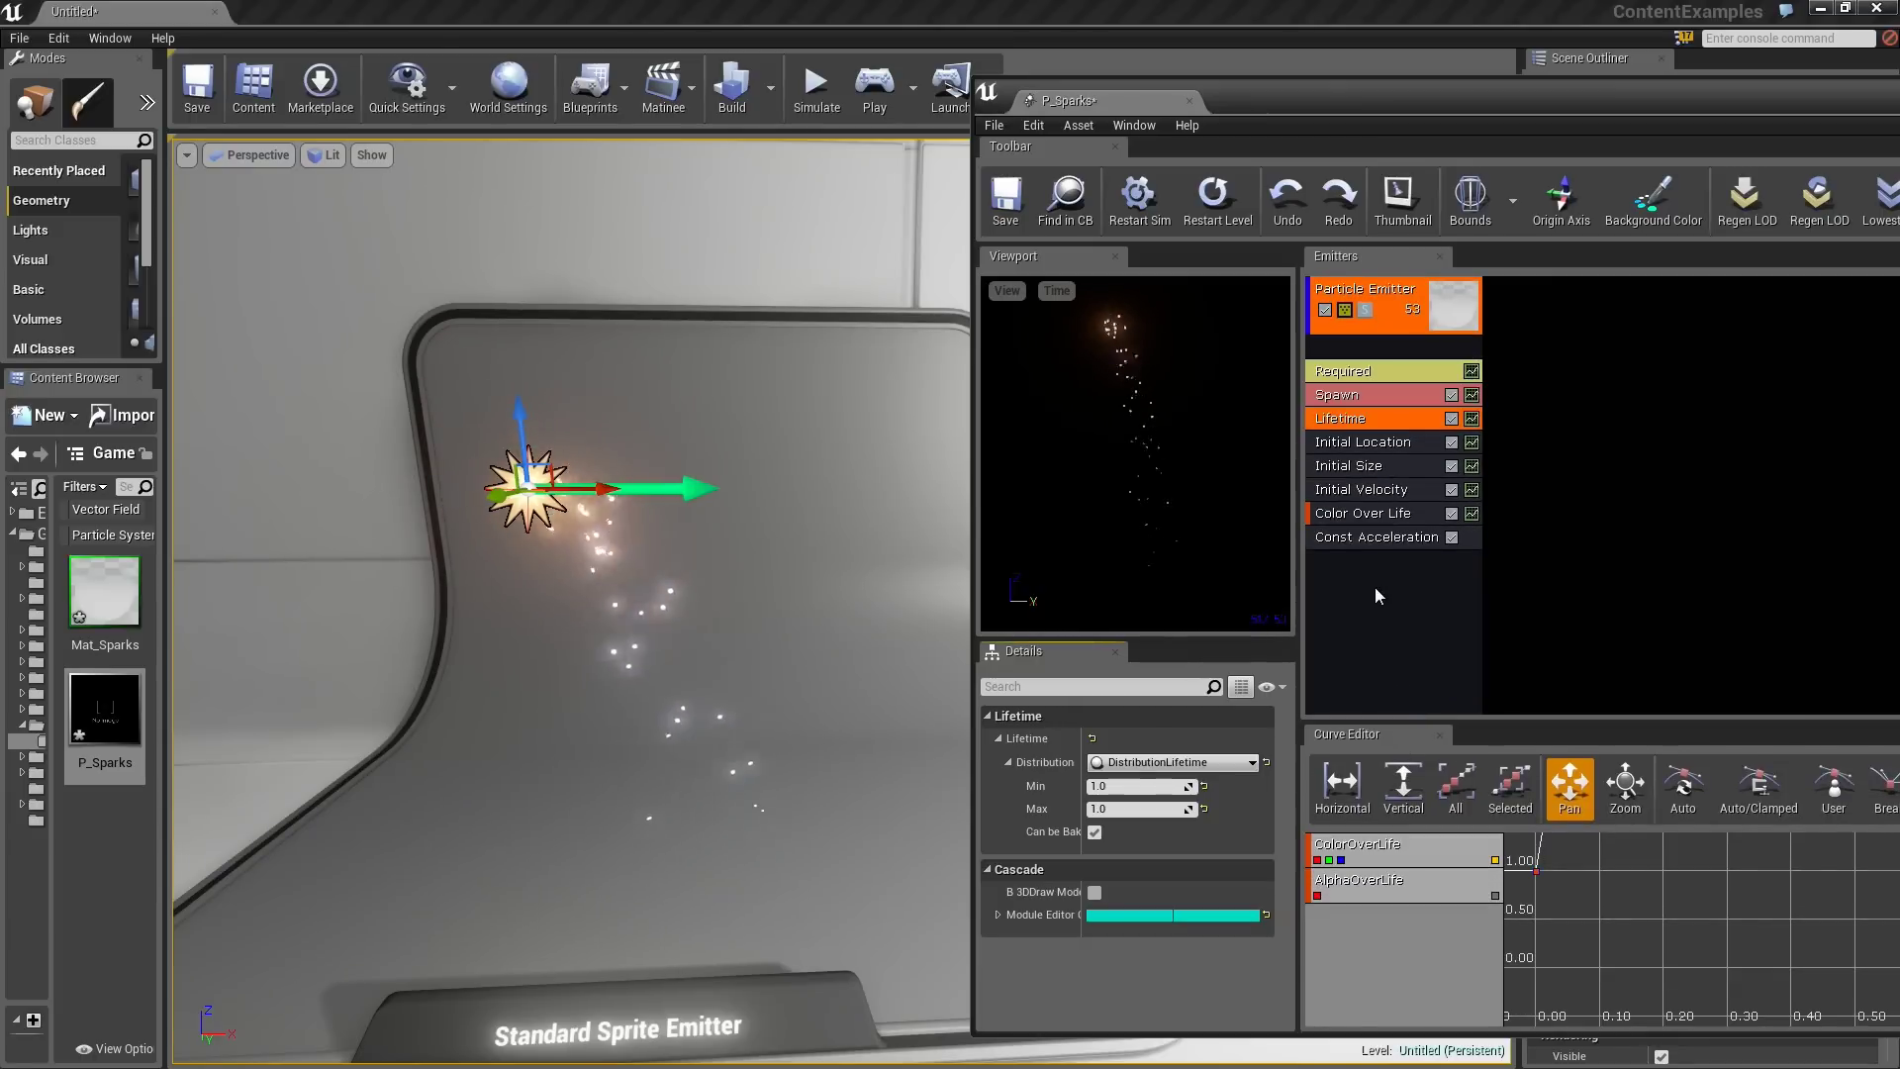
# - Add a Size By Speed module to the spark emitter
pyautogui.rightClick(1358, 572)
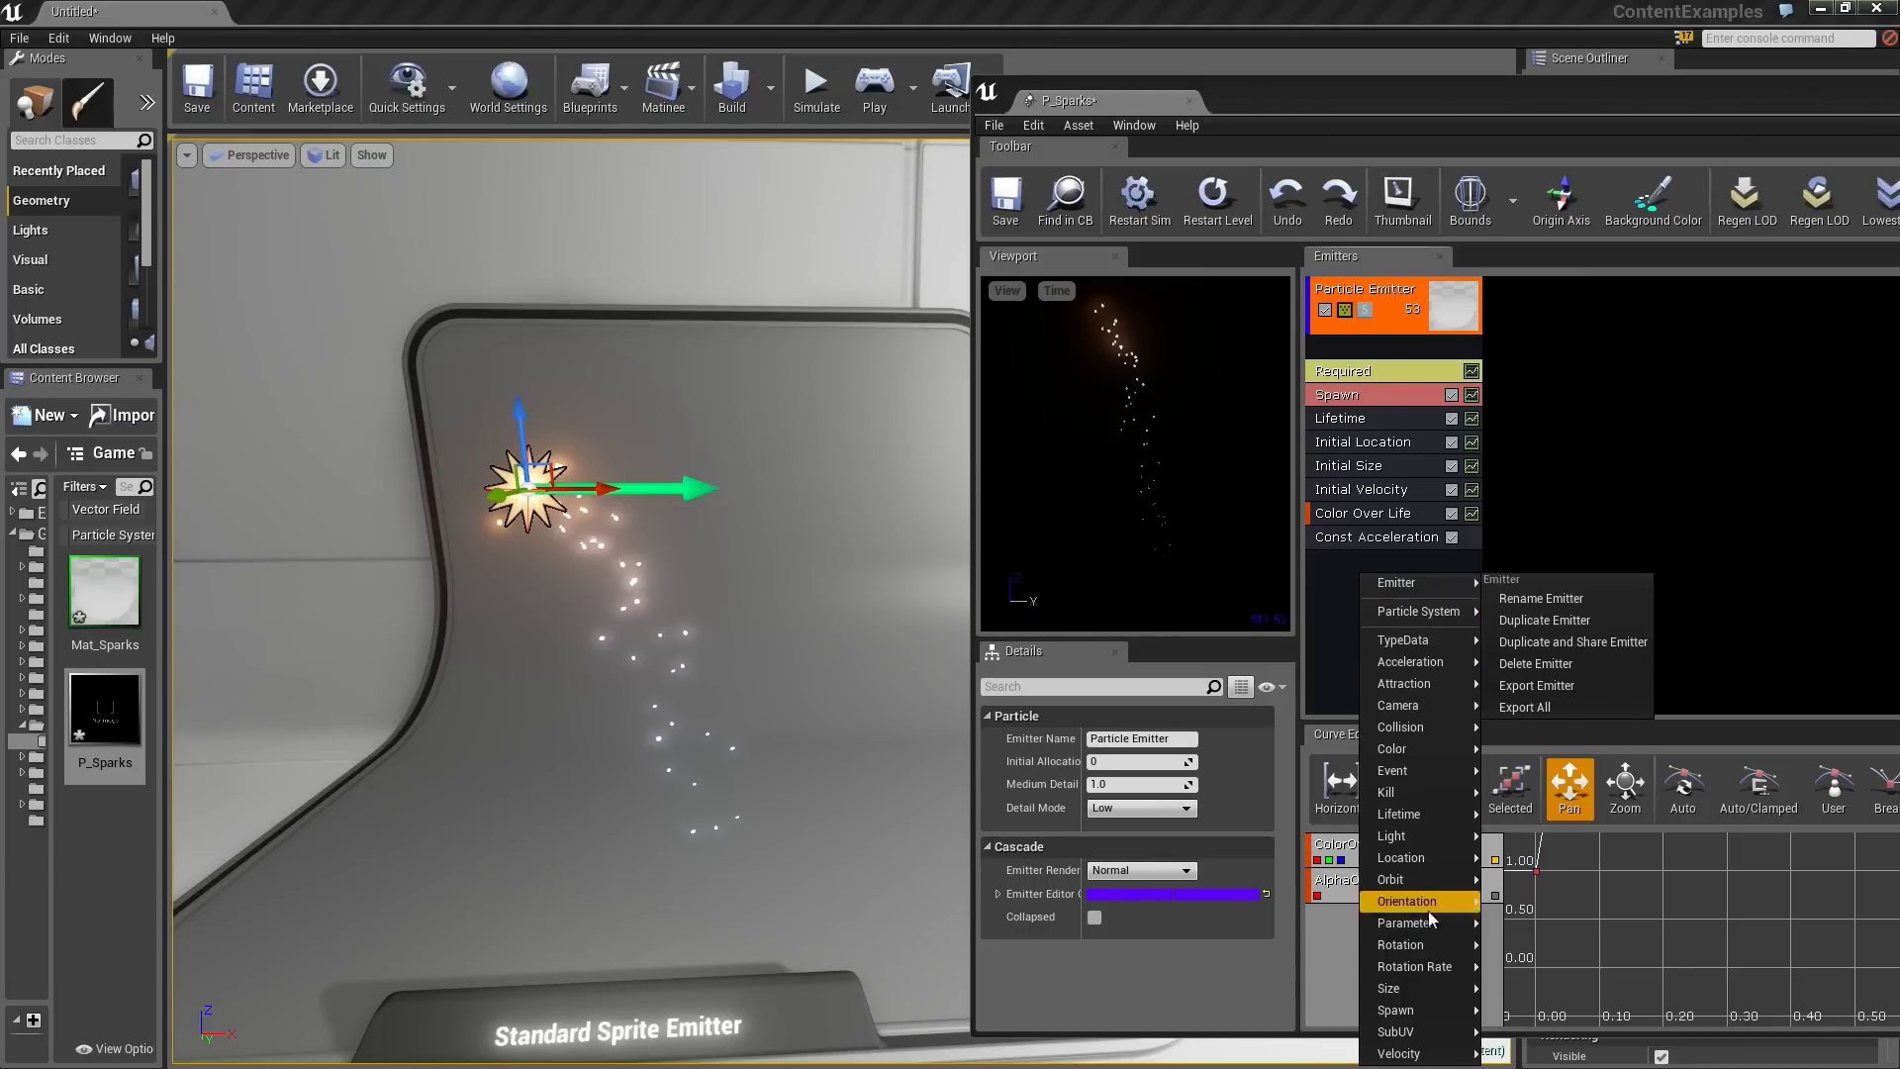
pyautogui.moveTo(1403, 990)
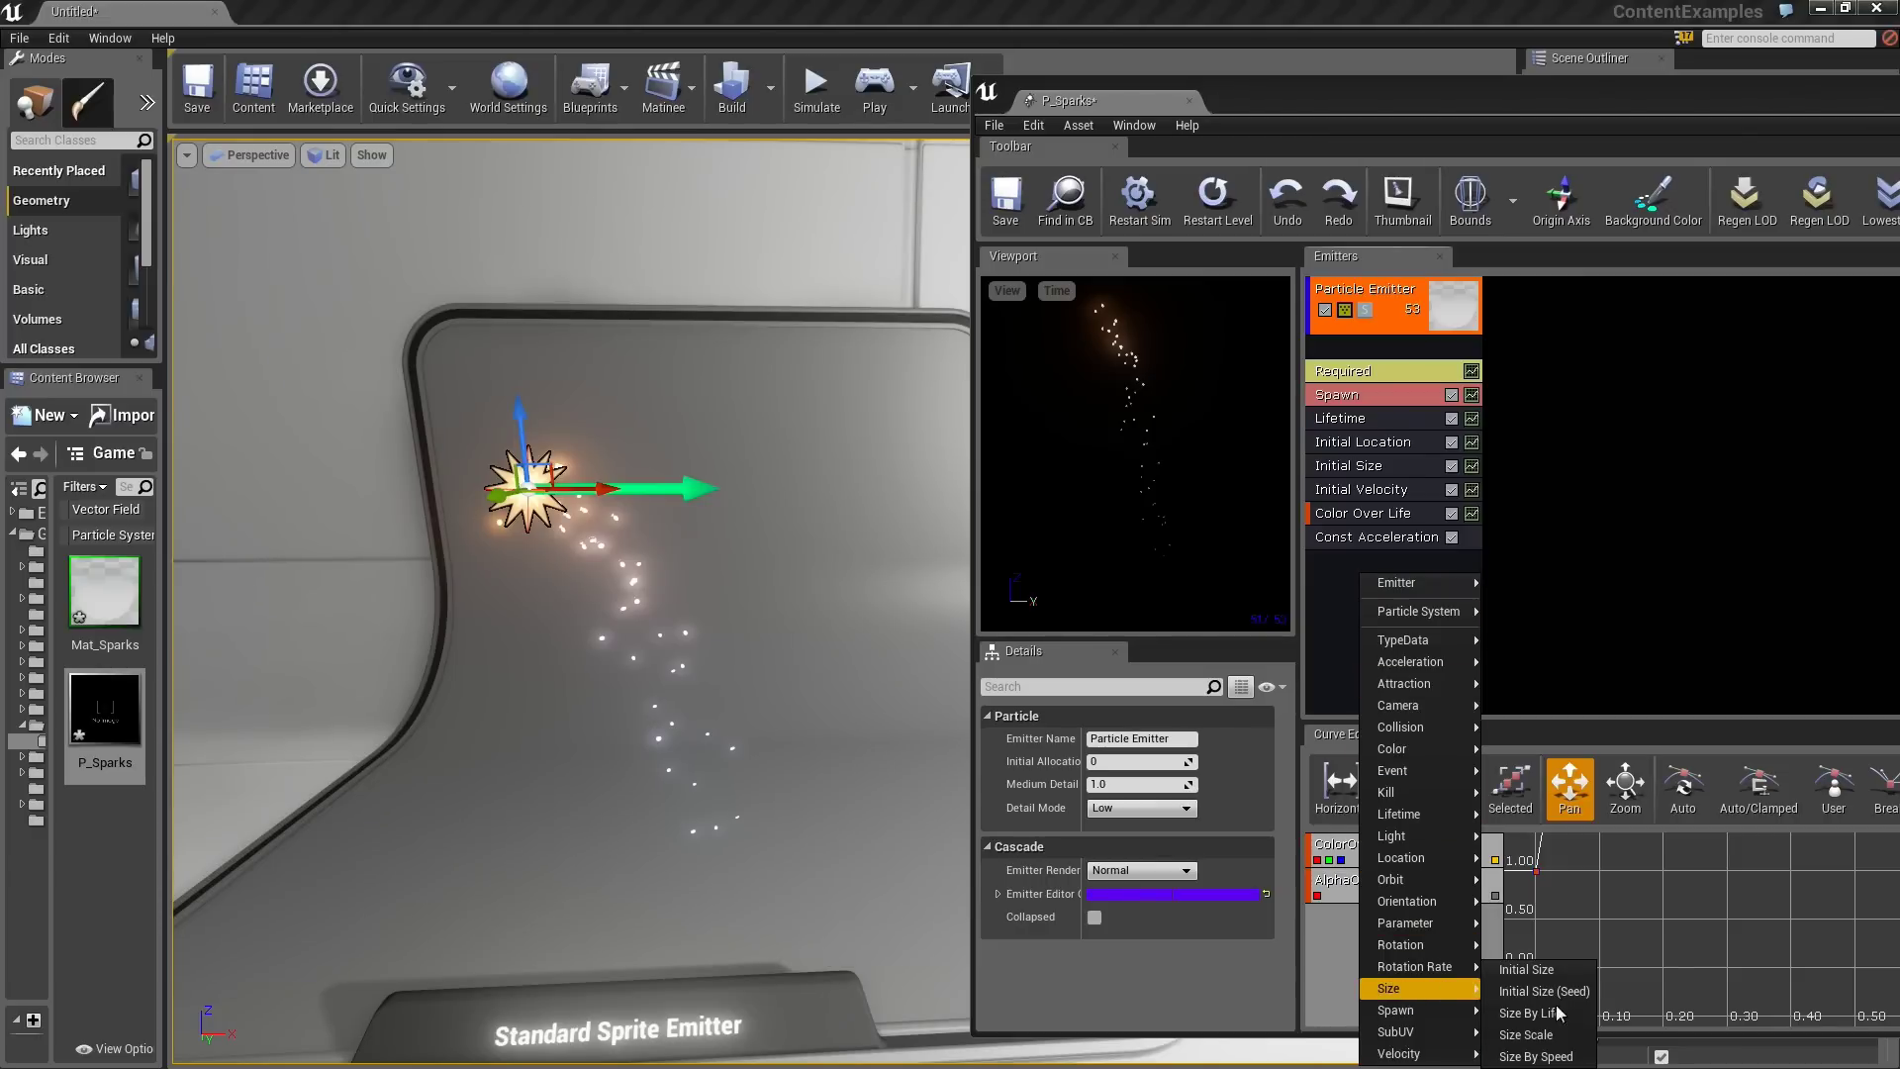
pyautogui.click(1562, 1057)
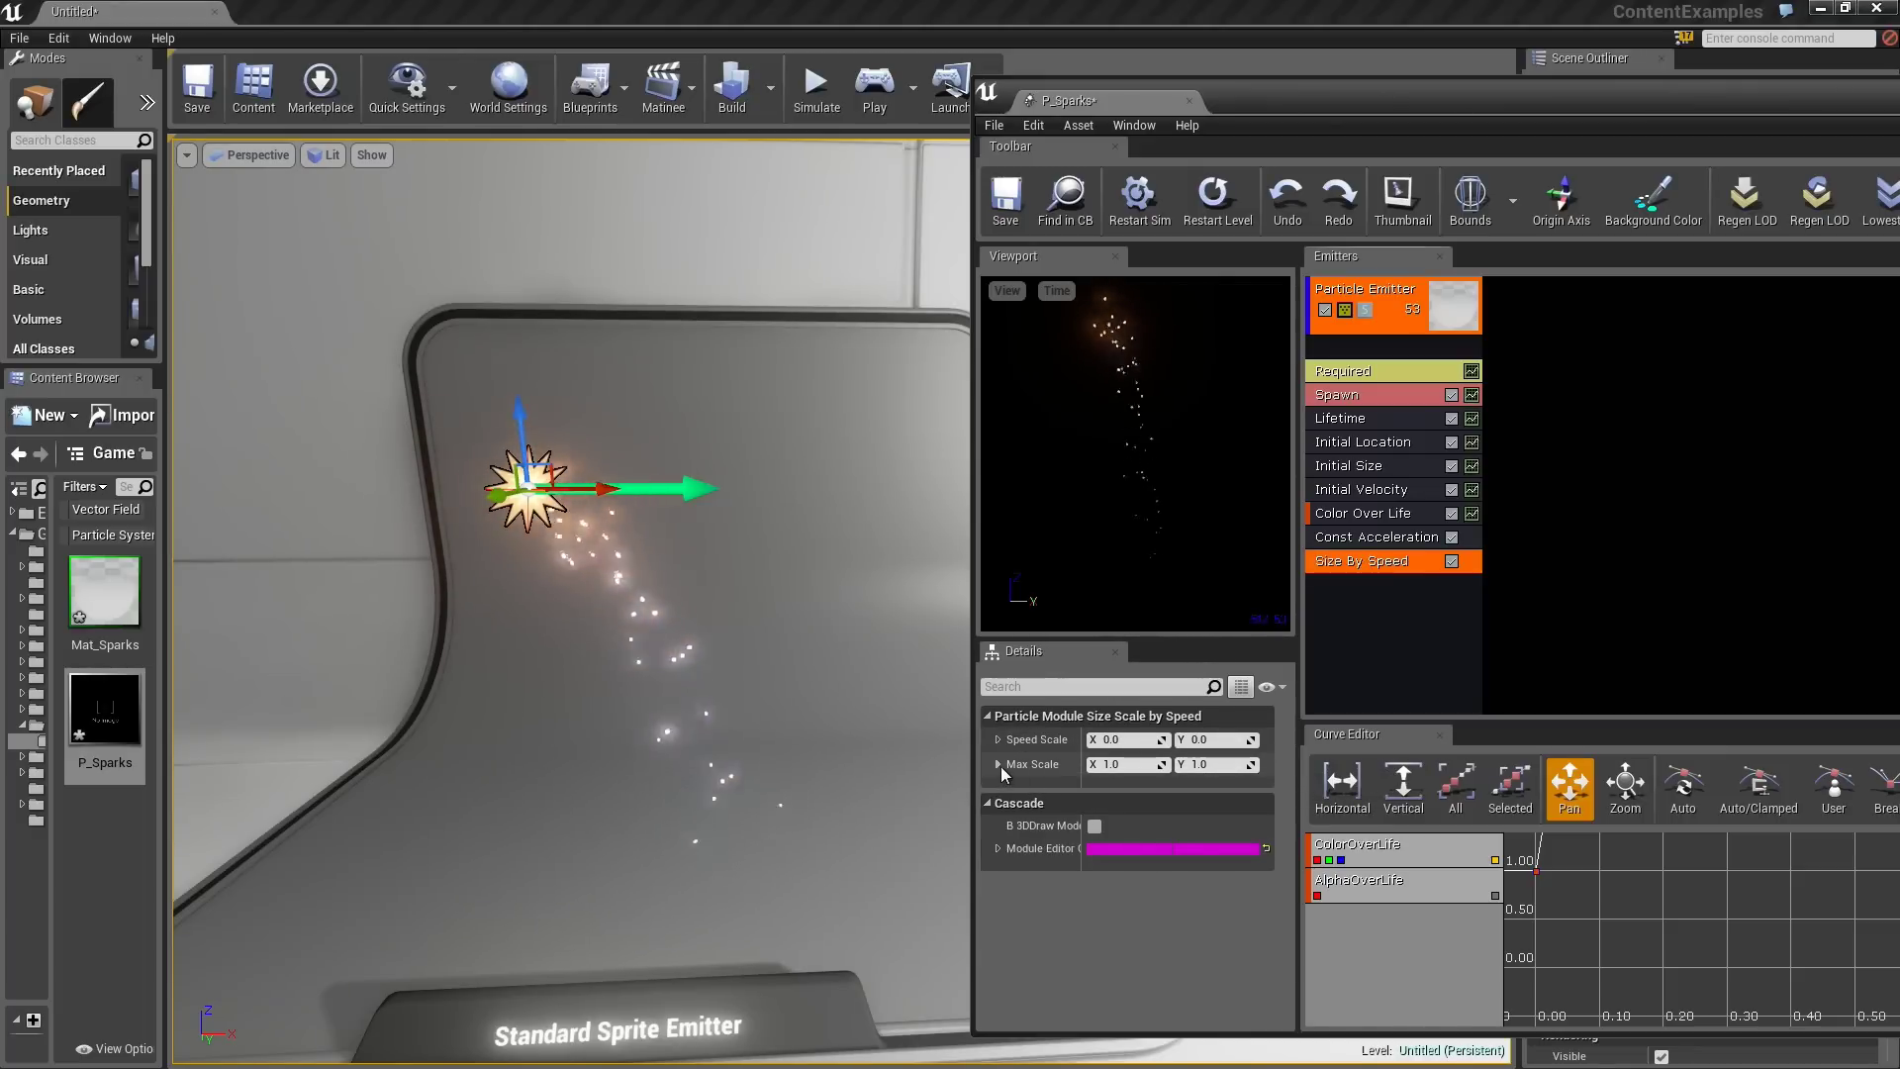
# - Set Size By Speed speed scale Y and max scale Y to 3.0
pyautogui.click(1217, 741)
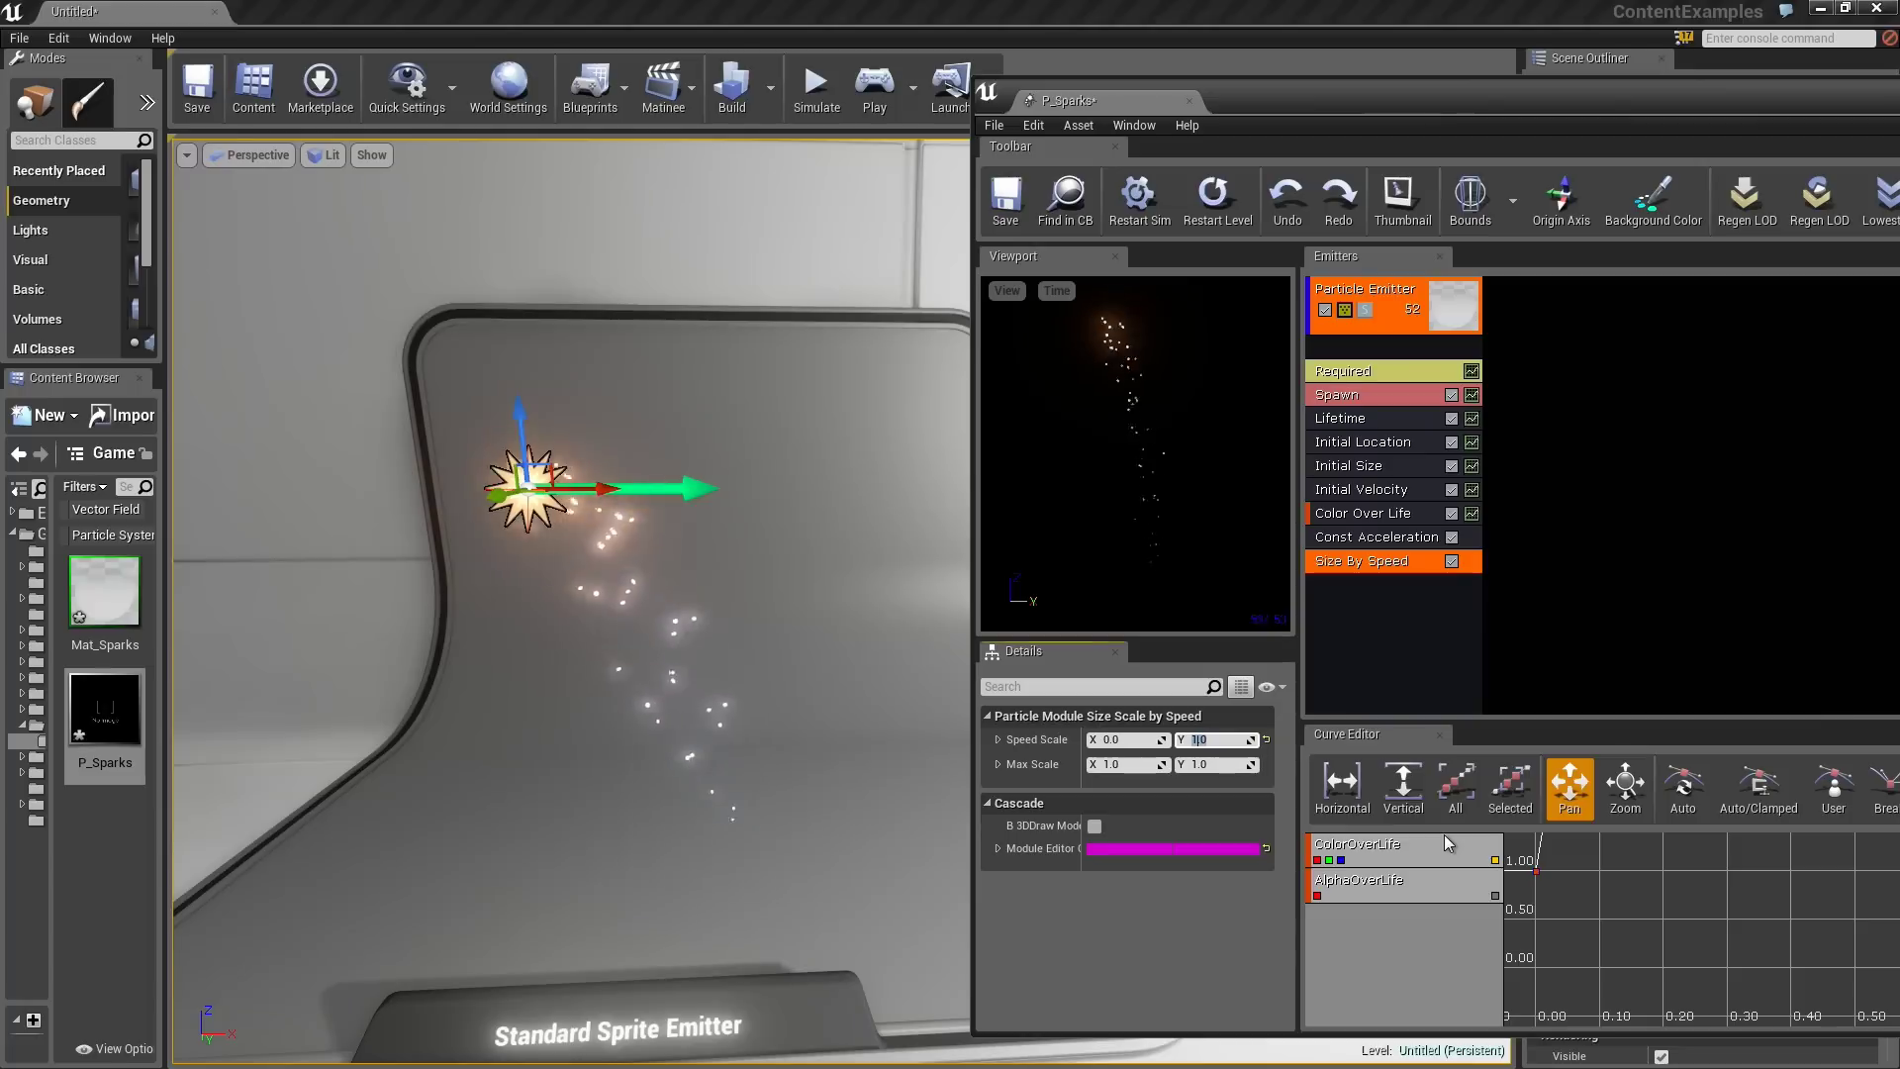
pyautogui.write('3.0')
pyautogui.press('Return')
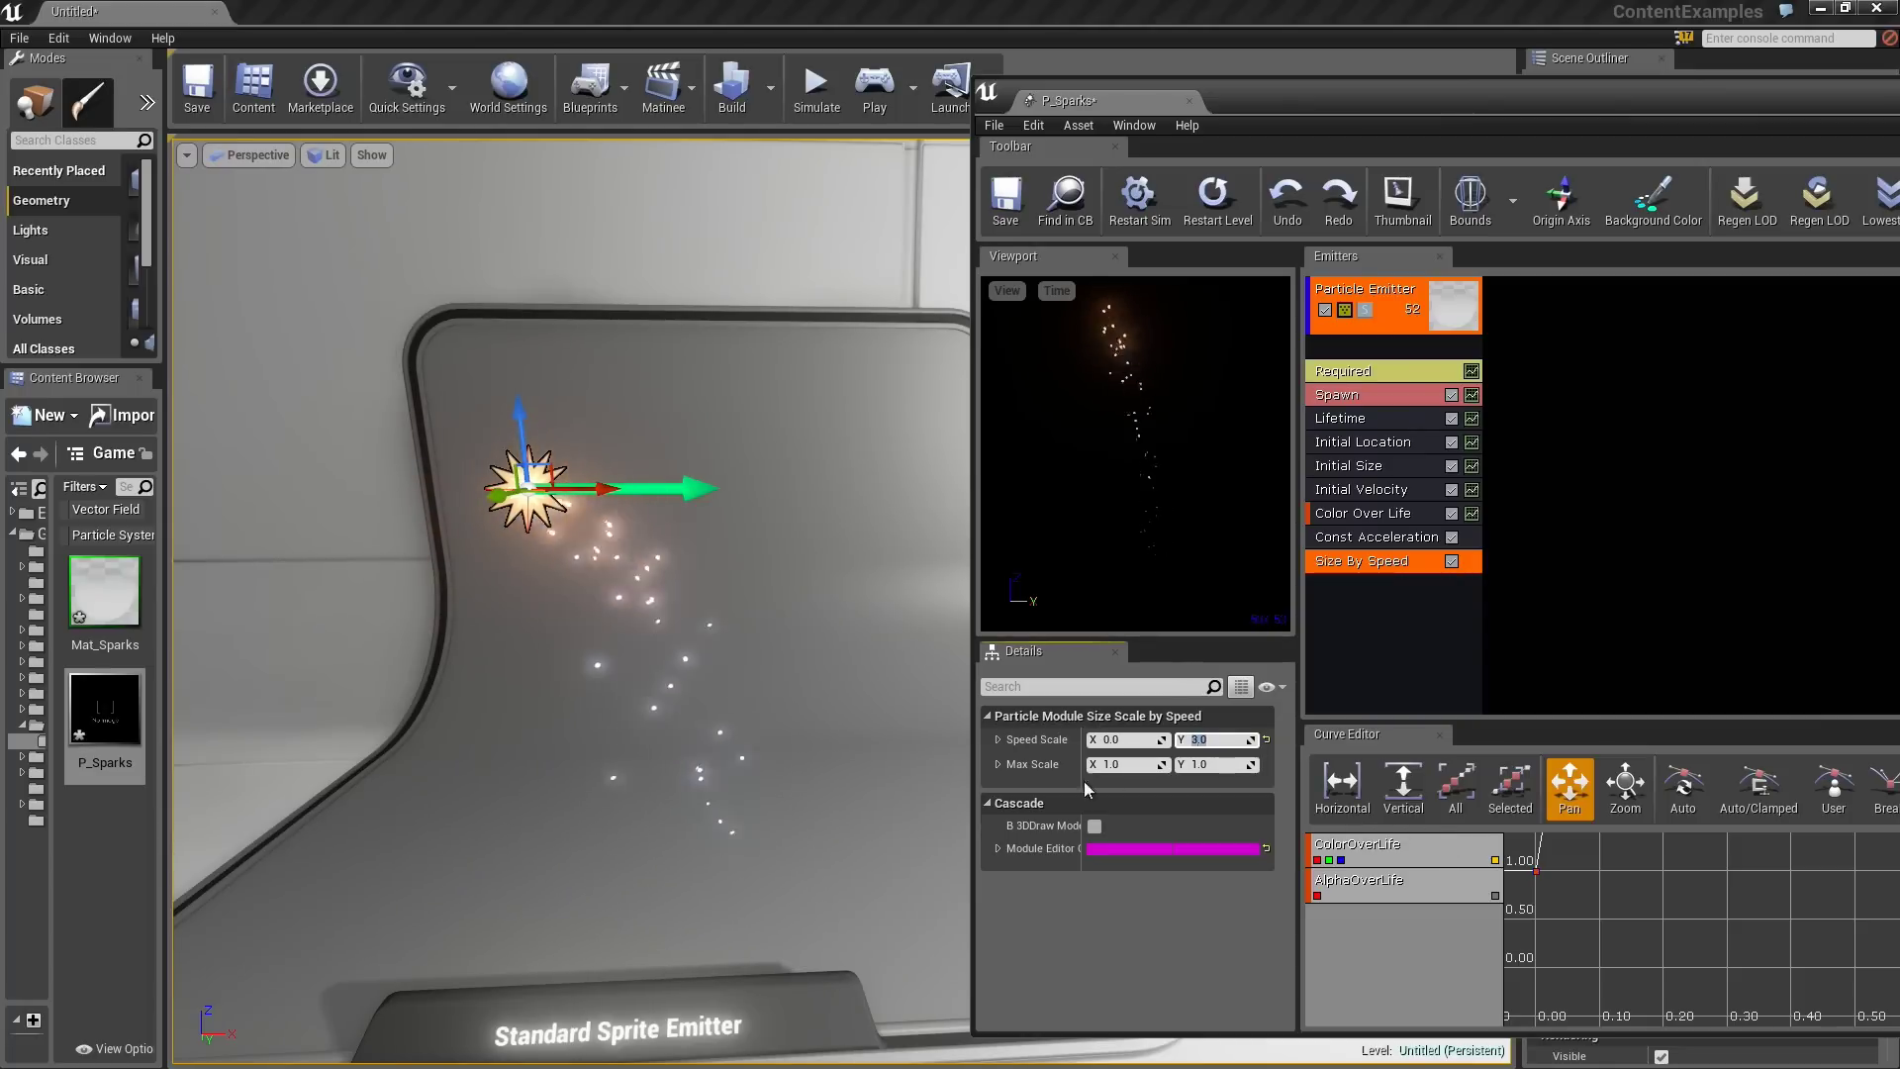
pyautogui.click(1212, 765)
pyautogui.write('3.0')
pyautogui.press('Return')
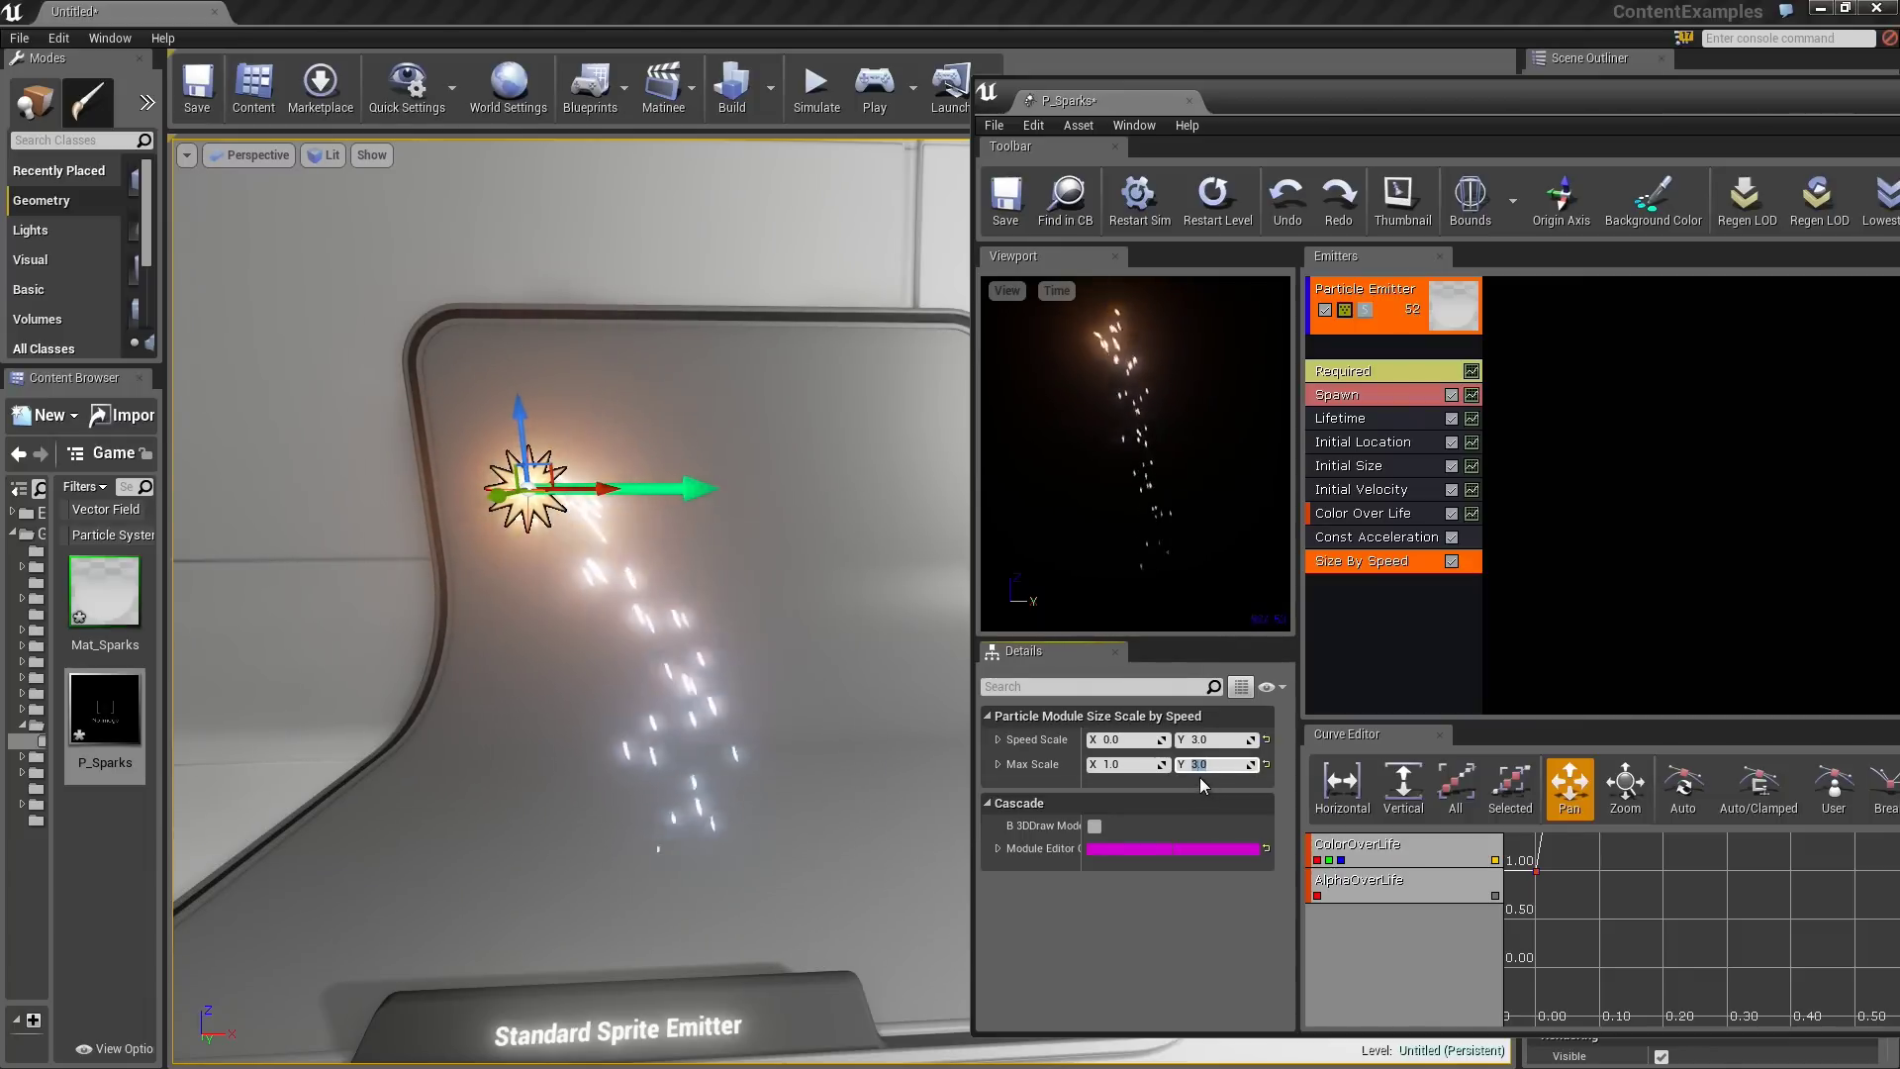
# - Raise the speed scale Y and max scale Y to 6.0
pyautogui.moveTo(520, 436); pyautogui.dragTo(473, 297)
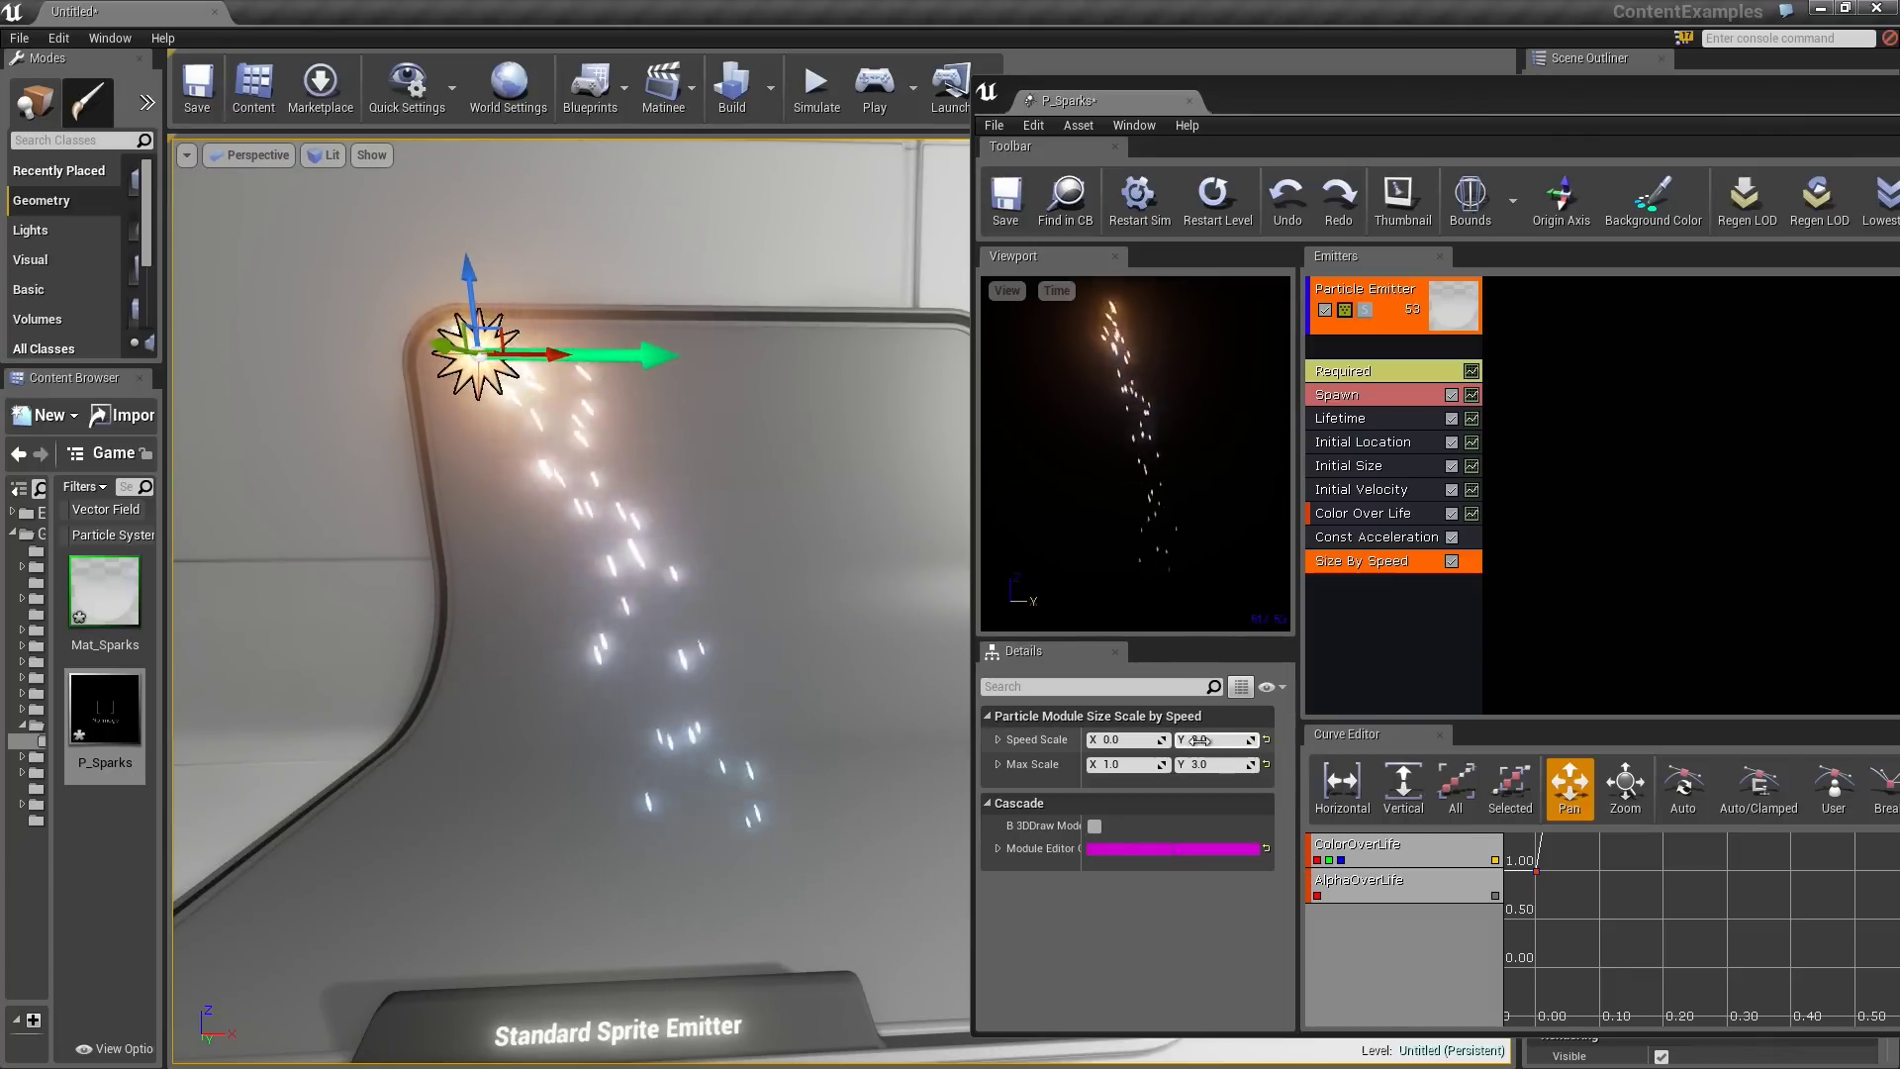
pyautogui.press('Tab')
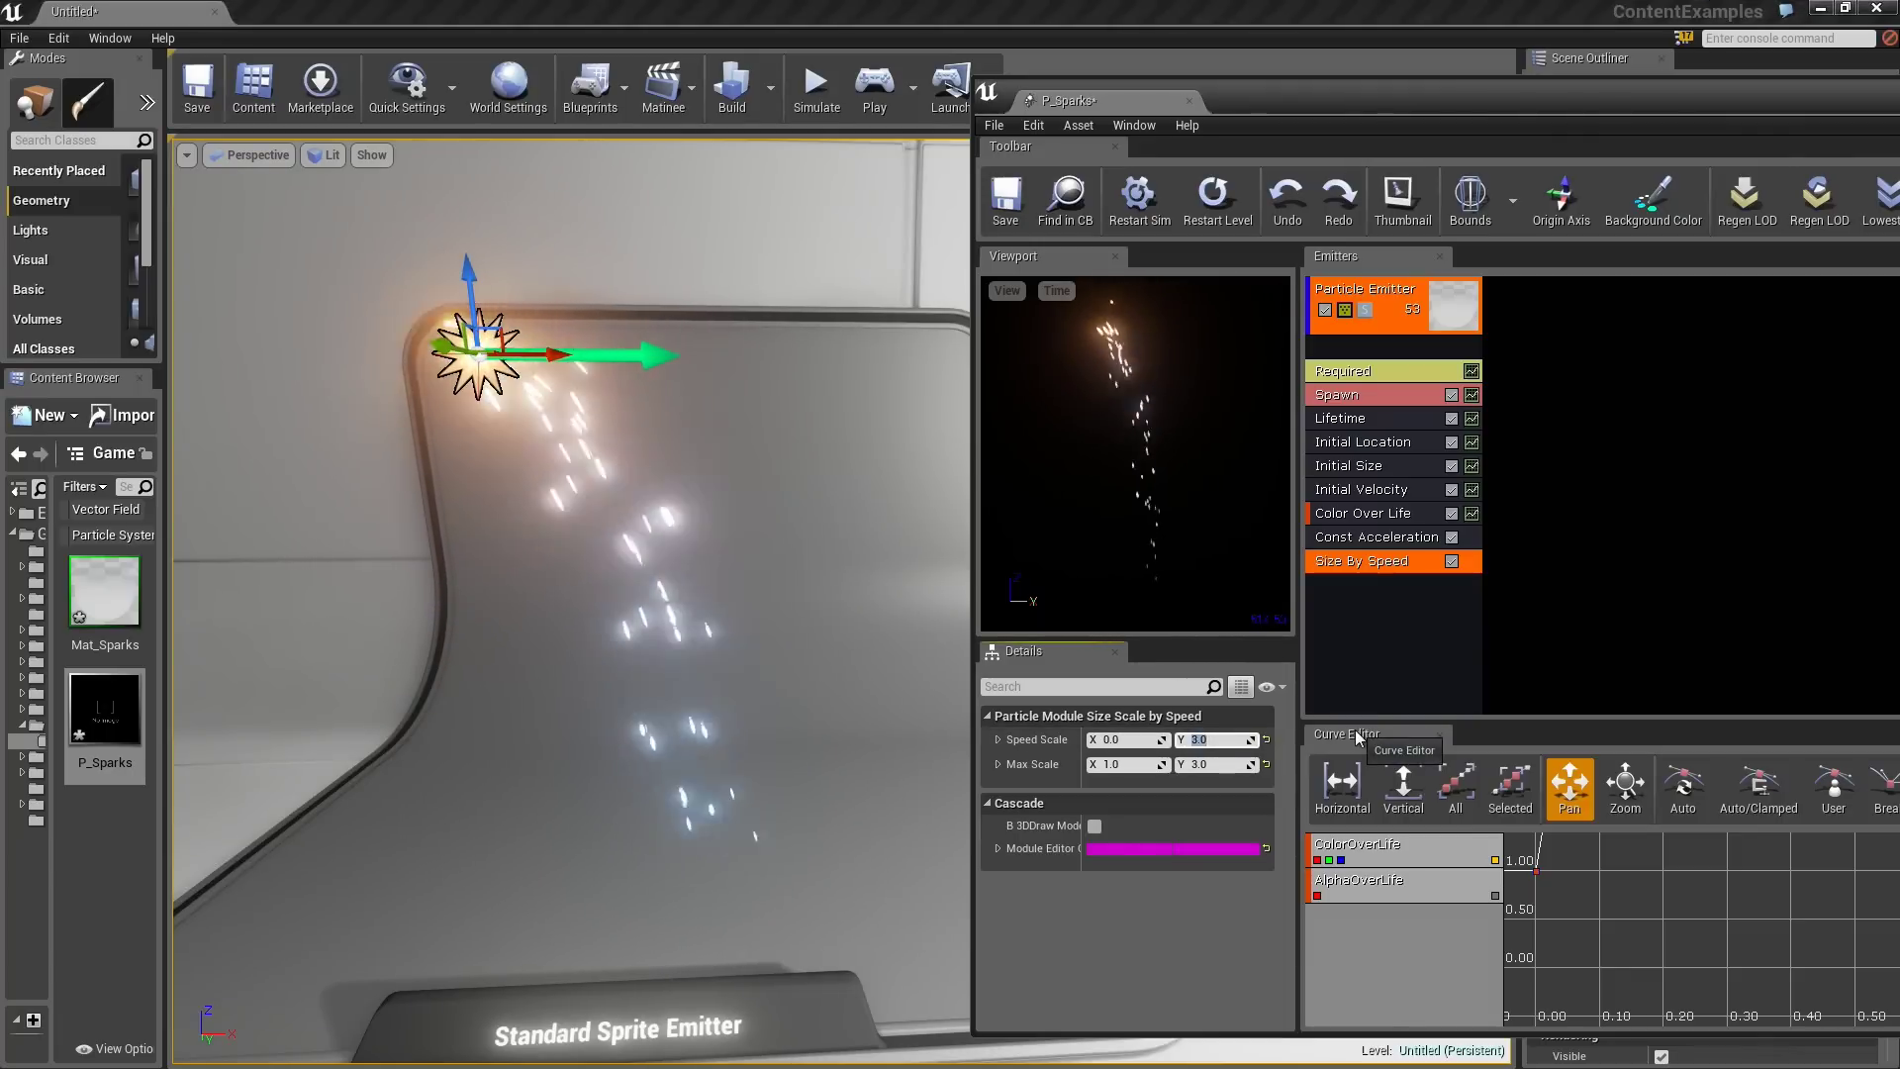
pyautogui.write('6')
pyautogui.press('Tab')
pyautogui.press('Tab')
pyautogui.write('6')
pyautogui.press('Return')
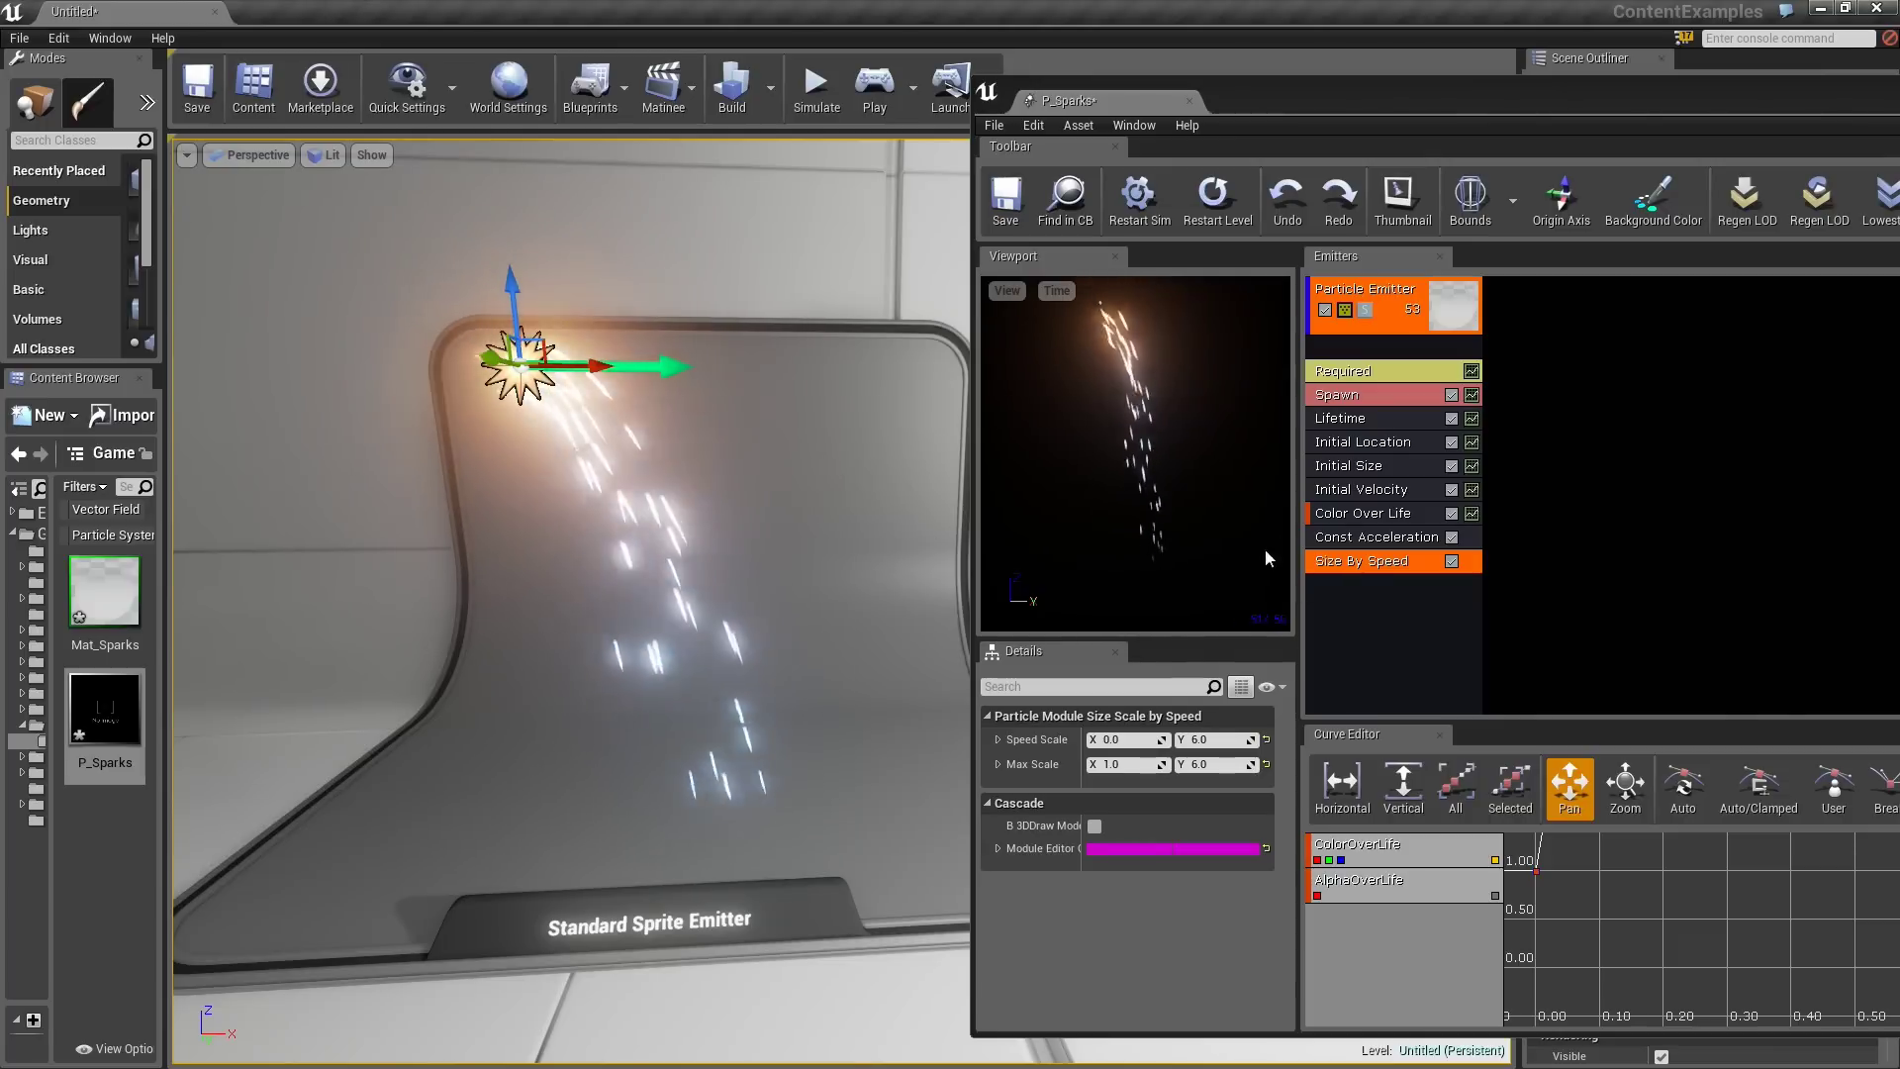
# - Set the Color Over Life start colour to X 20 and Y 7
pyautogui.click(1339, 515)
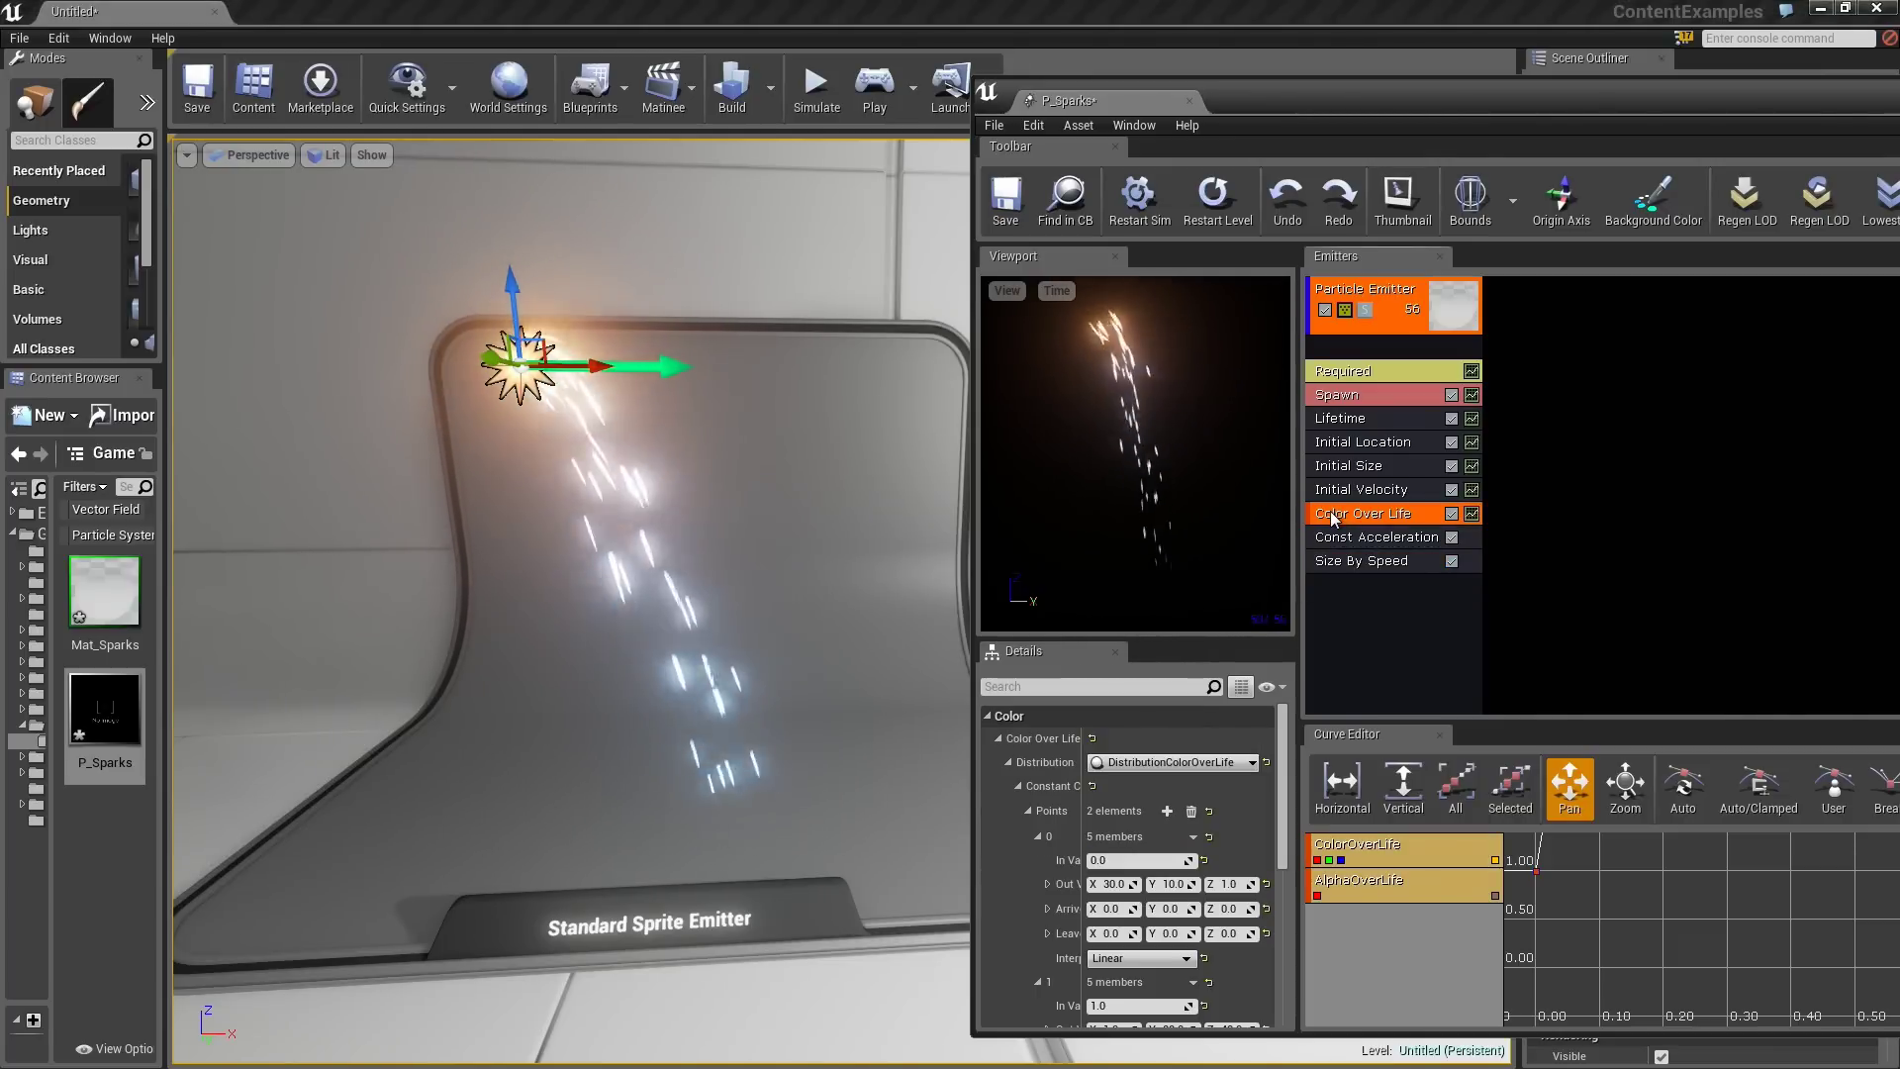
pyautogui.click(1116, 884)
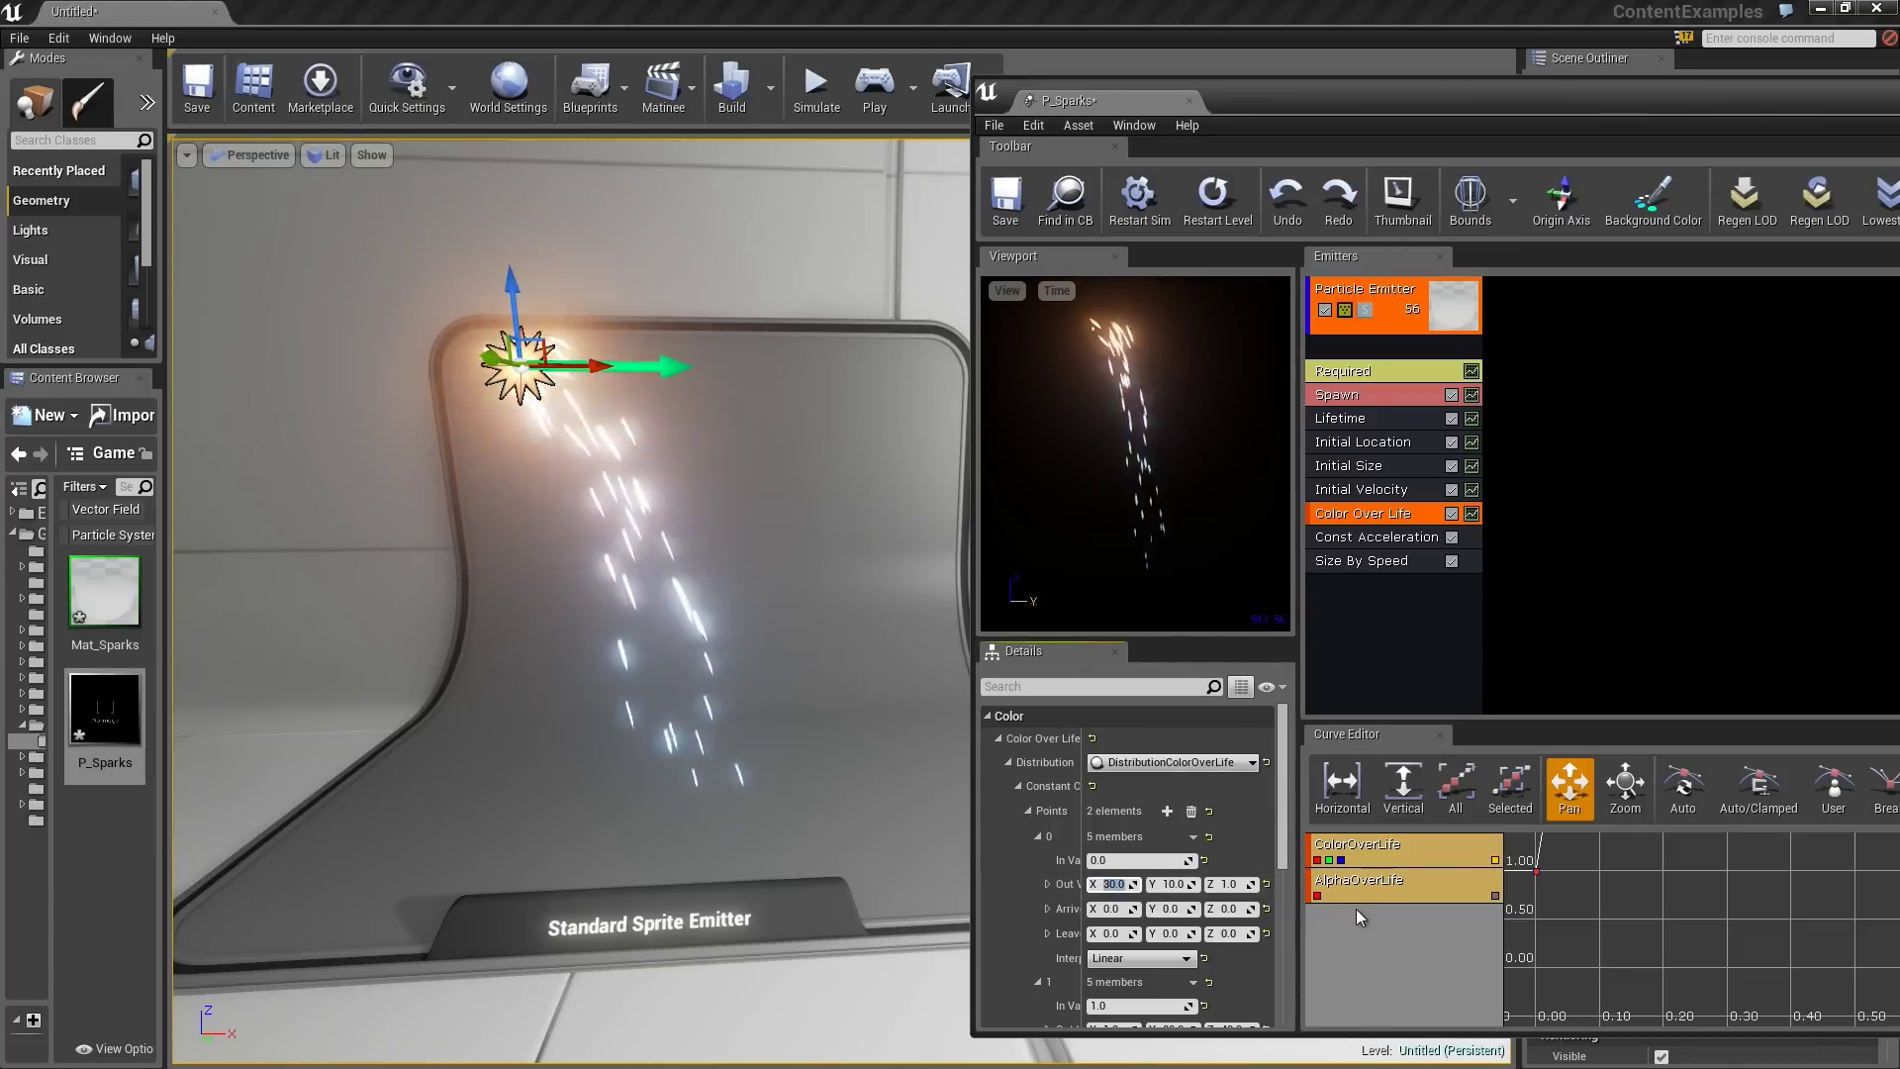
pyautogui.write('20')
pyautogui.press('Tab')
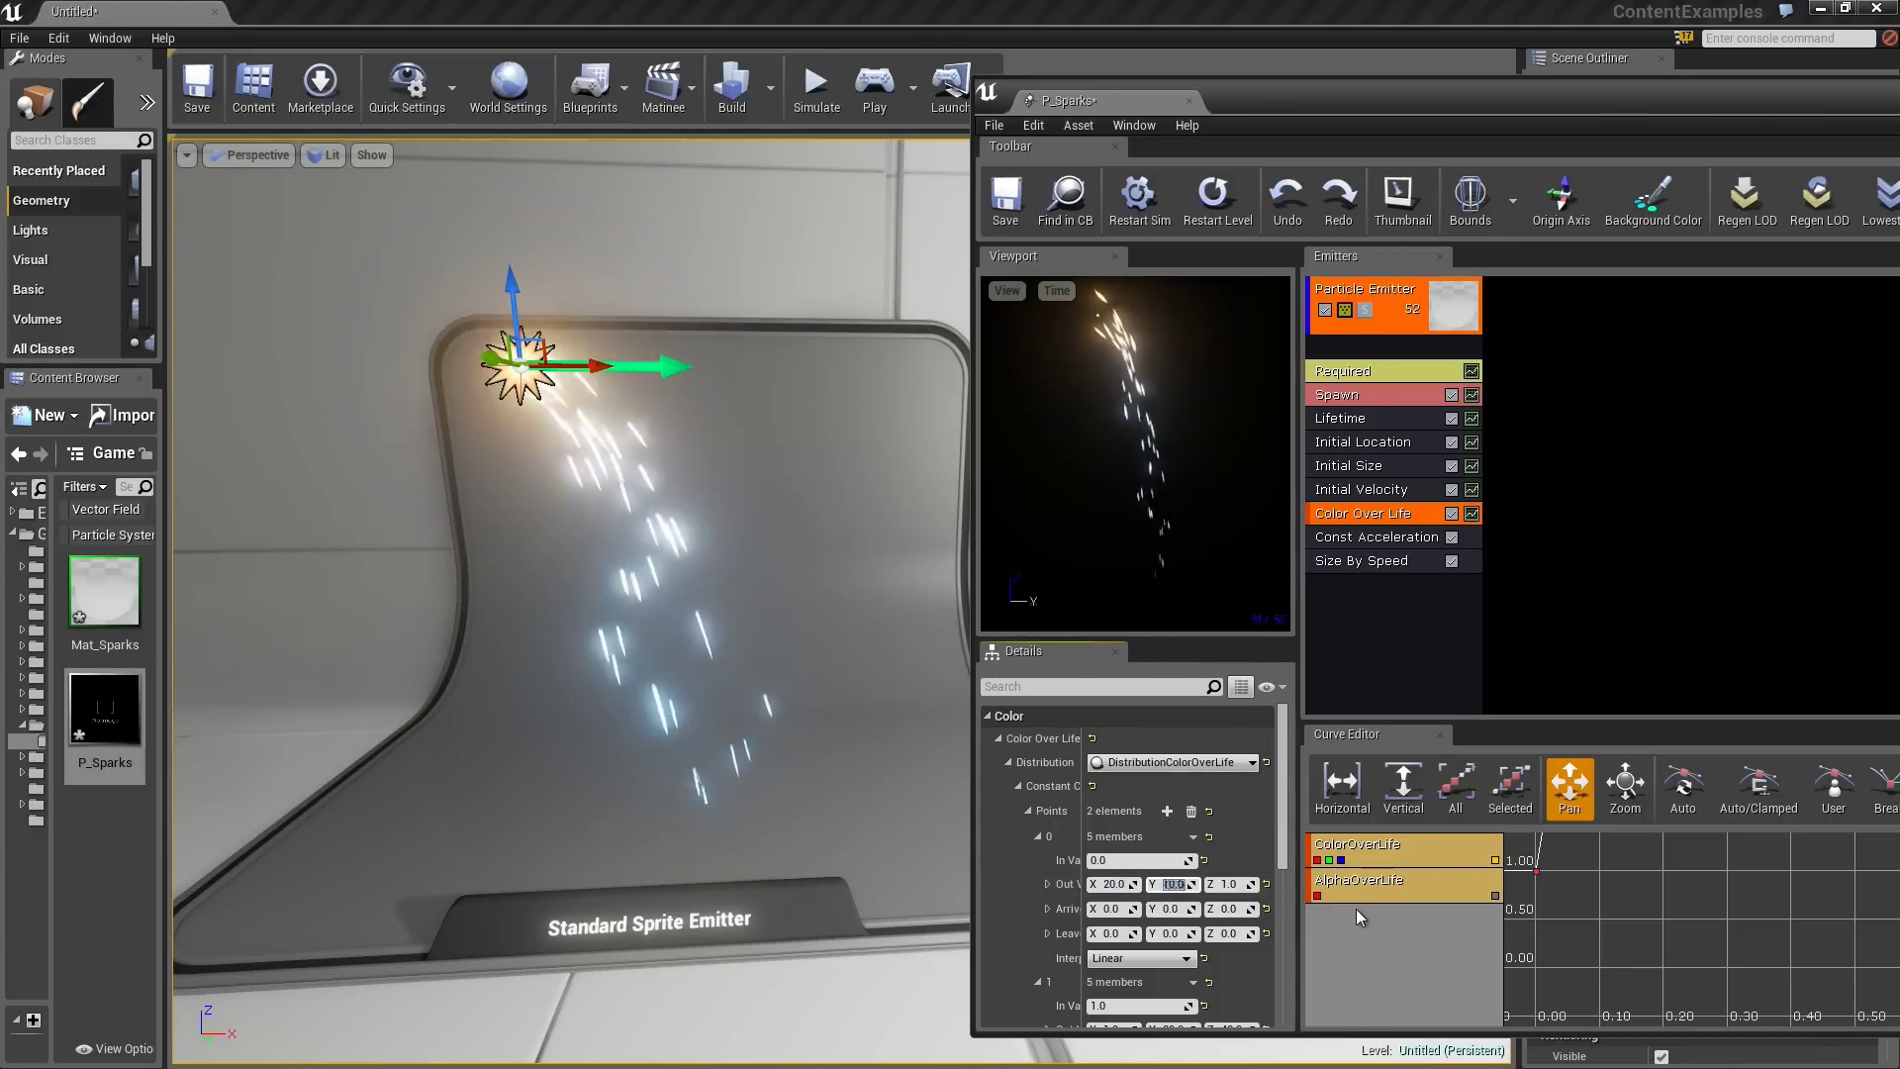
pyautogui.write('7')
pyautogui.press('Tab')
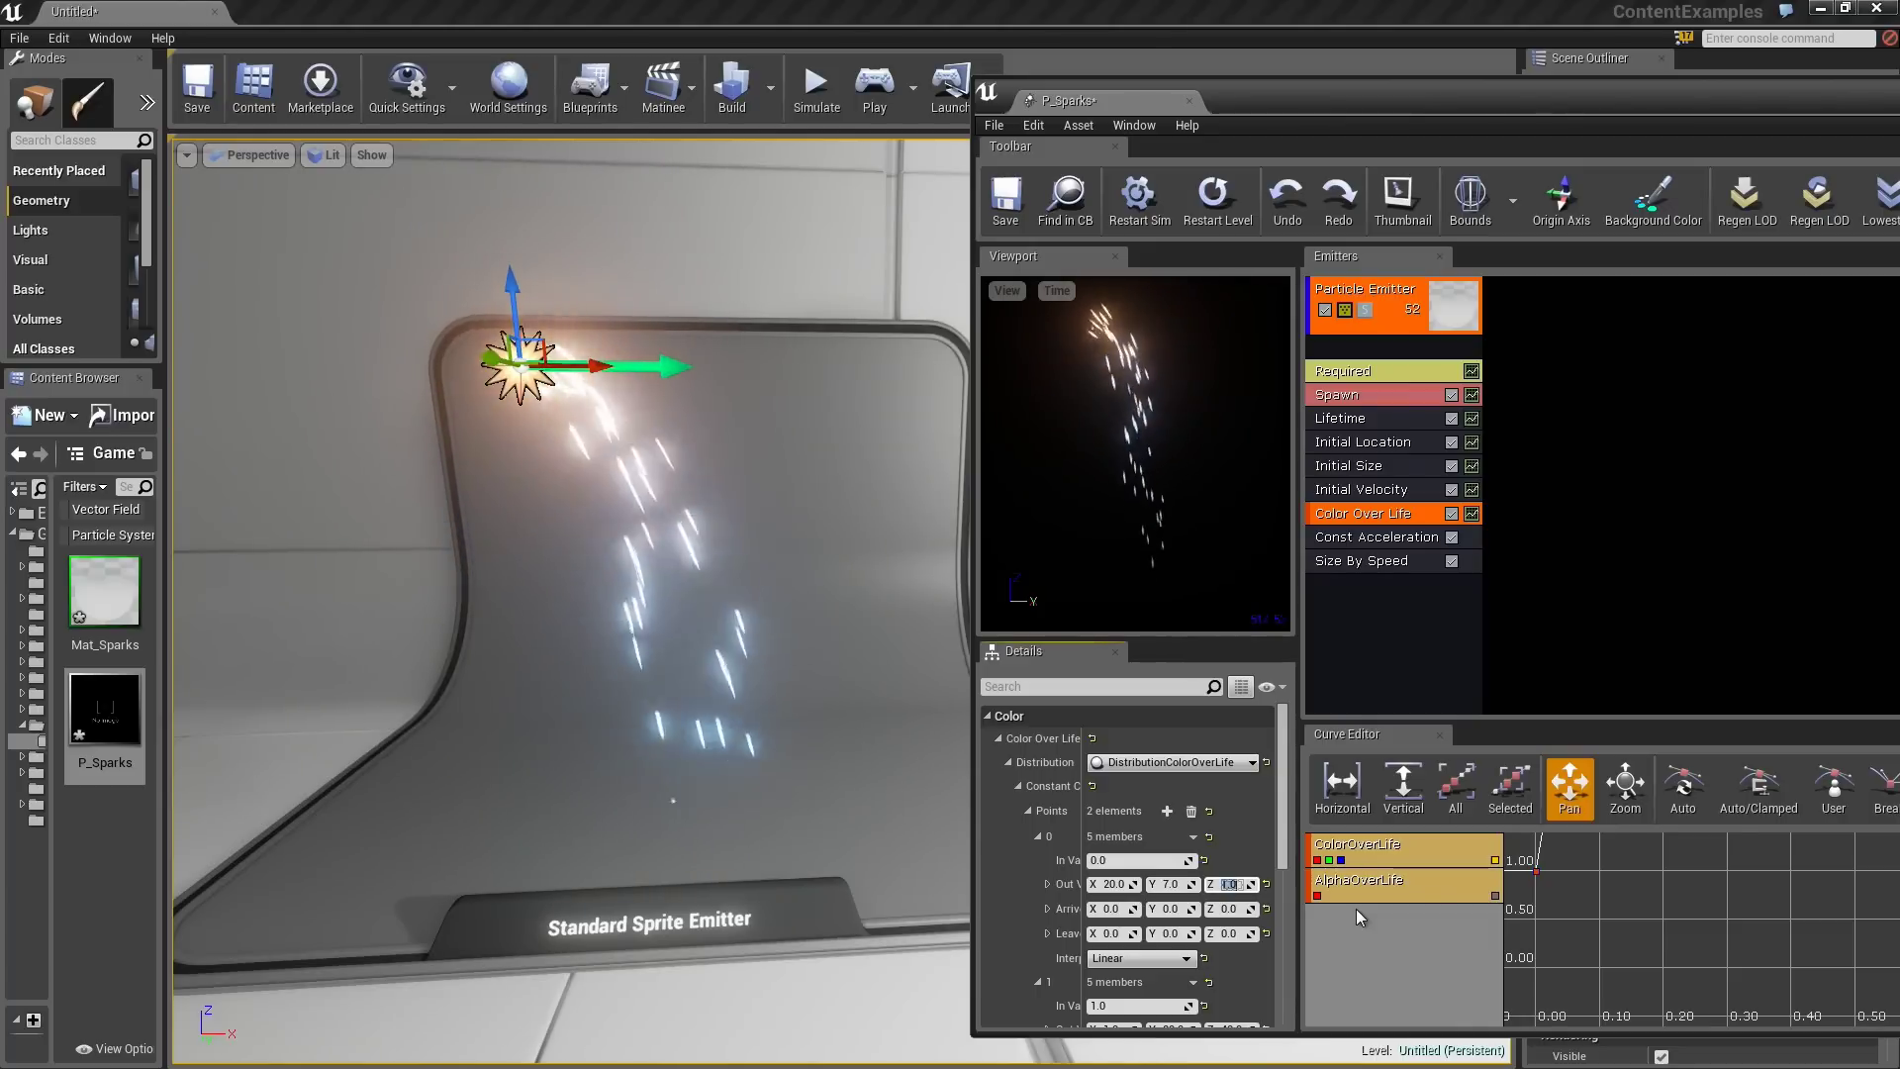
# - Set the Color Over Life end colour to Y 10 and Z 20
pyautogui.scroll(-4, 1219, 982)
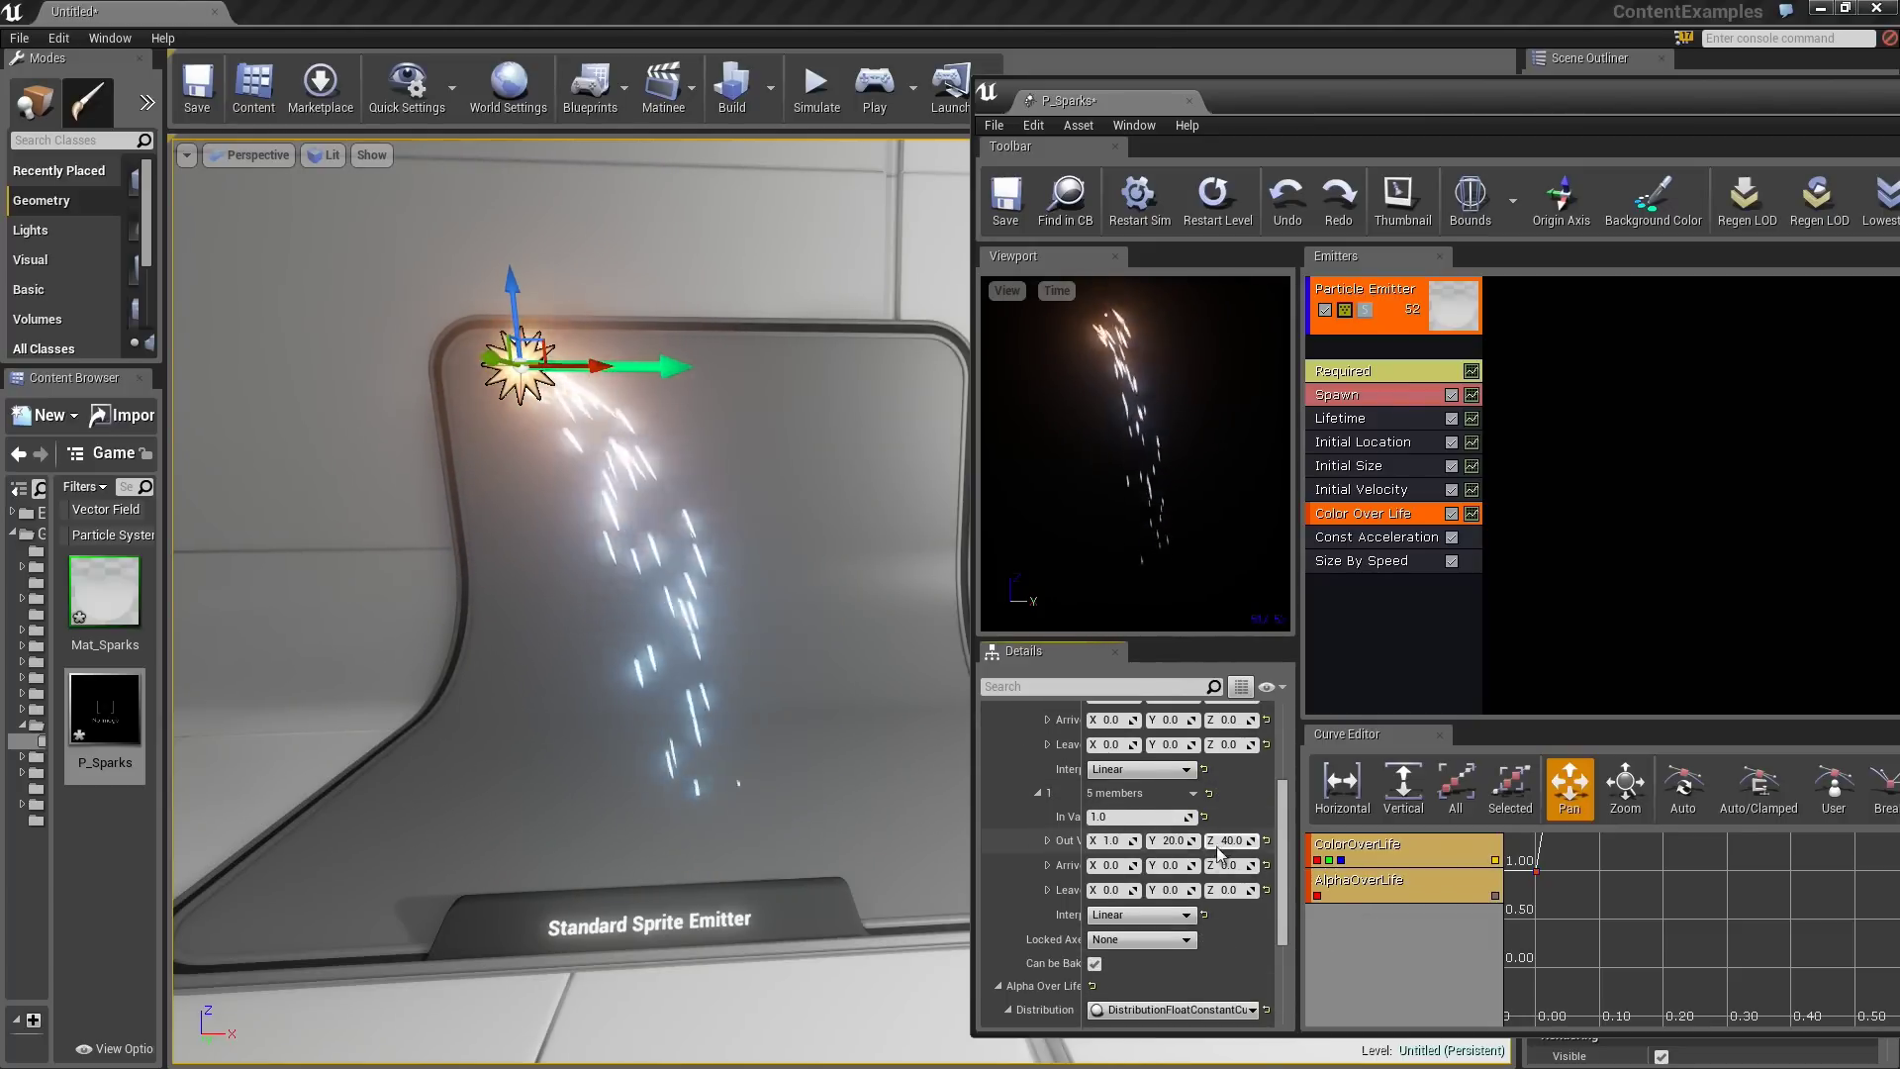
pyautogui.click(1171, 841)
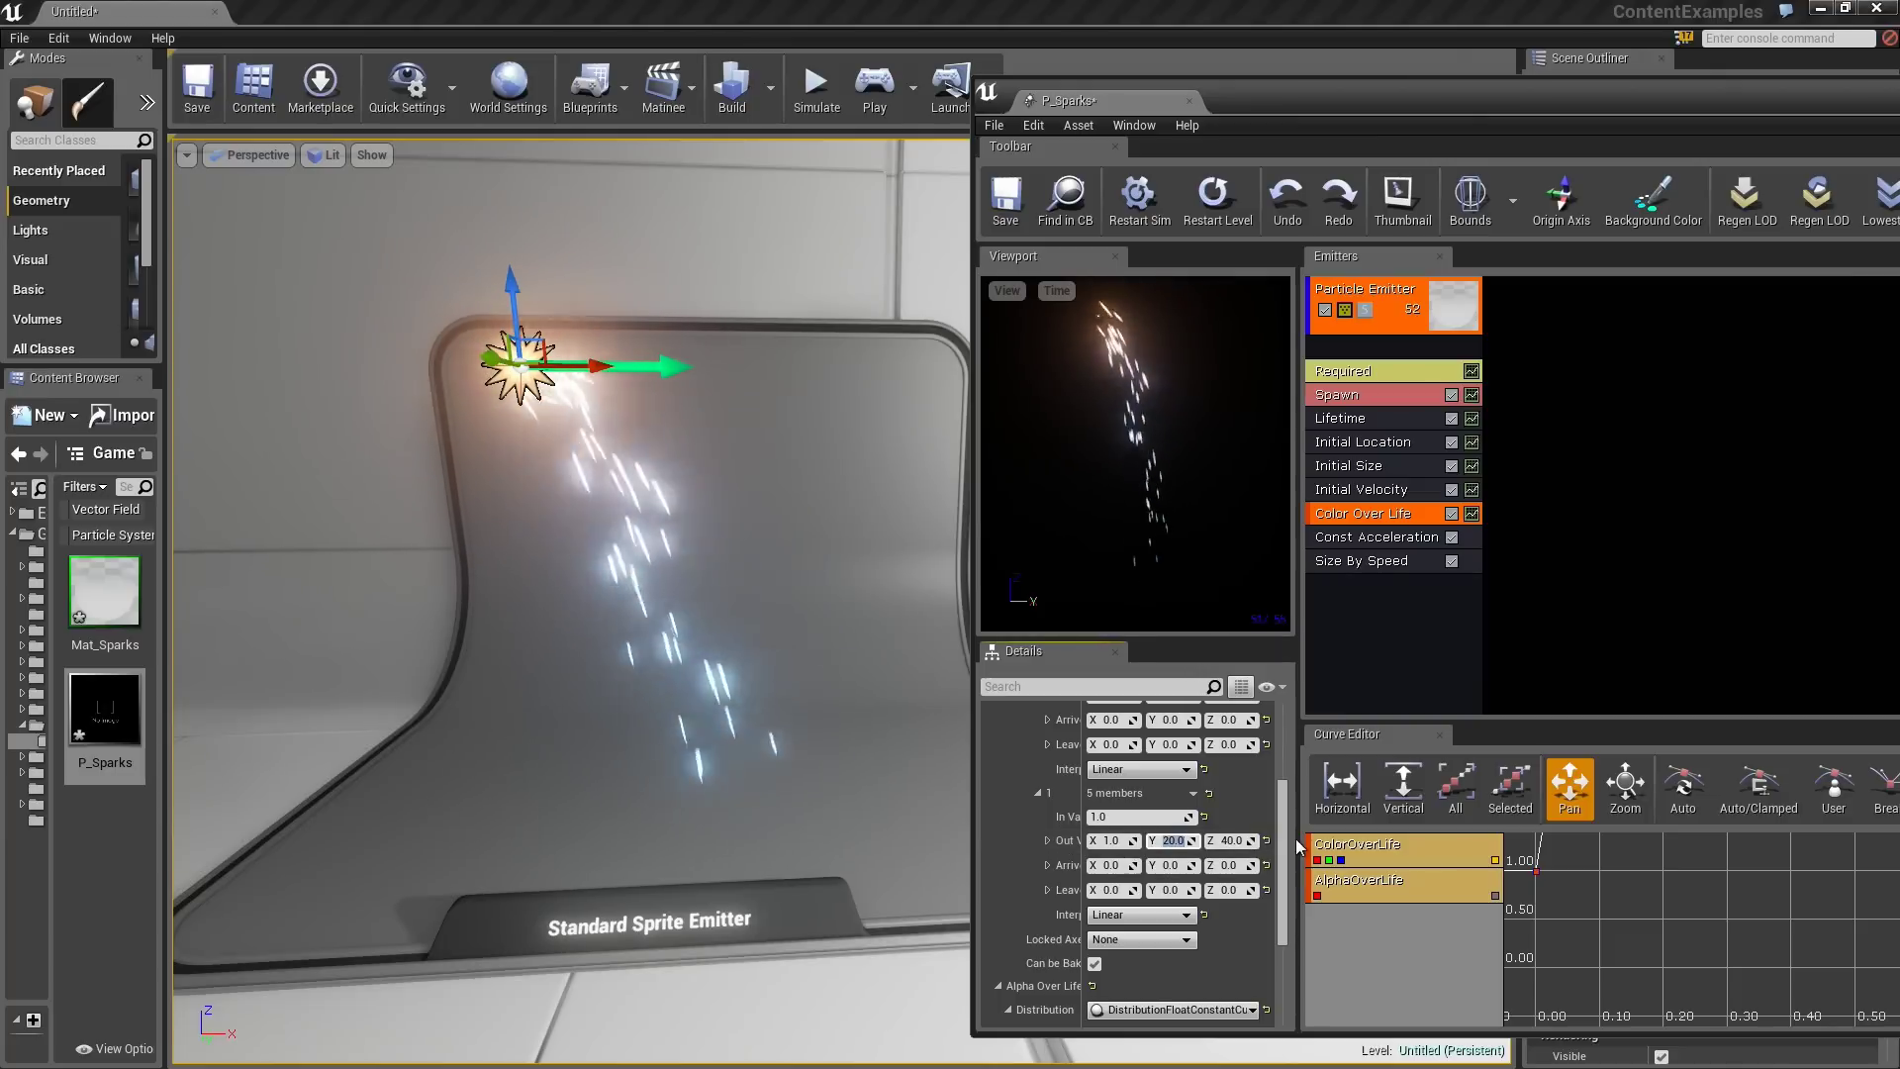
pyautogui.write('10')
pyautogui.press('Tab')
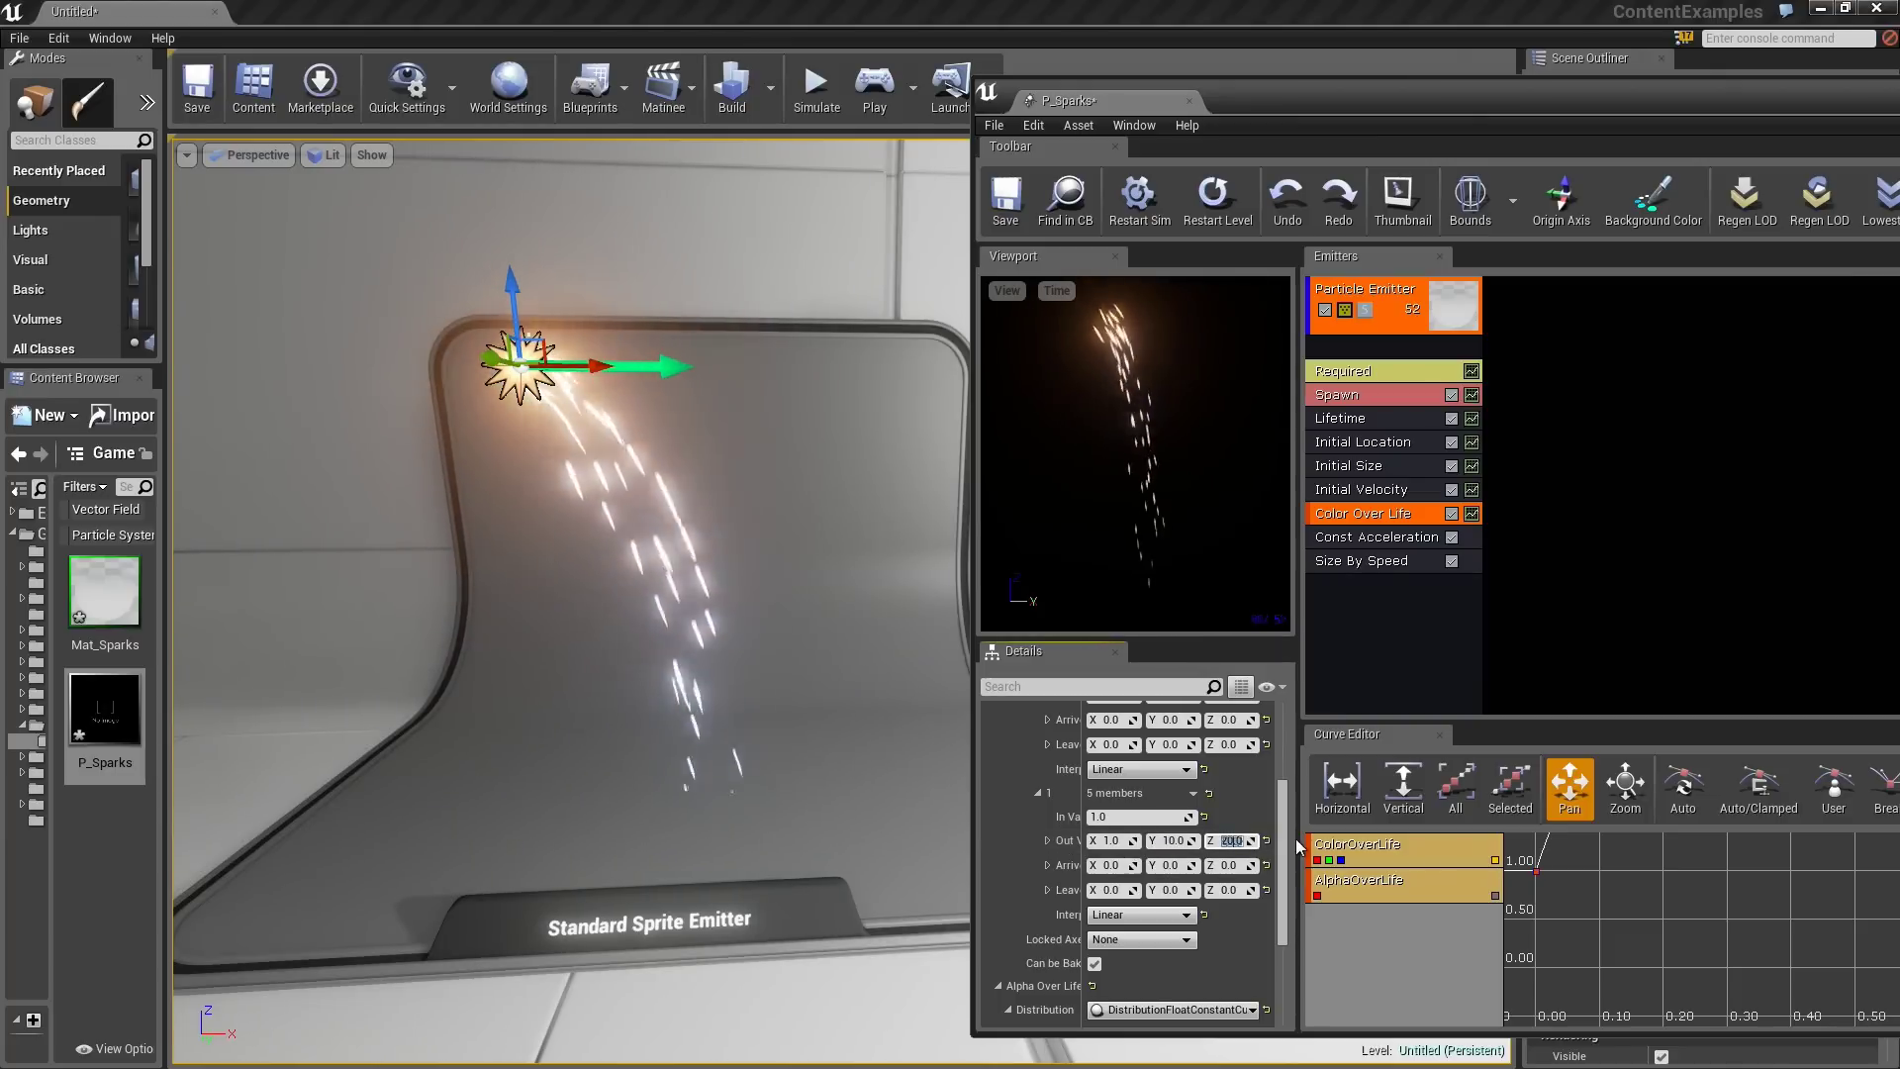
pyautogui.press('Return')
pyautogui.moveTo(594, 594); pyautogui.dragTo(485, 594, button='right')
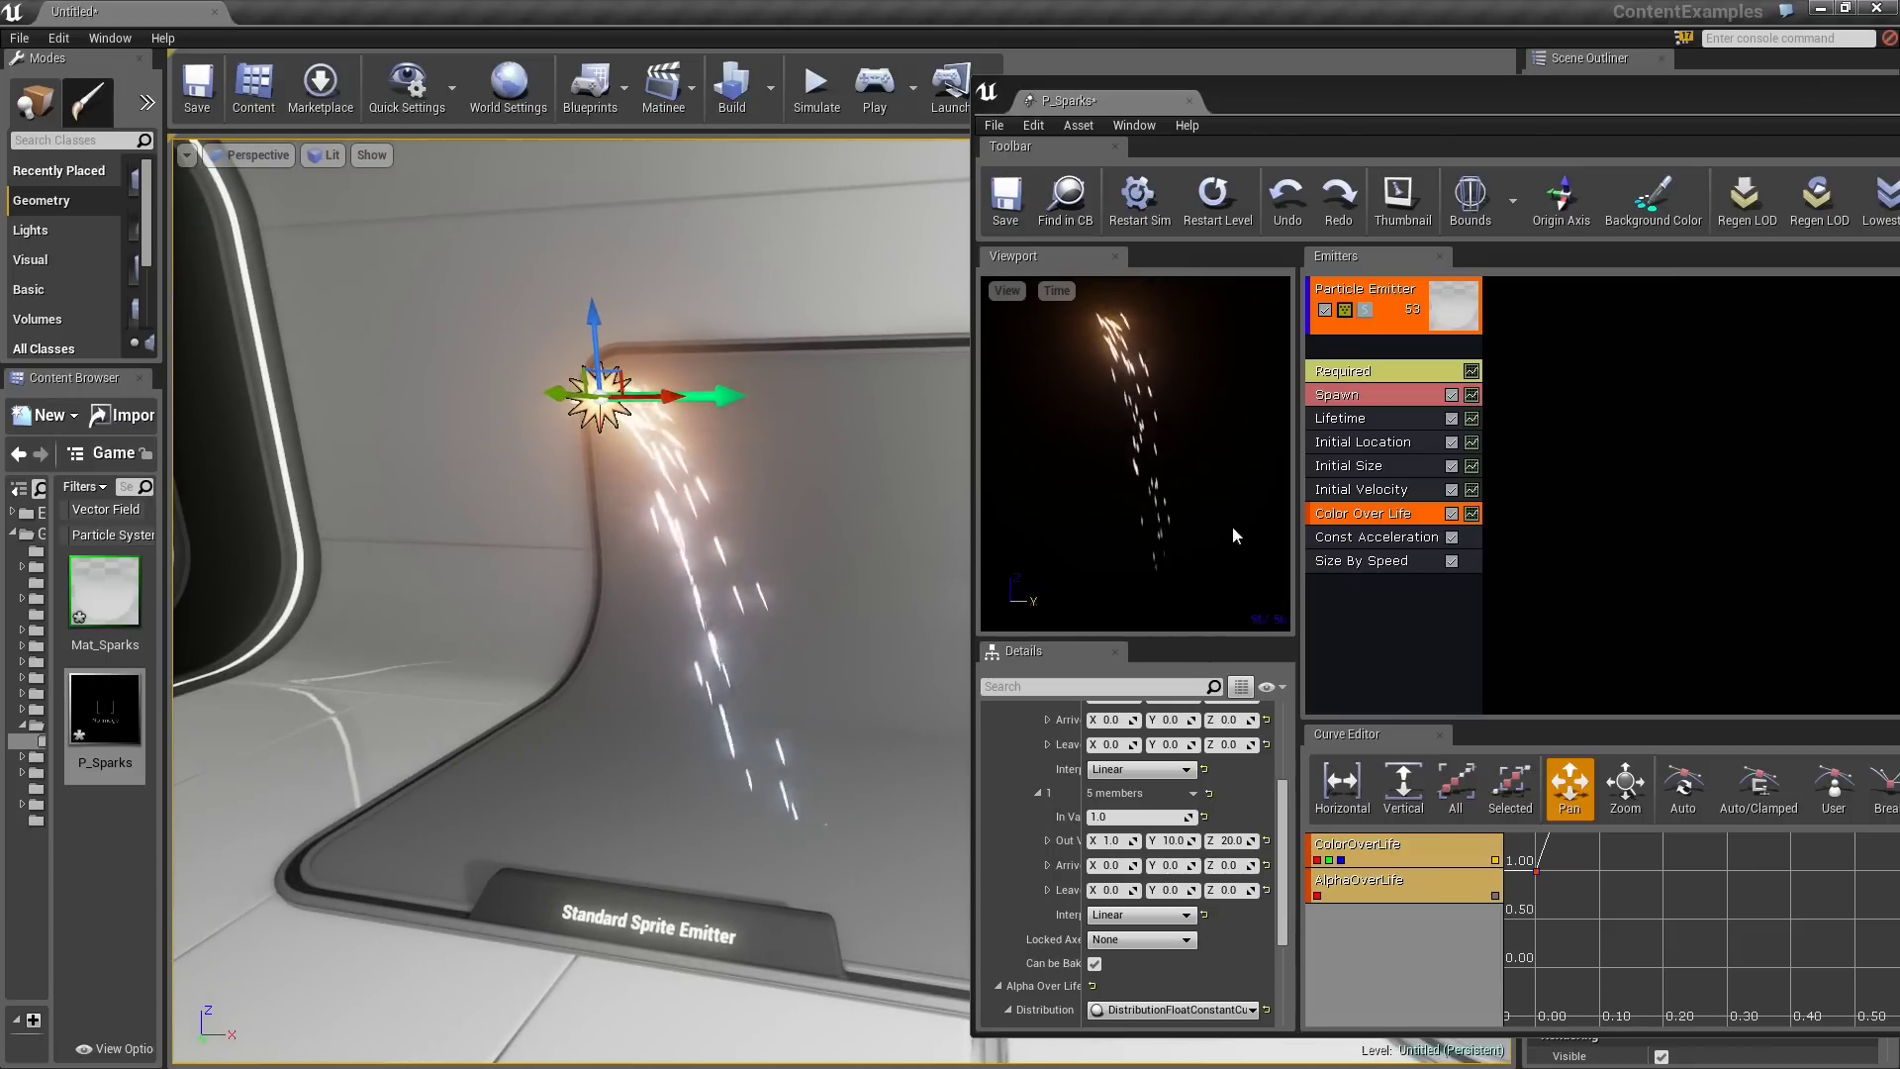
# - Set the Initial Location Start Location maximum to 5
pyautogui.click(1364, 443)
pyautogui.moveTo(689, 520); pyautogui.dragTo(693, 519, button='right')
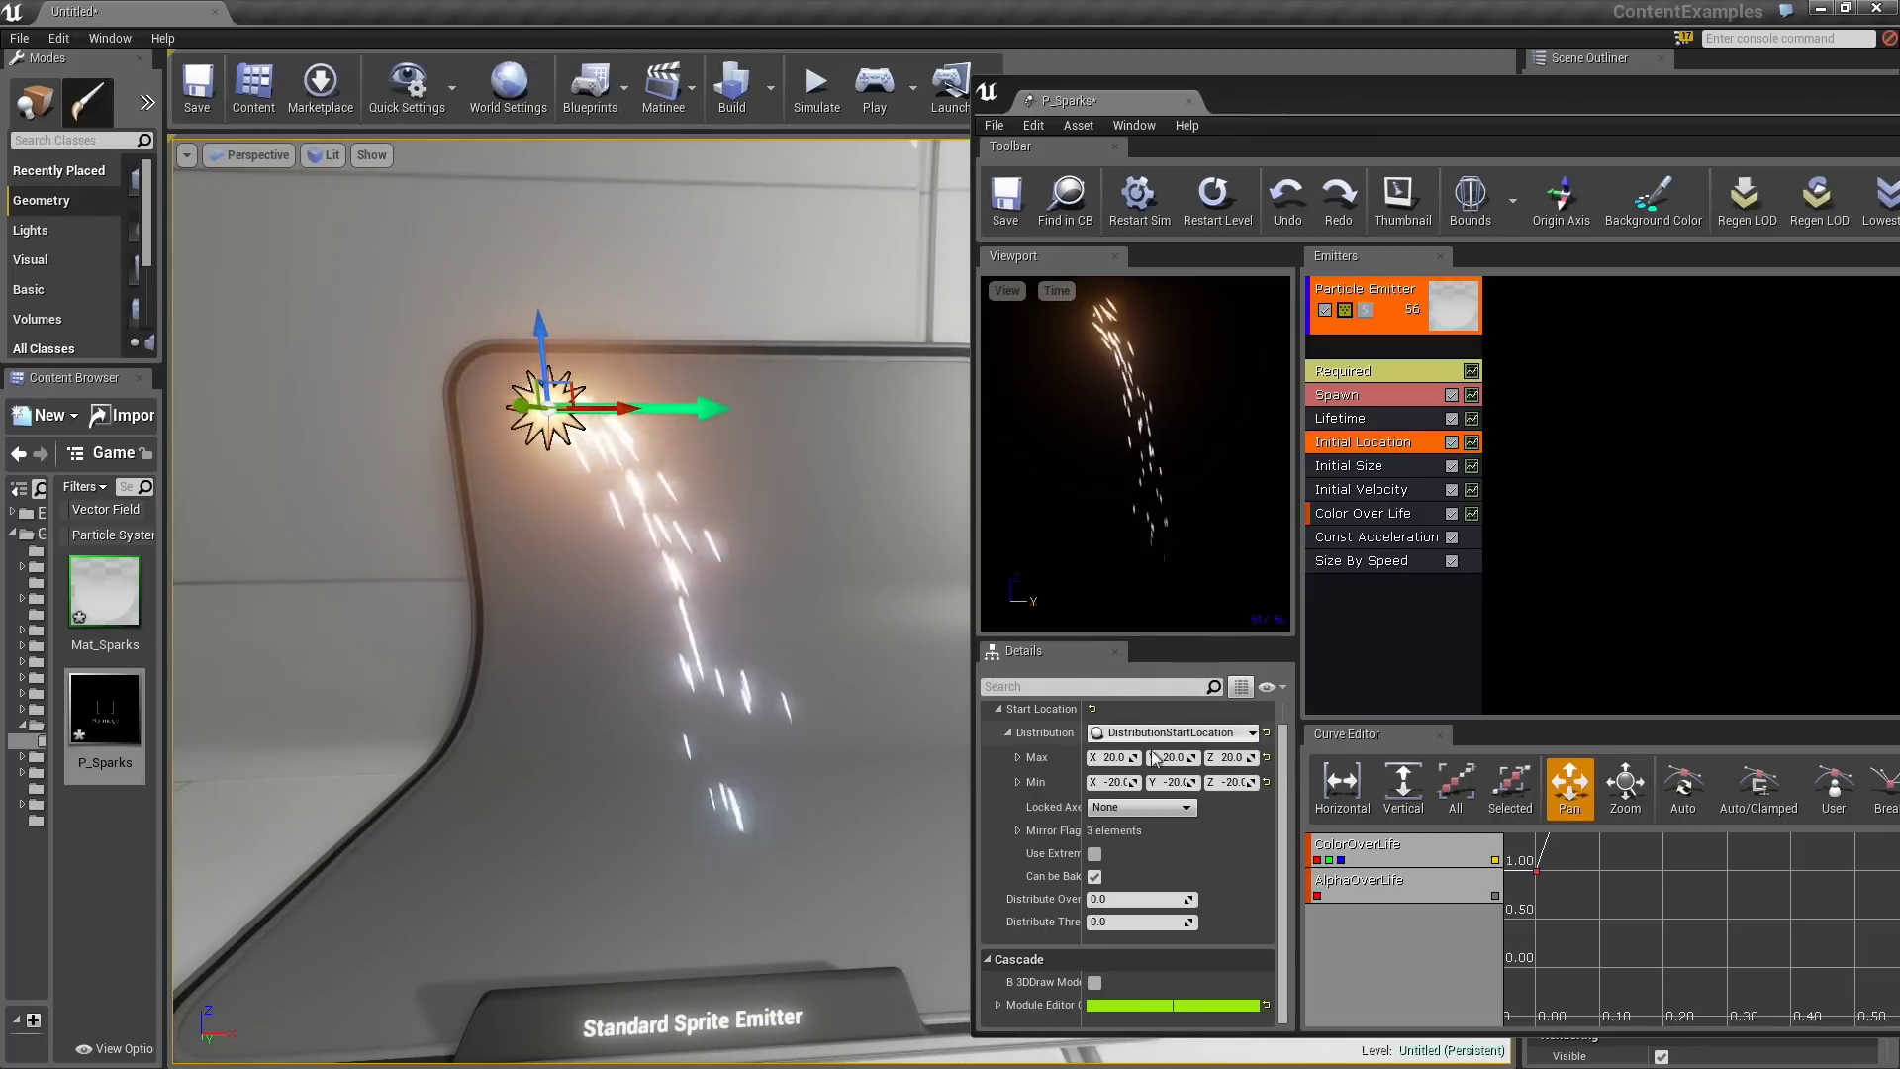
pyautogui.click(1110, 757)
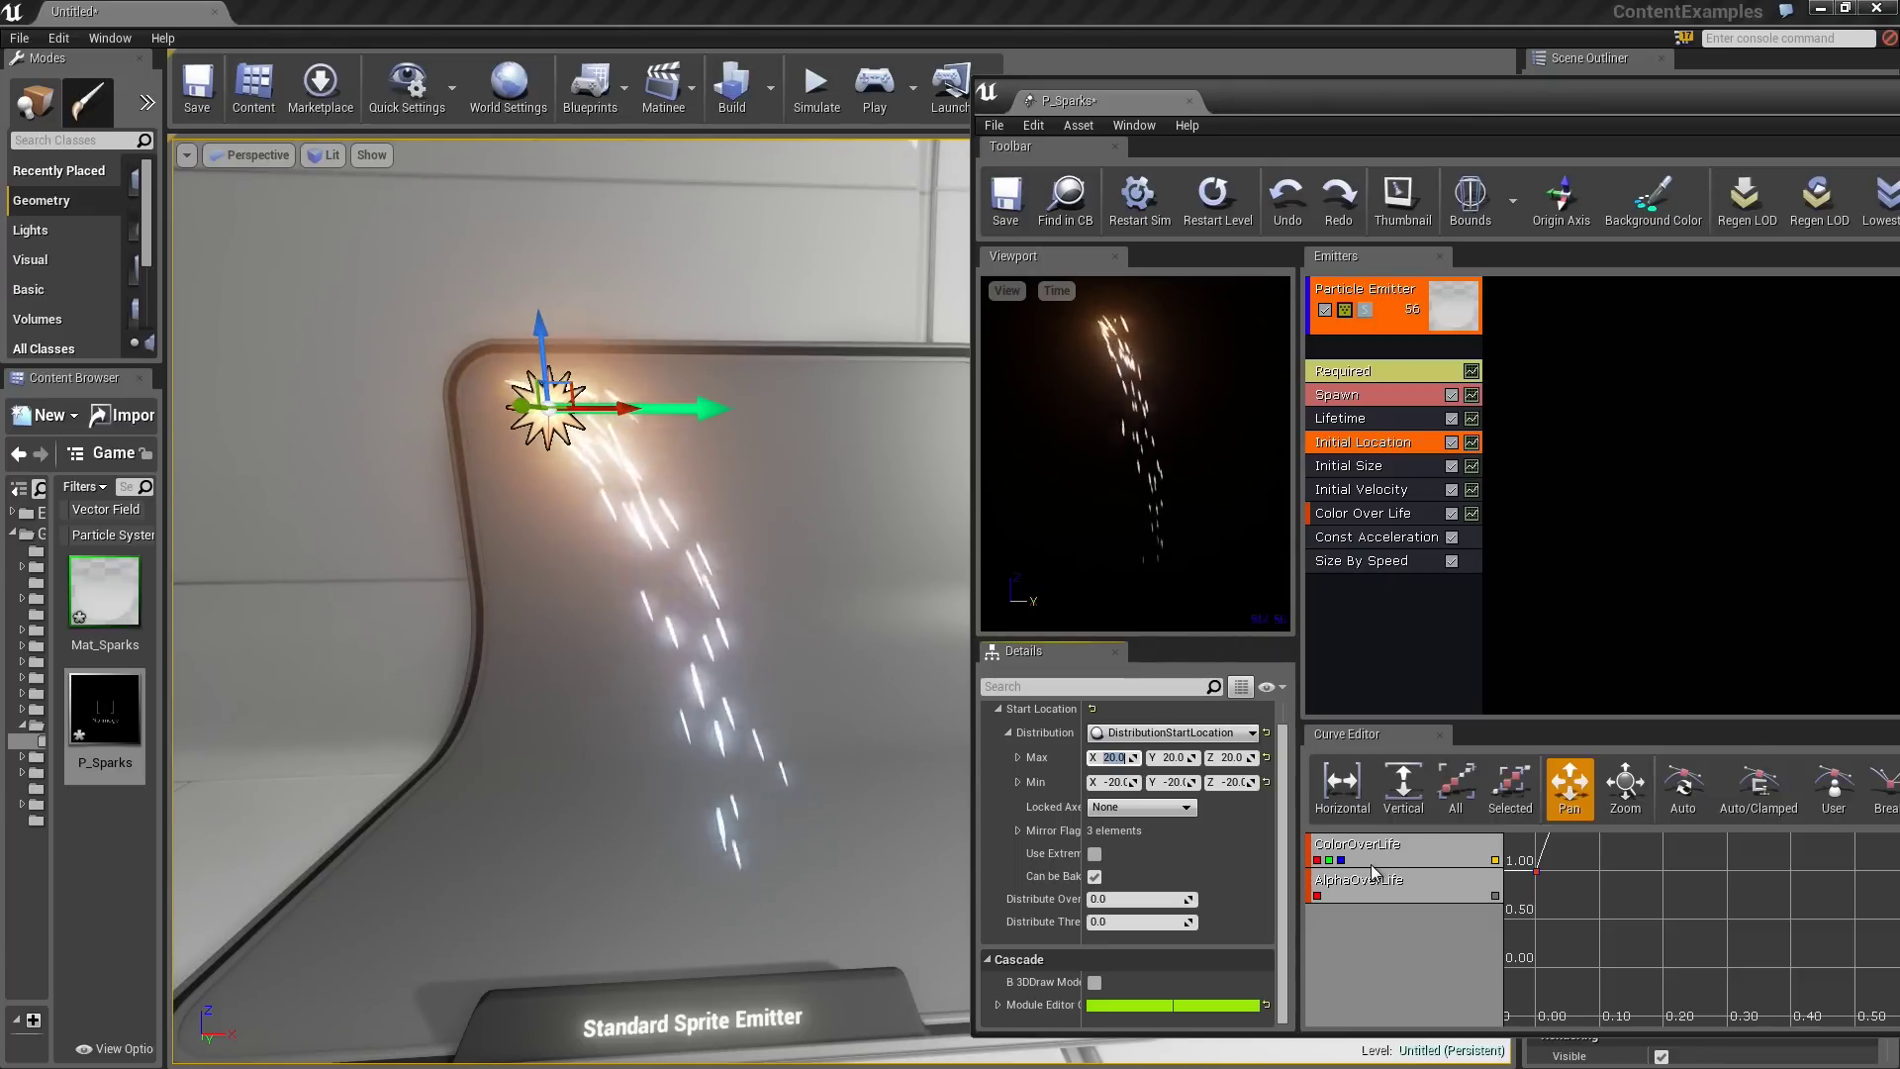
pyautogui.write('5')
pyautogui.press('Tab')
pyautogui.write('5')
pyautogui.press('Tab')
pyautogui.write('5')
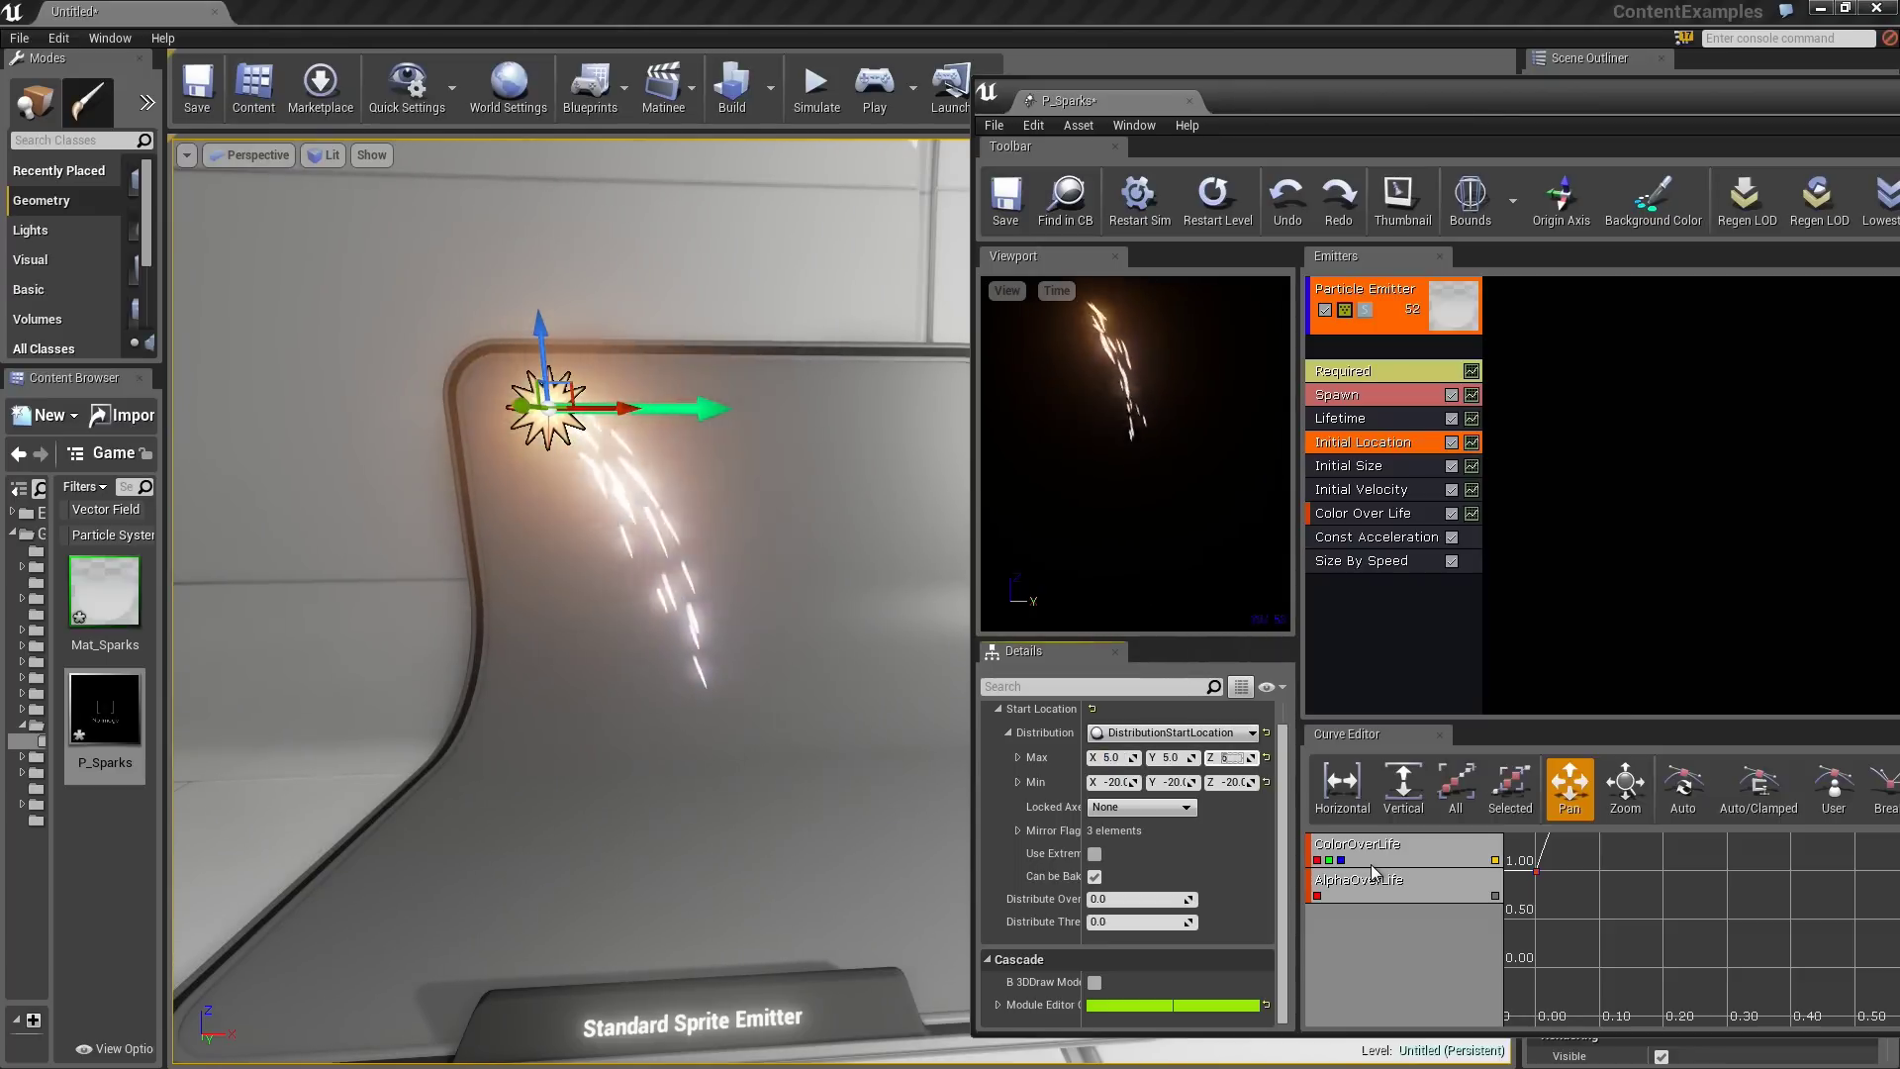
pyautogui.press('Tab')
# - Set the Start Location minimum to -5 and frame the emitter in the level view
pyautogui.write('-5')
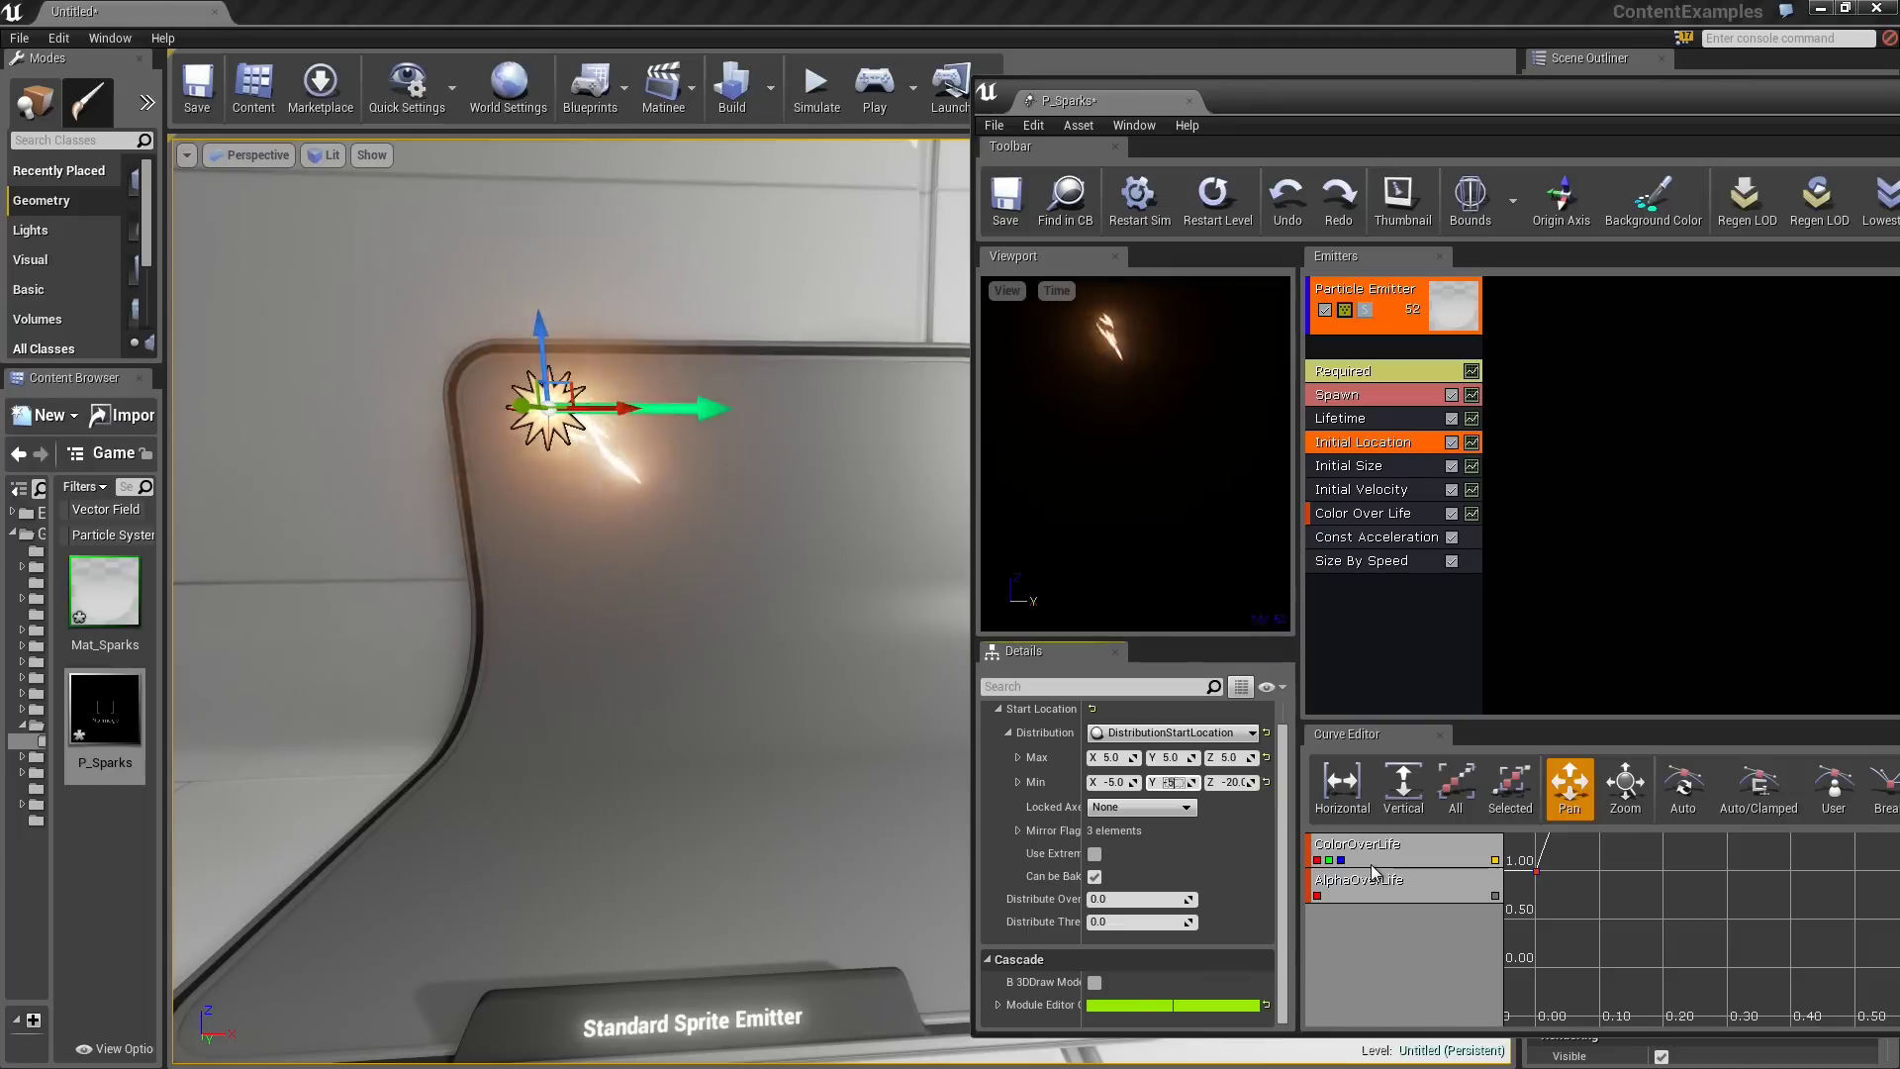
pyautogui.press('Tab')
pyautogui.write('-5')
pyautogui.press('Tab')
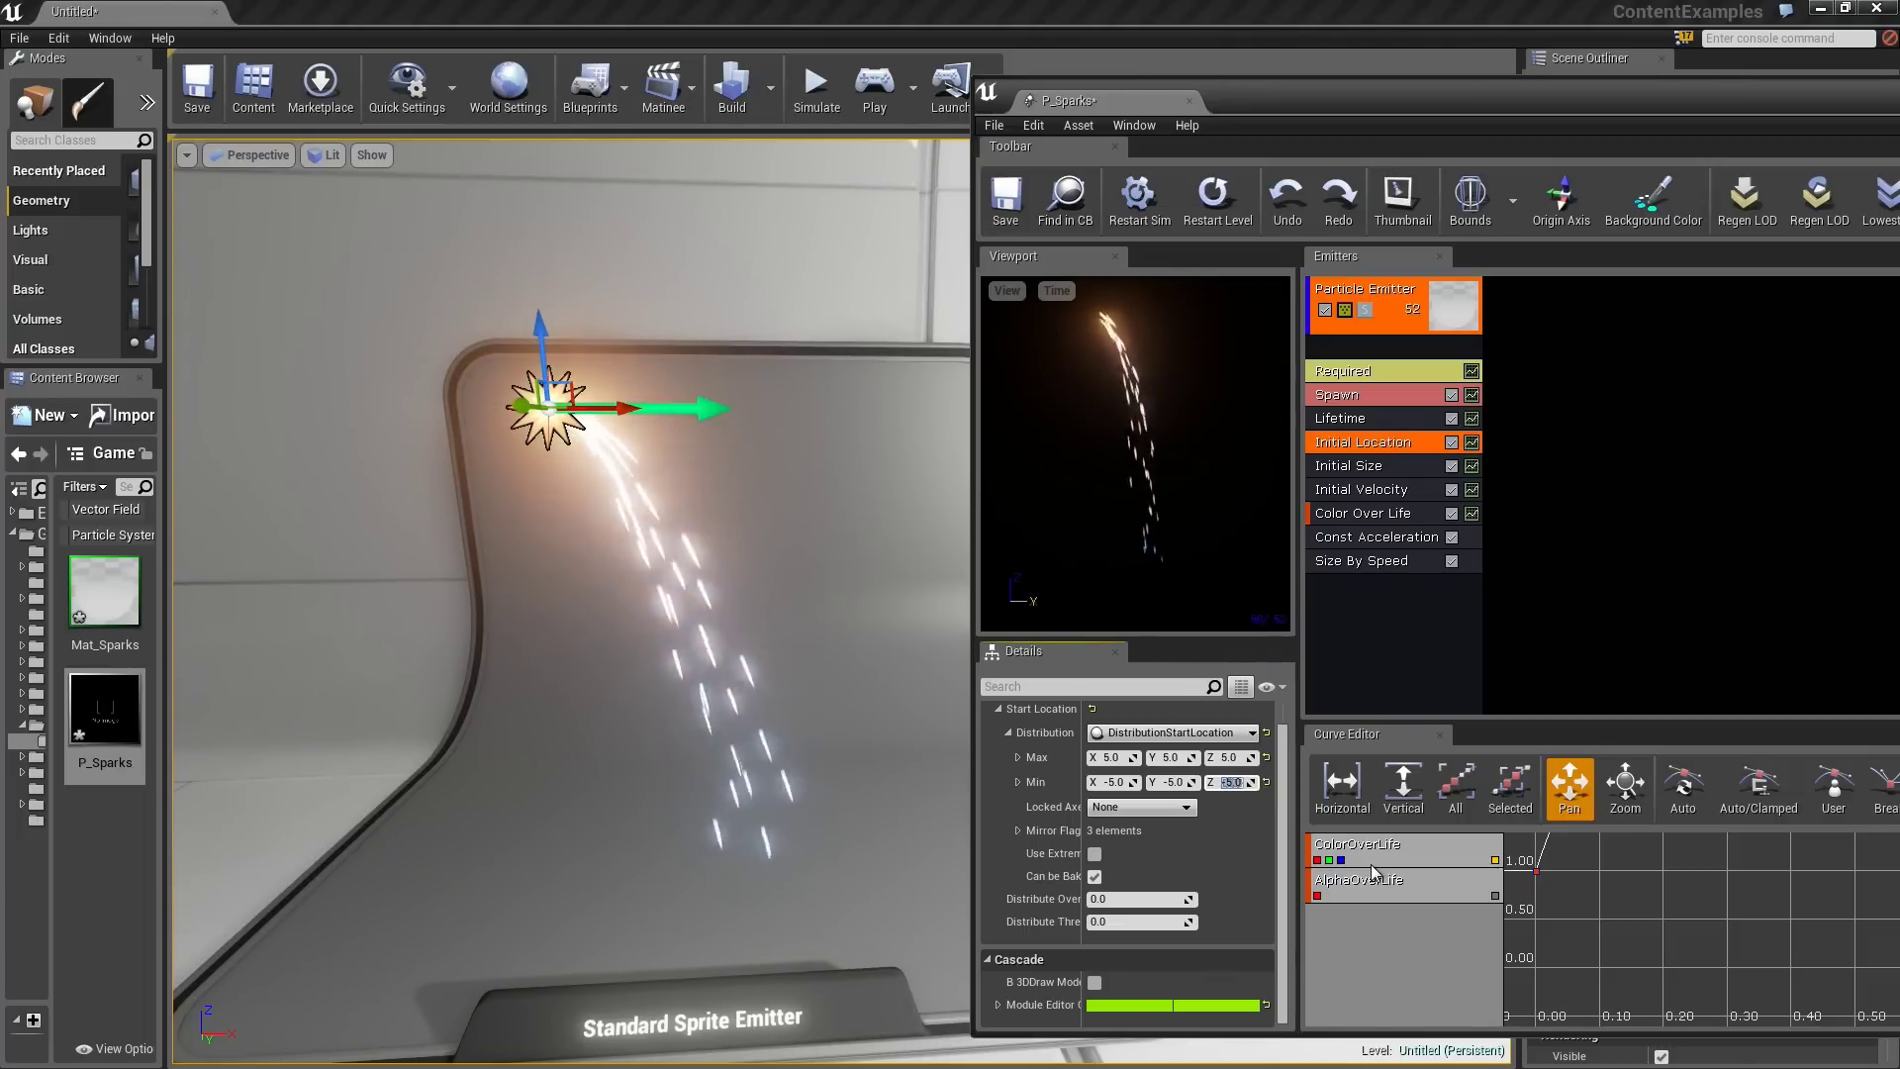
pyautogui.moveTo(594, 613); pyautogui.dragTo(554, 614, button='right')
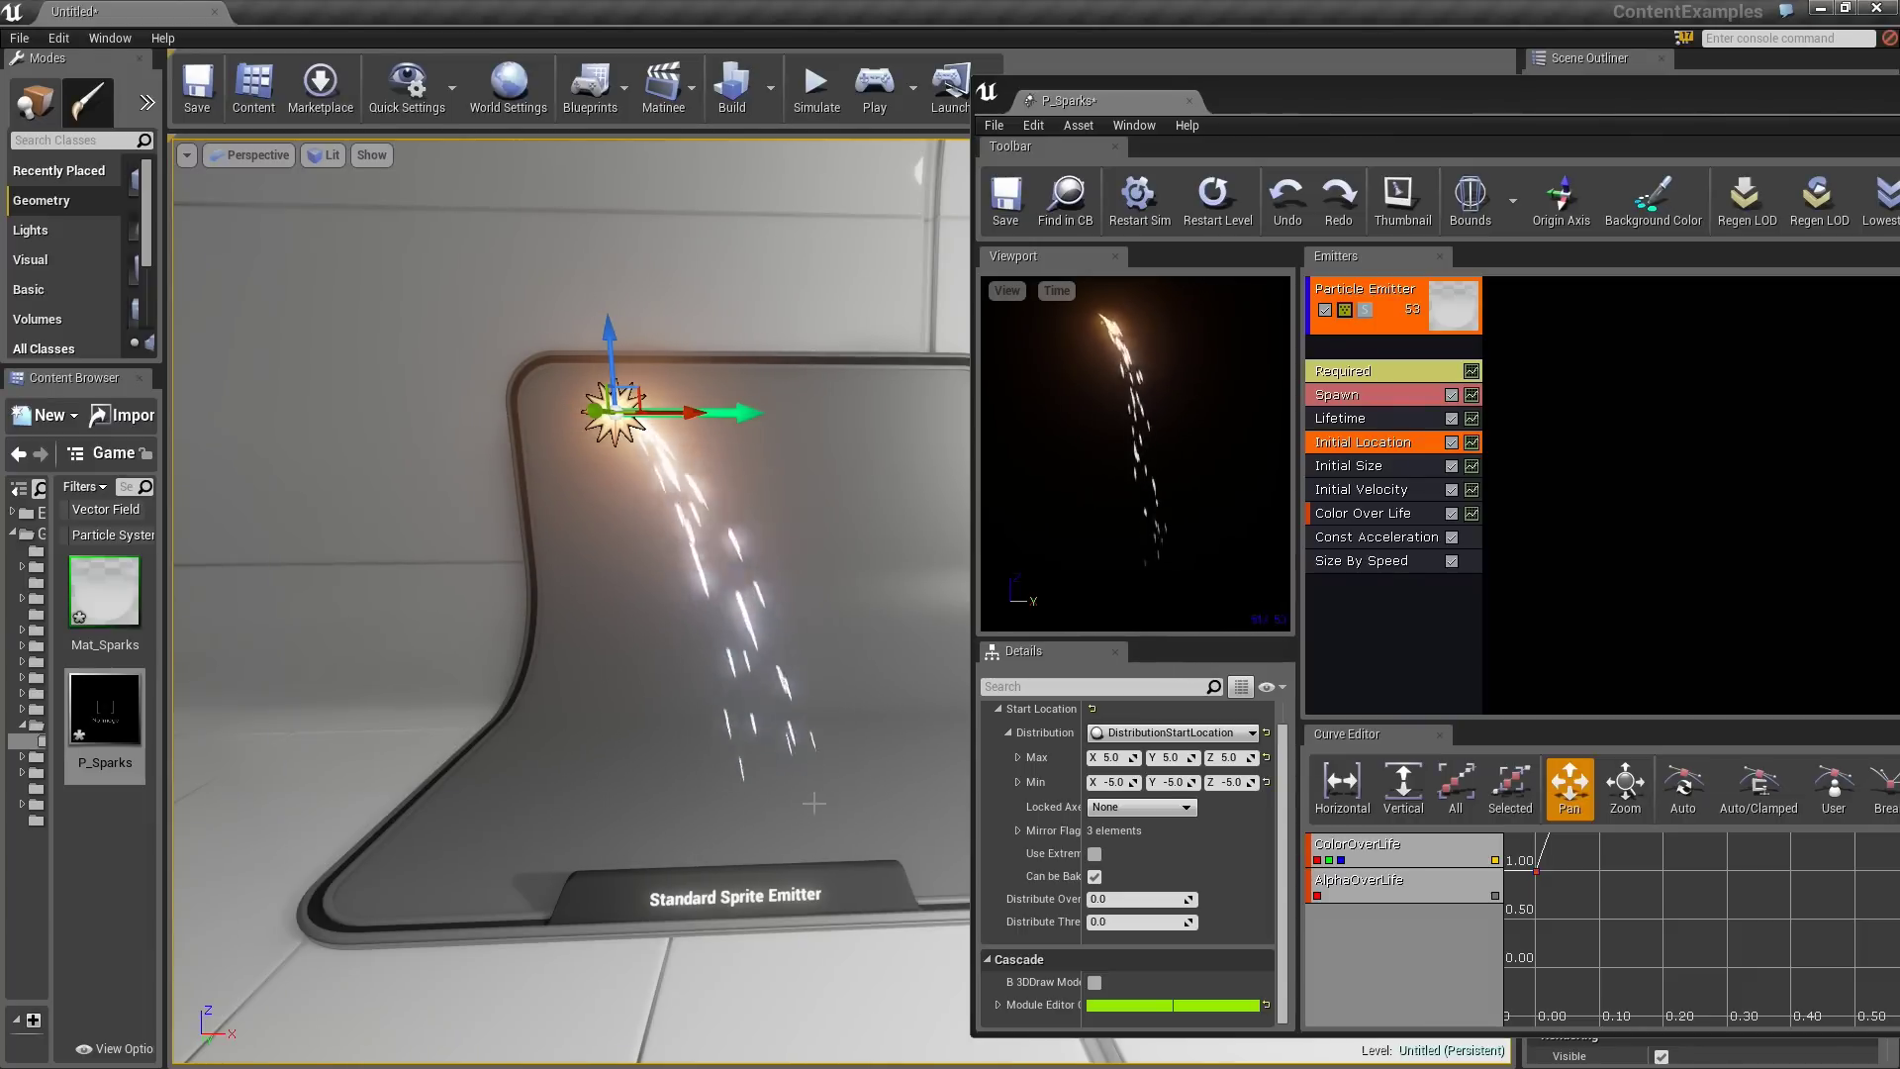
pyautogui.moveTo(838, 688); pyautogui.dragTo(837, 614)
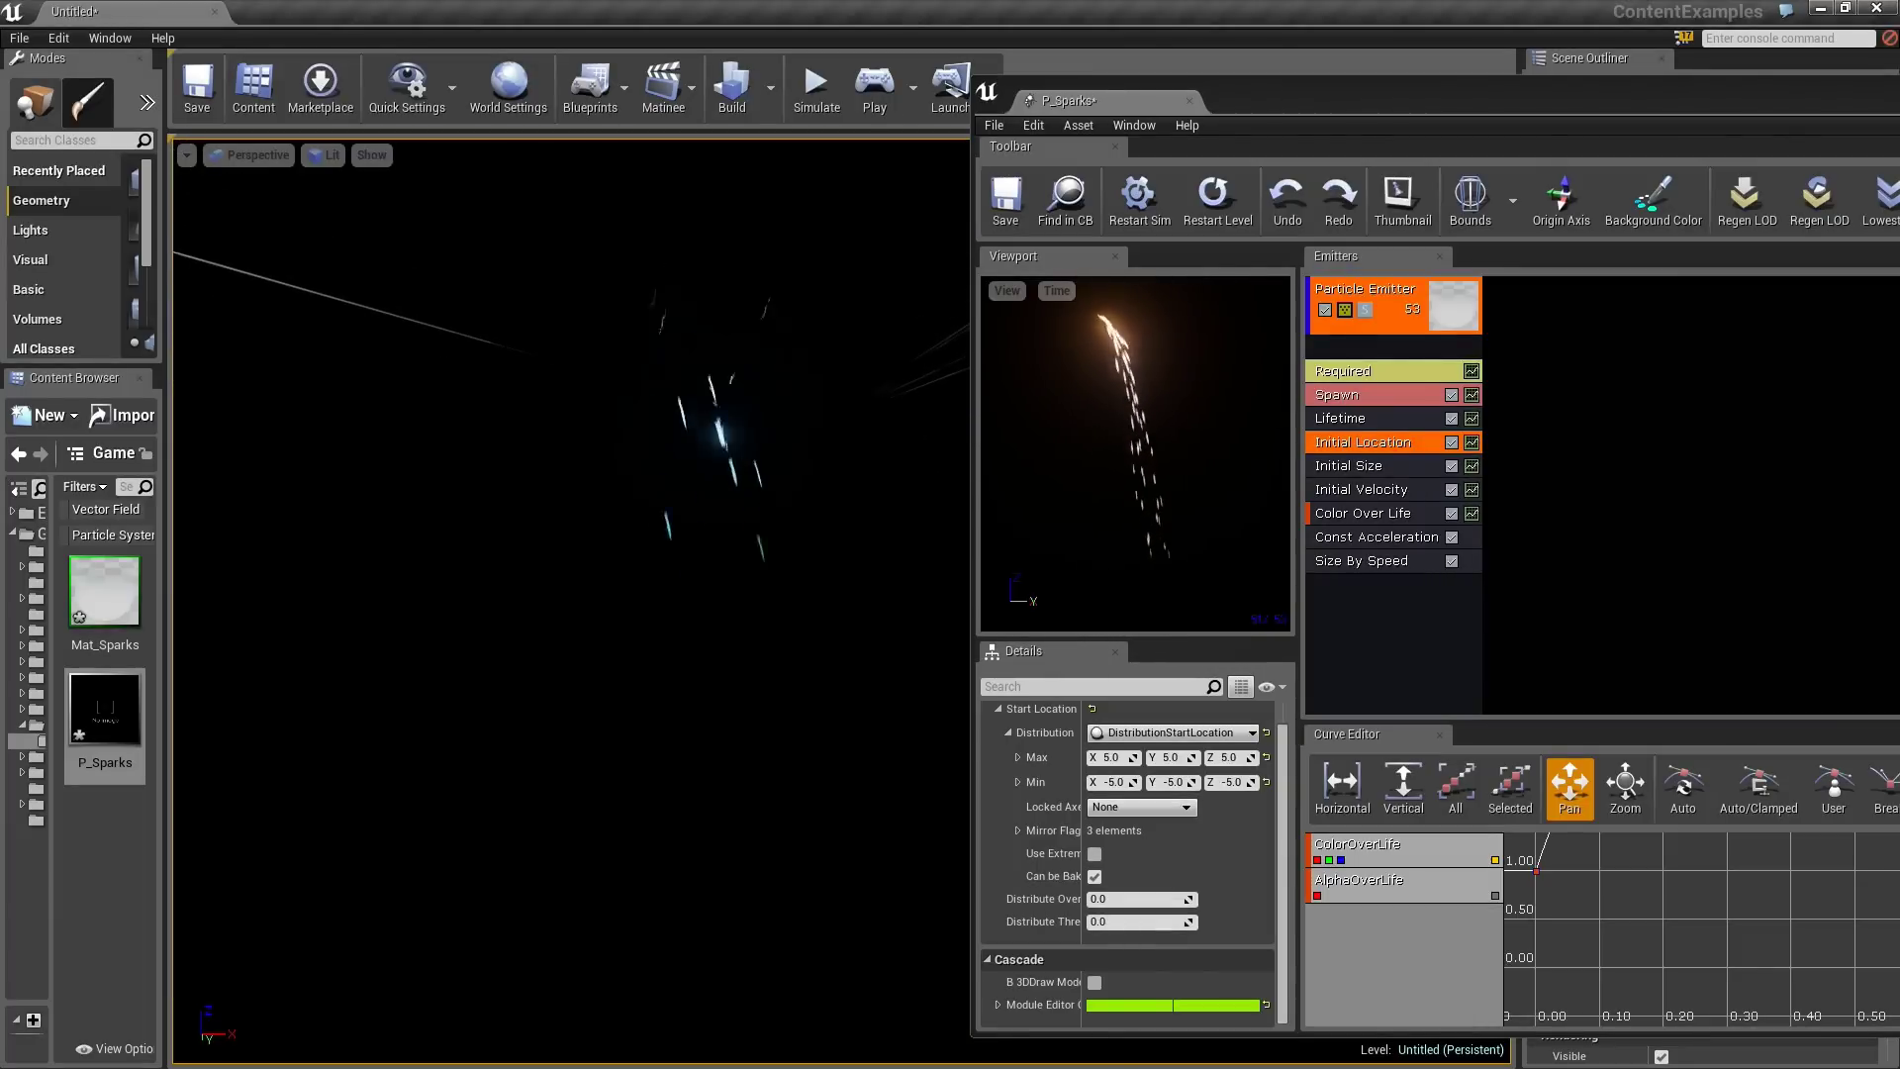
pyautogui.press('f')
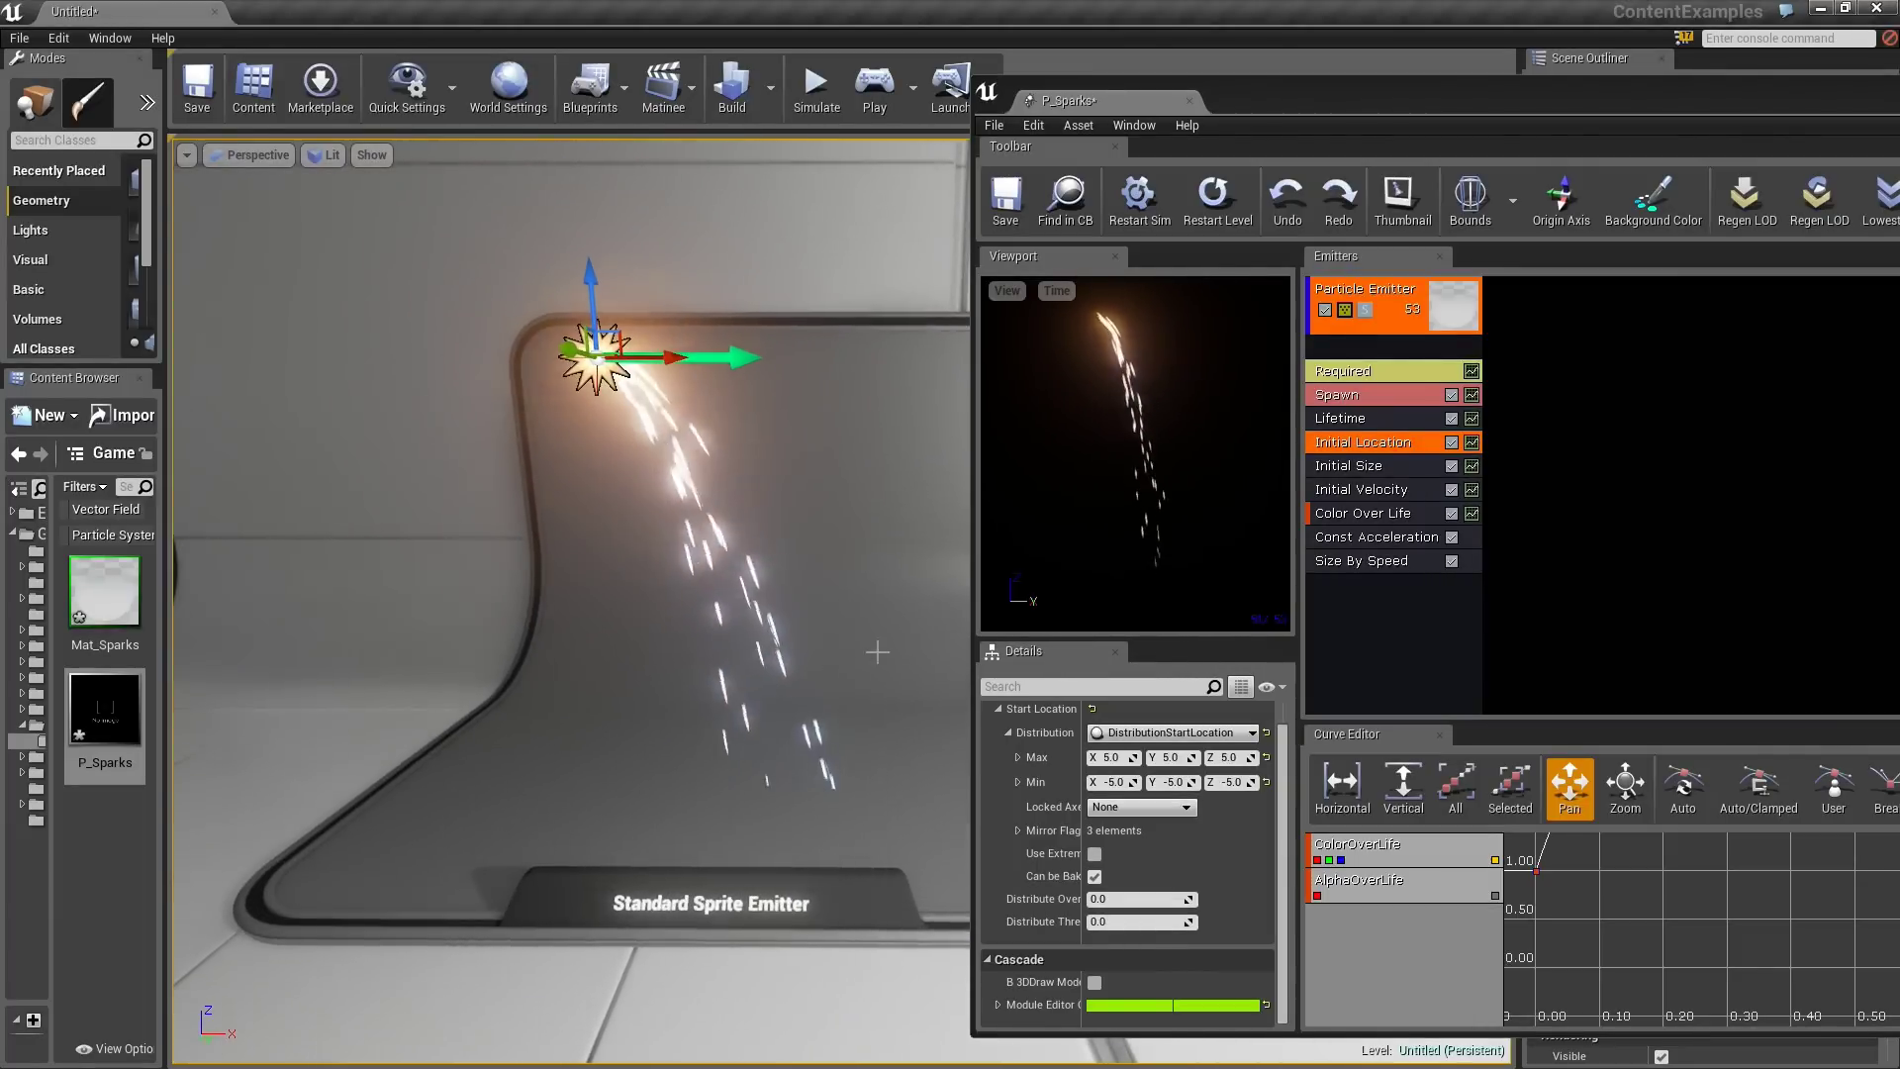
# - Add a Collision module from the Collision category to the bottom of the emitter stack
pyautogui.rightClick(1343, 594)
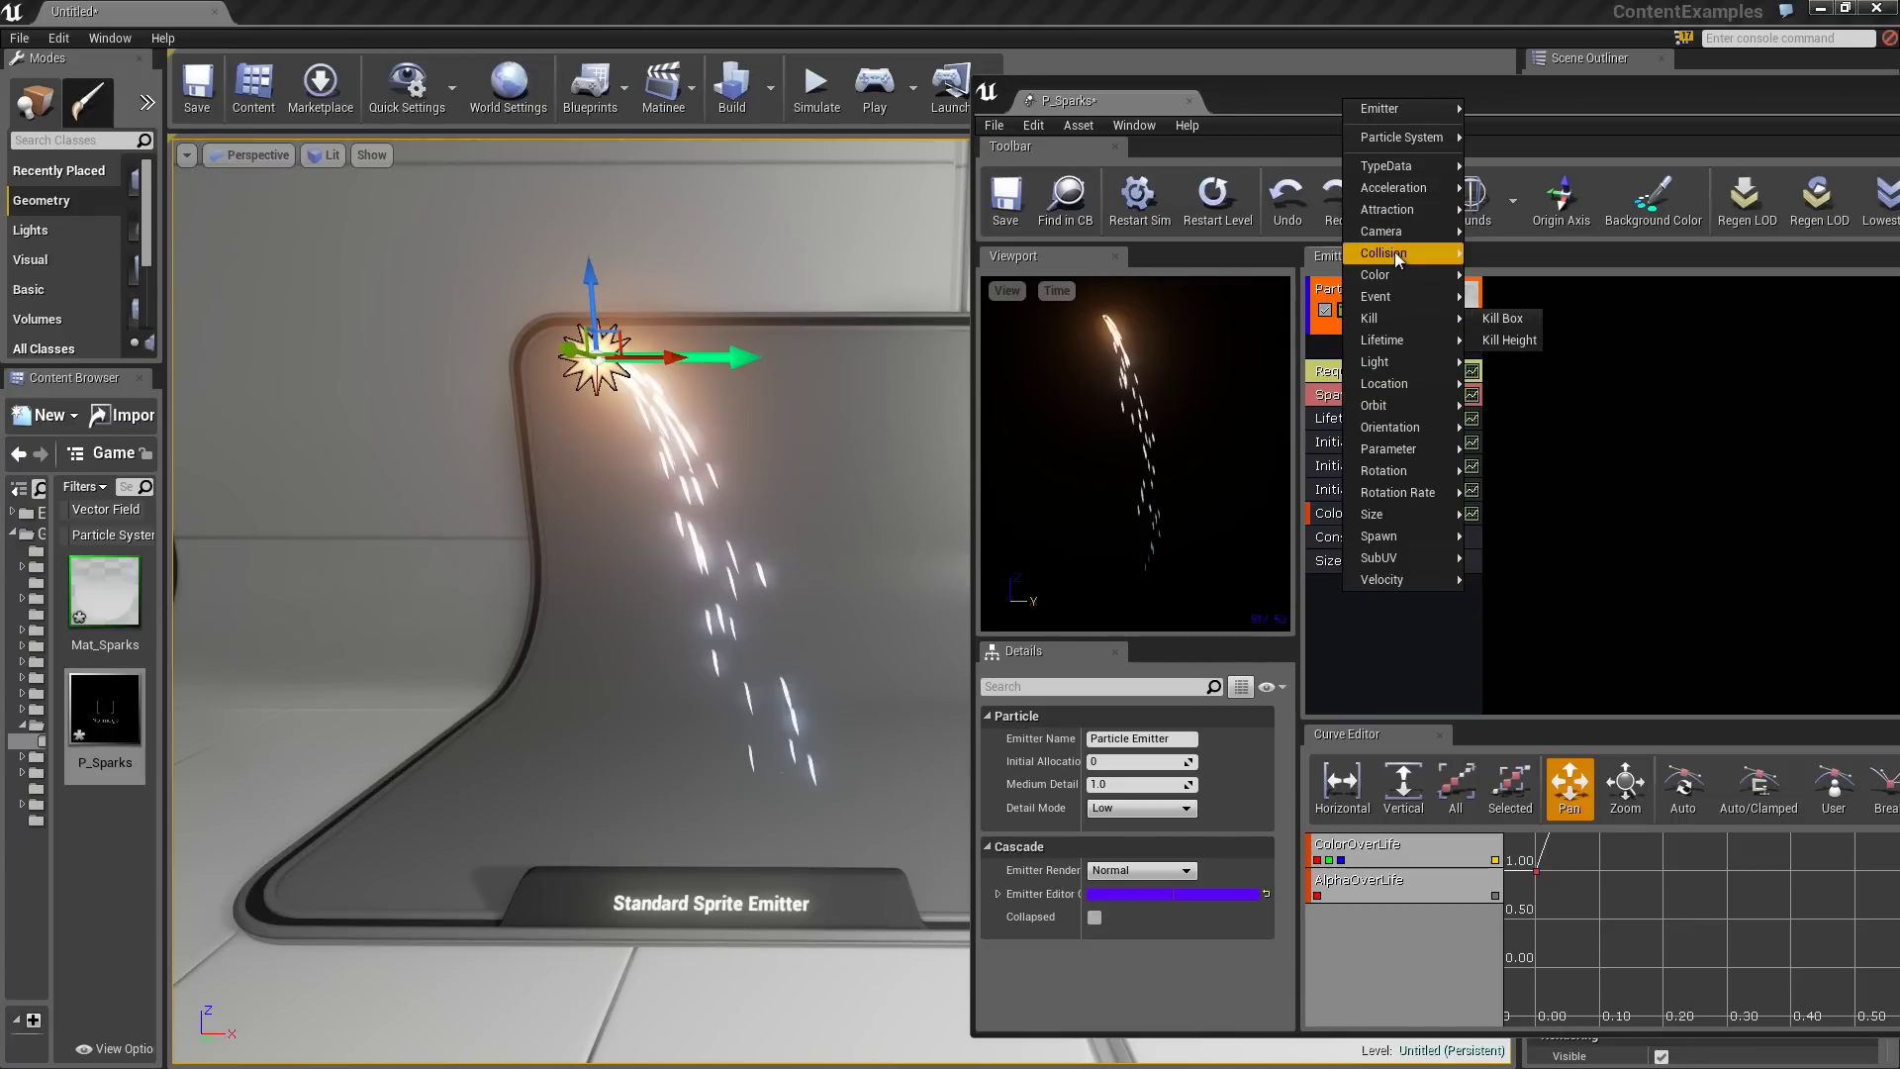
pyautogui.moveTo(1394, 252)
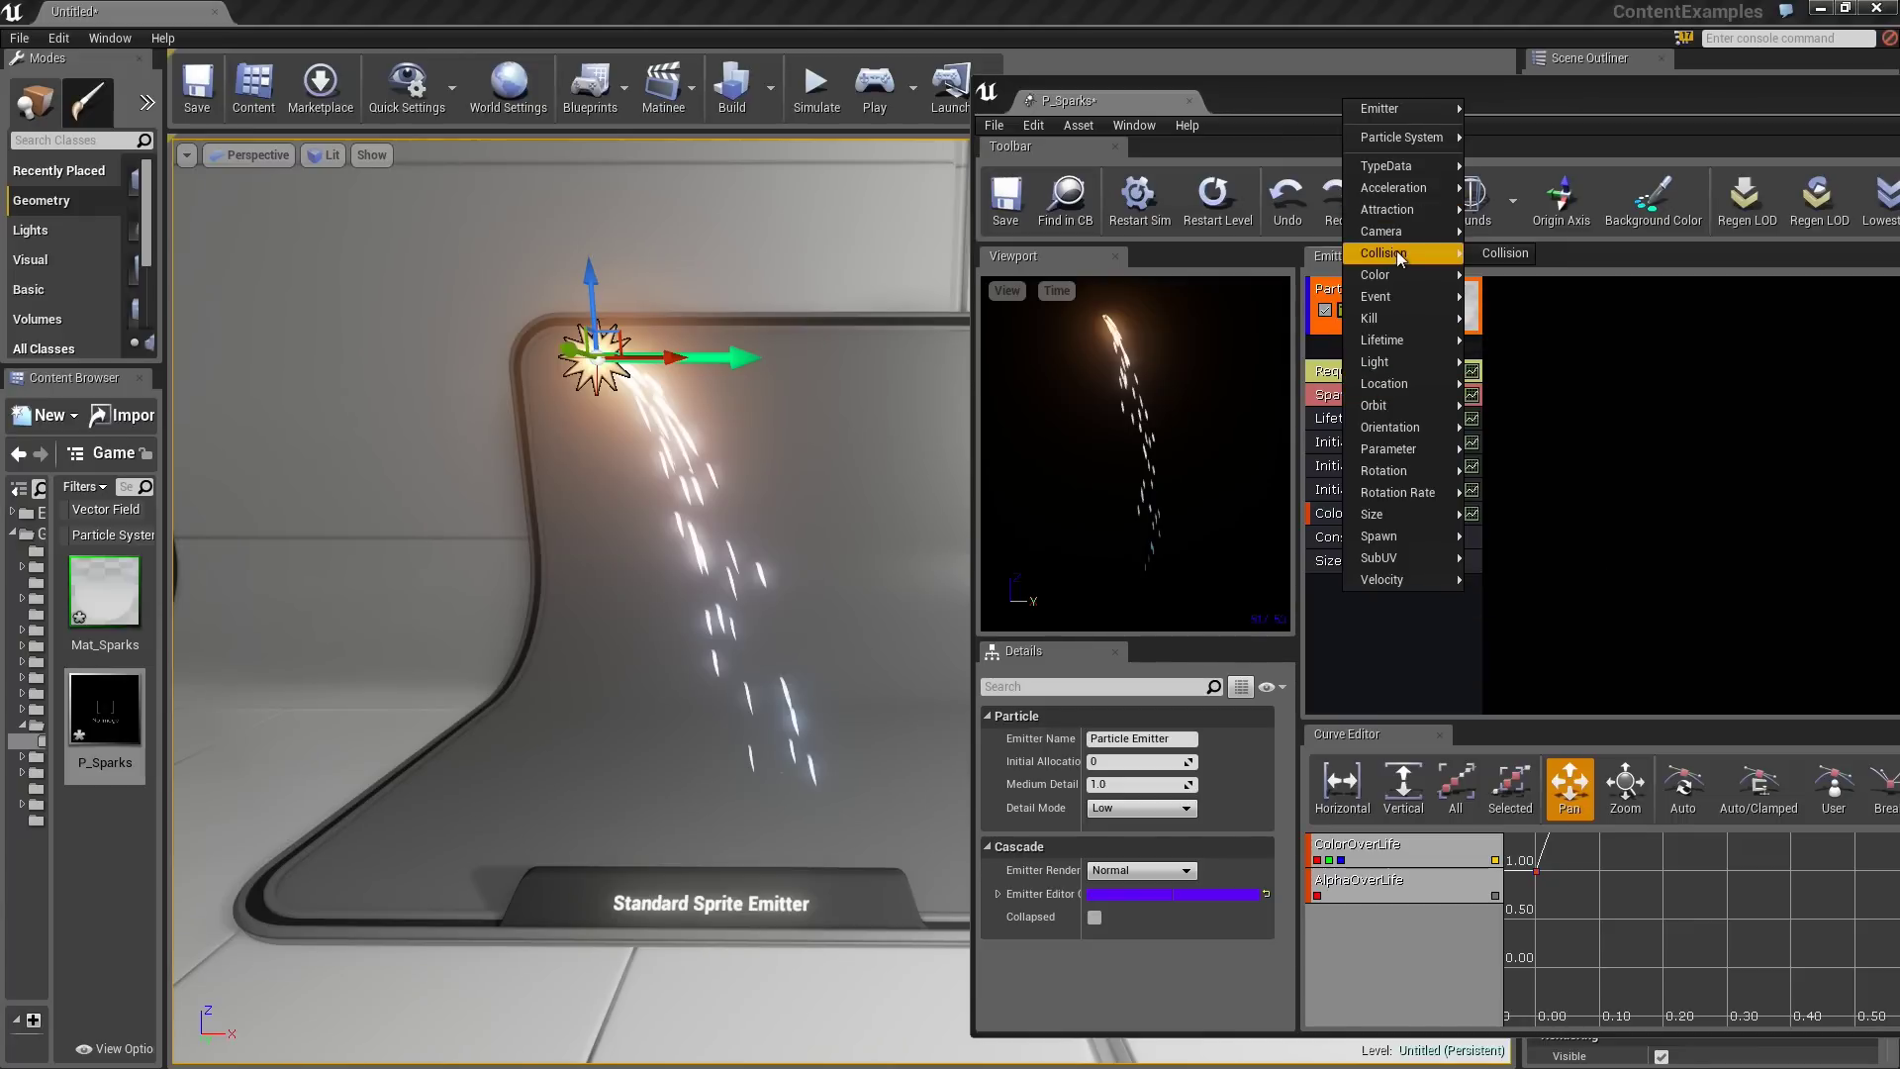
pyautogui.click(1501, 251)
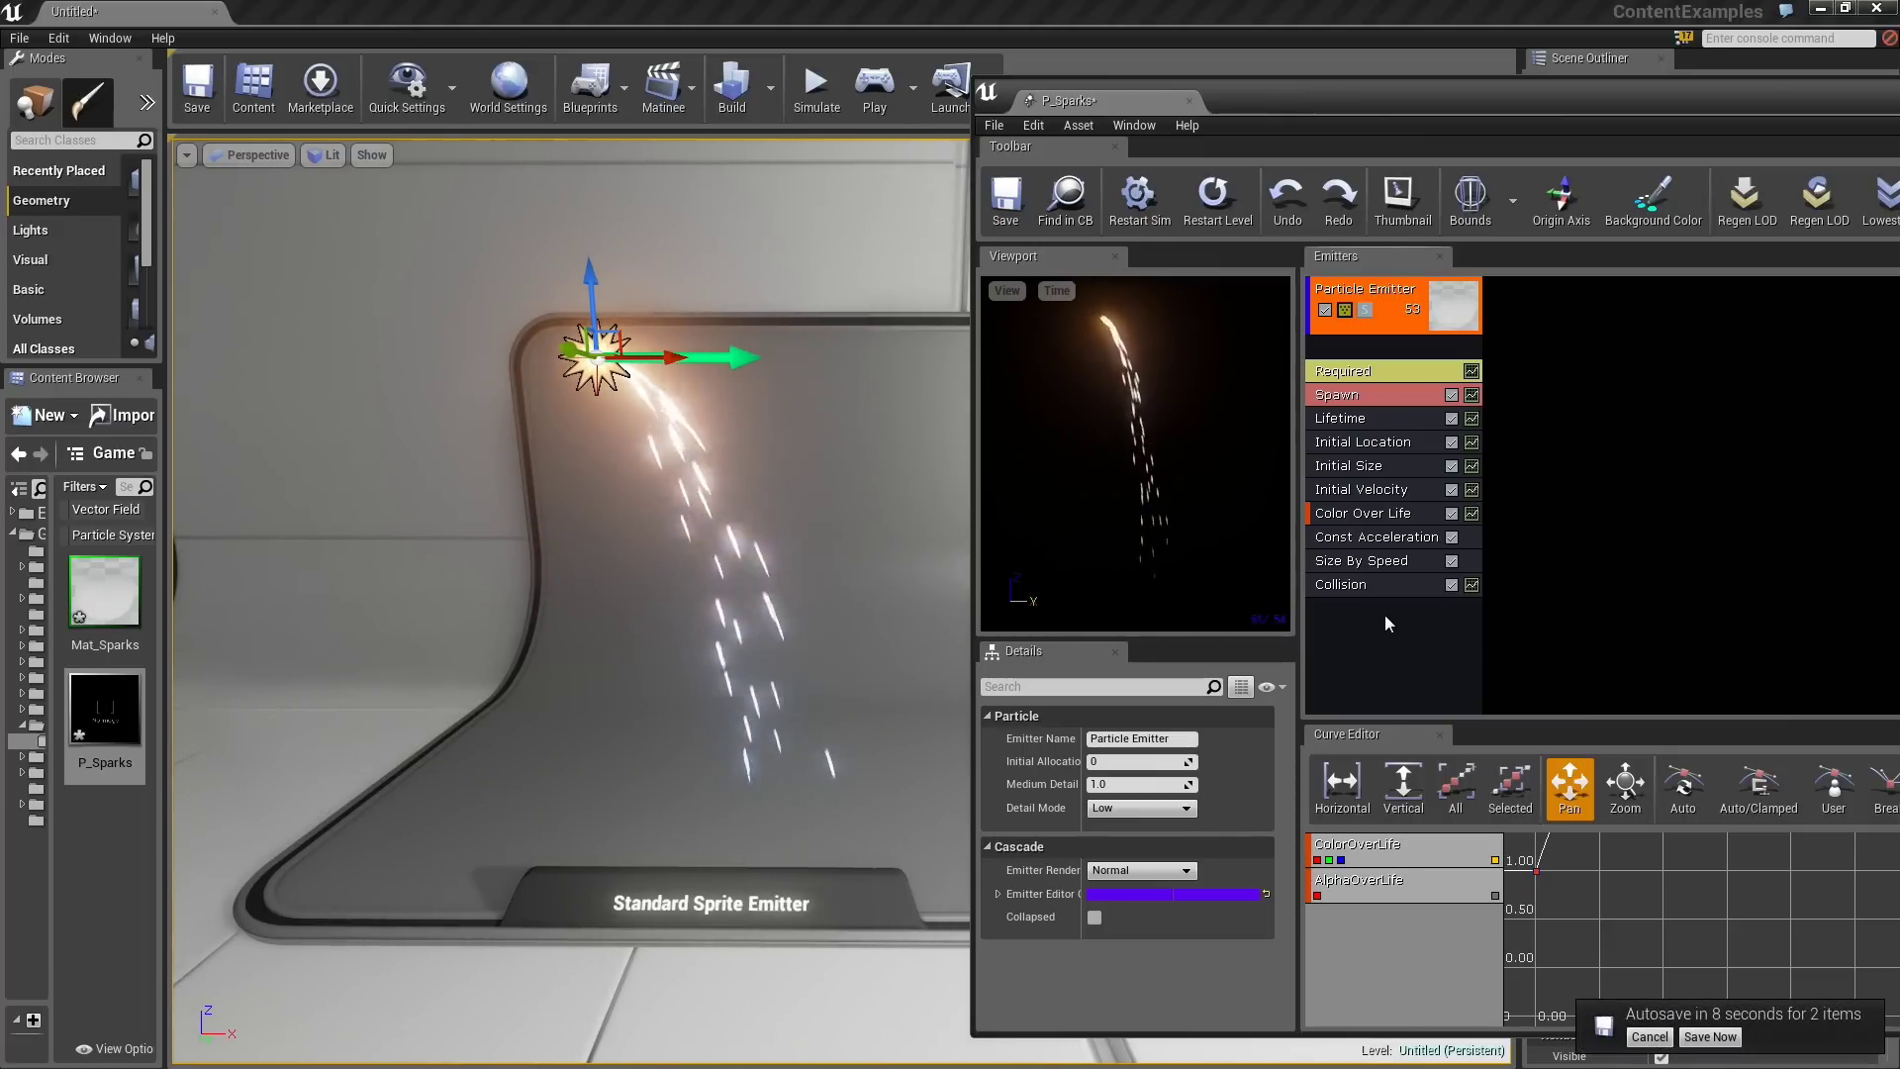
pyautogui.moveTo(750, 636); pyautogui.dragTo(750, 636, button='right')
pyautogui.moveTo(596, 324); pyautogui.dragTo(595, 324, button='right')
pyautogui.moveTo(690, 458); pyautogui.dragTo(690, 458, button='right')
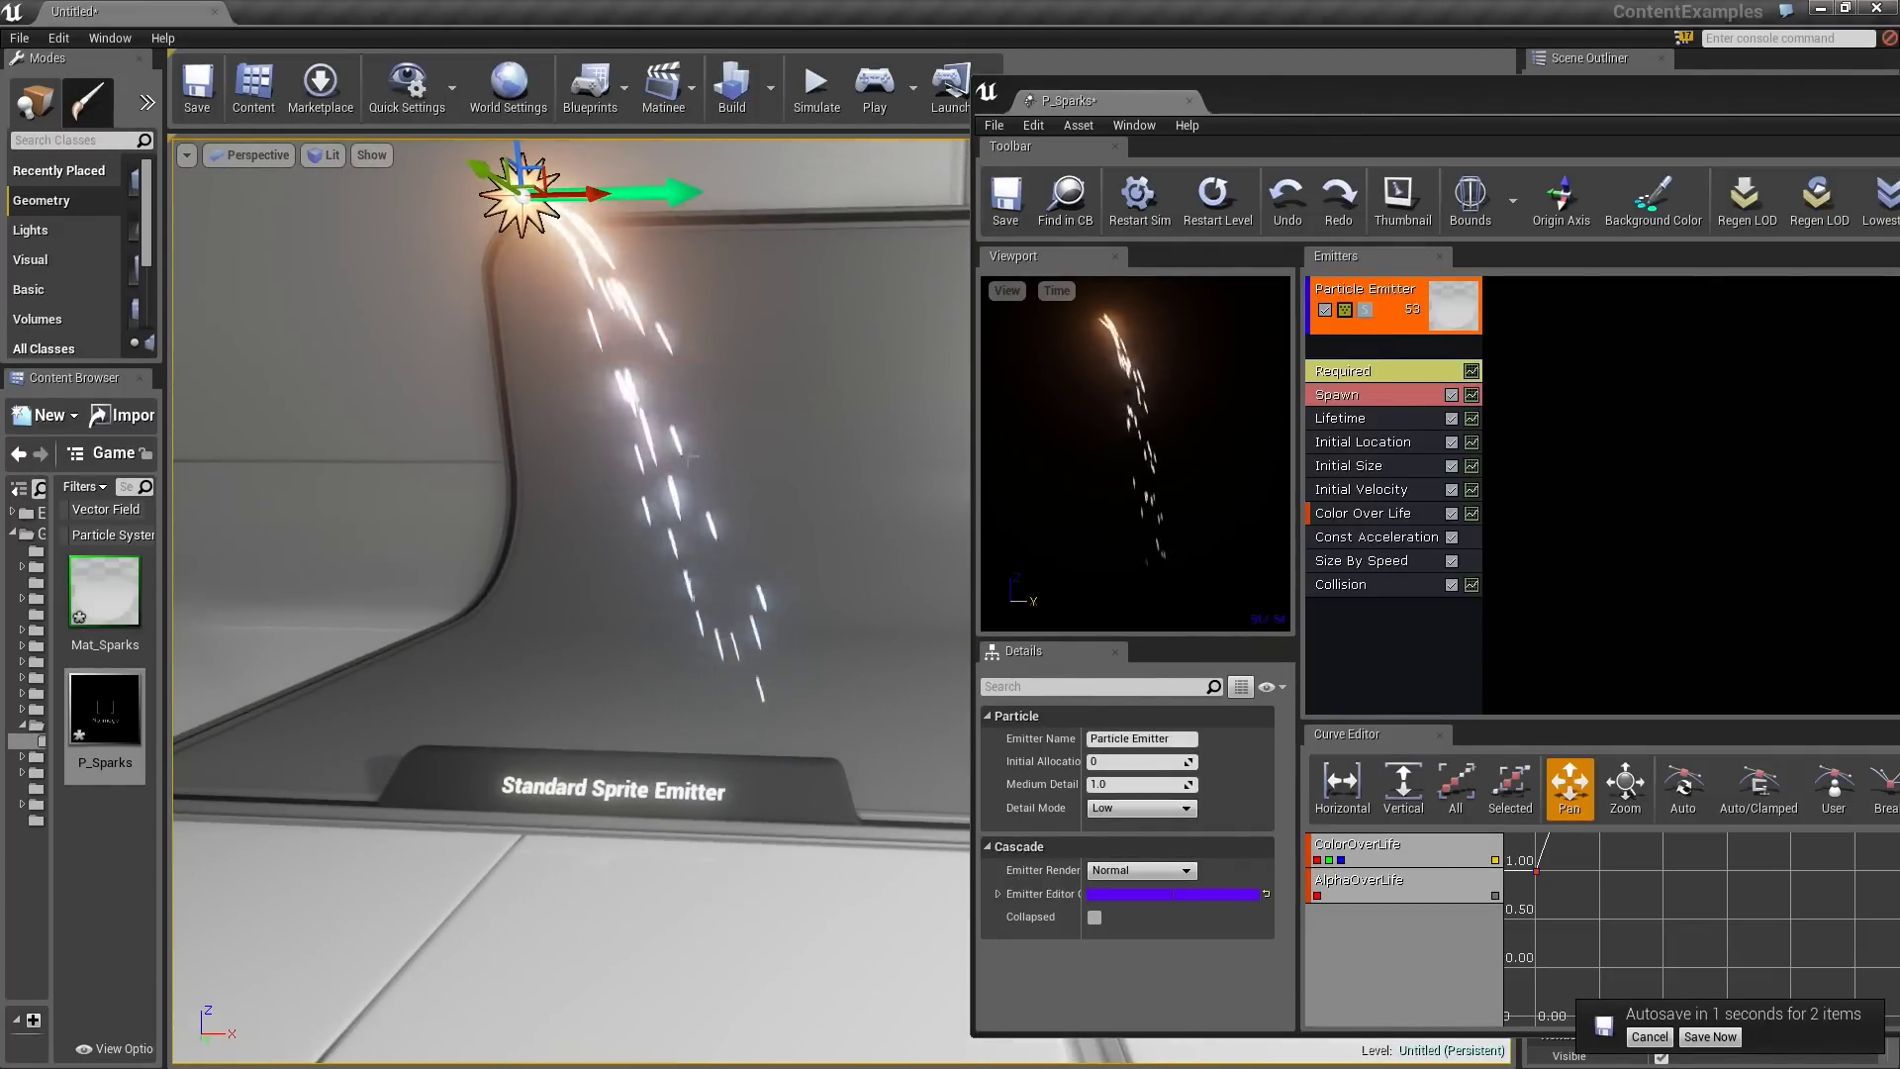
# - Select the Collision module and widen the preview and properties panels
pyautogui.click(1350, 585)
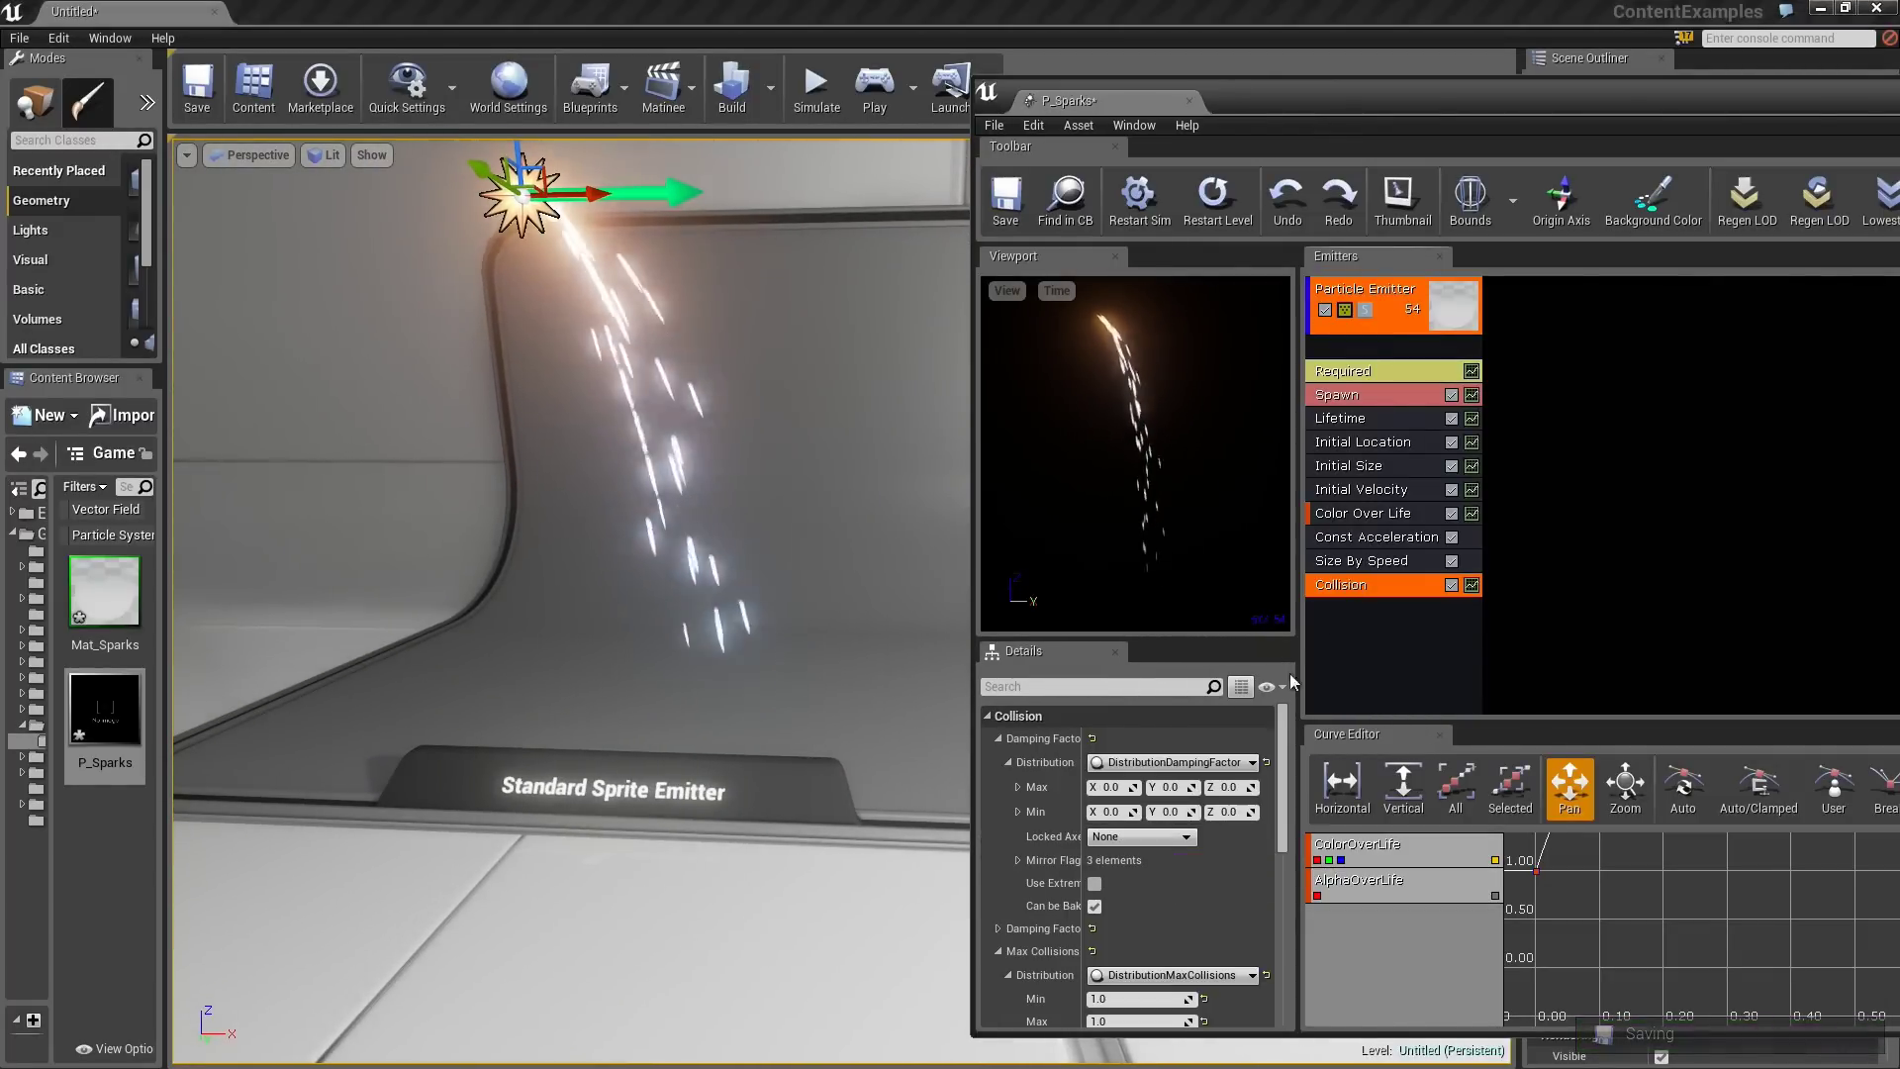
pyautogui.moveTo(1299, 862); pyautogui.dragTo(1316, 862)
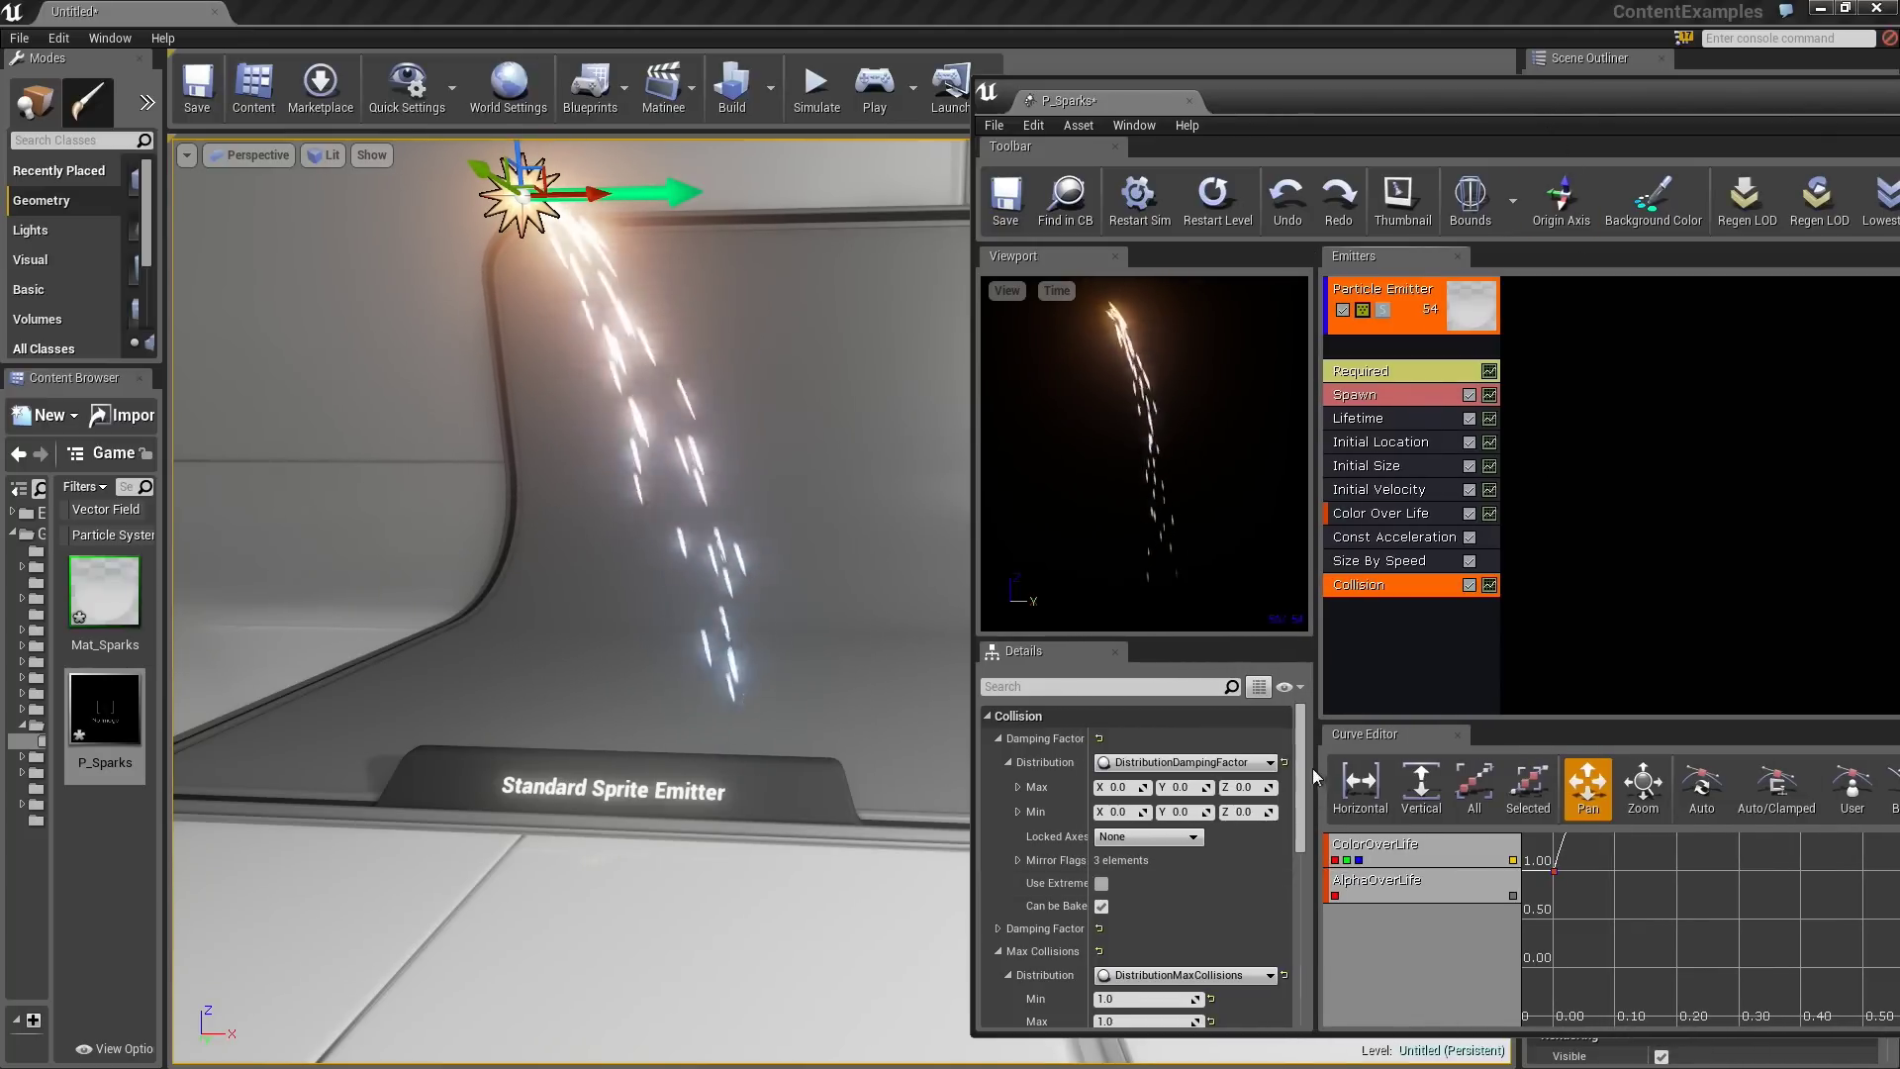
pyautogui.moveTo(1317, 768); pyautogui.dragTo(1493, 768)
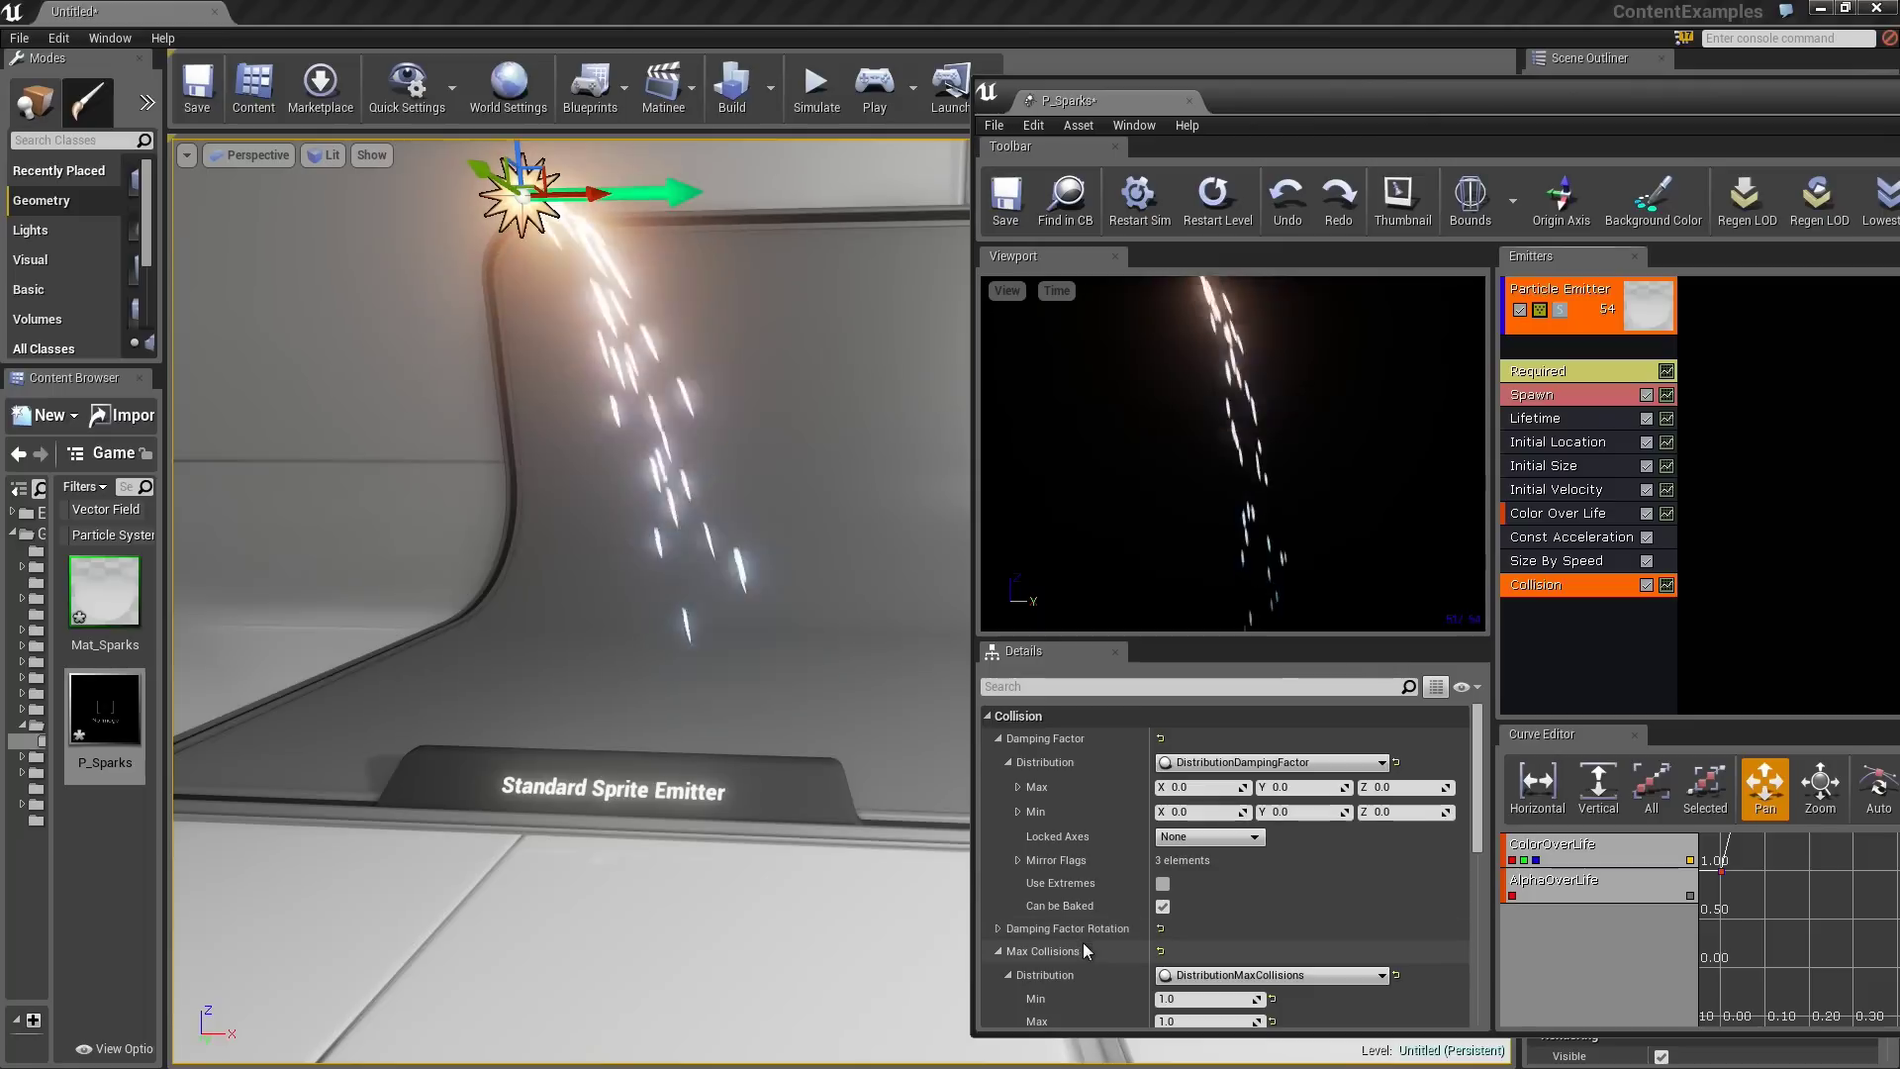
pyautogui.moveTo(1331, 923); pyautogui.dragTo(1337, 812, button='right')
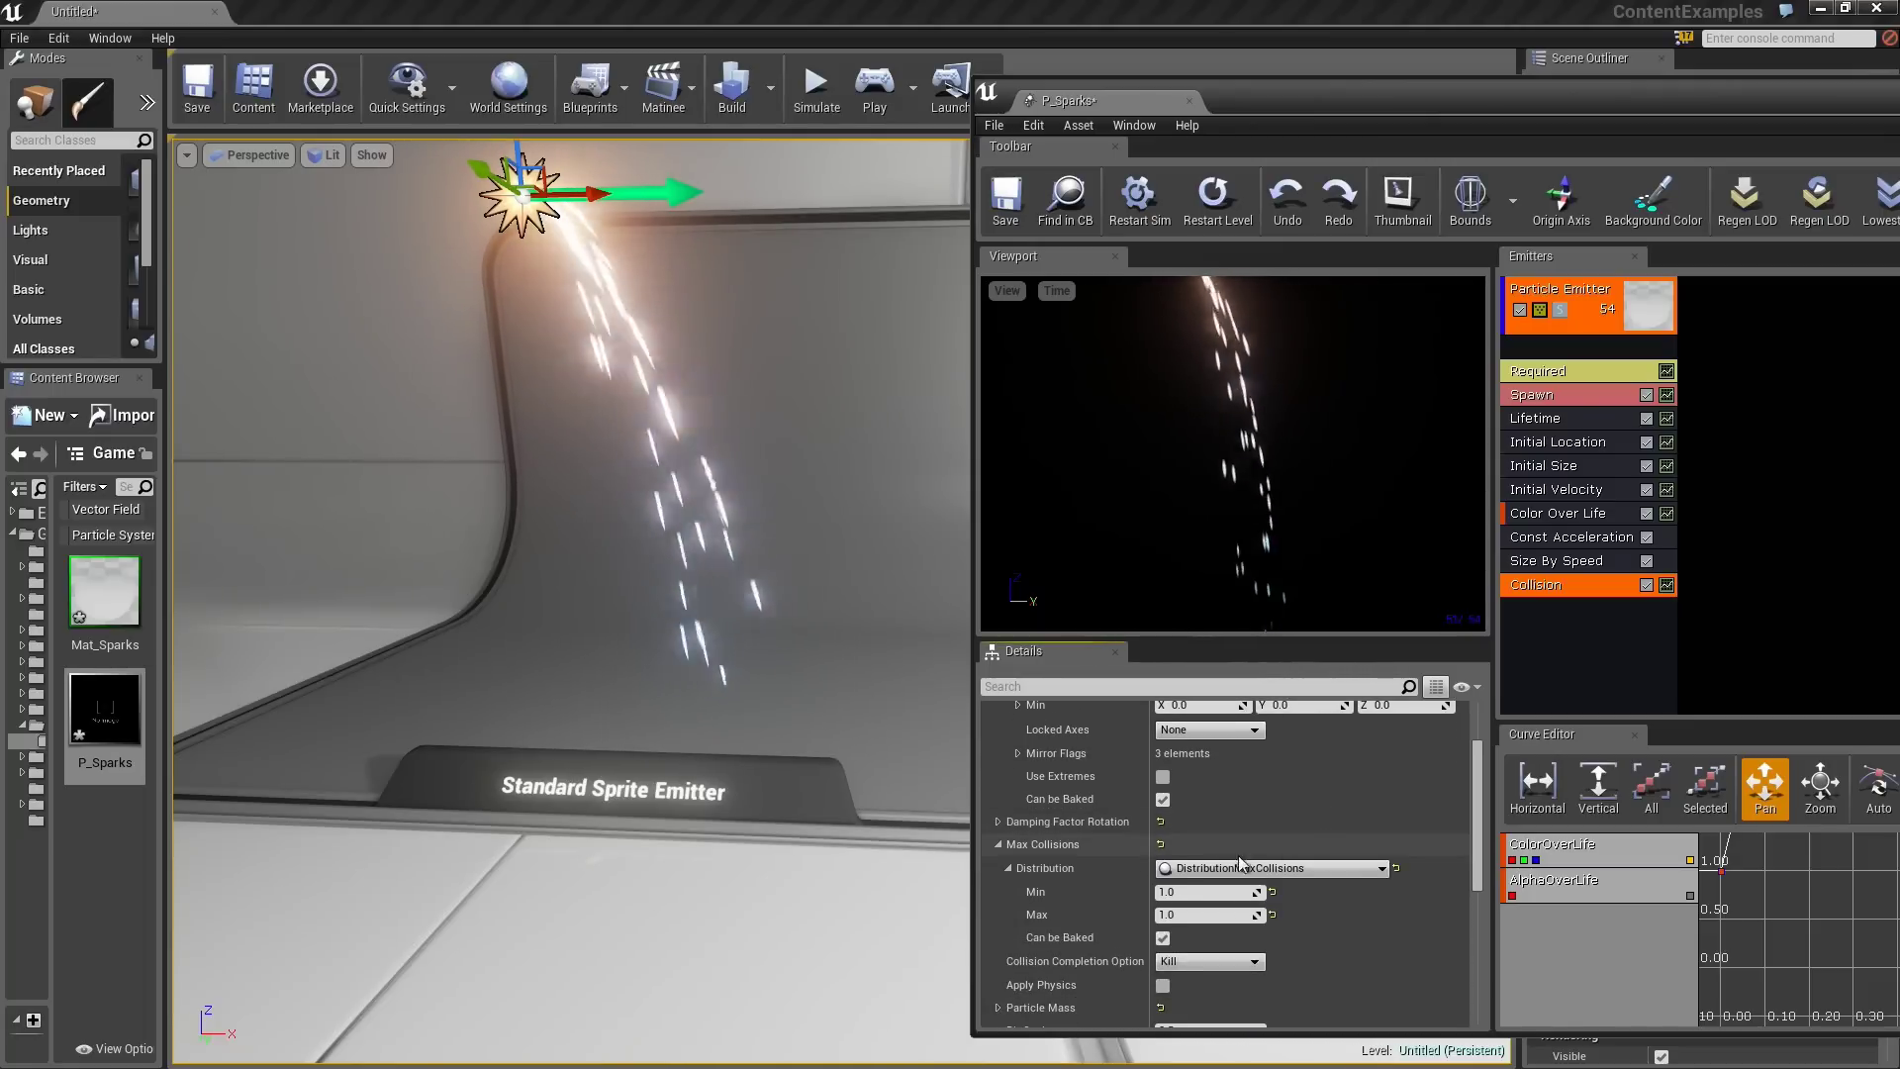
# - Set the Max Collisions minimum to 2 and review the Collision settings
pyautogui.click(1203, 891)
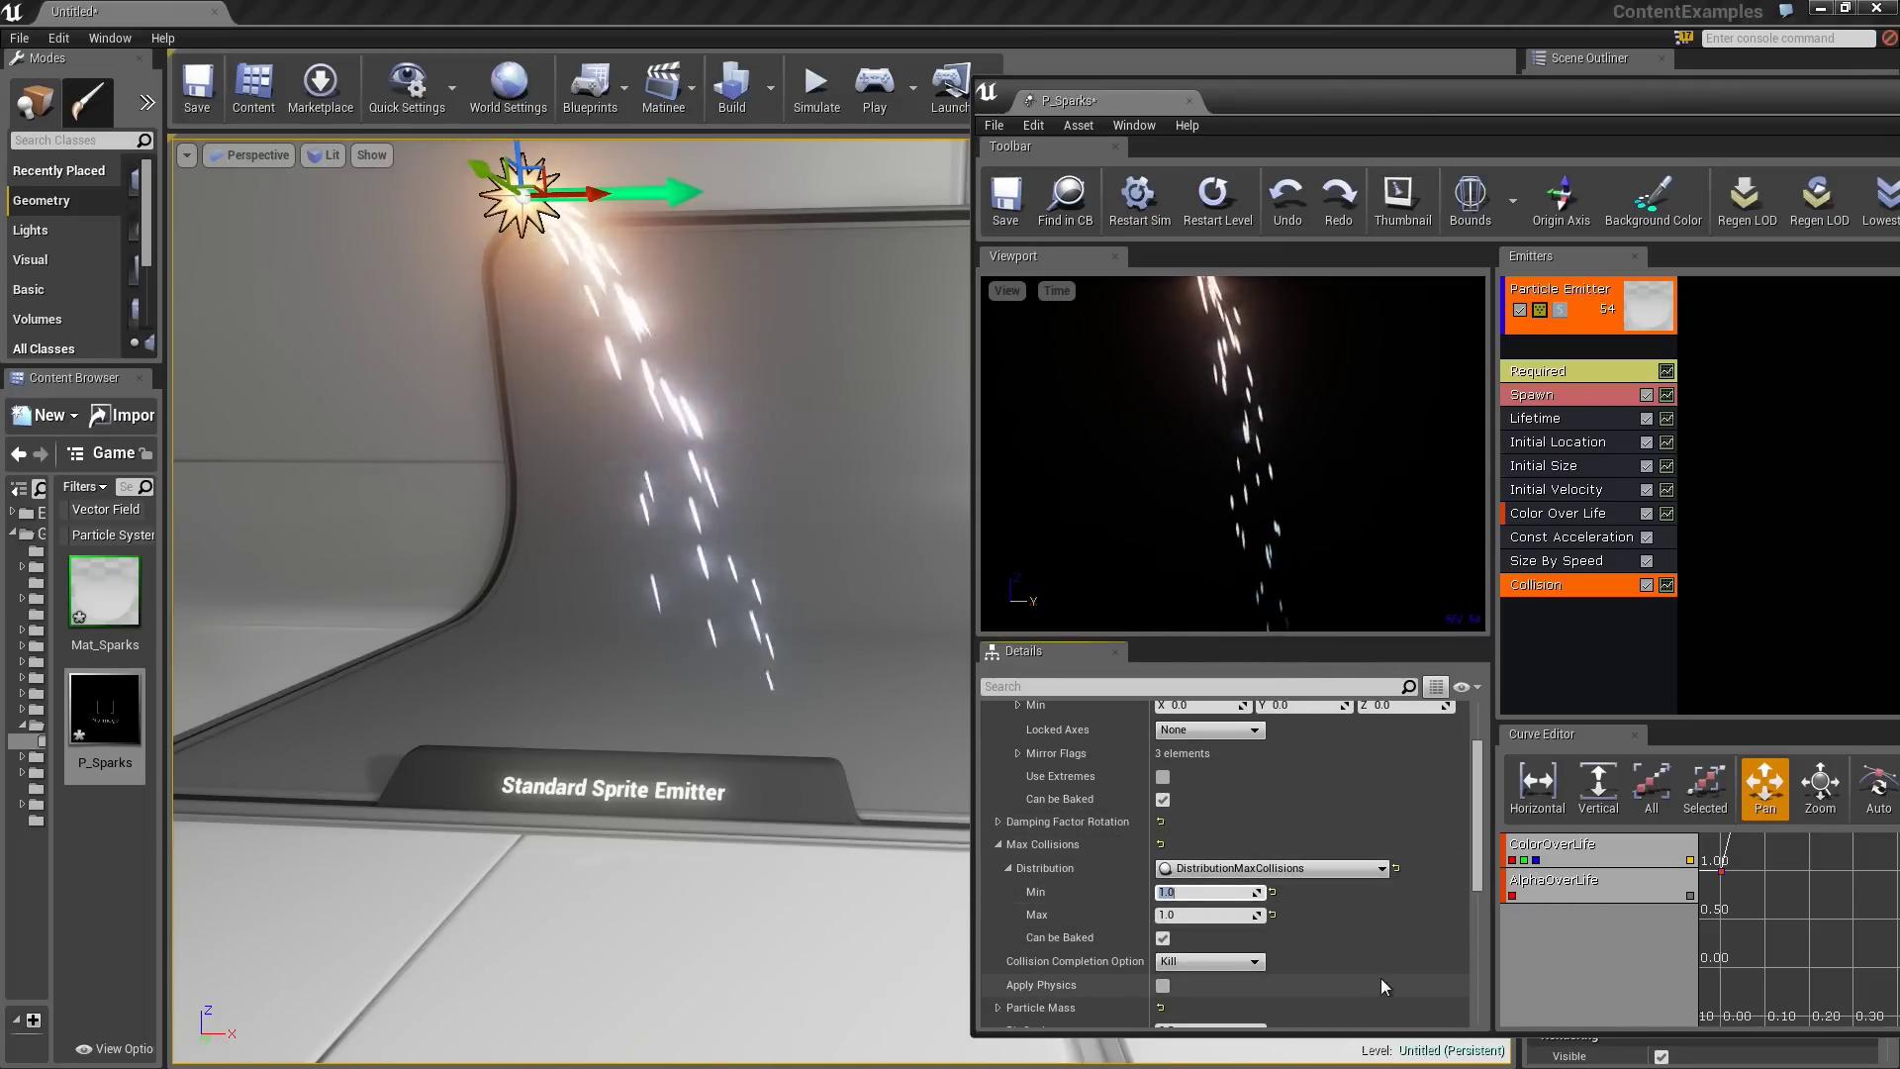
pyautogui.write('2')
pyautogui.press('Tab')
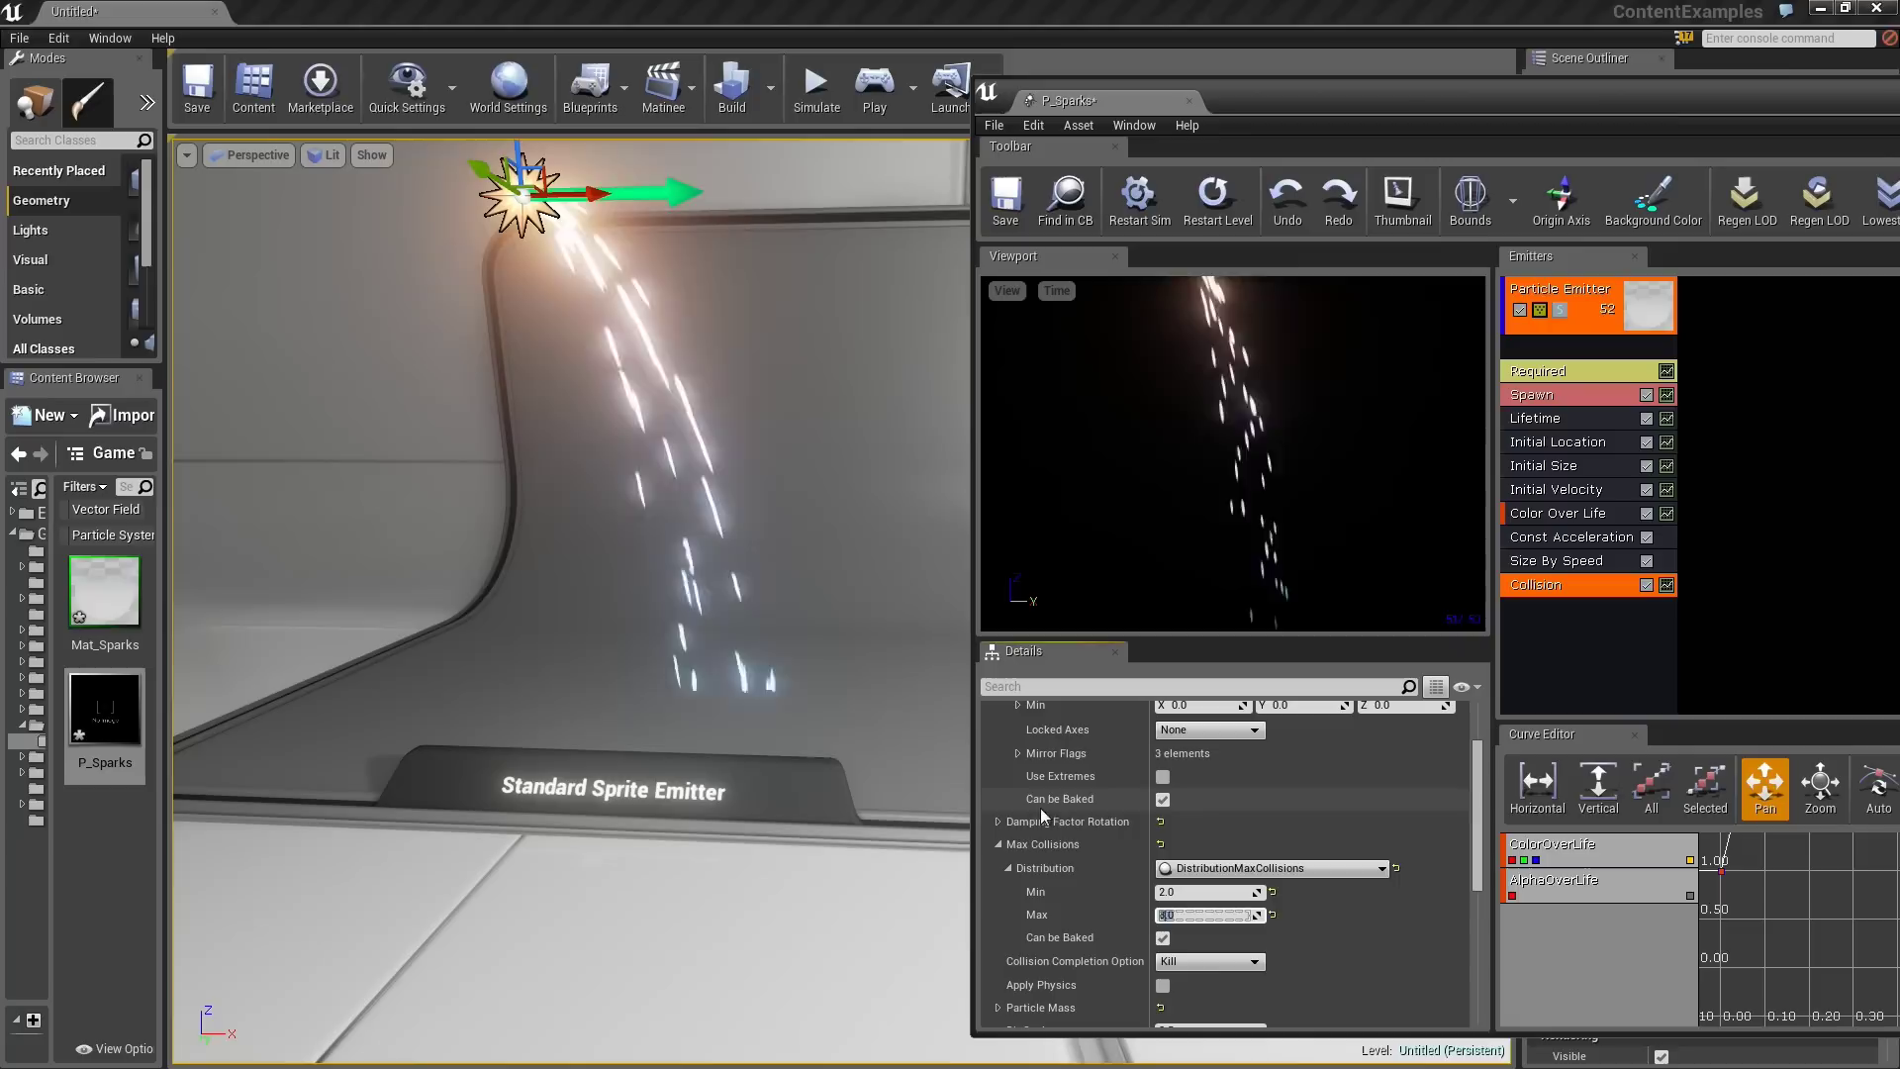
pyautogui.scroll(-2, 1271, 802)
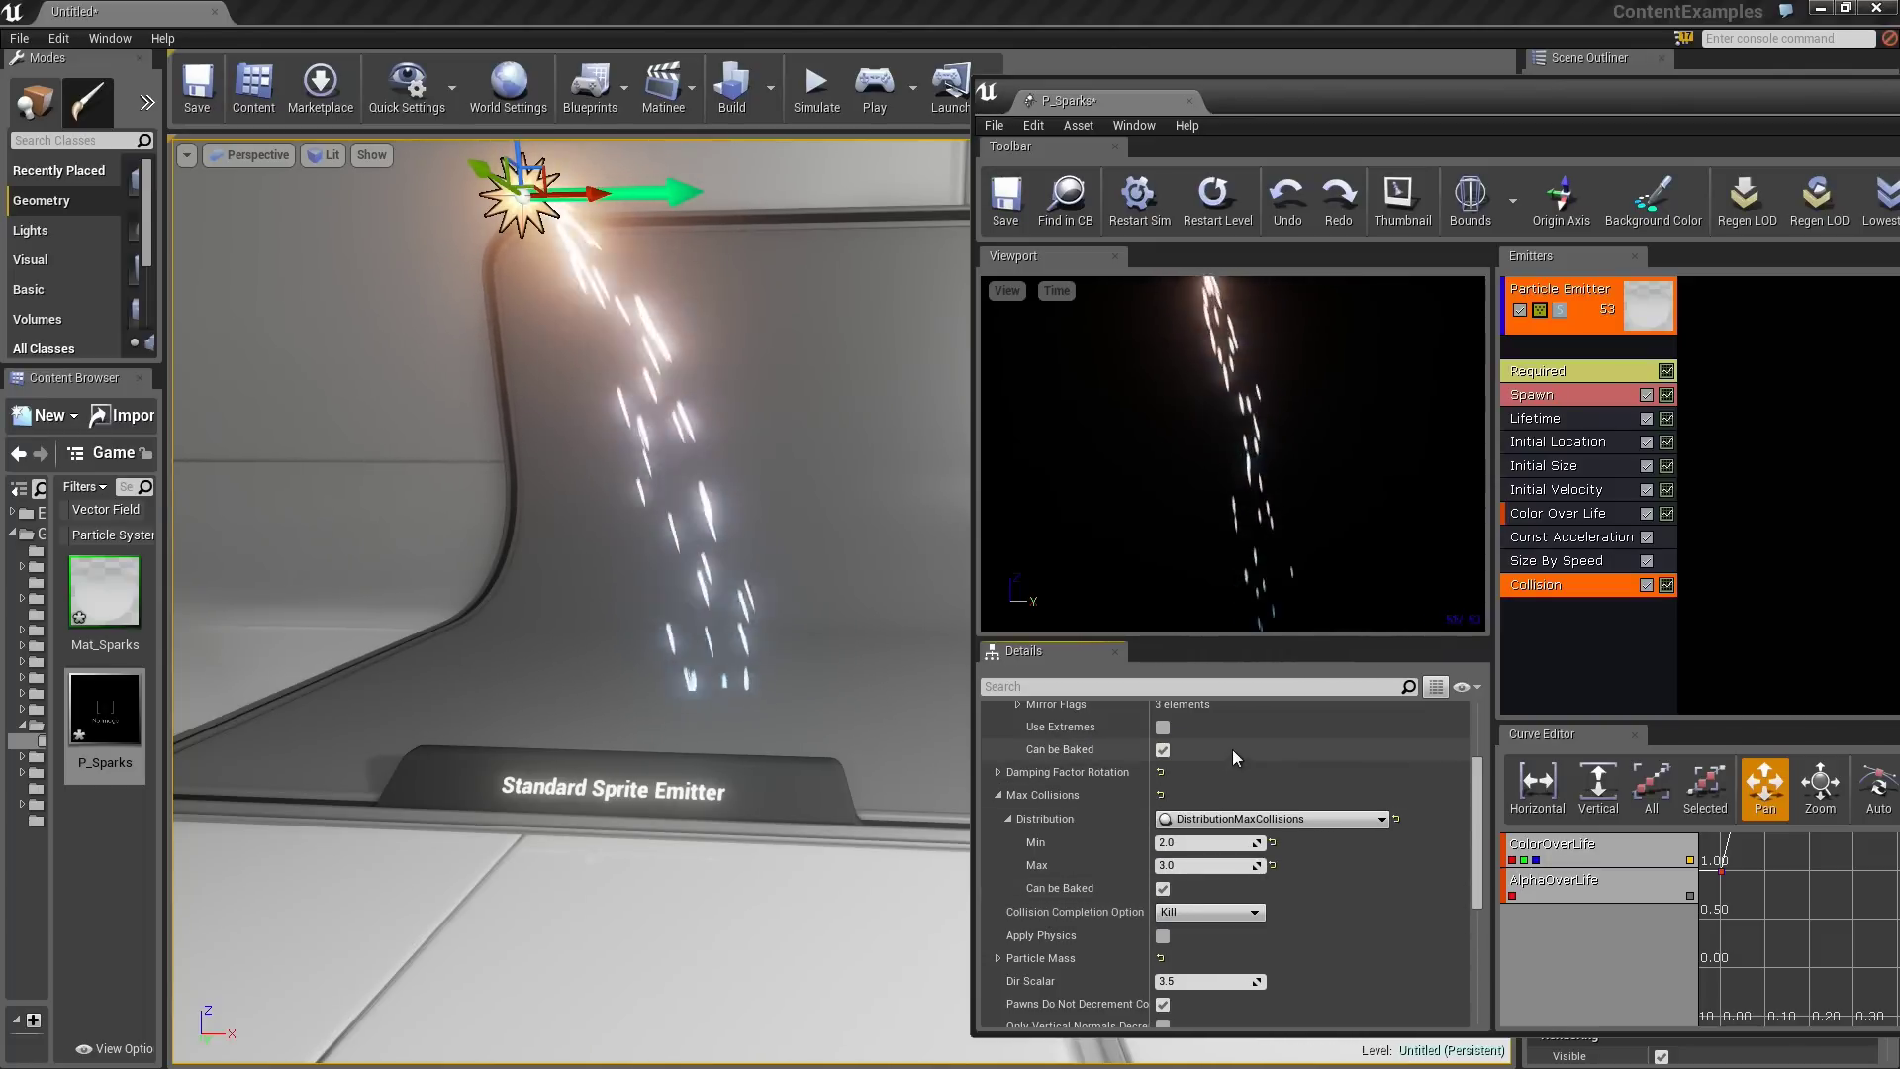
pyautogui.scroll(5, 1234, 926)
pyautogui.scroll(-1, 1234, 926)
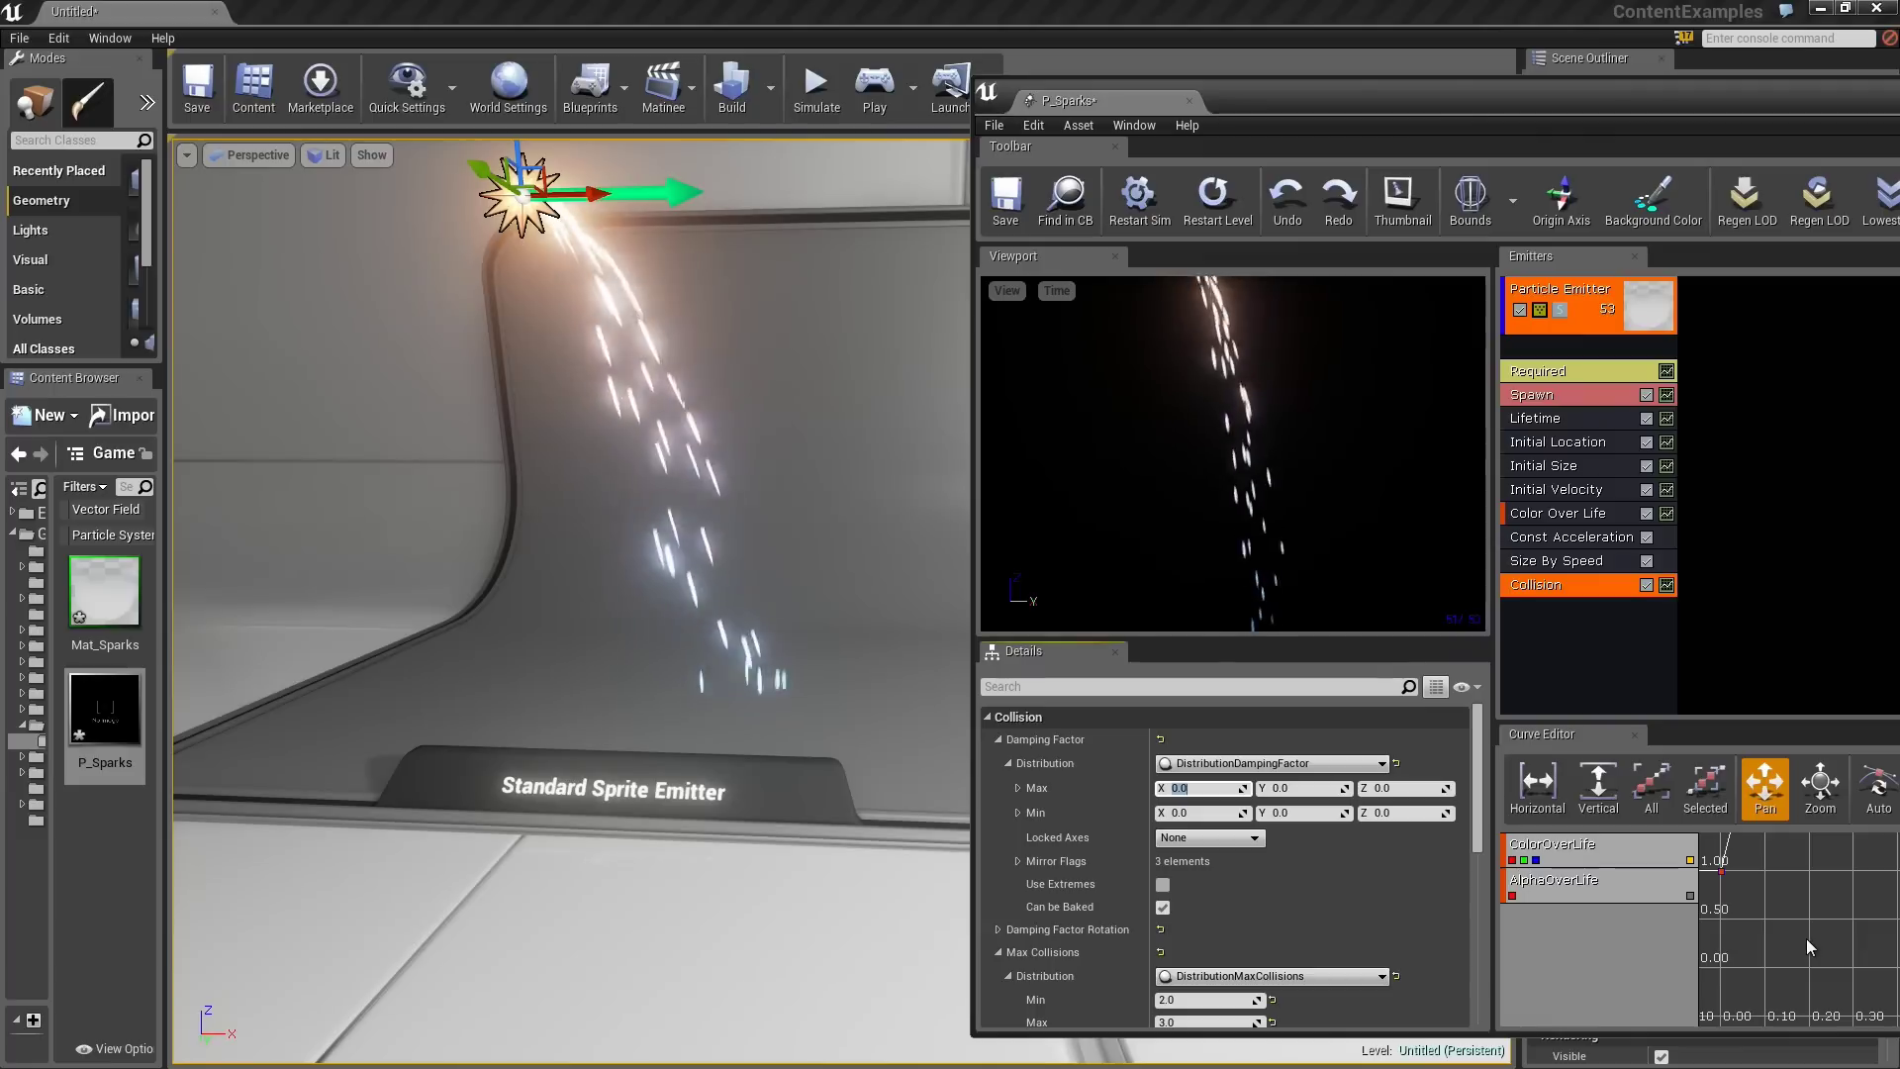
# - Set the Collision Damping Factor to Max 0.3 and Min 0.1 on X, Y and Z
pyautogui.write('0.3')
pyautogui.press('Tab')
pyautogui.write('0.3')
pyautogui.press('Tab')
pyautogui.write('0.3')
pyautogui.press('Tab')
pyautogui.write('0.1')
pyautogui.press('Tab')
pyautogui.write('0.1')
pyautogui.press('Tab')
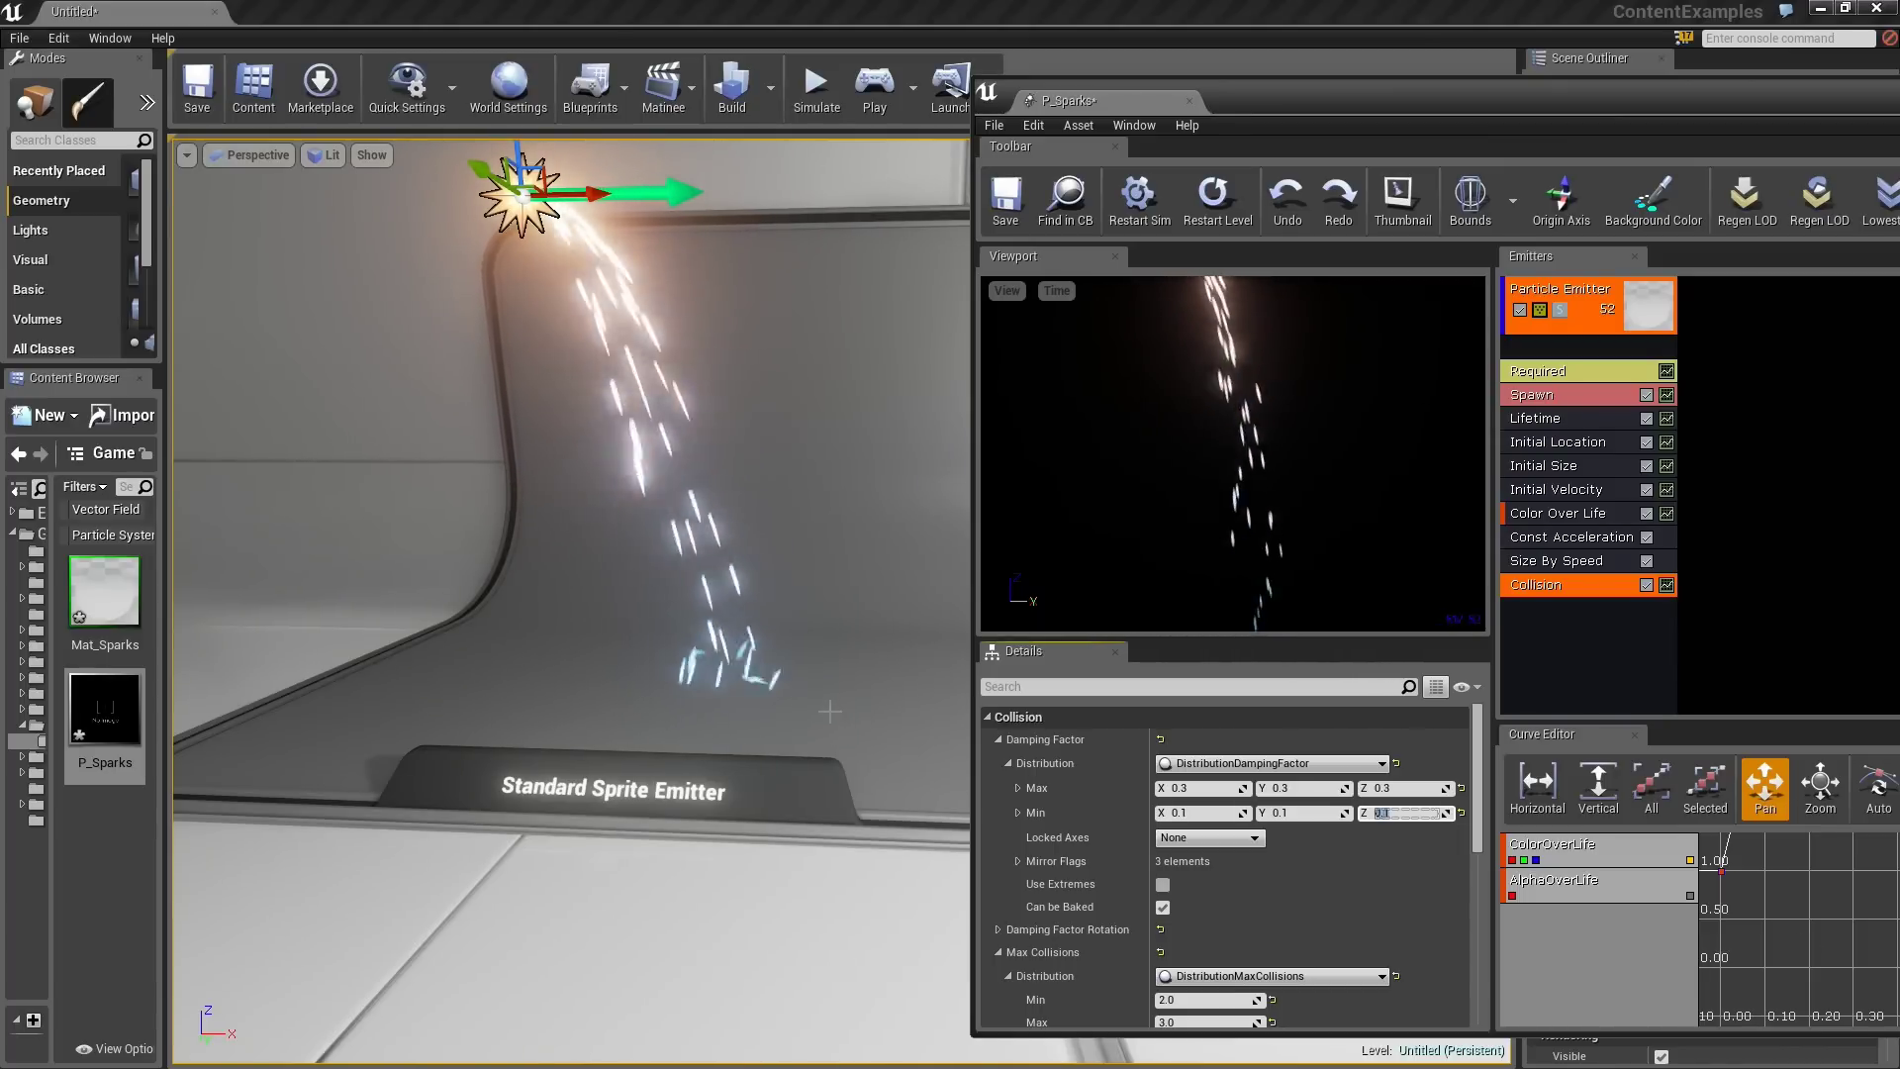
pyautogui.moveTo(832, 734); pyautogui.dragTo(803, 690, button='right')
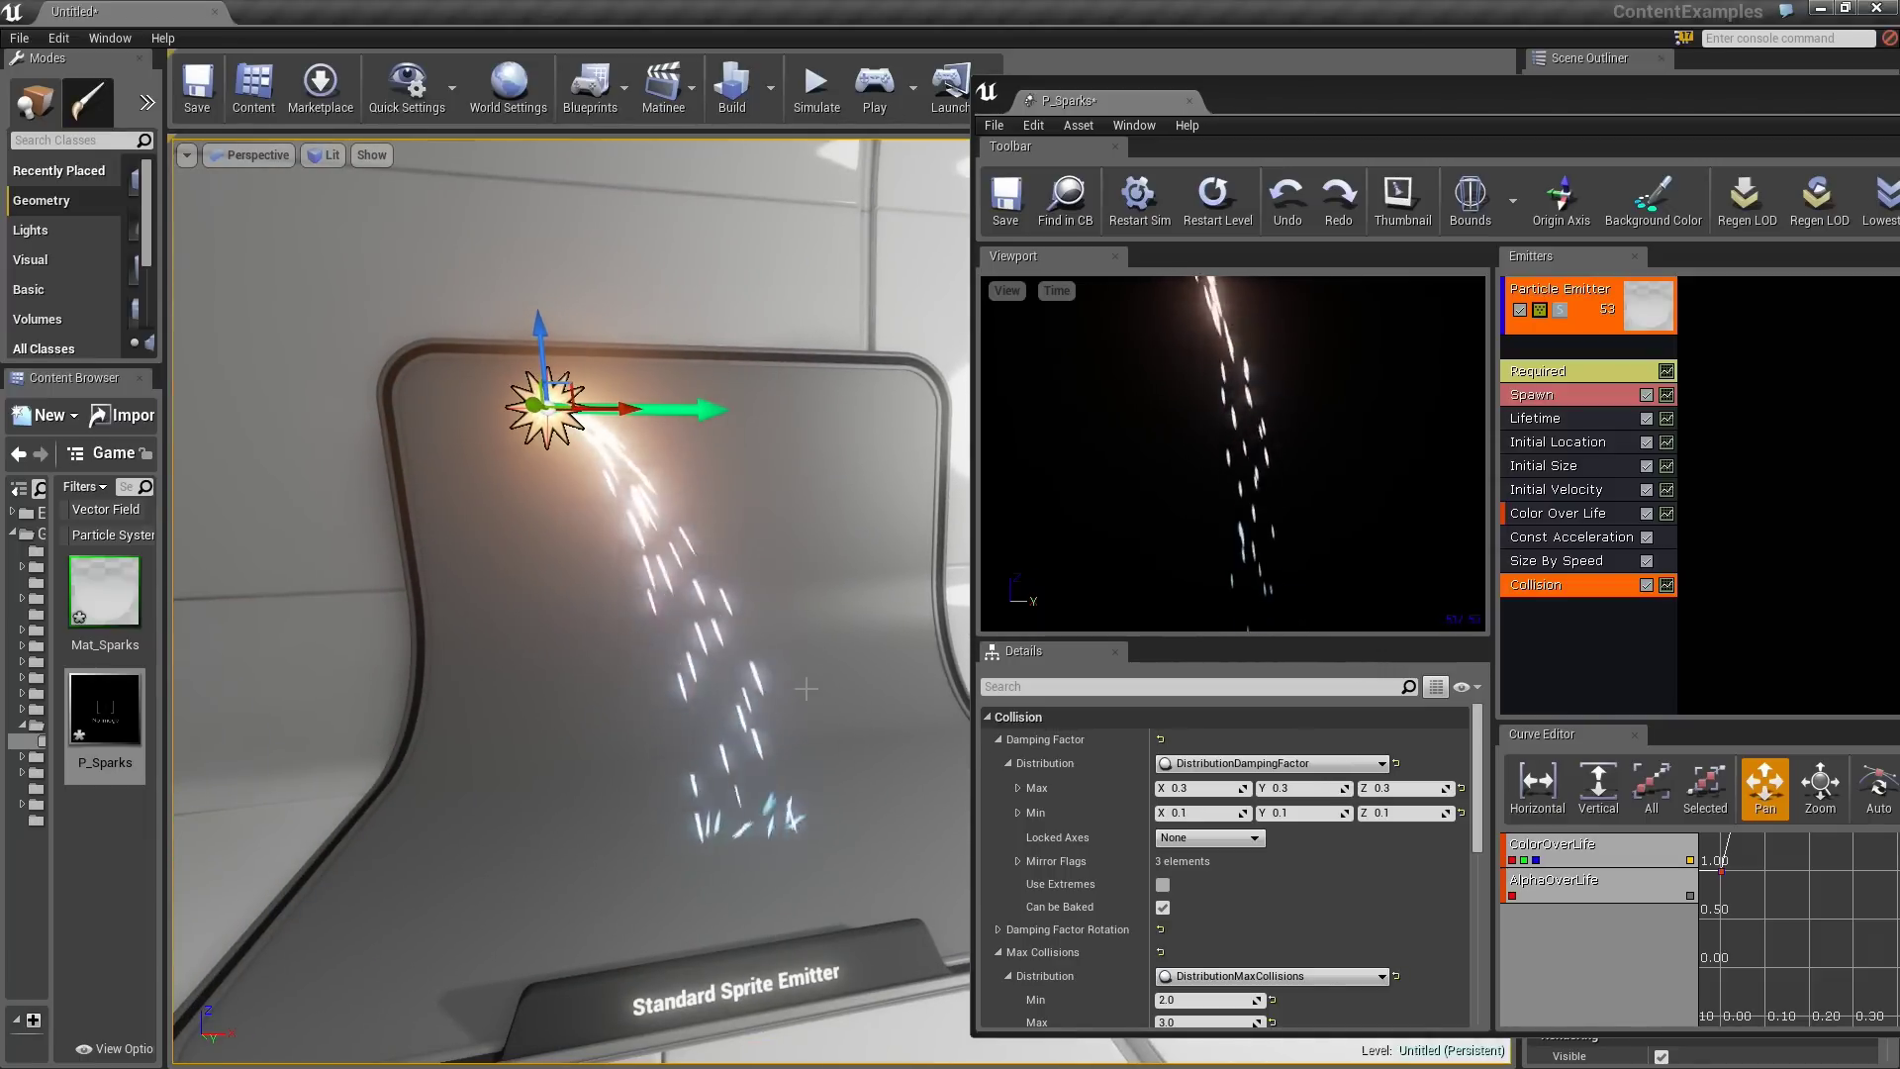
pyautogui.moveTo(1498, 93); pyautogui.dragTo(1161, 75)
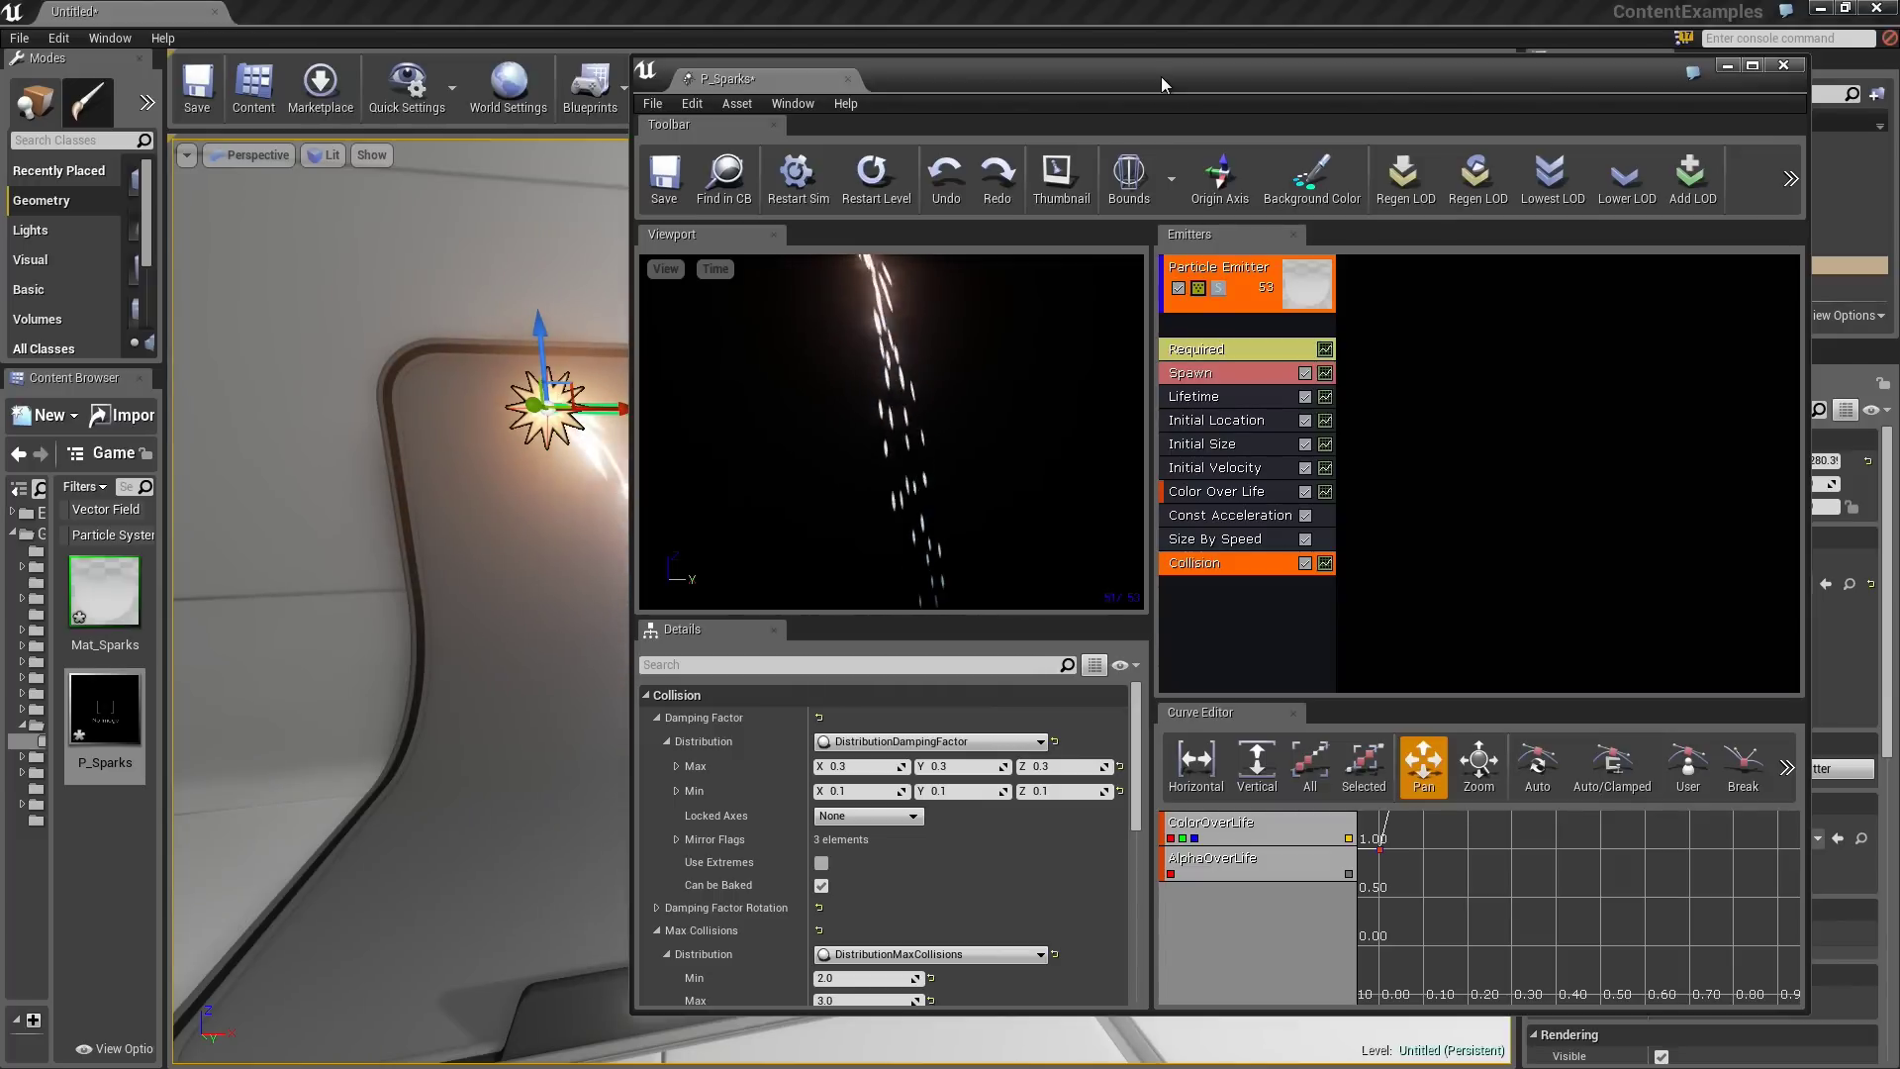
# - Maximize the P_Sparks Cascade editor and widen its emitter and curve panels to frame the preview
pyautogui.moveTo(1332, 81); pyautogui.dragTo(1147, 76)
pyautogui.doubleClick(1383, 83)
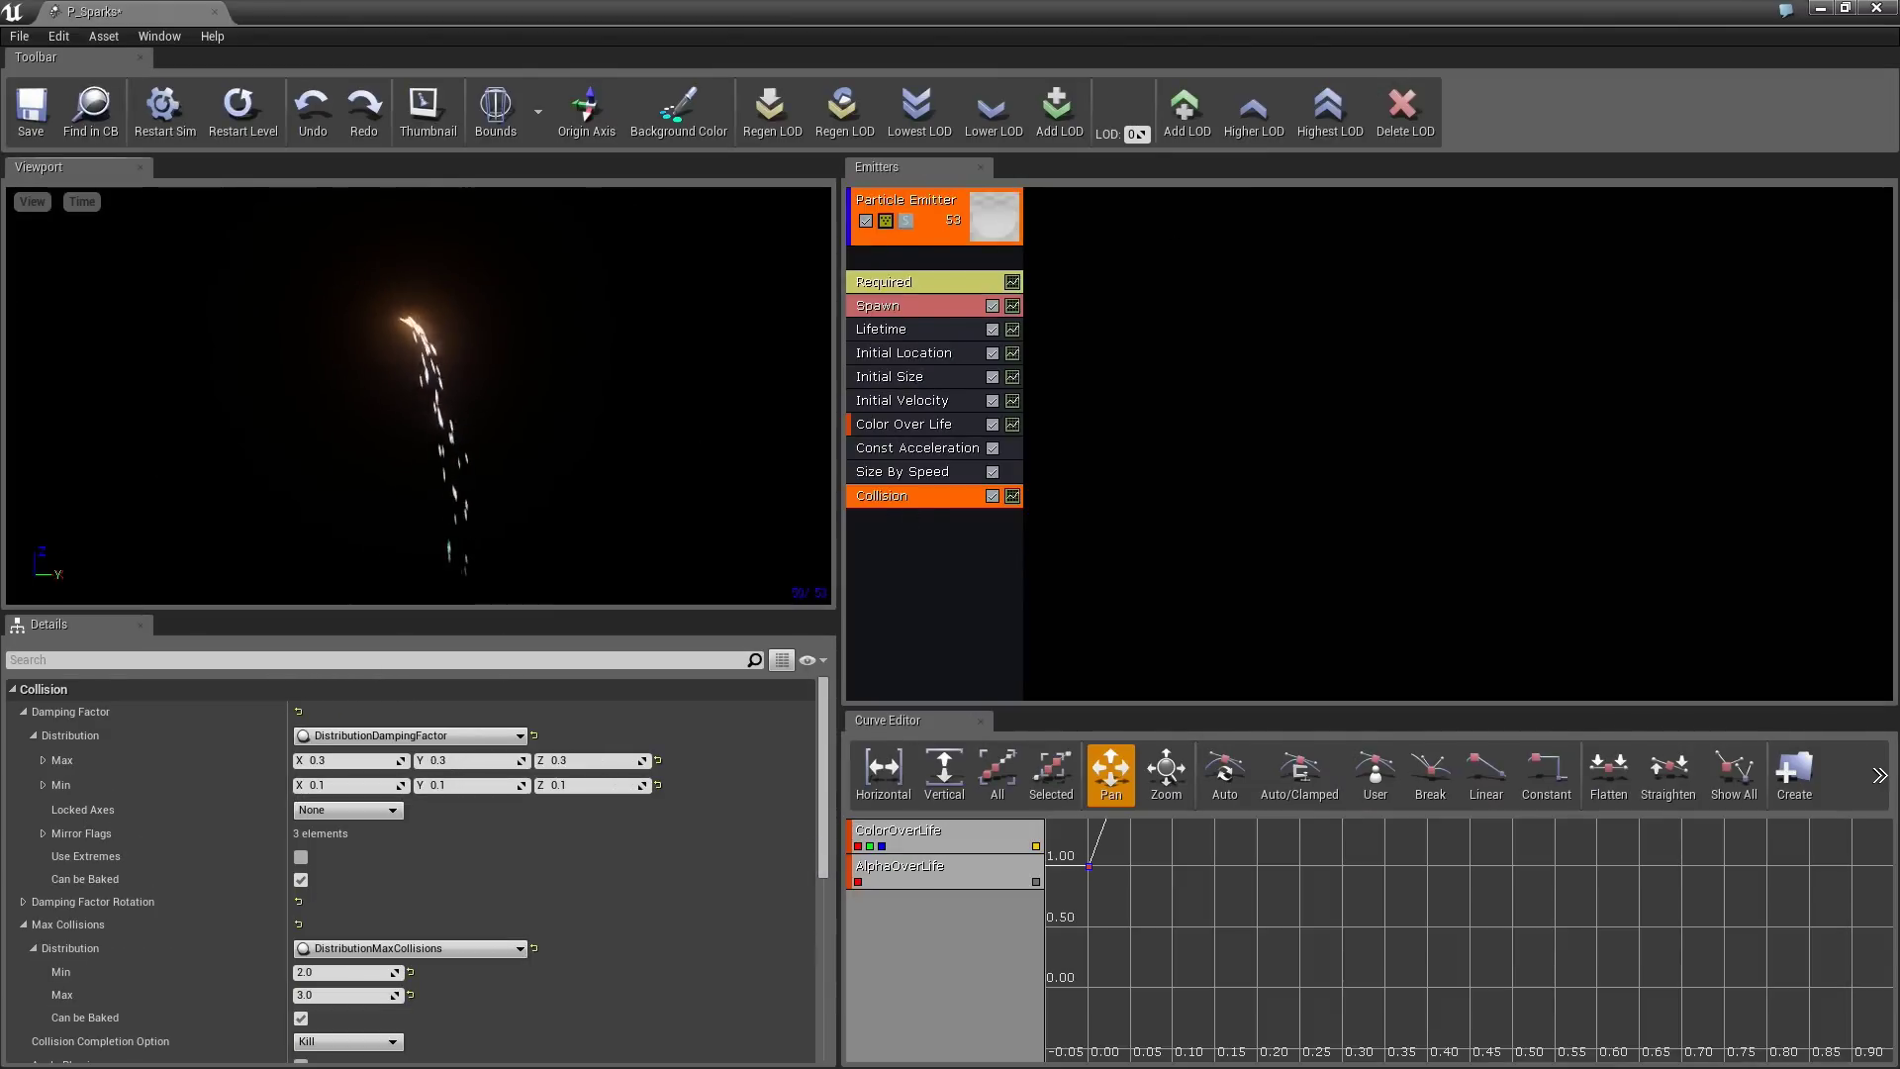
pyautogui.moveTo(839, 598); pyautogui.dragTo(494, 592)
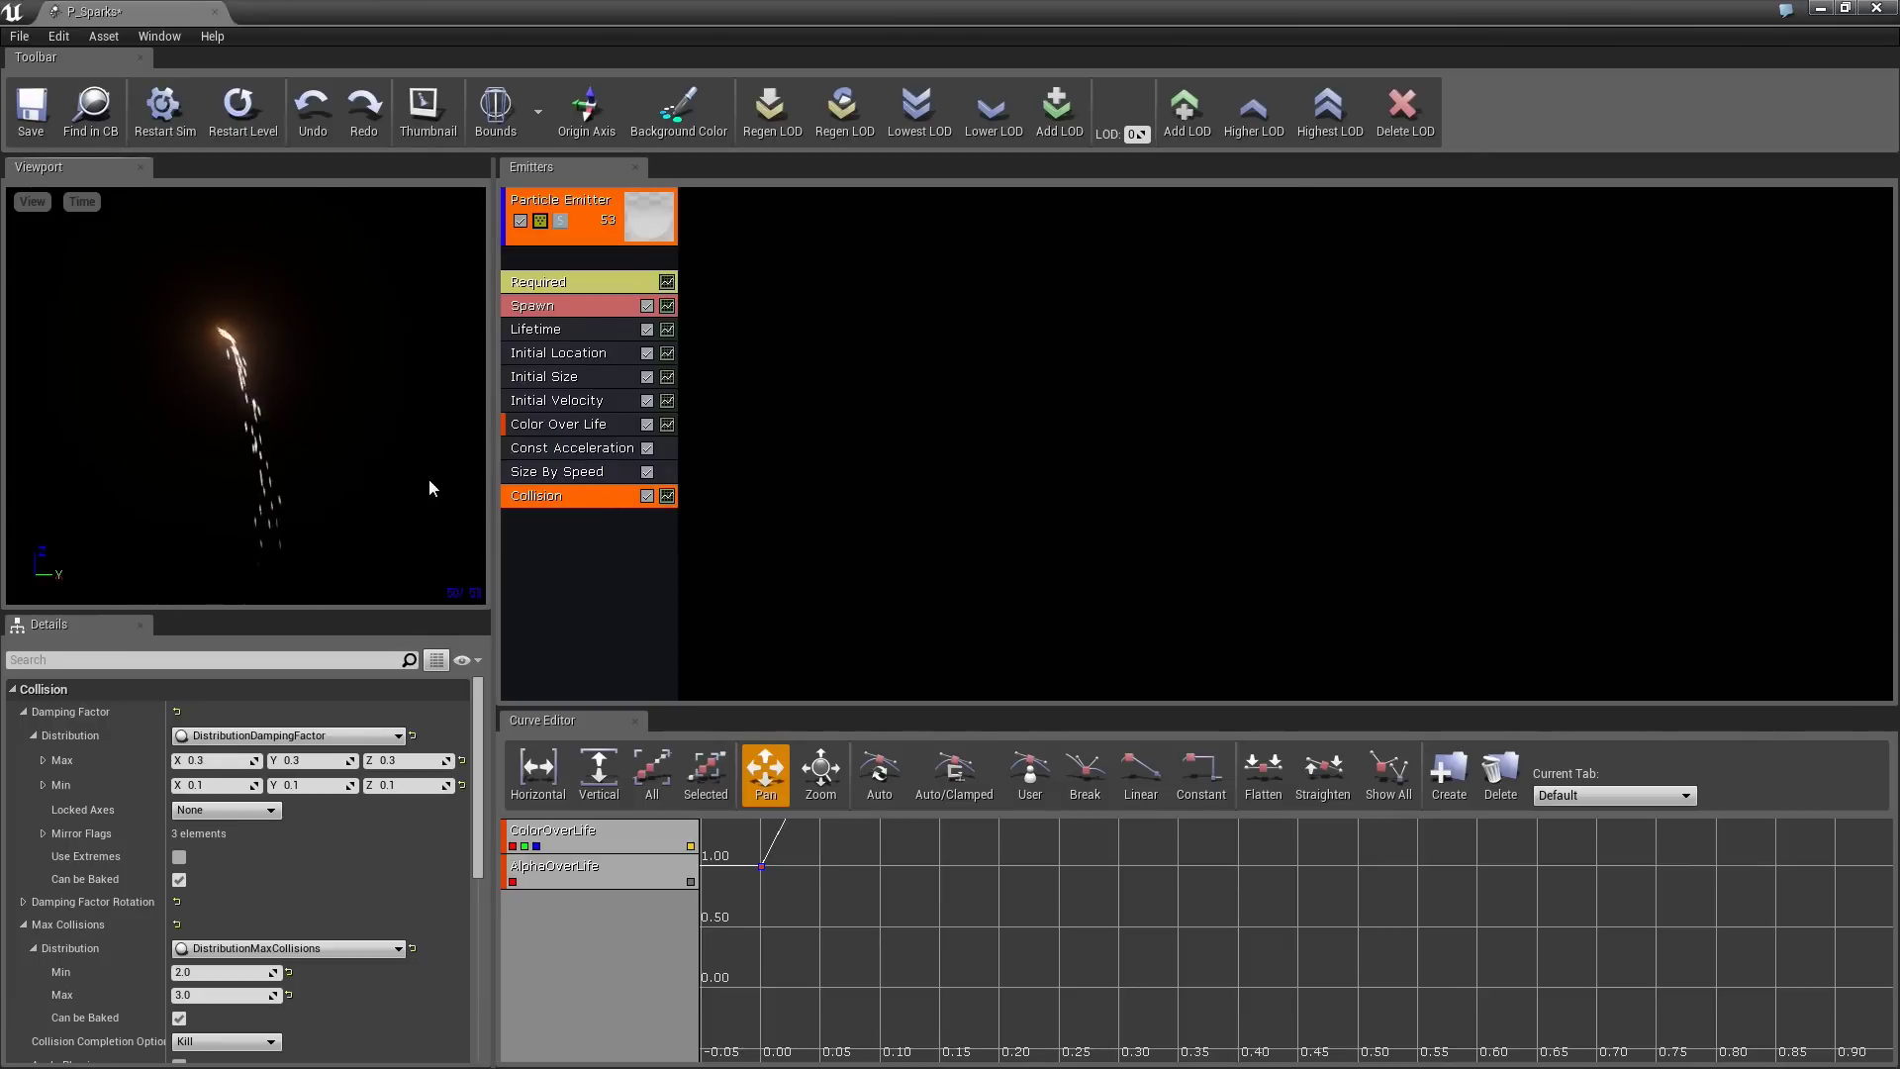
# - Restore the Cascade window over the level and widen the Content Browser to check P_Sparks' thumbnail
pyautogui.moveTo(560, 18); pyautogui.dragTo(1493, 75)
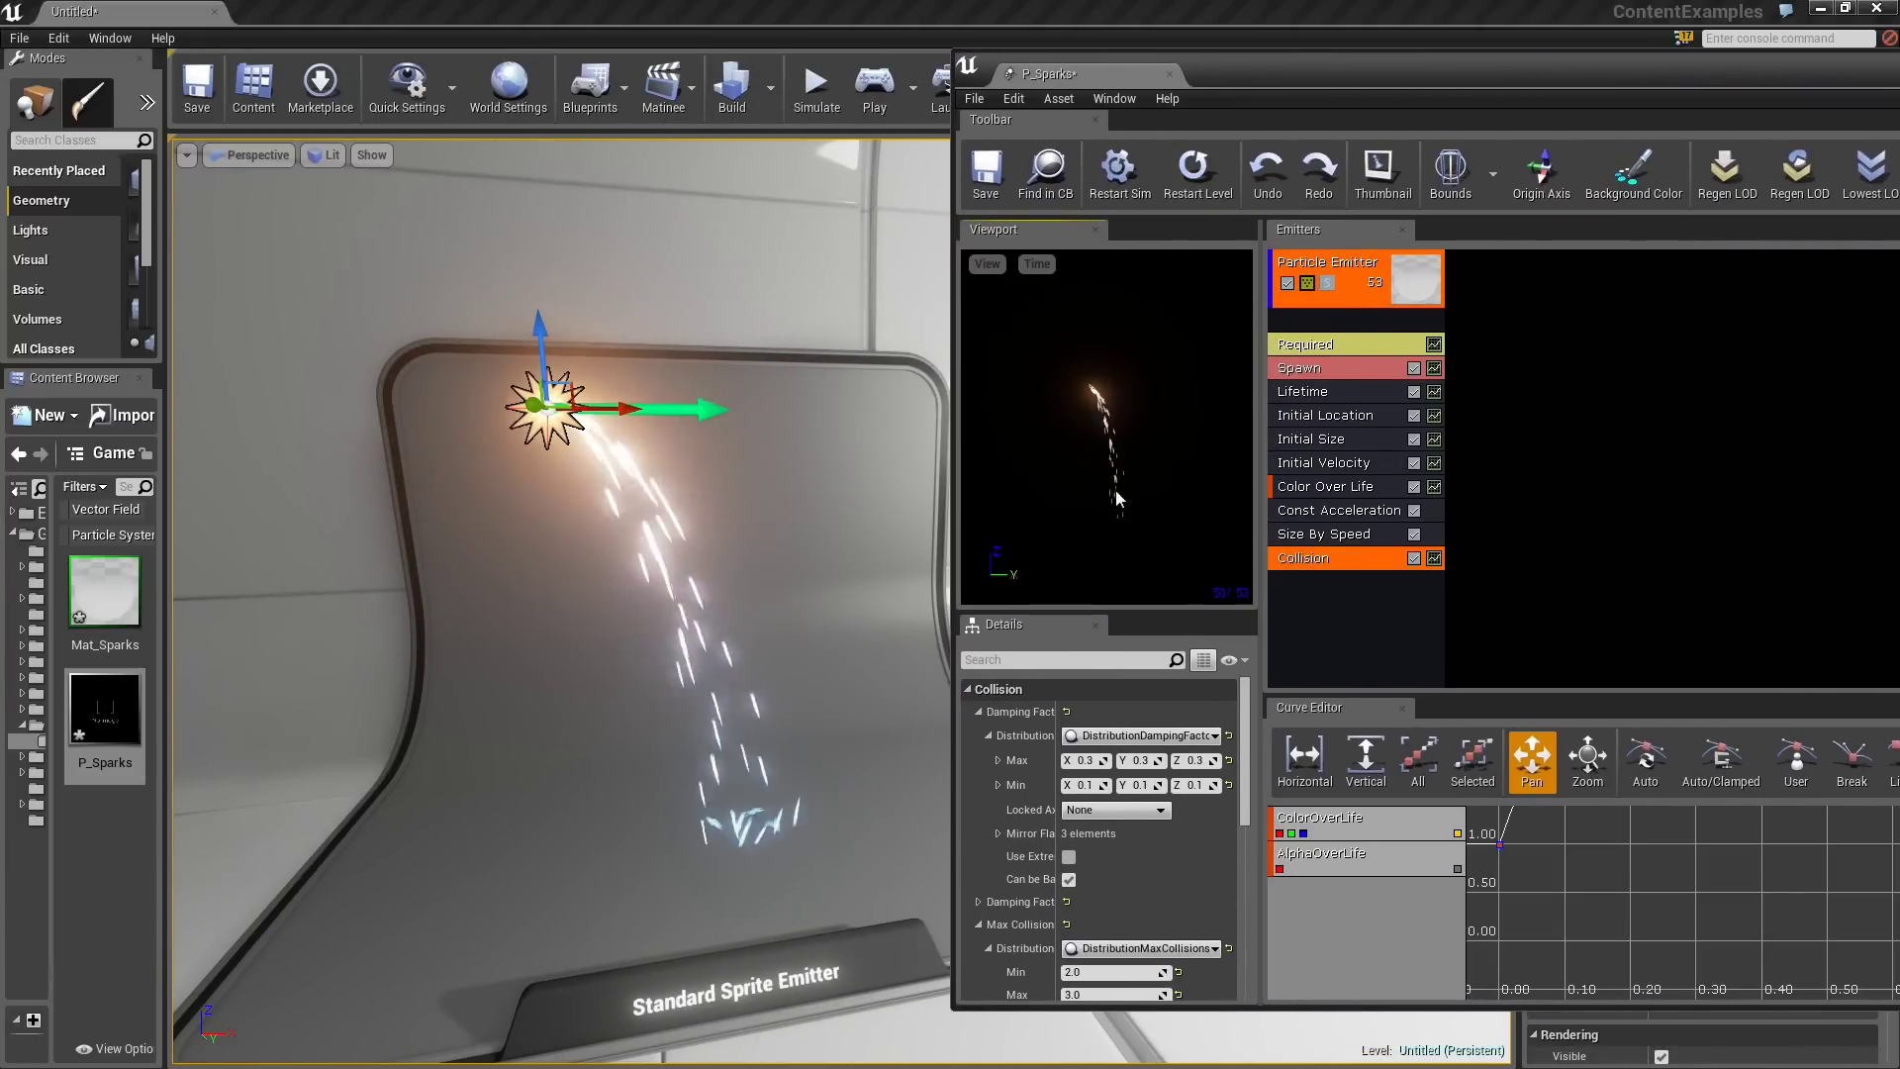
pyautogui.doubleClick(1409, 75)
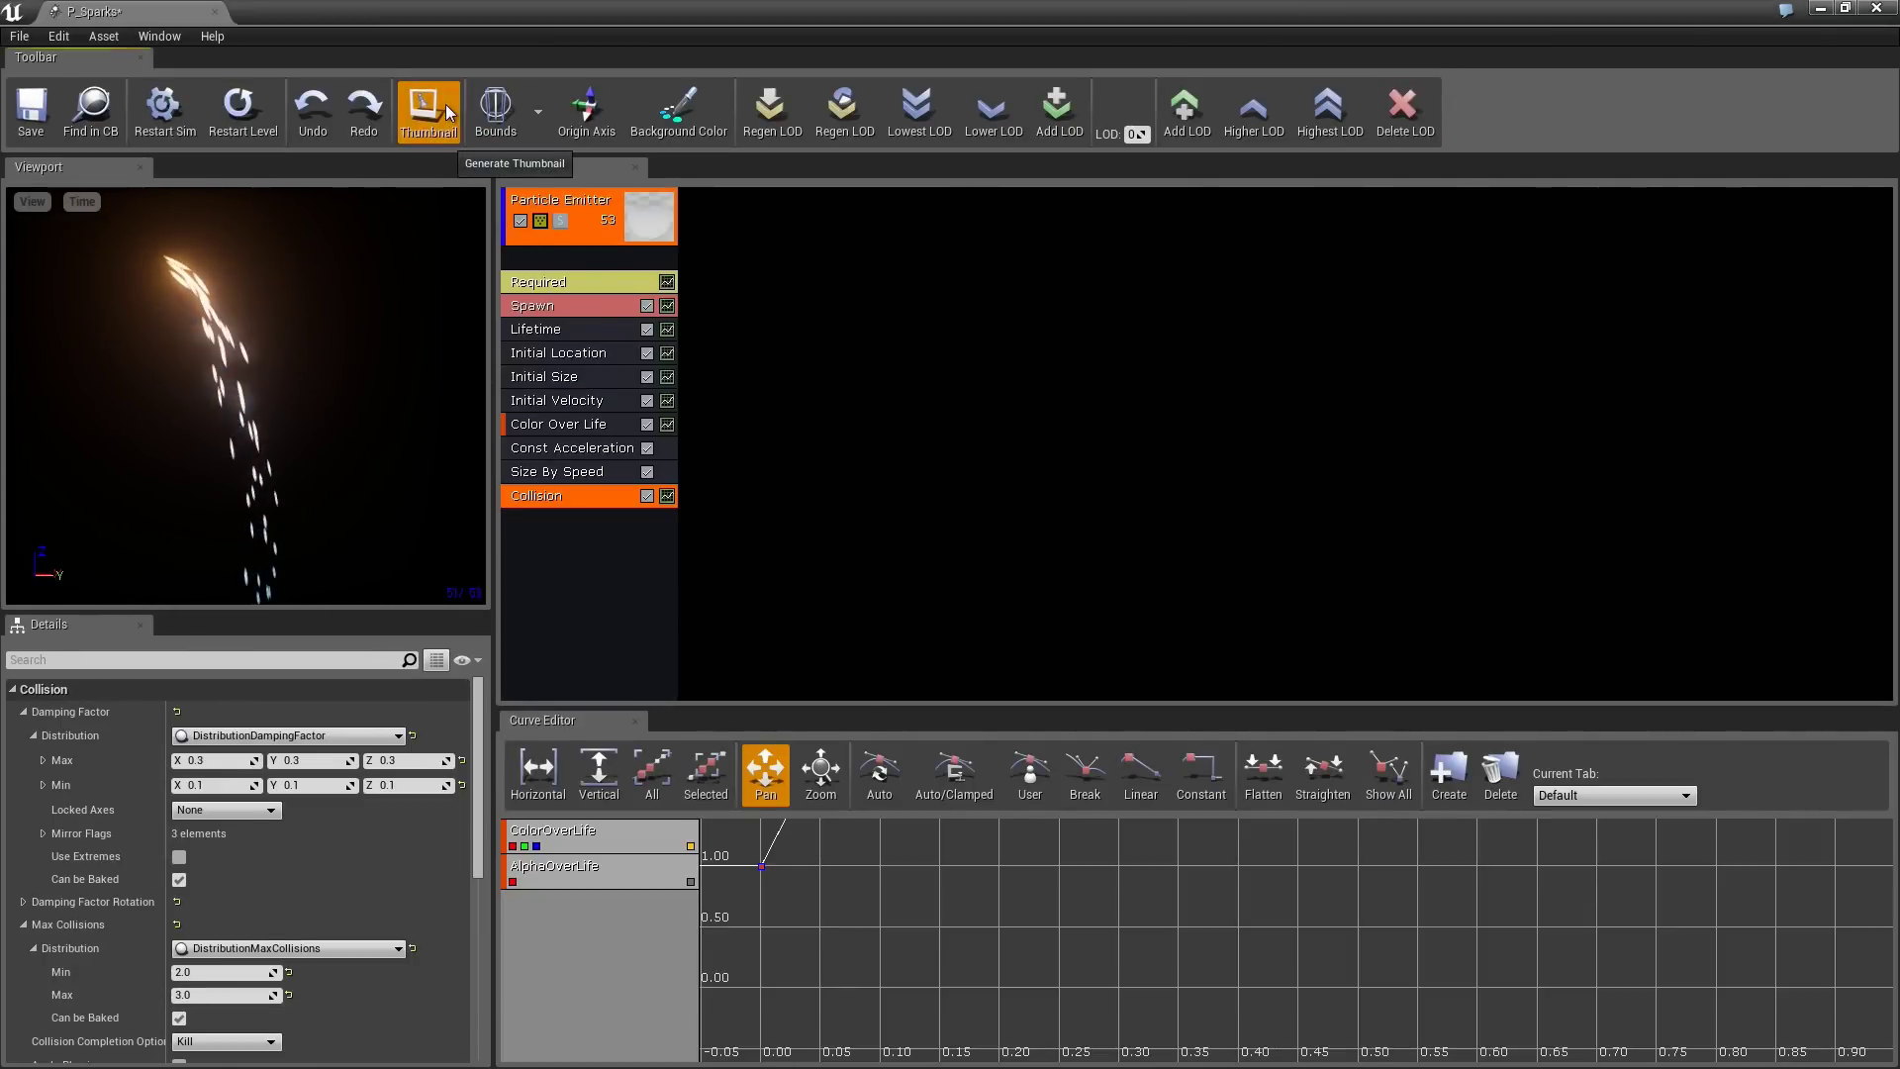
pyautogui.doubleClick(483, 18)
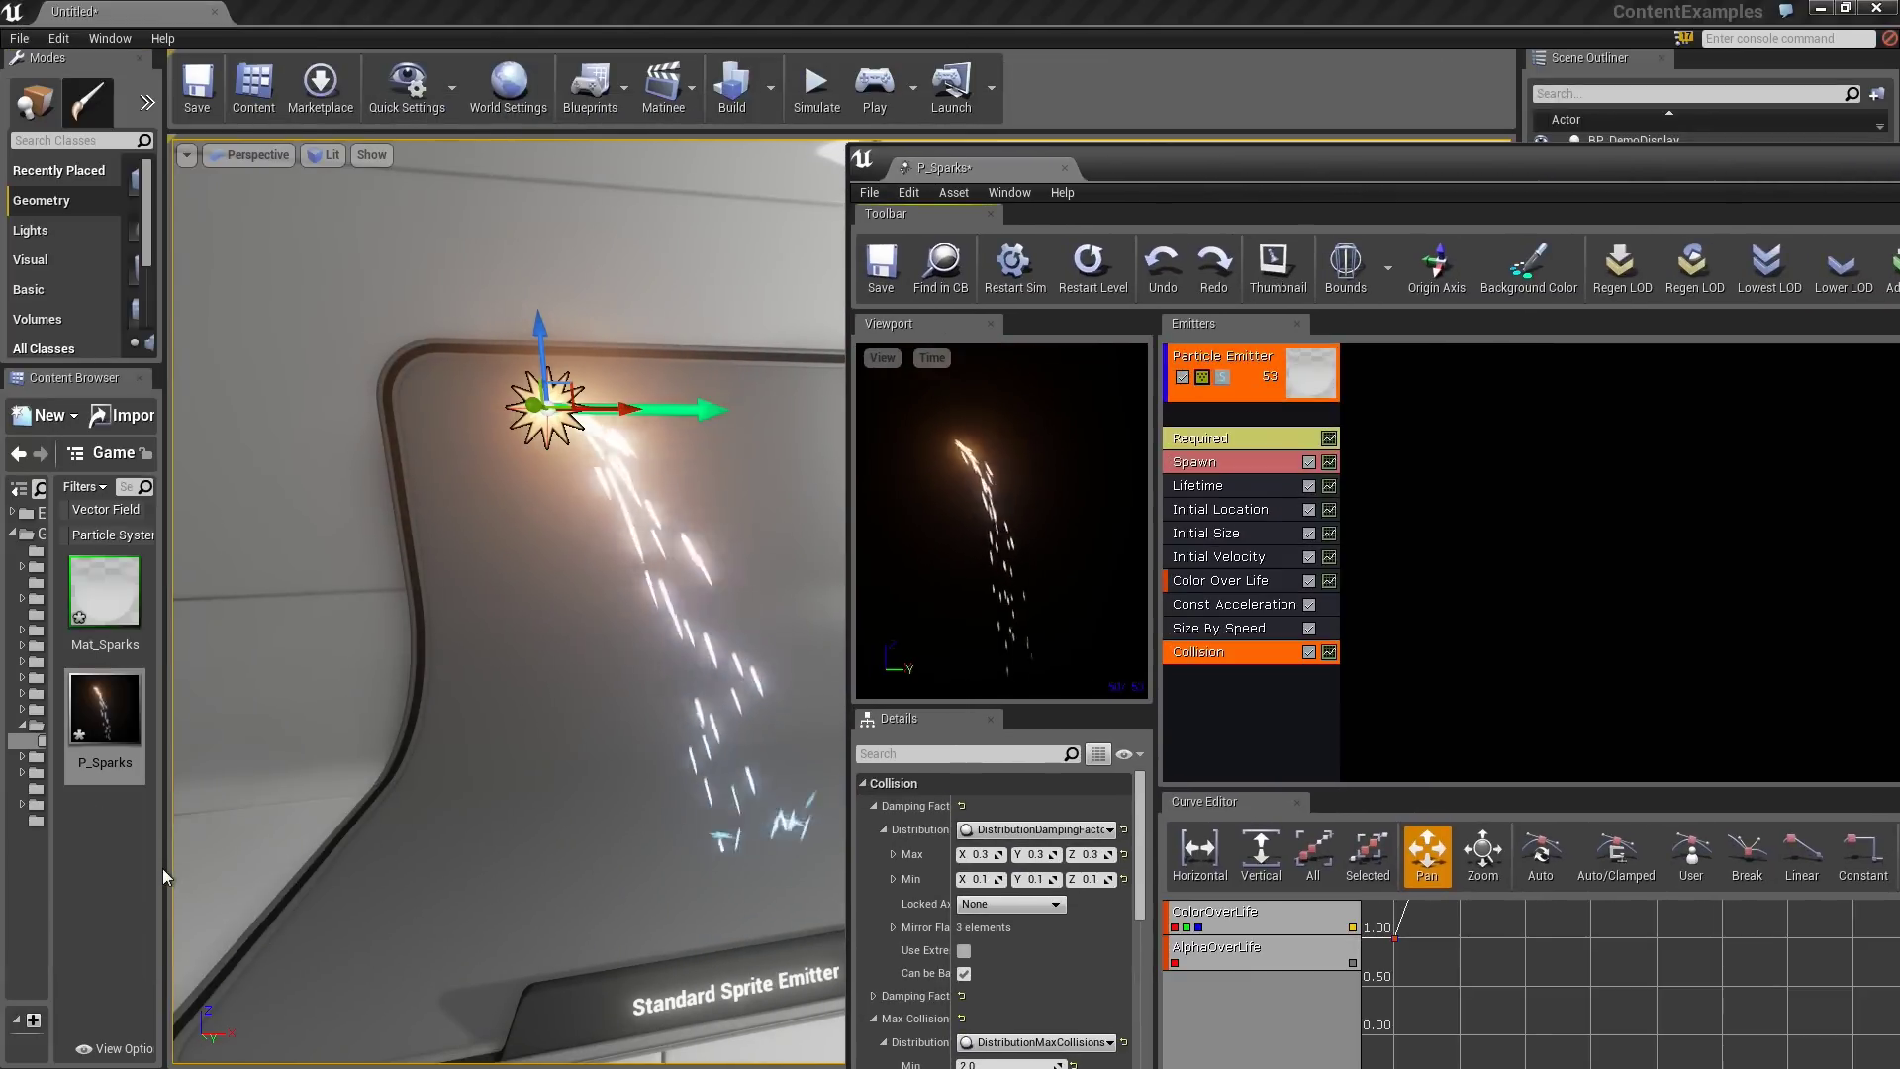
pyautogui.moveTo(163, 878); pyautogui.dragTo(305, 878)
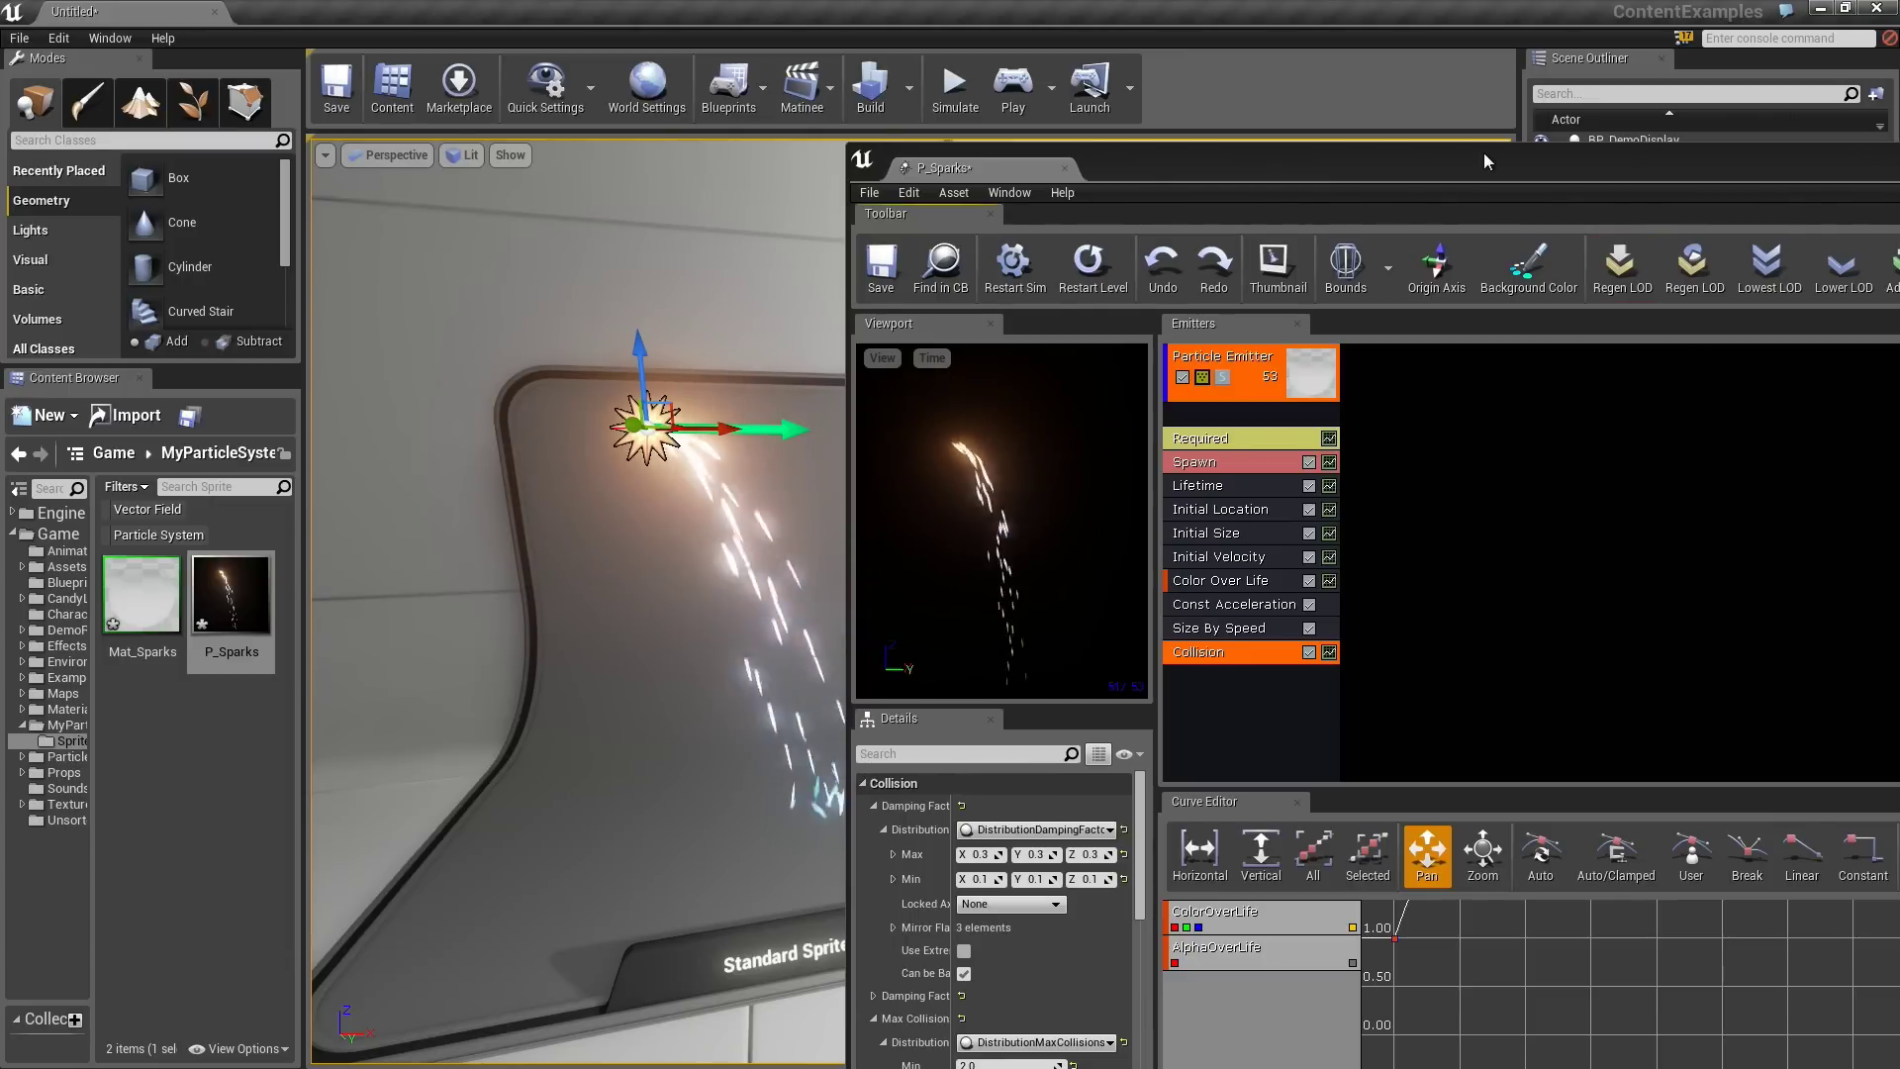
pyautogui.moveTo(1486, 157); pyautogui.dragTo(996, 114)
# - Add a Light module to the bottom of the sparks emitter's module stack
pyautogui.click(1511, 112)
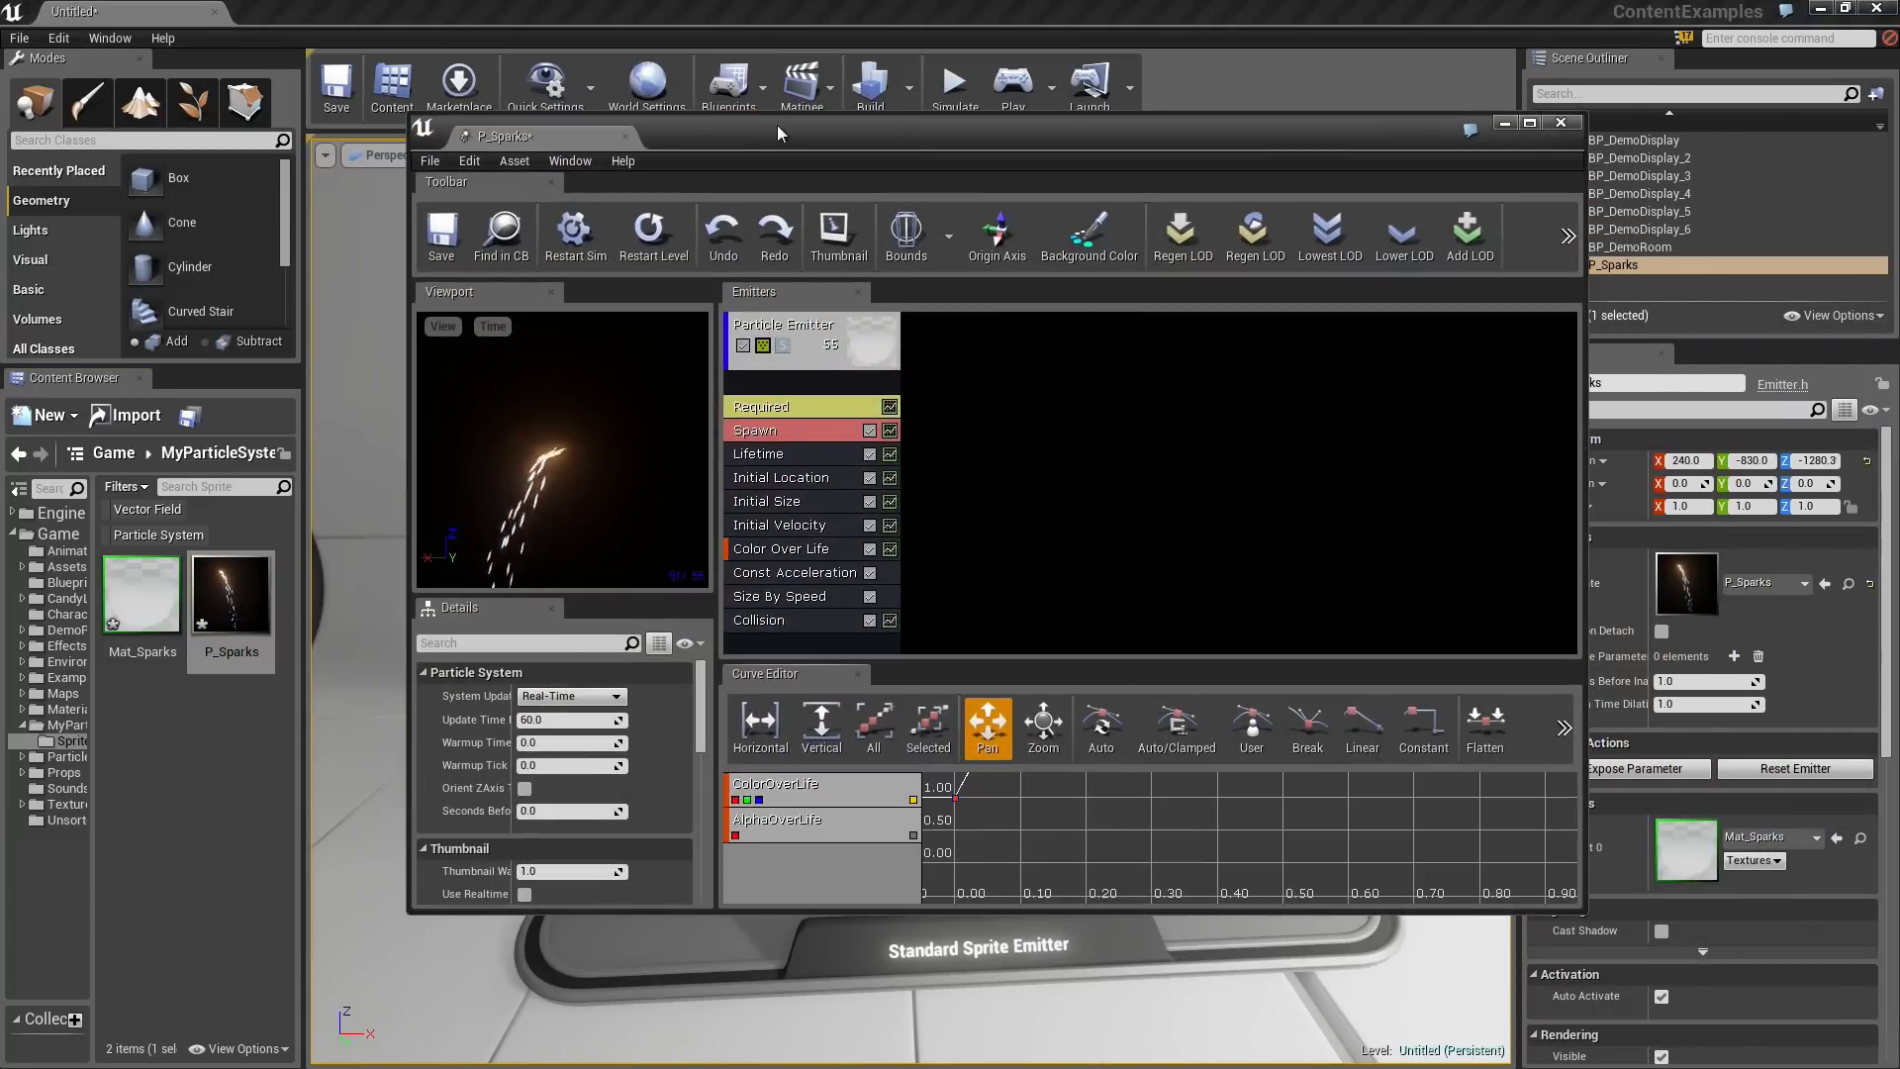
pyautogui.doubleClick(776, 125)
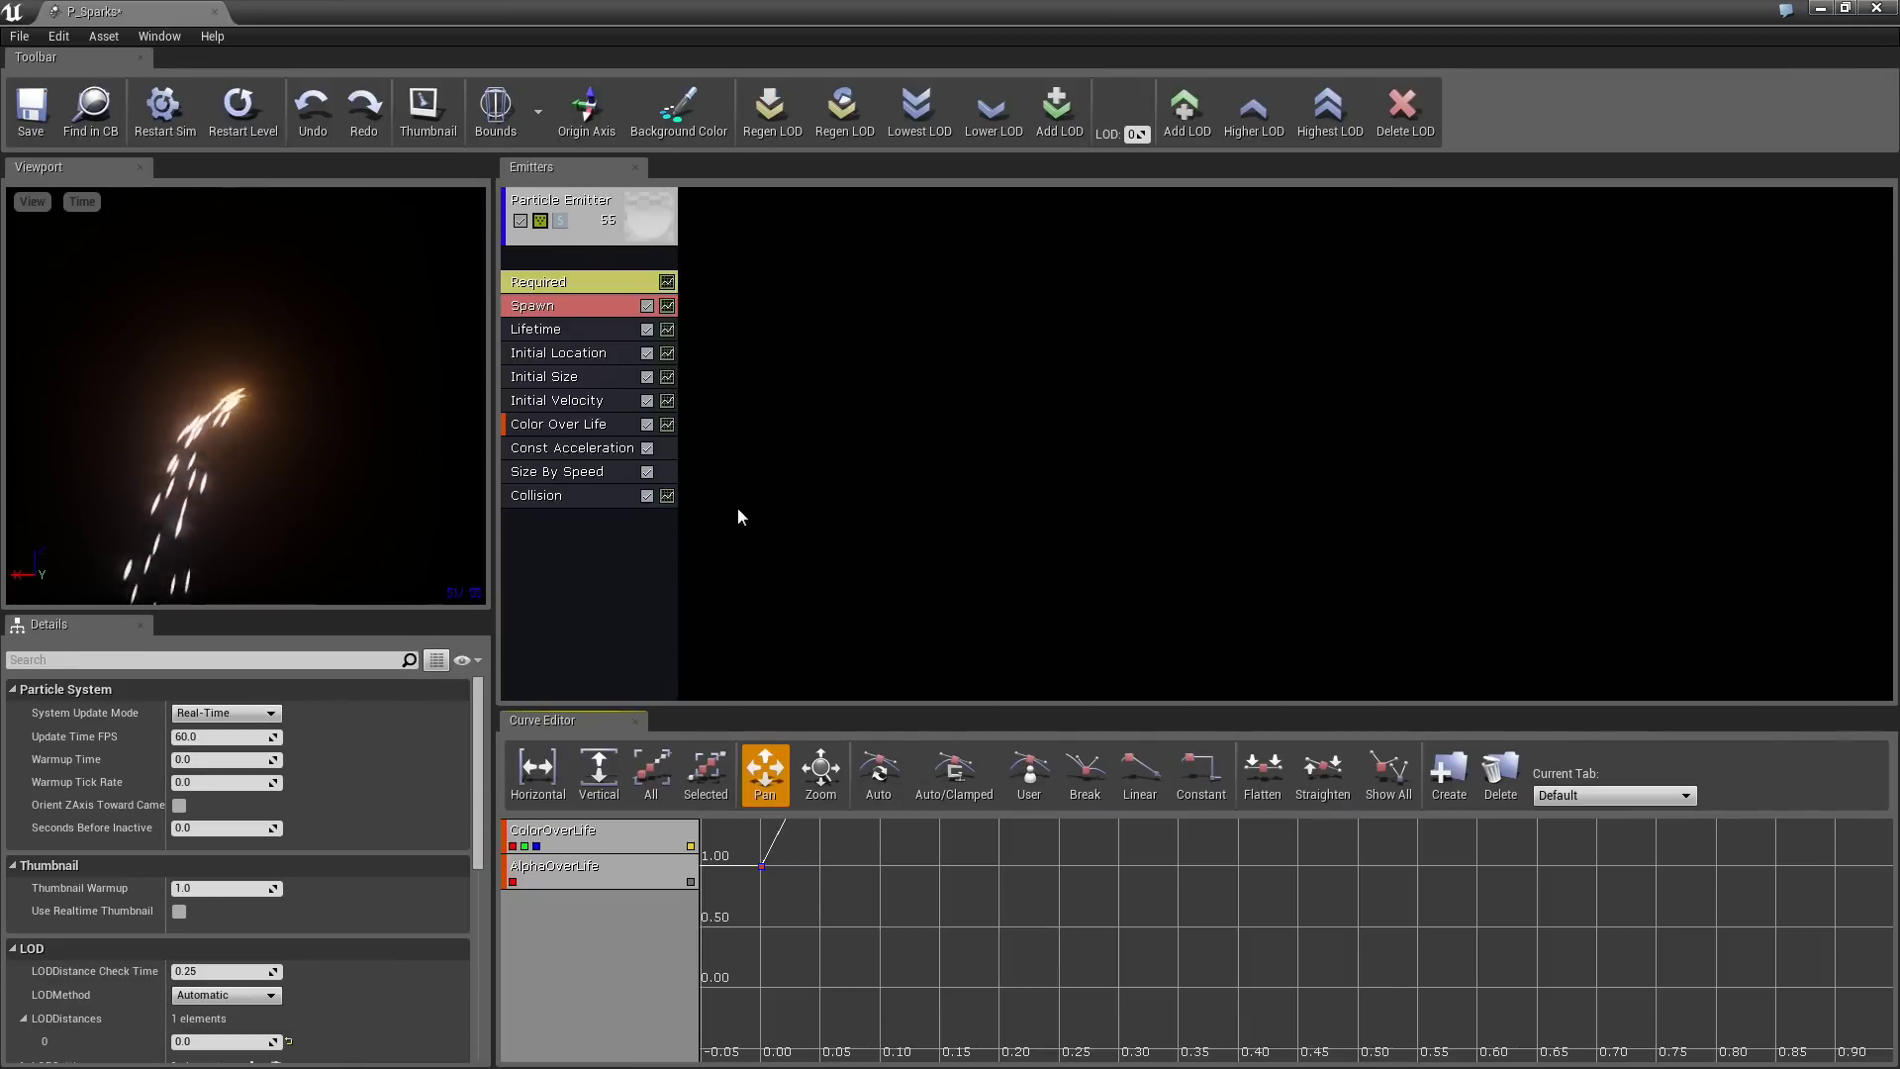
pyautogui.rightClick(570, 532)
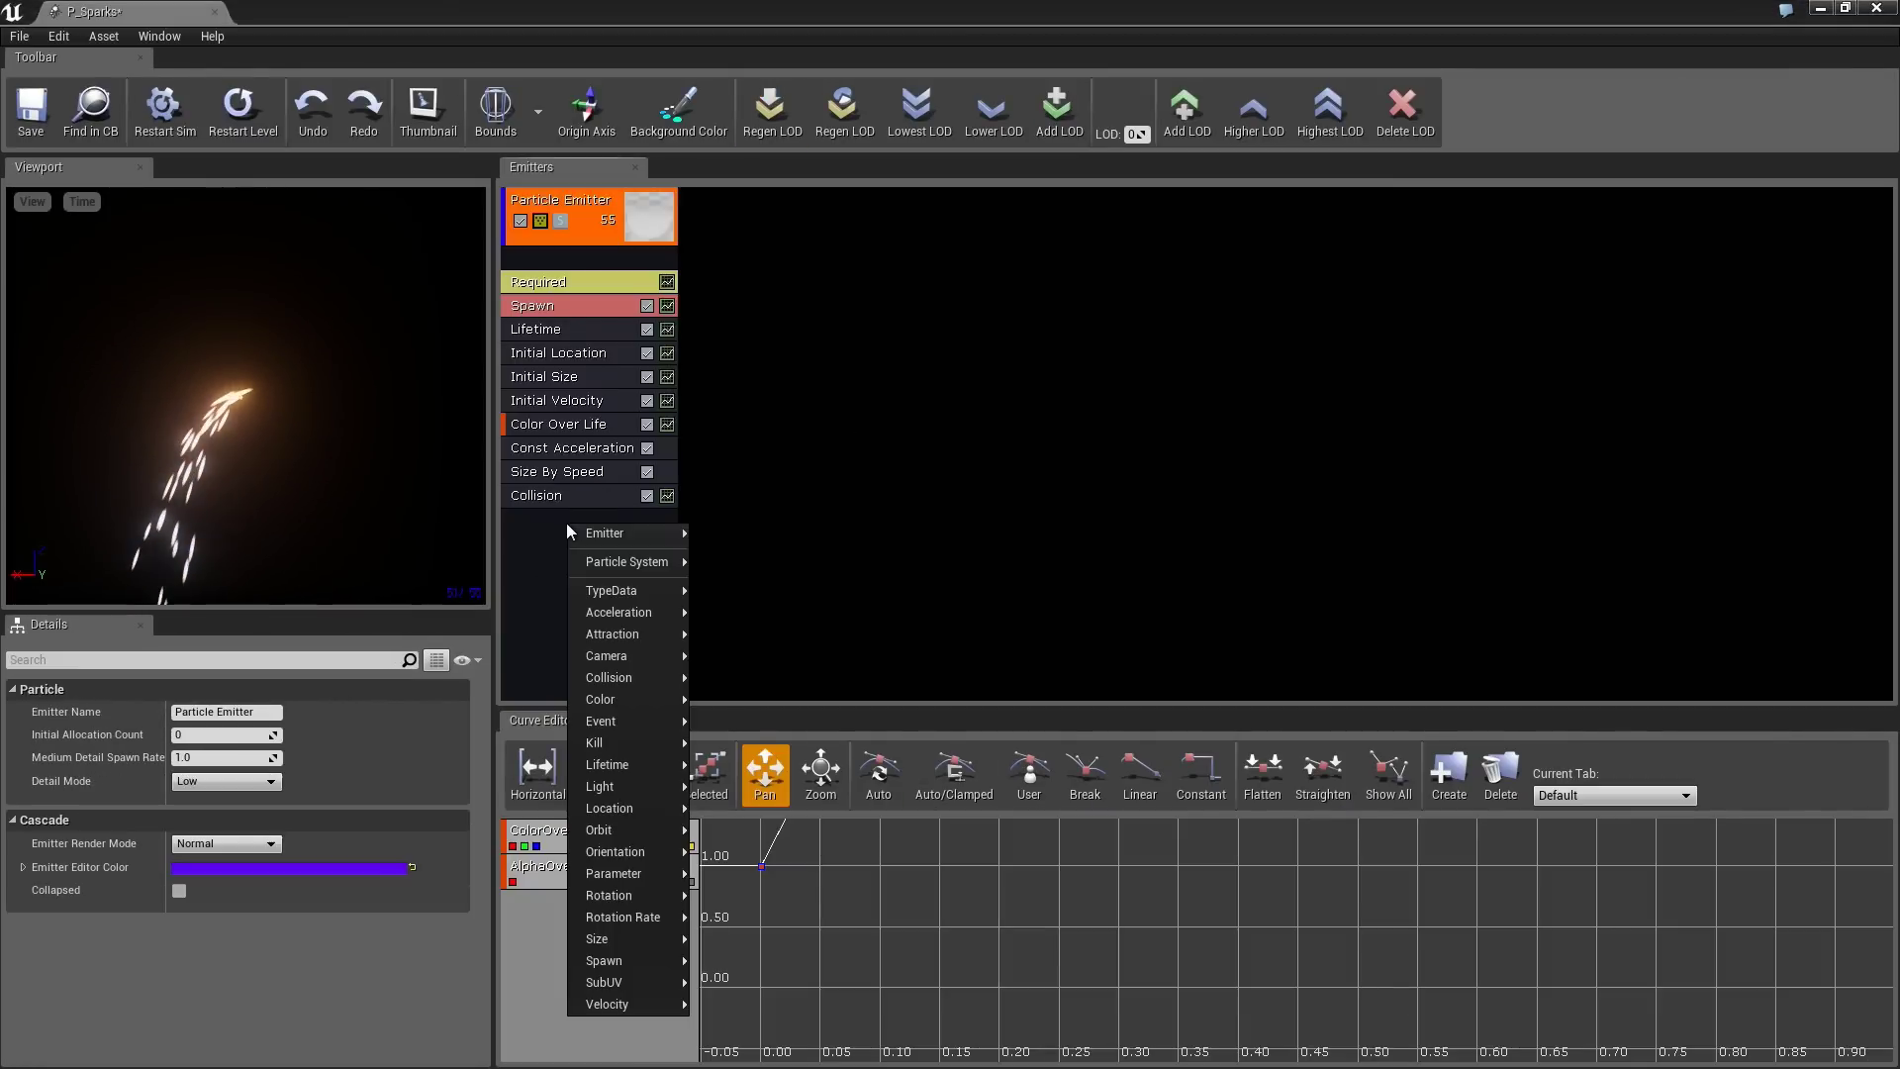
pyautogui.moveTo(570, 532)
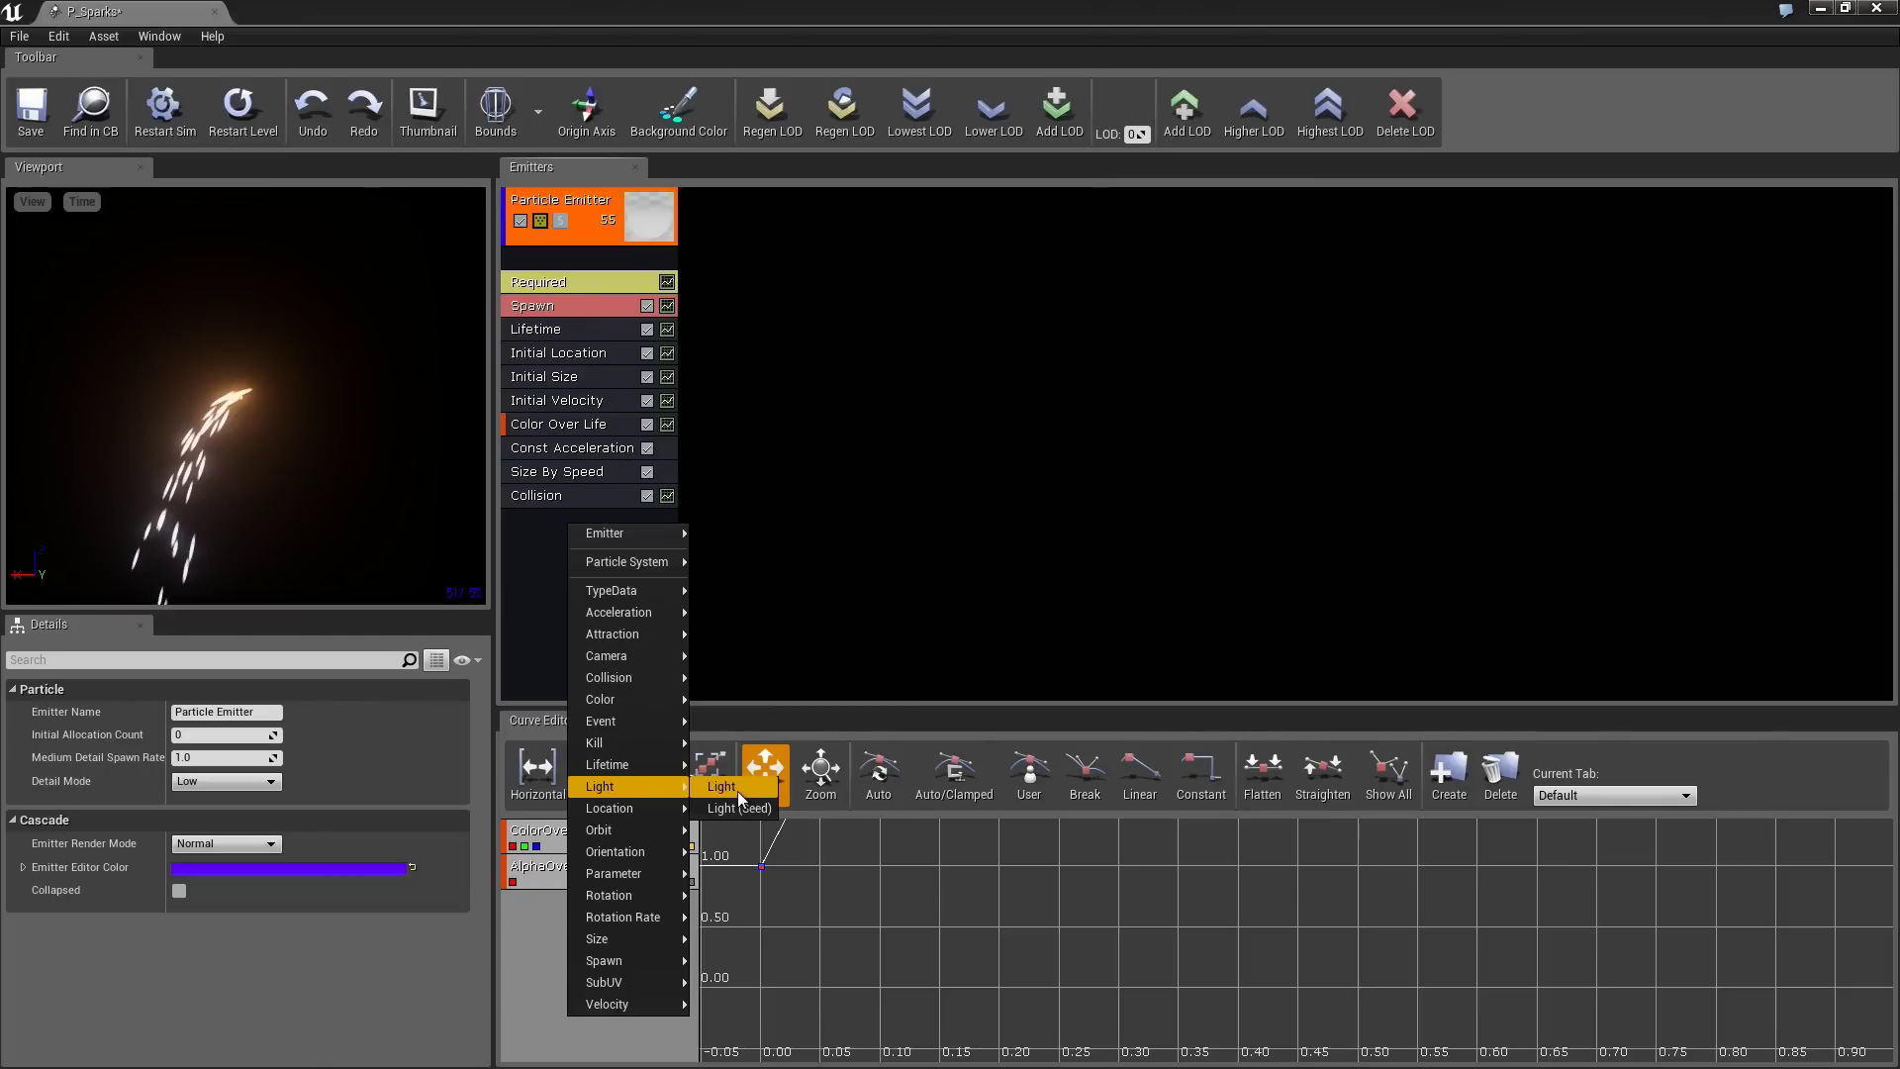
pyautogui.click(738, 788)
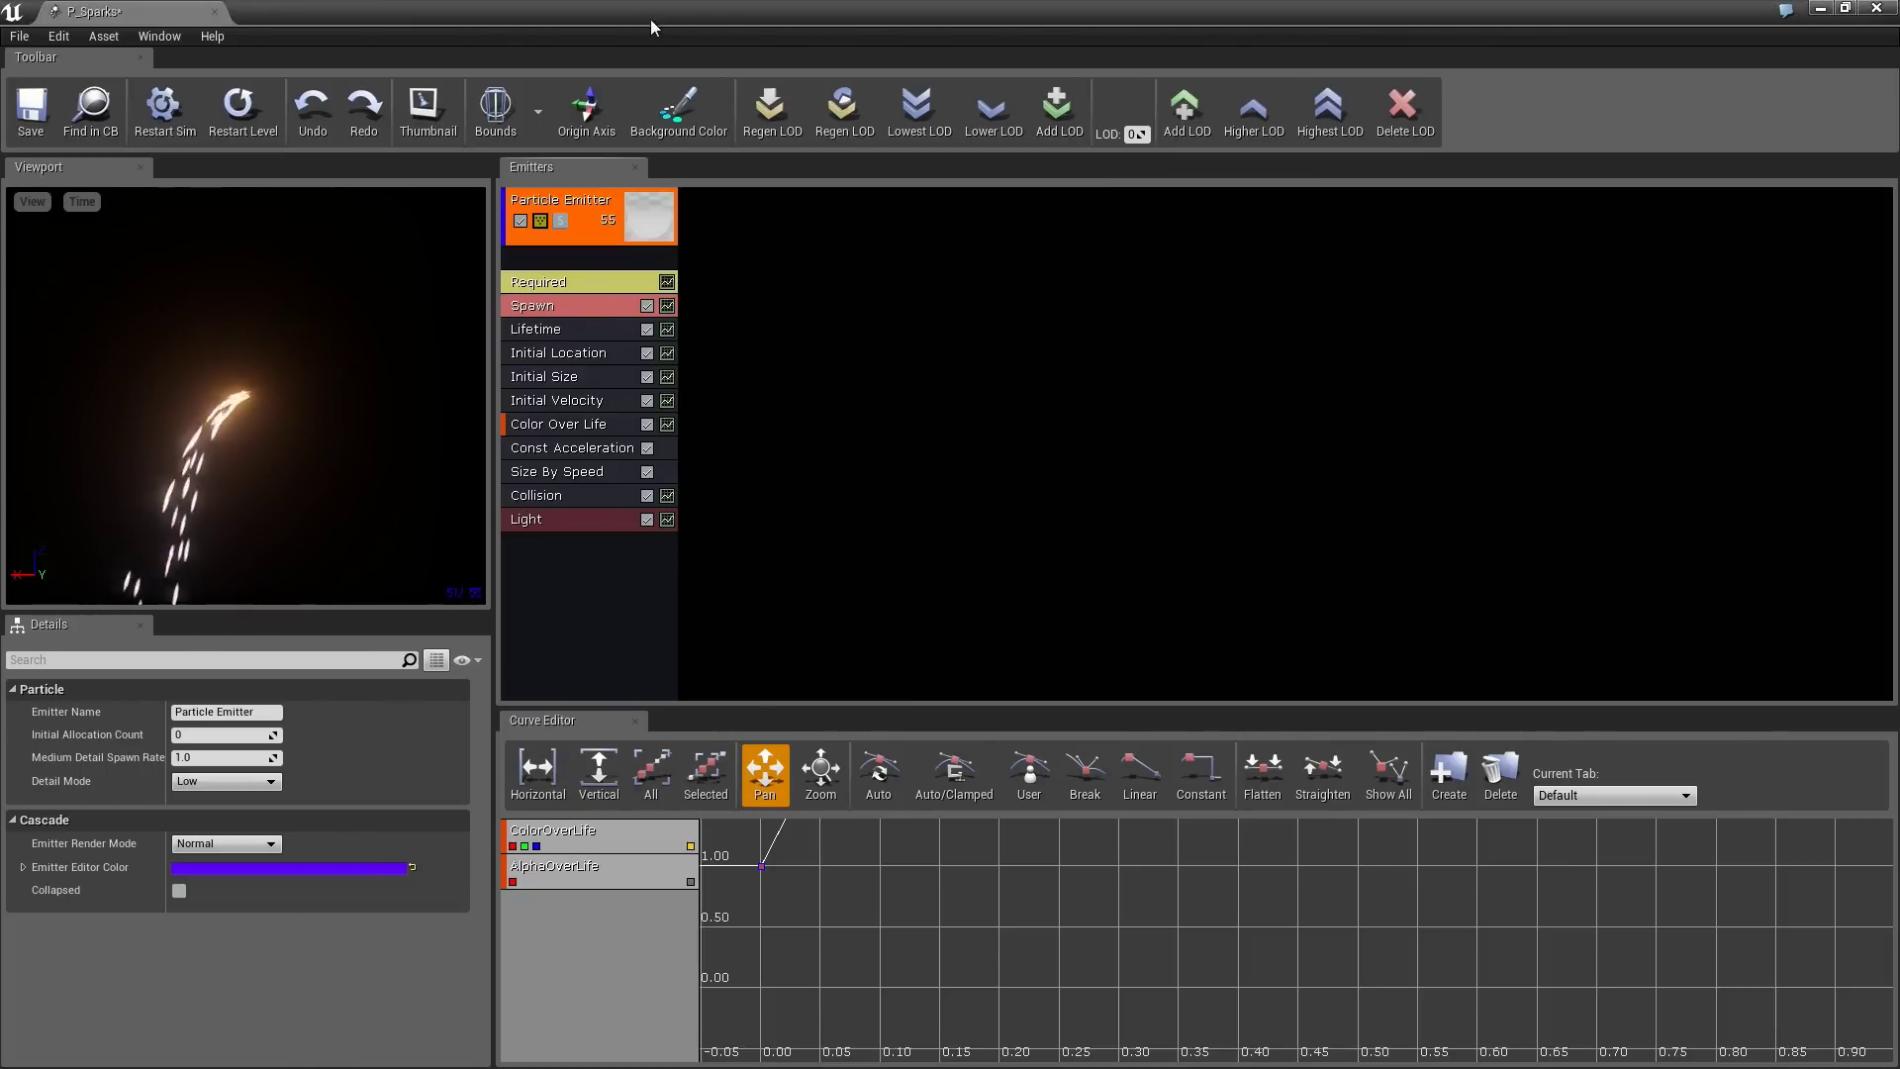
# - Set the Light module's Spawn Fraction to 0.2 so only a fifth of sparks cast light
pyautogui.doubleClick(713, 8)
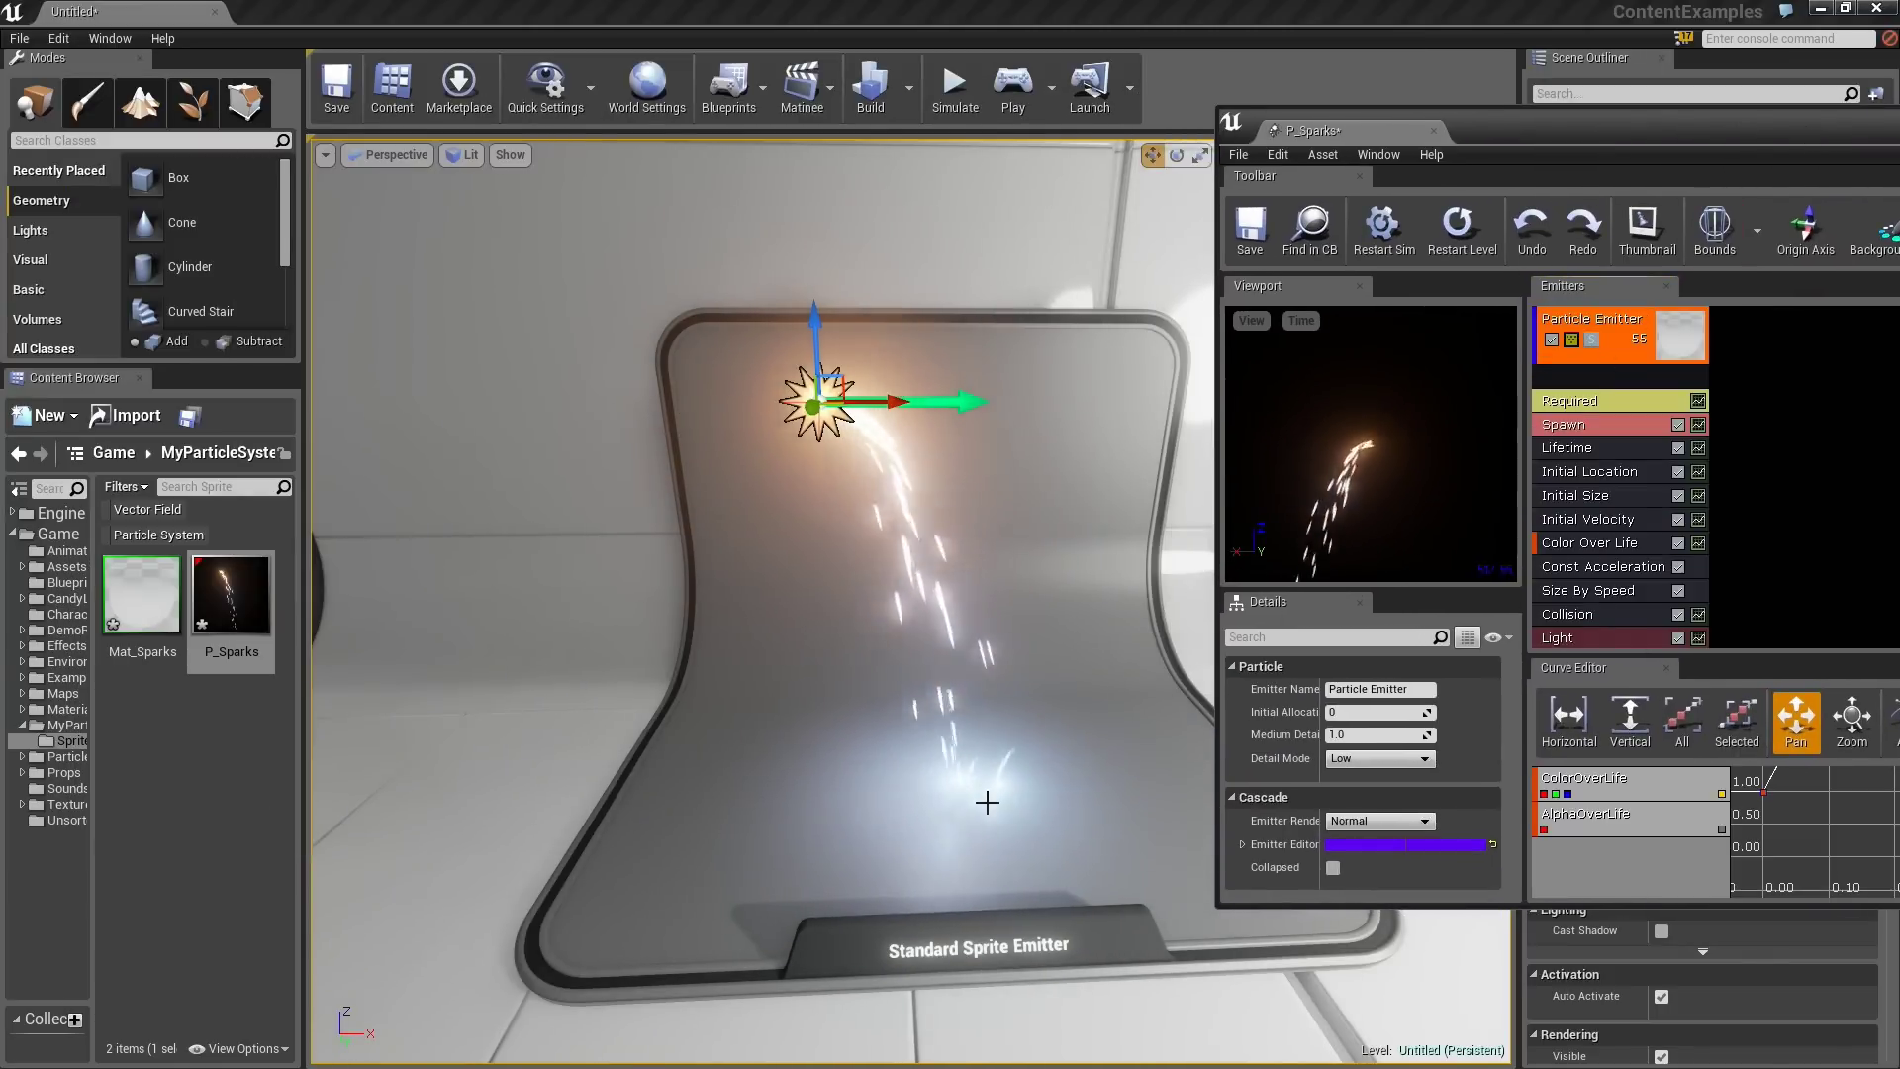
pyautogui.click(1580, 638)
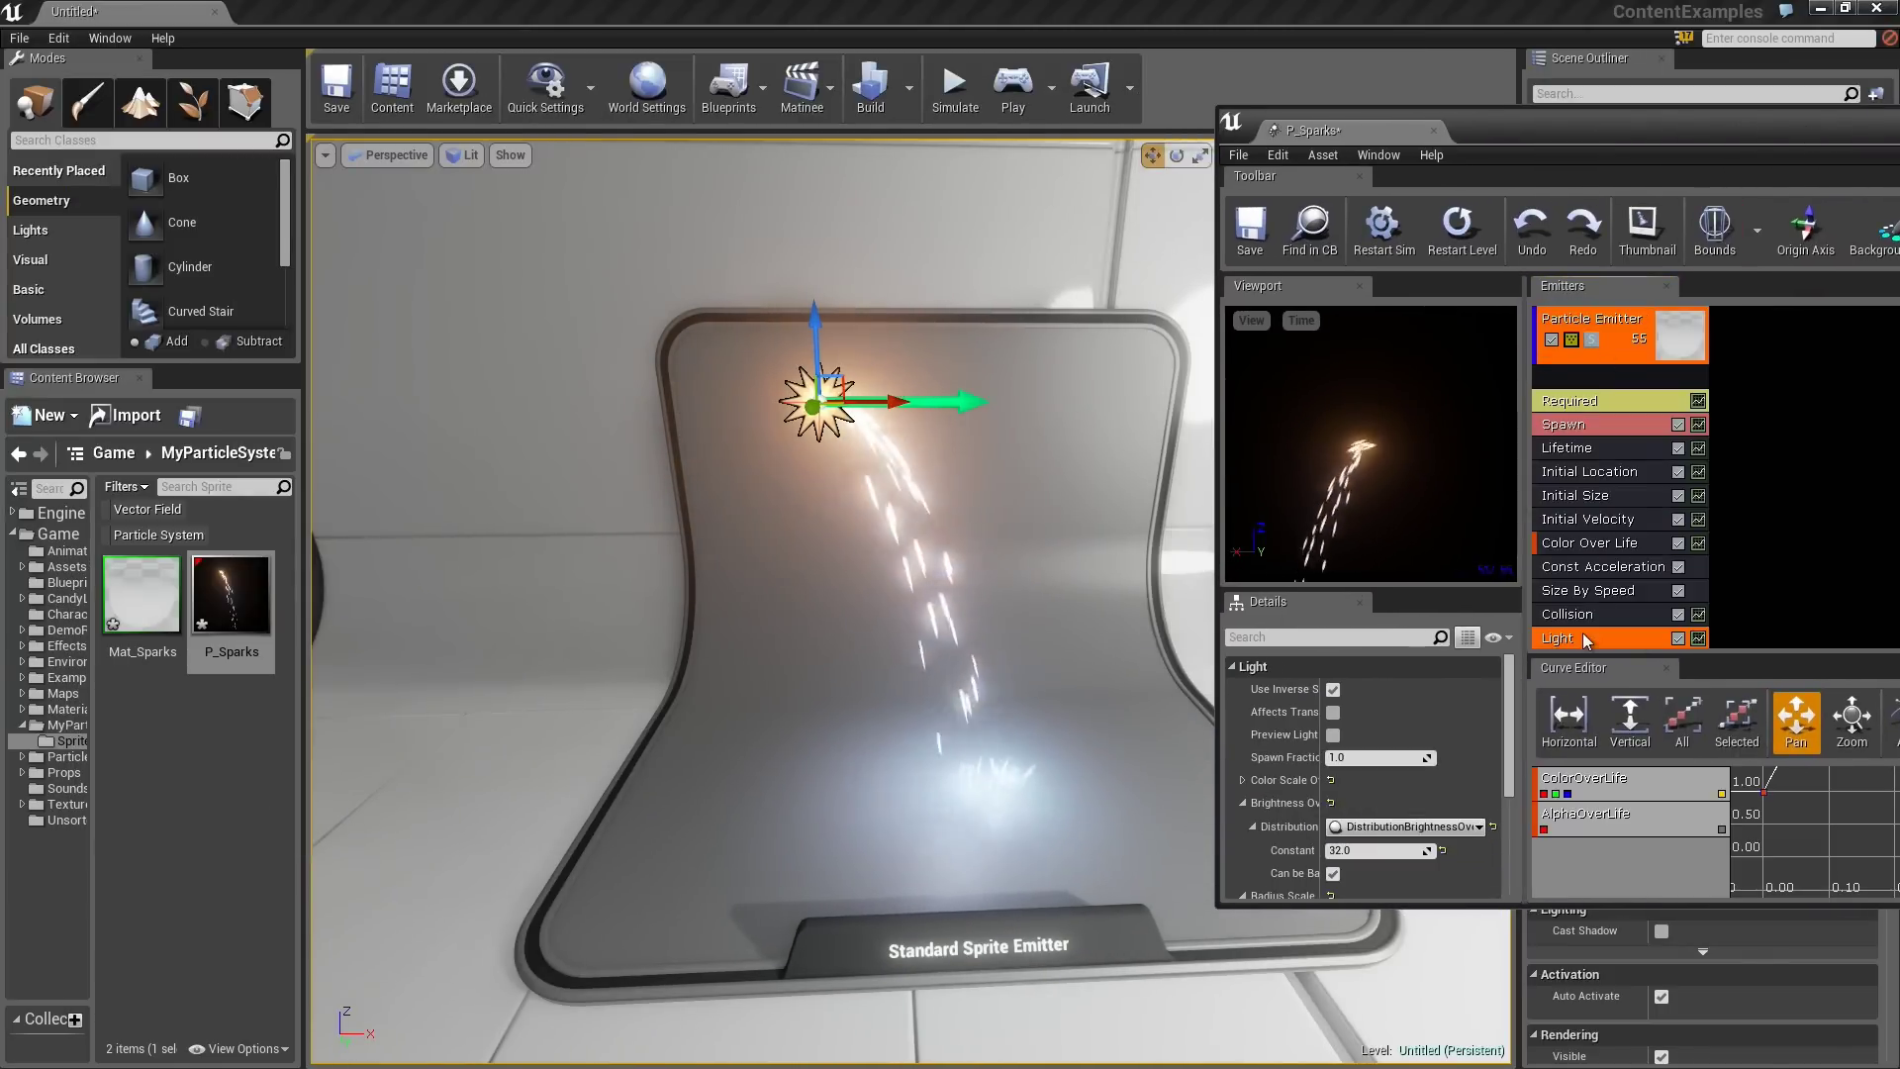
pyautogui.moveTo(1525, 769); pyautogui.dragTo(1688, 769)
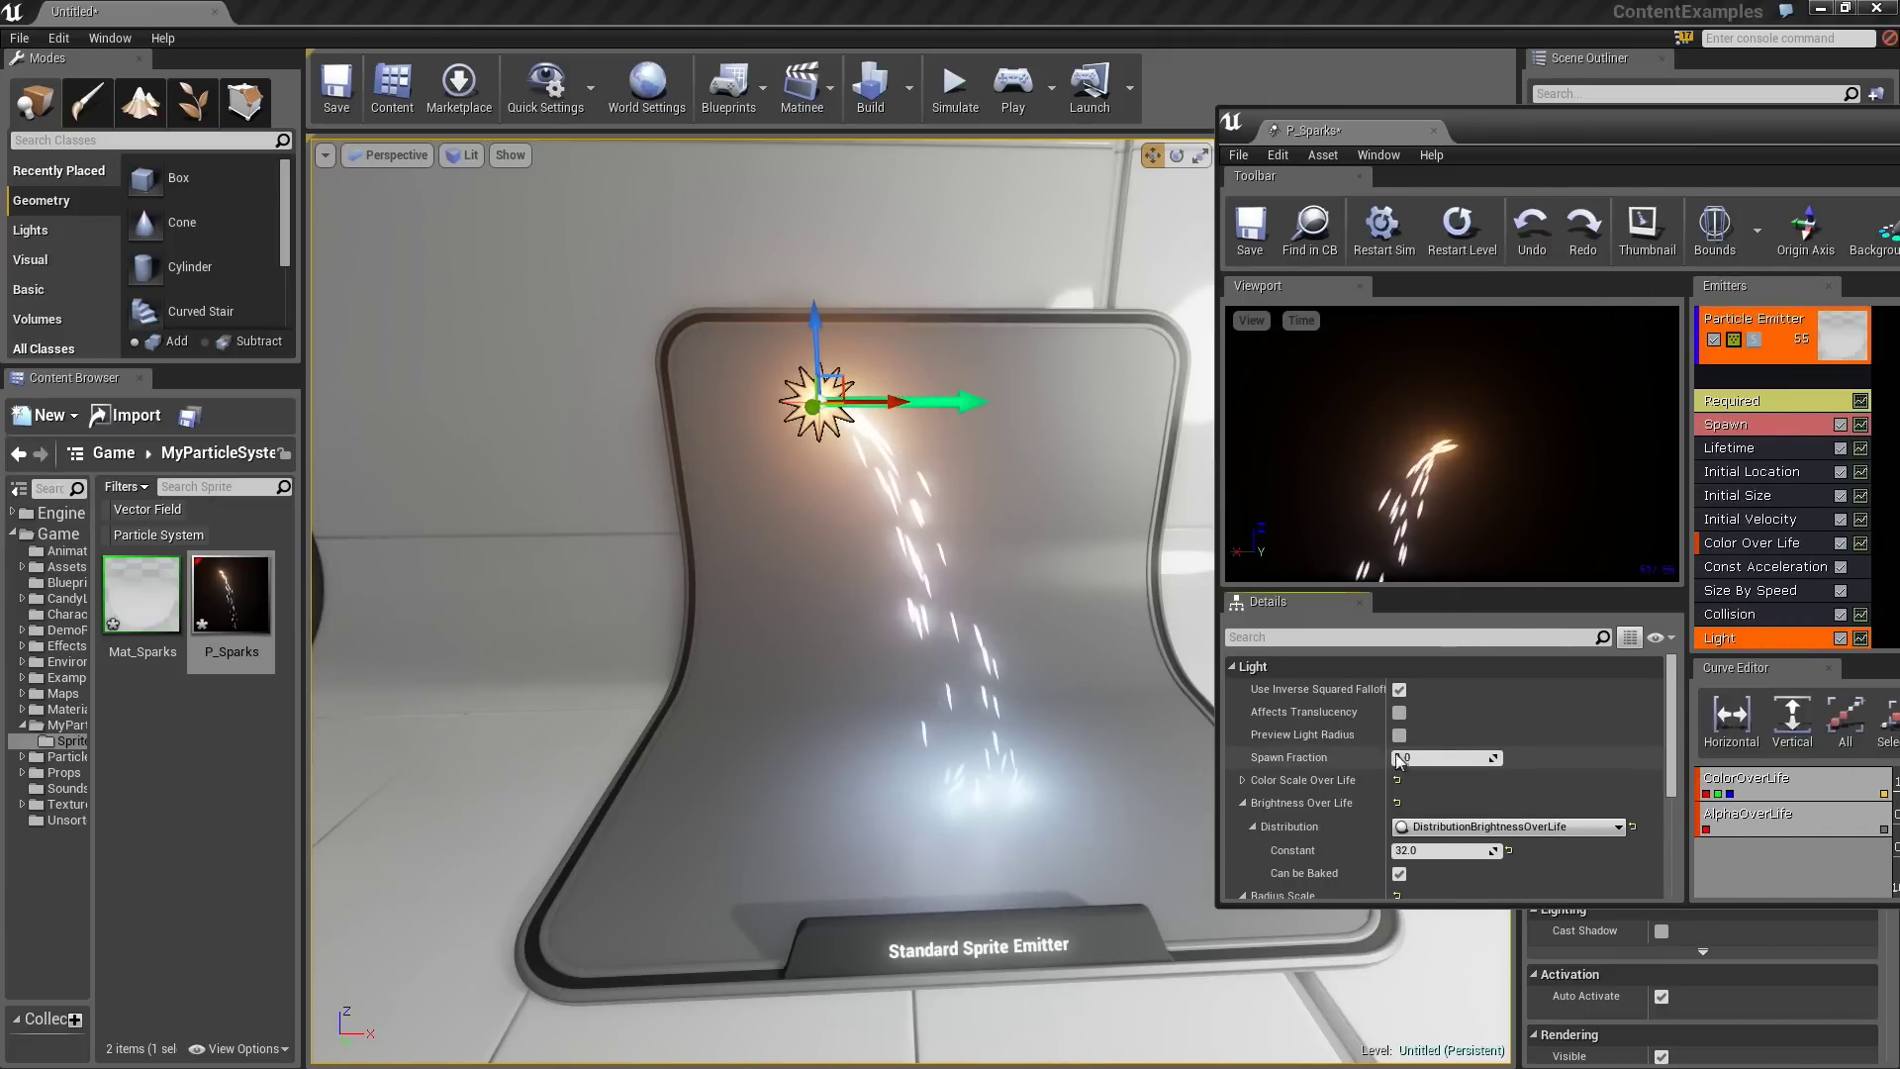
pyautogui.moveTo(1405, 755); pyautogui.dragTo(1438, 756)
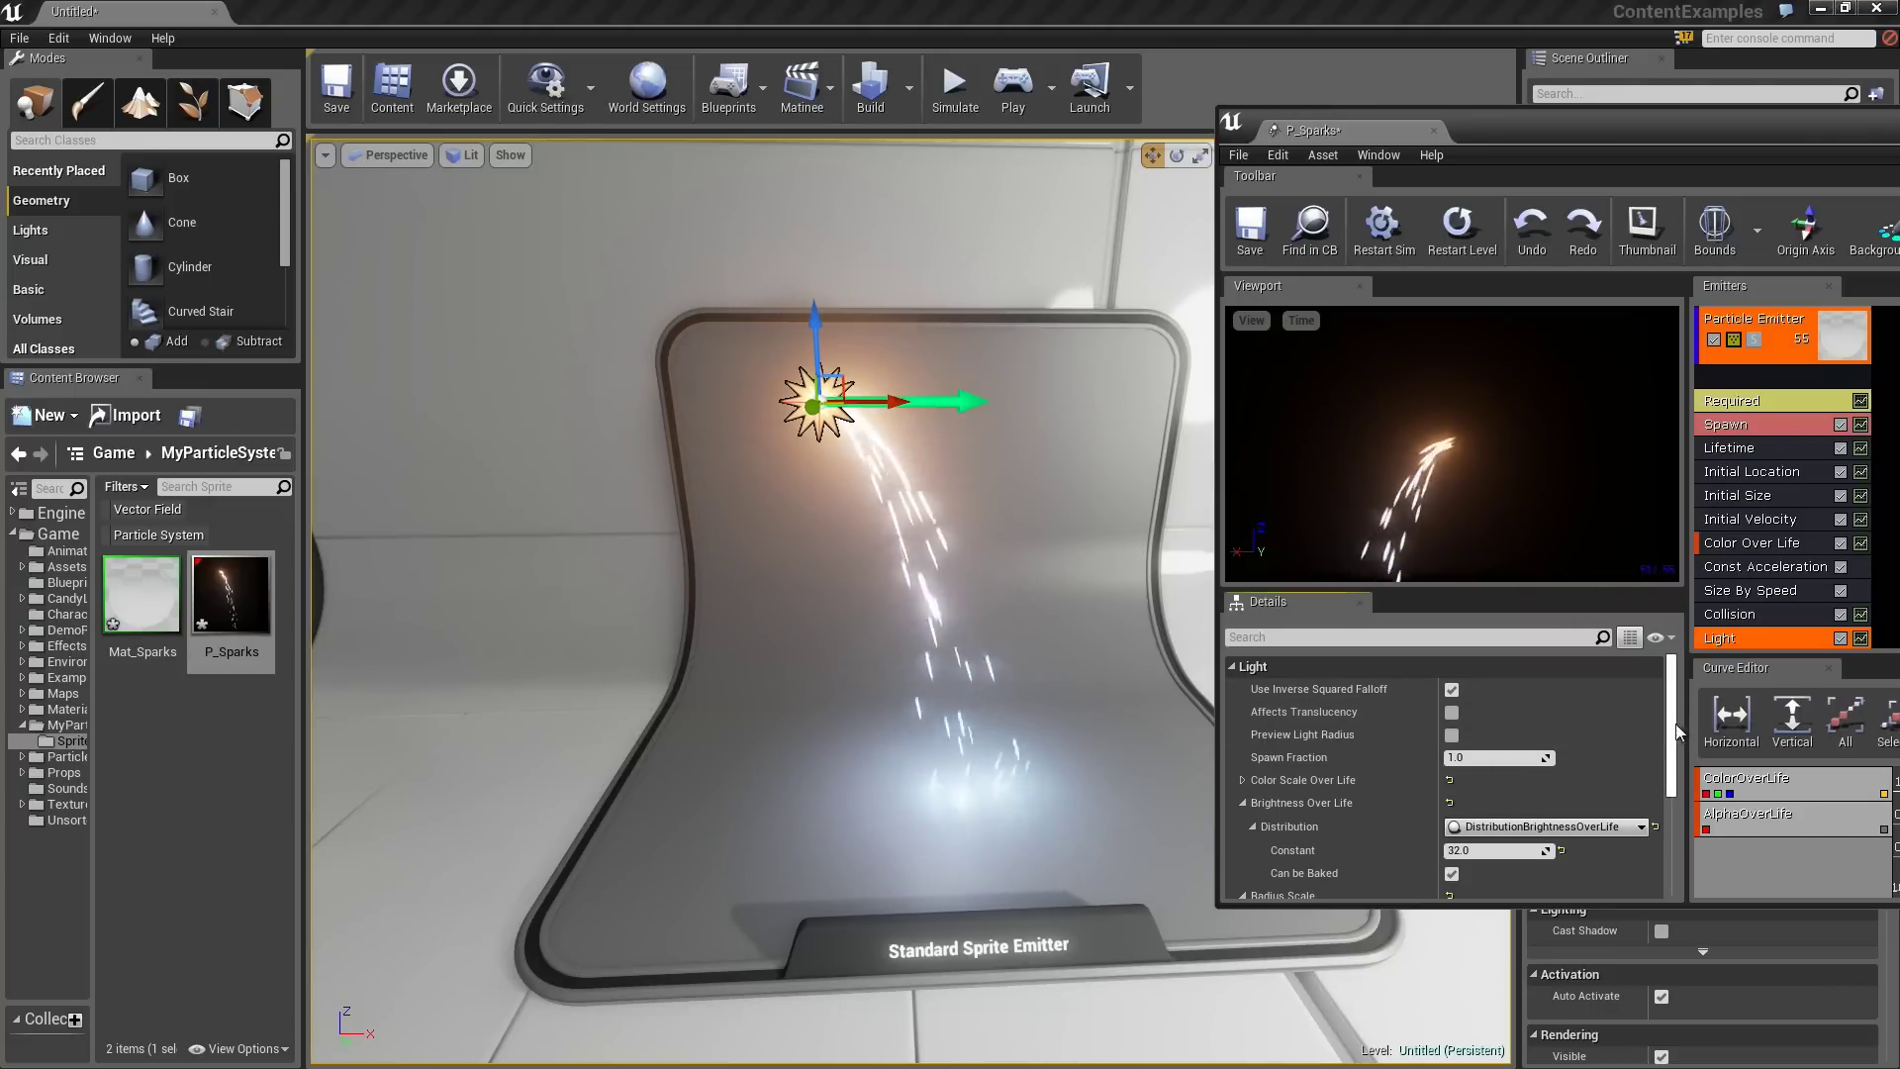
pyautogui.scroll(-1, 1672, 737)
pyautogui.click(1486, 717)
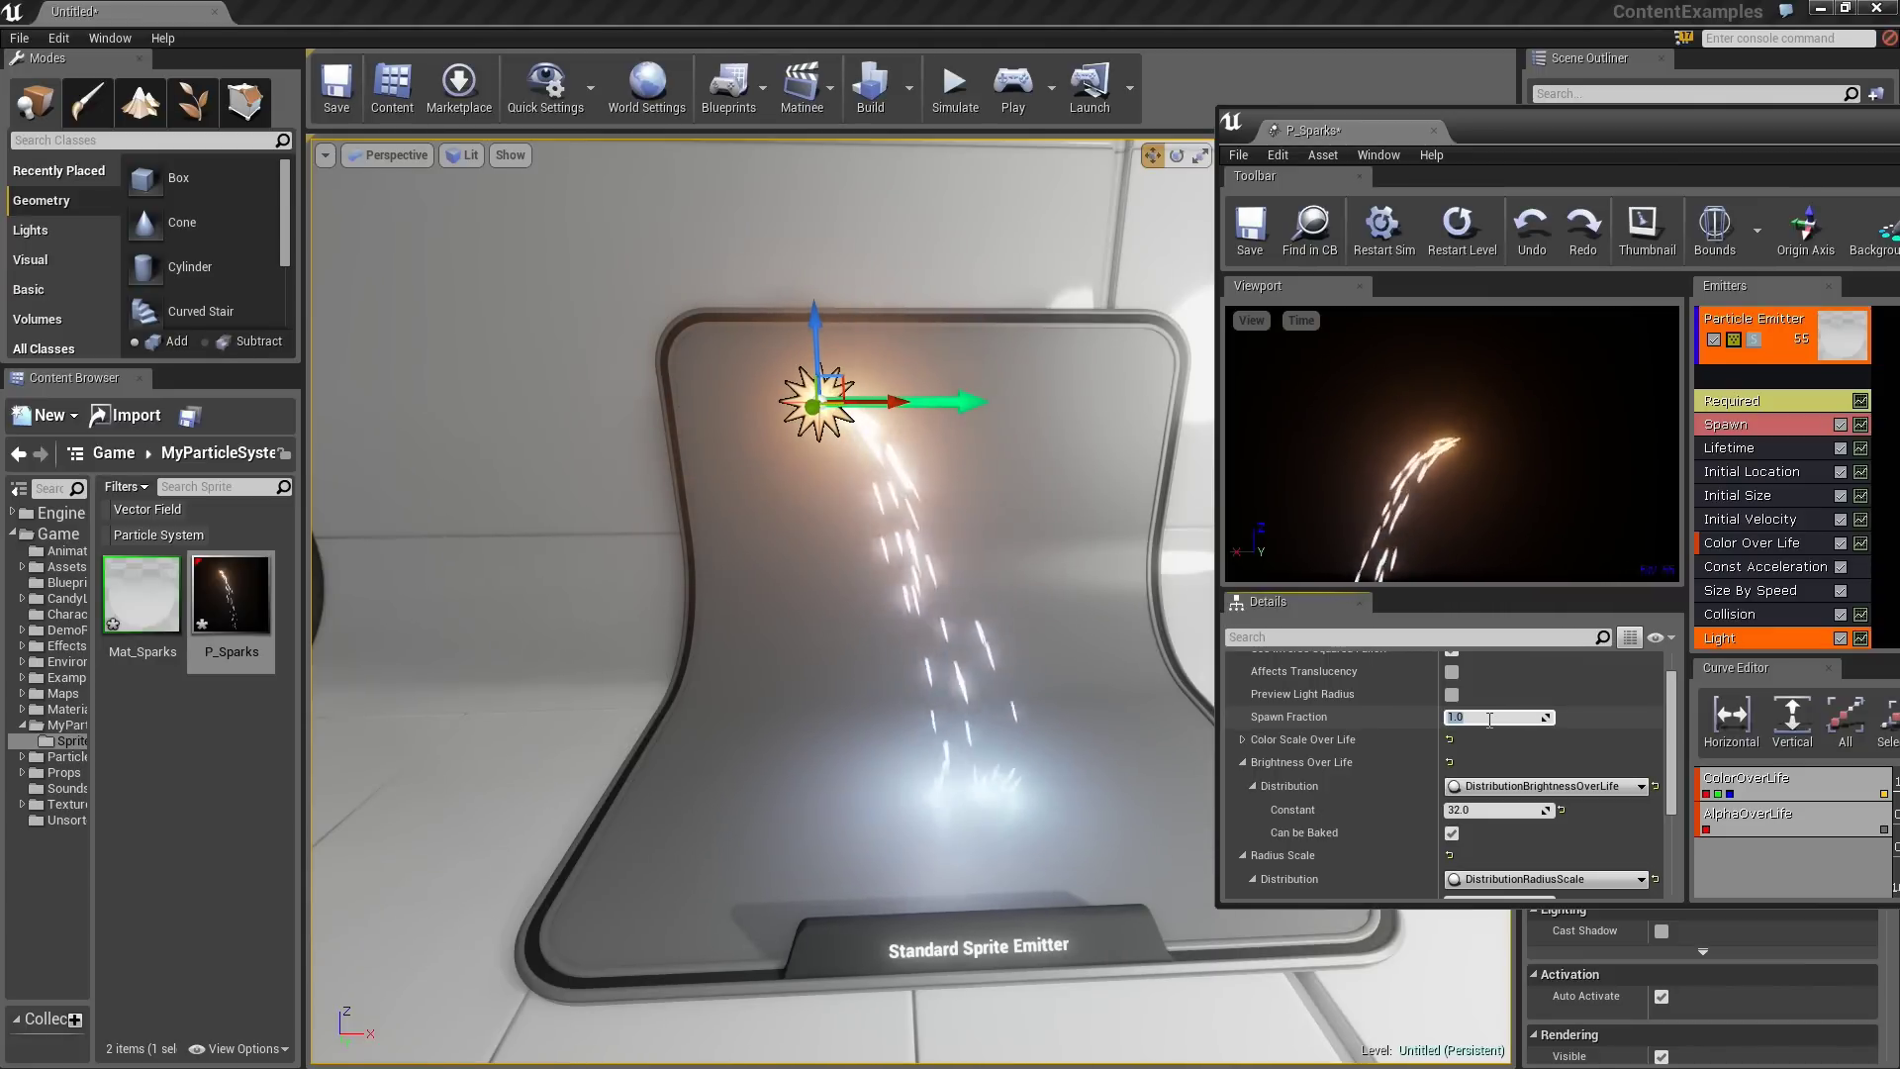
pyautogui.write('0.2')
pyautogui.press('Return')
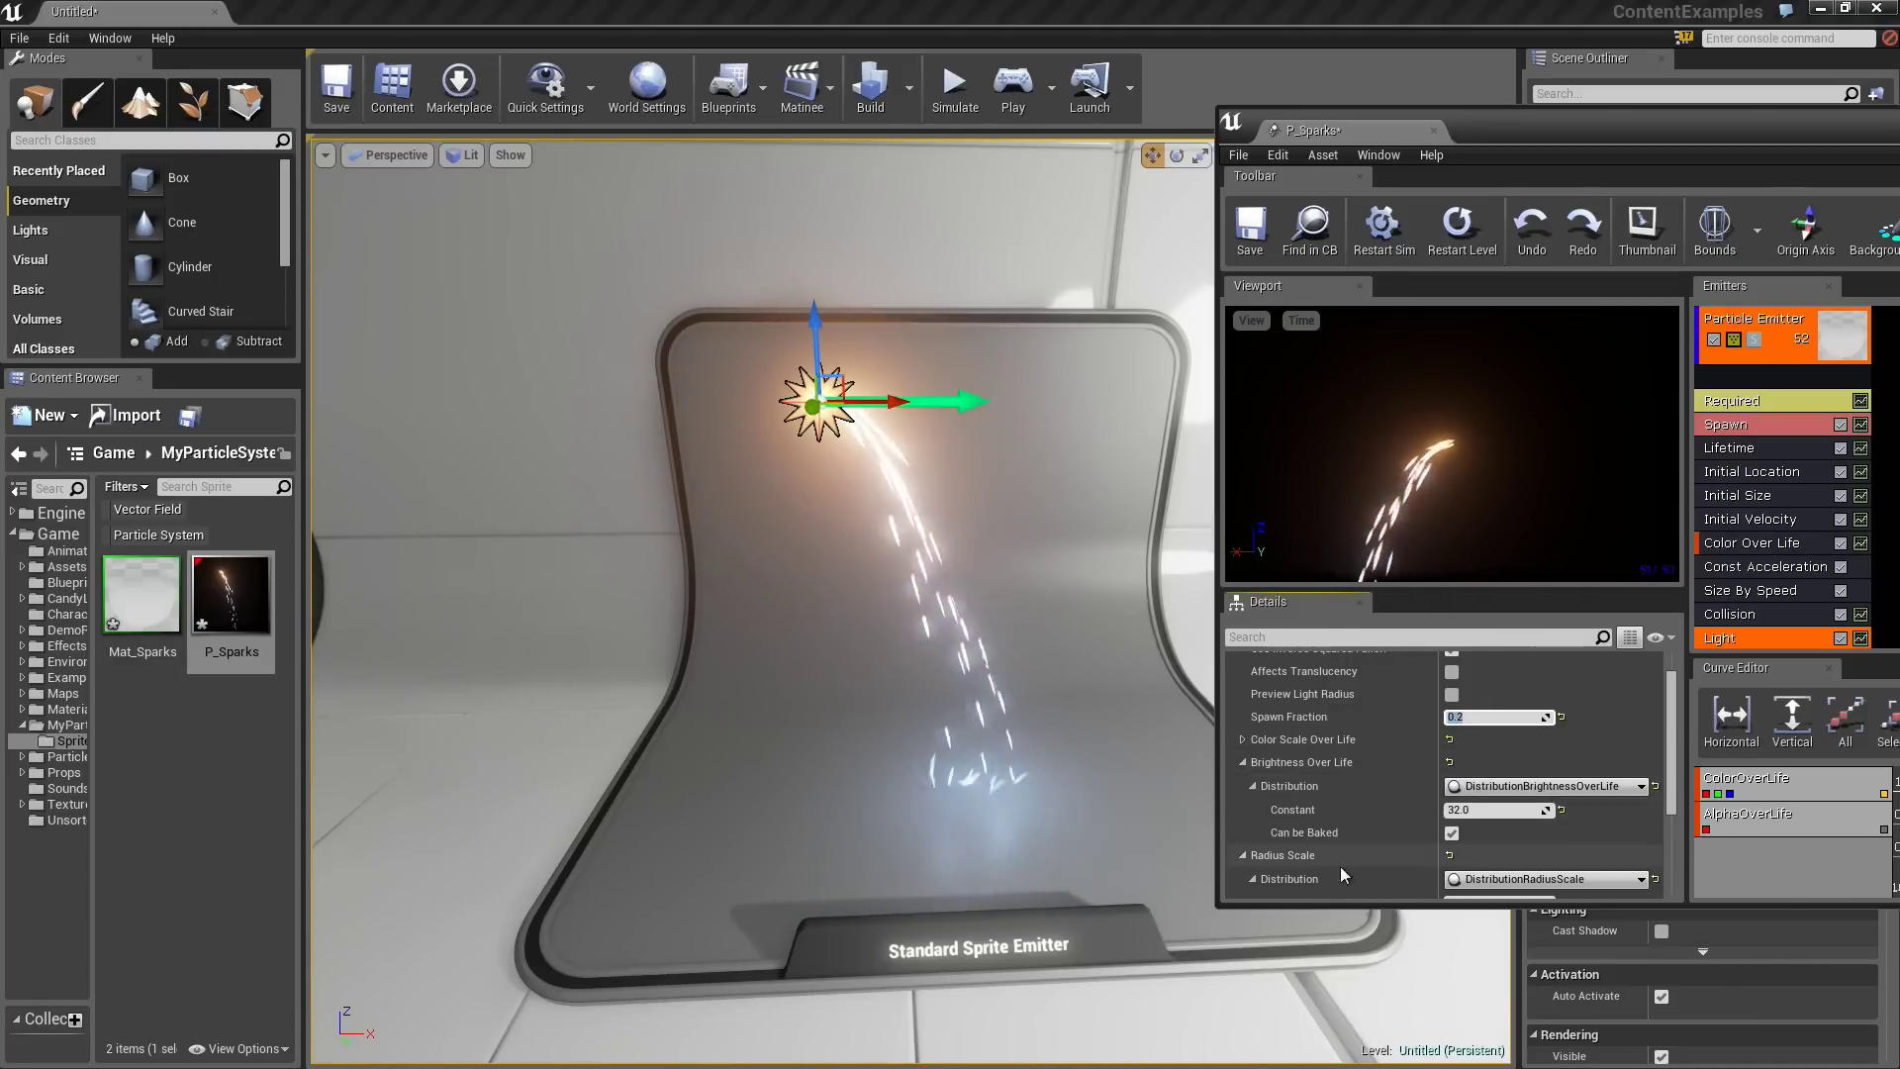
# - Adjust the light Radius Scale to about 15.95 and Brightness Over Life to about 22.4
pyautogui.scroll(-2, 1670, 779)
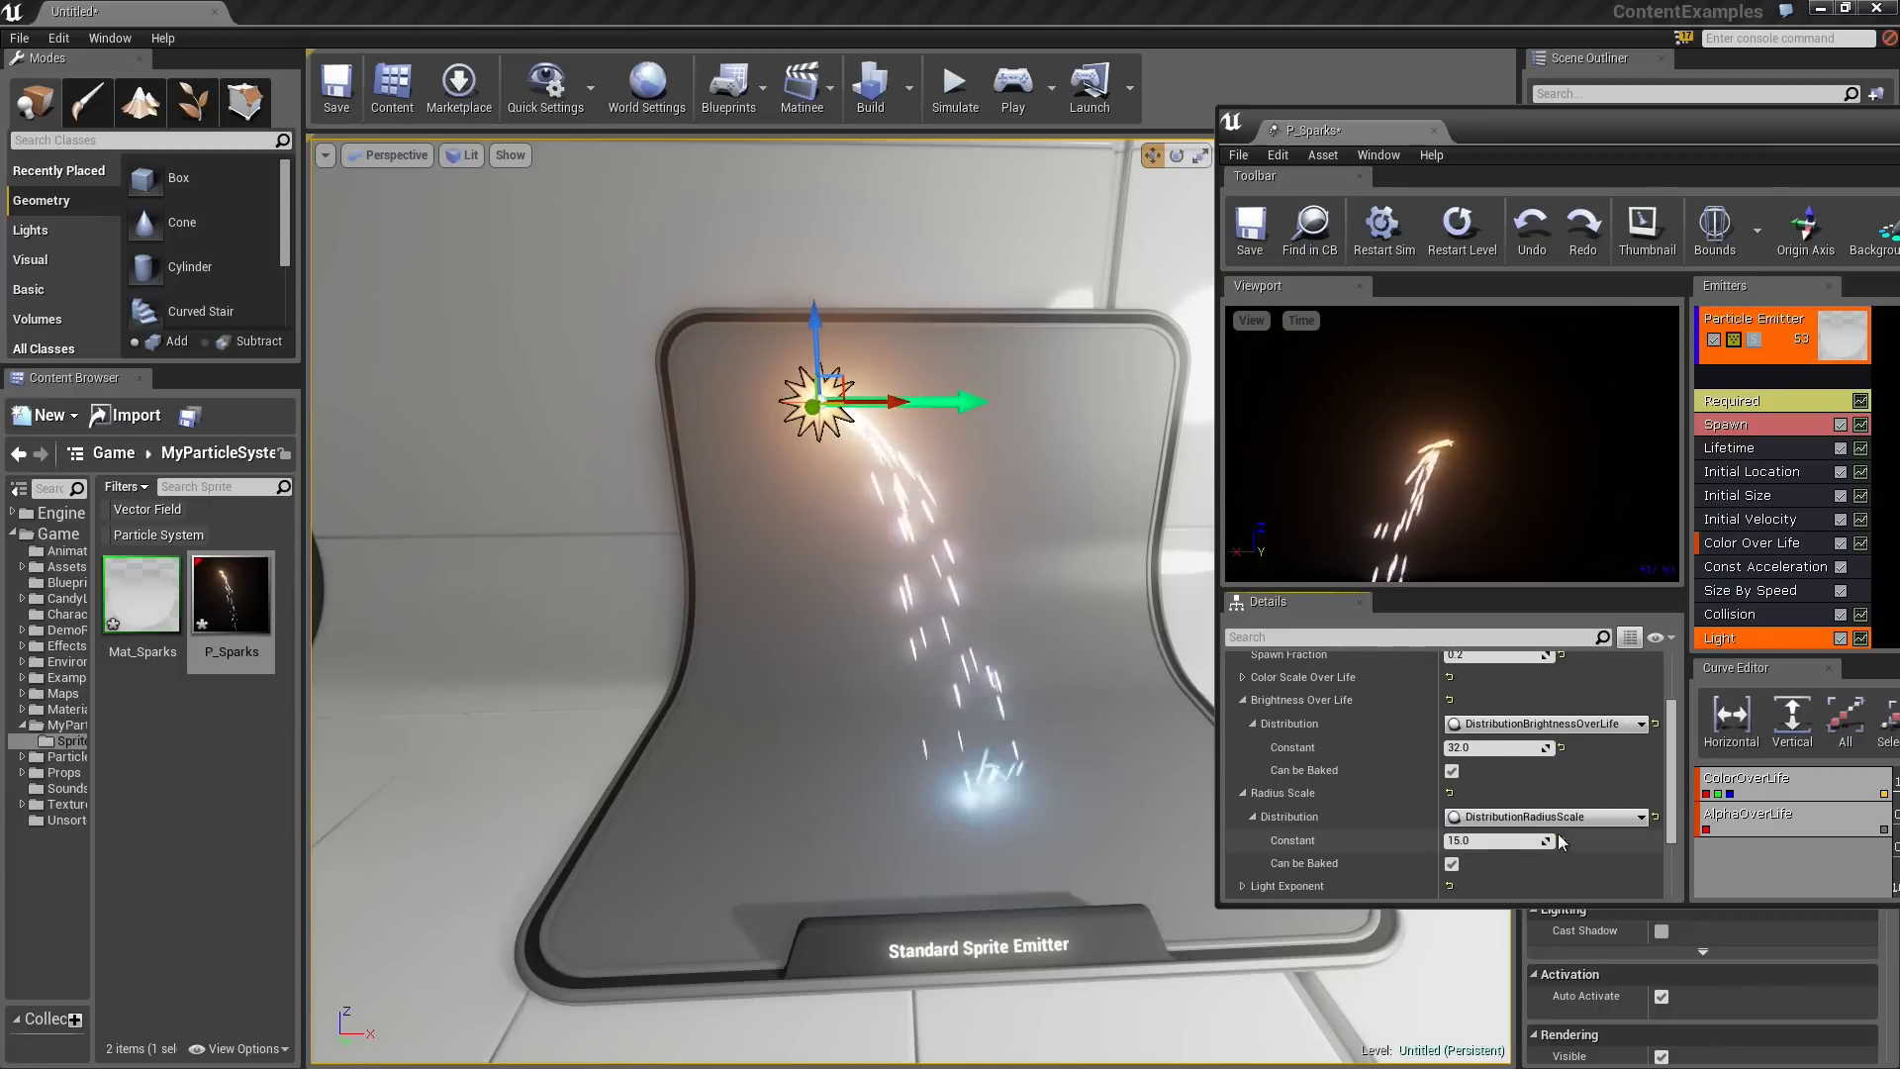
pyautogui.moveTo(1544, 841); pyautogui.dragTo(1544, 842)
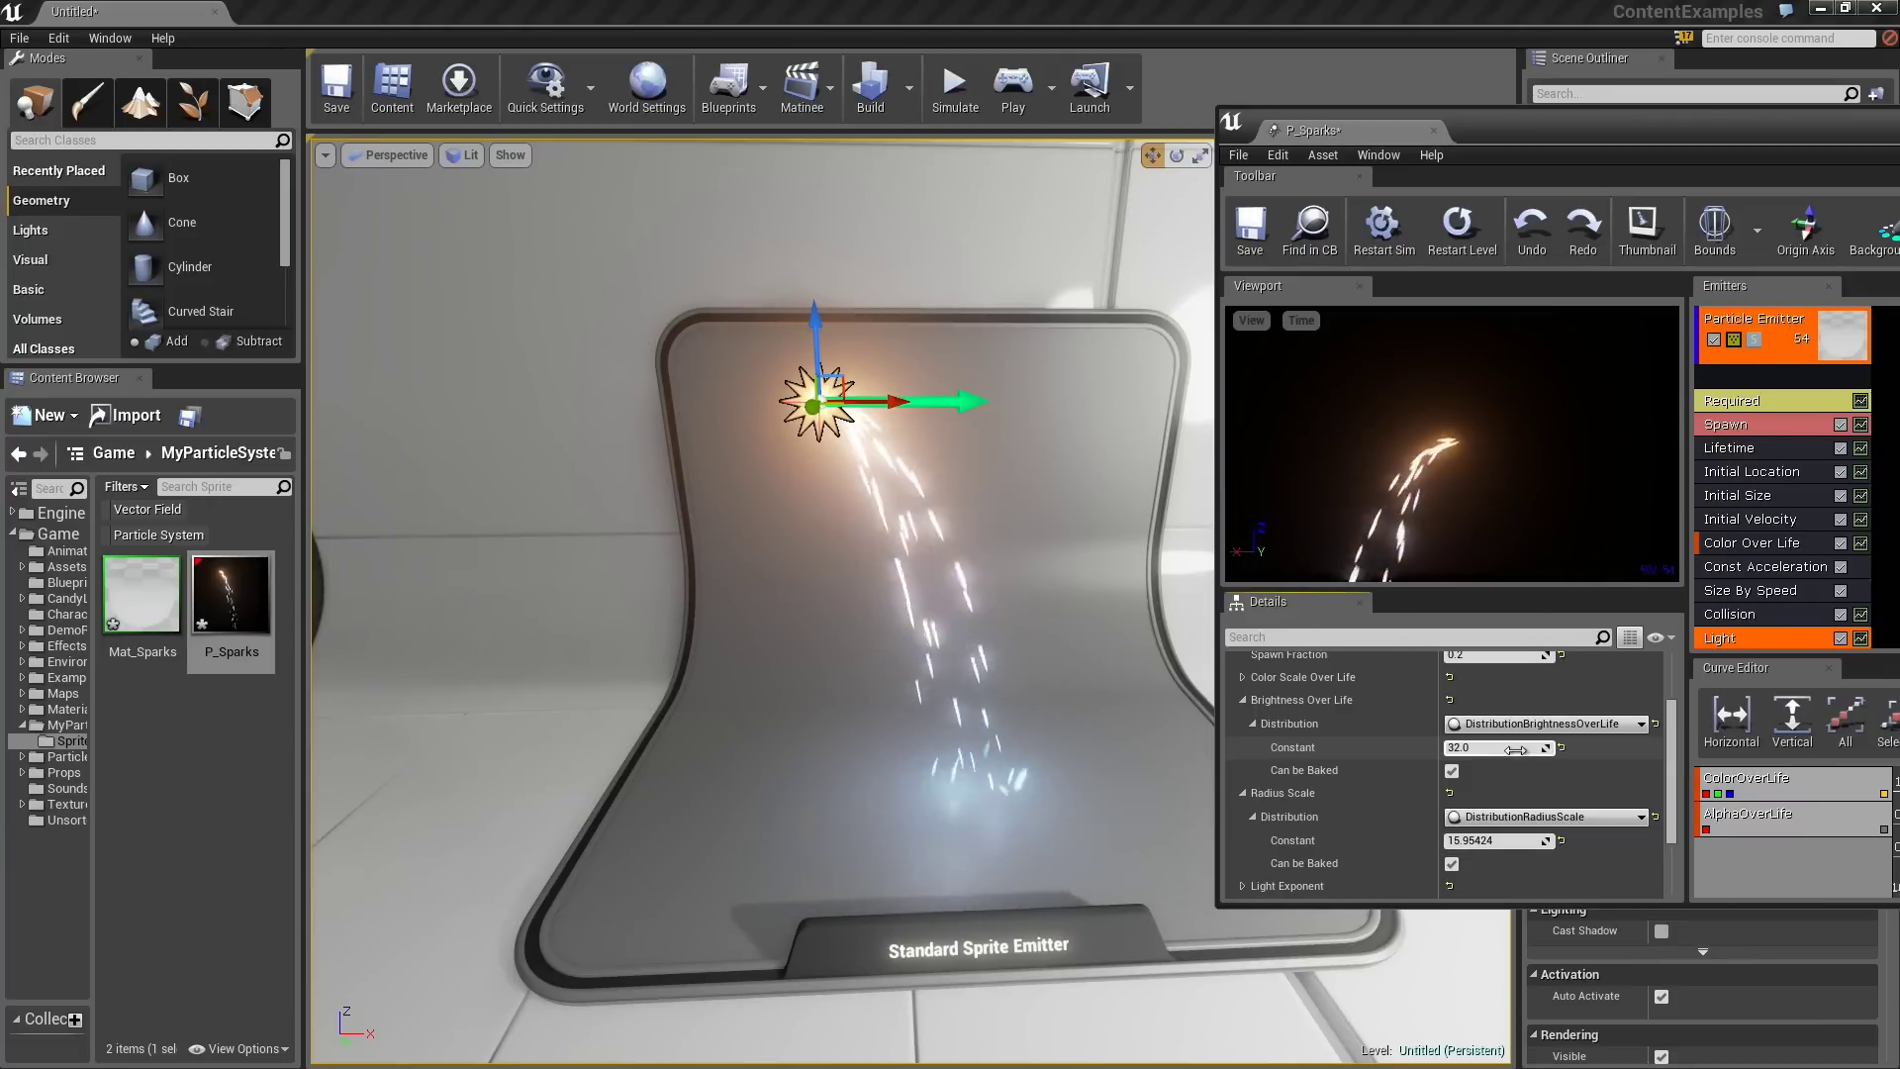
pyautogui.moveTo(1526, 749); pyautogui.dragTo(1495, 750)
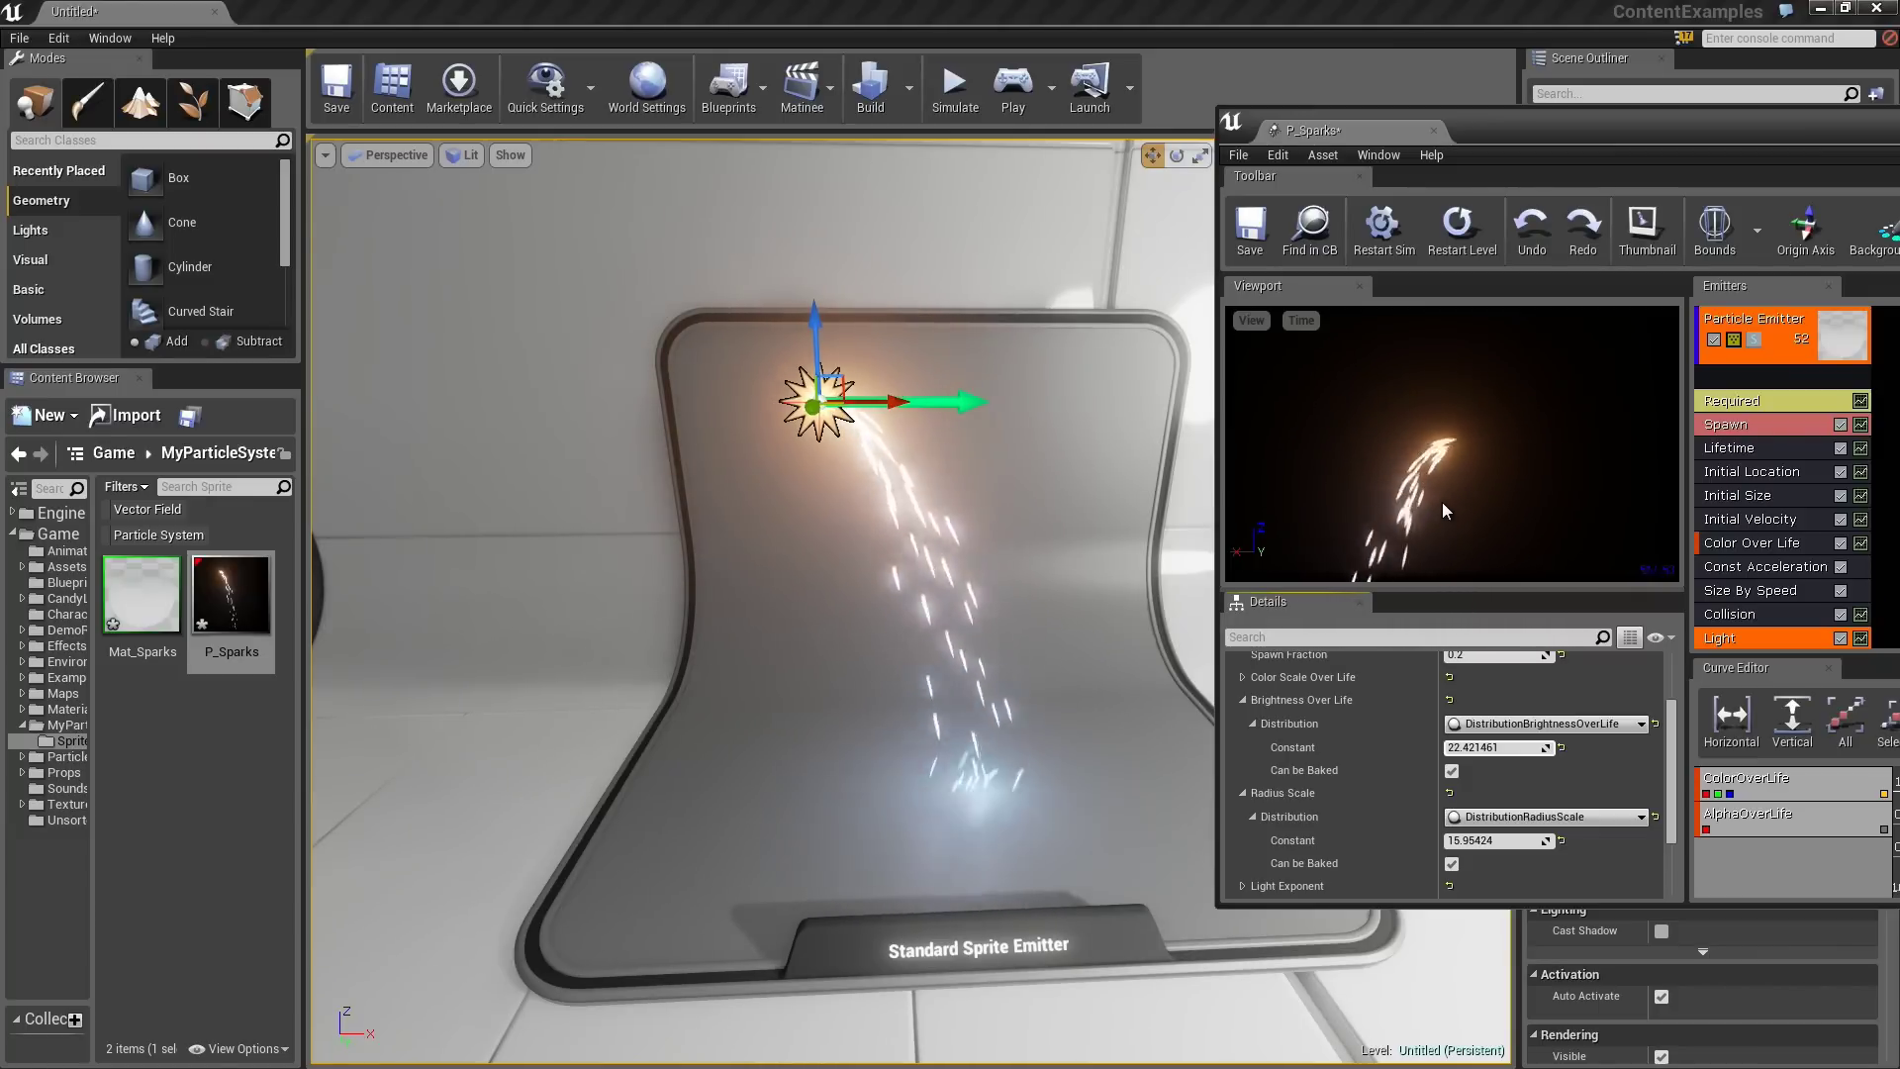
pyautogui.click(1841, 591)
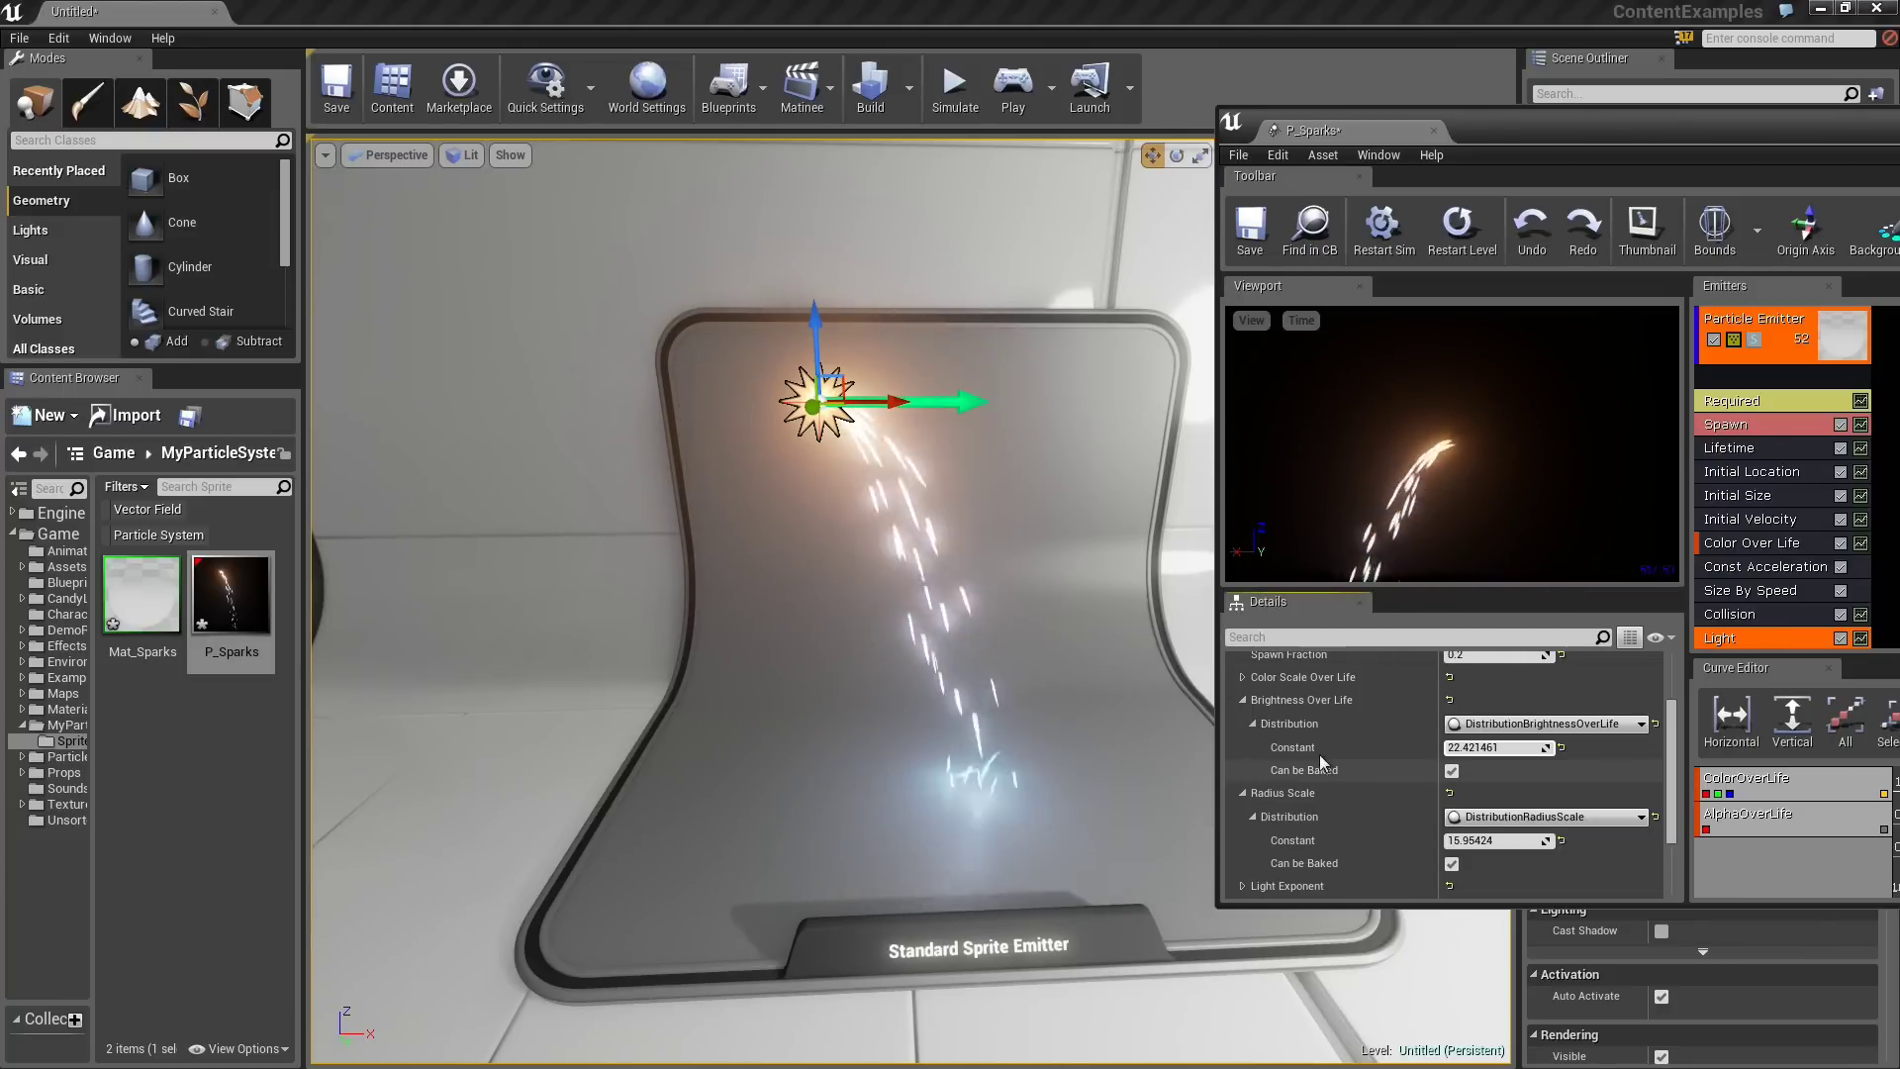